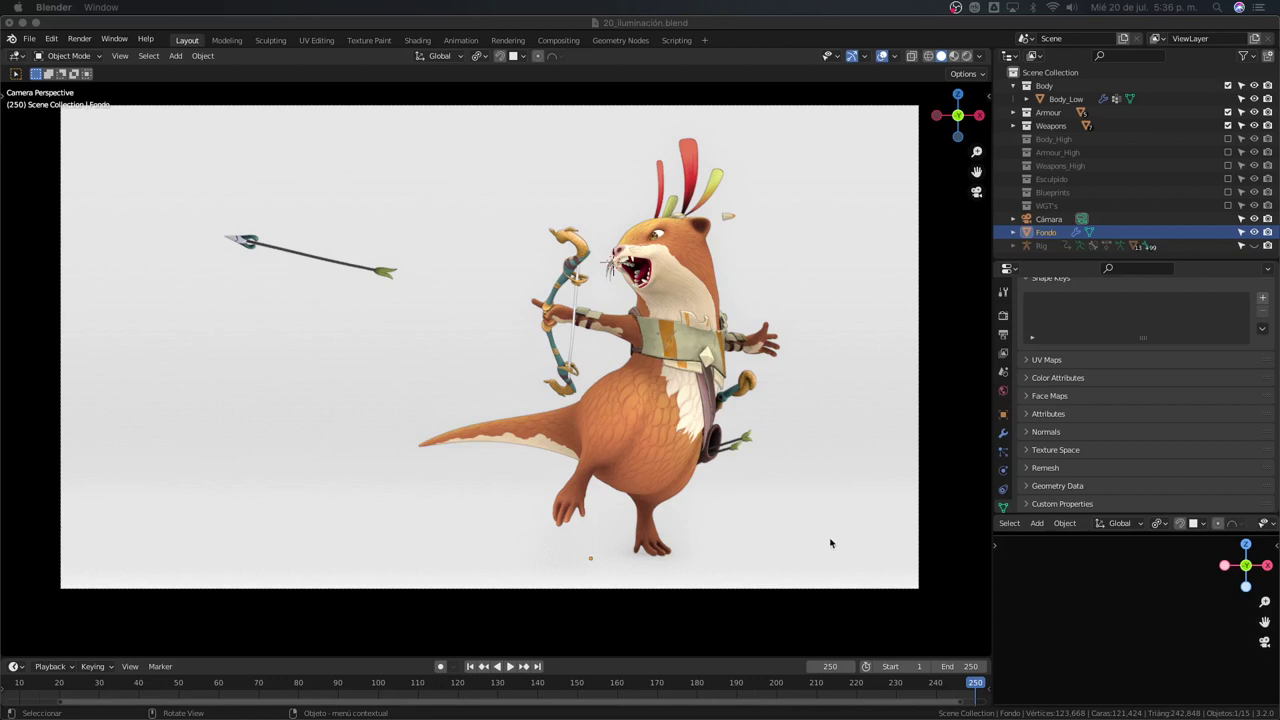
Shade the viewport with Studio lighting and Material colour, then orbit and zoom out to show the backdrop and camera
{"action": "left_click", "coordinate": [1106, 593]}
{"action": "key", "text": "KP_0"}
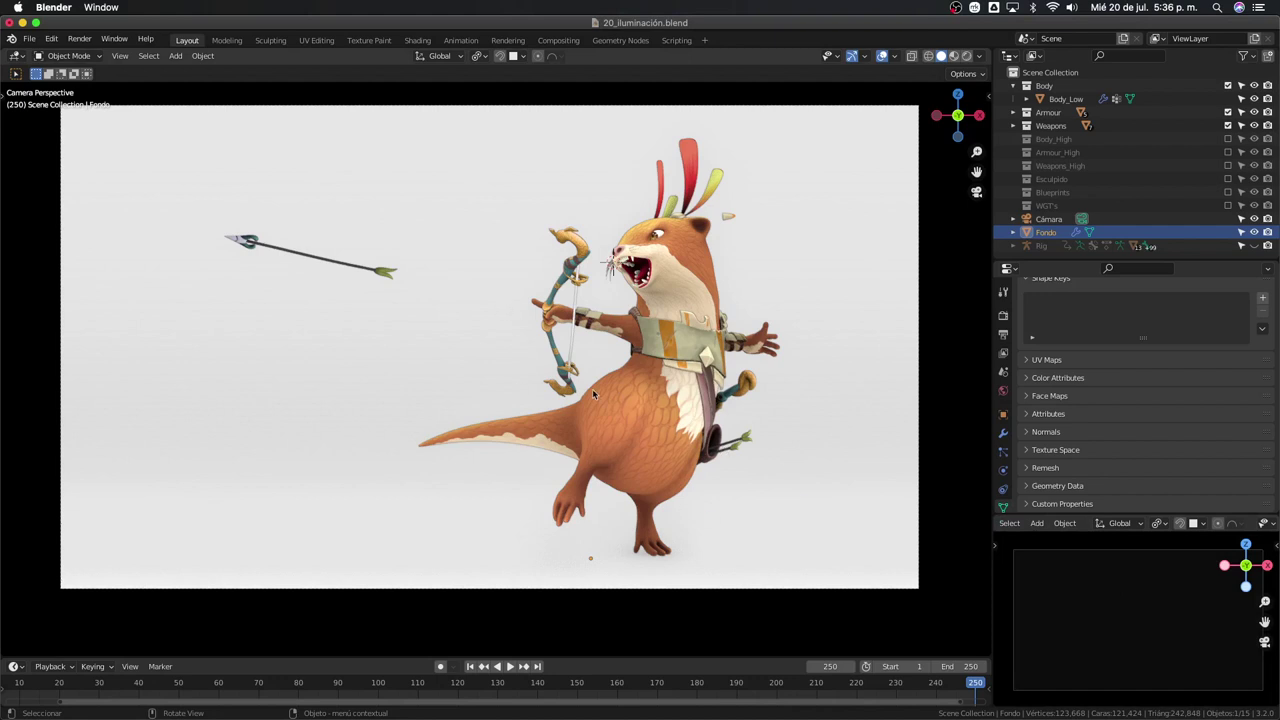
{"action": "left_click", "coordinate": [981, 57]}
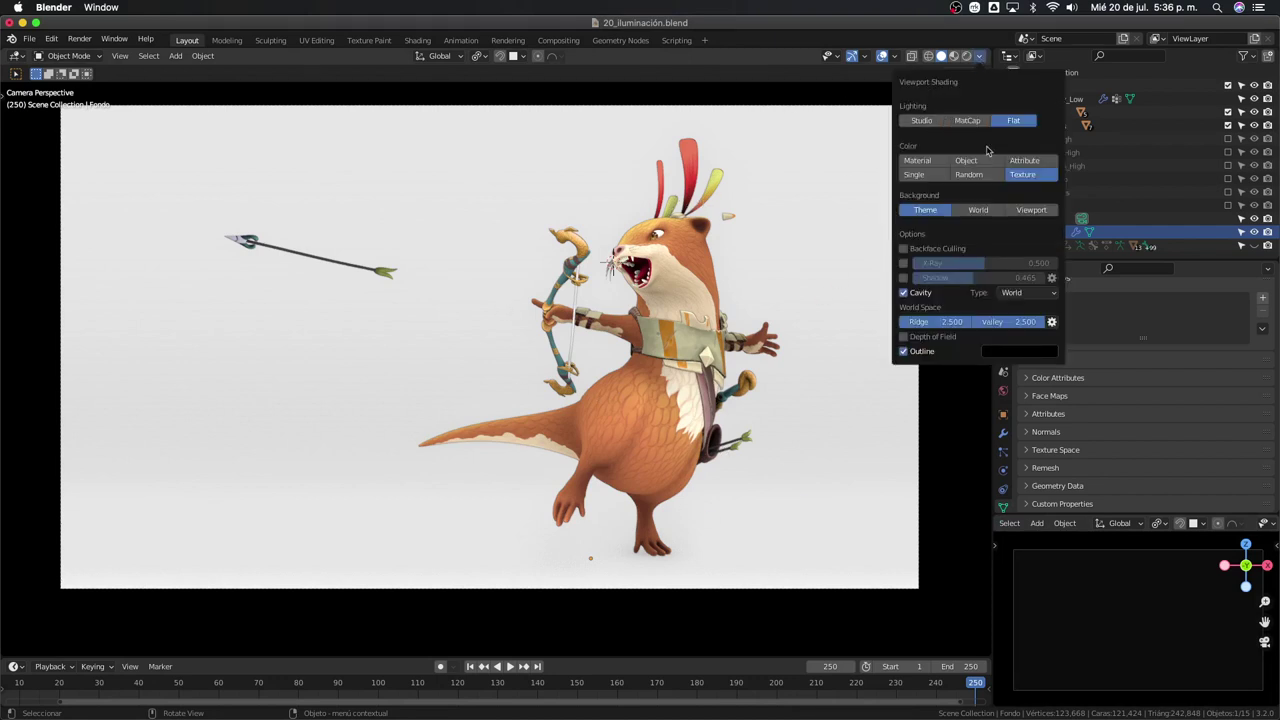
{"action": "left_click", "coordinate": [922, 120]}
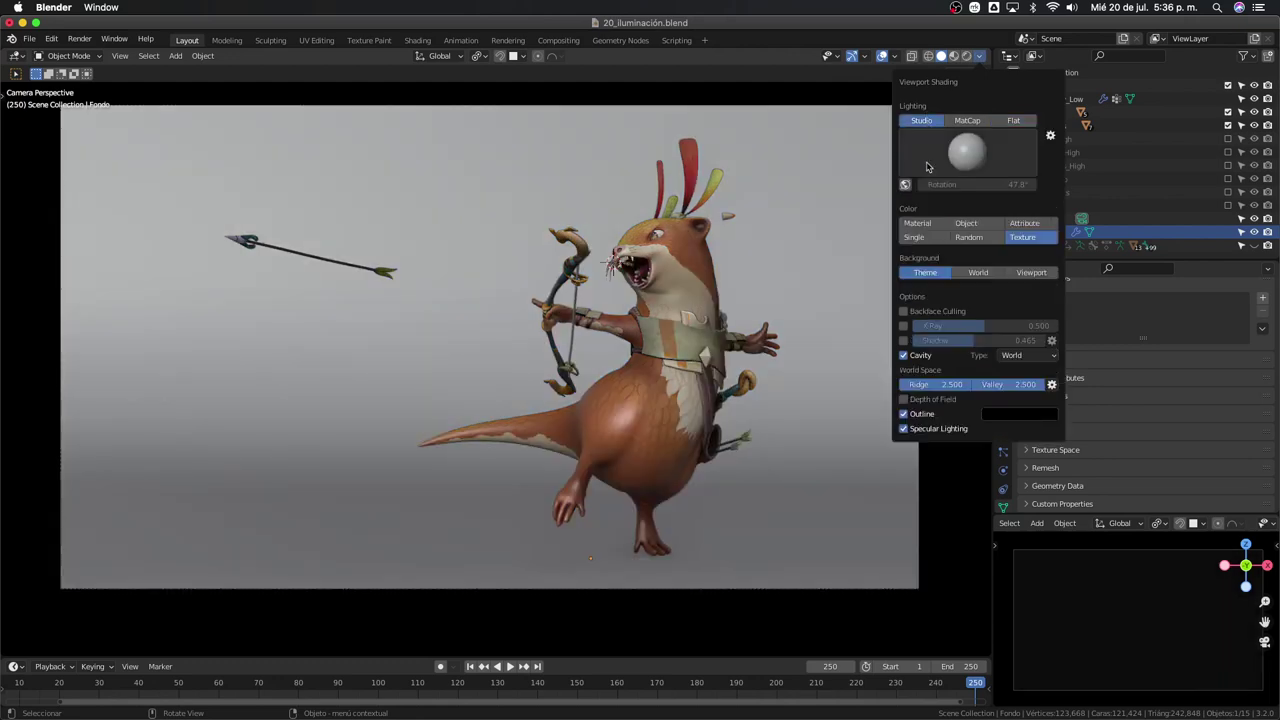
{"action": "left_click", "coordinate": [921, 223]}
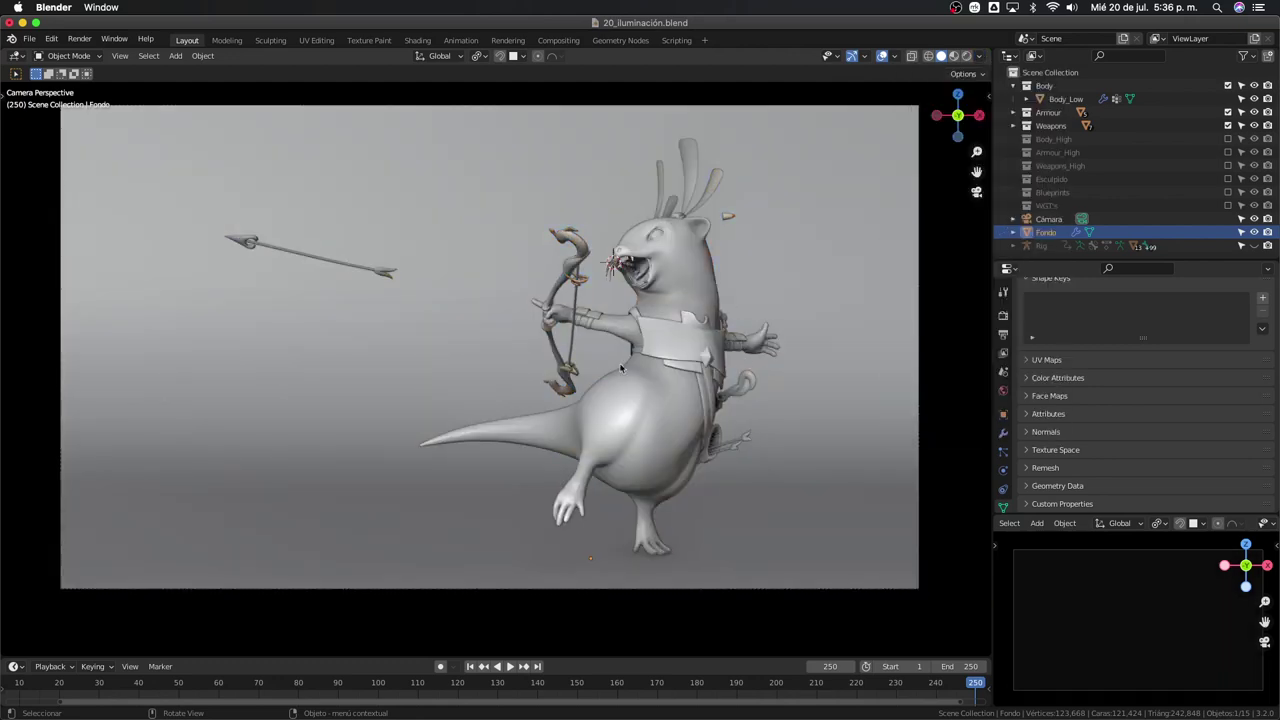
{"action": "middle_click_drag", "start_coordinate": [621, 369], "coordinate": [754, 406]}
{"action": "scroll", "coordinate": [745, 397], "scroll_direction": "down", "scroll_amount": 4}
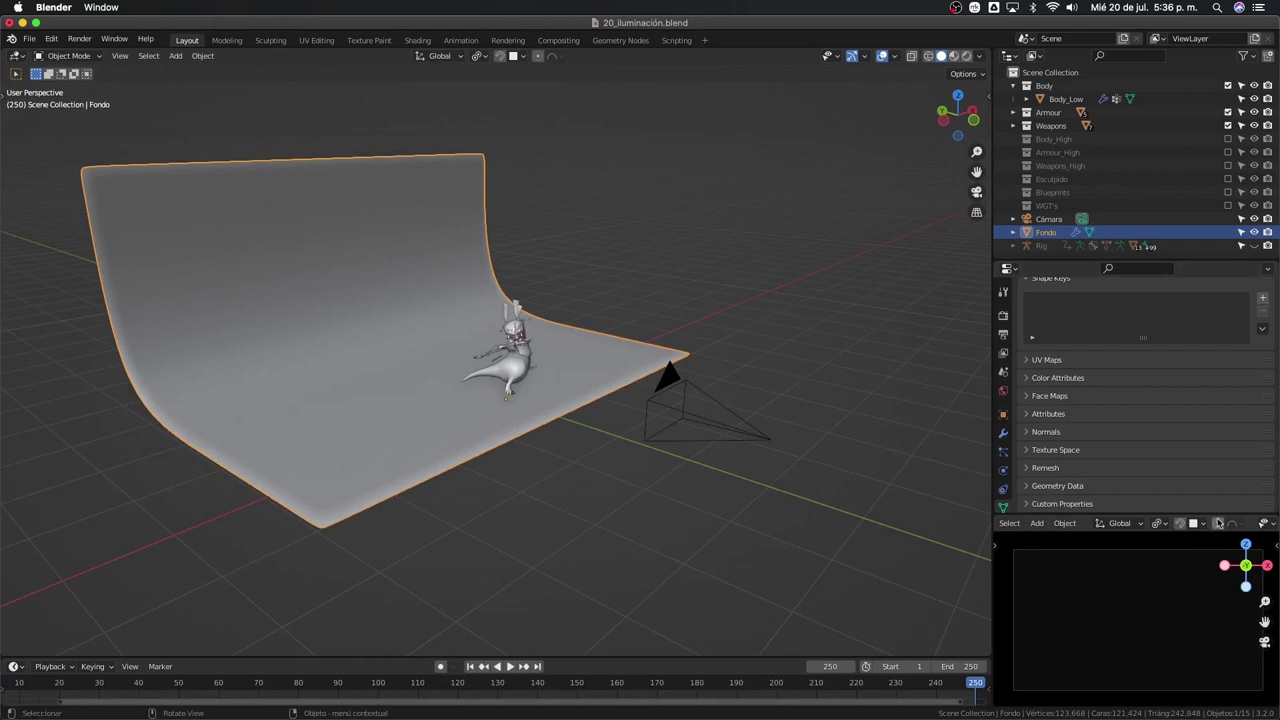
Give the lower-right viewport Rendered shading with its gizmos hidden, and zoom in
{"action": "scroll", "coordinate": [1218, 523], "scroll_direction": "down", "scroll_amount": 5}
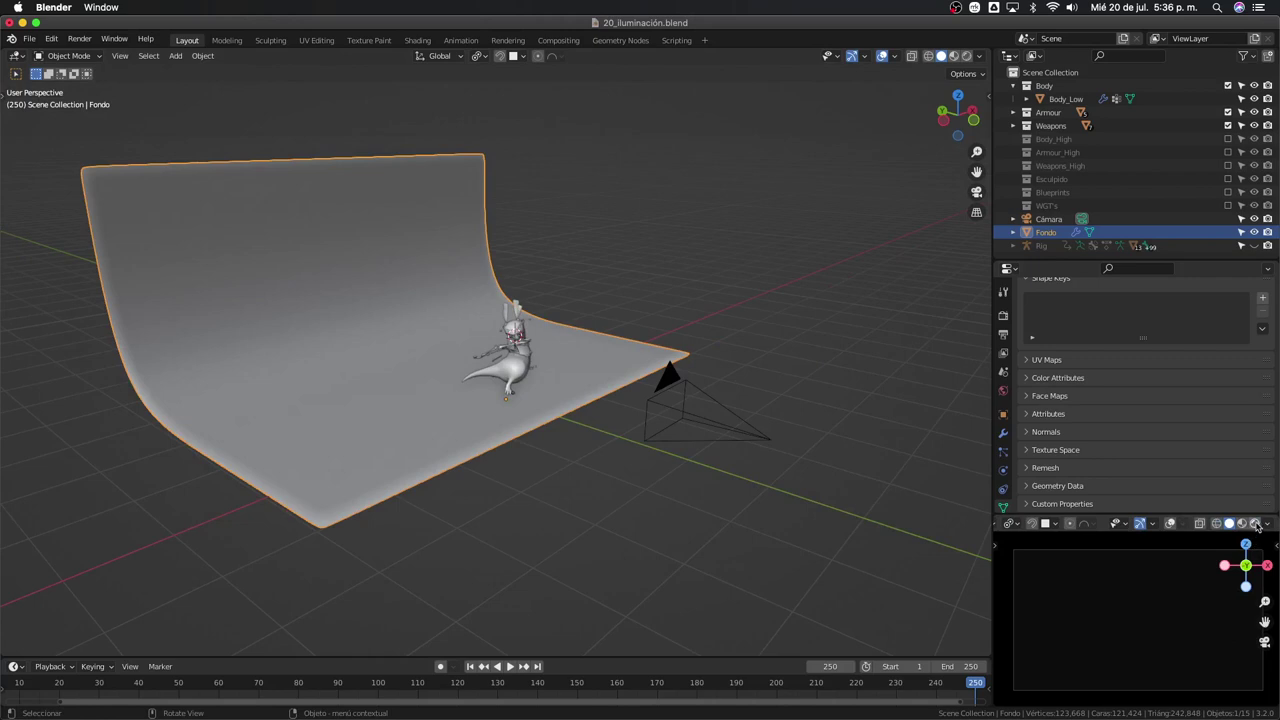
{"action": "left_click", "coordinate": [1256, 524]}
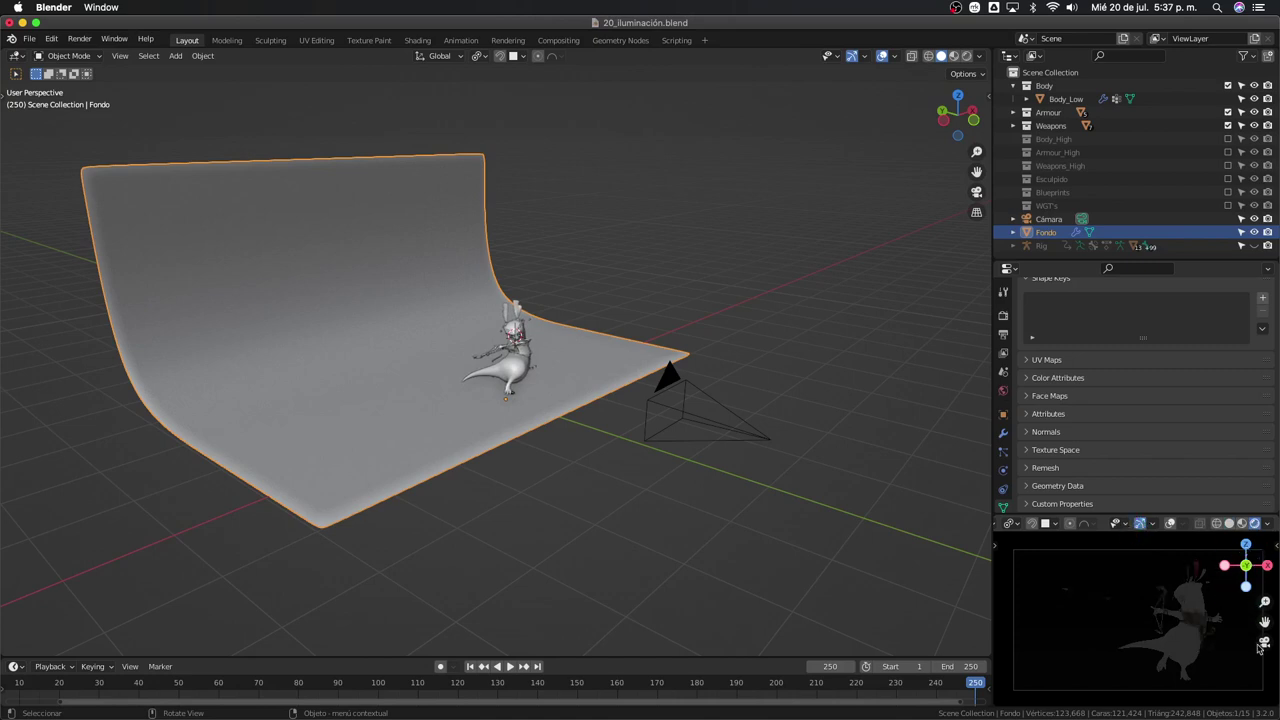
{"action": "left_click", "coordinate": [1138, 524]}
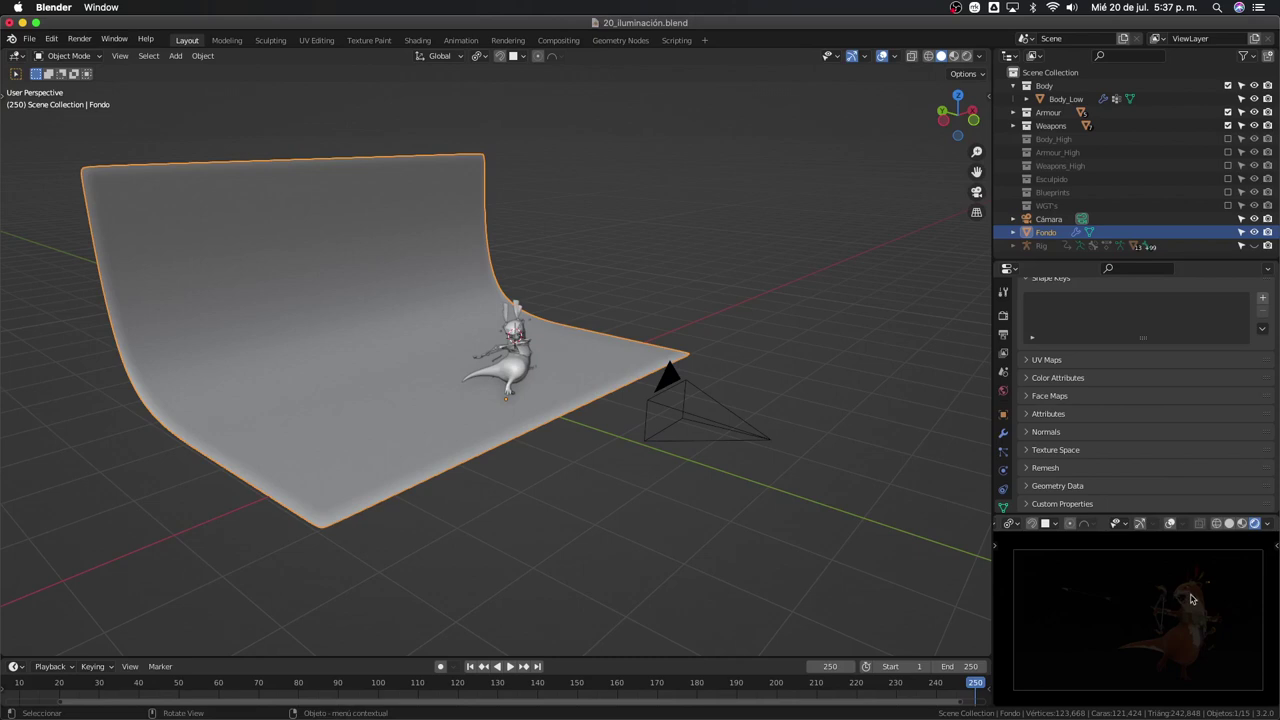
{"action": "scroll", "coordinate": [1191, 598], "scroll_direction": "up", "scroll_amount": 2}
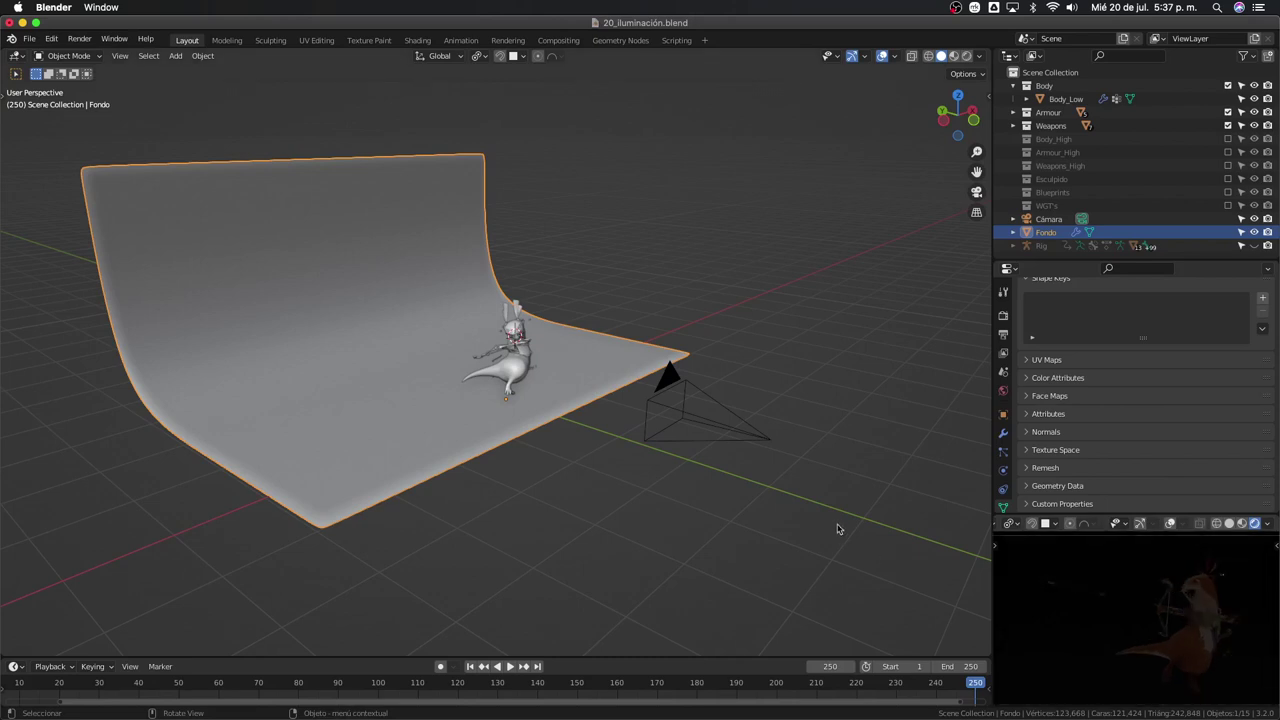
{"action": "key", "text": "q"}
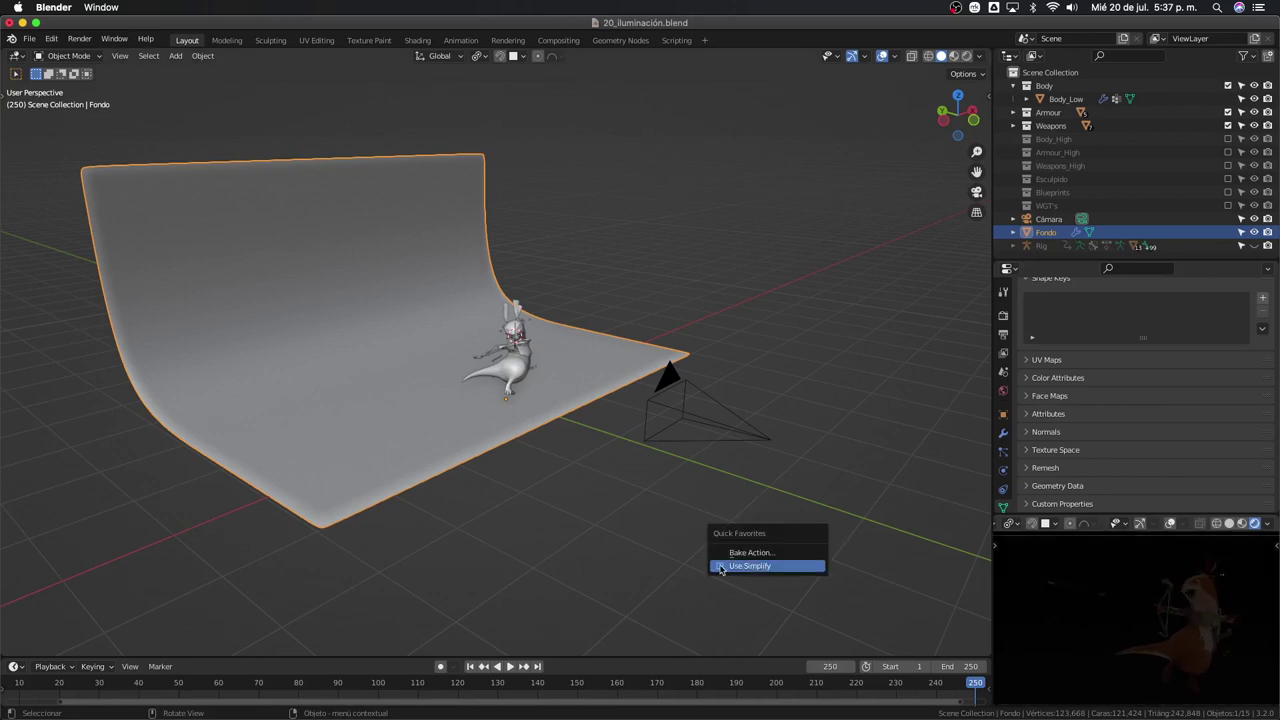
Enable Use Simplify so the backdrop turns low-poly, then return to the camera view
{"action": "left_click", "coordinate": [721, 569]}
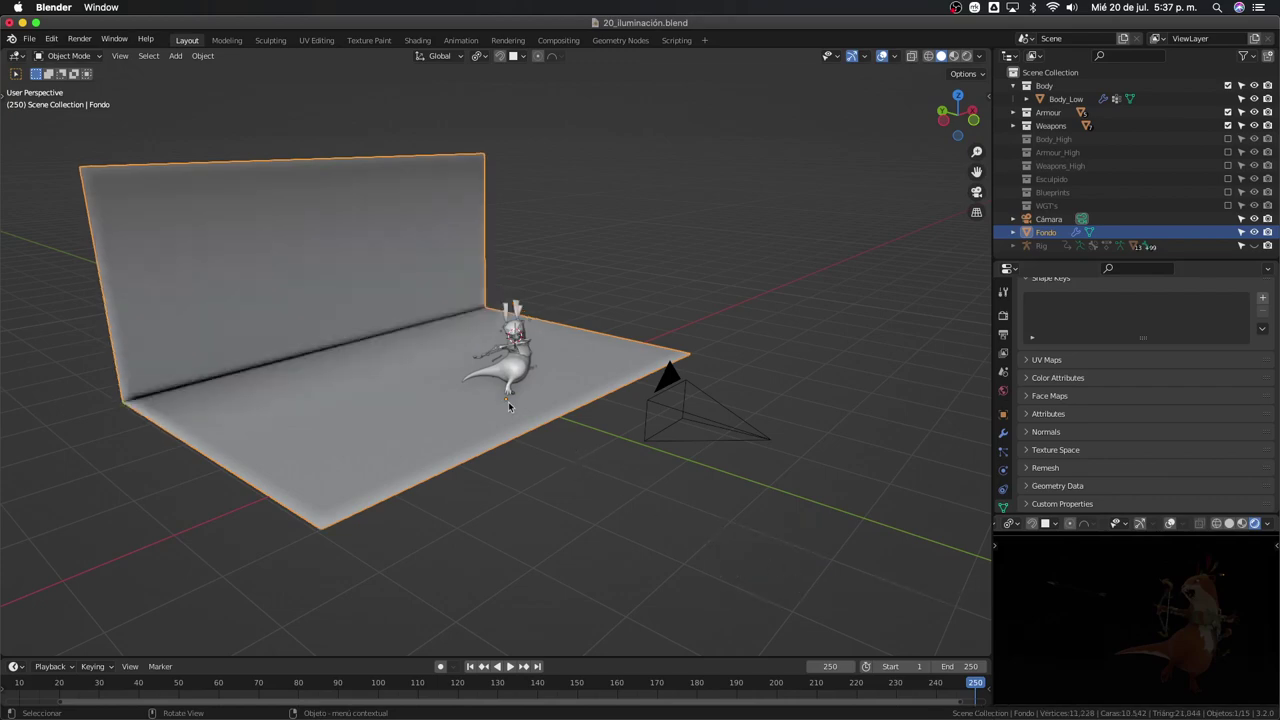
{"action": "mouse_move", "coordinate": [508, 405]}
{"action": "middle_mouse_down"}
{"action": "mouse_move", "coordinate": [483, 402]}
{"action": "mouse_move", "coordinate": [657, 380]}
{"action": "middle_mouse_up"}
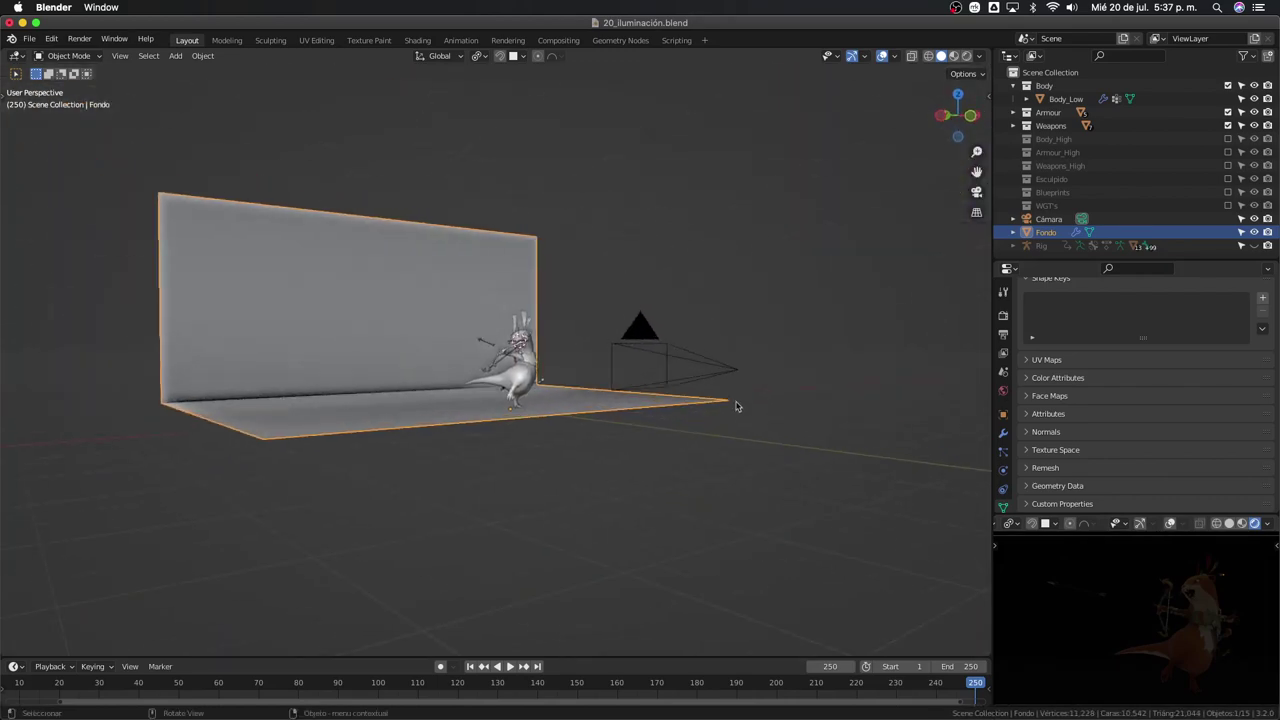
{"action": "scroll", "coordinate": [535, 350], "scroll_direction": "up", "scroll_amount": 2}
{"action": "middle_click_drag", "start_coordinate": [566, 370], "coordinate": [566, 392]}
{"action": "scroll", "coordinate": [565, 395], "scroll_direction": "up", "scroll_amount": 2}
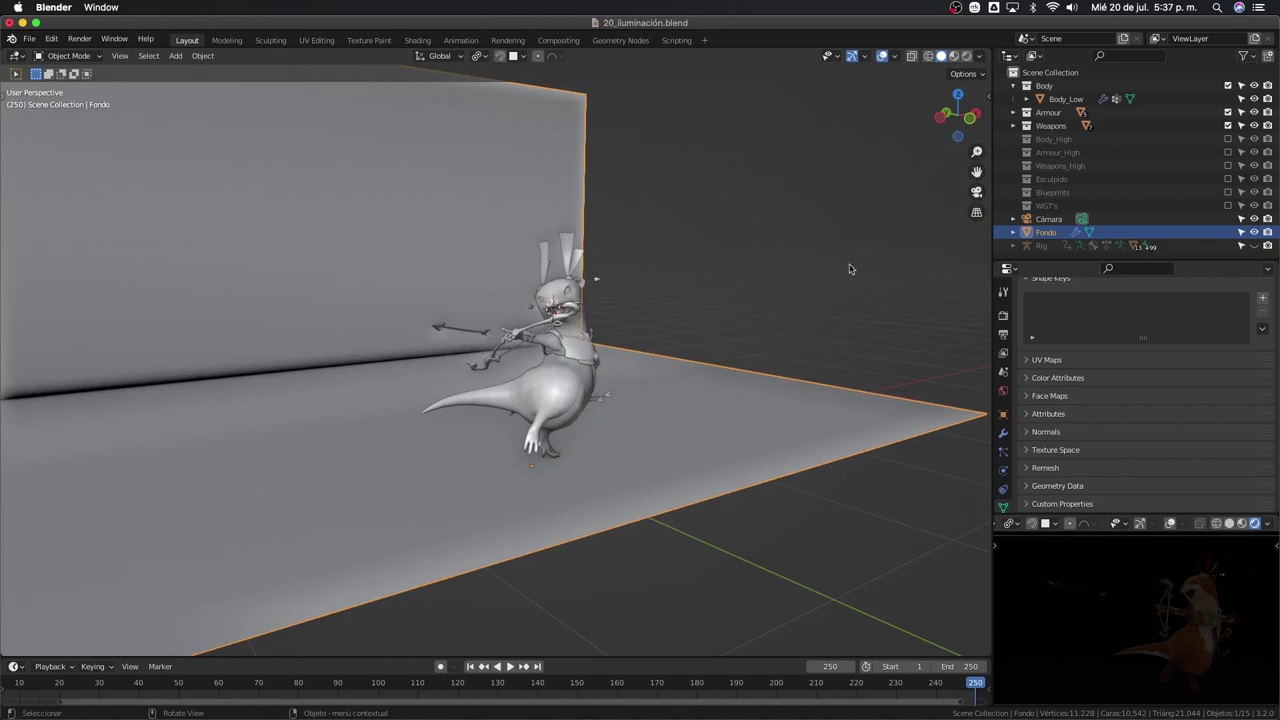
{"action": "scroll", "coordinate": [580, 360], "scroll_direction": "down", "scroll_amount": 5}
{"action": "key", "text": "KP_0"}
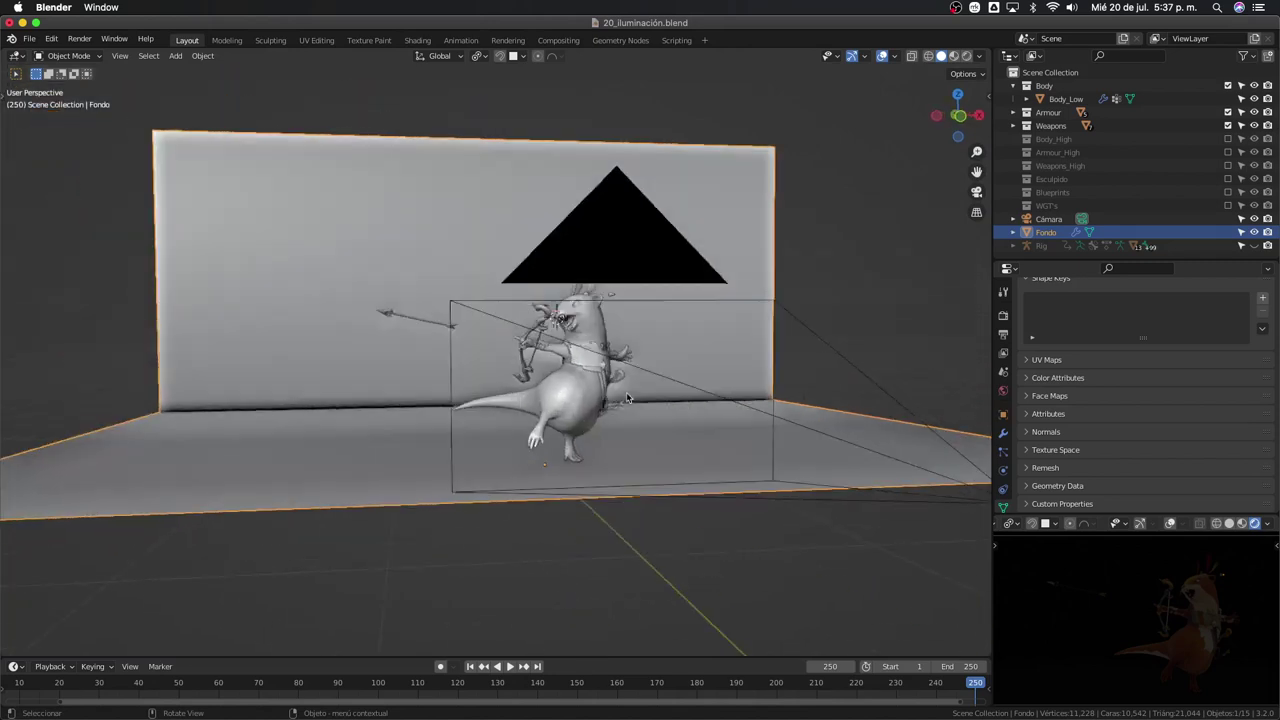
{"action": "scroll", "coordinate": [626, 392], "scroll_direction": "down", "scroll_amount": 4}
{"action": "scroll", "coordinate": [507, 312], "scroll_direction": "up", "scroll_amount": 3}
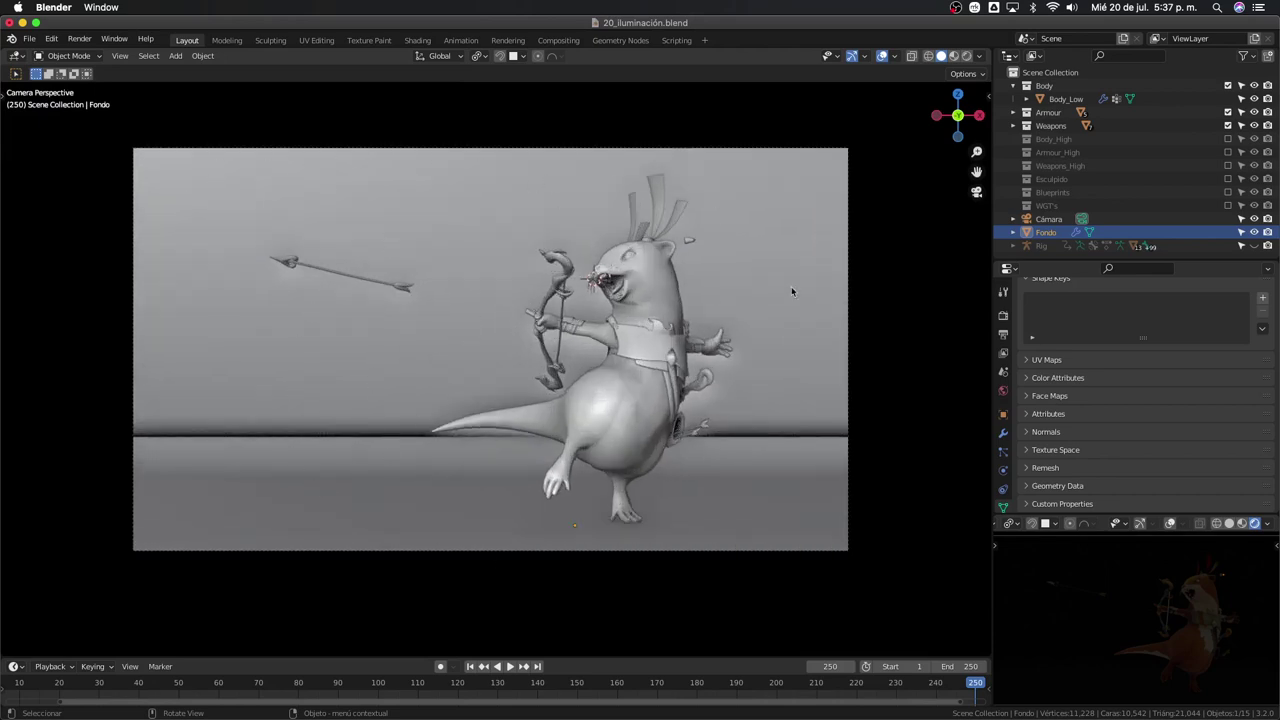
Change the render Resolution X in Output Properties from 1920 to 2048 px
{"action": "left_click", "coordinate": [1003, 315]}
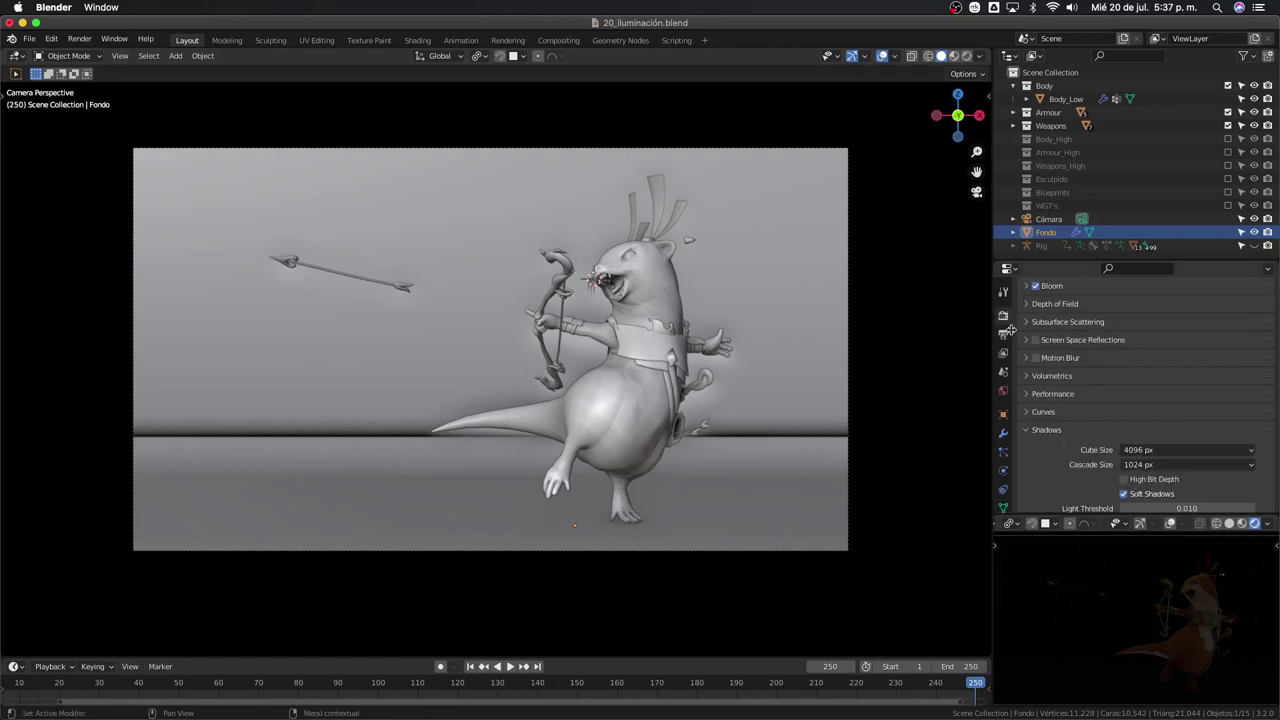
{"action": "left_click", "coordinate": [1004, 332]}
{"action": "scroll", "coordinate": [1190, 322], "scroll_direction": "up", "scroll_amount": 5}
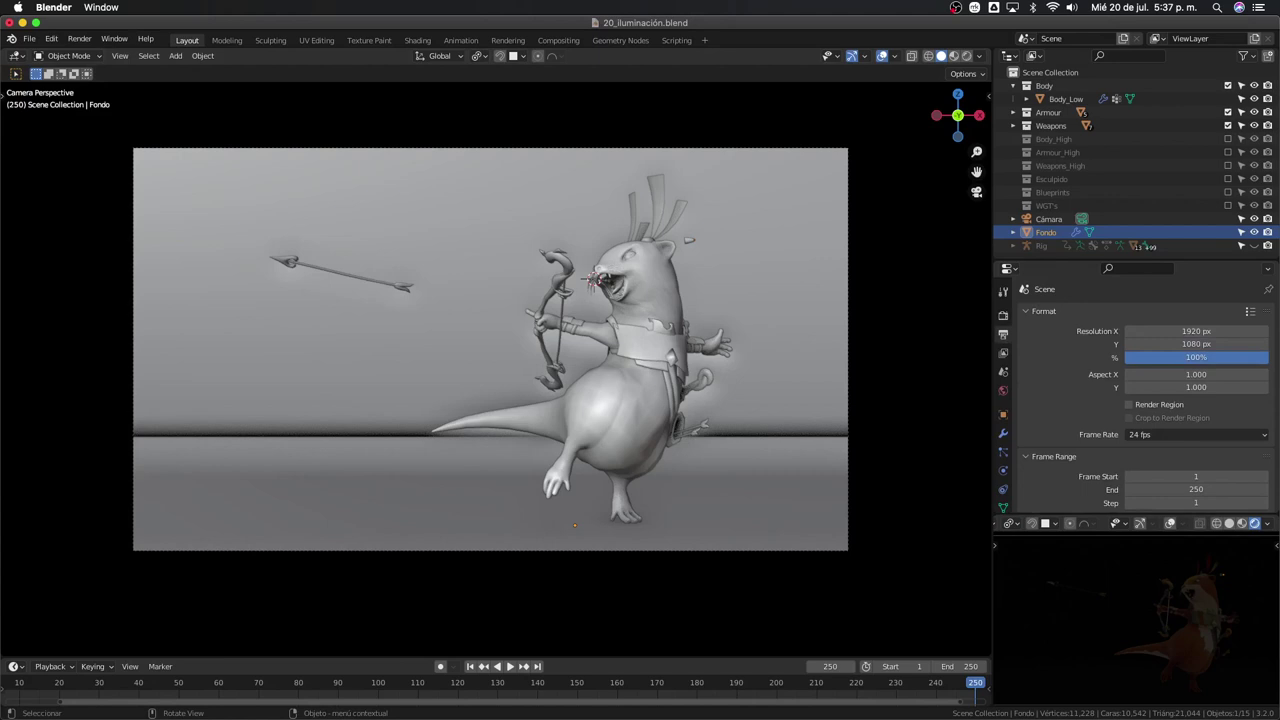
{"action": "key", "text": "F12"}
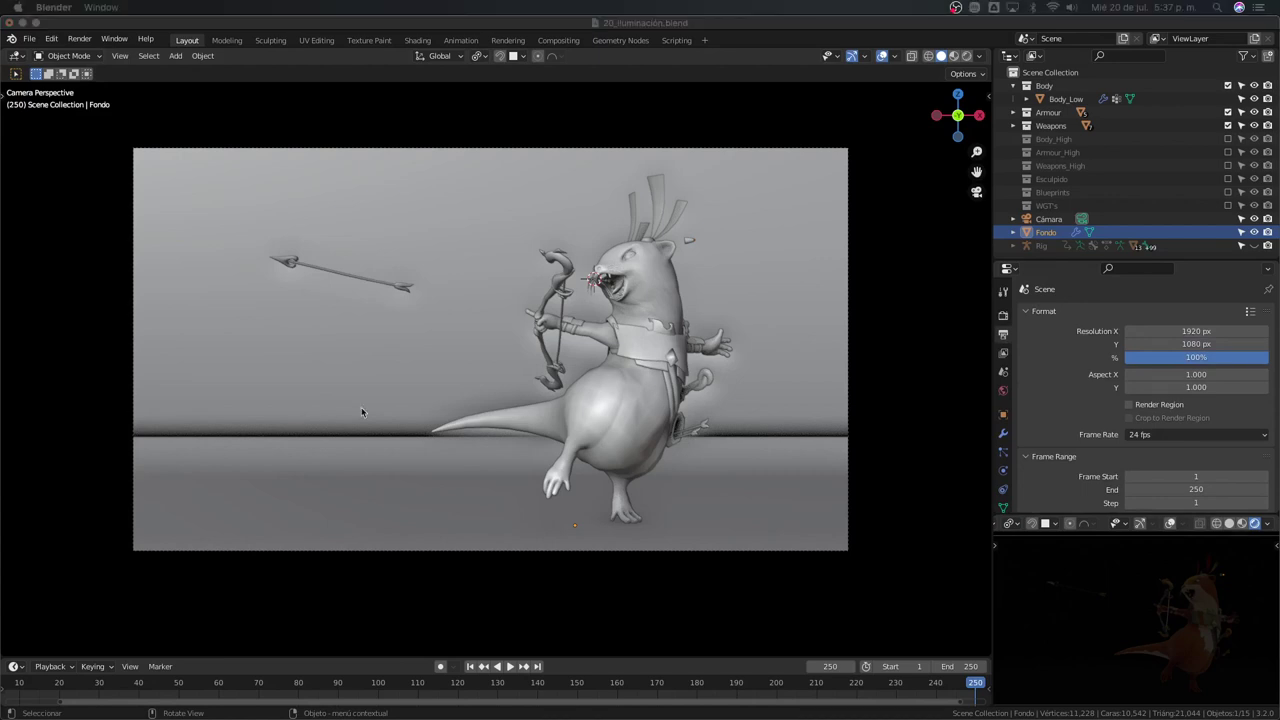
{"action": "left_click", "coordinate": [1188, 332]}
{"action": "left_click", "coordinate": [1190, 333]}
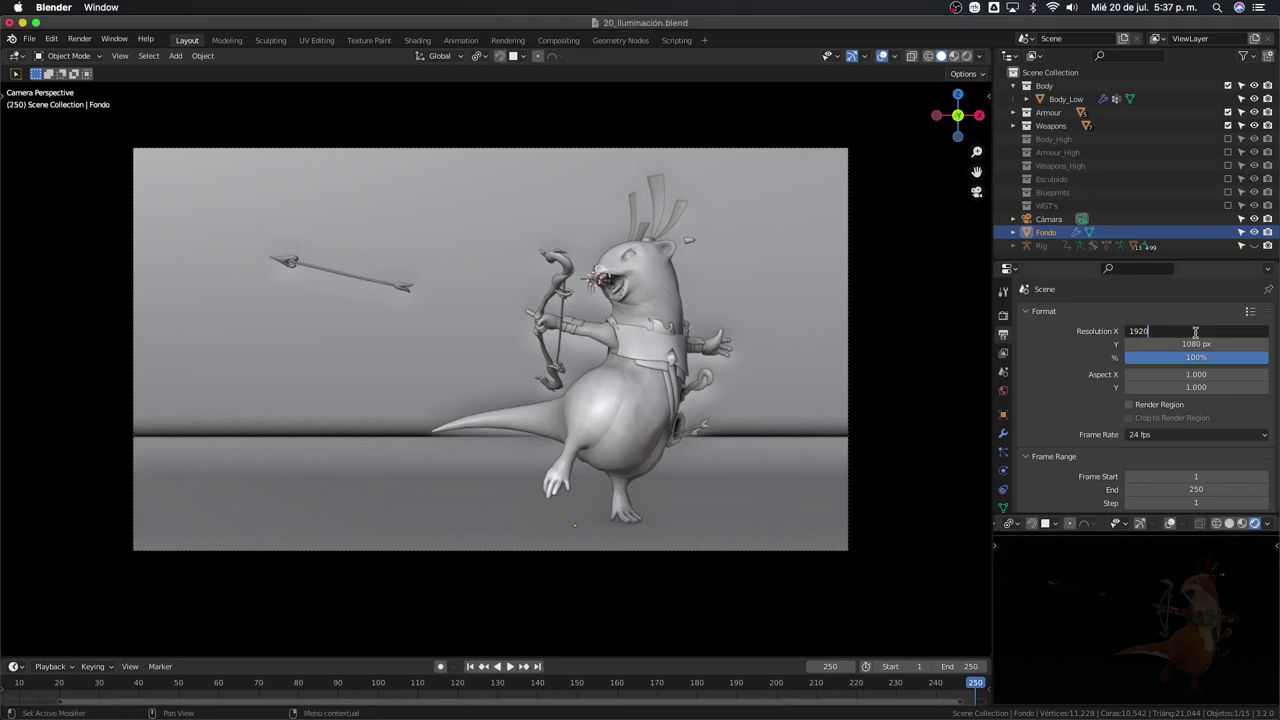
{"action": "key", "text": "ctrl+a"}
{"action": "type", "text": "2"}
{"action": "key", "text": "Return"}
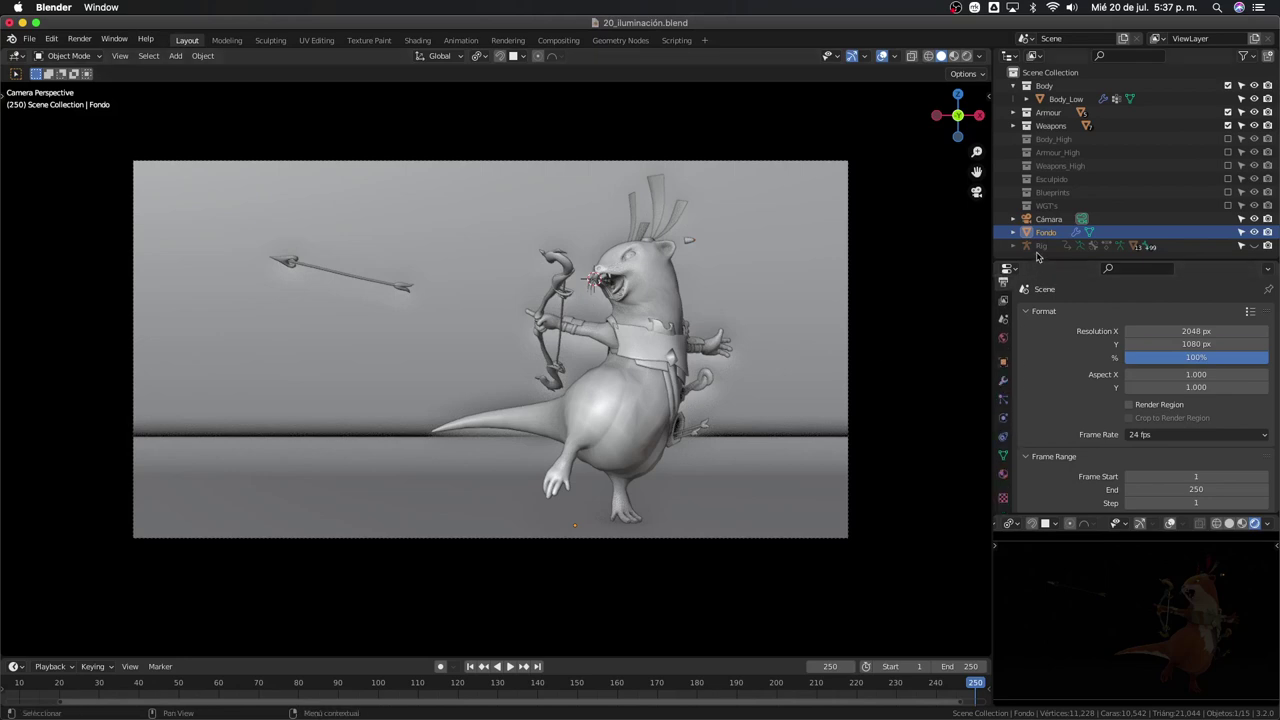
{"action": "left_click", "coordinate": [1048, 219]}
Enable the Thirds composition guide in the Cámara camera's Viewport Display settings
{"action": "scroll", "coordinate": [1060, 420], "scroll_direction": "down", "scroll_amount": 4}
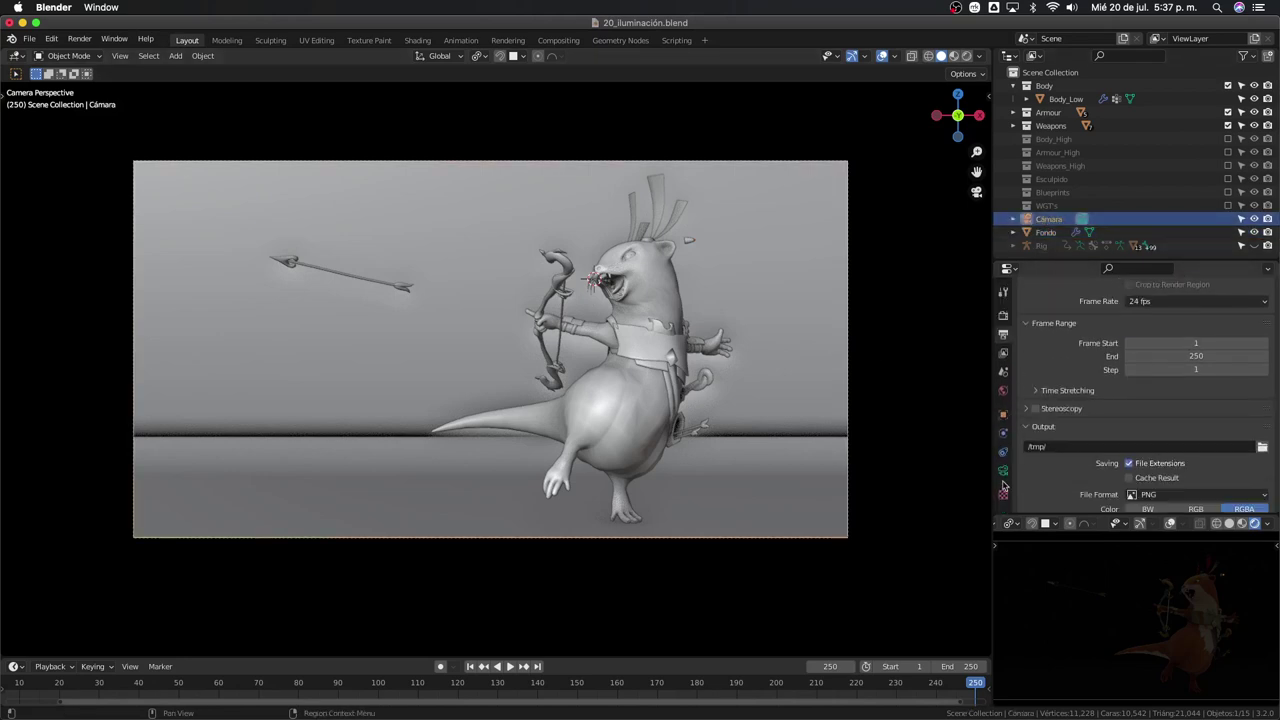
{"action": "left_click", "coordinate": [1003, 470]}
{"action": "scroll", "coordinate": [1050, 452], "scroll_direction": "down", "scroll_amount": 2}
{"action": "scroll", "coordinate": [1052, 450], "scroll_direction": "down", "scroll_amount": 2}
{"action": "scroll", "coordinate": [1056, 440], "scroll_direction": "down", "scroll_amount": 2}
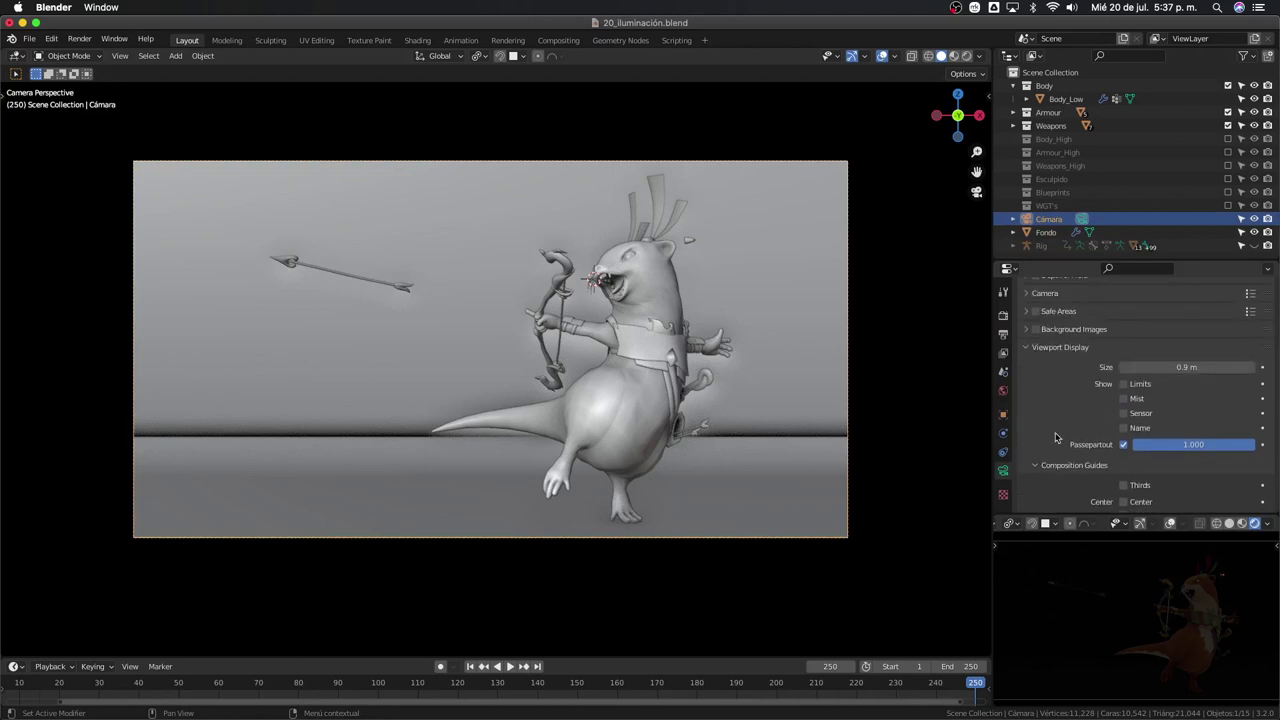
{"action": "scroll", "coordinate": [1082, 400], "scroll_direction": "down", "scroll_amount": 4}
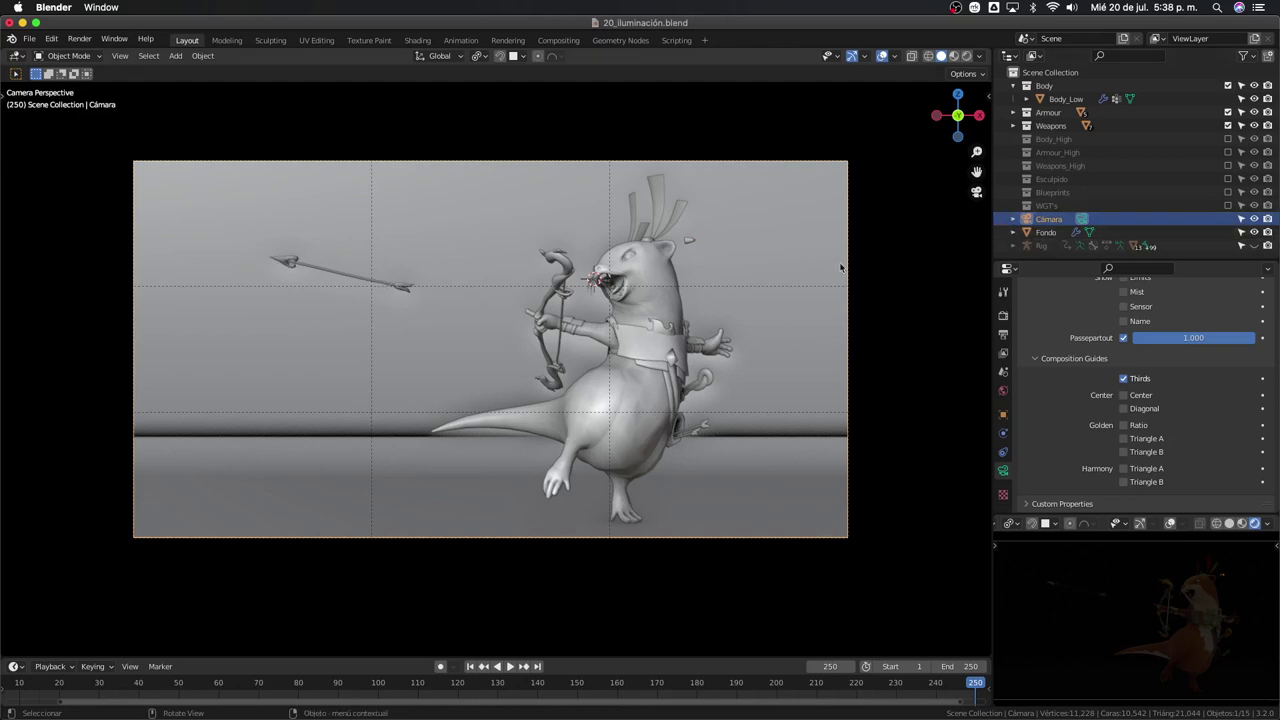
{"action": "key", "text": "shift+alt+z"}
{"action": "key", "text": "shift+alt+z"}
Unhide the Rig and slide the arrow control bone along its local Y in Pose Mode
{"action": "left_click", "coordinate": [1255, 246]}
{"action": "left_click", "coordinate": [410, 290]}
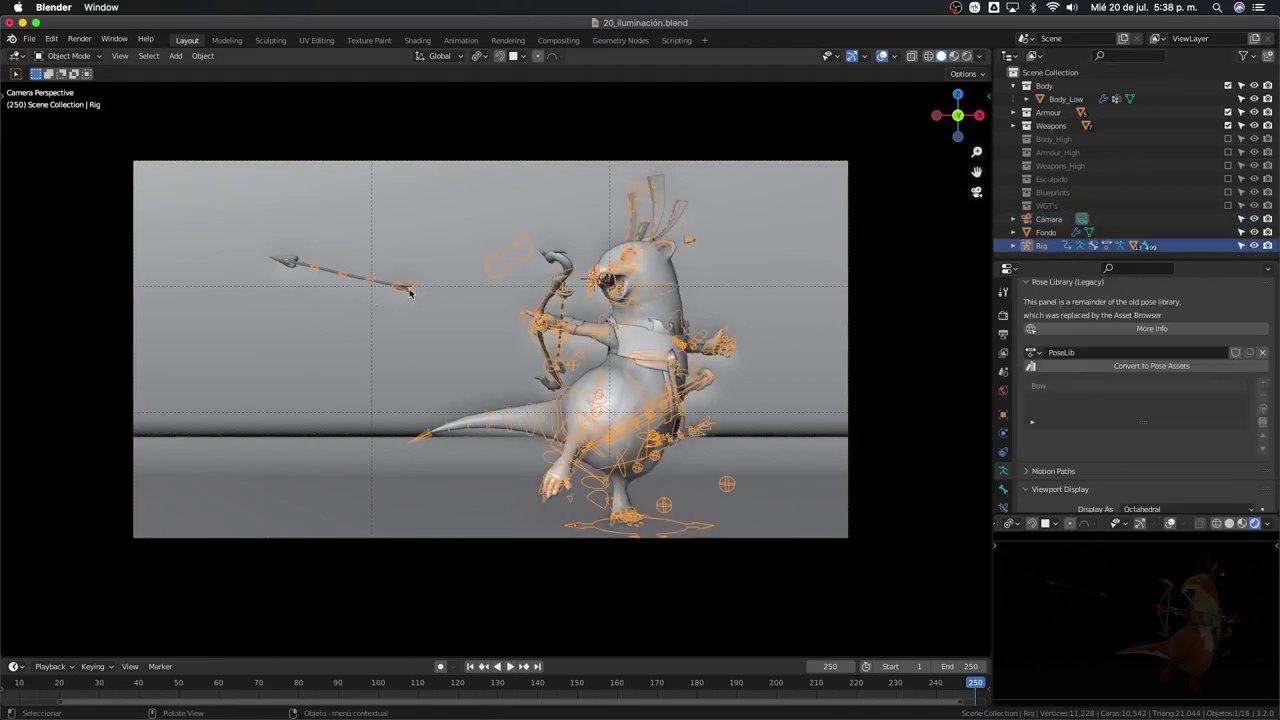
{"action": "key", "text": "ctrl+Tab"}
{"action": "key", "text": "r"}
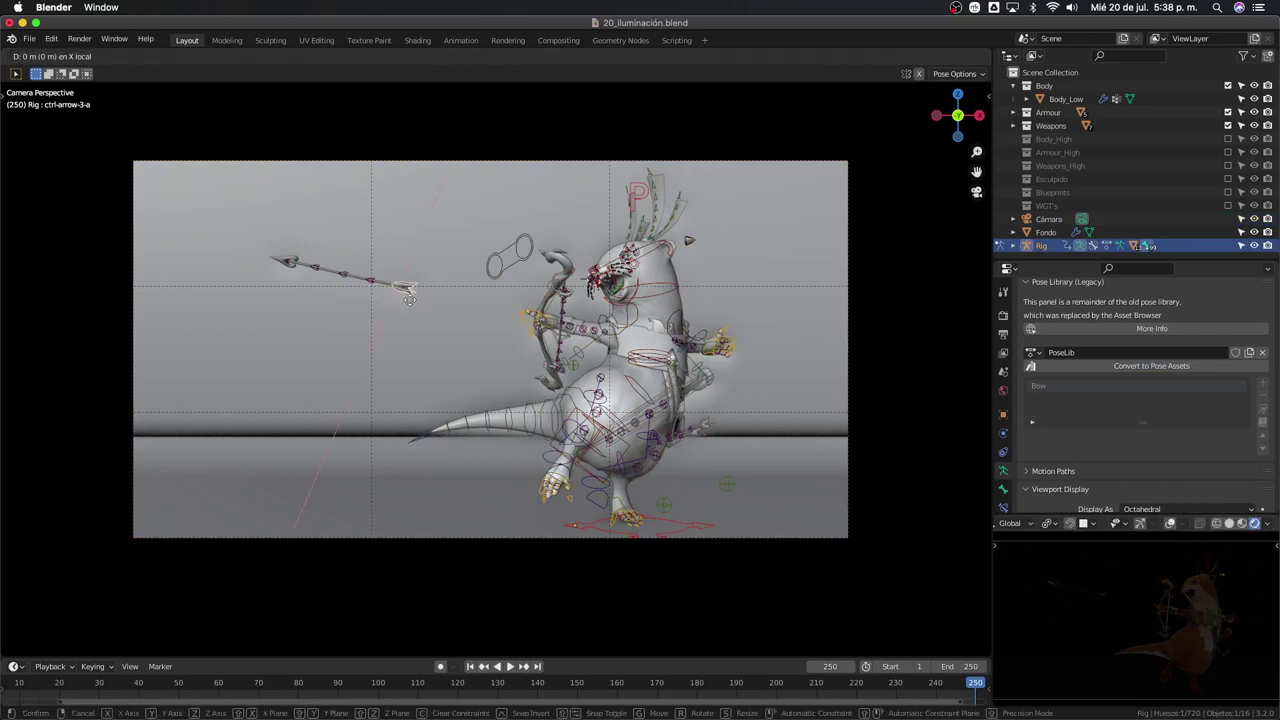
{"action": "left_click", "coordinate": [418, 309]}
{"action": "key", "text": "g"}
{"action": "key", "text": "y"}
{"action": "key", "text": "y"}
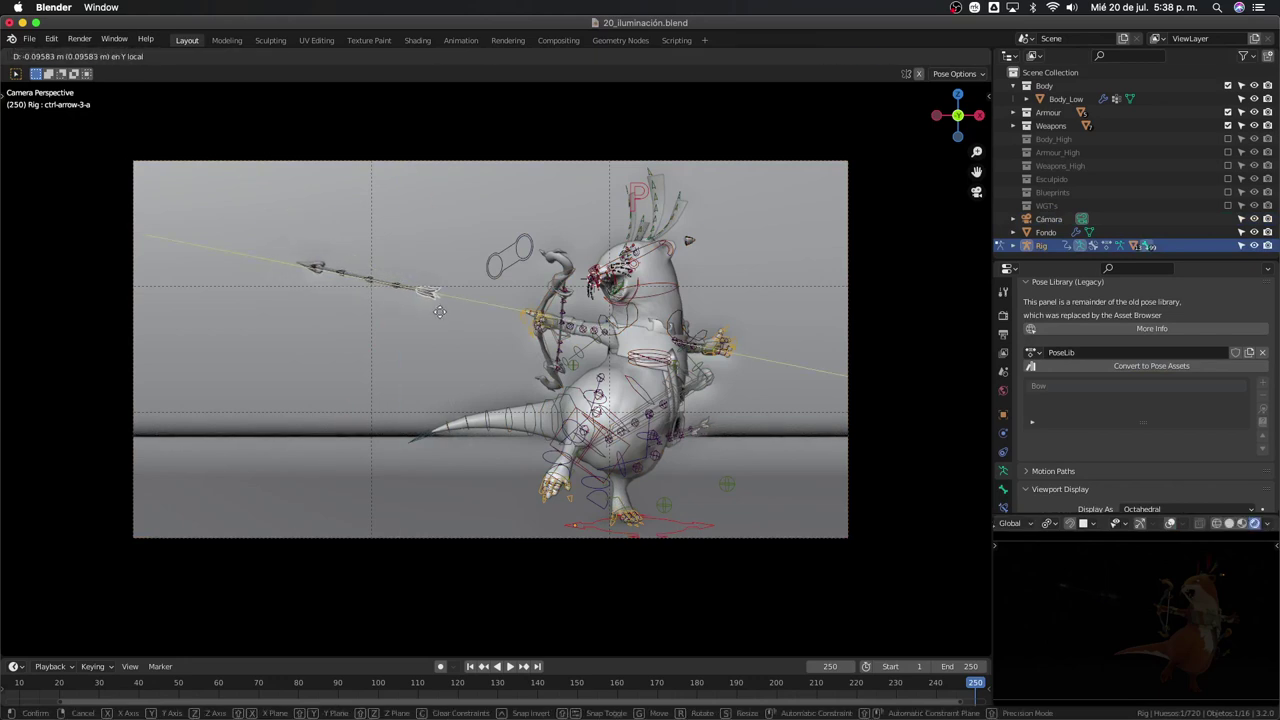
{"action": "left_click", "coordinate": [440, 313]}
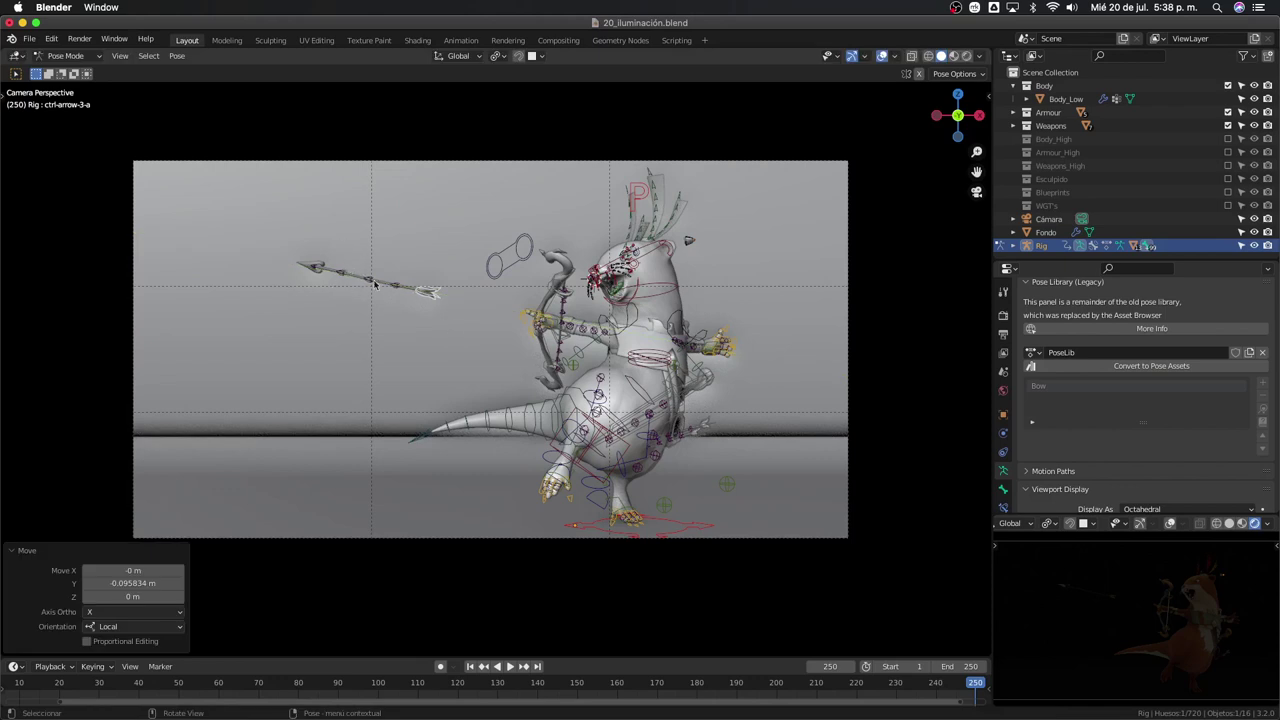
{"action": "key", "text": "g"}
{"action": "key", "text": "y"}
{"action": "key", "text": "y"}
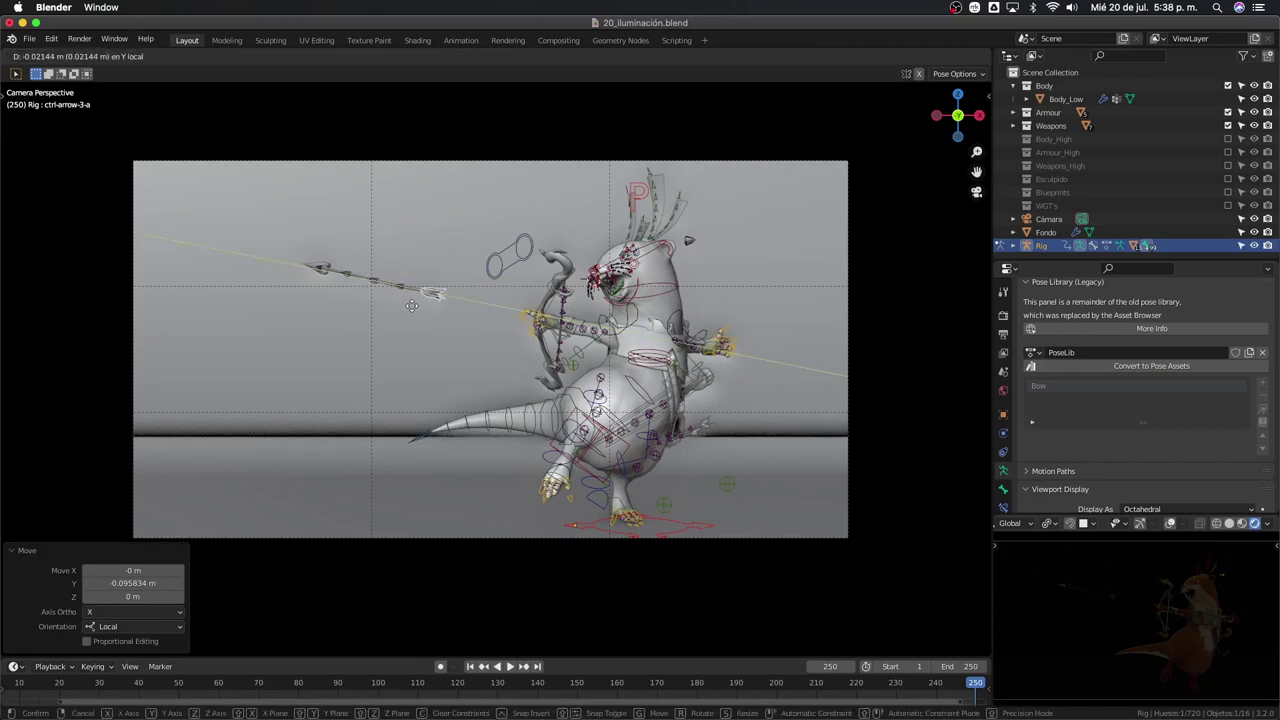
{"action": "left_click", "coordinate": [470, 322]}
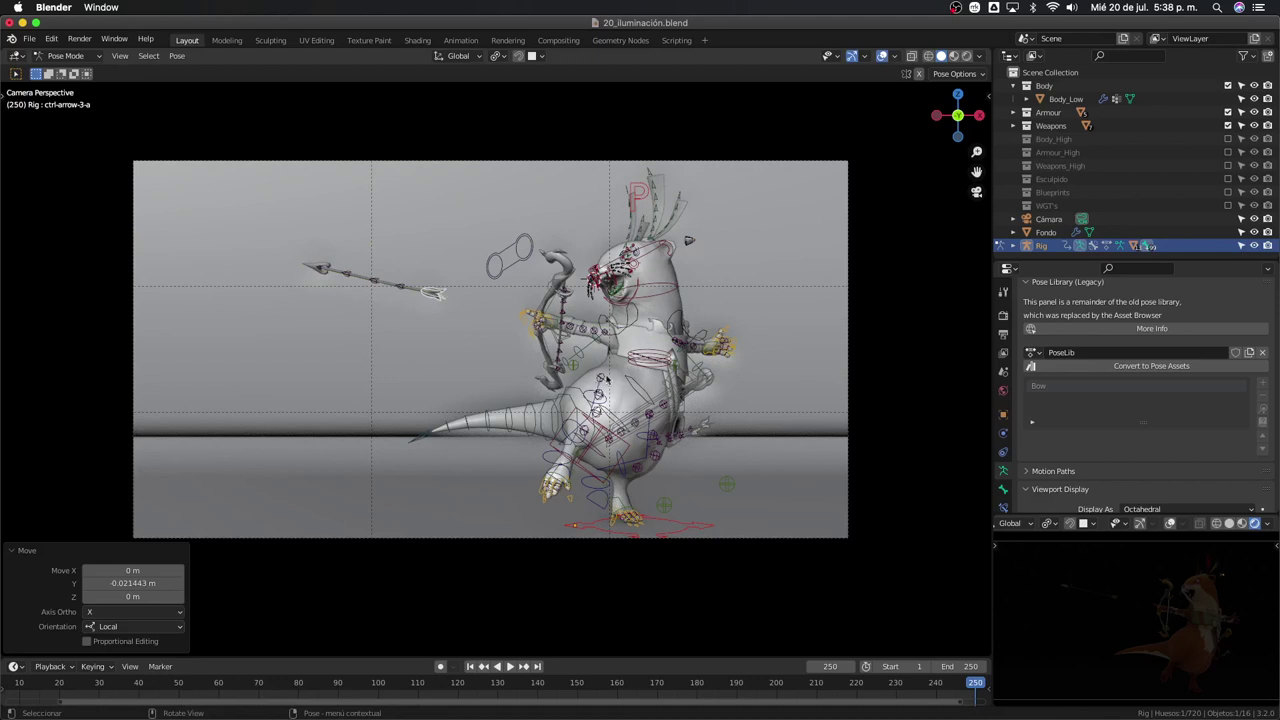
Raise the Cámara camera along its local Z to reframe the archer
{"action": "left_click", "coordinate": [1045, 219]}
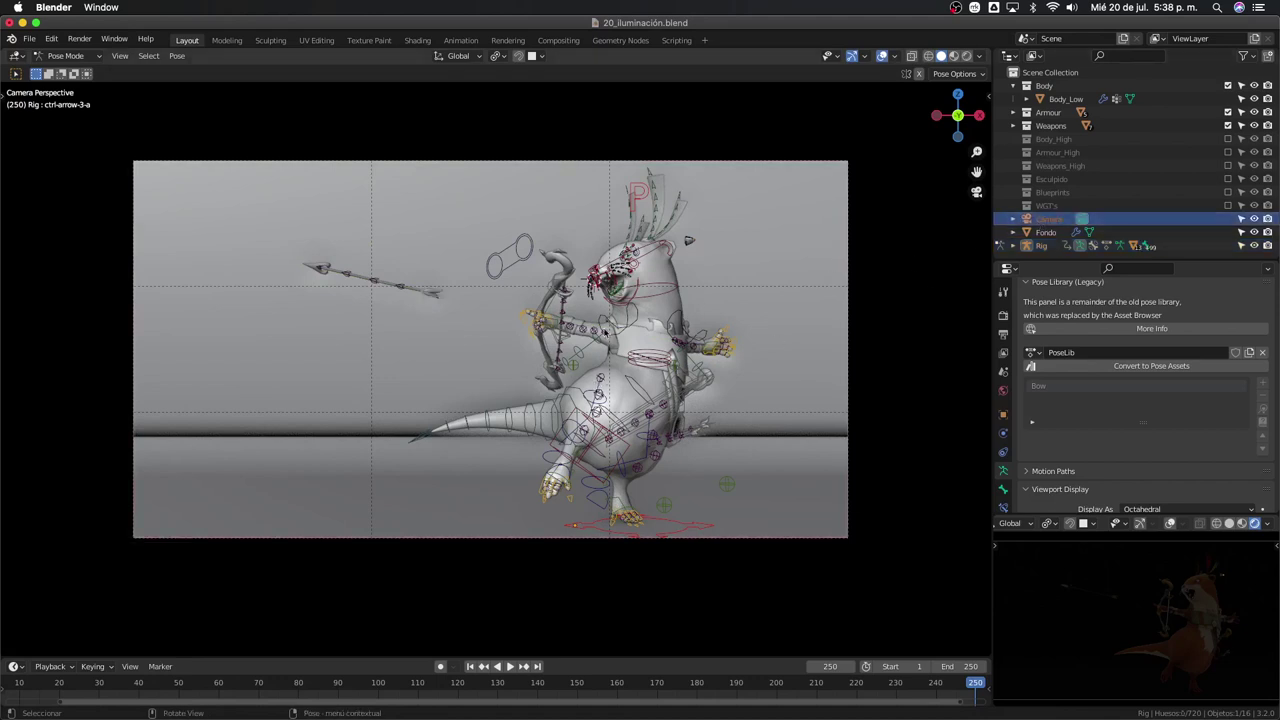
{"action": "key", "text": "ctrl+Tab"}
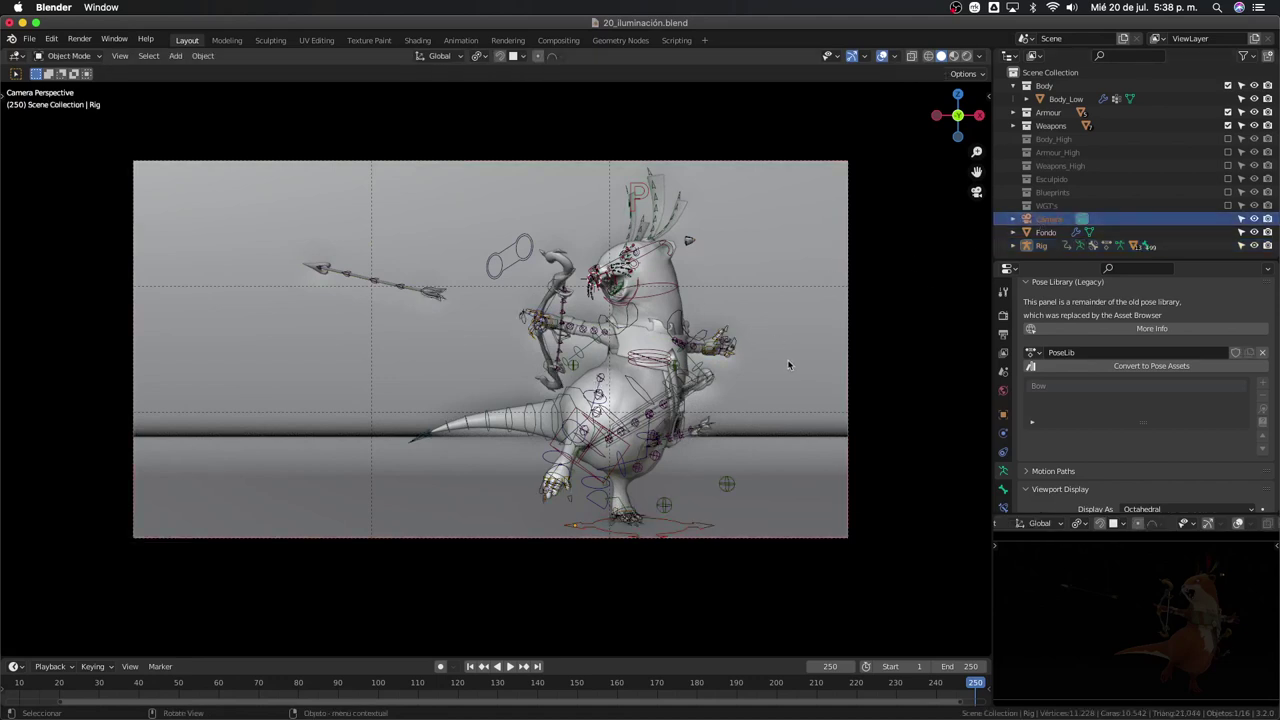
{"action": "left_click", "coordinate": [1045, 219]}
{"action": "key", "text": "g"}
{"action": "key", "text": "z"}
{"action": "key", "text": "z"}
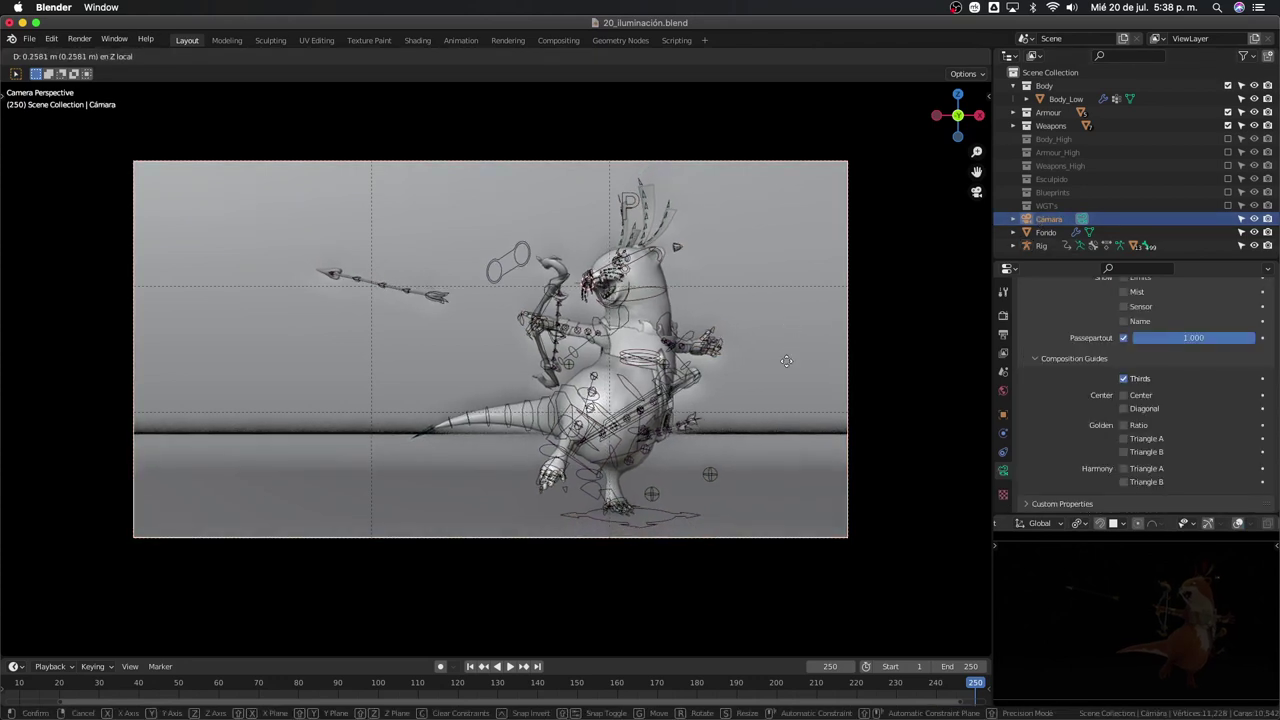
{"action": "left_click", "coordinate": [786, 363]}
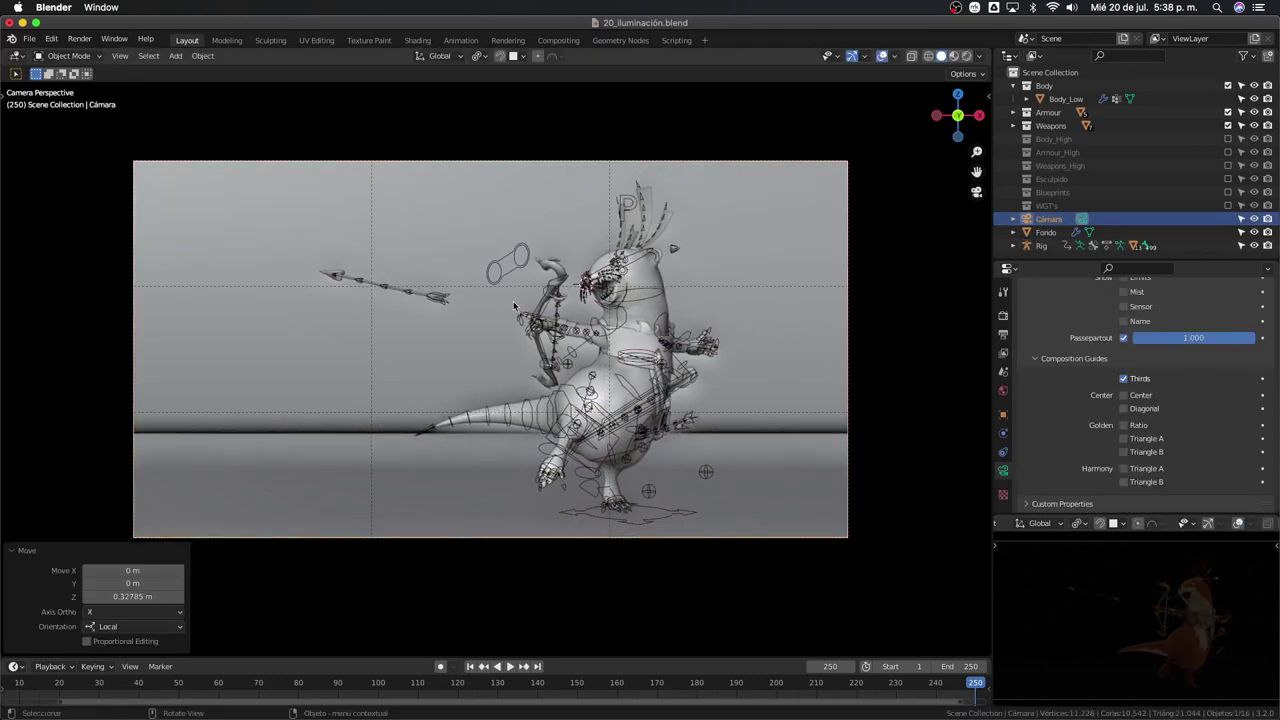
{"action": "key", "text": "g"}
{"action": "key", "text": "z"}
{"action": "key", "text": "z"}
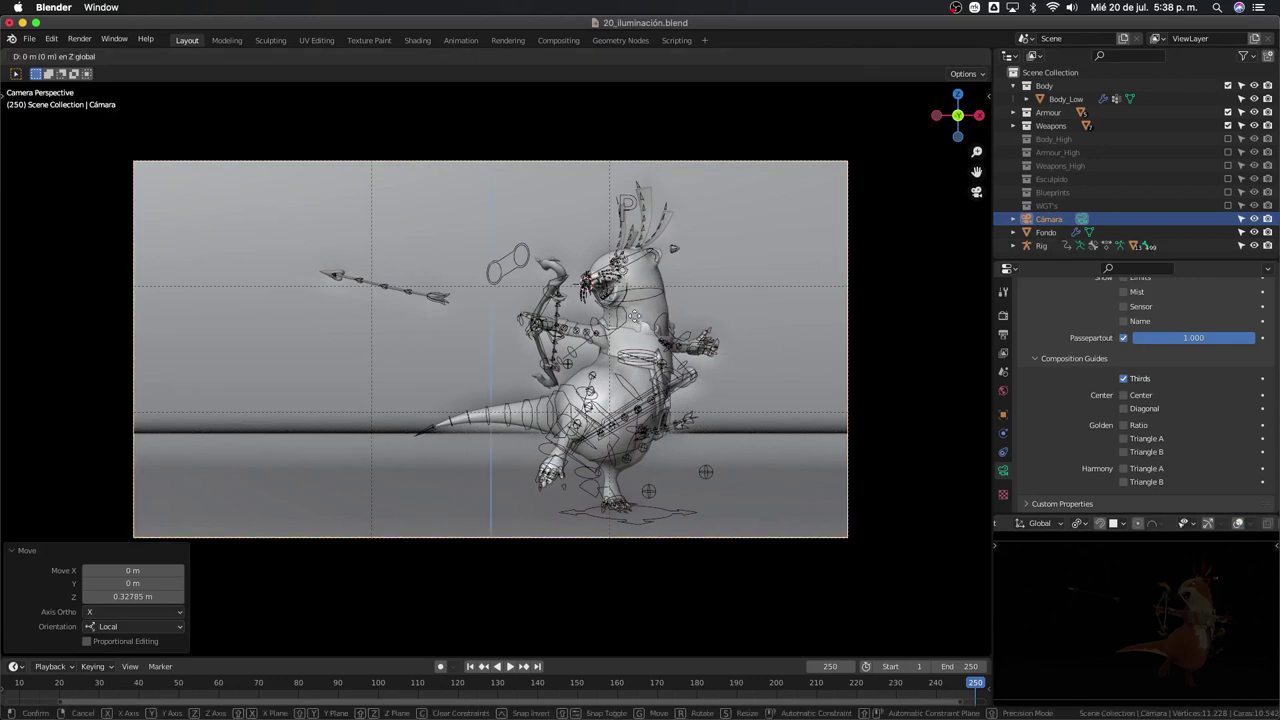
{"action": "left_click", "coordinate": [501, 316]}
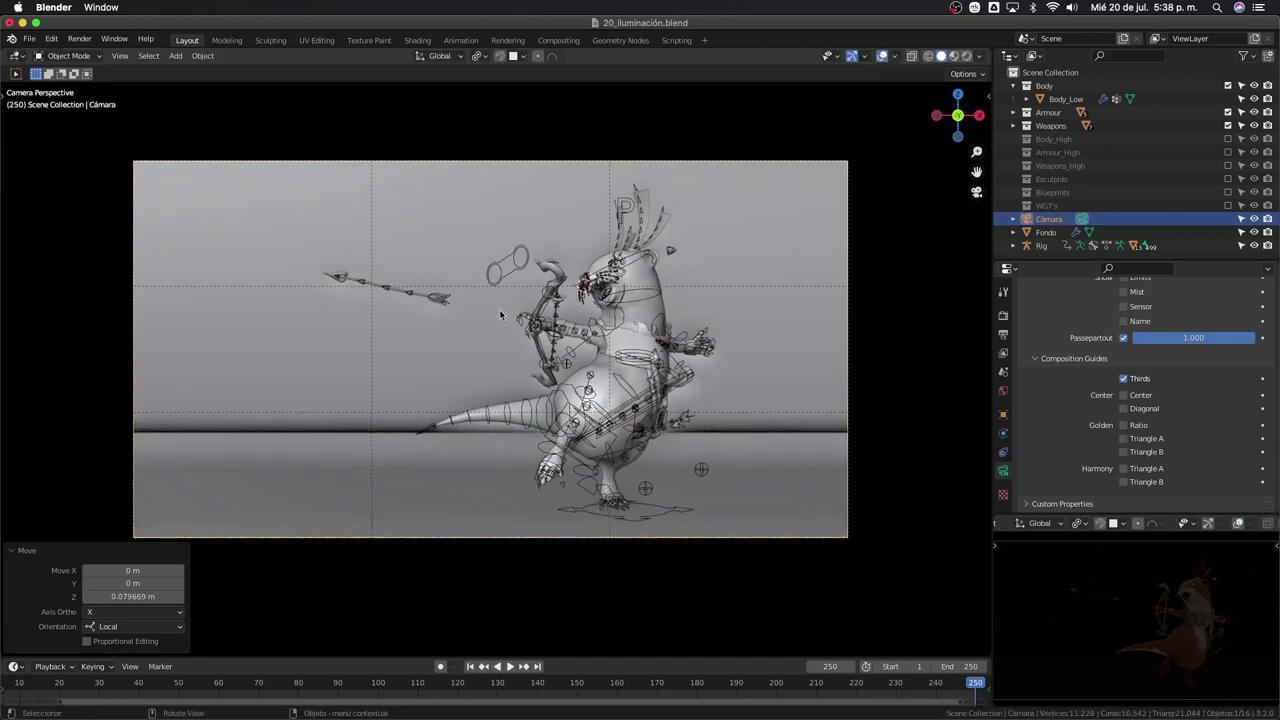
Move the arrow control bone to 0.10925 m along local Y and hide the overlays
{"action": "left_click", "coordinate": [430, 302]}
{"action": "key", "text": "ctrl+Tab"}
{"action": "left_click", "coordinate": [436, 299]}
{"action": "key", "text": "g"}
{"action": "key", "text": "y"}
{"action": "key", "text": "y"}
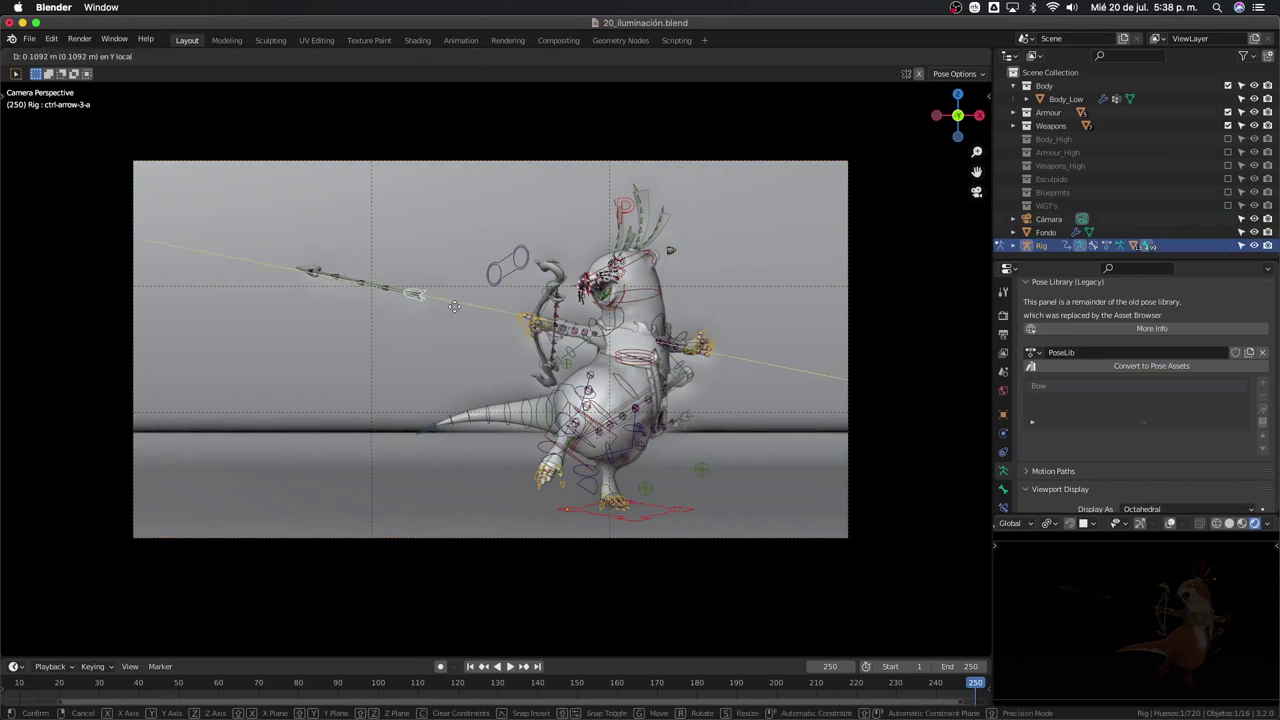
{"action": "left_click", "coordinate": [454, 306]}
{"action": "key", "text": "shift+alt+z"}
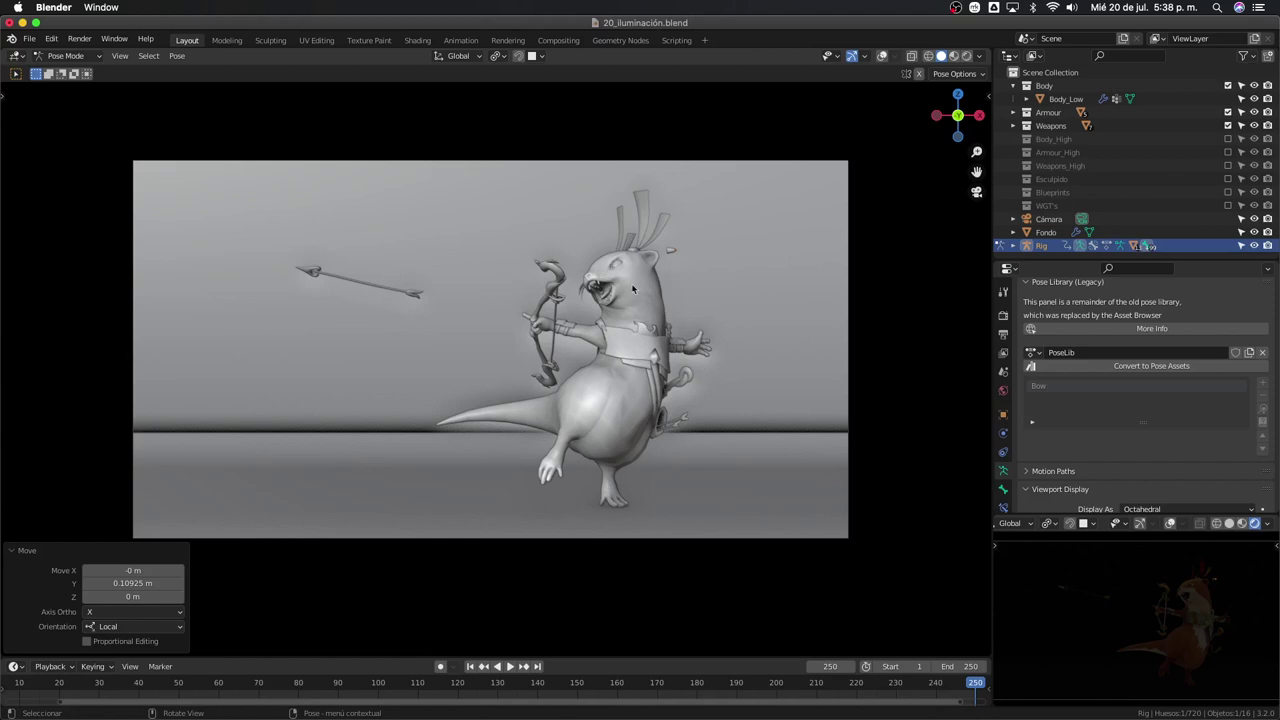
Return to Object Mode with overlays shown, select Fondo, and uncheck Use Simplify
{"action": "middle_click_drag", "start_coordinate": [620, 380], "coordinate": [294, 317]}
{"action": "left_click", "coordinate": [323, 329]}
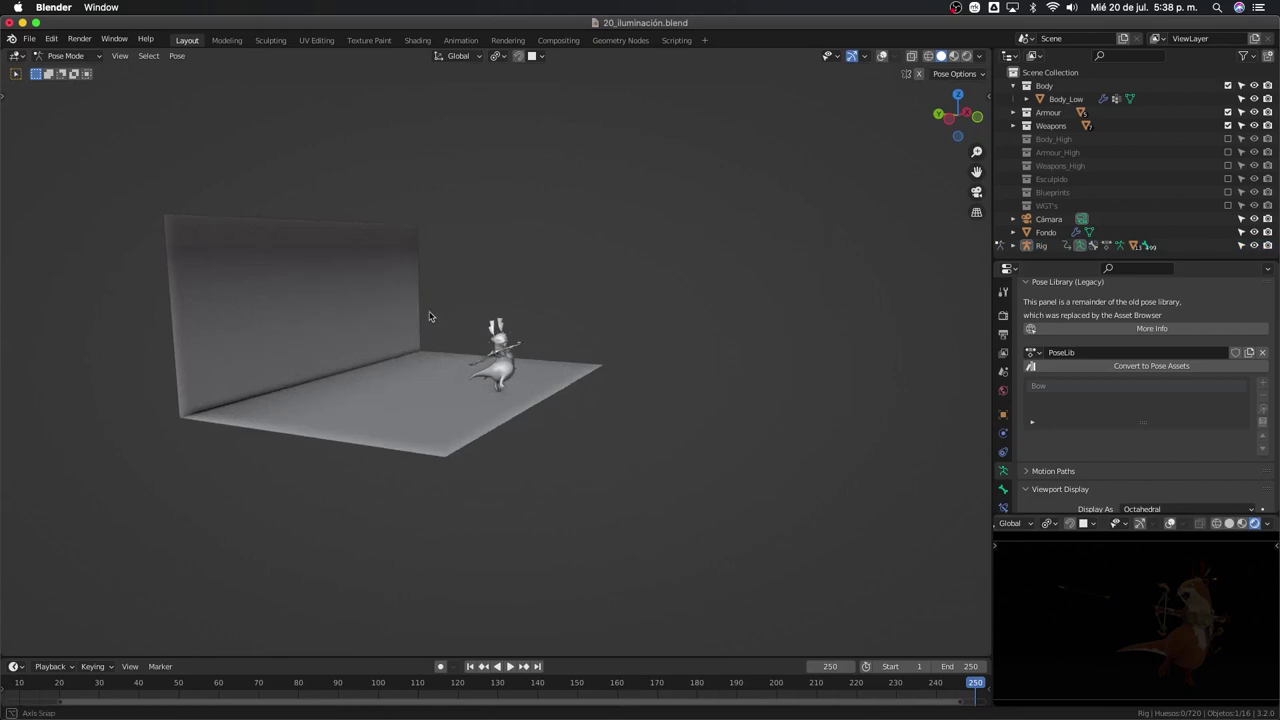
{"action": "middle_click_drag", "start_coordinate": [429, 320], "coordinate": [461, 331]}
{"action": "key", "text": "ctrl+Tab"}
{"action": "key", "text": "shift+alt+z"}
{"action": "left_click", "coordinate": [463, 310]}
{"action": "scroll", "coordinate": [461, 331], "scroll_direction": "up", "scroll_amount": 3}
{"action": "scroll", "coordinate": [461, 331], "scroll_direction": "down", "scroll_amount": 3}
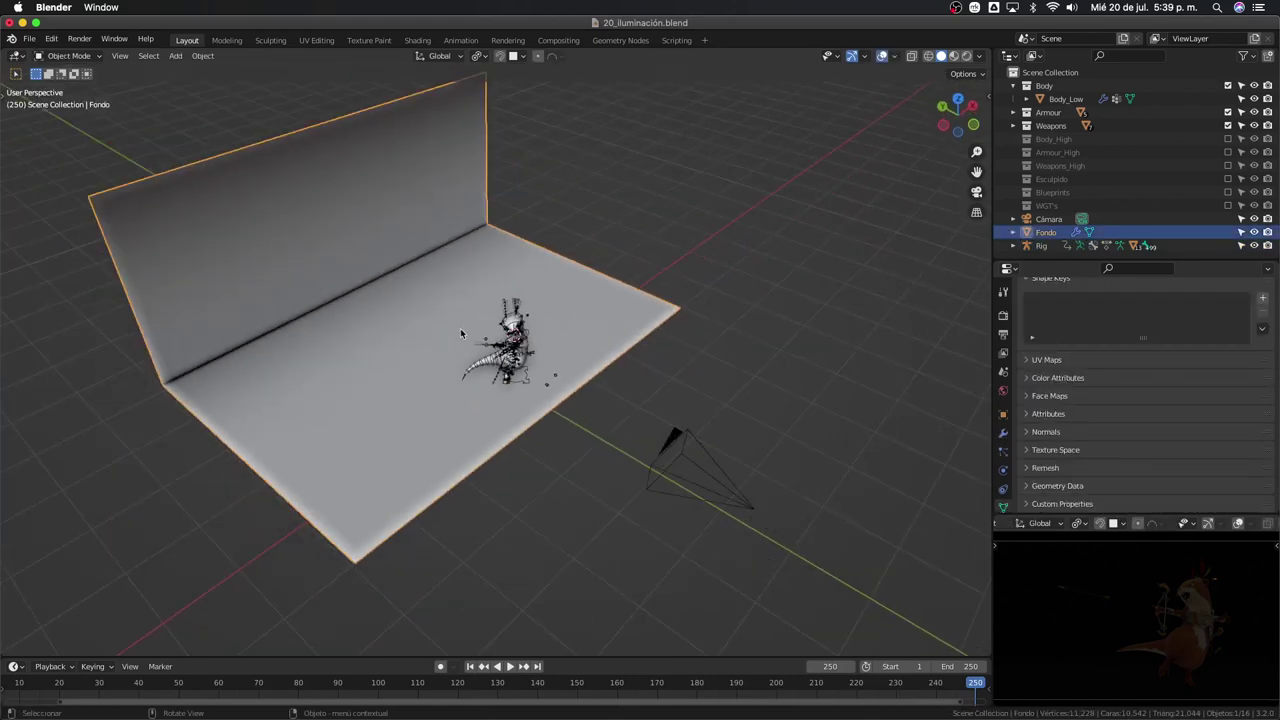
{"action": "key", "text": "q"}
{"action": "left_click", "coordinate": [413, 330]}
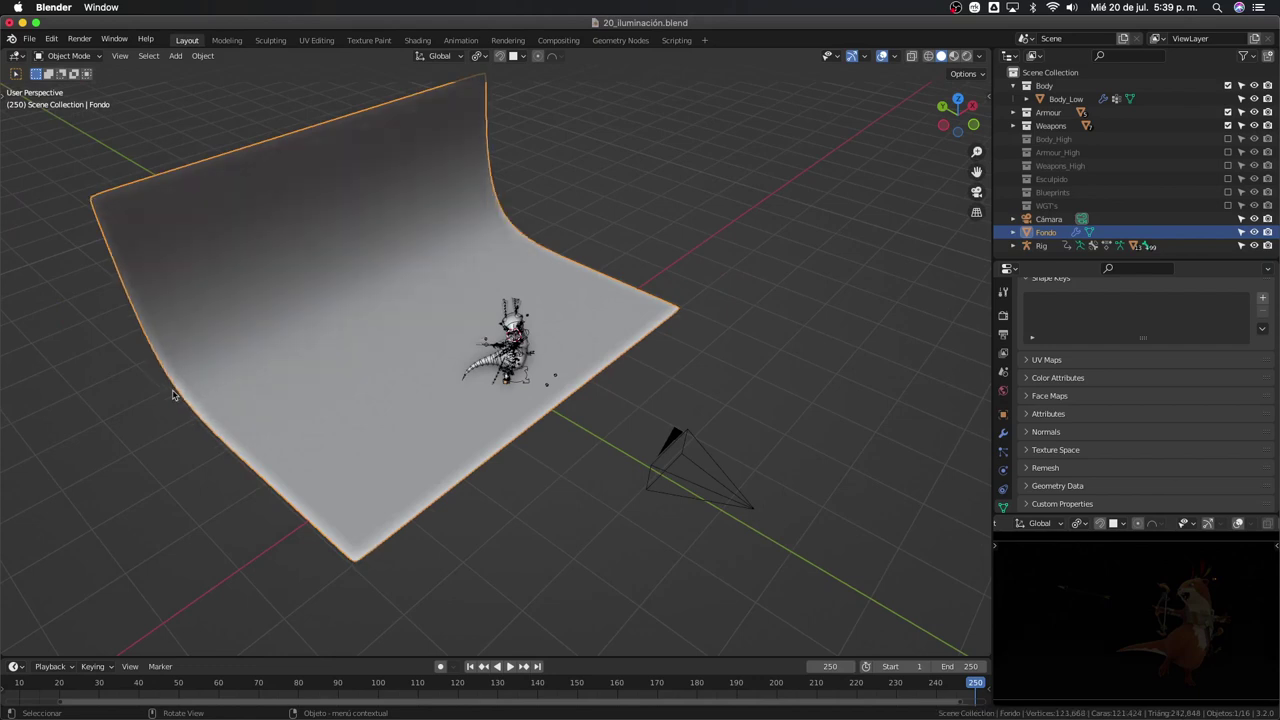
{"action": "middle_click_drag", "start_coordinate": [322, 343], "coordinate": [434, 297]}
Switch to Wireframe shading and select the whole Fondo mesh in Edit Mode before returning to Object Mode
{"action": "key", "text": "z"}
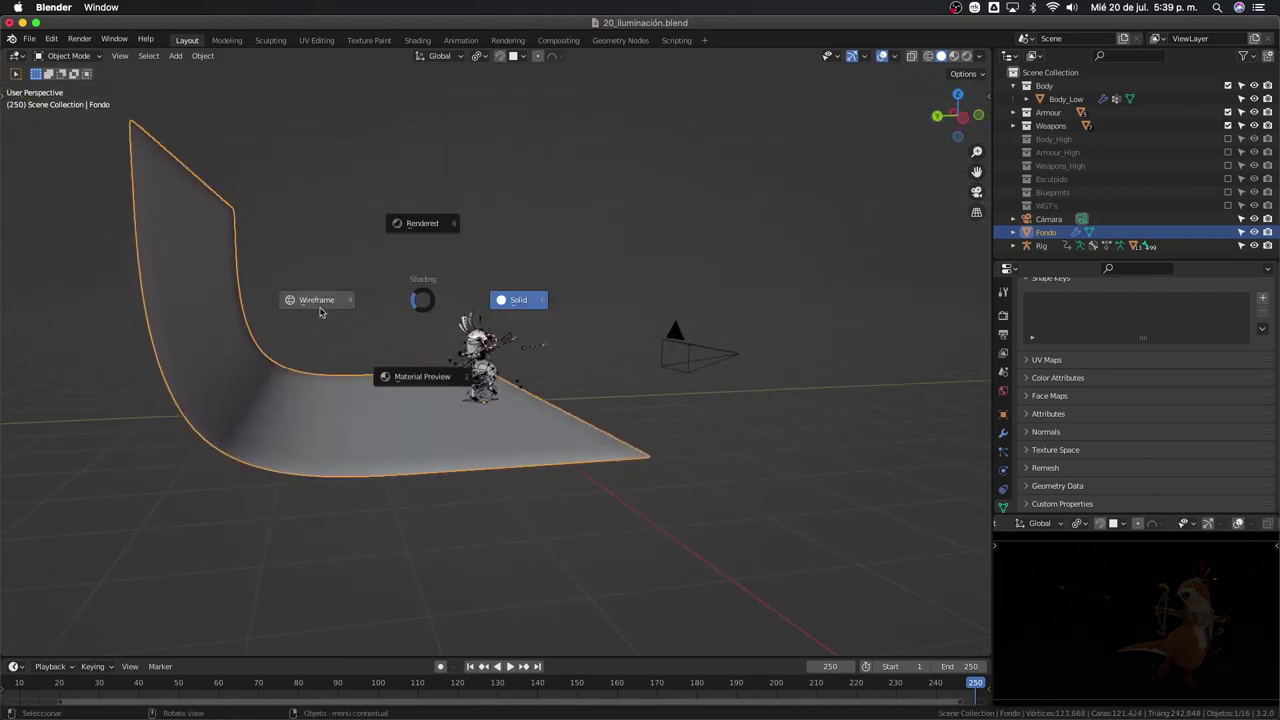
{"action": "left_click", "coordinate": [335, 317]}
{"action": "key", "text": "Tab"}
{"action": "left_click", "coordinate": [400, 358]}
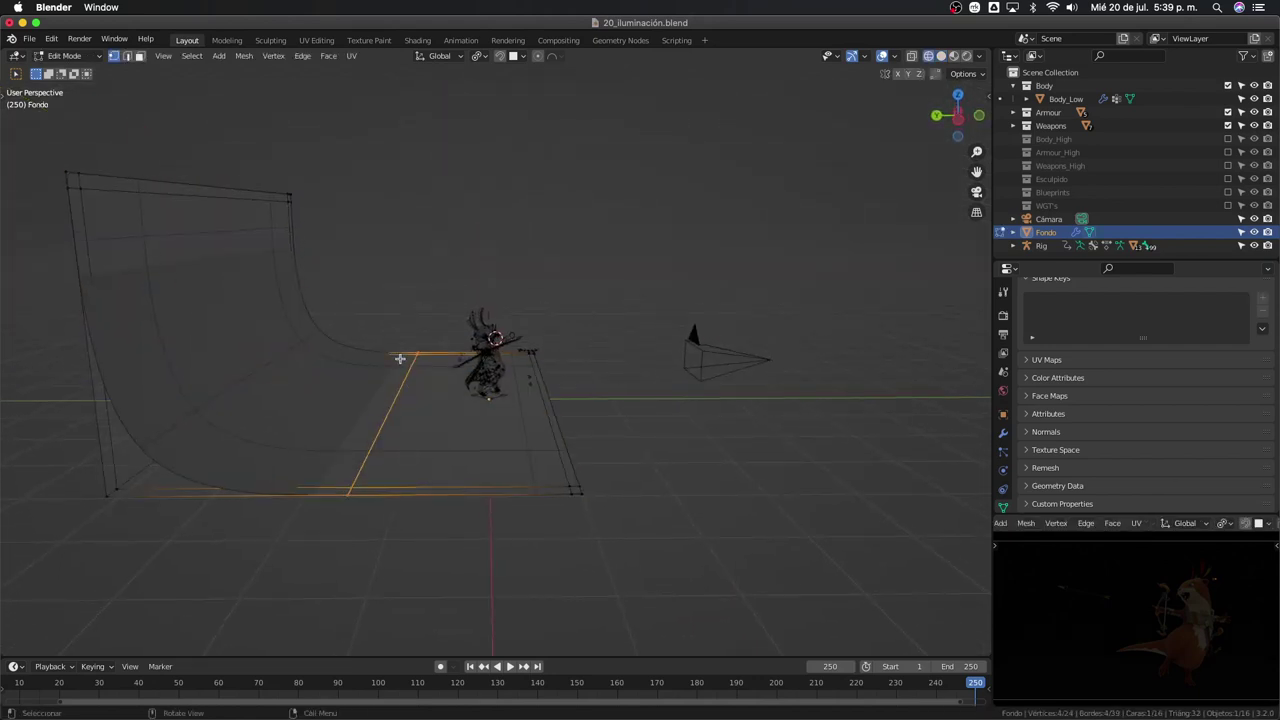
{"action": "left_click", "coordinate": [284, 421], "text": "shift"}
{"action": "key", "text": "a"}
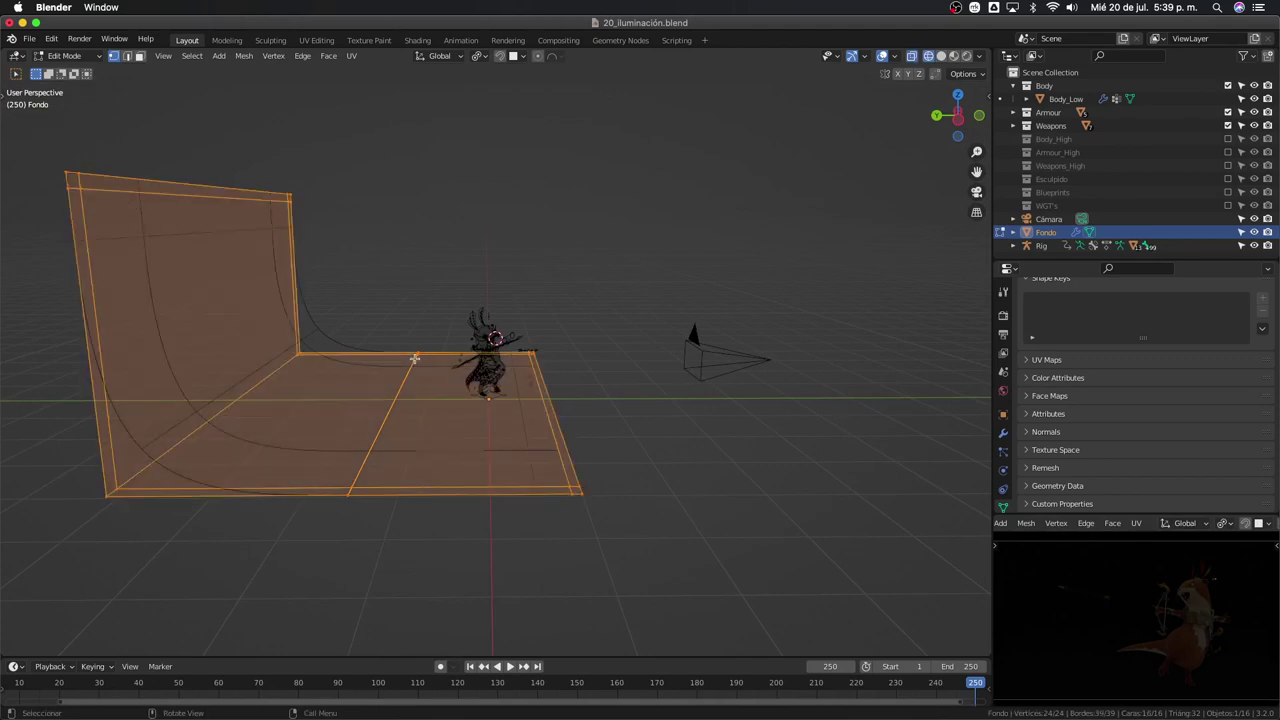
{"action": "middle_click_drag", "start_coordinate": [415, 359], "coordinate": [415, 376]}
{"action": "key", "text": "Tab"}
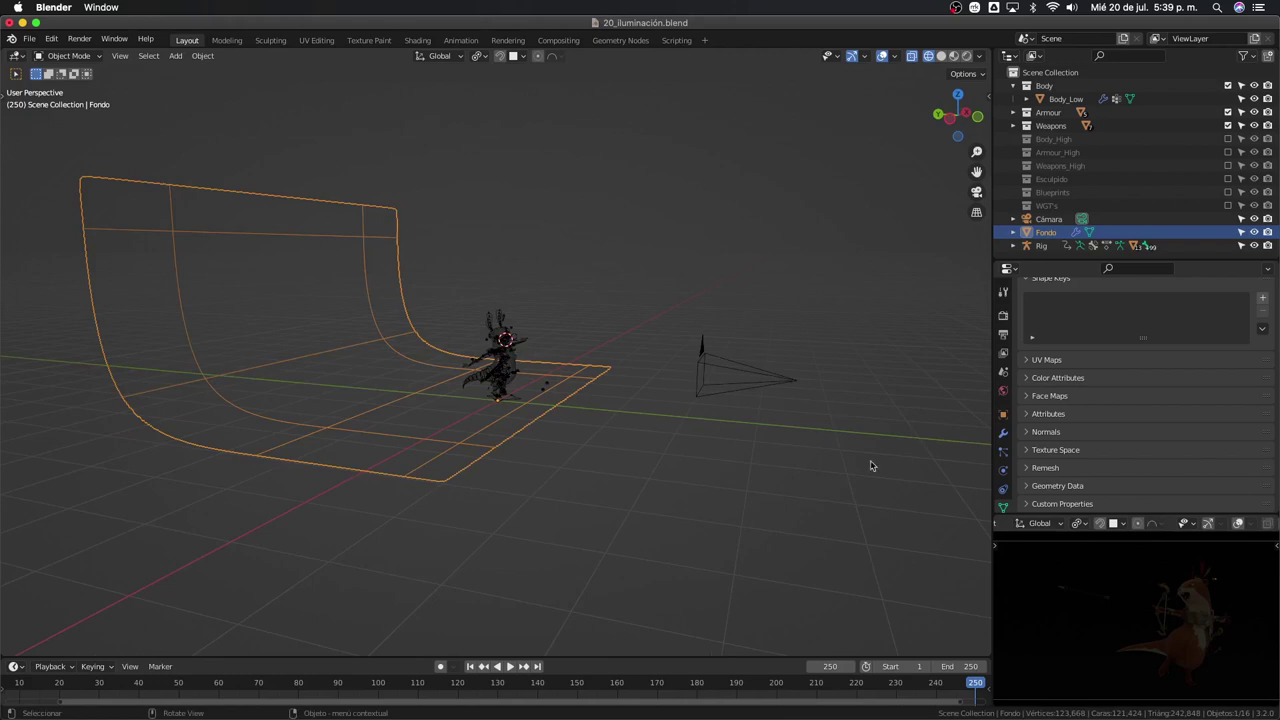
Scroll through the backdrop's BG material settings in Material Properties
{"action": "scroll", "coordinate": [1006, 478], "scroll_direction": "down", "scroll_amount": 2}
{"action": "left_click", "coordinate": [1005, 476]}
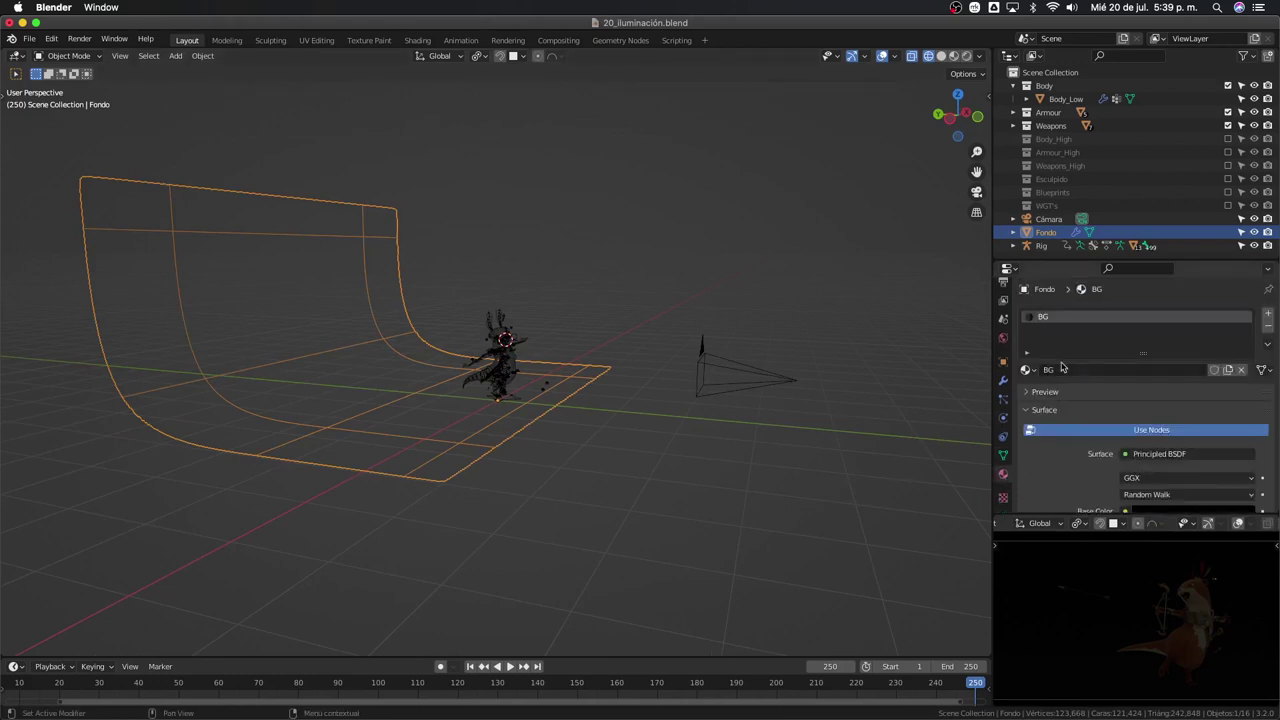
{"action": "scroll", "coordinate": [1065, 368], "scroll_direction": "down", "scroll_amount": 3}
{"action": "scroll", "coordinate": [1137, 370], "scroll_direction": "down", "scroll_amount": 3}
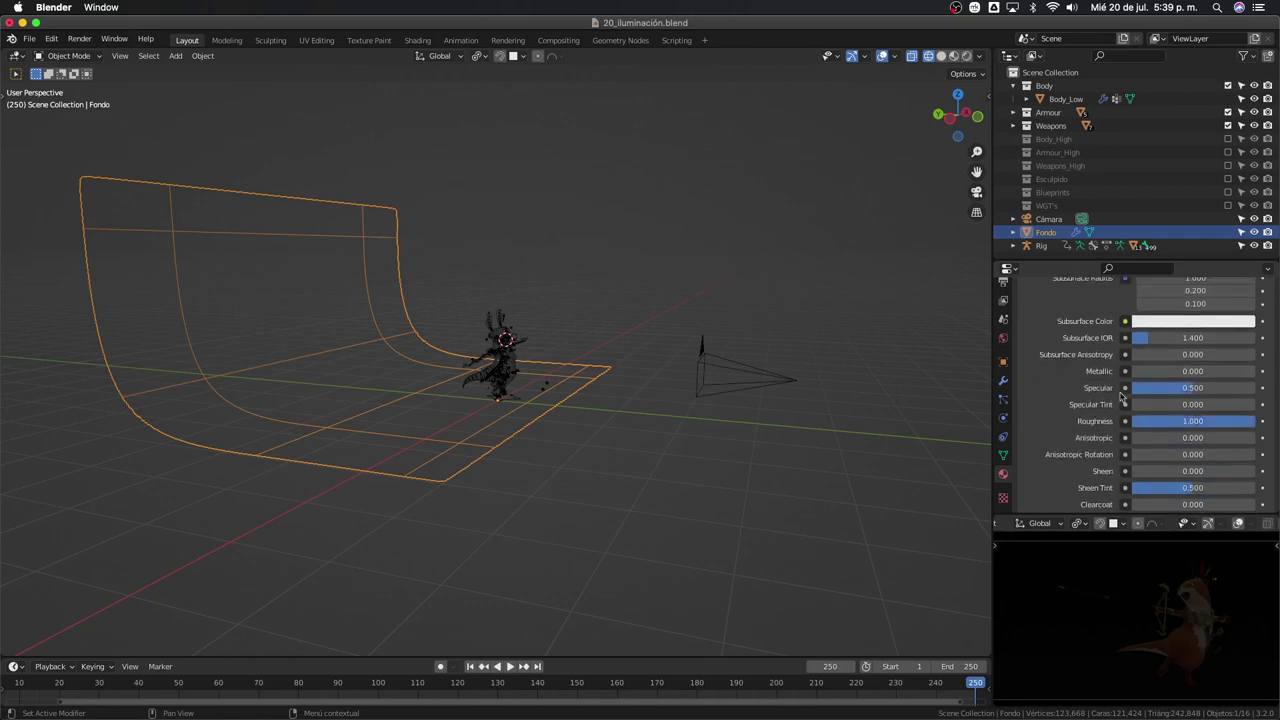
{"action": "scroll", "coordinate": [1102, 394], "scroll_direction": "down", "scroll_amount": 3}
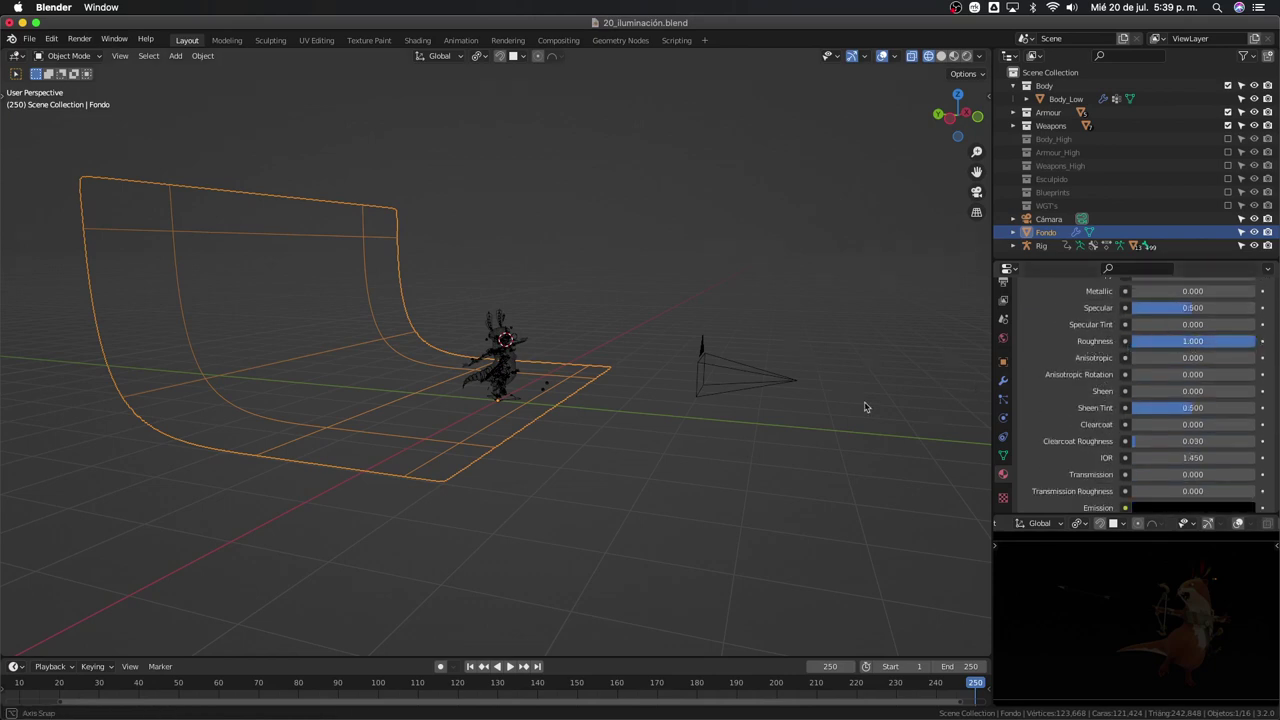
Deselect the backdrop, check the camera view, orbit out, and bring up the Shift+A Add menu
{"action": "middle_click_drag", "start_coordinate": [863, 403], "coordinate": [784, 431]}
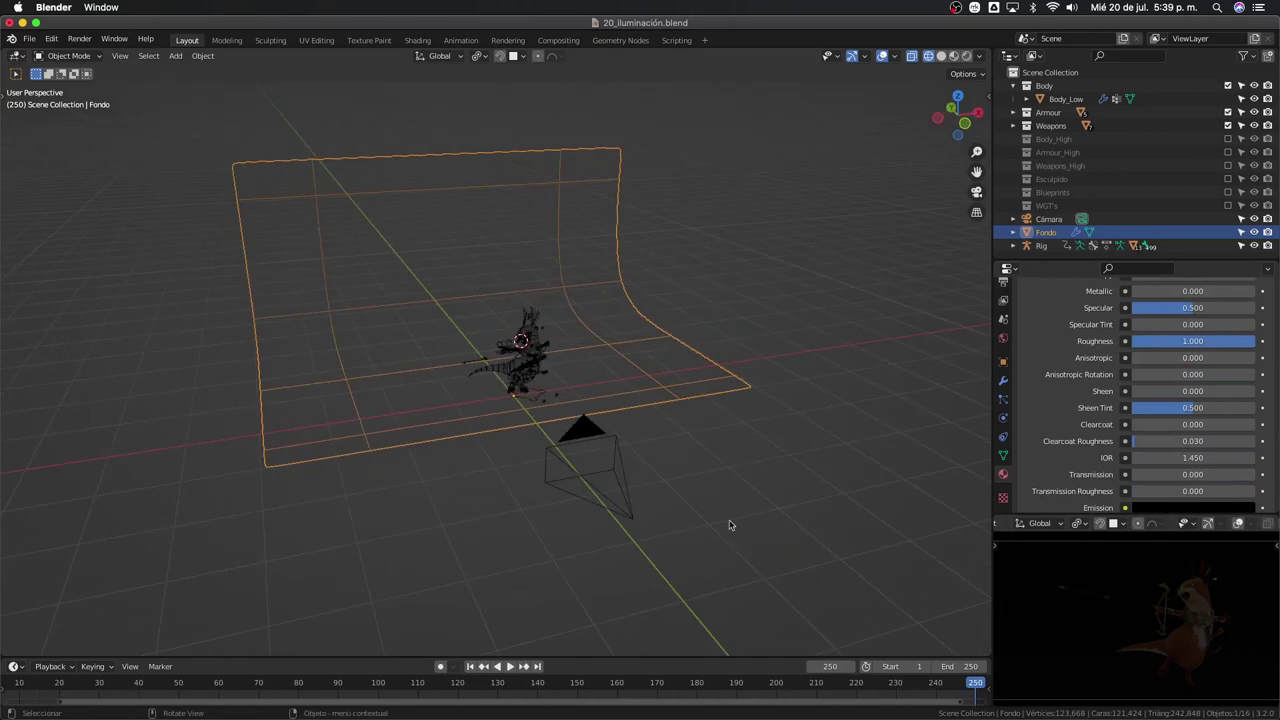
{"action": "left_click", "coordinate": [751, 490]}
{"action": "key", "text": "KP_0"}
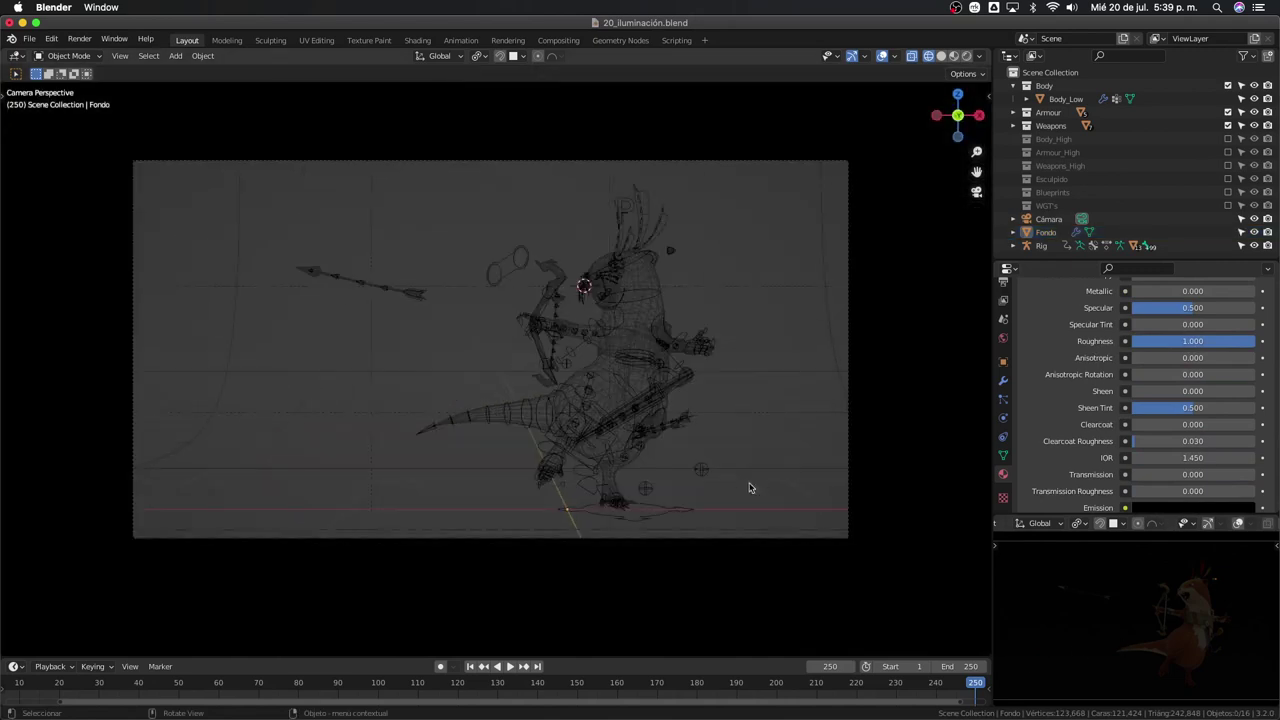
{"action": "middle_click_drag", "start_coordinate": [750, 488], "coordinate": [668, 408]}
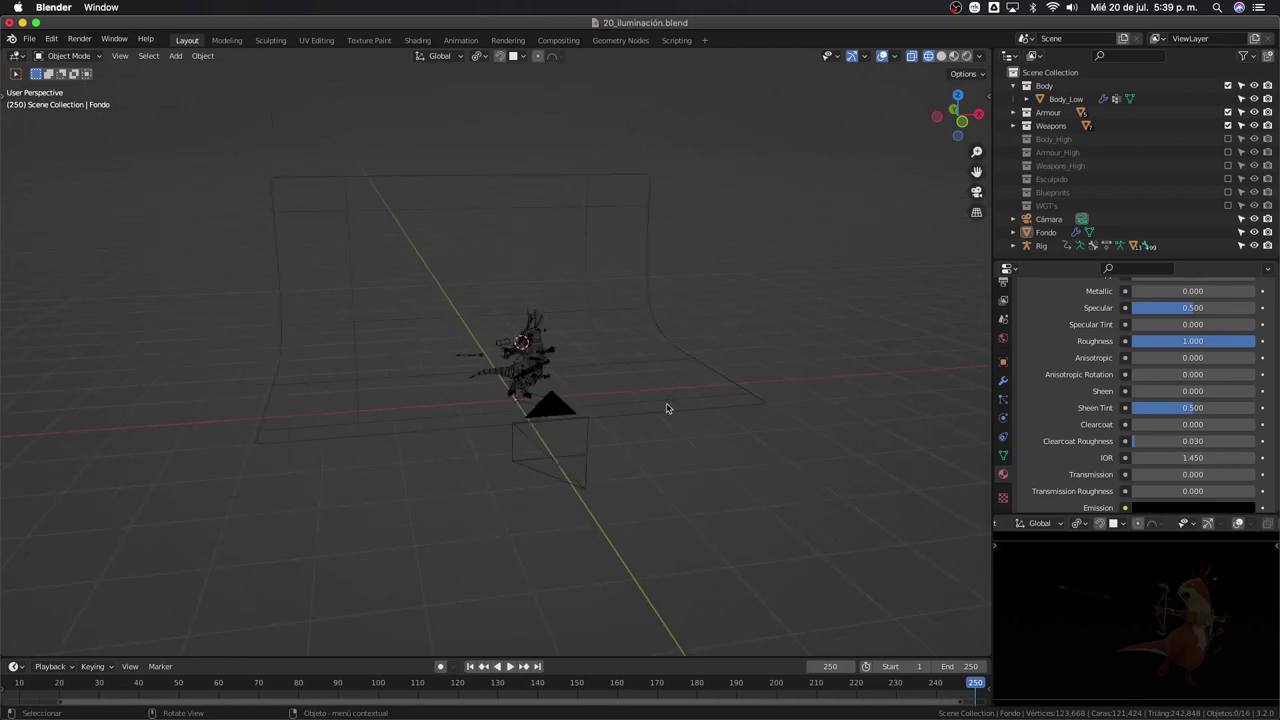
{"action": "key", "text": "shift+a"}
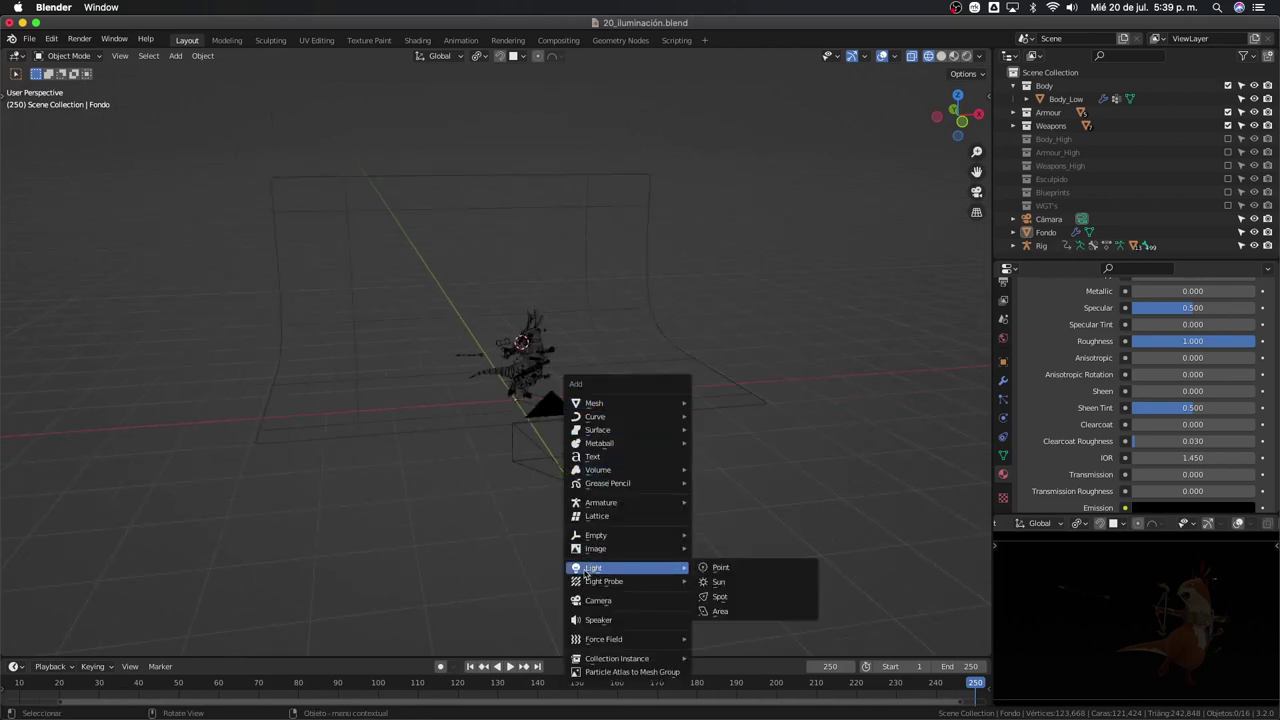
{"action": "mouse_move", "coordinate": [600, 568]}
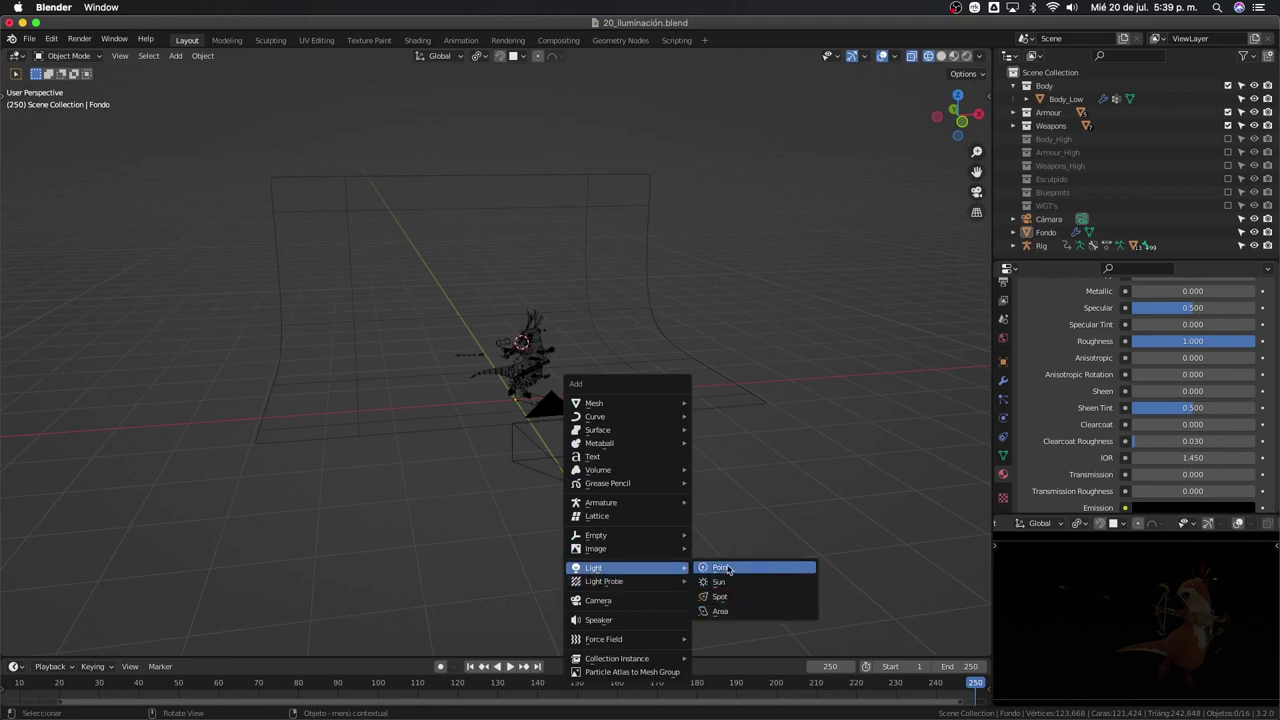
Add an Area light and move it up above the archer
{"action": "left_click", "coordinate": [727, 612]}
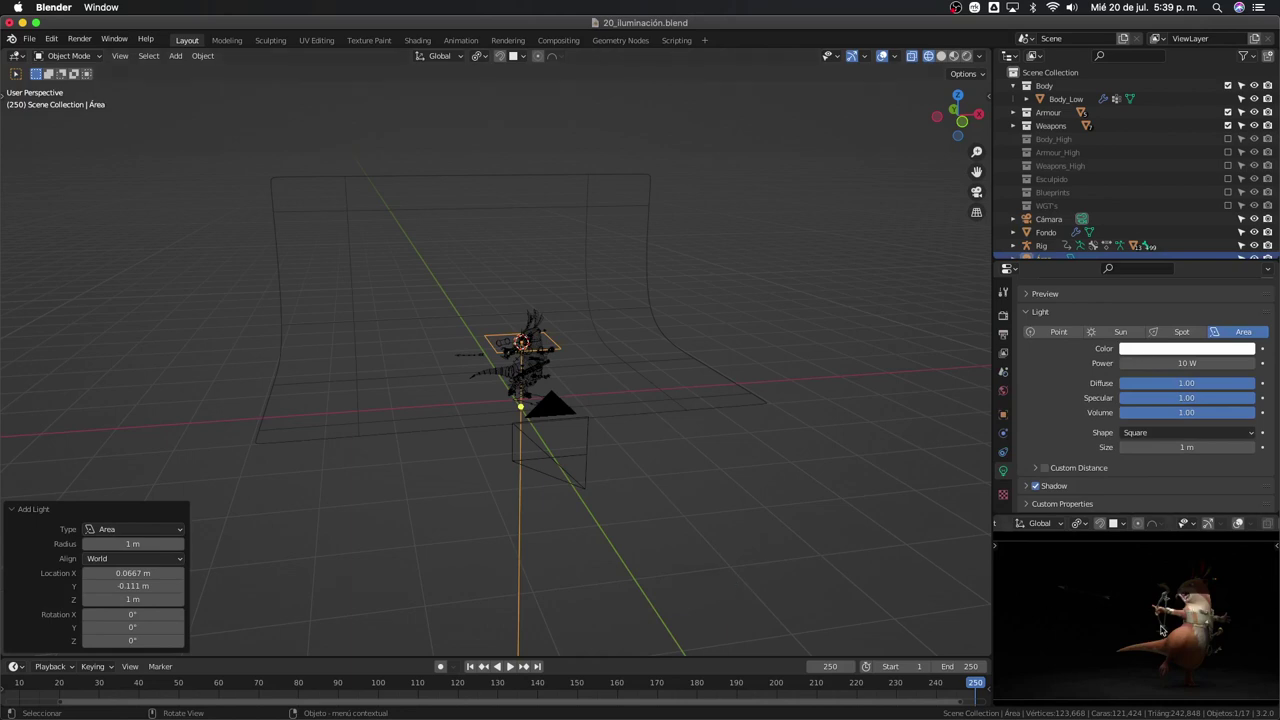
{"action": "key", "text": "g"}
{"action": "left_click", "coordinate": [627, 506]}
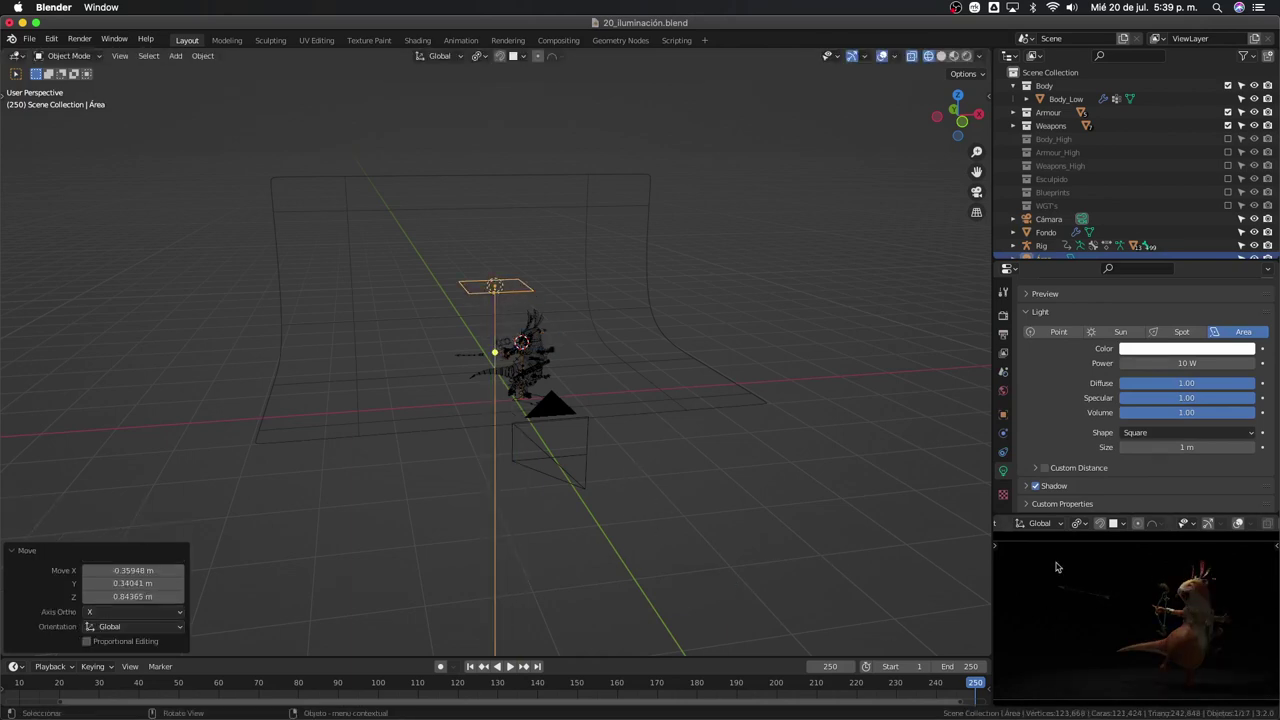
{"action": "key", "text": "g"}
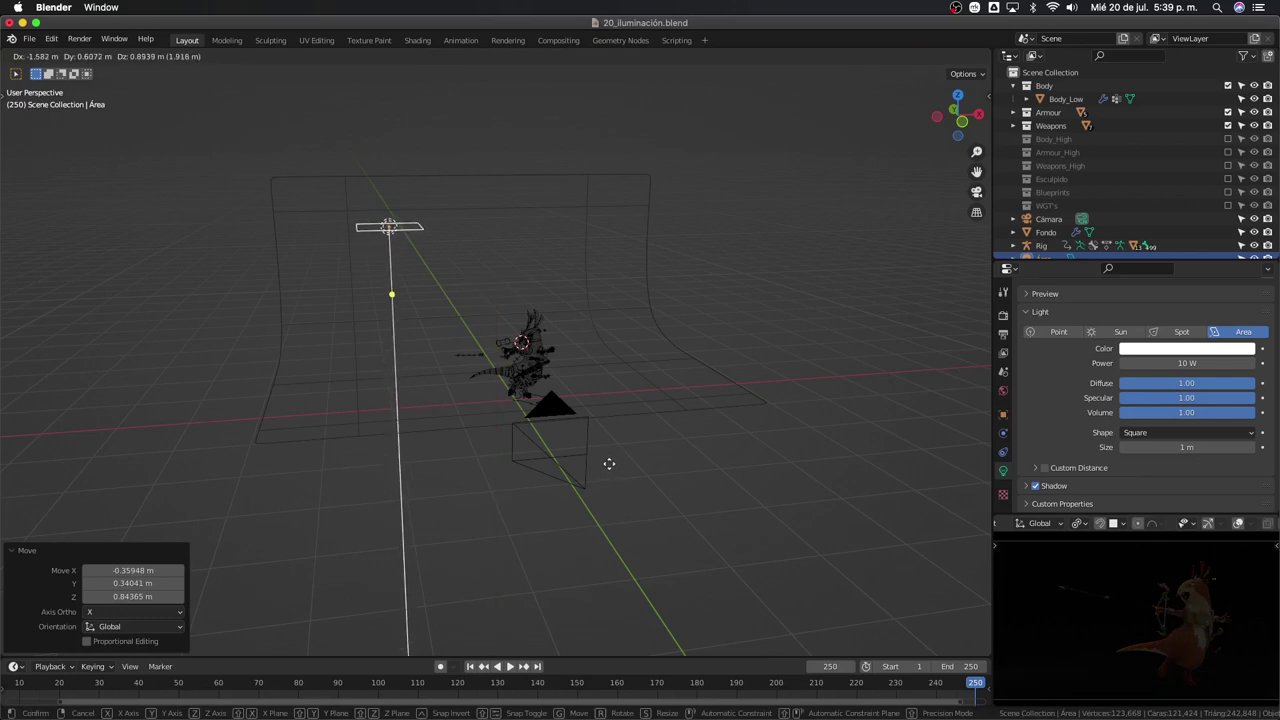
{"action": "right_click", "coordinate": [566, 482]}
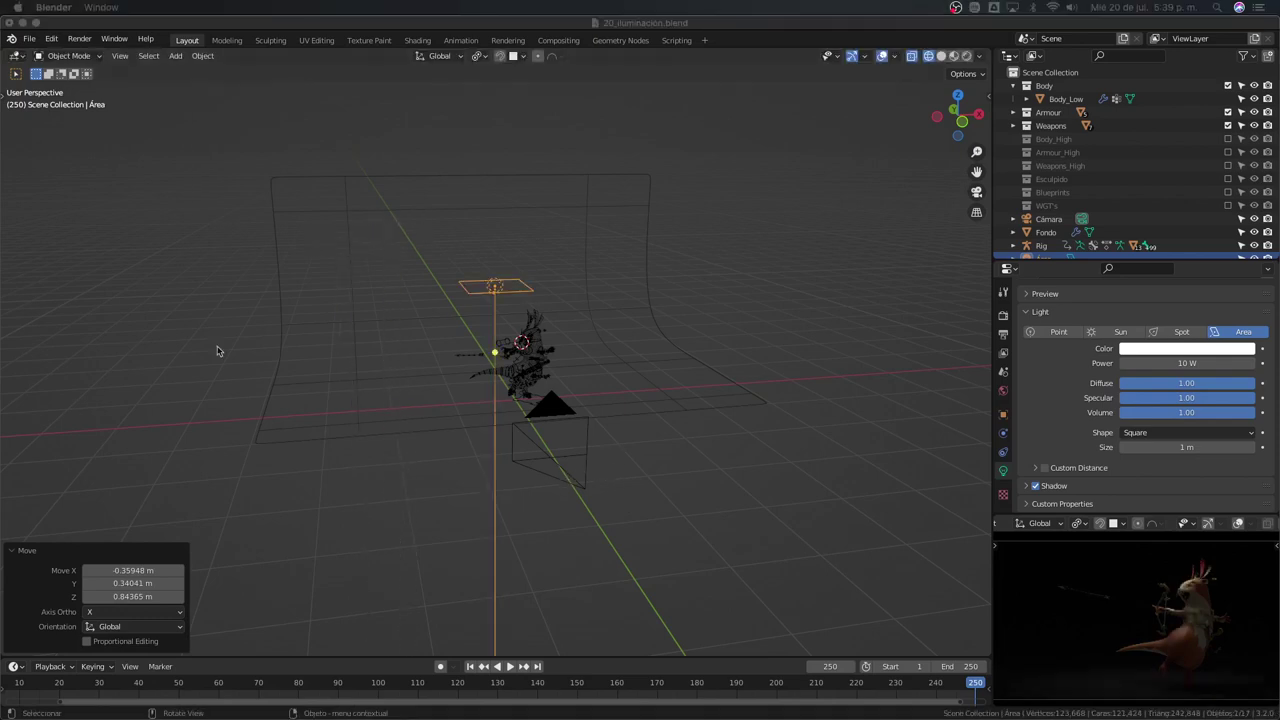
Set the area light's Power to 200 W
{"action": "left_click", "coordinate": [1185, 365]}
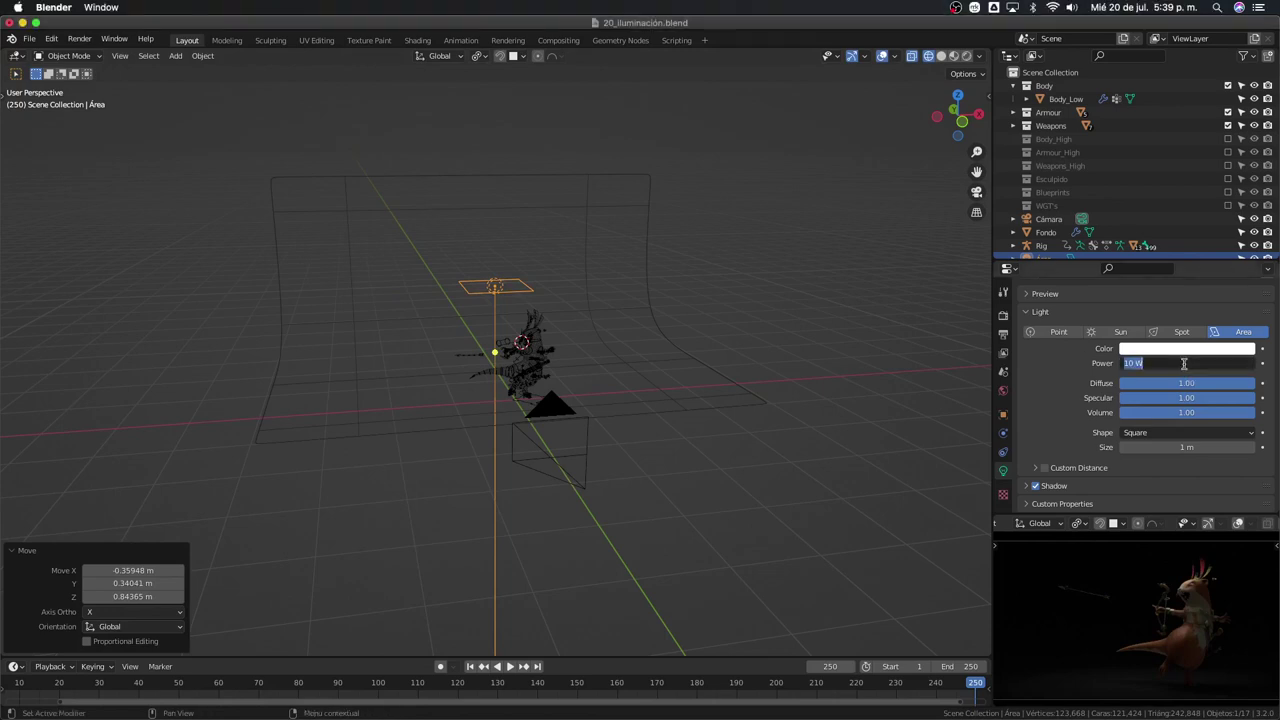
{"action": "type", "text": "2"}
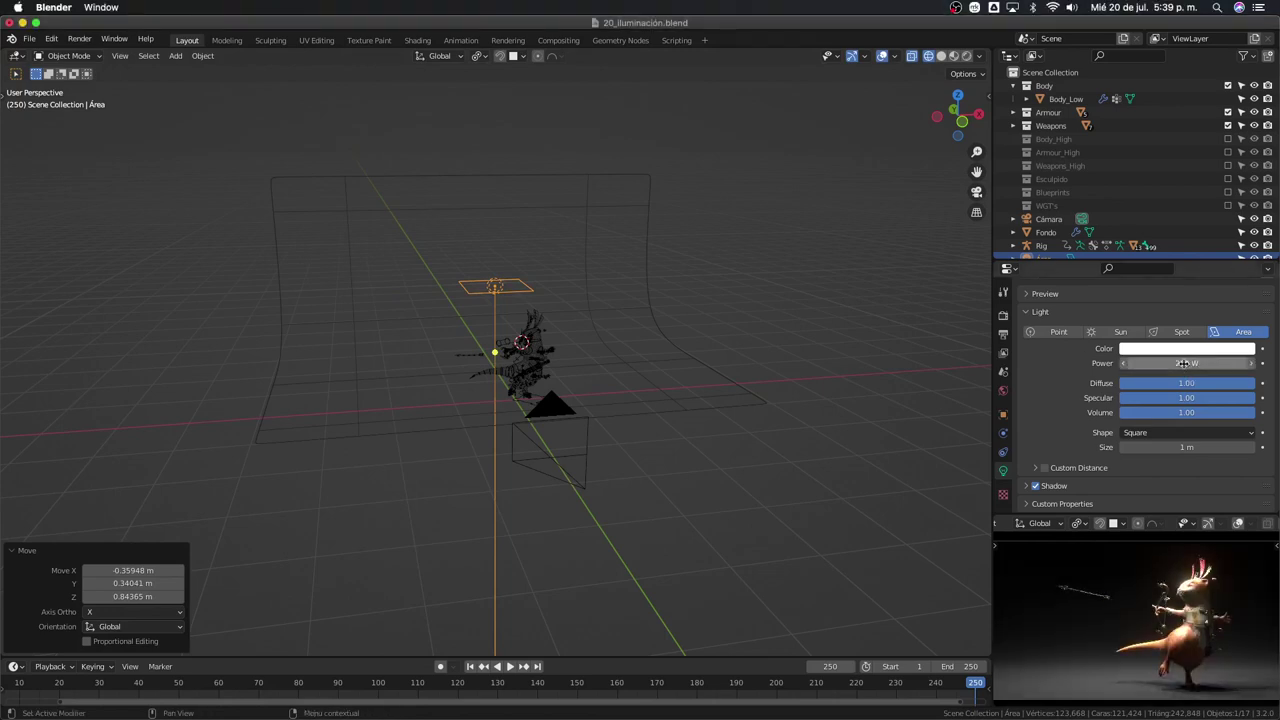
{"action": "key", "text": "Return"}
Expand the view layer, output and render panels, and toggle Bloom off and back on to compare
{"action": "left_click", "coordinate": [1003, 352]}
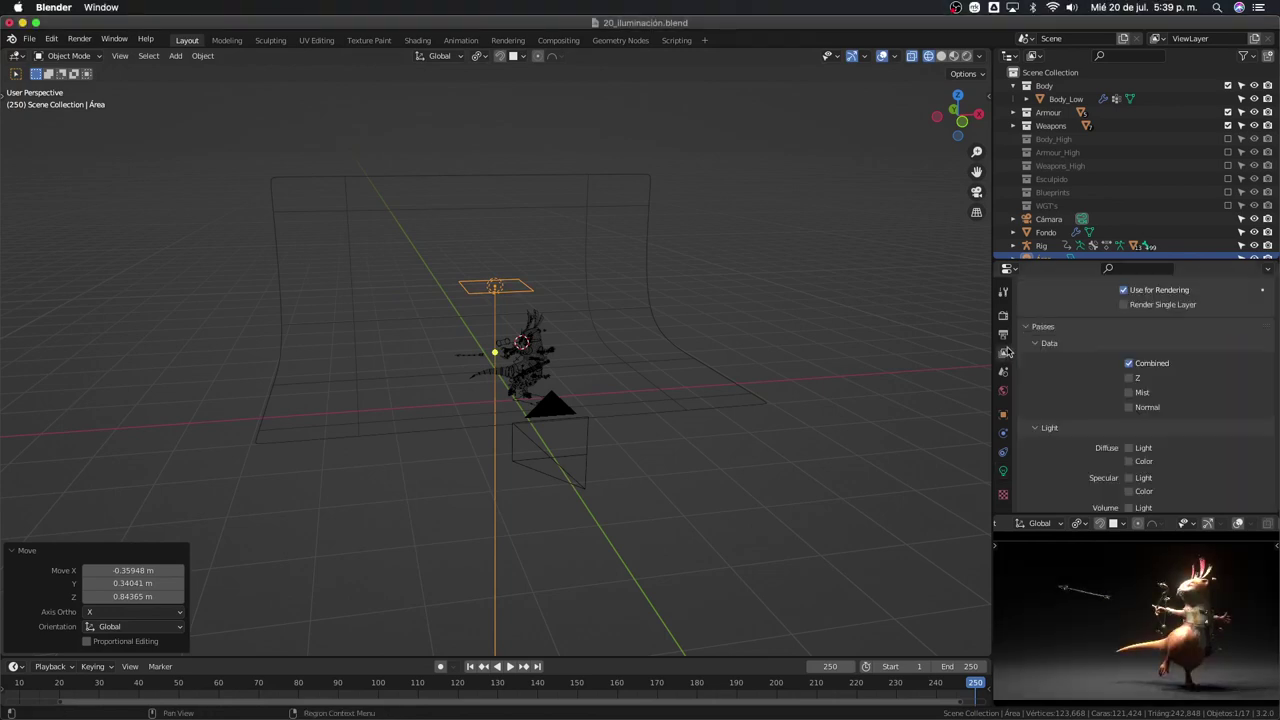
{"action": "left_click", "coordinate": [1004, 336]}
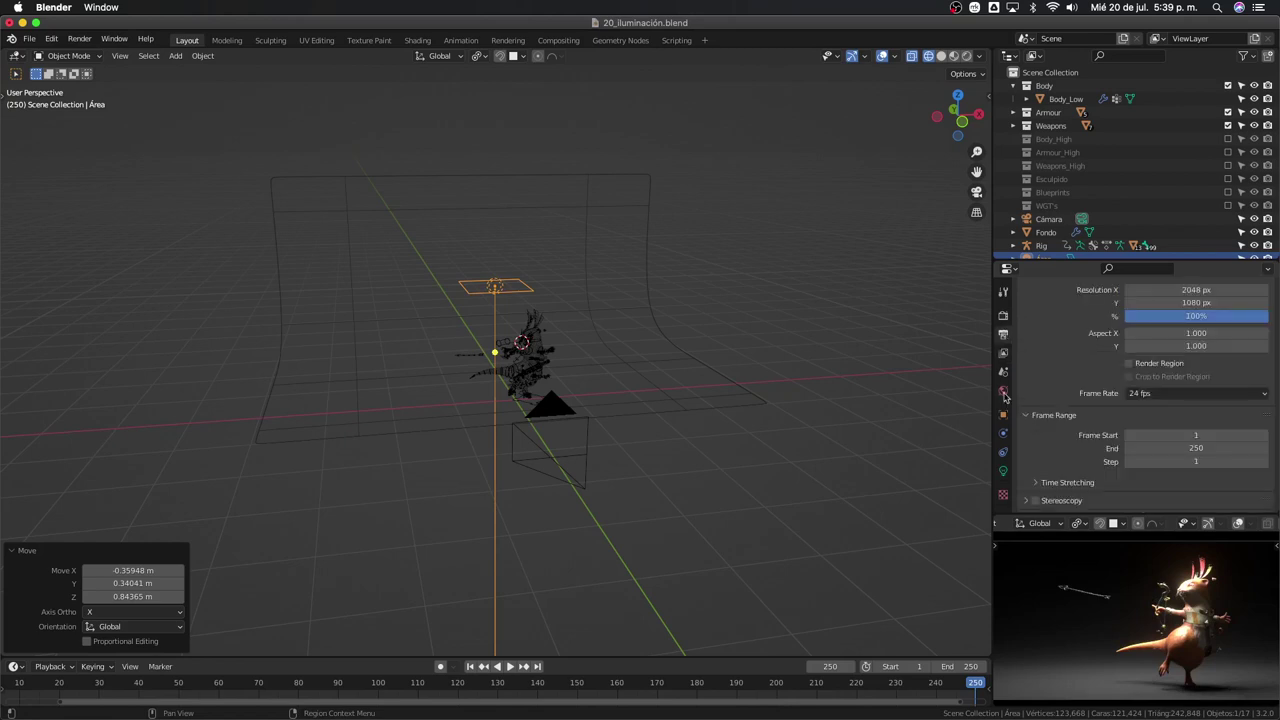
{"action": "left_click", "coordinate": [1004, 318]}
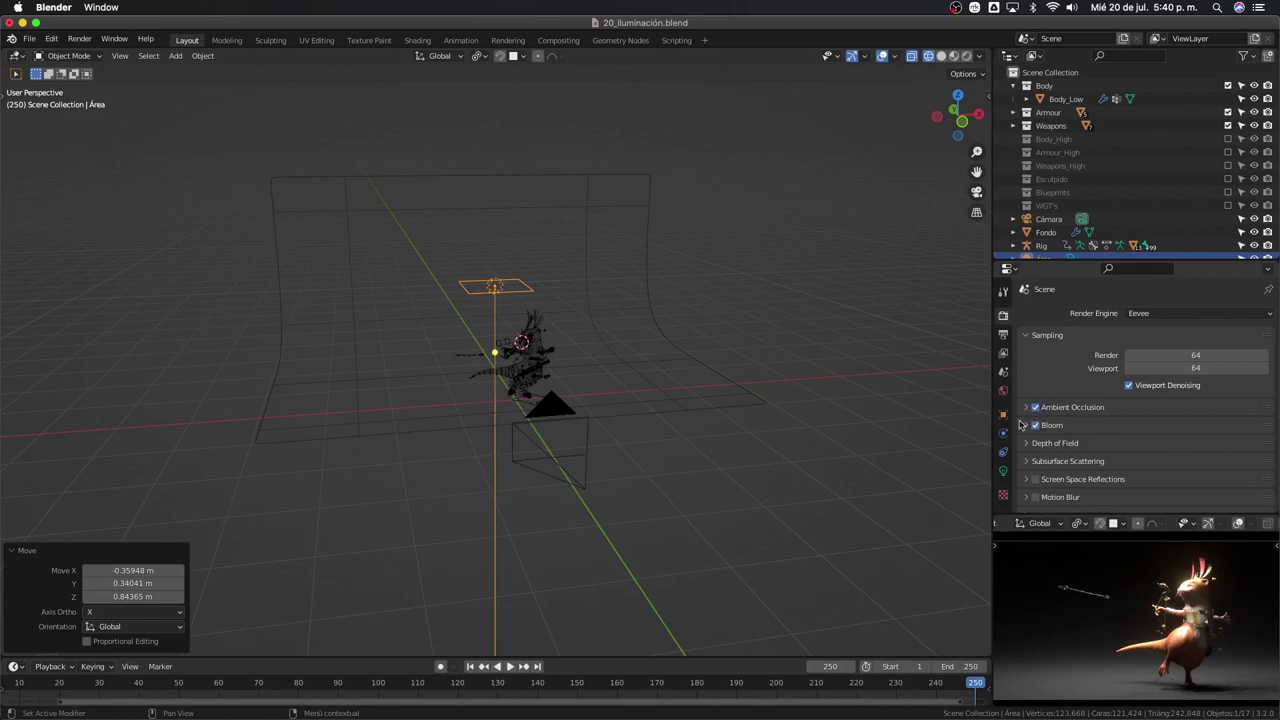
{"action": "left_click", "coordinate": [1031, 427]}
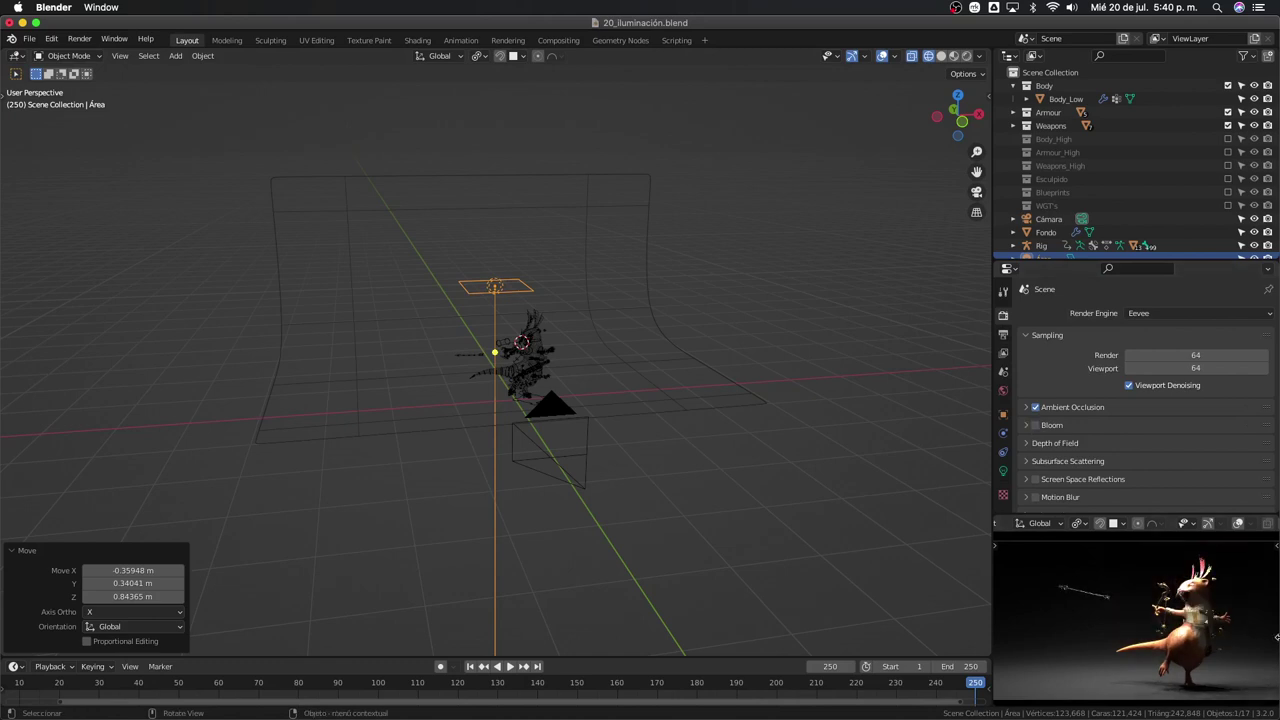
{"action": "left_click", "coordinate": [1035, 425]}
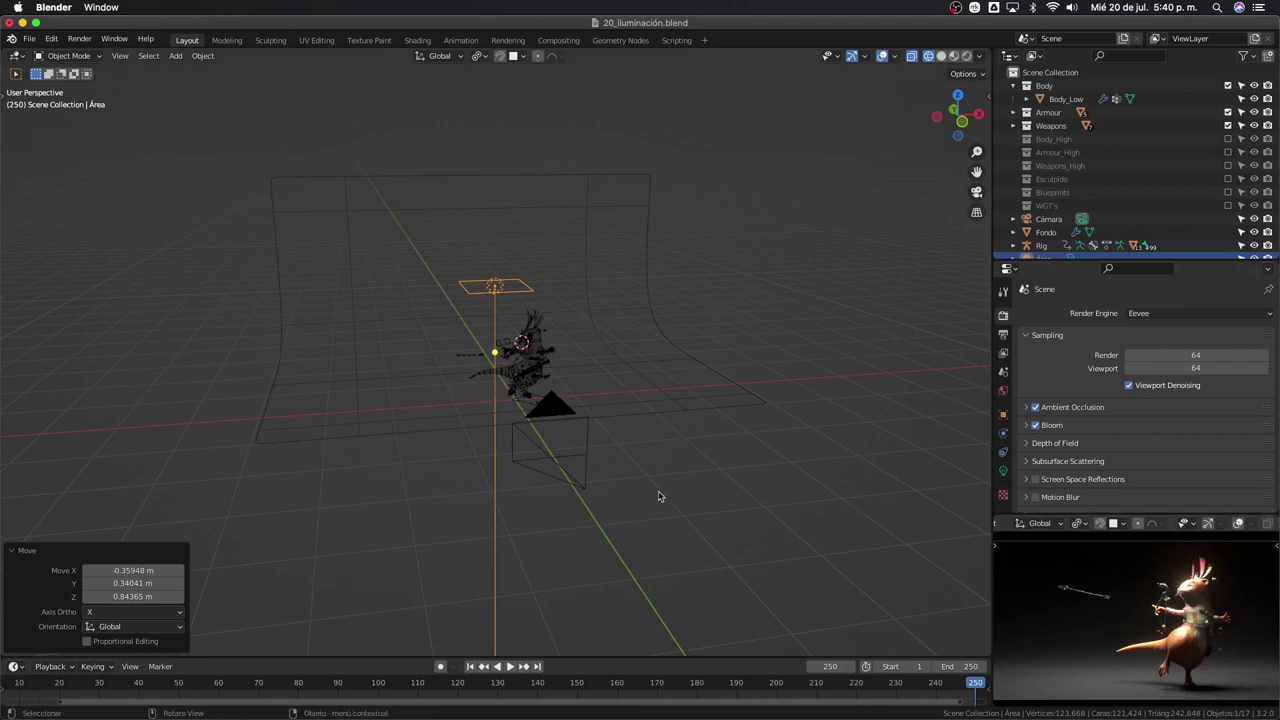
Collapse Bloom and show the Área light's settings: 200 W, Square shape, 1 m size
{"action": "left_click", "coordinate": [1024, 427]}
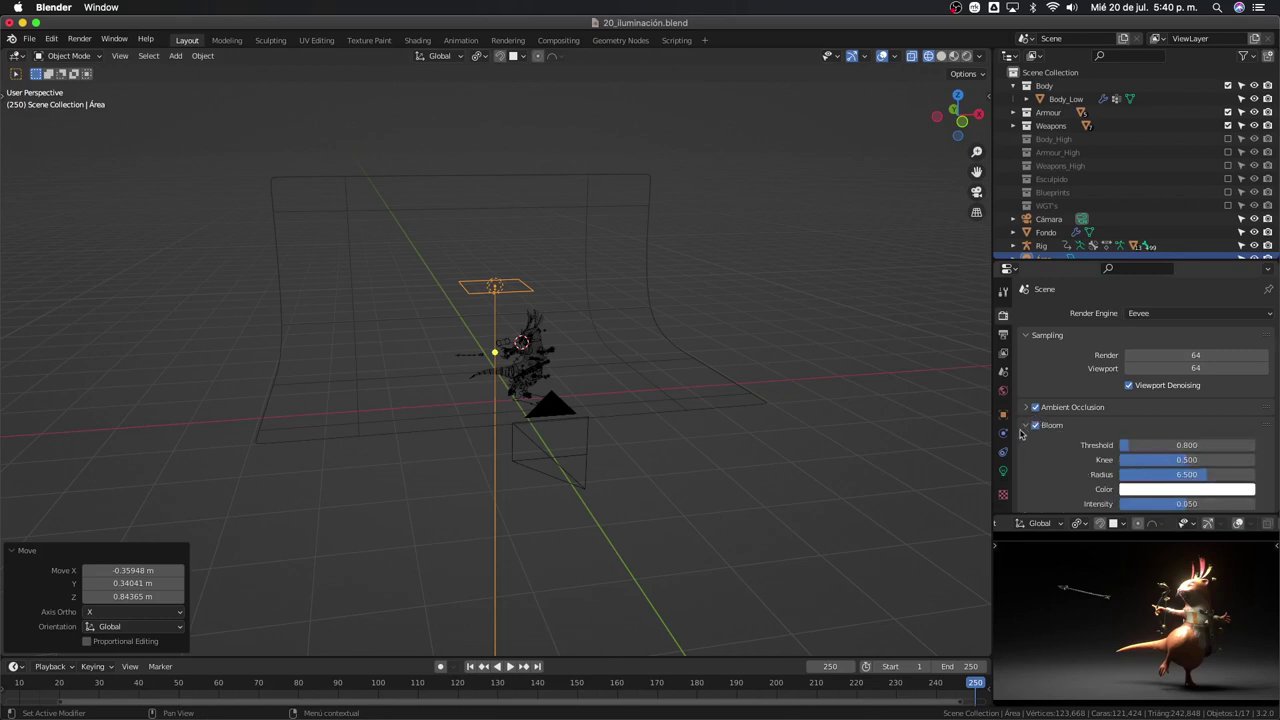
{"action": "left_click", "coordinate": [1026, 427]}
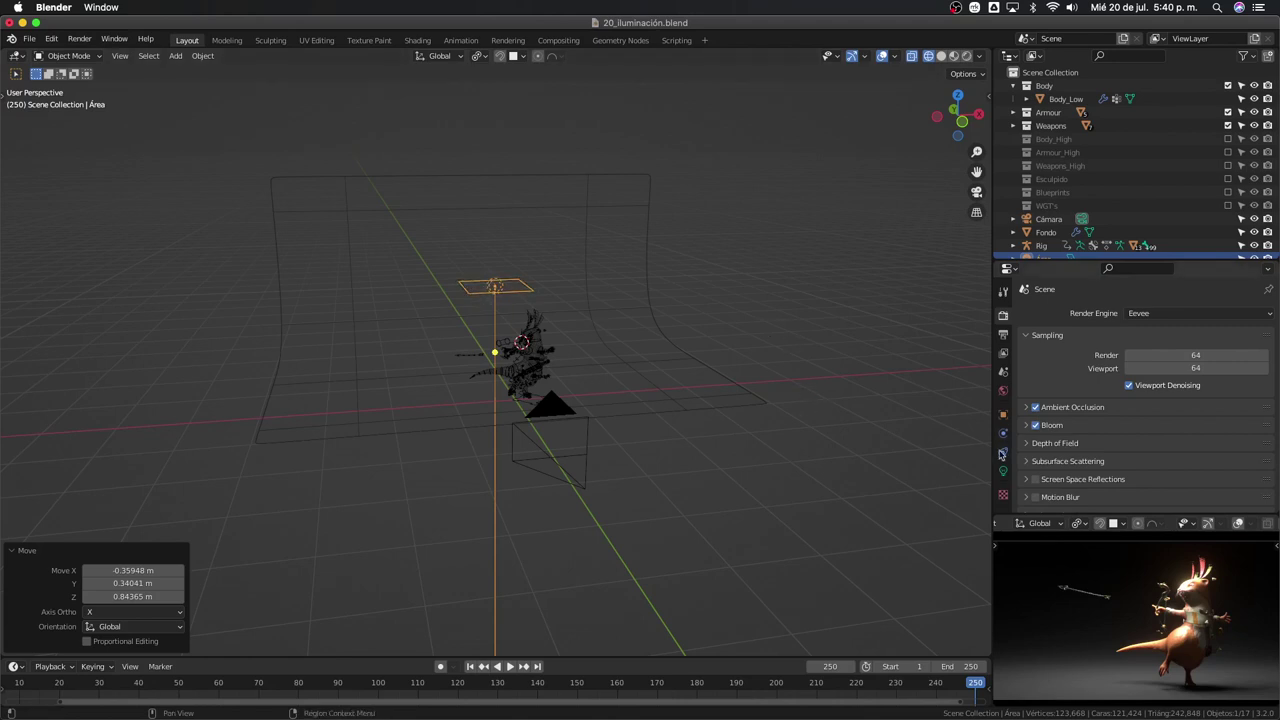
{"action": "left_click", "coordinate": [1004, 469]}
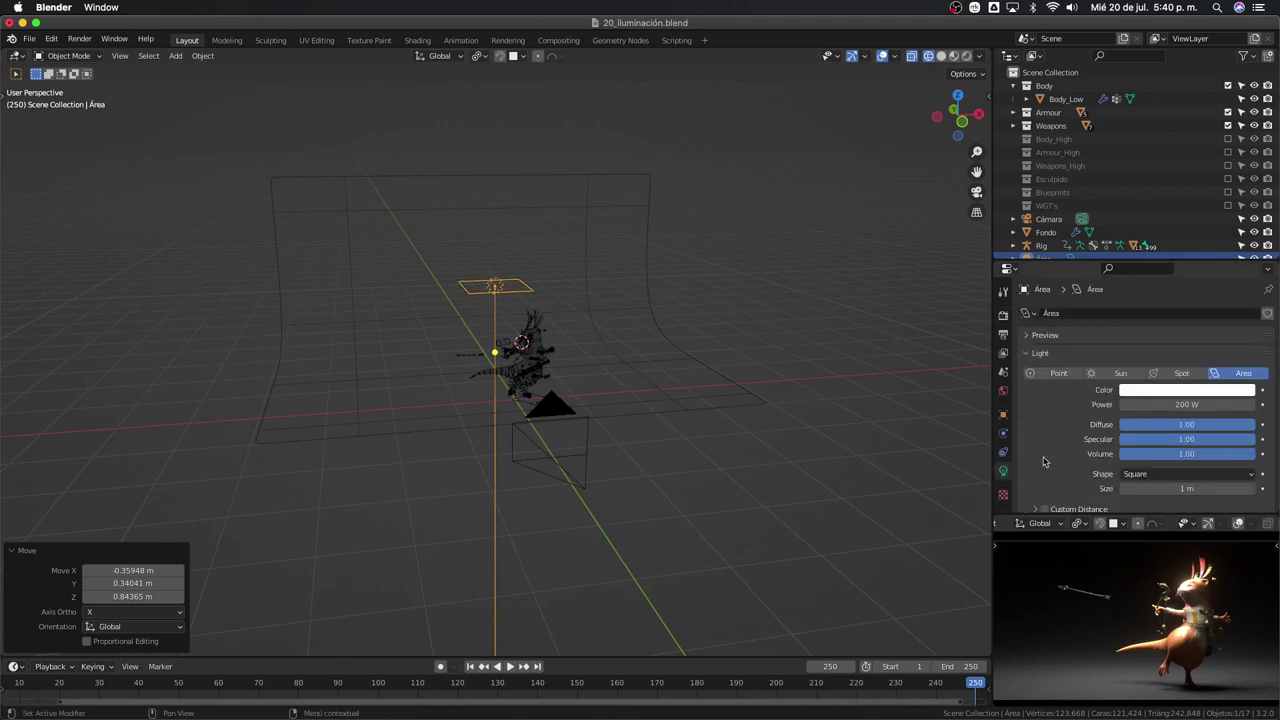
Enable Contact Shadows on the area light (0.2 m distance, 0.030 bias, 0.2 m thickness)
{"action": "scroll", "coordinate": [1047, 462], "scroll_direction": "down", "scroll_amount": 2}
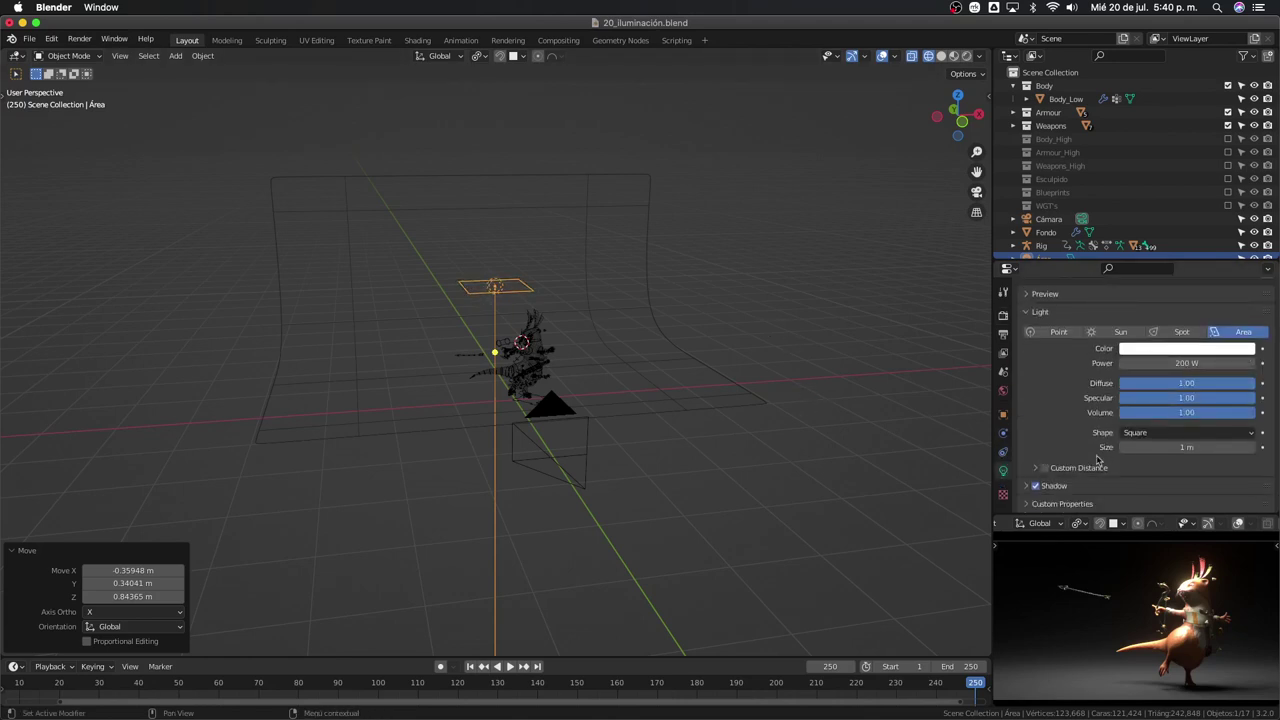
{"action": "left_click", "coordinate": [1024, 486]}
{"action": "scroll", "coordinate": [1026, 491], "scroll_direction": "down", "scroll_amount": 3}
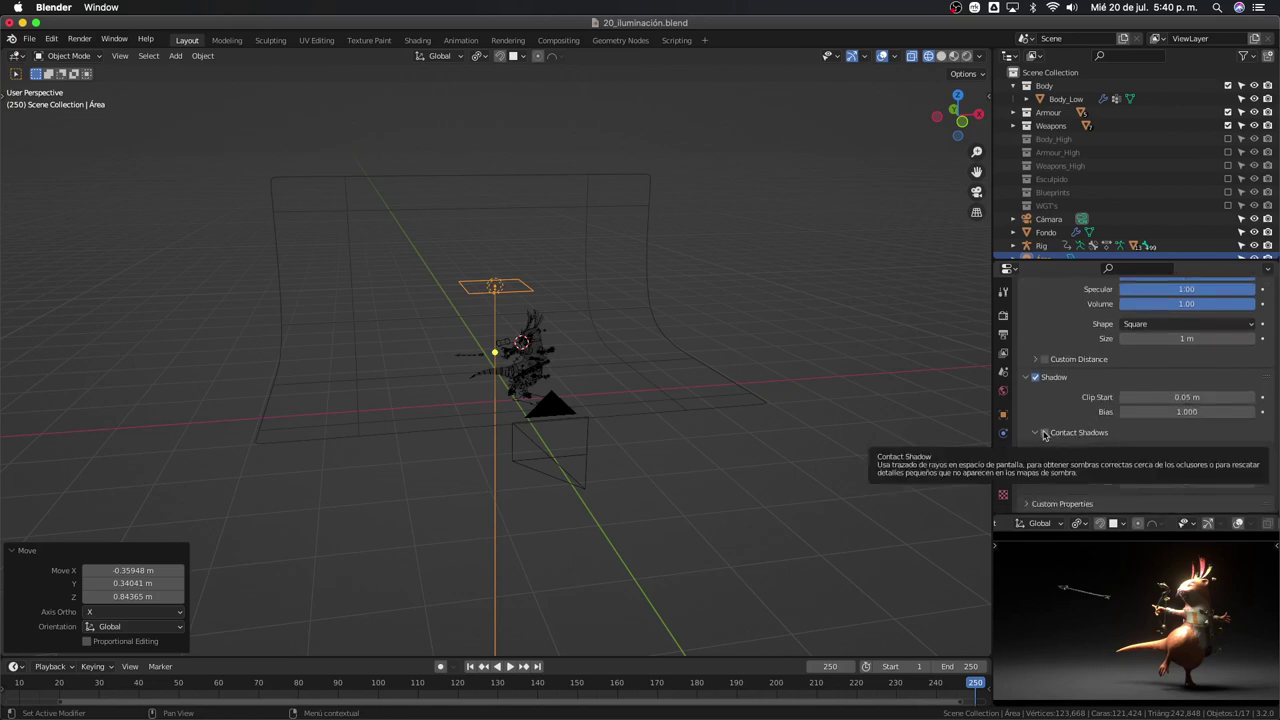
{"action": "left_click", "coordinate": [1044, 433]}
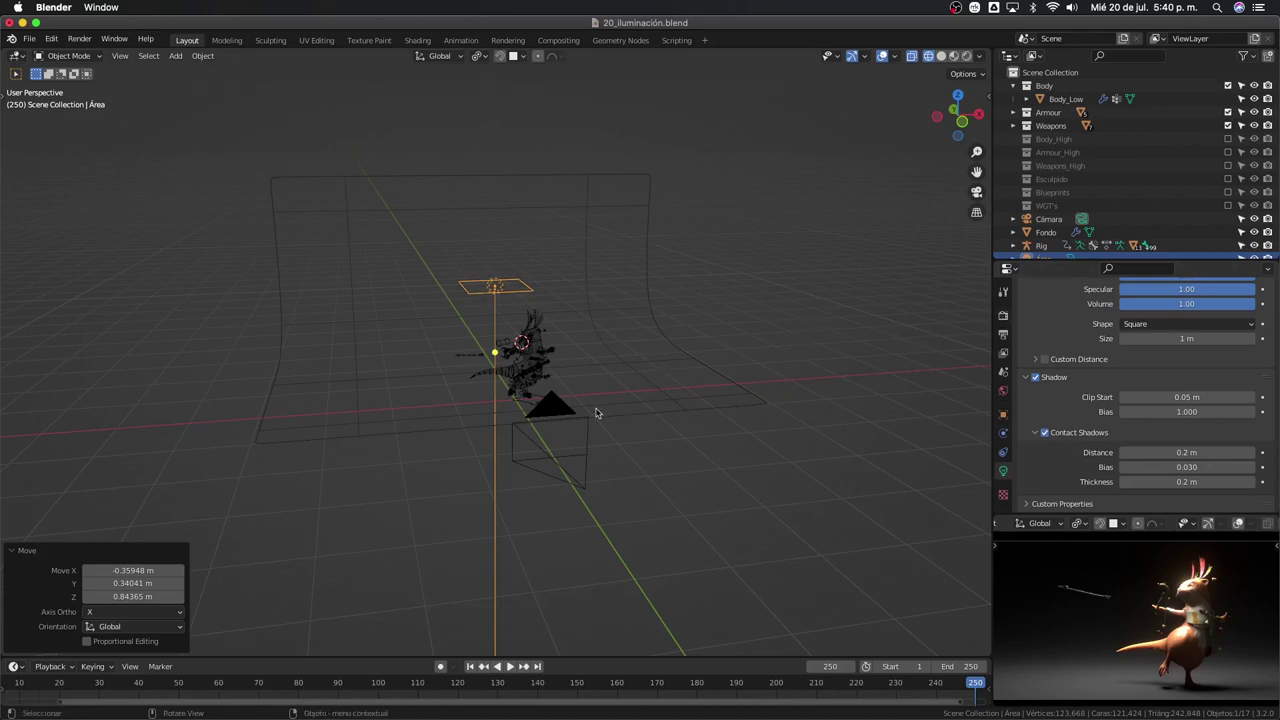
Rotate and move the area light above and behind the archer, angled down onto him
{"action": "scroll", "coordinate": [594, 415], "scroll_direction": "up", "scroll_amount": 3}
{"action": "key", "text": "KP_1"}
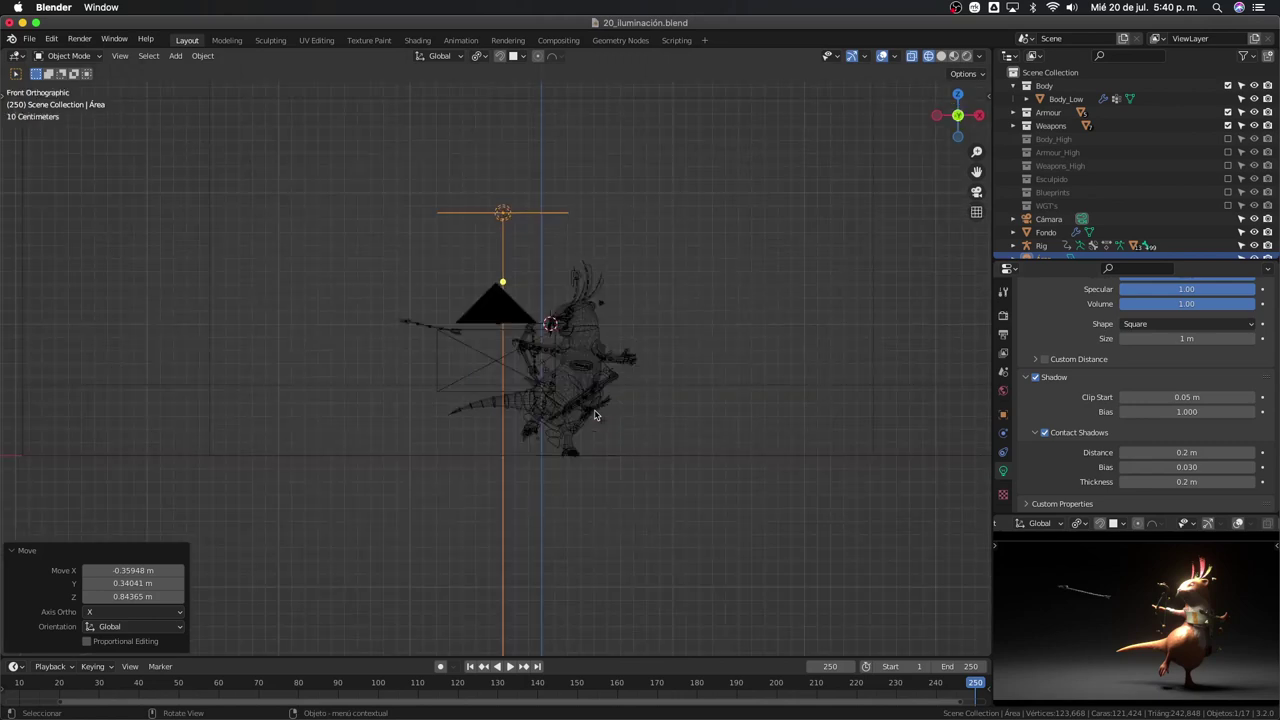
{"action": "key", "text": "r"}
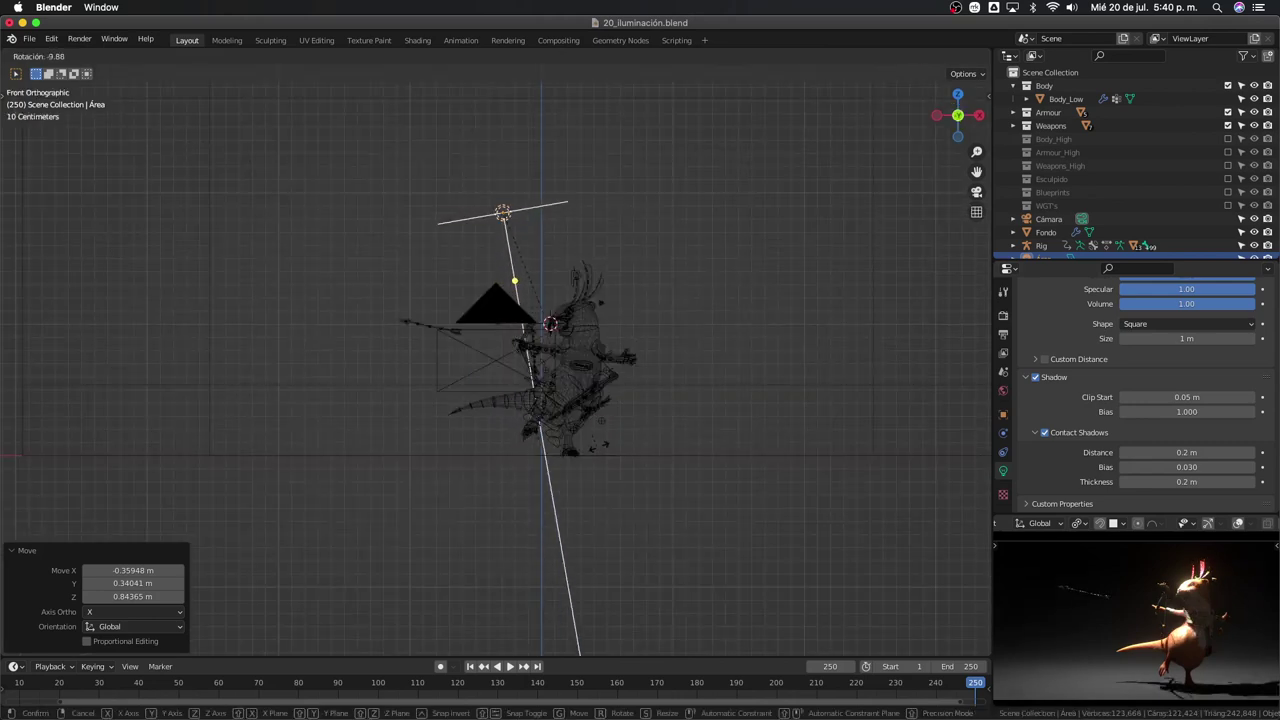
{"action": "left_click", "coordinate": [645, 415]}
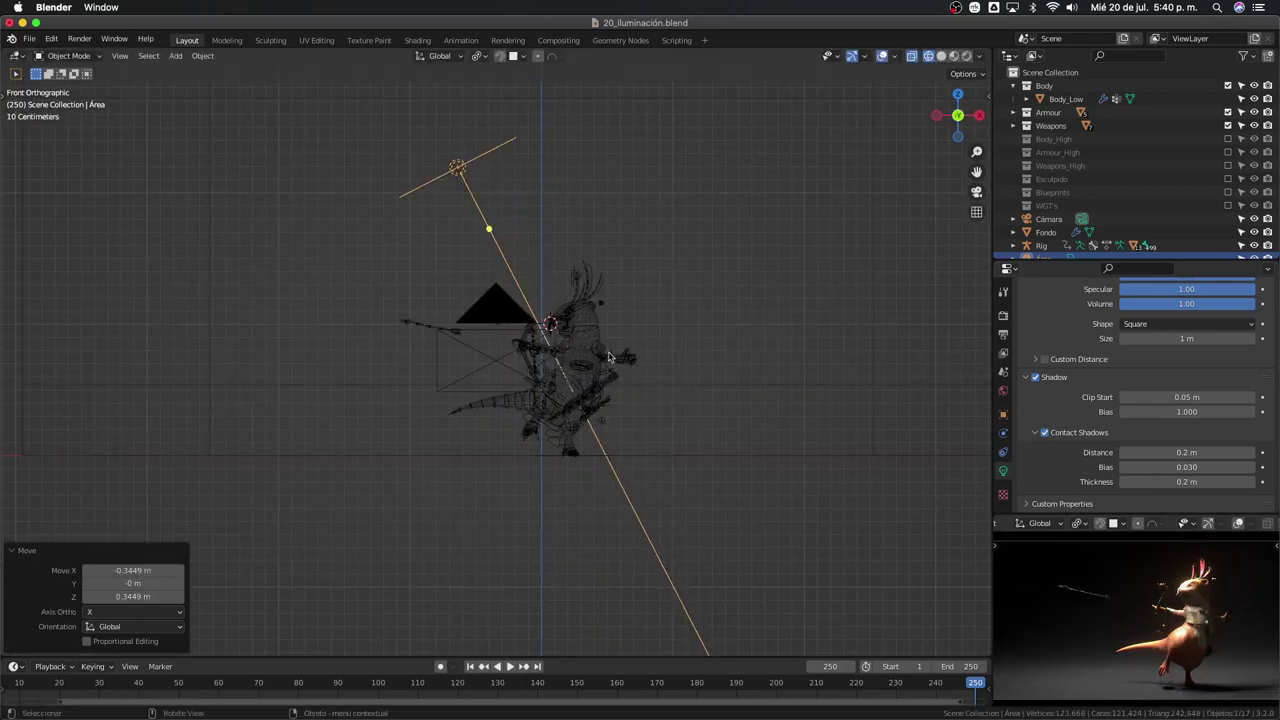
{"action": "key", "text": "KP_3"}
{"action": "key", "text": "g"}
{"action": "left_click", "coordinate": [357, 383]}
{"action": "key", "text": "r"}
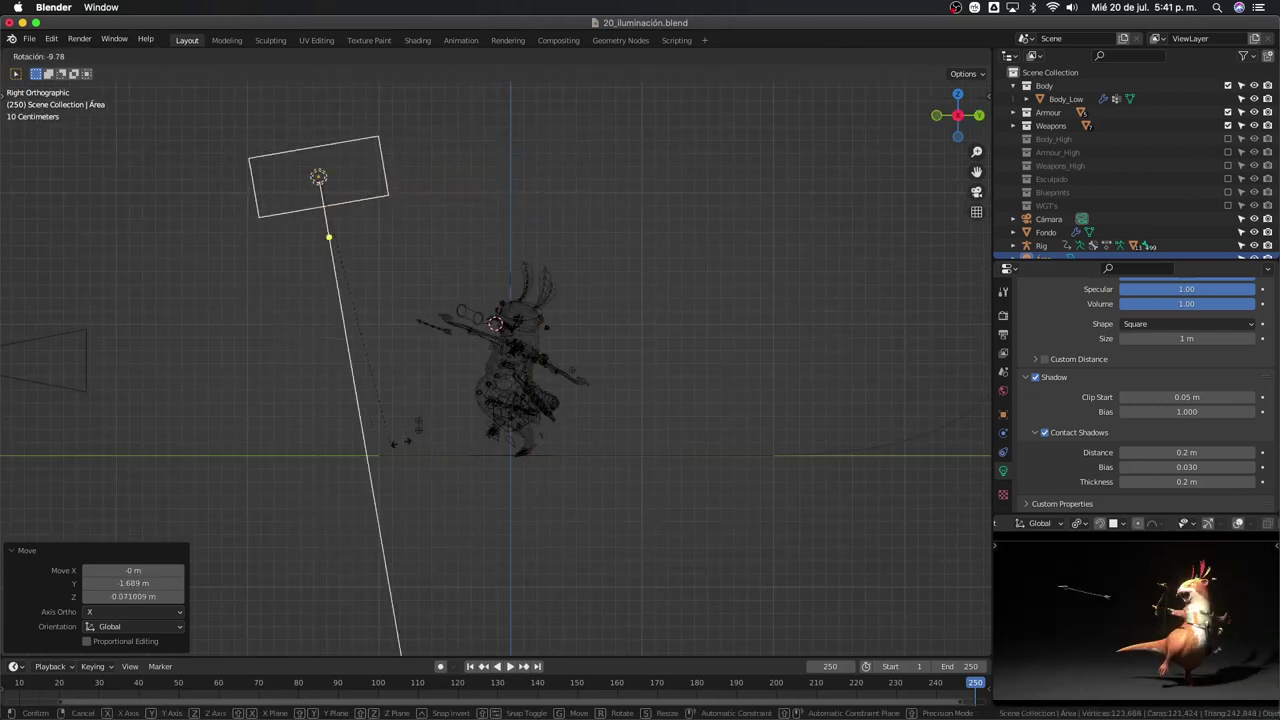
{"action": "left_click", "coordinate": [571, 350]}
{"action": "key", "text": "g"}
{"action": "left_click", "coordinate": [580, 338]}
{"action": "key", "text": "r"}
{"action": "left_click", "coordinate": [585, 330]}
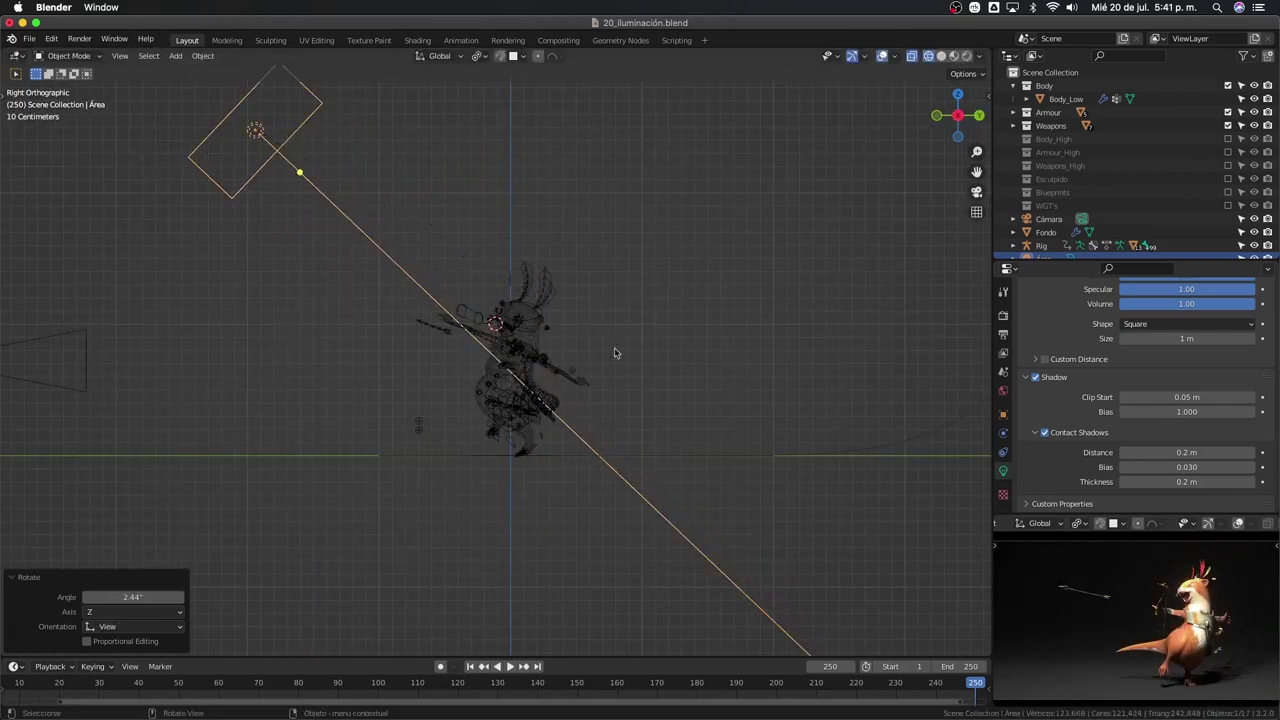
{"action": "key", "text": "g"}
{"action": "left_click", "coordinate": [588, 327]}
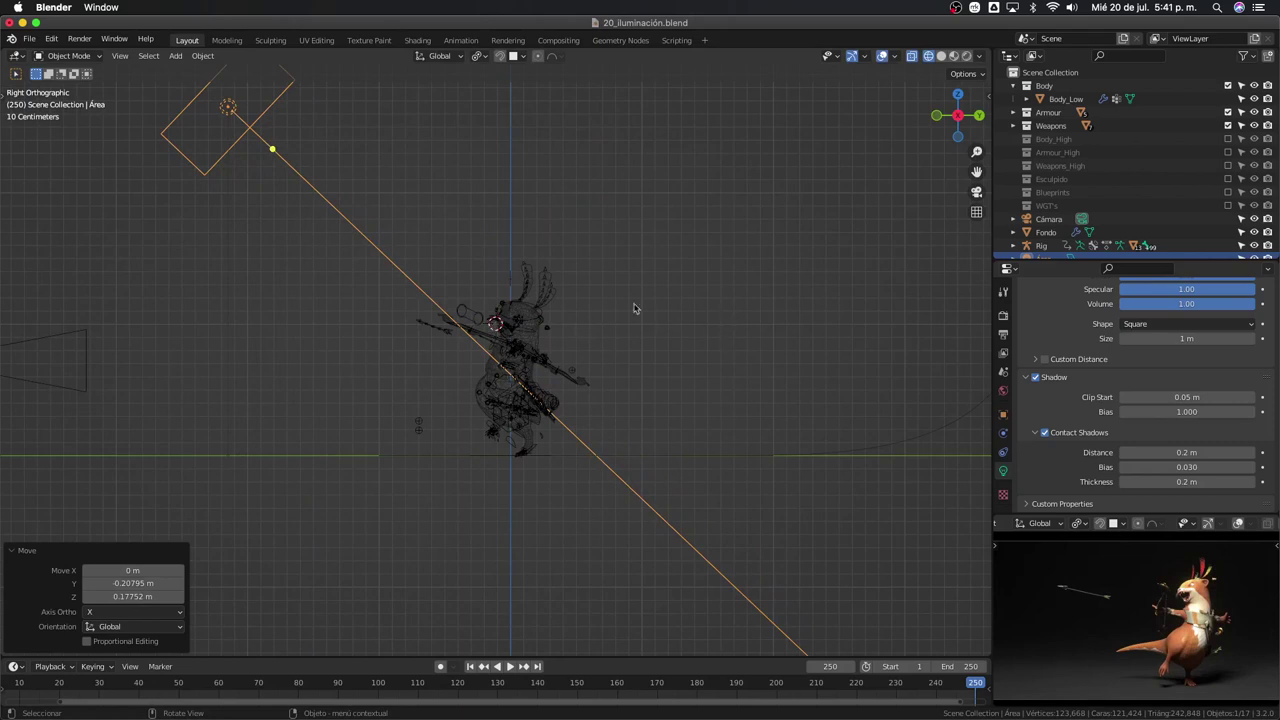
Enable Custom Distance on the area light and set it to 3.7 m
{"action": "left_click", "coordinate": [1044, 360]}
{"action": "left_click", "coordinate": [1036, 360]}
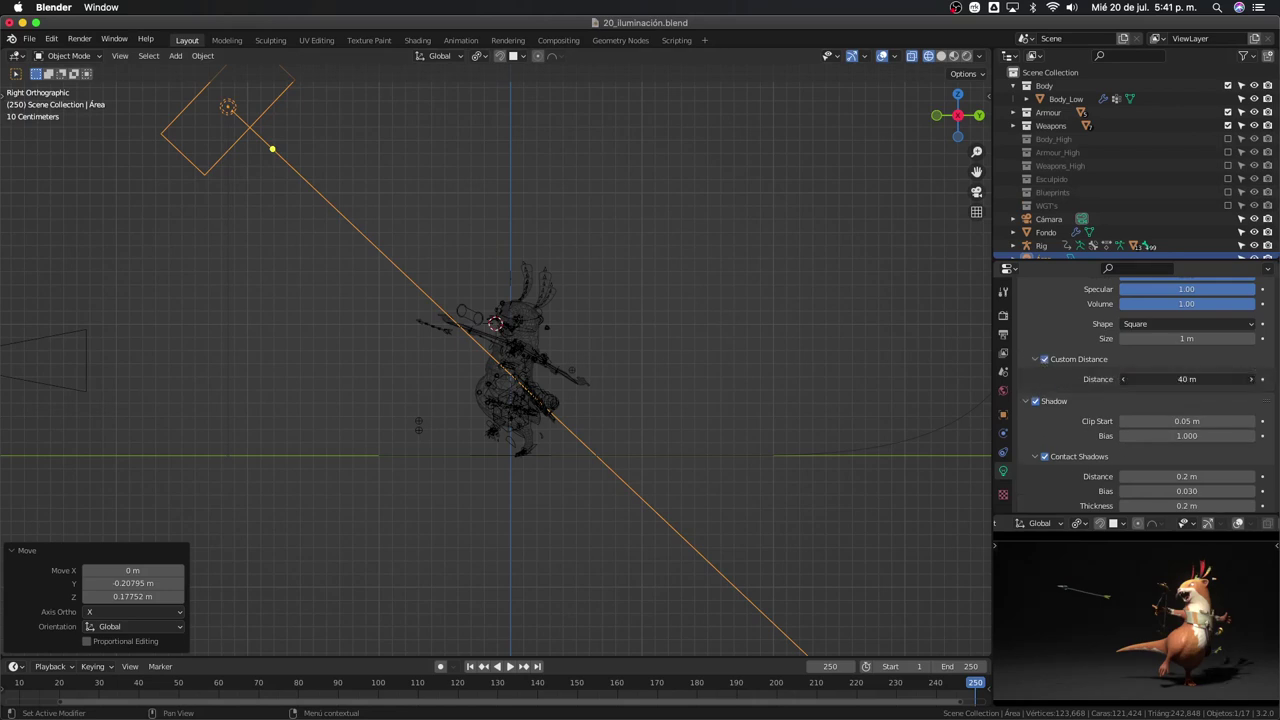
{"action": "mouse_move", "coordinate": [1186, 379]}
{"action": "left_mouse_down"}
{"action": "mouse_move", "coordinate": [1150, 379]}
{"action": "mouse_move", "coordinate": [1200, 379]}
{"action": "left_mouse_up"}
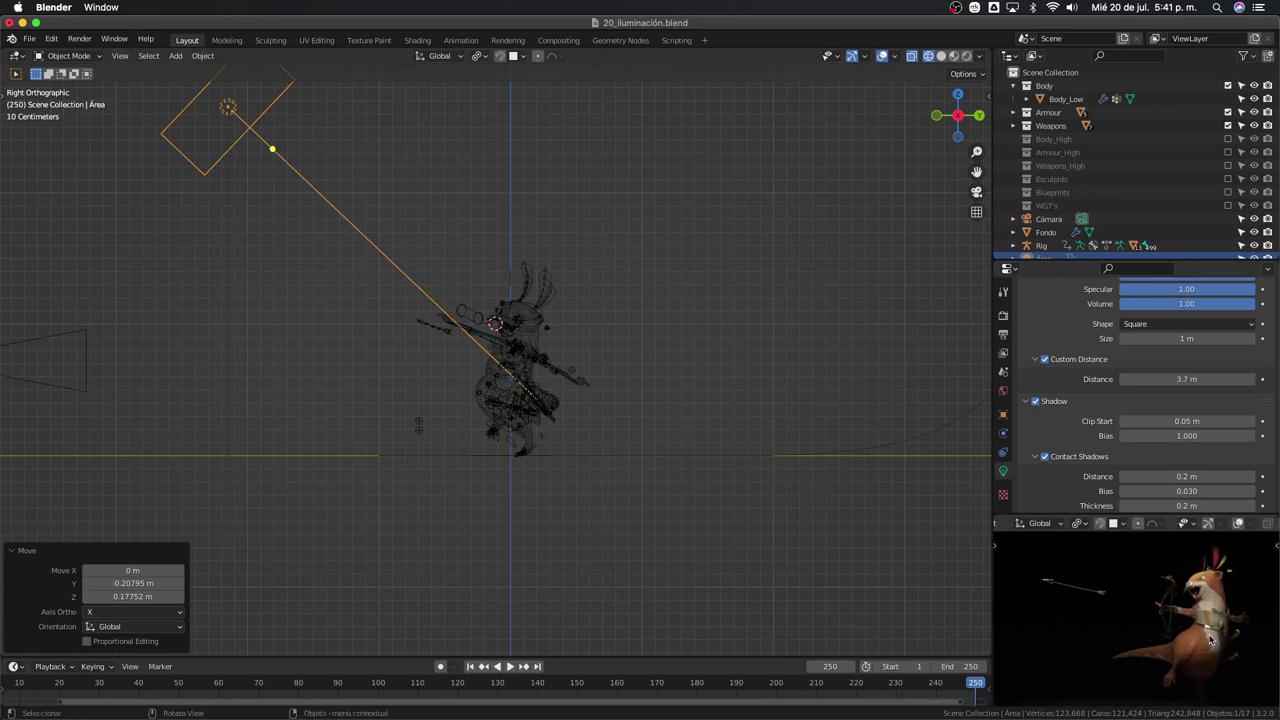
Look through the scene camera and raise its Passepartout to 1.000
{"action": "key", "text": "KP_0"}
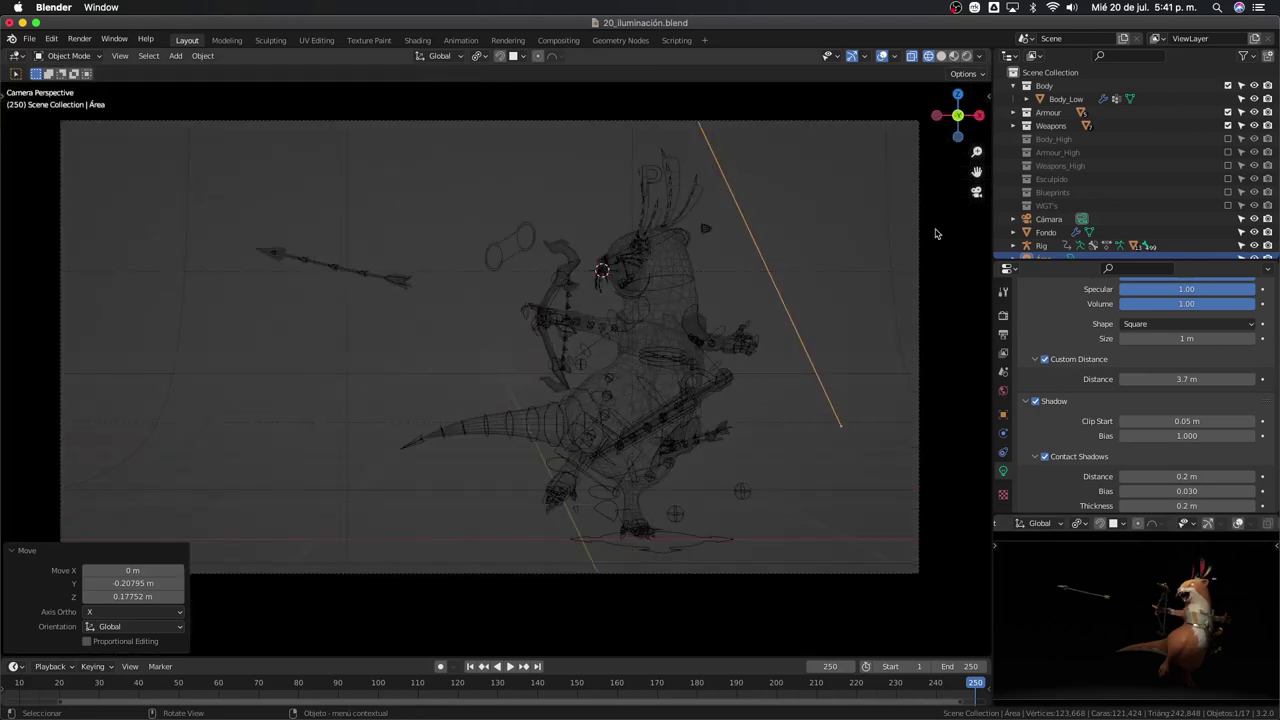
{"action": "left_click", "coordinate": [1046, 219]}
{"action": "scroll", "coordinate": [1050, 445], "scroll_direction": "down", "scroll_amount": 3}
{"action": "left_click", "coordinate": [1050, 440]}
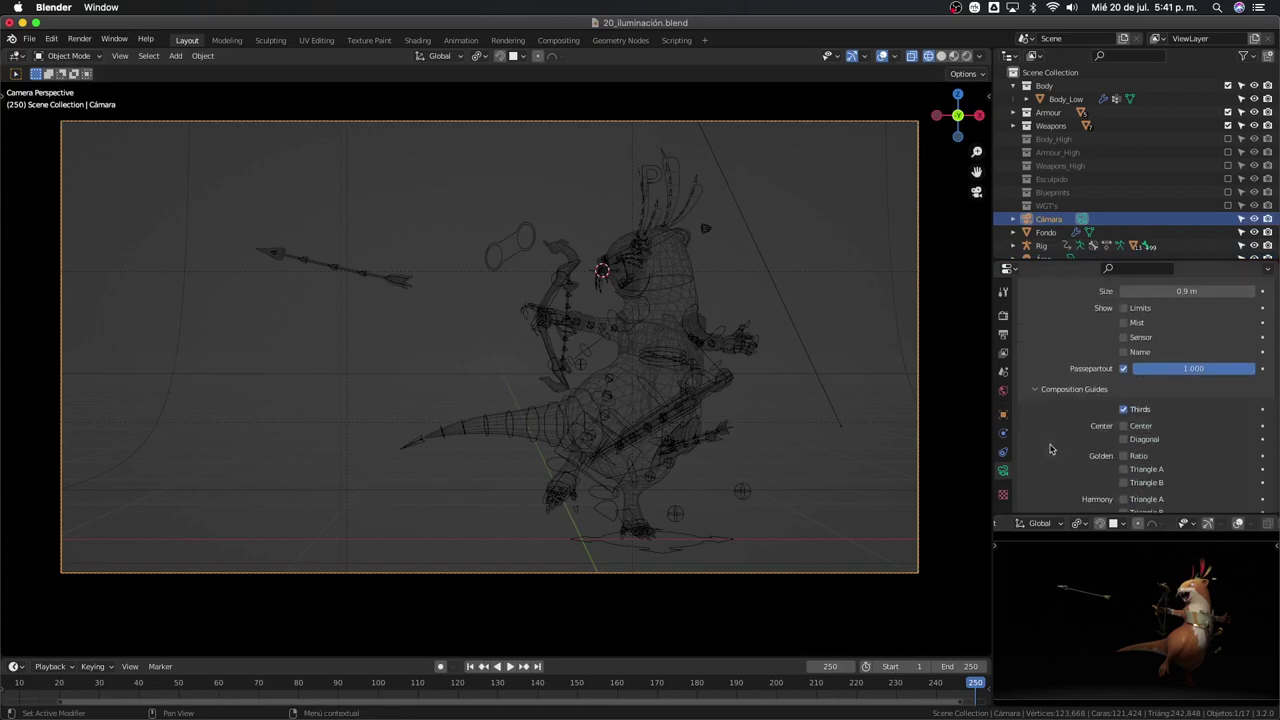
{"action": "scroll", "coordinate": [1050, 448], "scroll_direction": "up", "scroll_amount": 2}
{"action": "scroll", "coordinate": [1050, 448], "scroll_direction": "up", "scroll_amount": 2}
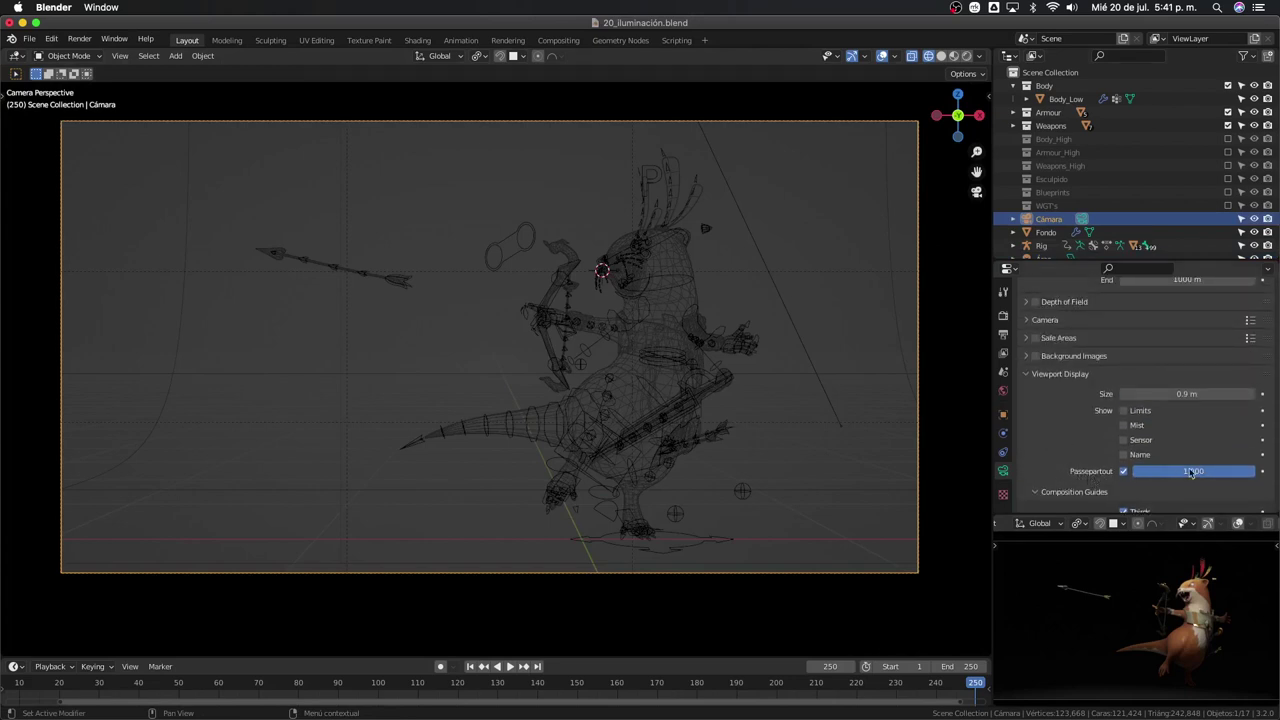
{"action": "mouse_move", "coordinate": [1192, 474]}
{"action": "left_mouse_down"}
{"action": "mouse_move", "coordinate": [1135, 474]}
{"action": "mouse_move", "coordinate": [1250, 471]}
{"action": "left_mouse_up"}
Hide the viewport overlays and switch to Rendered shading
{"action": "scroll", "coordinate": [680, 410], "scroll_direction": "down", "scroll_amount": 2}
{"action": "scroll", "coordinate": [650, 400], "scroll_direction": "down", "scroll_amount": 2}
{"action": "scroll", "coordinate": [560, 350], "scroll_direction": "up", "scroll_amount": 4}
{"action": "key", "text": "shift+alt+z"}
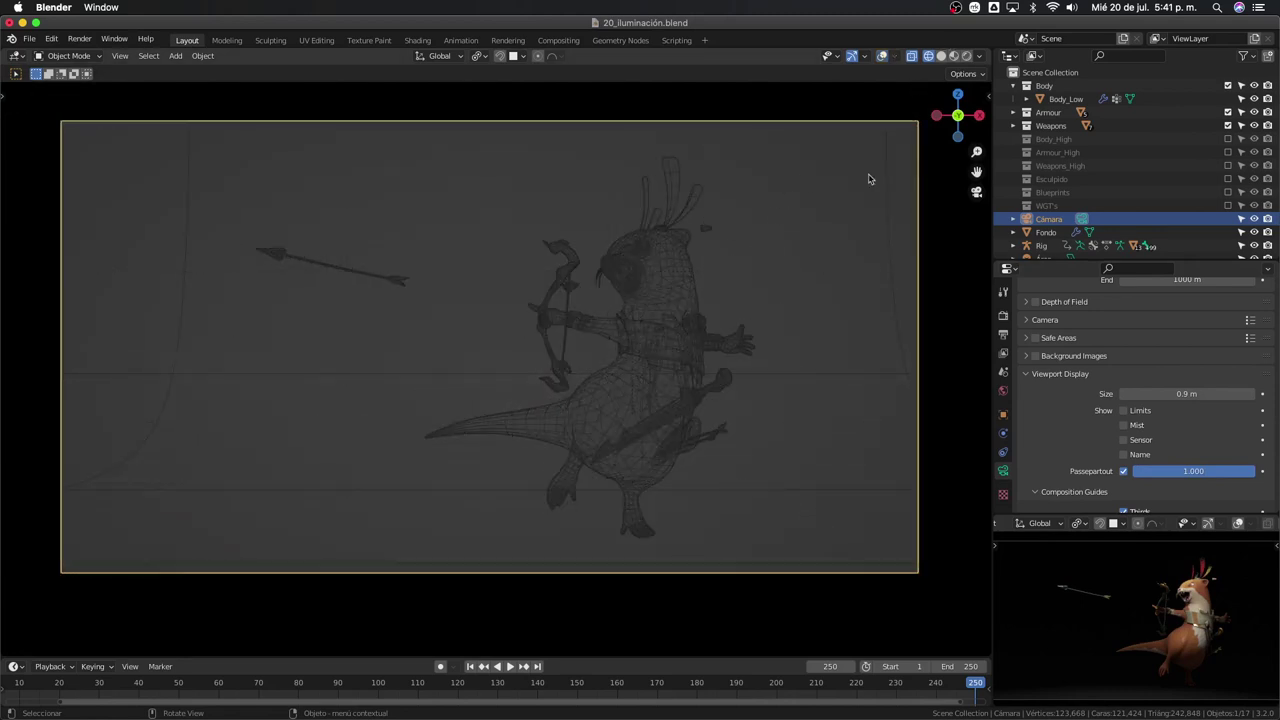
{"action": "left_click", "coordinate": [967, 56]}
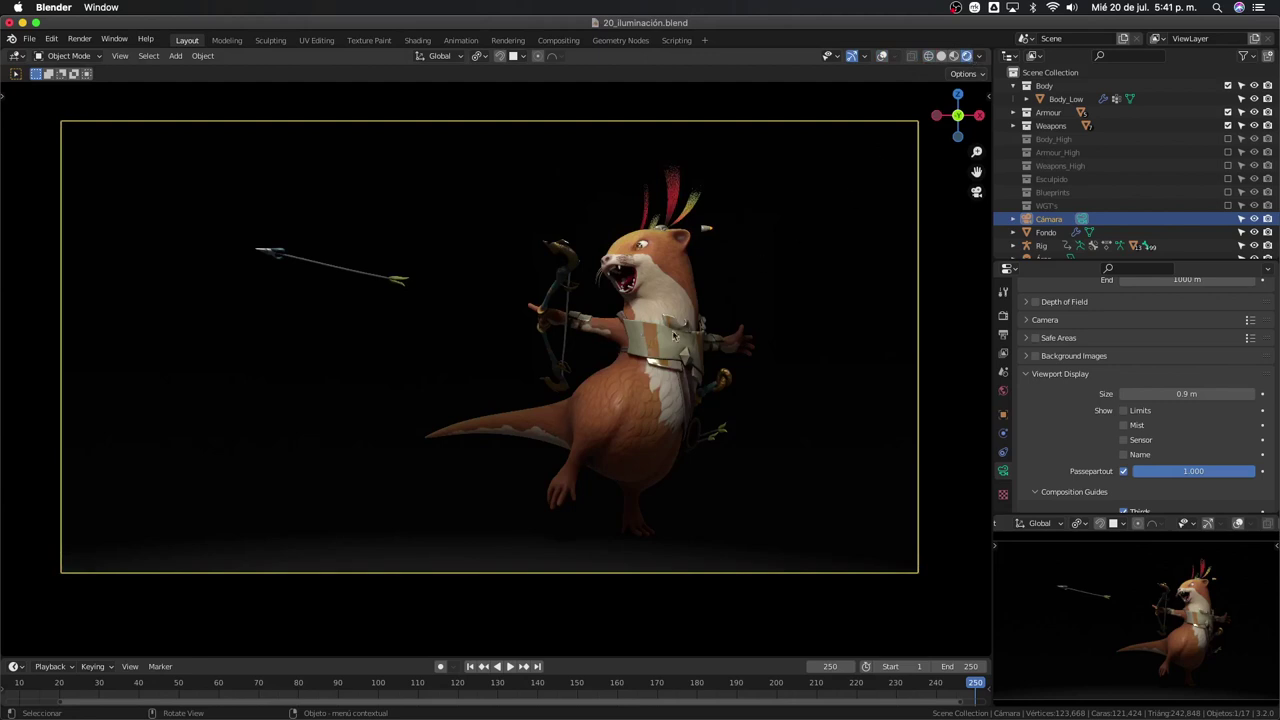
Rename the Área light to 'Key' in the Outliner
{"action": "scroll", "coordinate": [600, 390], "scroll_direction": "up", "scroll_amount": 2}
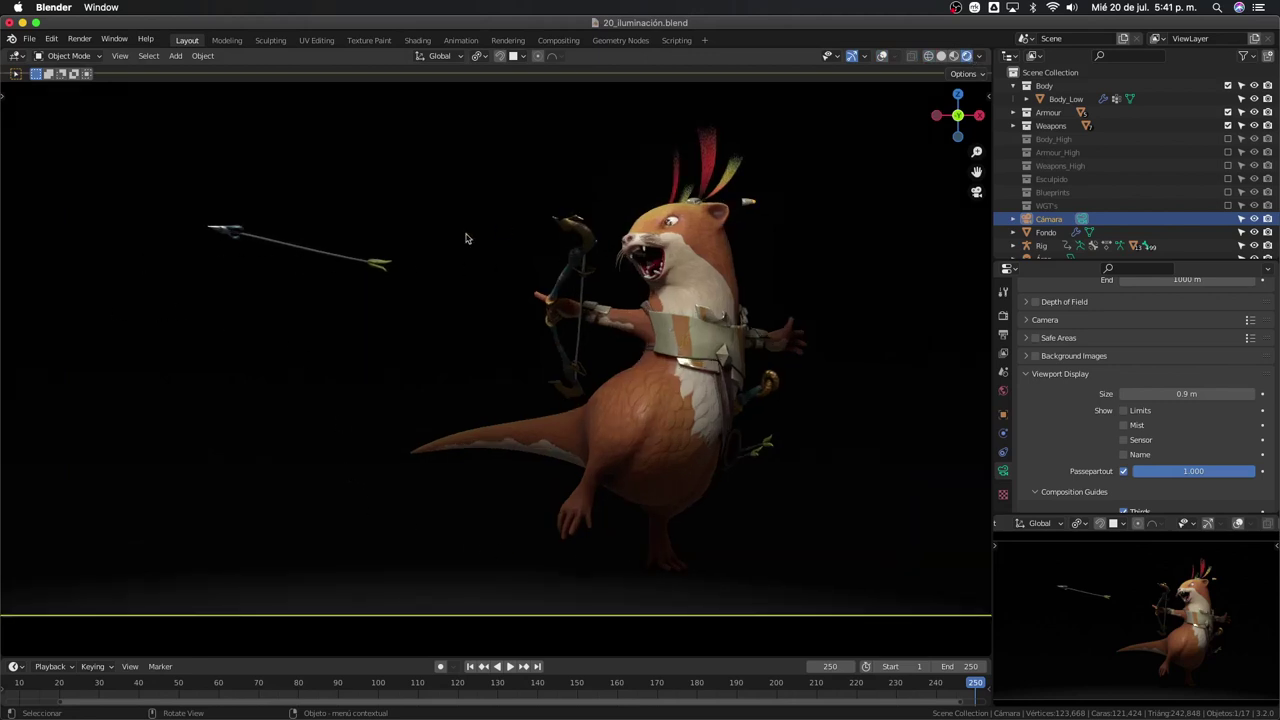
{"action": "scroll", "coordinate": [1045, 238], "scroll_direction": "down", "scroll_amount": 1}
{"action": "left_click", "coordinate": [1045, 247]}
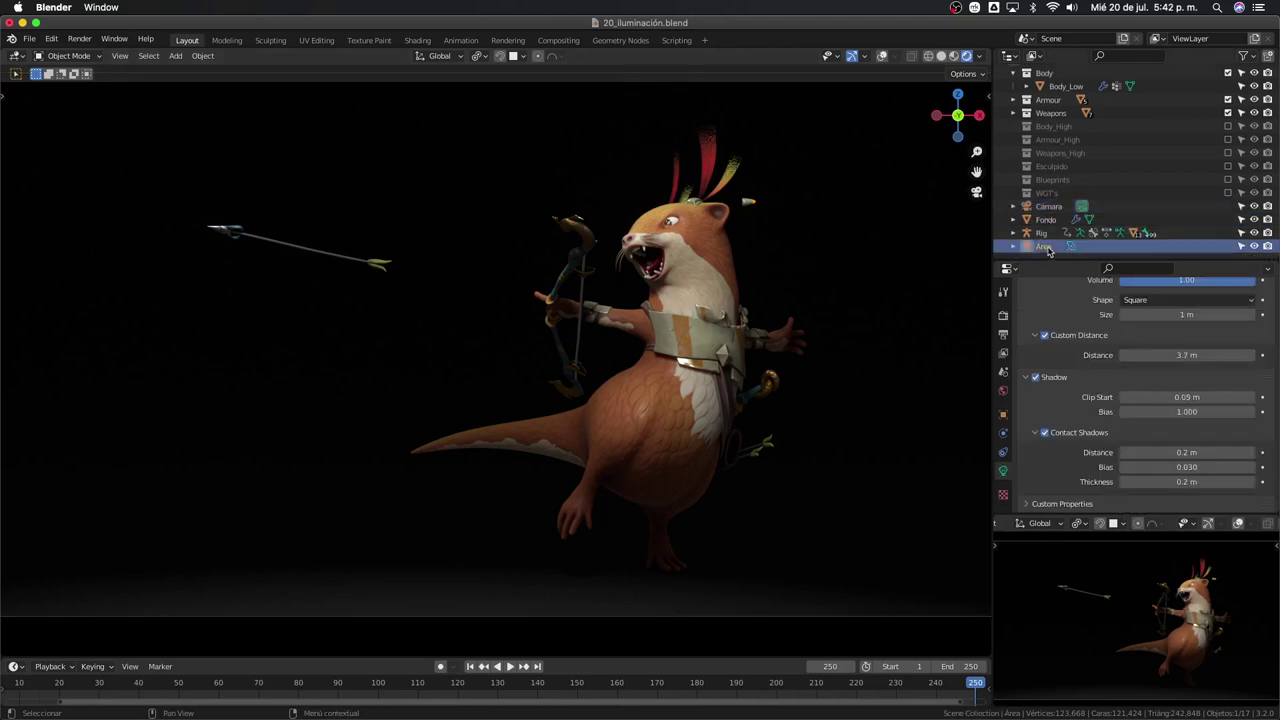
{"action": "double_click", "coordinate": [1045, 247]}
{"action": "type", "text": "Key"}
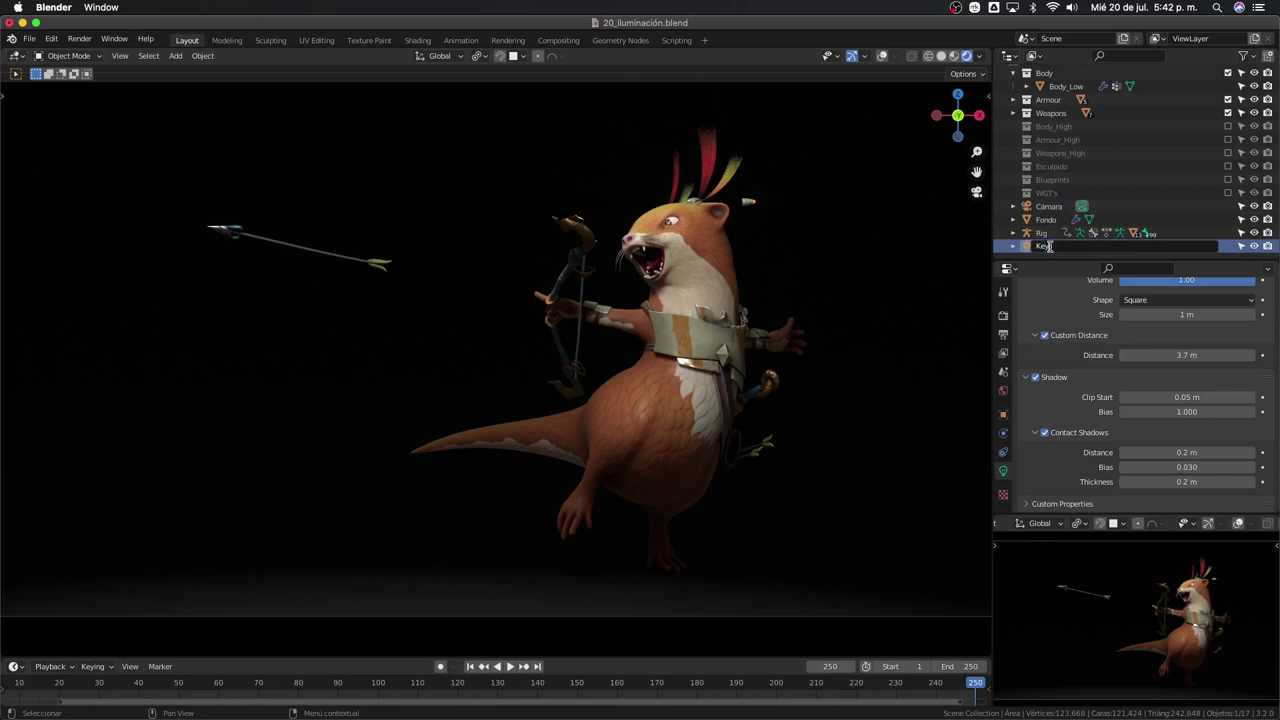
{"action": "key", "text": "Return"}
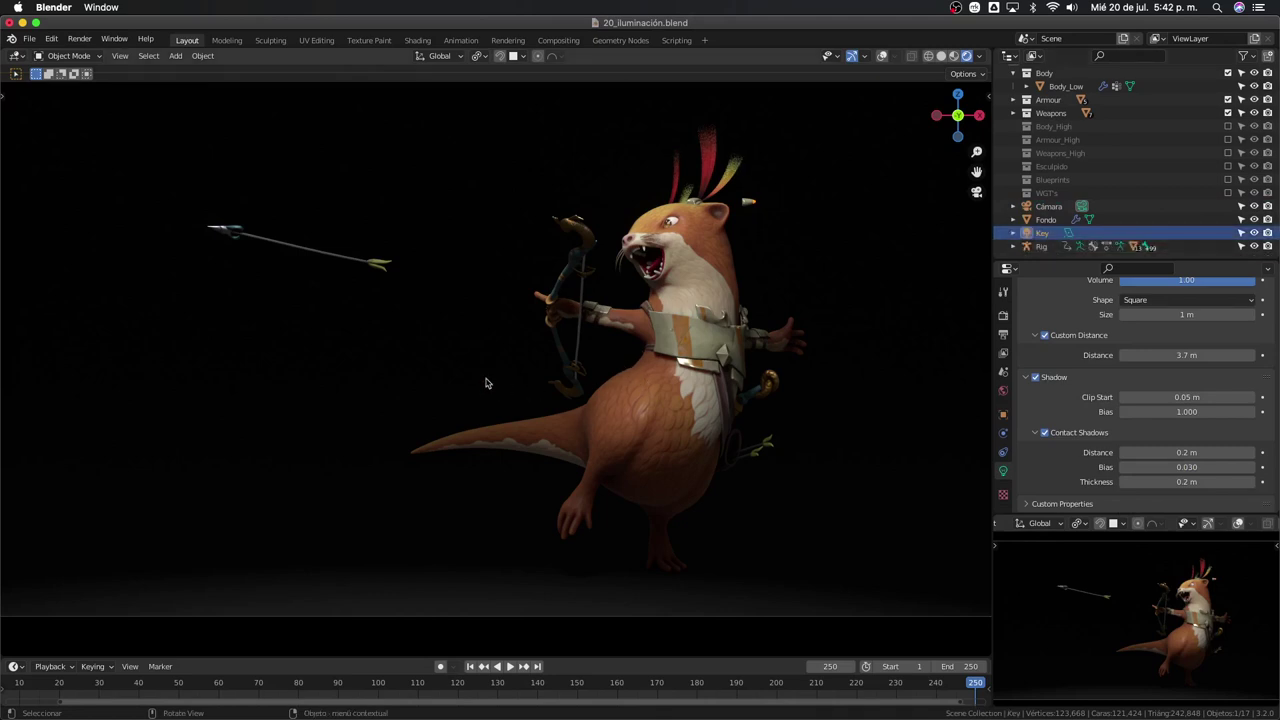
{"action": "scroll", "coordinate": [451, 365], "scroll_direction": "up", "scroll_amount": 2}
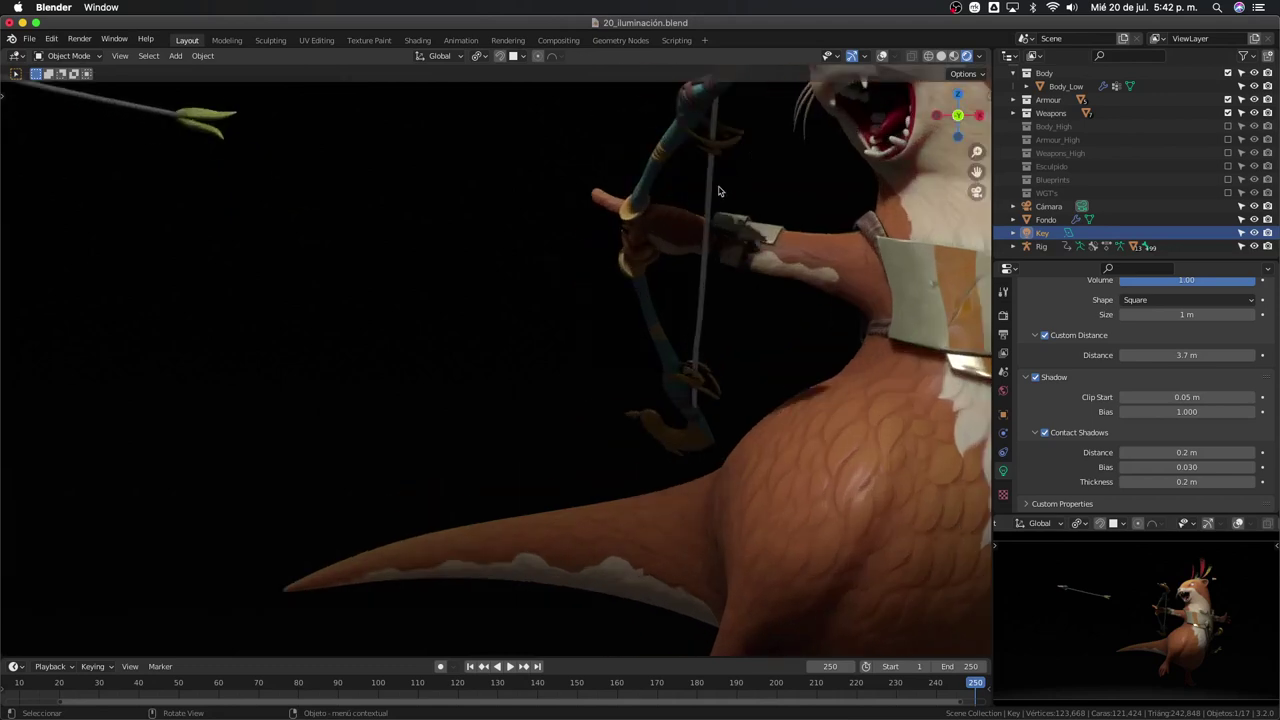
{"action": "scroll", "coordinate": [724, 203], "scroll_direction": "up", "scroll_amount": 3}
{"action": "scroll", "coordinate": [814, 161], "scroll_direction": "down", "scroll_amount": 2}
{"action": "middle_click_drag", "start_coordinate": [772, 170], "coordinate": [763, 197], "text": "shift"}
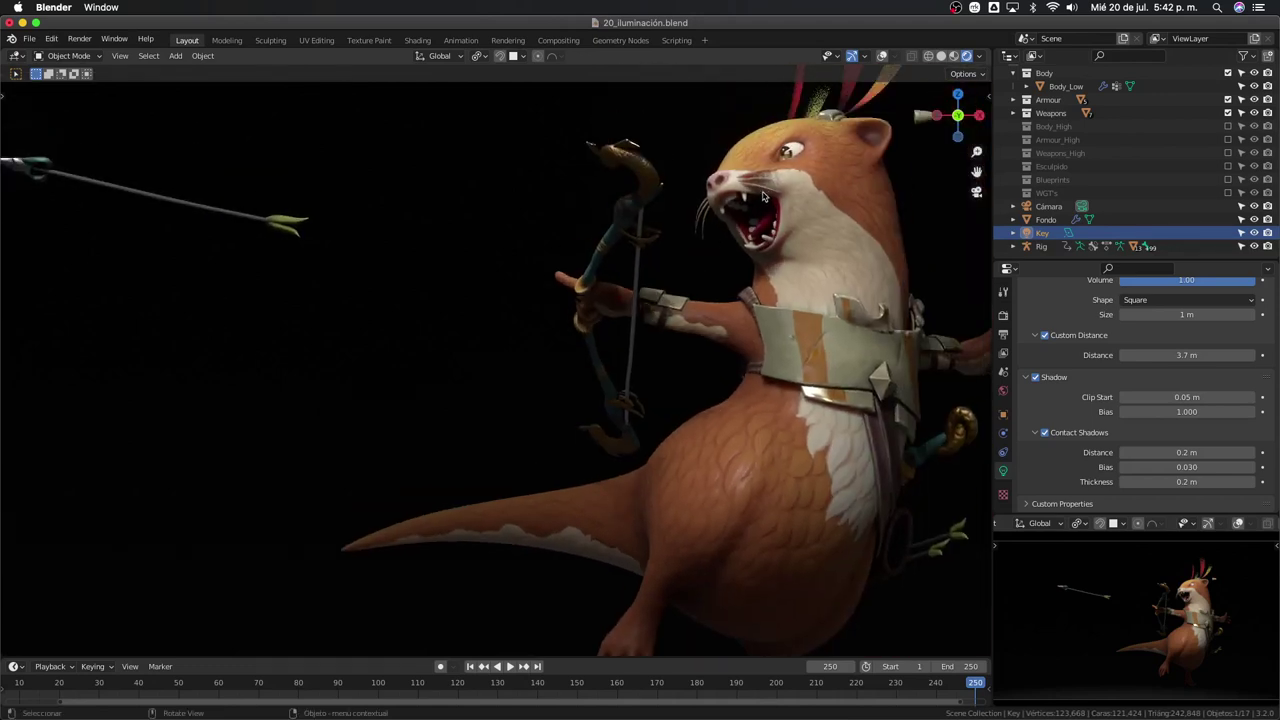
{"action": "scroll", "coordinate": [1114, 638], "scroll_direction": "up", "scroll_amount": 5}
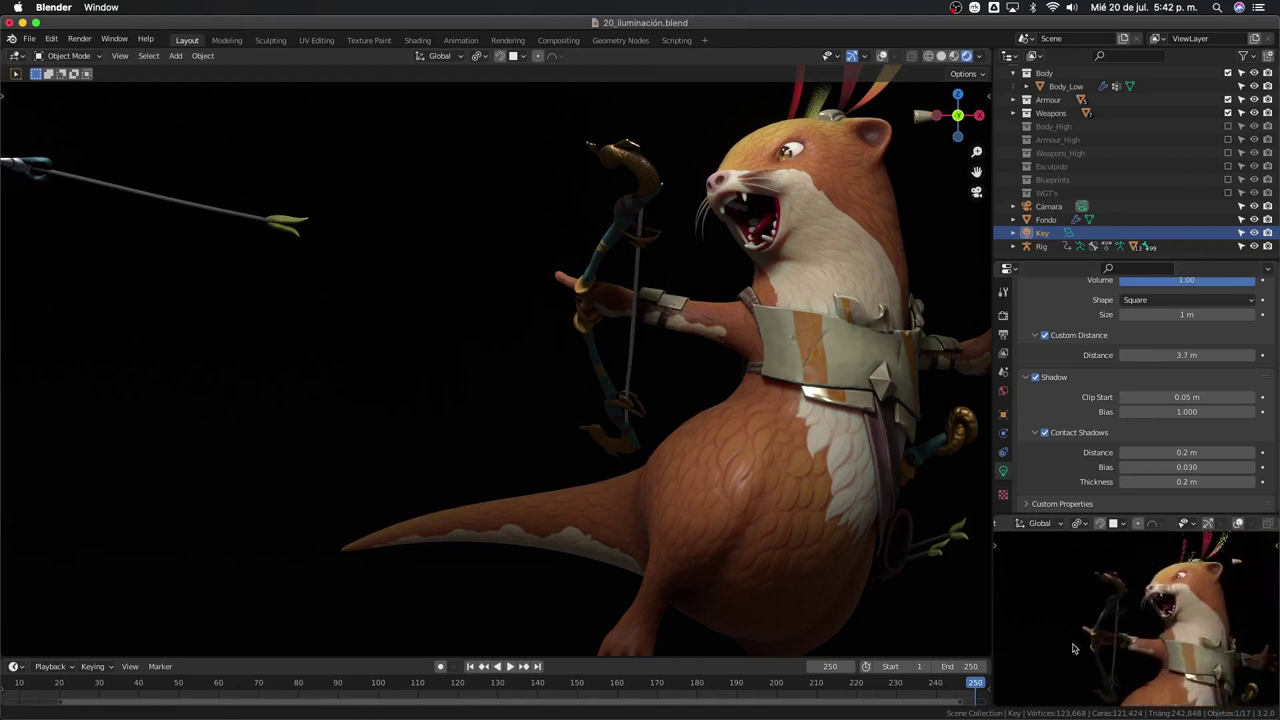
{"action": "scroll", "coordinate": [1114, 638], "scroll_direction": "up", "scroll_amount": 3}
{"action": "scroll", "coordinate": [1114, 638], "scroll_direction": "up", "scroll_amount": 2}
Reposition and re-tilt the Key light using top, front and side views
{"action": "scroll", "coordinate": [686, 400], "scroll_direction": "down", "scroll_amount": 5}
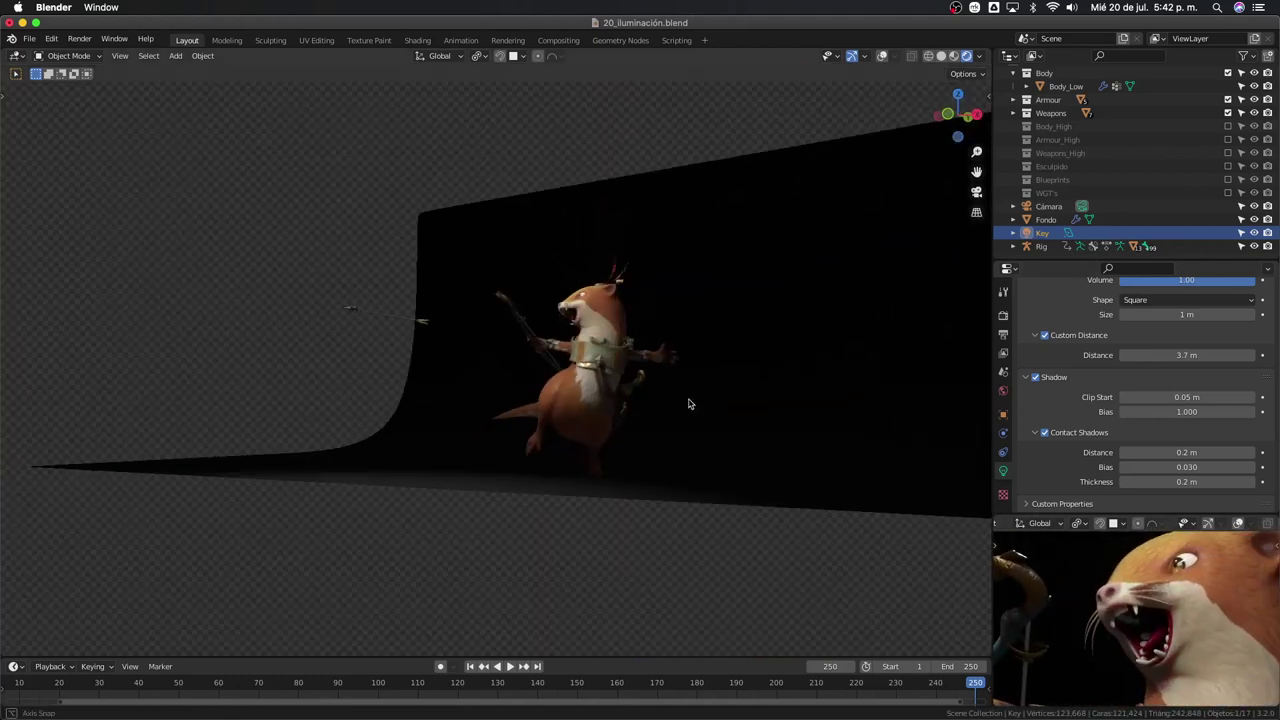
{"action": "scroll", "coordinate": [587, 393], "scroll_direction": "down", "scroll_amount": 3}
{"action": "mouse_move", "coordinate": [587, 393]}
{"action": "middle_mouse_down"}
{"action": "mouse_move", "coordinate": [434, 263]}
{"action": "mouse_move", "coordinate": [517, 289]}
{"action": "middle_mouse_up"}
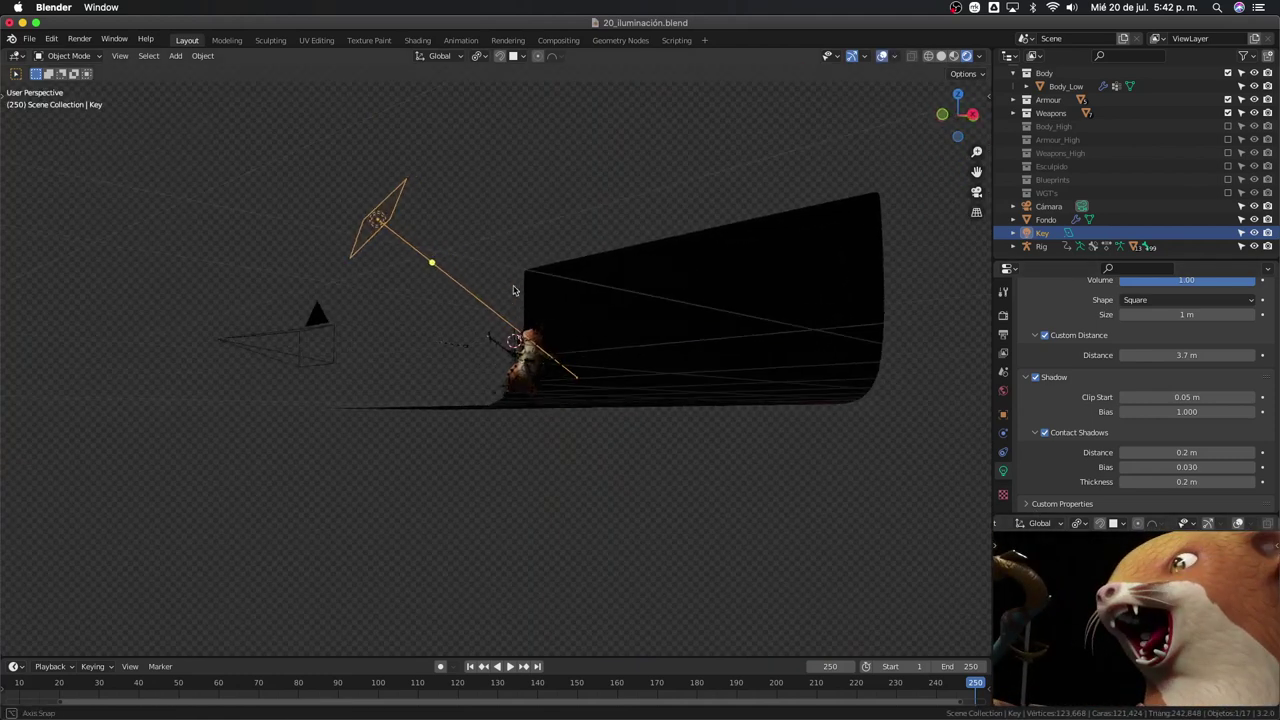
{"action": "key", "text": "KP_7"}
{"action": "key", "text": "r"}
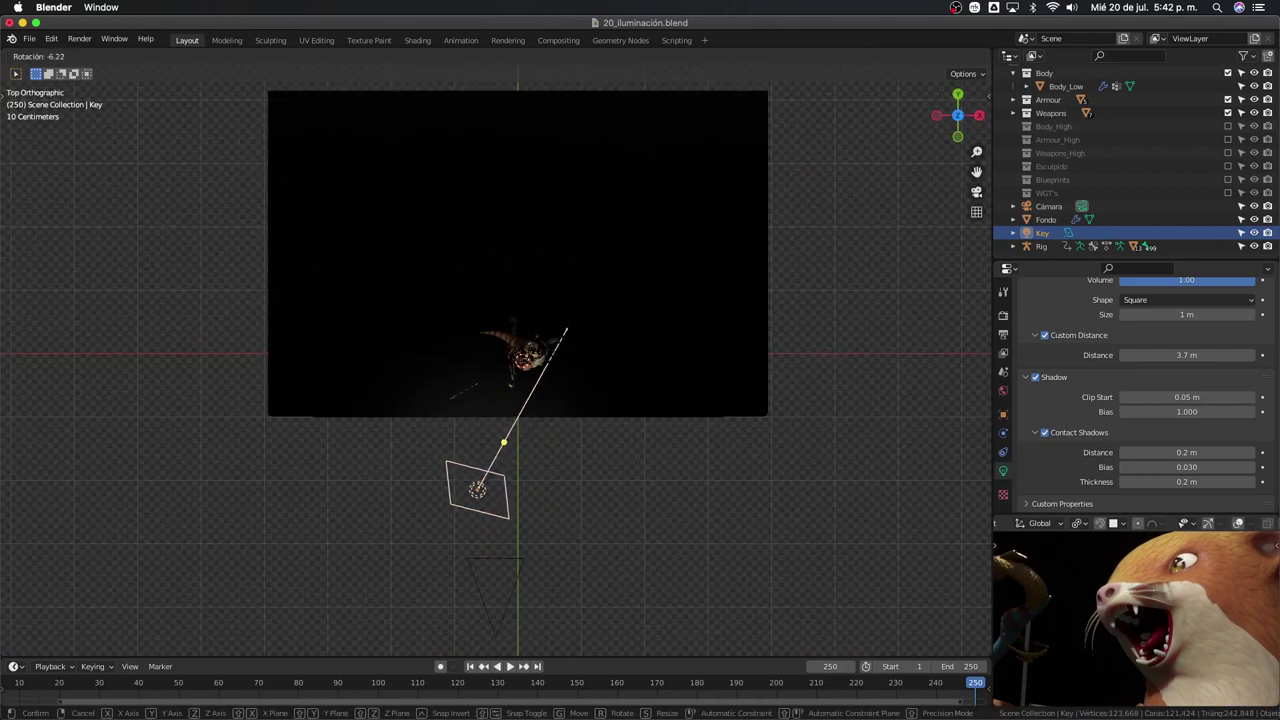
{"action": "left_click", "coordinate": [600, 386]}
{"action": "key", "text": "g"}
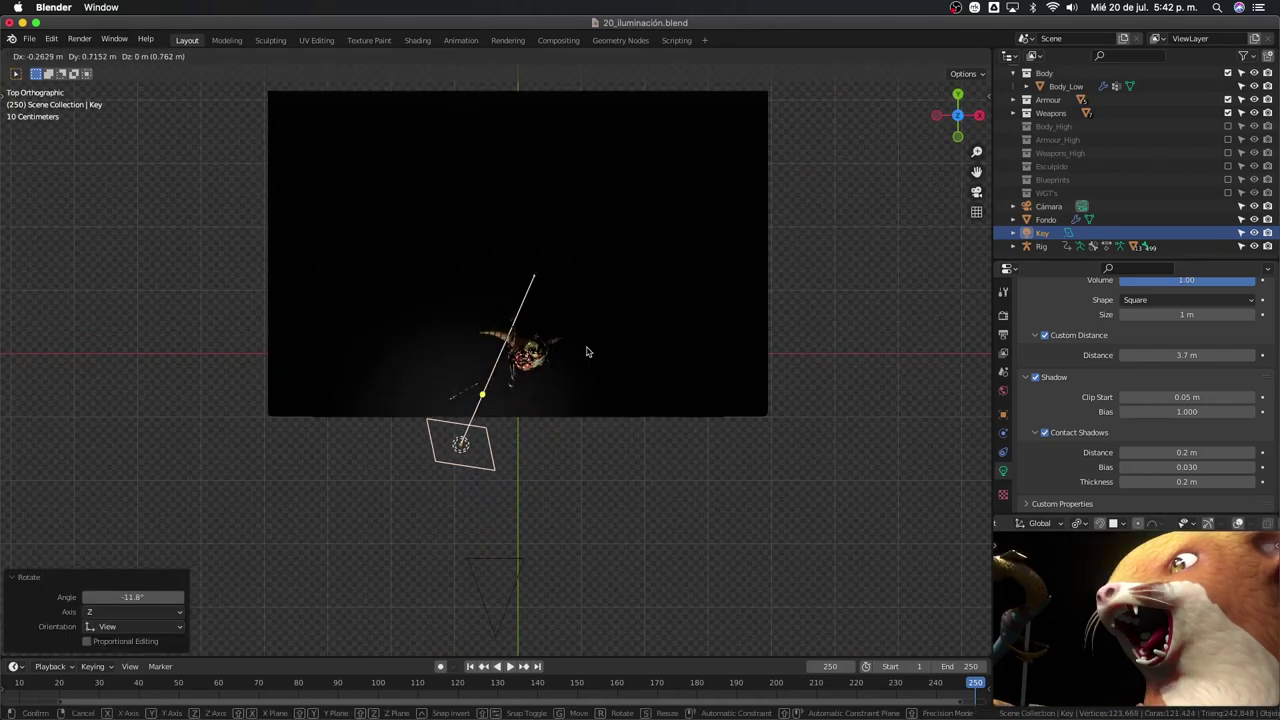
{"action": "left_click", "coordinate": [588, 382]}
{"action": "key", "text": "KP_1"}
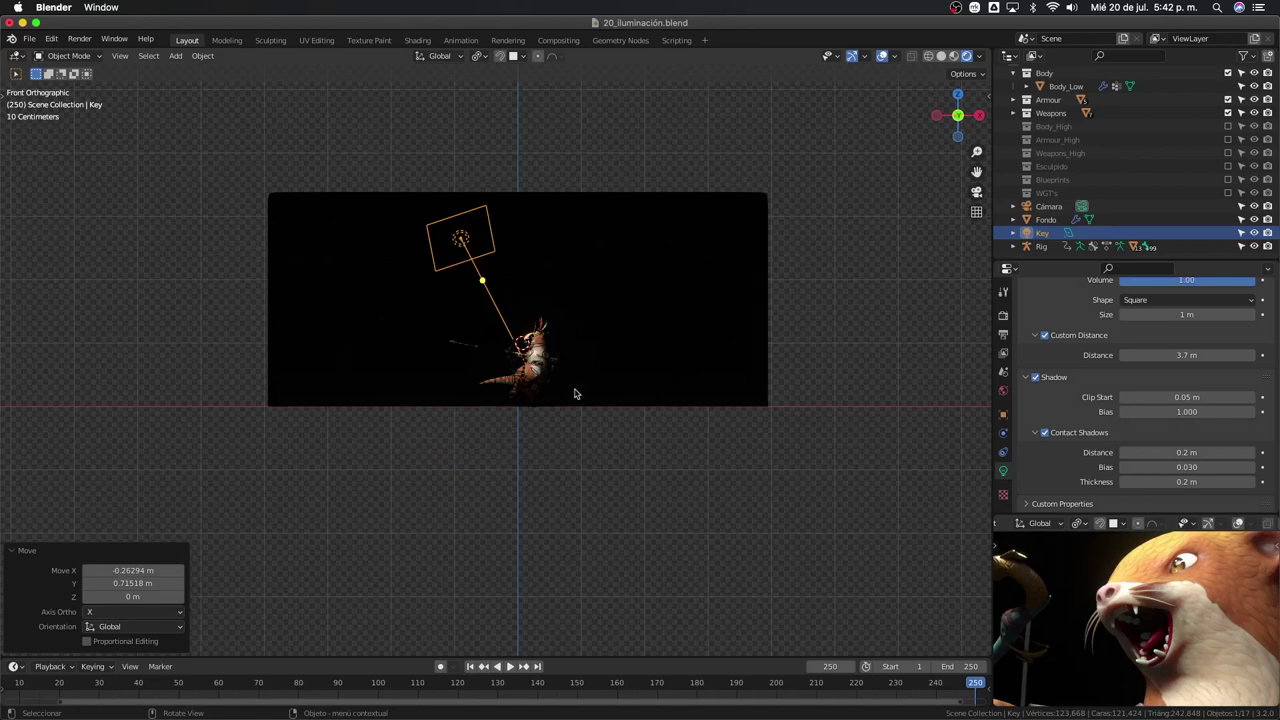
{"action": "key", "text": "KP_3"}
{"action": "key", "text": "r"}
{"action": "left_click", "coordinate": [498, 497]}
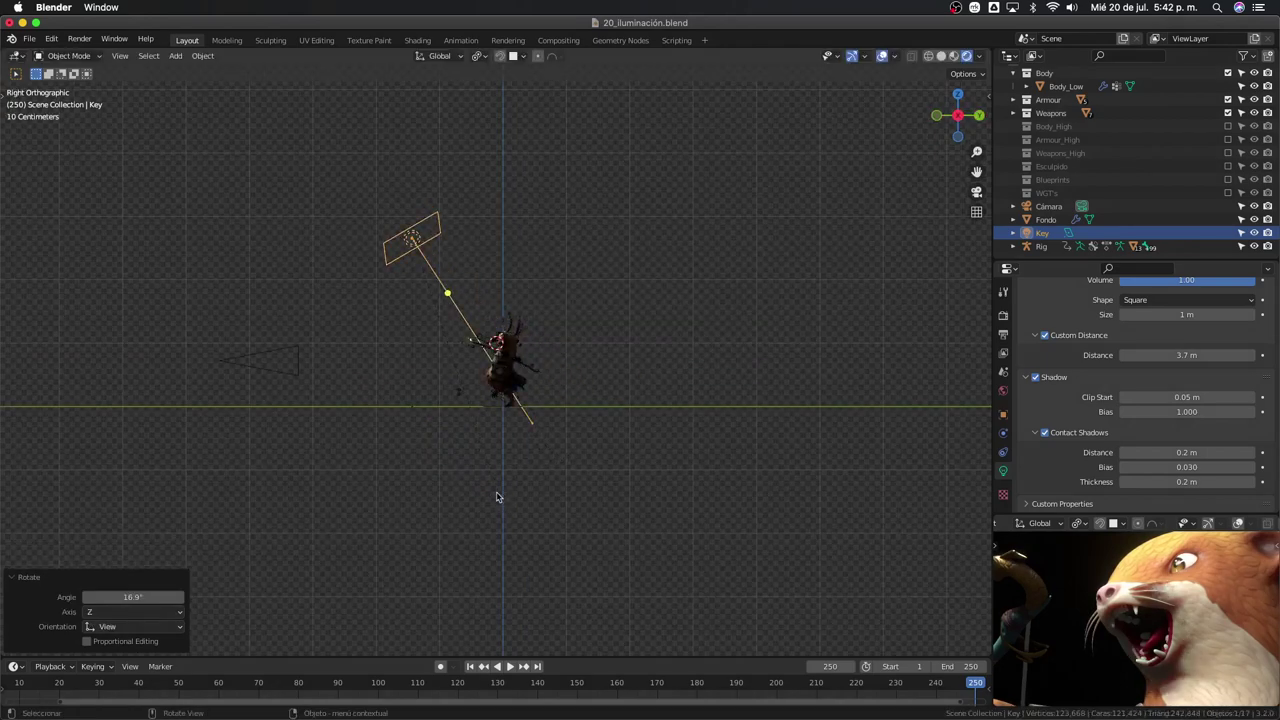
Turn the Key light 10.9° around Z and orbit around the archer to check
{"action": "key", "text": "KP_7"}
{"action": "key", "text": "r"}
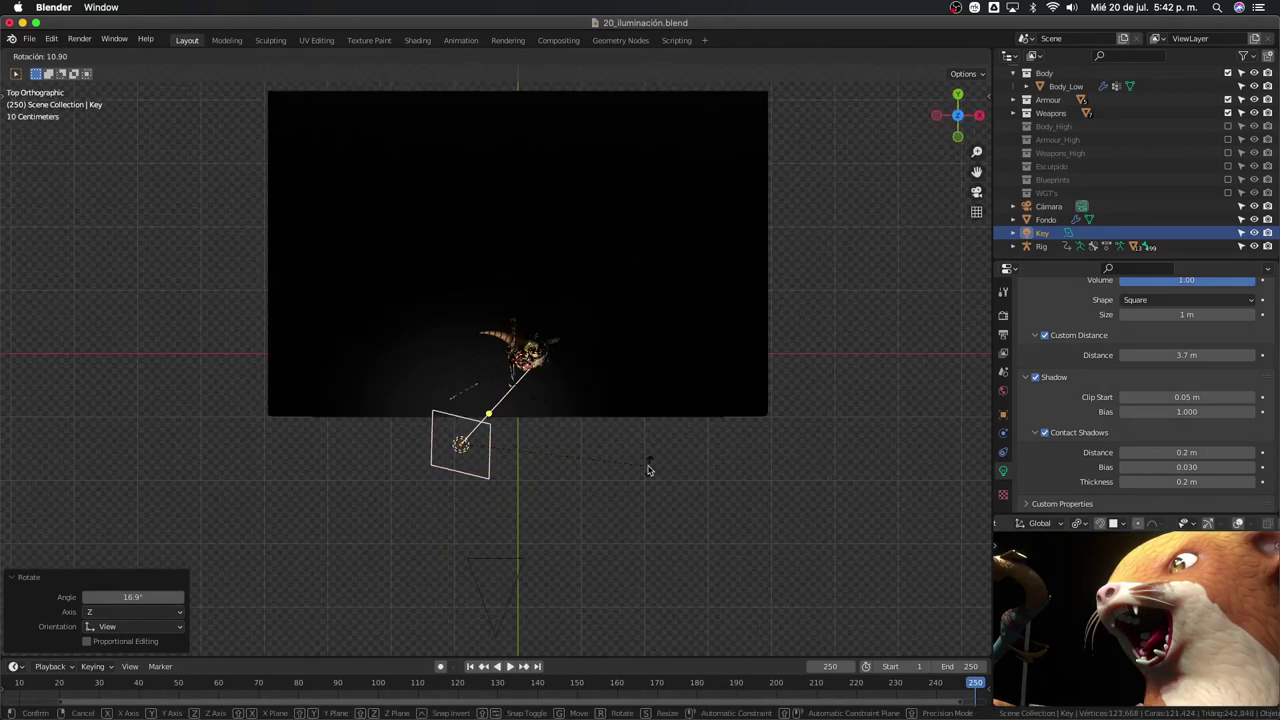
{"action": "left_click", "coordinate": [646, 463]}
{"action": "scroll", "coordinate": [1016, 597], "scroll_direction": "down", "scroll_amount": 5}
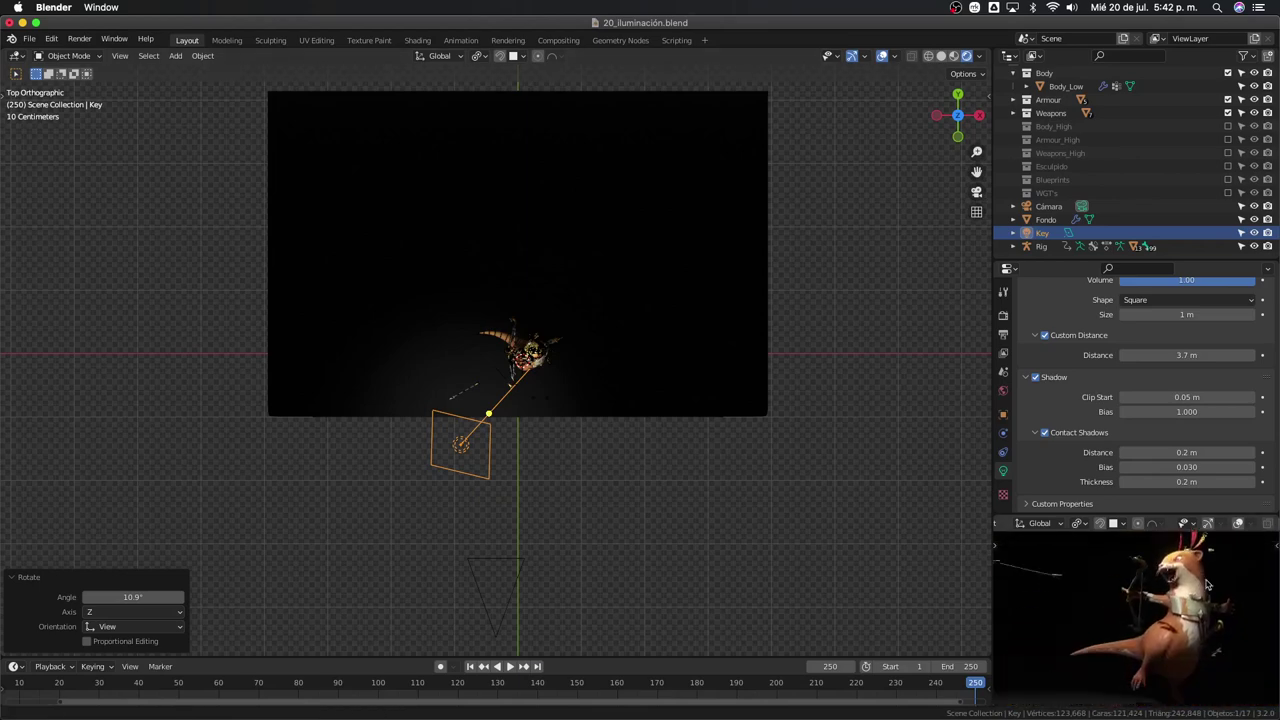
{"action": "middle_click_drag", "start_coordinate": [1040, 610], "coordinate": [1097, 628]}
{"action": "mouse_move", "coordinate": [571, 571]}
{"action": "middle_mouse_down"}
{"action": "mouse_move", "coordinate": [471, 375]}
{"action": "mouse_move", "coordinate": [635, 553]}
{"action": "middle_mouse_up"}
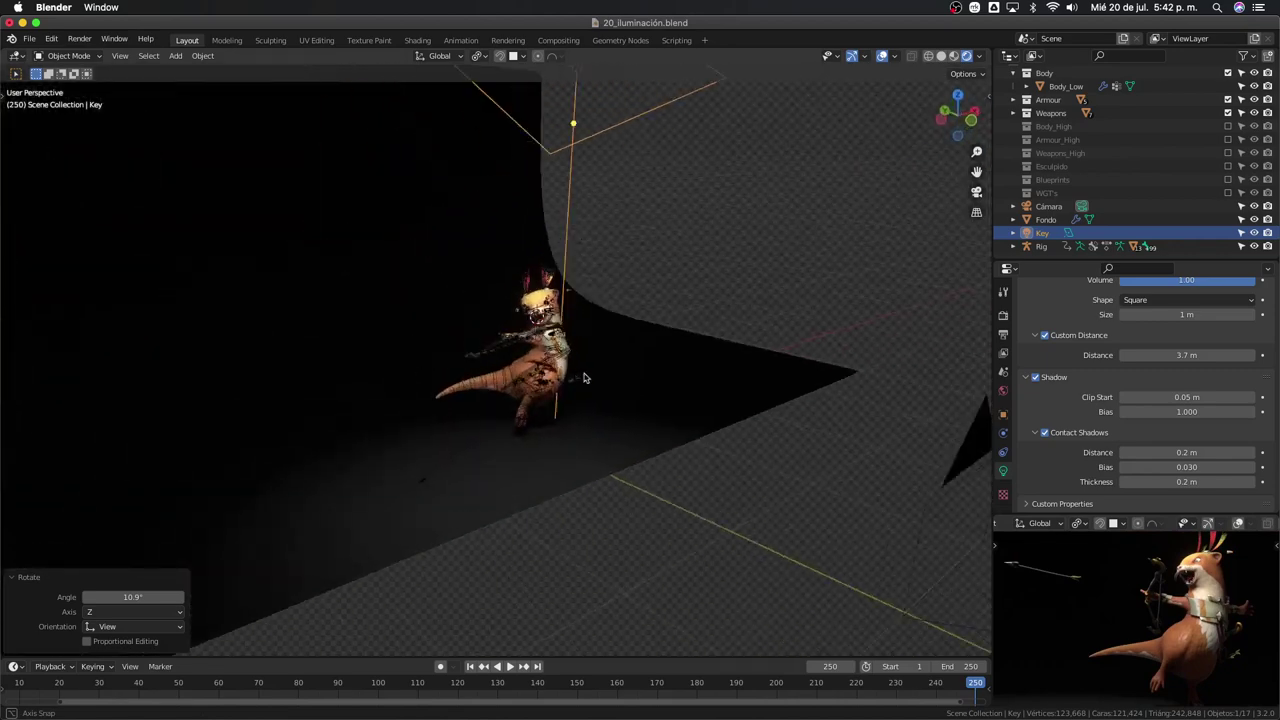
{"action": "left_click", "coordinate": [635, 553]}
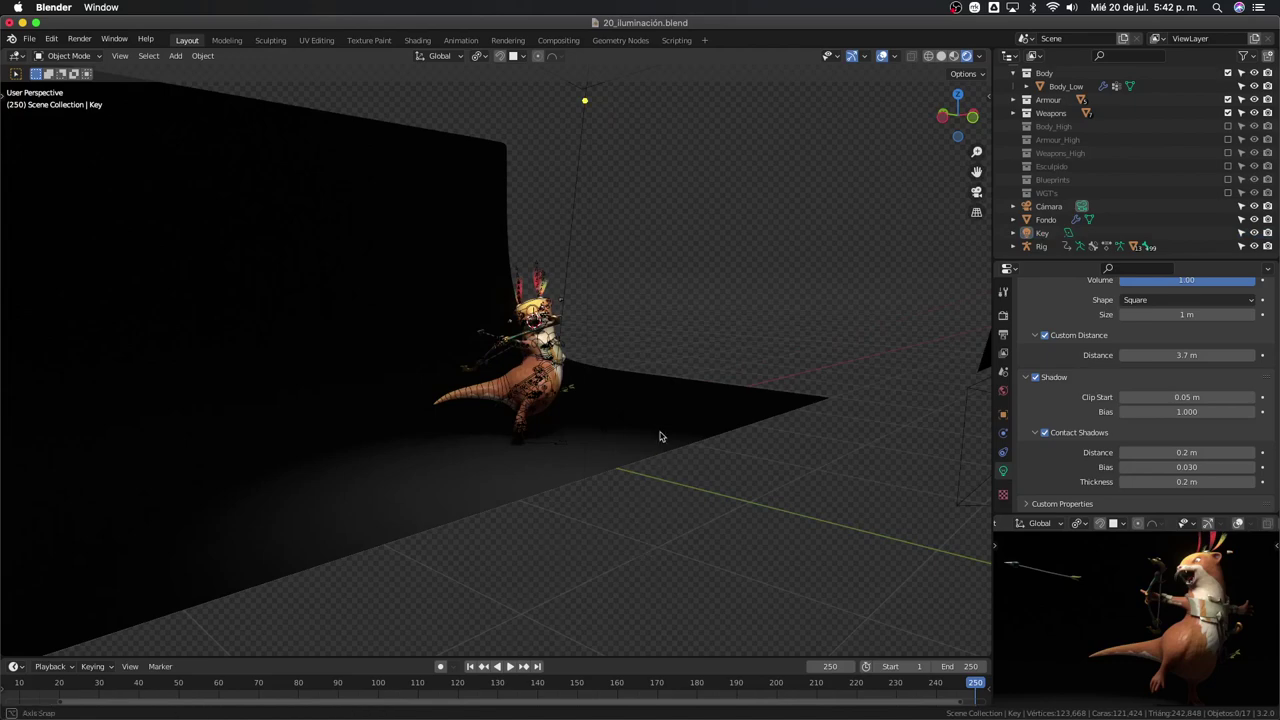
{"action": "middle_click_drag", "start_coordinate": [660, 434], "coordinate": [782, 287]}
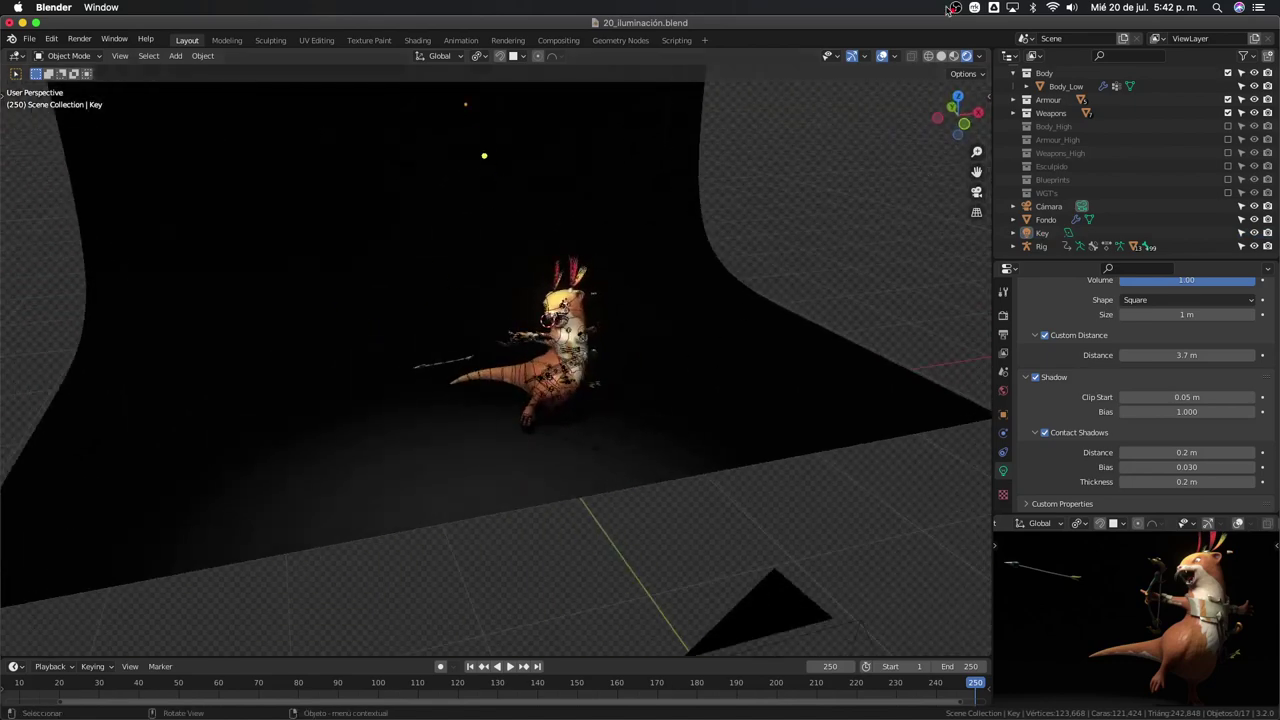
Switch the viewport to Solid shading and orbit around the backdrop and character
{"action": "left_click", "coordinate": [940, 56]}
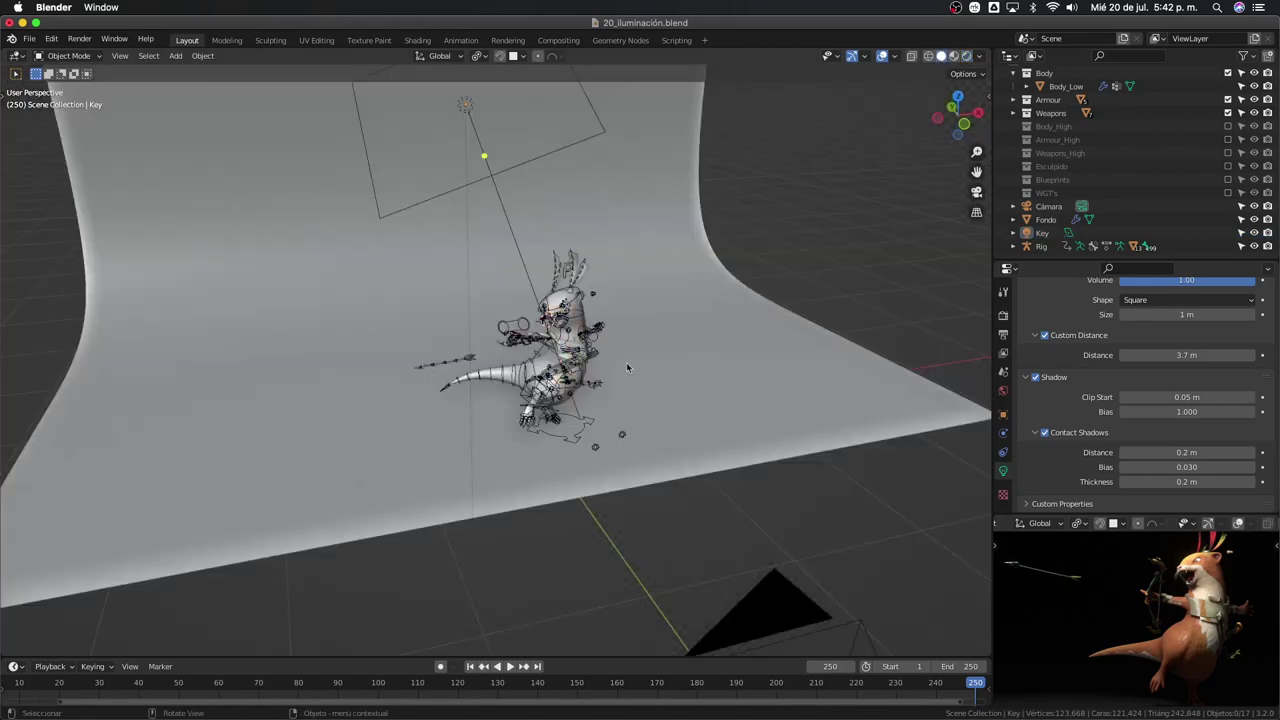
{"action": "mouse_move", "coordinate": [626, 362]}
{"action": "middle_mouse_down"}
{"action": "mouse_move", "coordinate": [633, 380]}
{"action": "mouse_move", "coordinate": [440, 367]}
{"action": "middle_mouse_up"}
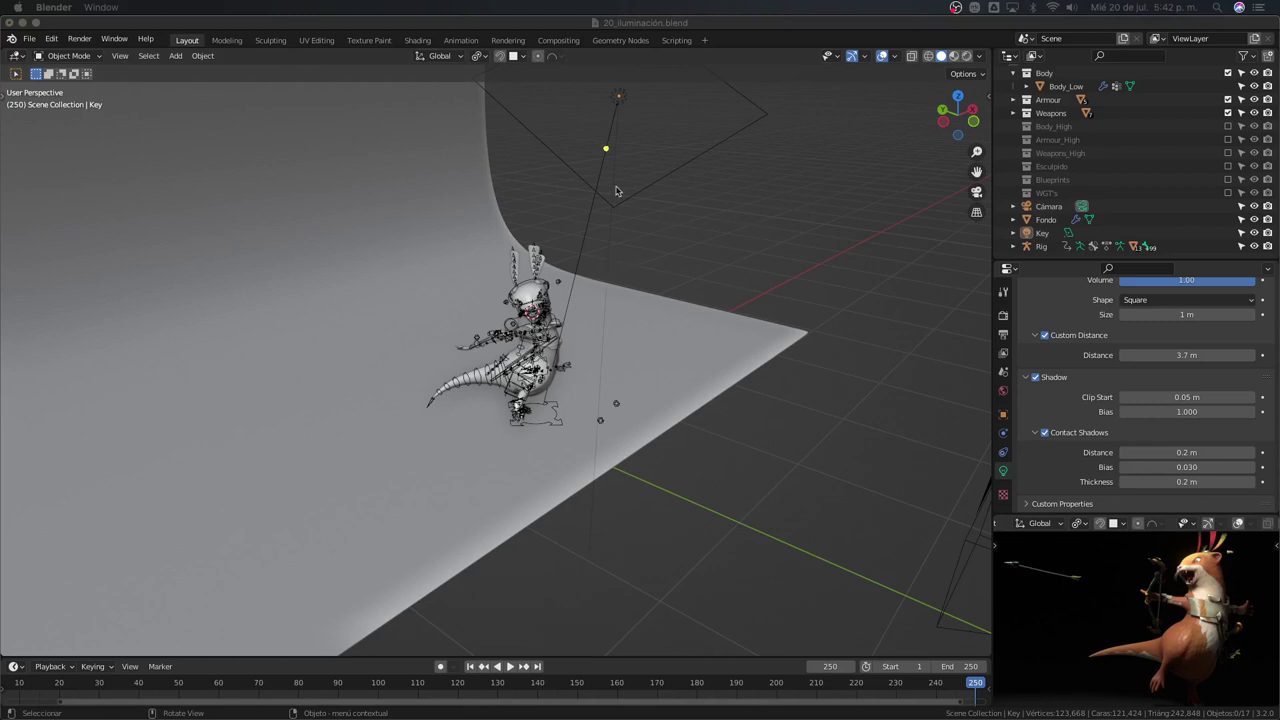
{"action": "mouse_move", "coordinate": [599, 261]}
{"action": "middle_mouse_down"}
{"action": "mouse_move", "coordinate": [631, 260]}
{"action": "mouse_move", "coordinate": [525, 226]}
{"action": "middle_mouse_up"}
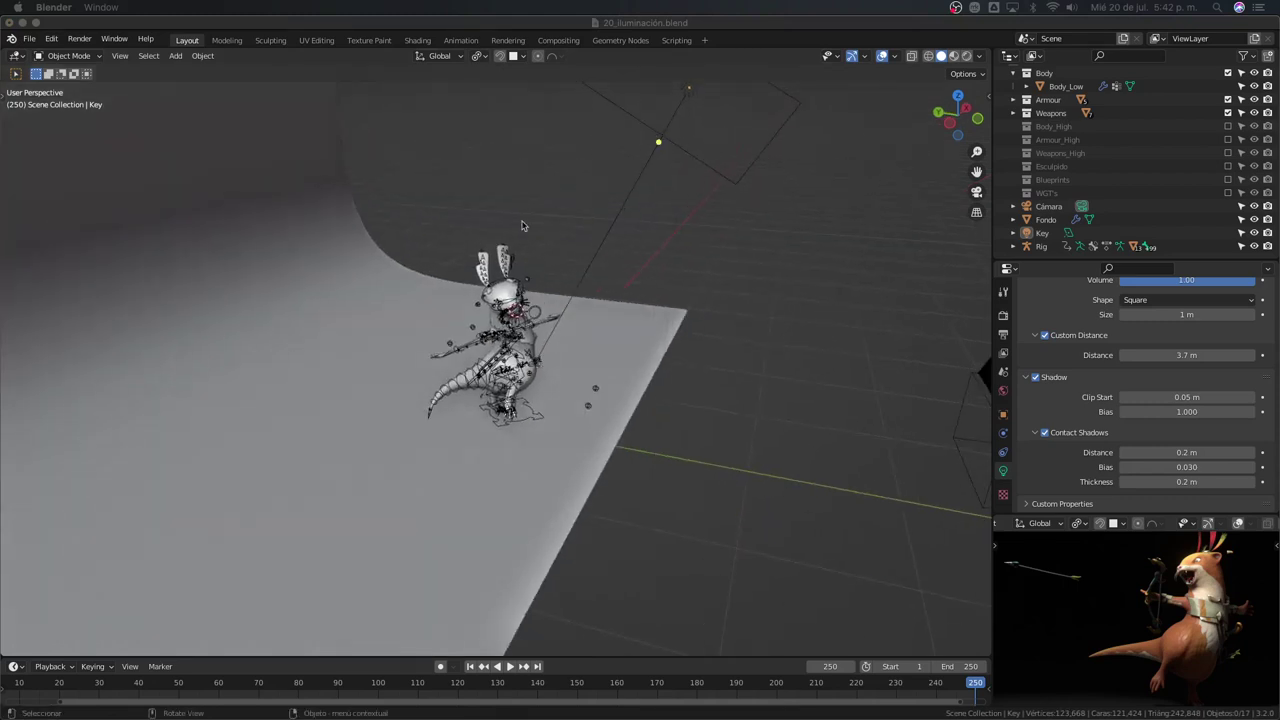
Set the World color to bright cyan by raising its Value to 1.0
{"action": "left_click", "coordinate": [1003, 390]}
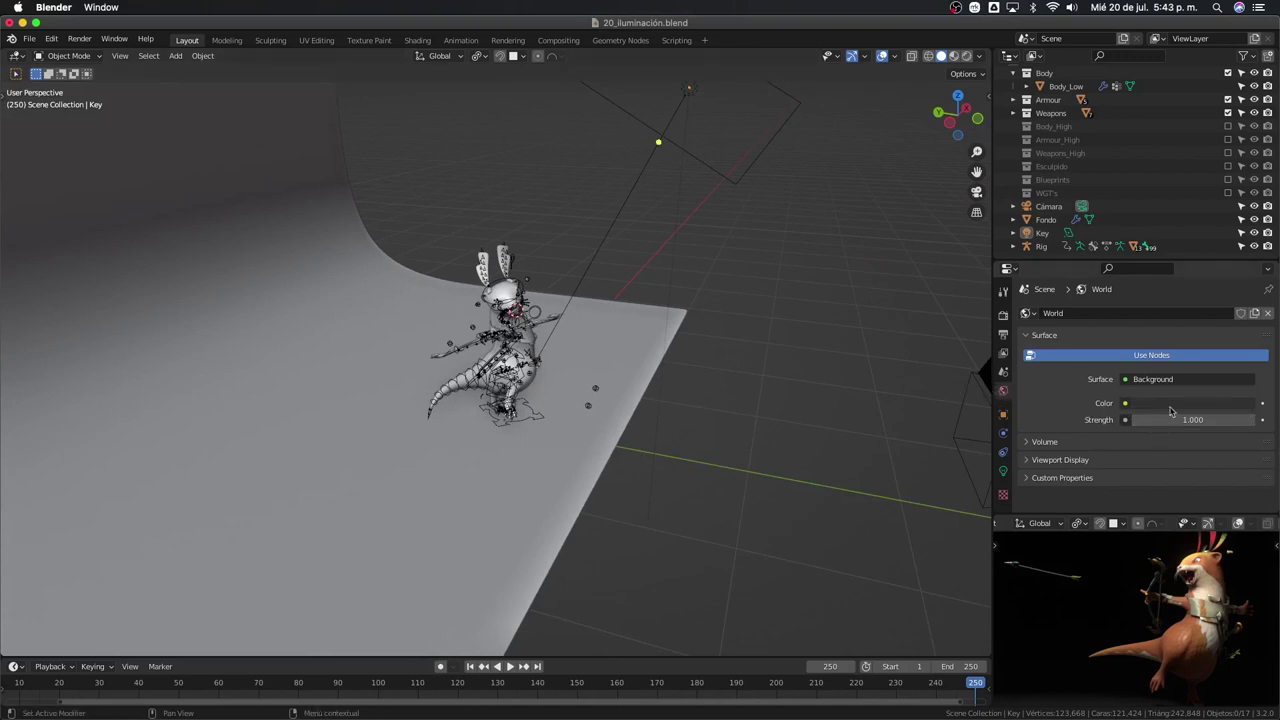
{"action": "left_click", "coordinate": [1186, 408]}
{"action": "left_click", "coordinate": [1194, 220]}
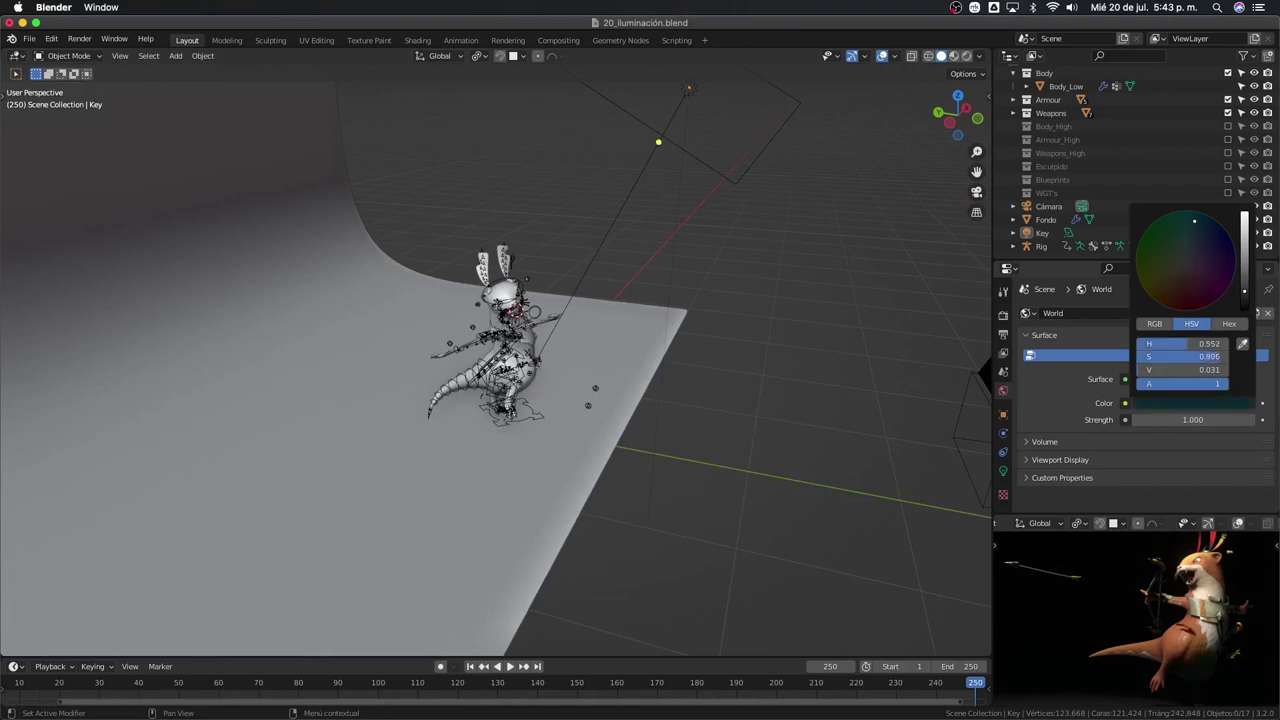
{"action": "left_click_drag", "start_coordinate": [1244, 289], "coordinate": [1244, 216]}
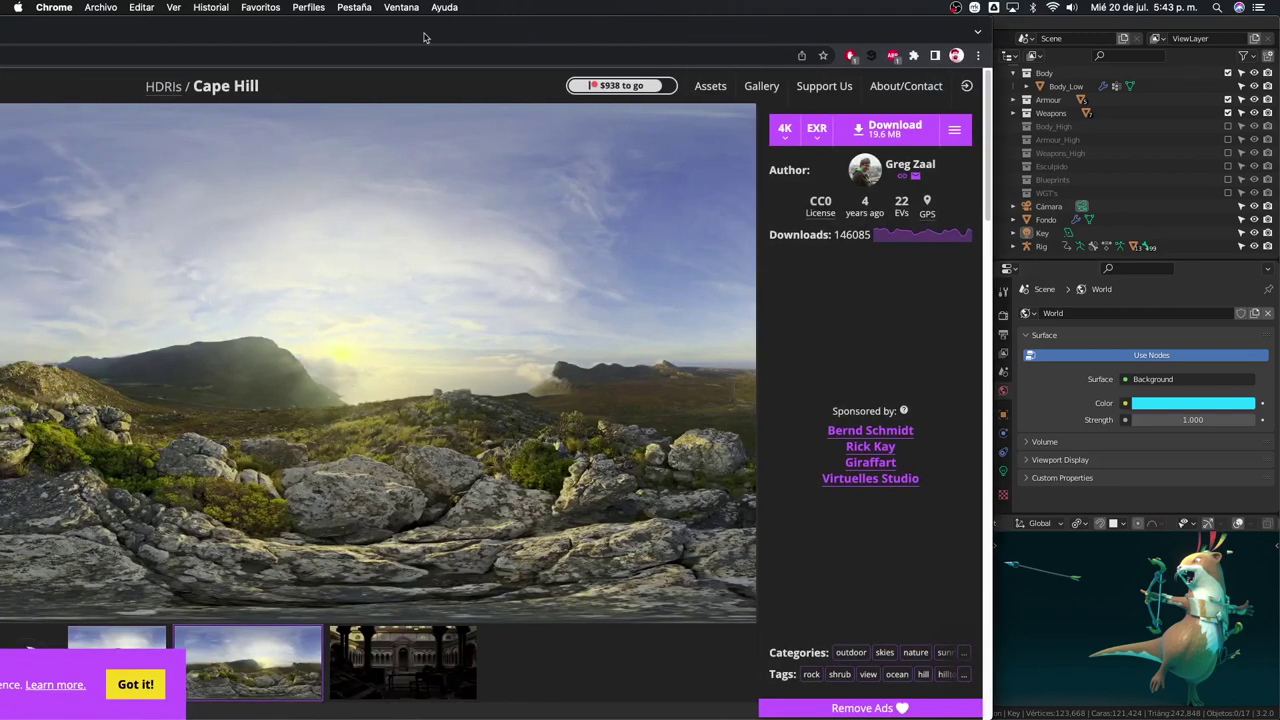
Maximize the Poly Haven Cape Hill HDRI page and scroll through it
{"action": "double_click", "coordinate": [424, 37]}
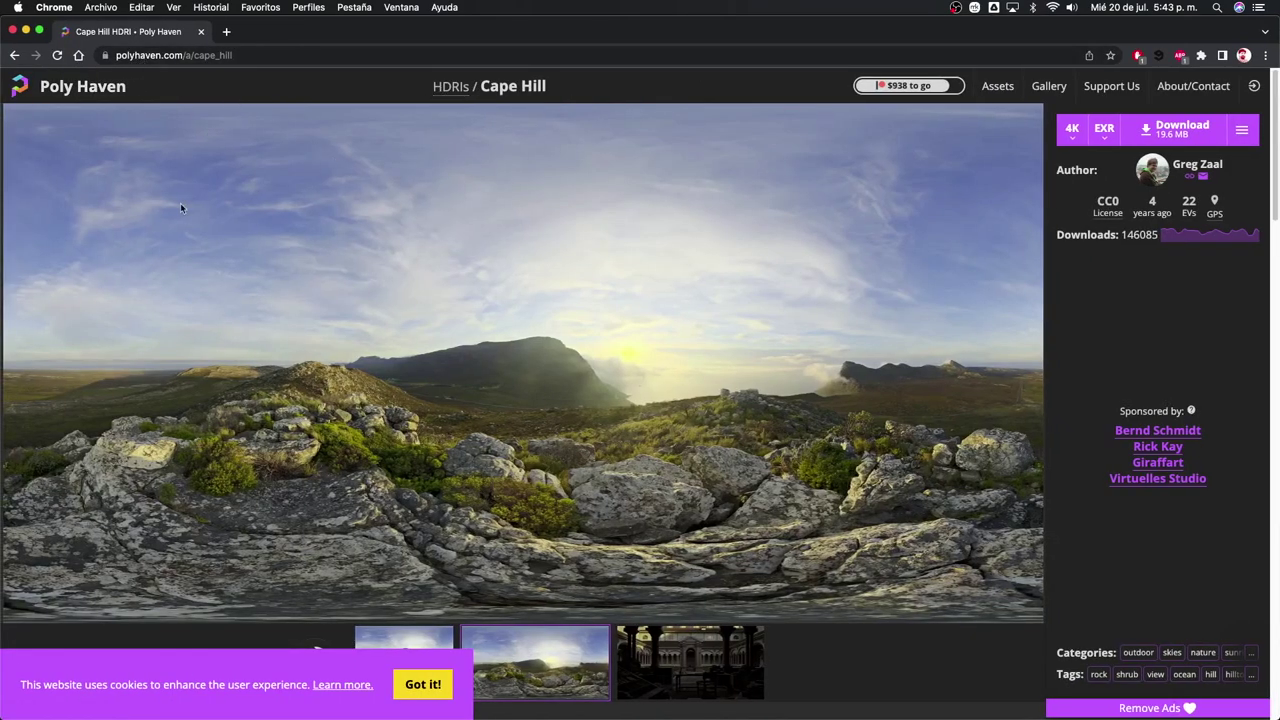
{"action": "scroll", "coordinate": [563, 383], "scroll_direction": "down", "scroll_amount": 1}
{"action": "scroll", "coordinate": [465, 395], "scroll_direction": "up", "scroll_amount": 1}
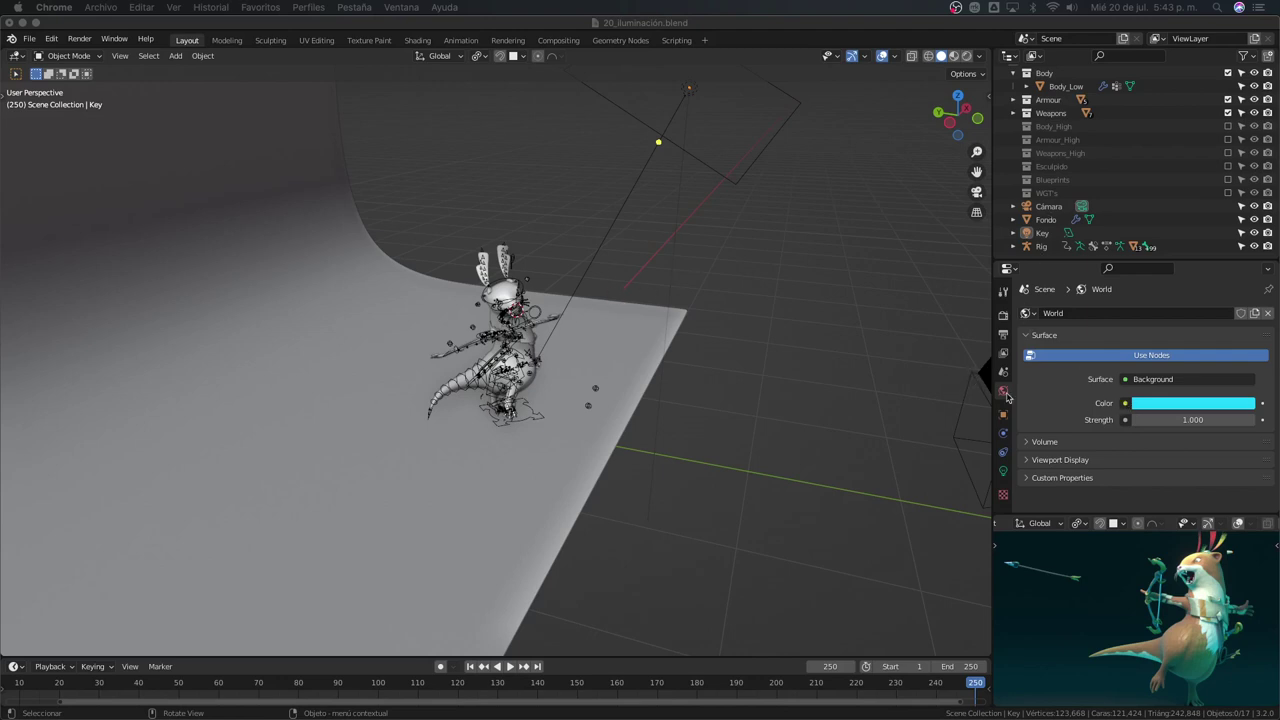
Link an Environment Texture to the World color and browse for its image file
{"action": "left_click", "coordinate": [1127, 403]}
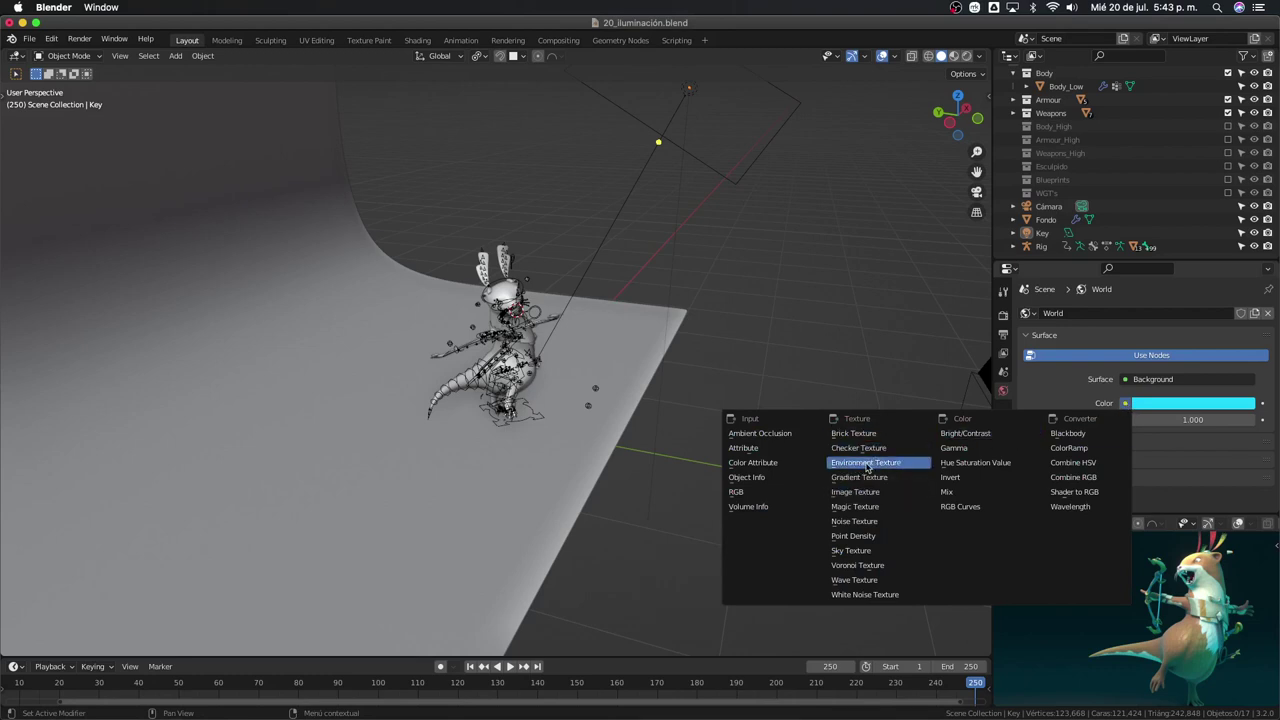
{"action": "left_click", "coordinate": [867, 463]}
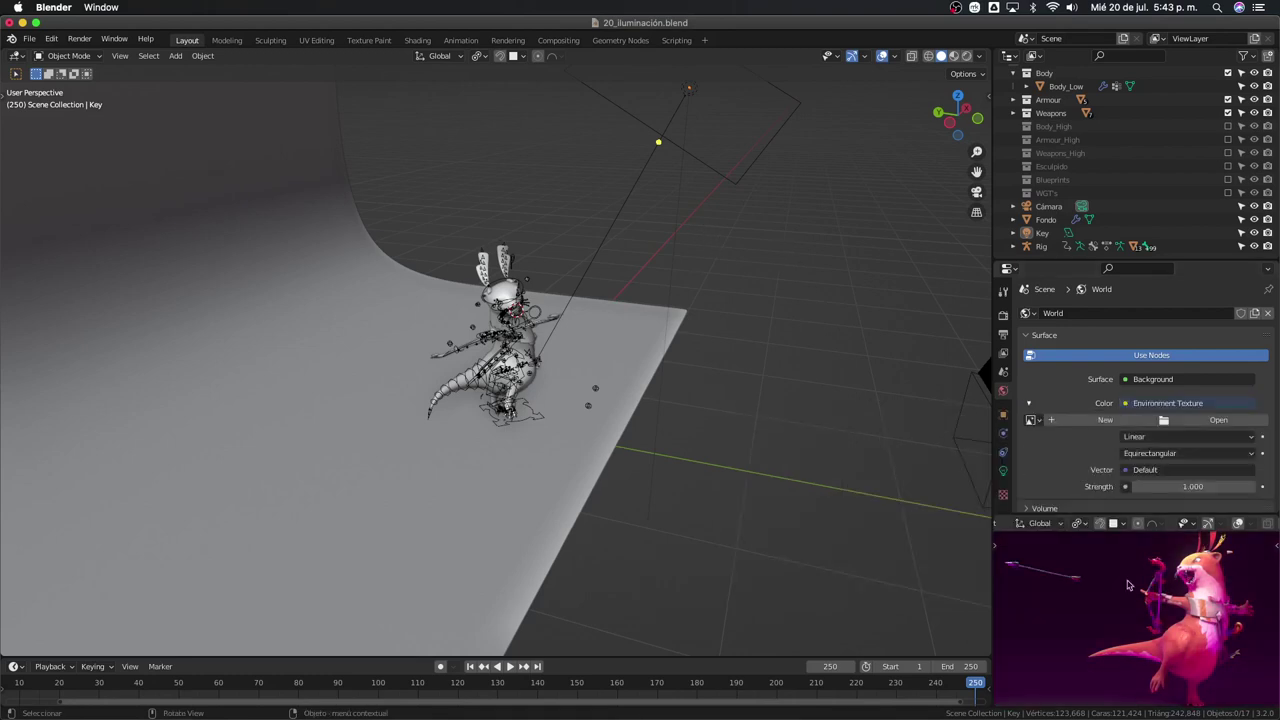
{"action": "middle_click_drag", "start_coordinate": [622, 370], "coordinate": [903, 517]}
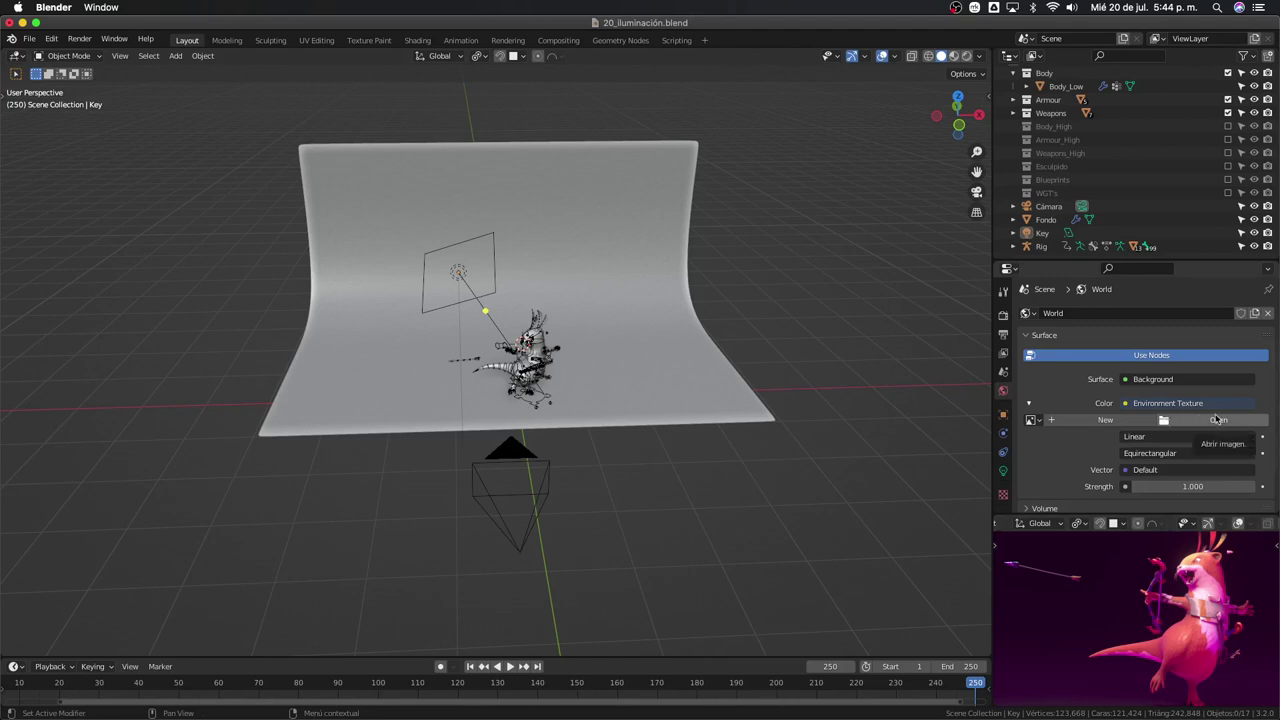
{"action": "left_click", "coordinate": [1218, 422]}
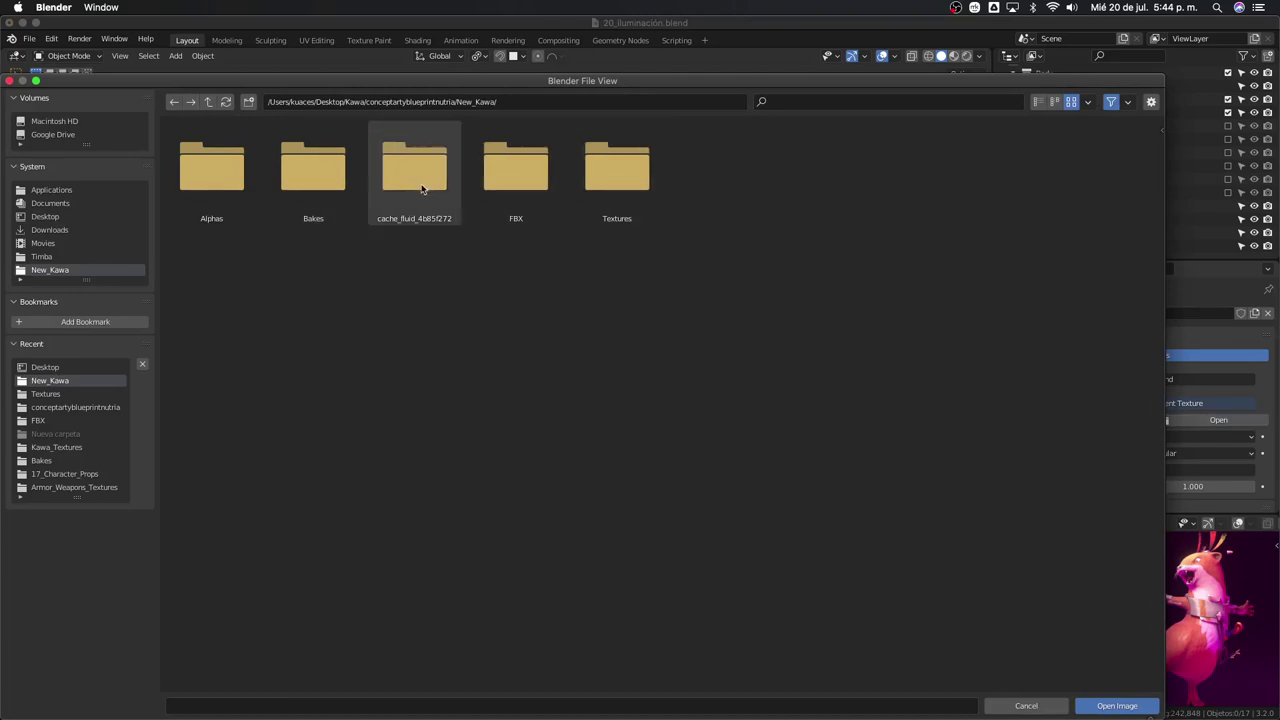
Load cape_hill_4k.exr from the Textures folder as the world's HDRI
{"action": "double_click", "coordinate": [592, 183]}
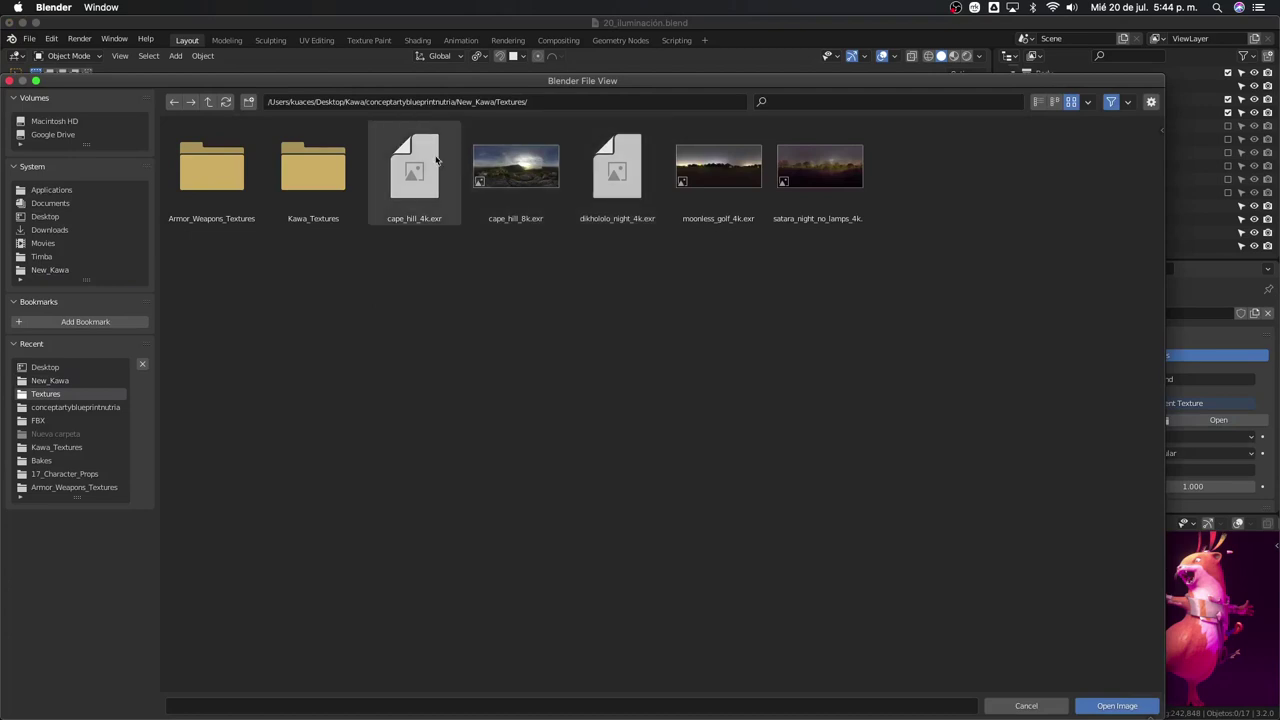
{"action": "left_click", "coordinate": [397, 176]}
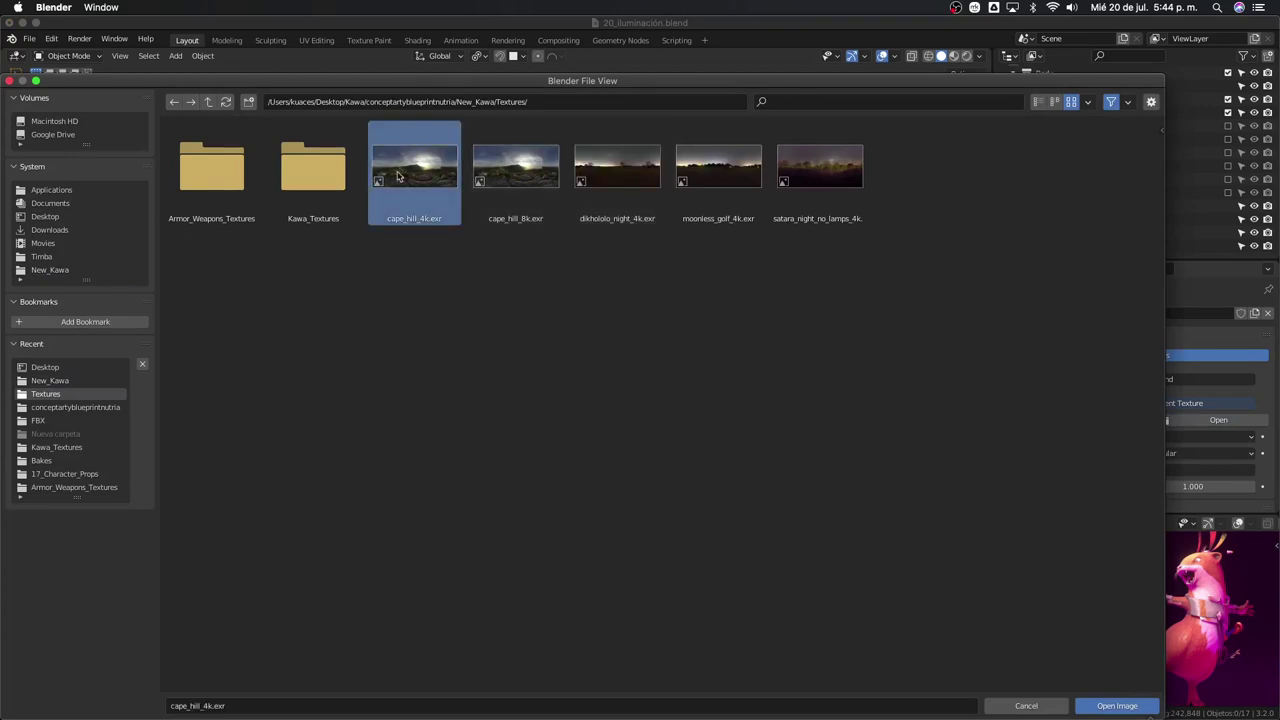
{"action": "left_click", "coordinate": [495, 178]}
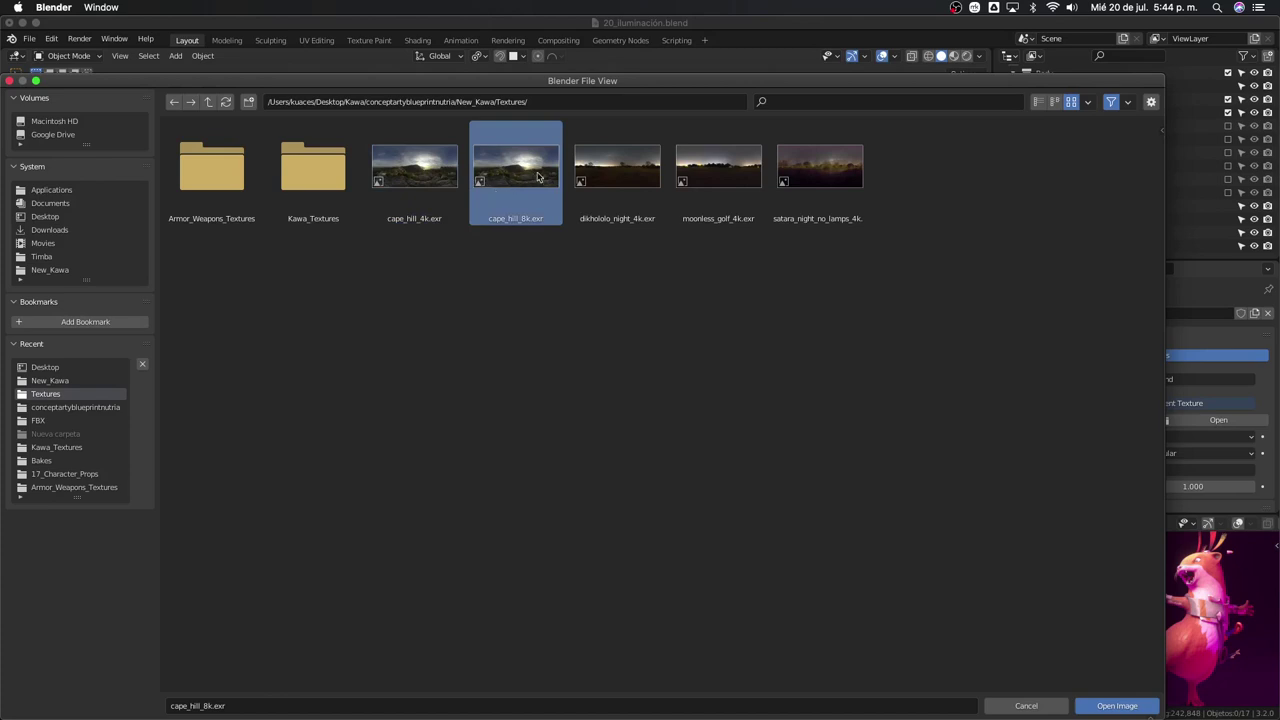
{"action": "left_click", "coordinate": [417, 178]}
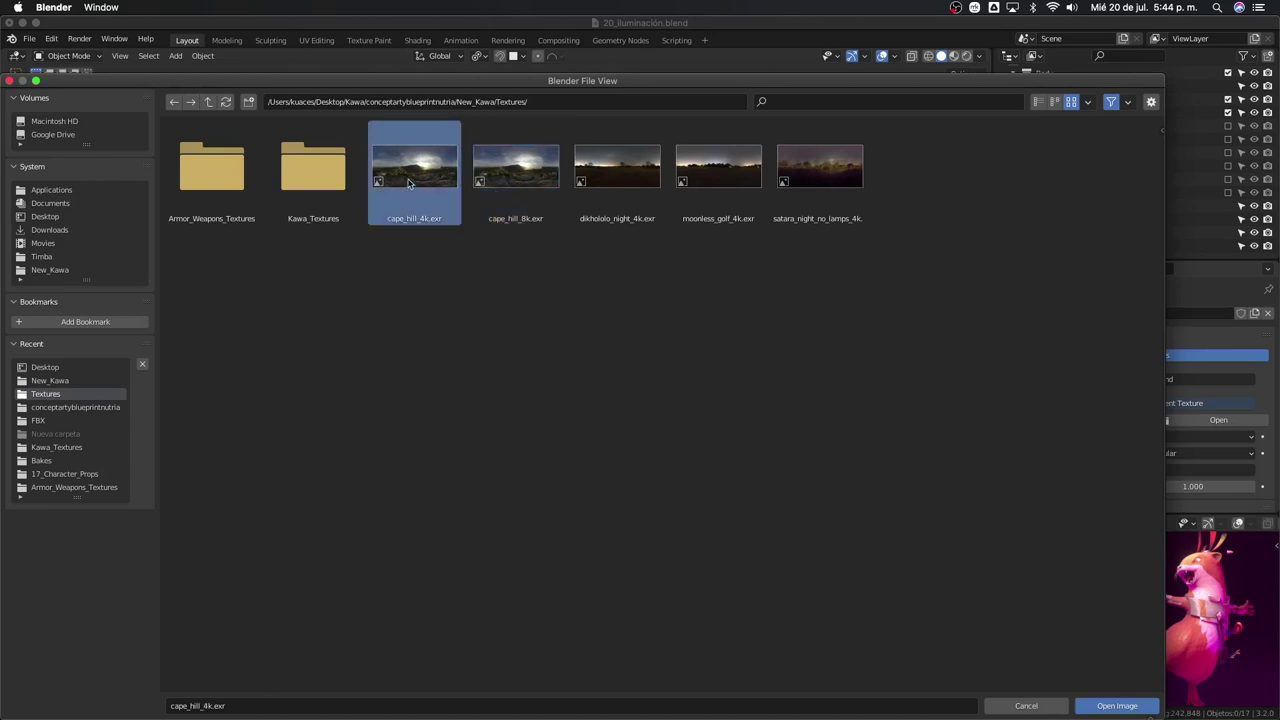
{"action": "left_click", "coordinate": [1132, 706]}
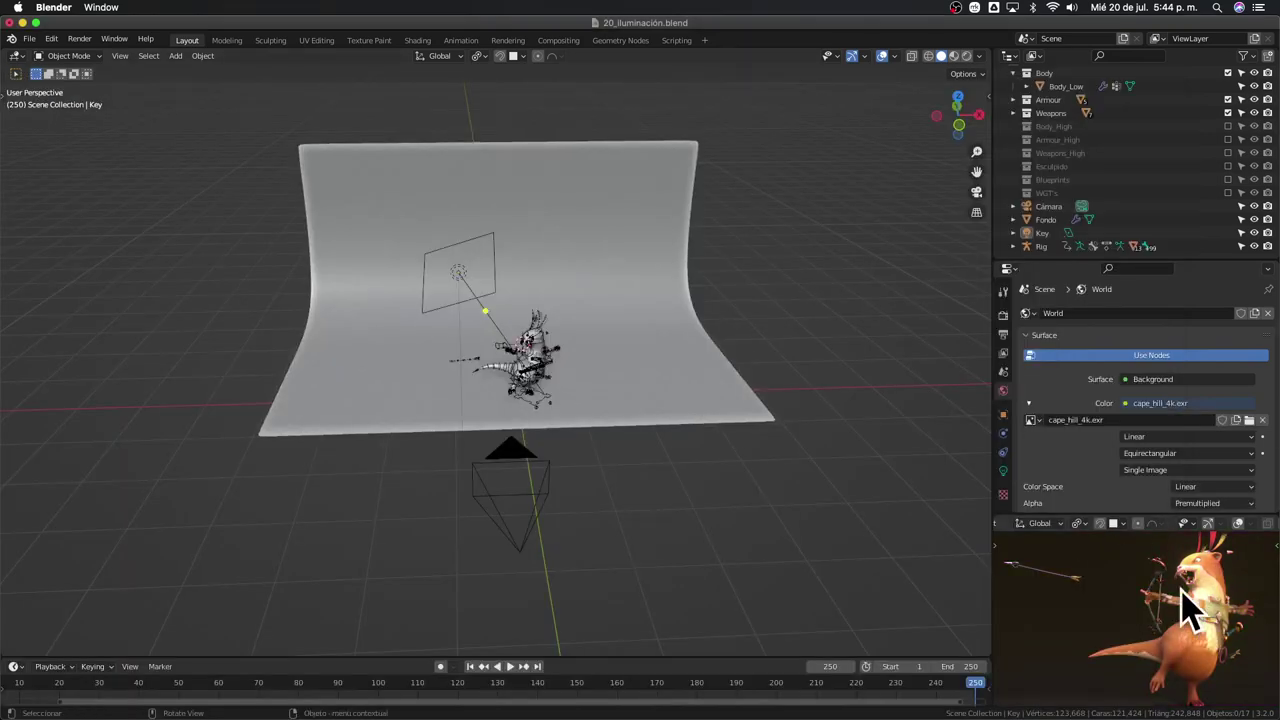
Hide the Key light and the Fondo backdrop in the Outliner
{"action": "scroll", "coordinate": [1186, 592], "scroll_direction": "down", "scroll_amount": 2}
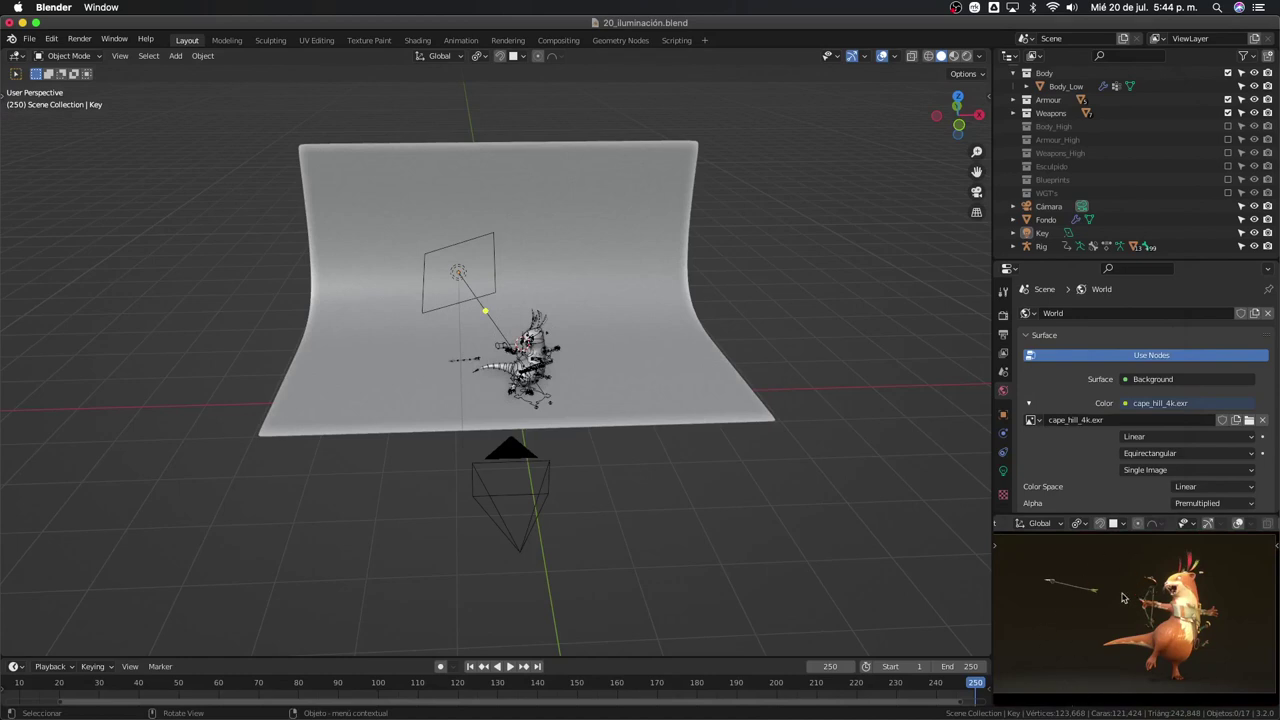
{"action": "left_click", "coordinate": [1253, 233]}
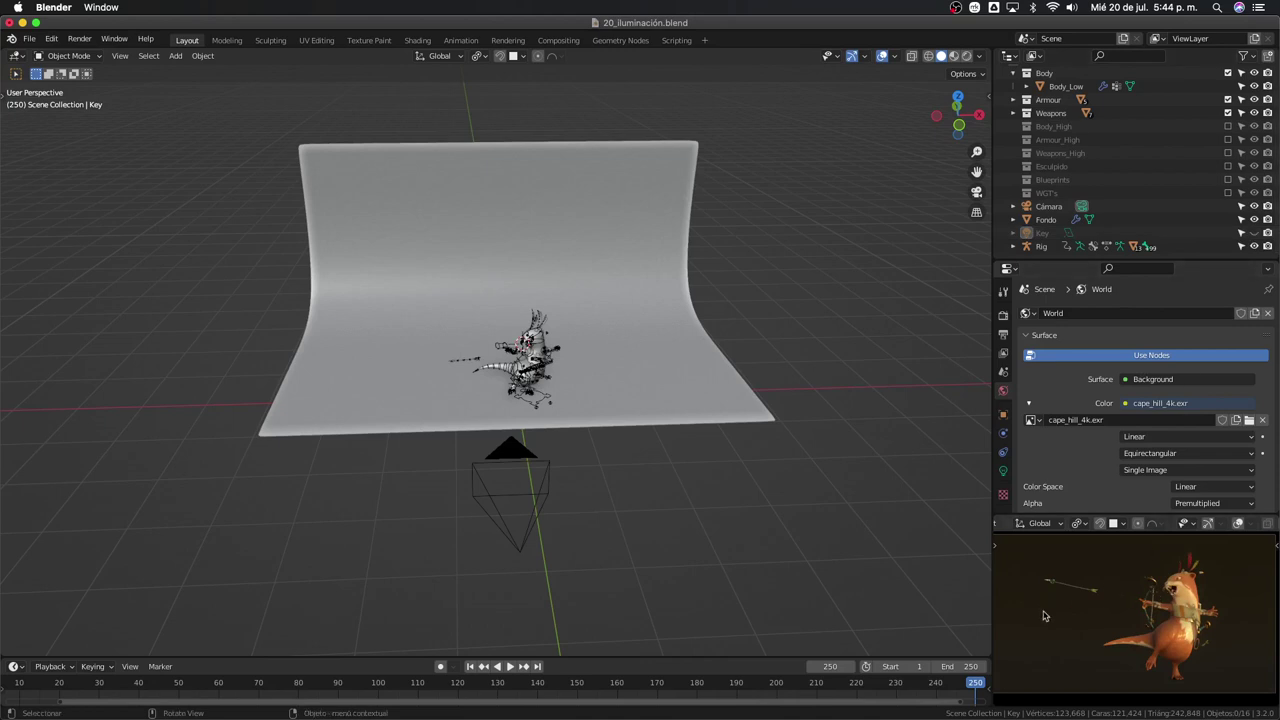
{"action": "left_click", "coordinate": [670, 378]}
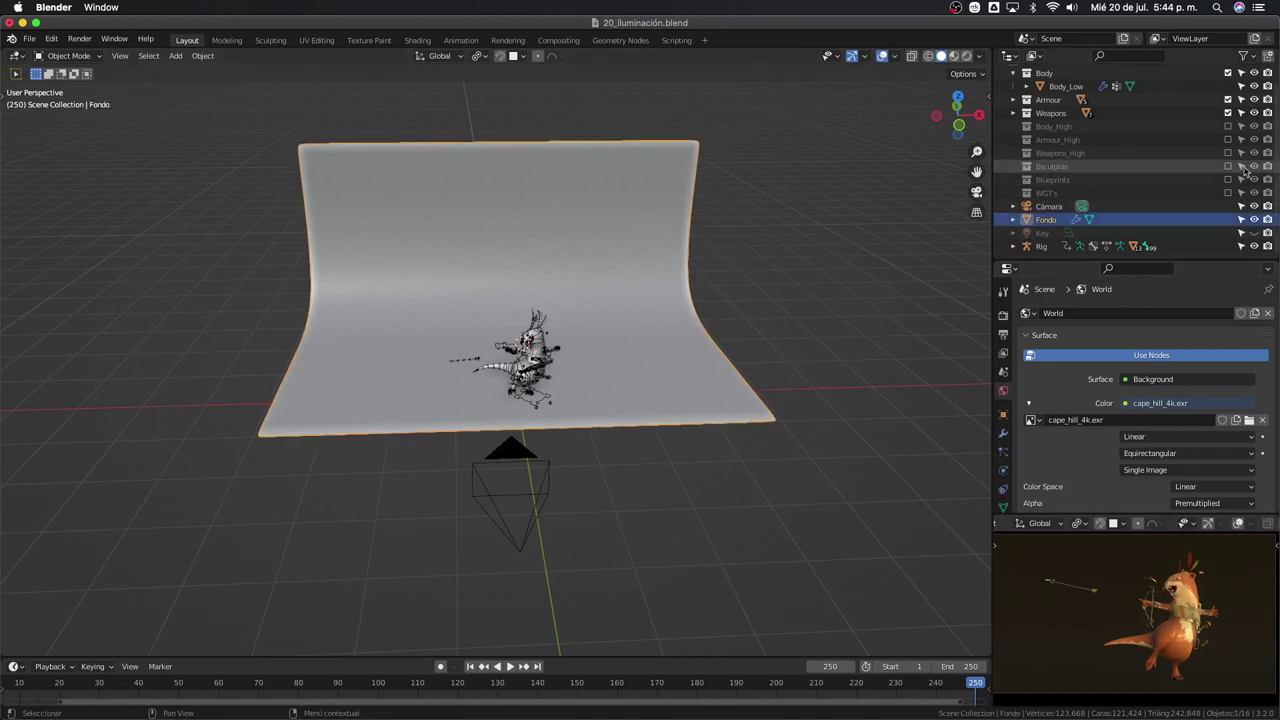
{"action": "left_click", "coordinate": [1253, 219]}
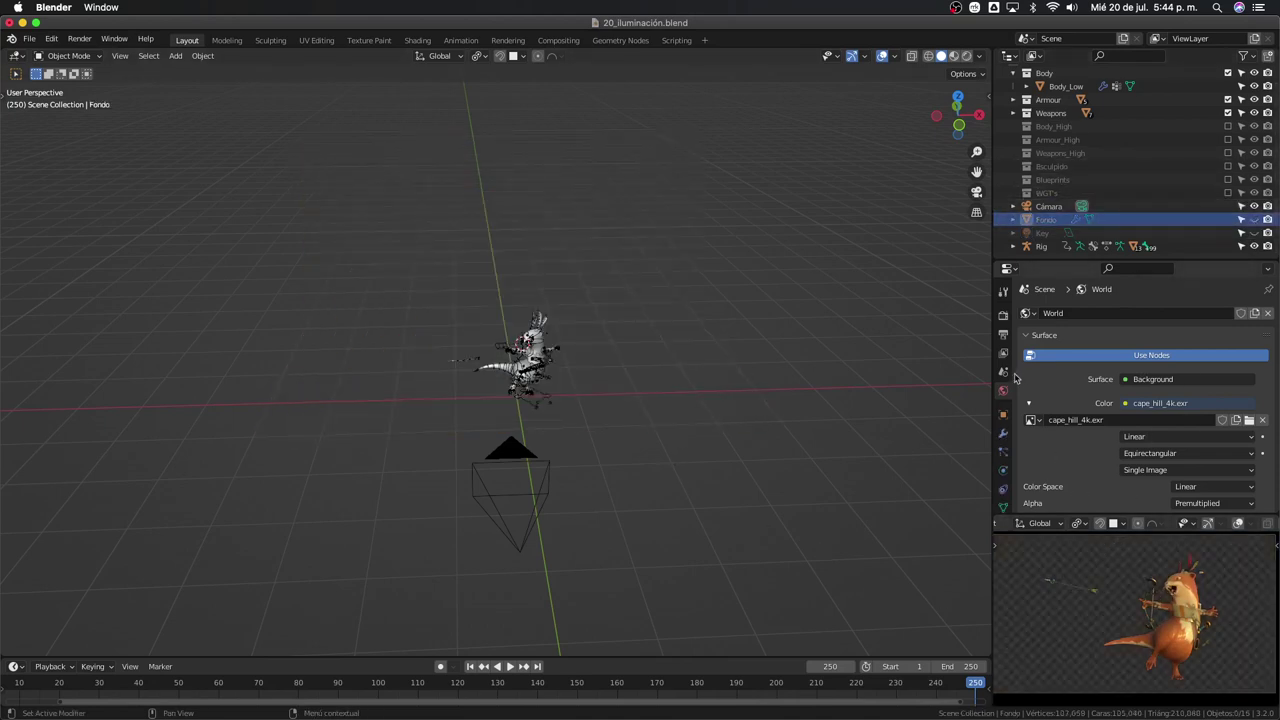
Untick Film Transparent in Render Properties so the Cape Hill HDRI shows behind the archer
{"action": "left_click", "coordinate": [1004, 314]}
{"action": "scroll", "coordinate": [1023, 467], "scroll_direction": "down", "scroll_amount": 5}
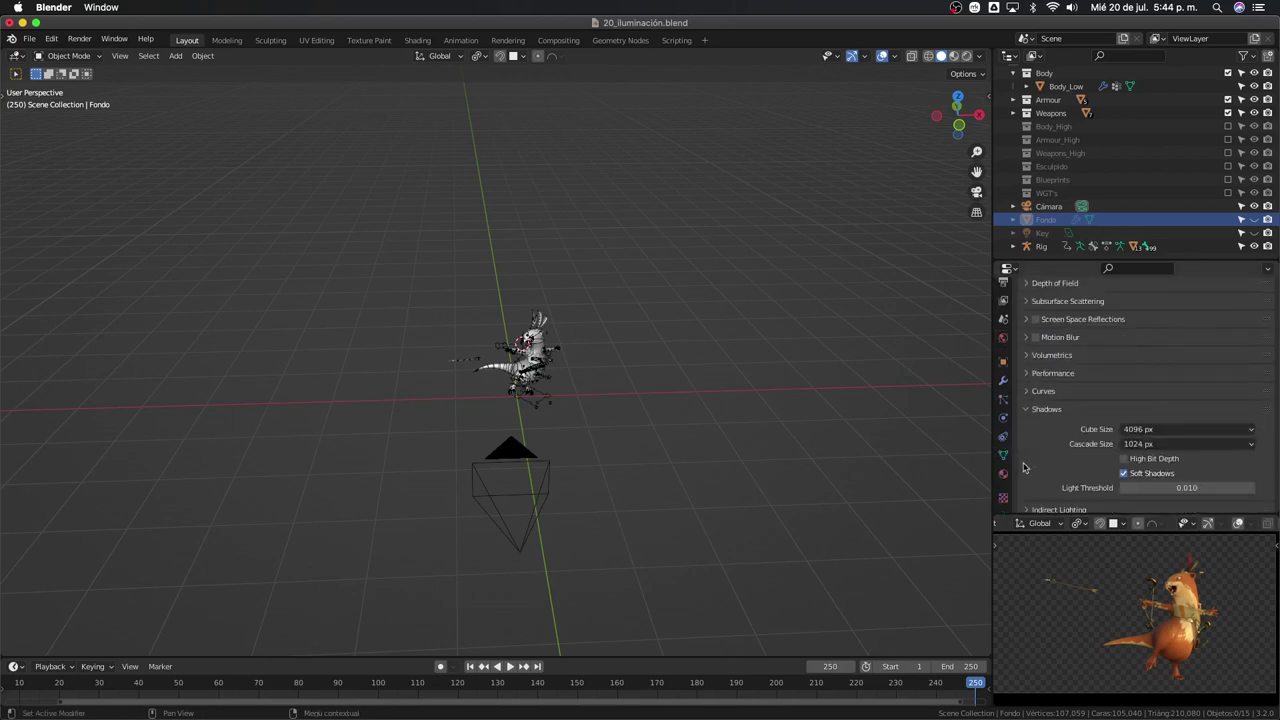
{"action": "scroll", "coordinate": [1004, 345], "scroll_direction": "up", "scroll_amount": 2}
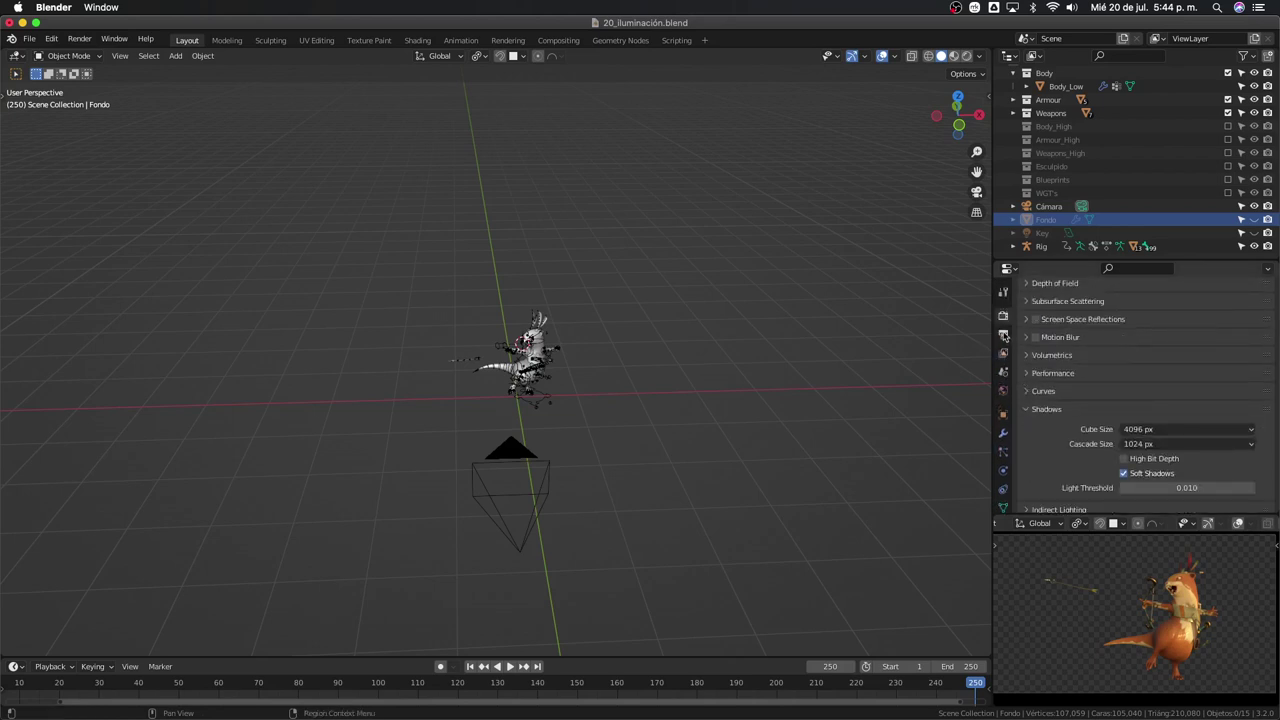
{"action": "left_click", "coordinate": [1005, 337]}
{"action": "scroll", "coordinate": [1034, 428], "scroll_direction": "down", "scroll_amount": 2}
{"action": "scroll", "coordinate": [1034, 428], "scroll_direction": "up", "scroll_amount": 3}
{"action": "scroll", "coordinate": [1034, 428], "scroll_direction": "up", "scroll_amount": 3}
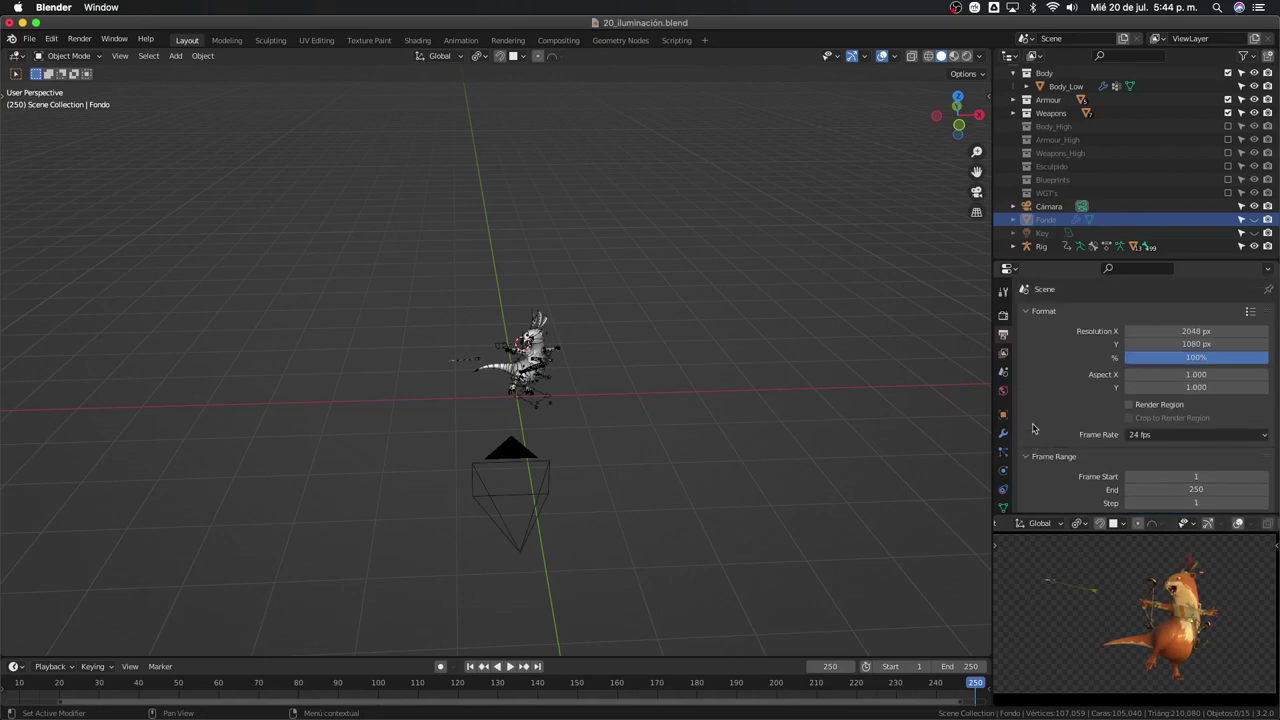
{"action": "left_click", "coordinate": [1004, 314]}
{"action": "scroll", "coordinate": [1021, 444], "scroll_direction": "down", "scroll_amount": 5}
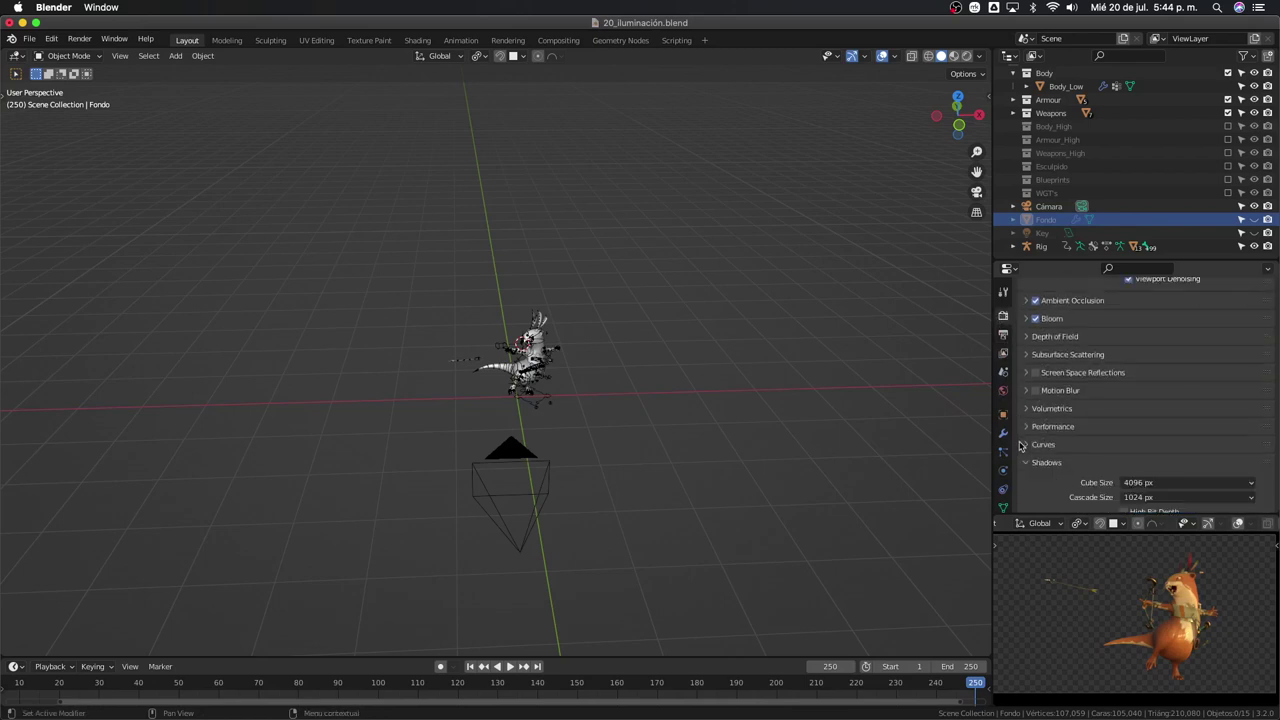
{"action": "scroll", "coordinate": [1021, 444], "scroll_direction": "down", "scroll_amount": 1}
{"action": "scroll", "coordinate": [1022, 448], "scroll_direction": "down", "scroll_amount": 1}
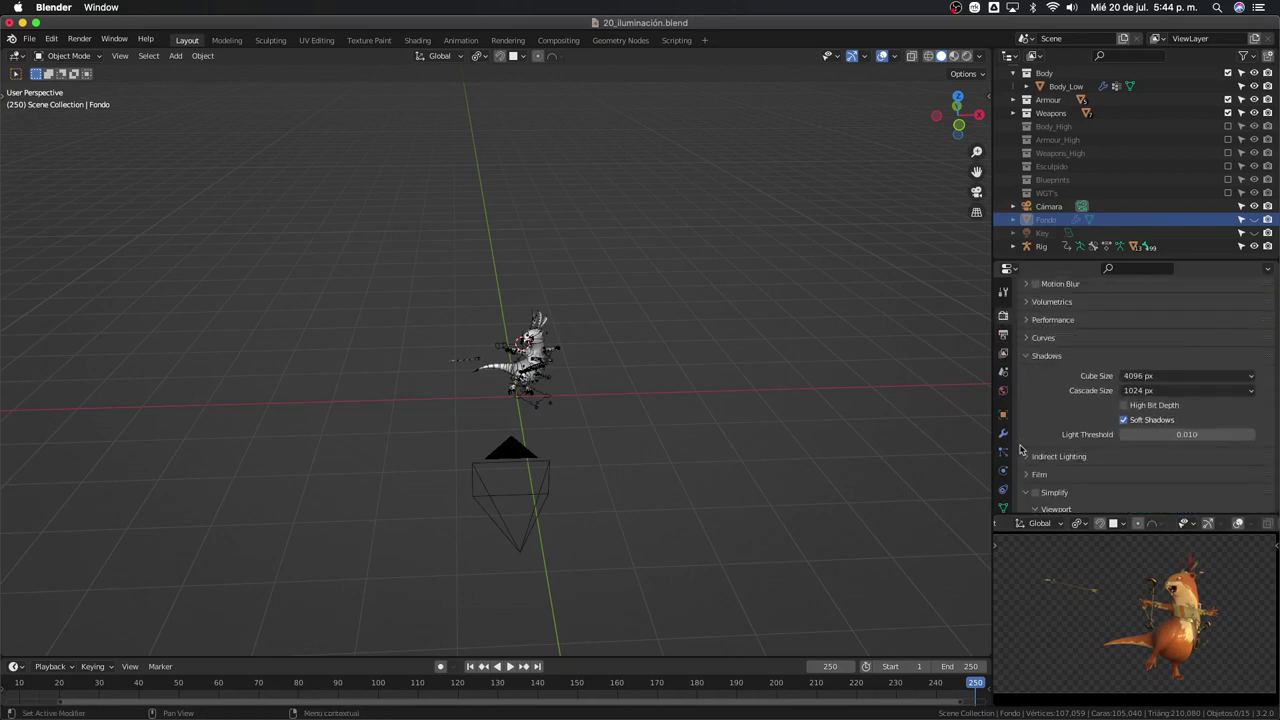
{"action": "scroll", "coordinate": [1023, 450], "scroll_direction": "down", "scroll_amount": 1}
{"action": "scroll", "coordinate": [1024, 452], "scroll_direction": "down", "scroll_amount": 2}
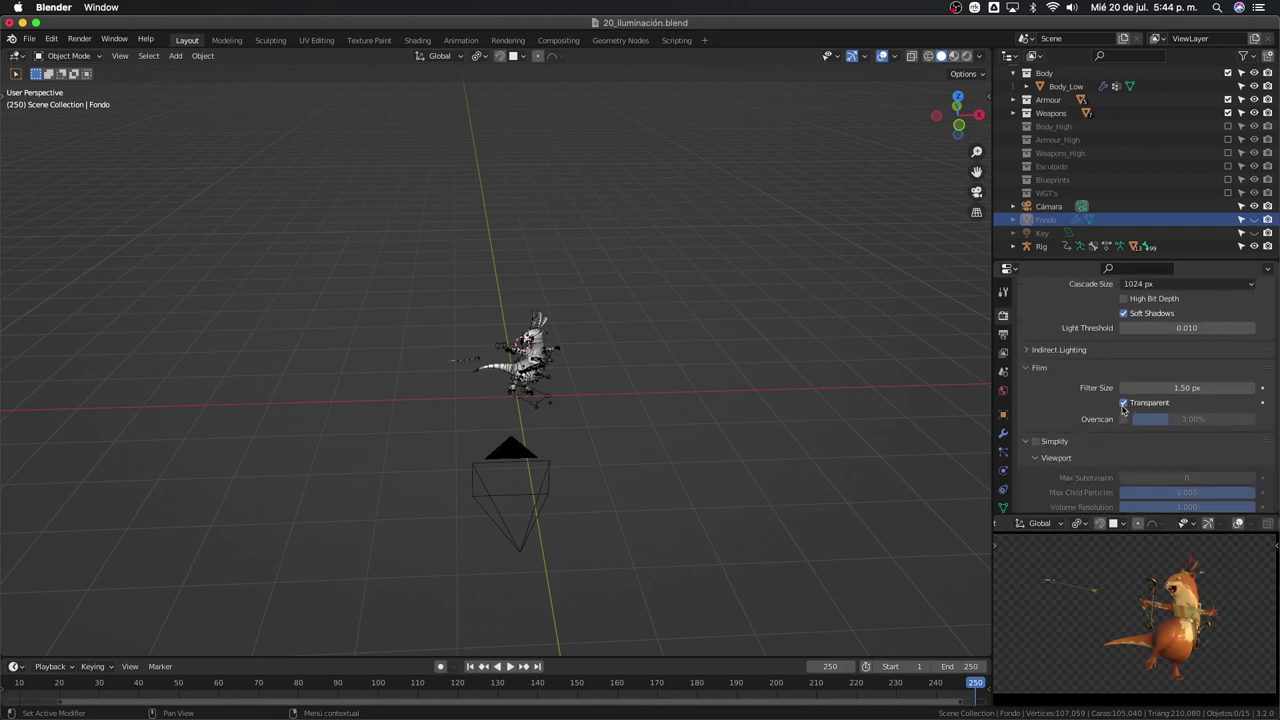
{"action": "left_click", "coordinate": [1123, 402]}
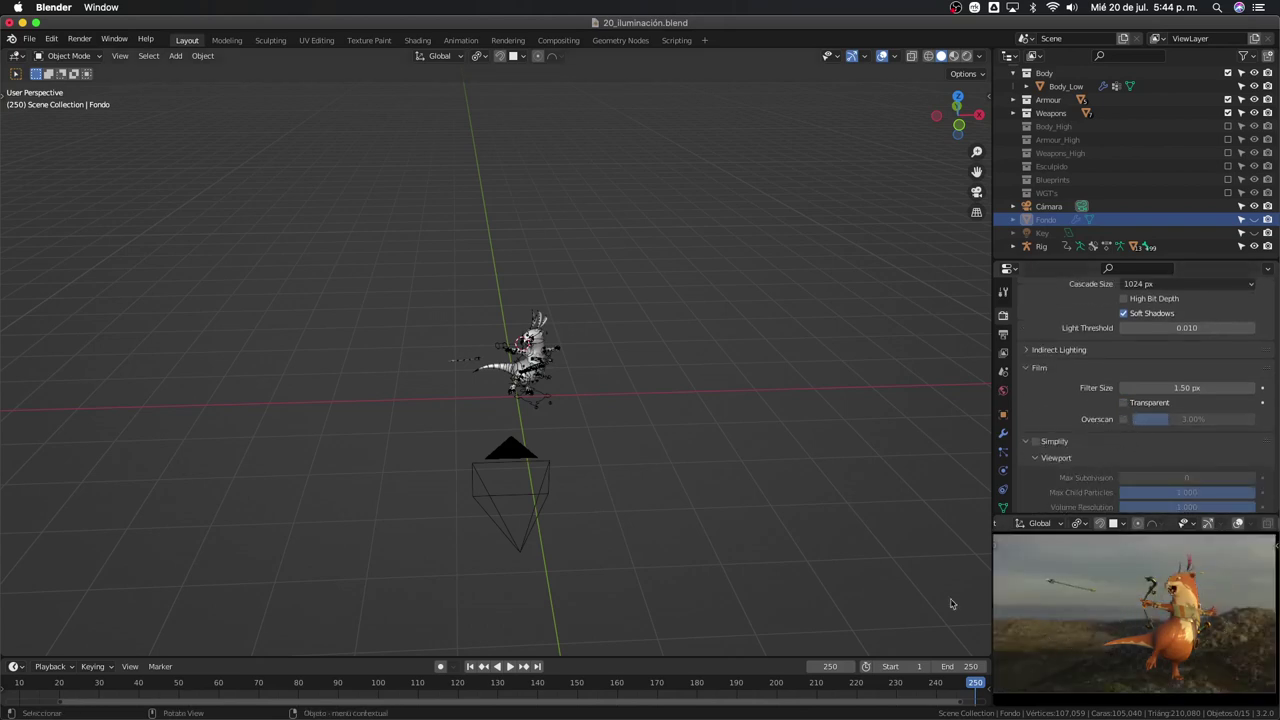
Switch the viewport to Rendered shading and look through the scene camera
{"action": "left_click", "coordinate": [966, 56]}
{"action": "mouse_move", "coordinate": [603, 344]}
{"action": "middle_mouse_down"}
{"action": "mouse_move", "coordinate": [369, 369]}
{"action": "mouse_move", "coordinate": [553, 402]}
{"action": "mouse_move", "coordinate": [506, 360]}
{"action": "middle_mouse_up"}
{"action": "scroll", "coordinate": [460, 385], "scroll_direction": "up", "scroll_amount": 5}
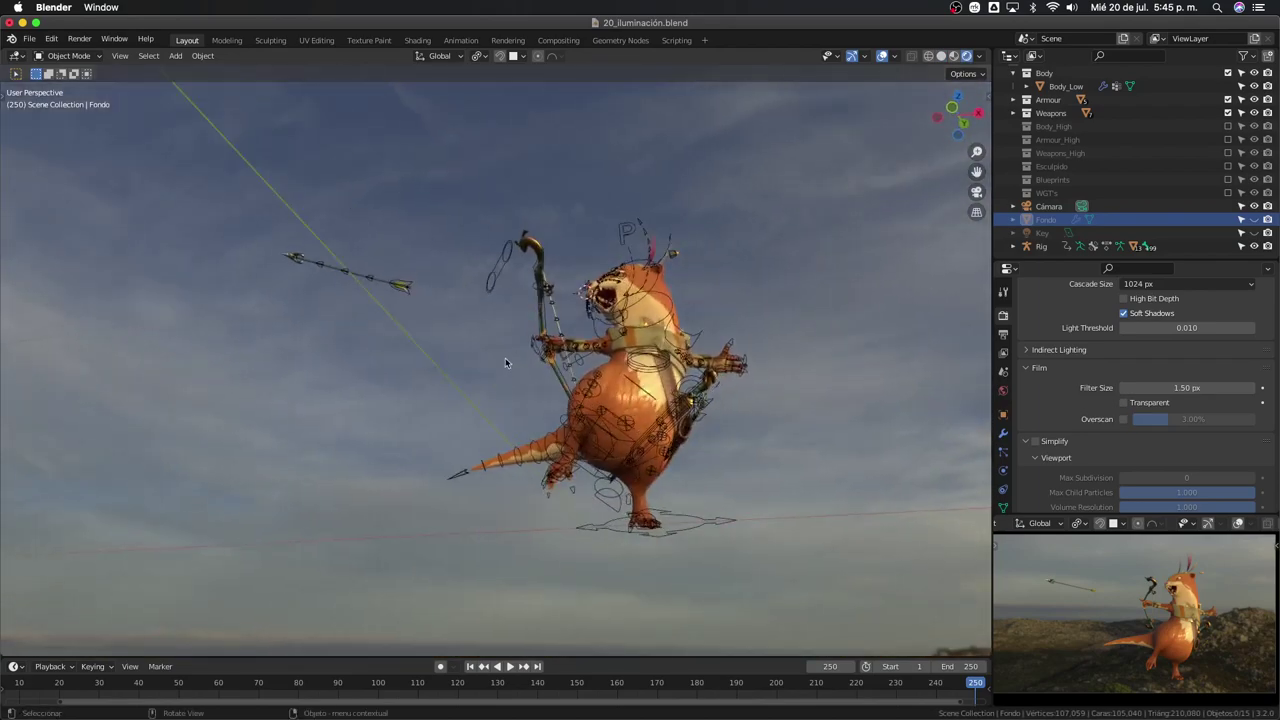
{"action": "key", "text": "KP_0"}
Fit the camera frame to the viewport, then split the viewport into two stacked areas
{"action": "scroll", "coordinate": [556, 403], "scroll_direction": "down", "scroll_amount": 3}
{"action": "scroll", "coordinate": [560, 401], "scroll_direction": "up", "scroll_amount": 4}
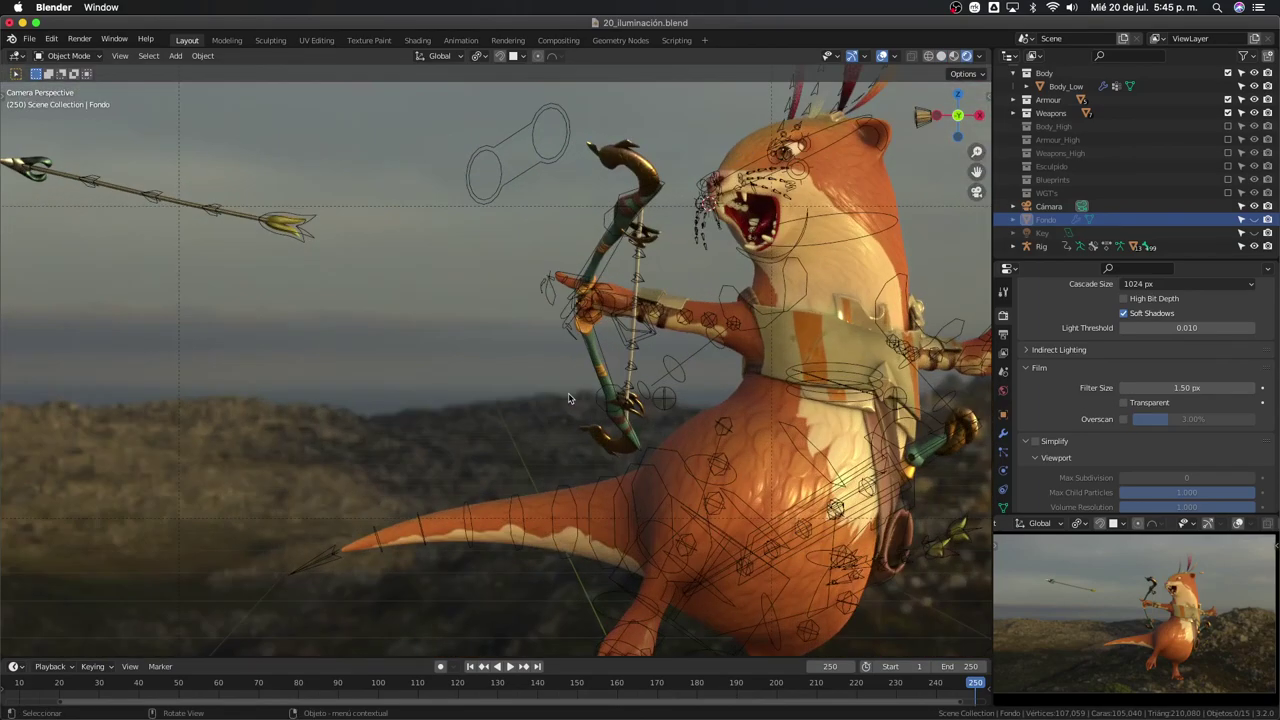
{"action": "scroll", "coordinate": [566, 399], "scroll_direction": "down", "scroll_amount": 1}
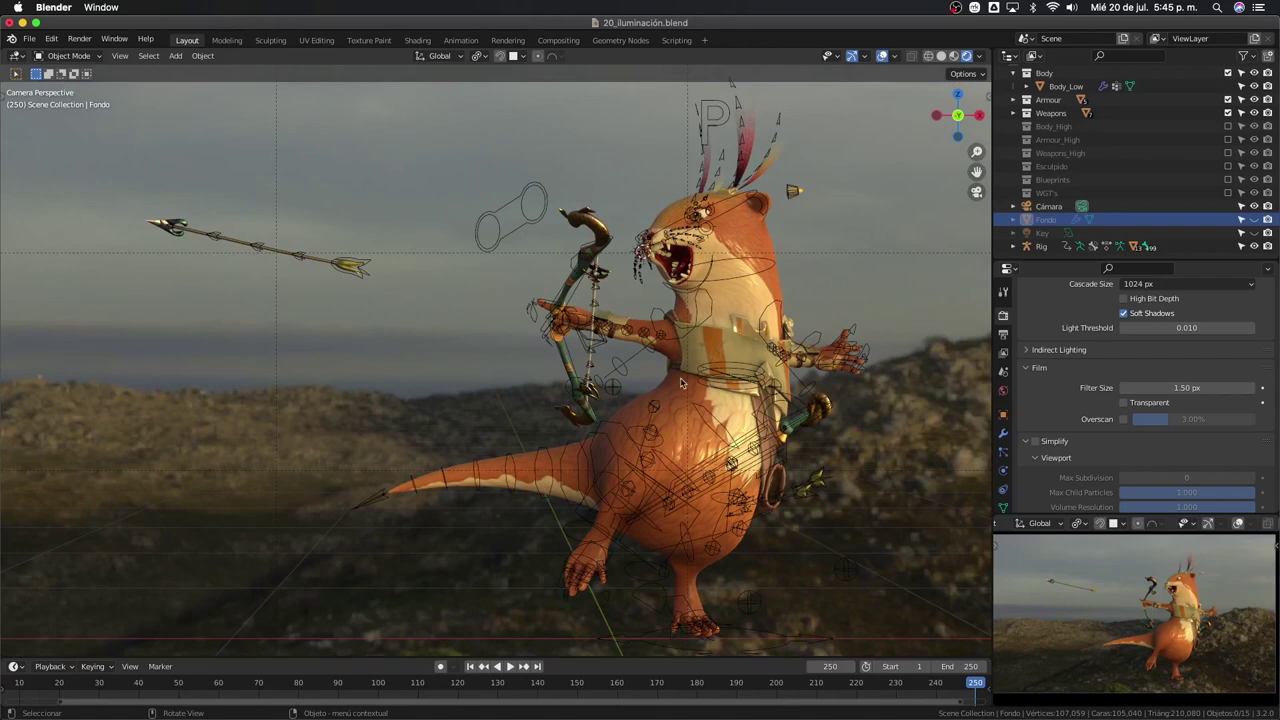
{"action": "scroll", "coordinate": [680, 377], "scroll_direction": "down", "scroll_amount": 3}
{"action": "mouse_move", "coordinate": [680, 377]}
{"action": "middle_mouse_down"}
{"action": "mouse_move", "coordinate": [800, 379]}
{"action": "mouse_move", "coordinate": [851, 397]}
{"action": "middle_mouse_up"}
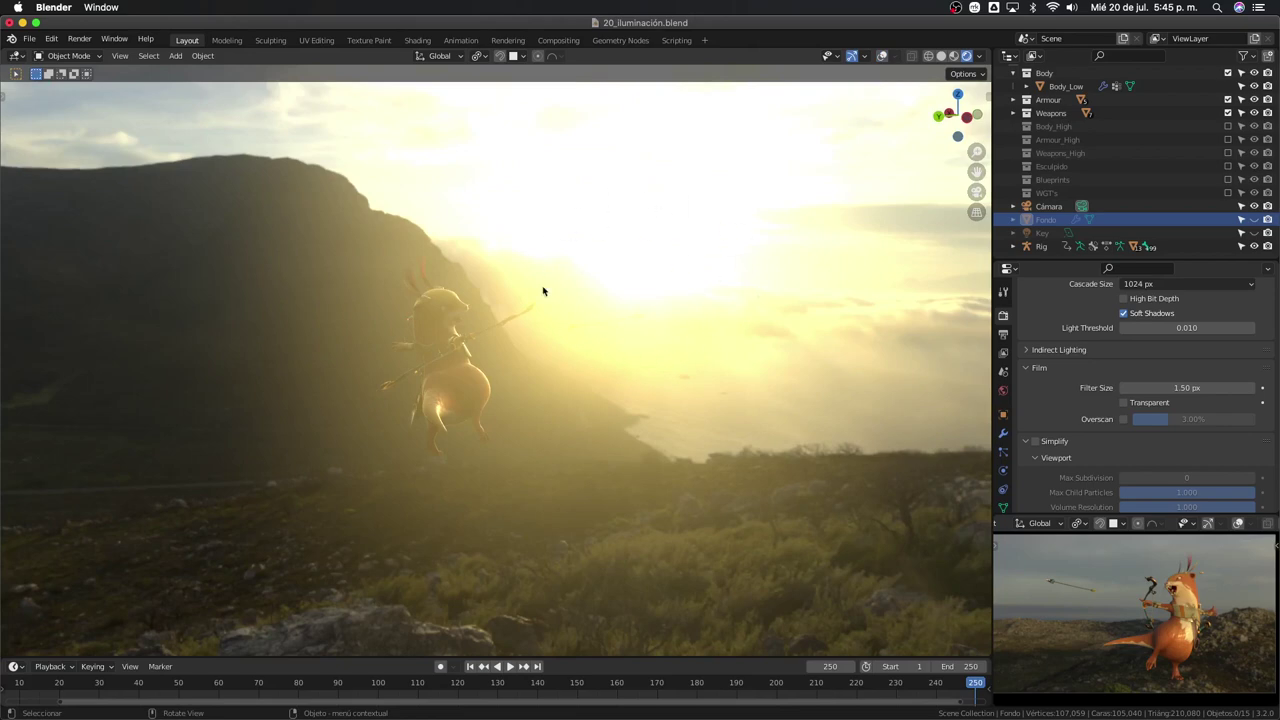
{"action": "mouse_move", "coordinate": [649, 328]}
{"action": "middle_mouse_down"}
{"action": "mouse_move", "coordinate": [580, 354]}
{"action": "mouse_move", "coordinate": [437, 360]}
{"action": "mouse_move", "coordinate": [485, 380]}
{"action": "middle_mouse_up"}
{"action": "key", "text": "KP_0"}
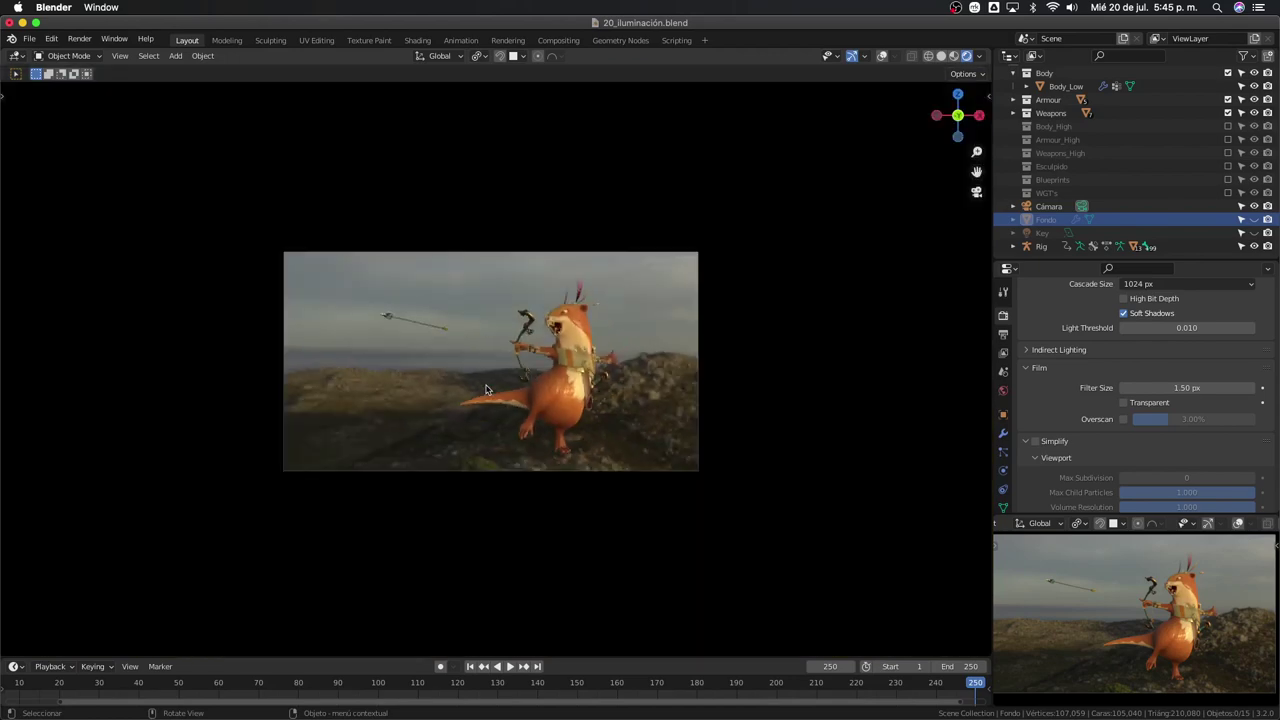
{"action": "key", "text": "Home"}
{"action": "scroll", "coordinate": [503, 418], "scroll_direction": "down", "scroll_amount": 3}
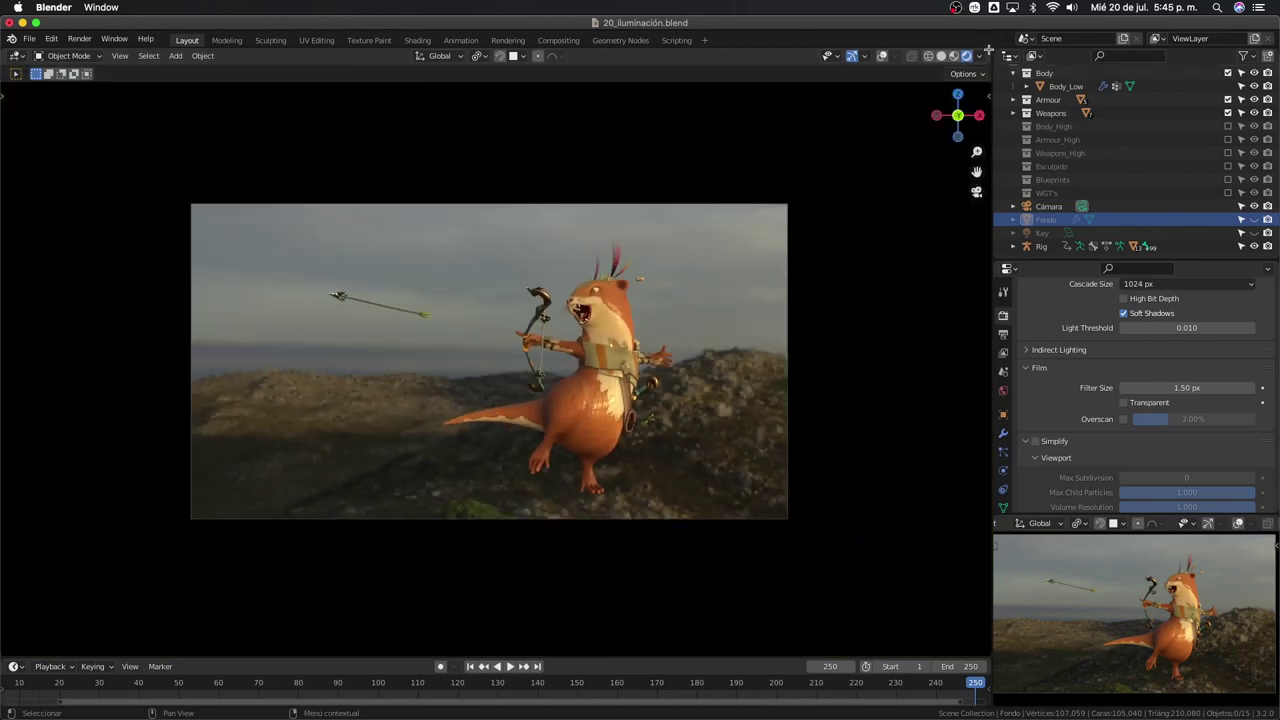
{"action": "left_click_drag", "start_coordinate": [988, 49], "coordinate": [417, 458]}
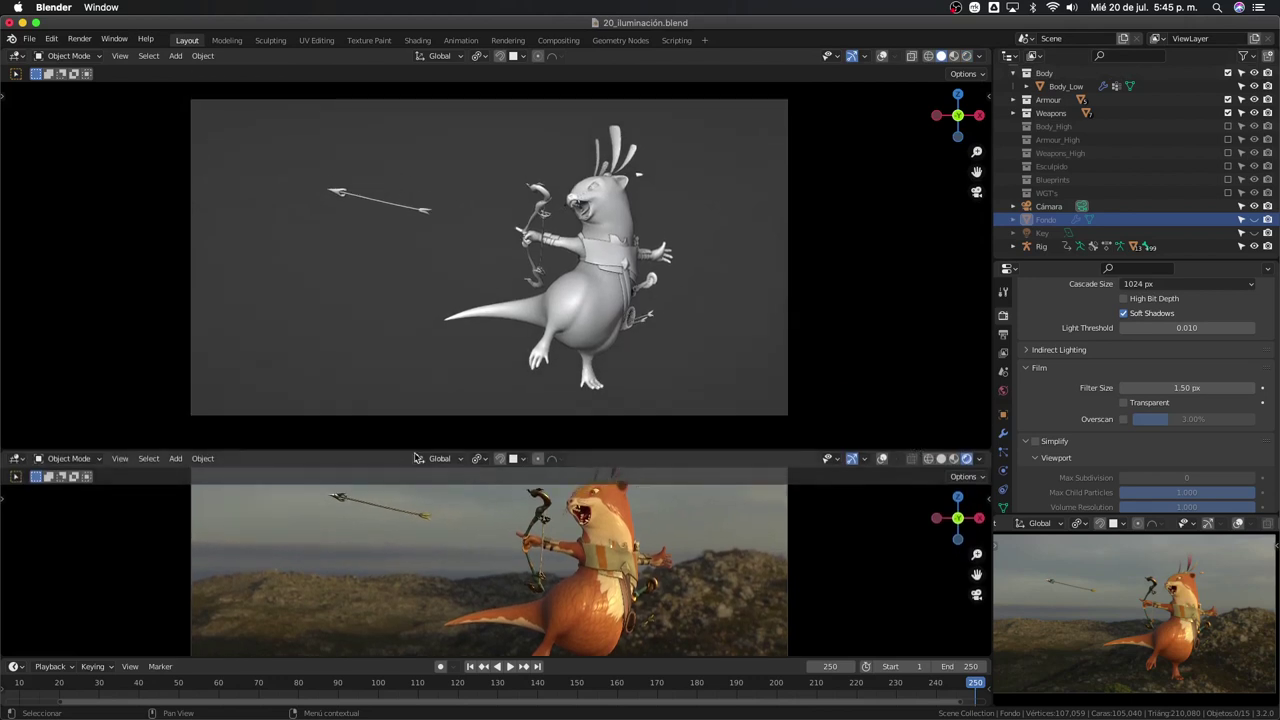
Render the top view and show the World shader nodes in a lower Shader Editor
{"action": "left_click", "coordinate": [965, 56]}
{"action": "left_click", "coordinate": [15, 459]}
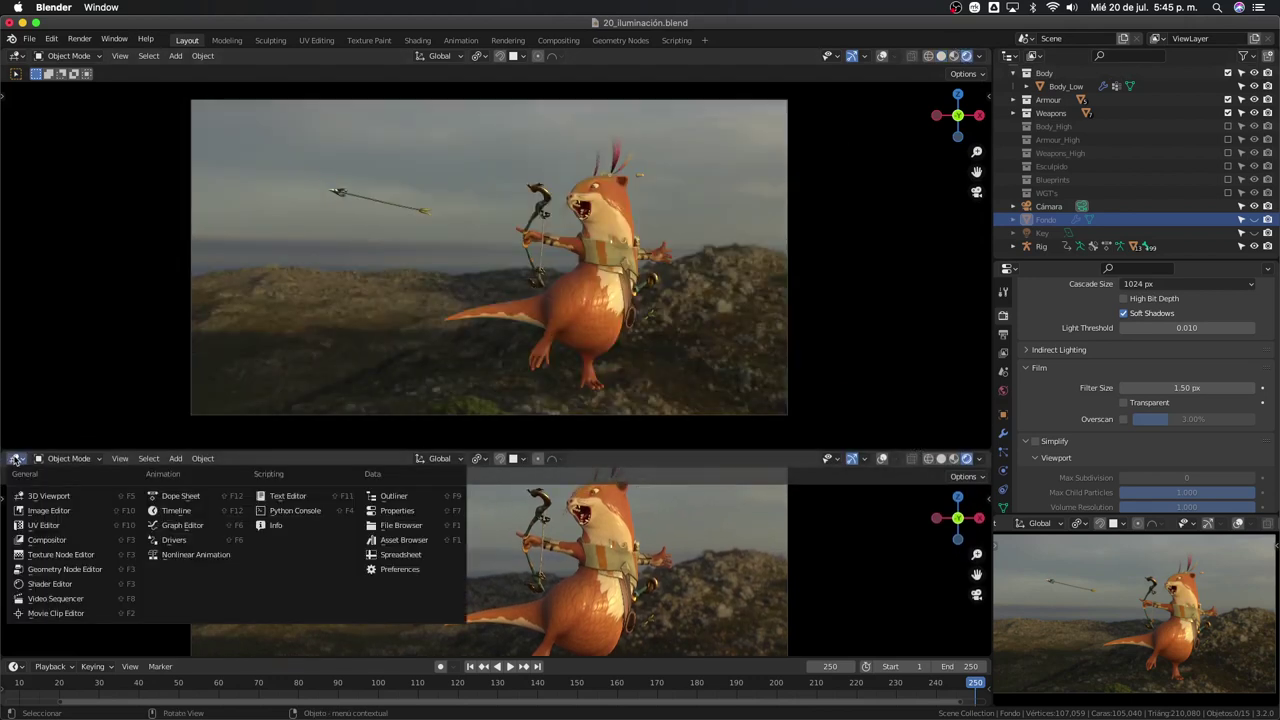
{"action": "left_click", "coordinate": [49, 584]}
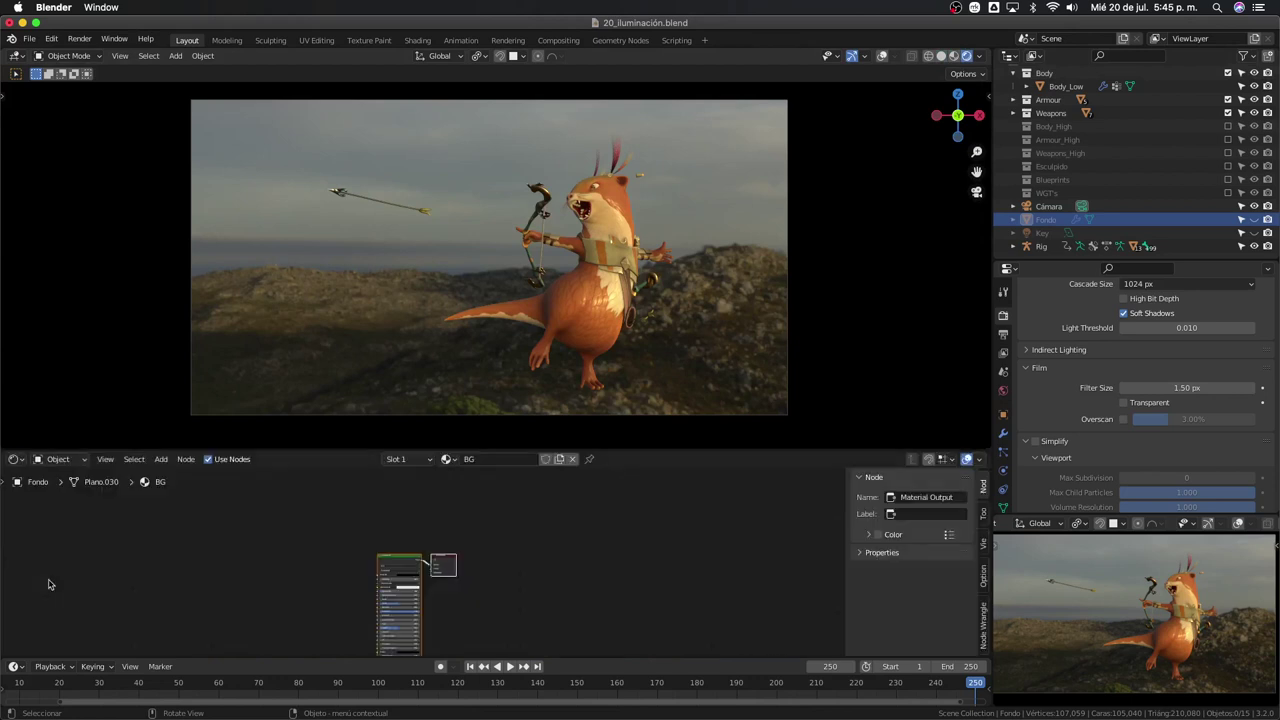
{"action": "middle_click_drag", "start_coordinate": [345, 567], "coordinate": [405, 500]}
{"action": "scroll", "coordinate": [405, 500], "scroll_direction": "up", "scroll_amount": 2}
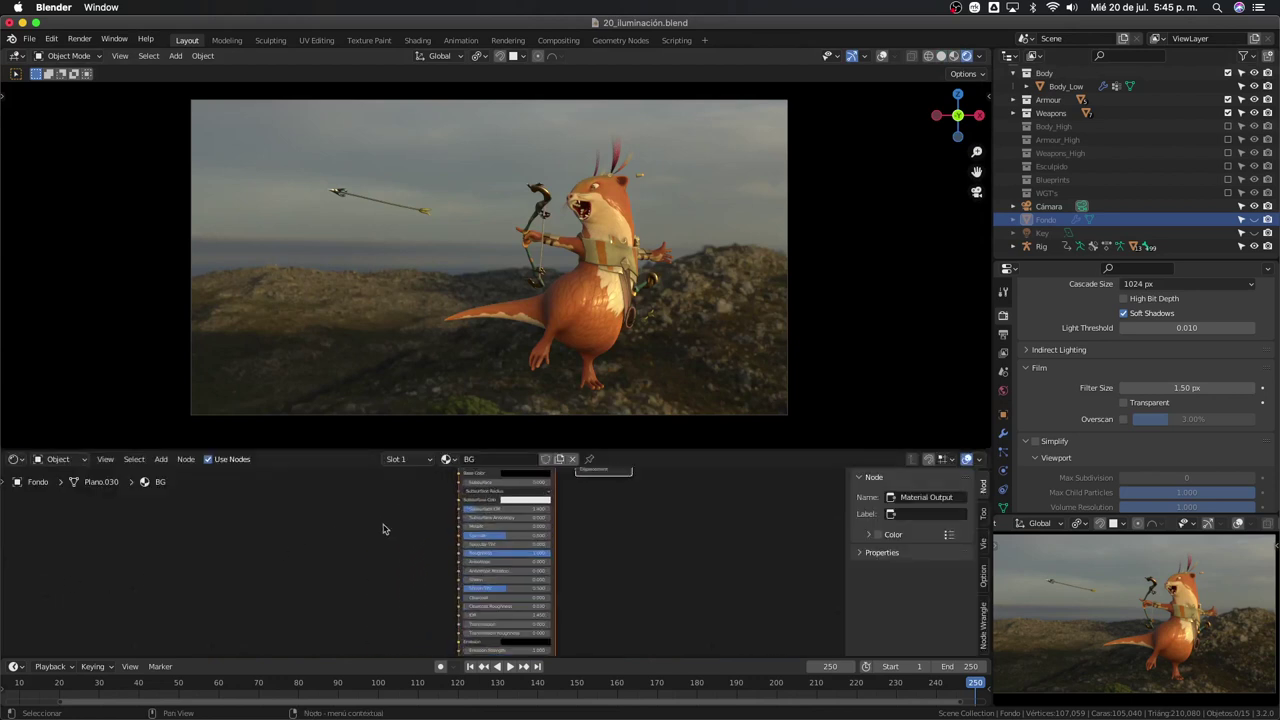
{"action": "left_click", "coordinate": [50, 461]}
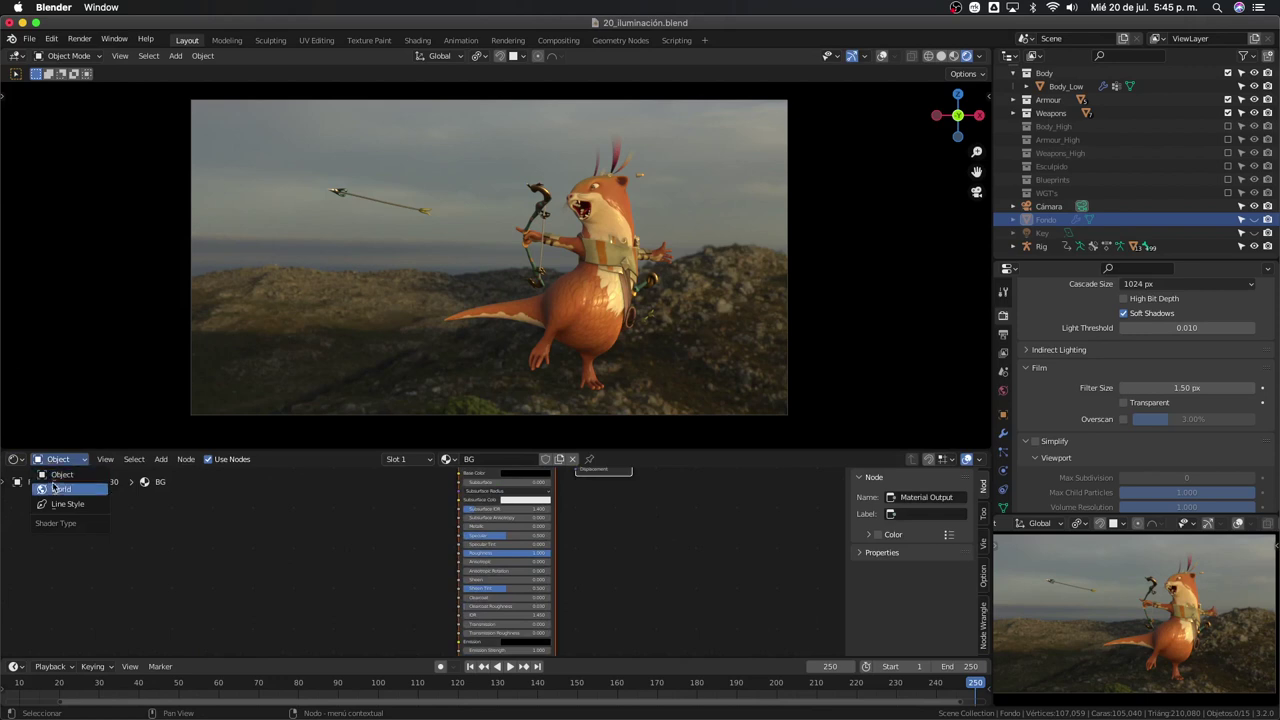
{"action": "left_click", "coordinate": [55, 489]}
{"action": "key", "text": "Home"}
{"action": "scroll", "coordinate": [283, 628], "scroll_direction": "down", "scroll_amount": 1}
{"action": "mouse_move", "coordinate": [283, 628]}
{"action": "middle_mouse_down"}
{"action": "mouse_move", "coordinate": [294, 526]}
{"action": "mouse_move", "coordinate": [300, 558]}
{"action": "middle_mouse_up"}
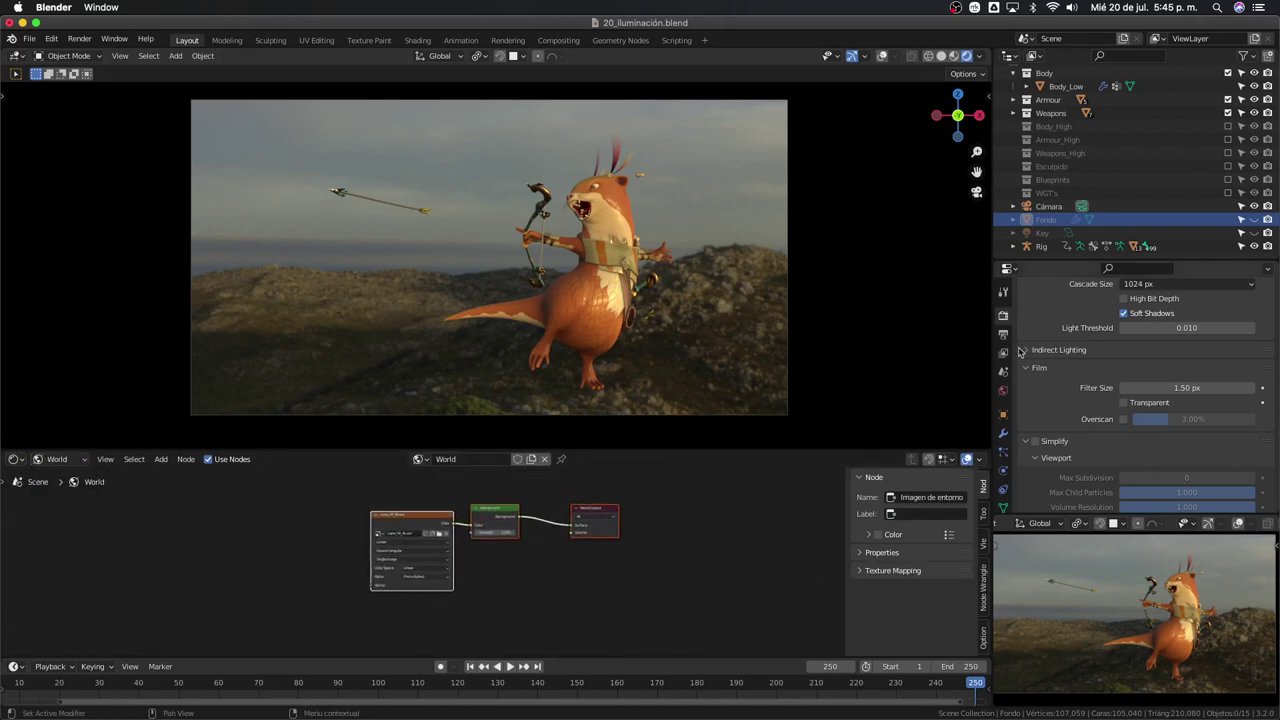
{"action": "left_click", "coordinate": [1003, 390]}
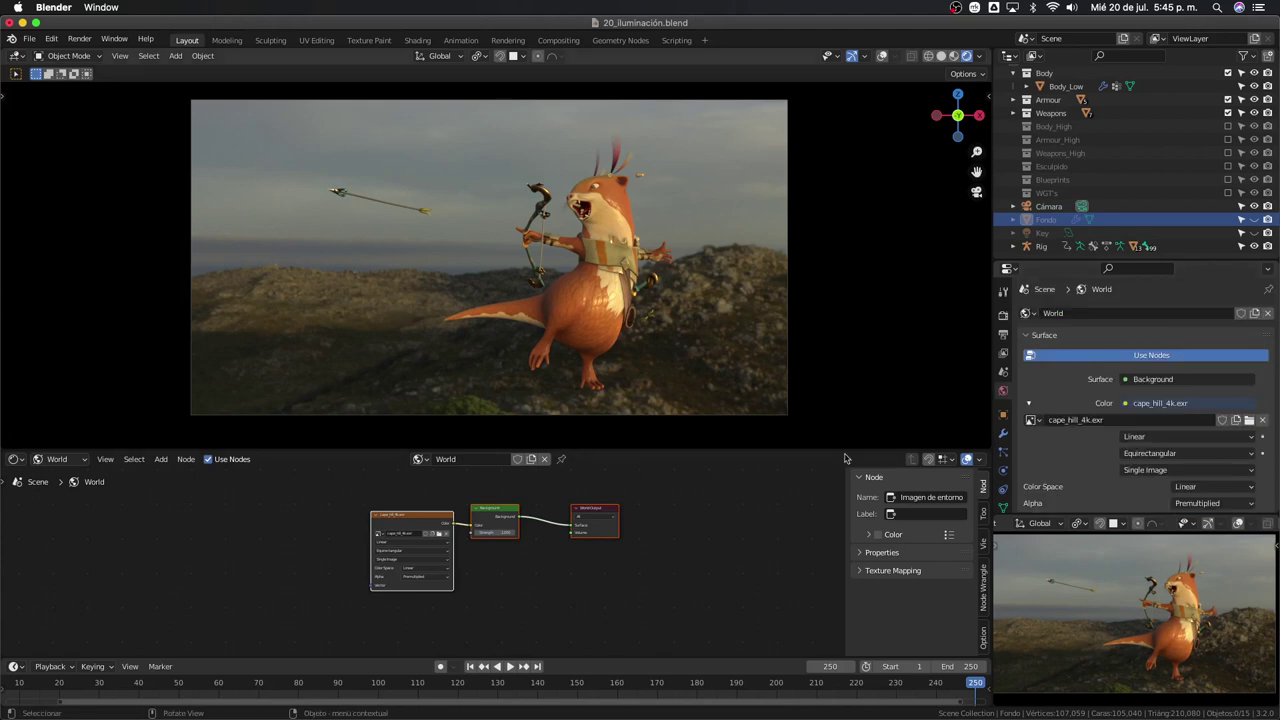
Tidy the World nodes and add Mapping and Texture Coordinate nodes to the cape_hill_4k.exr texture
{"action": "left_click_drag", "start_coordinate": [716, 573], "coordinate": [507, 515]}
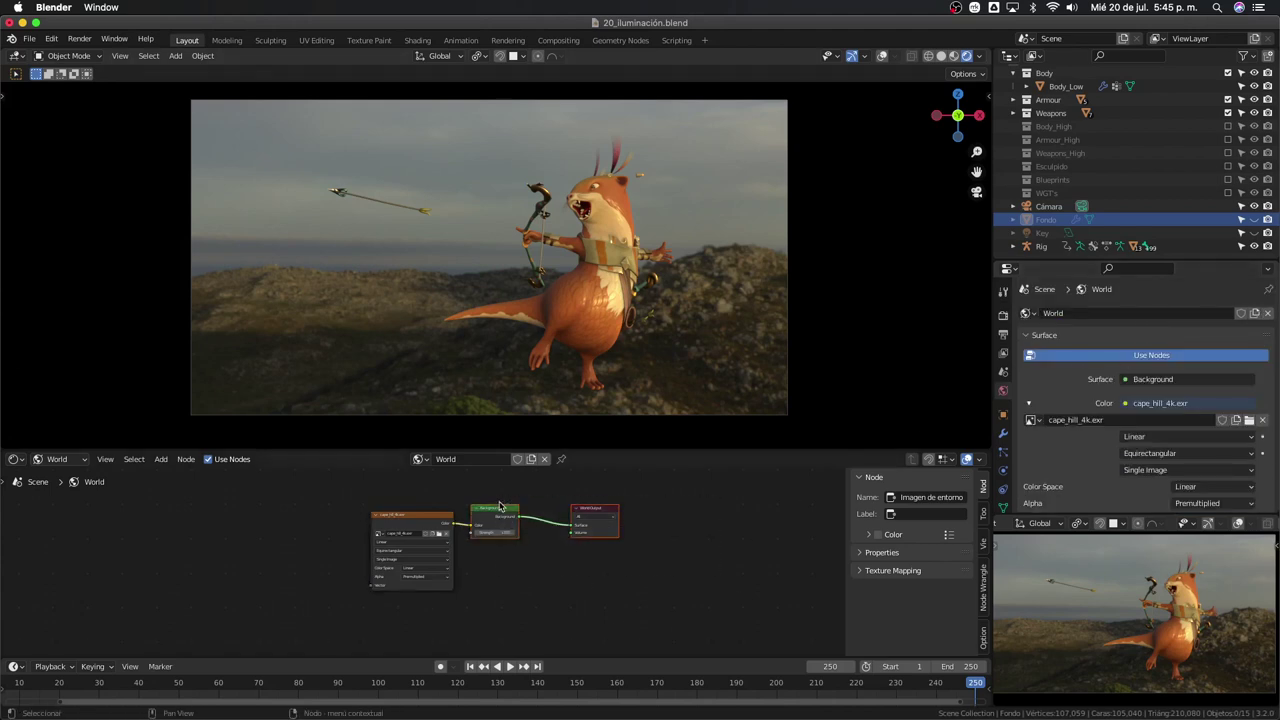
{"action": "key", "text": "g"}
{"action": "left_click", "coordinate": [593, 507]}
{"action": "left_click_drag", "start_coordinate": [593, 507], "coordinate": [574, 497]}
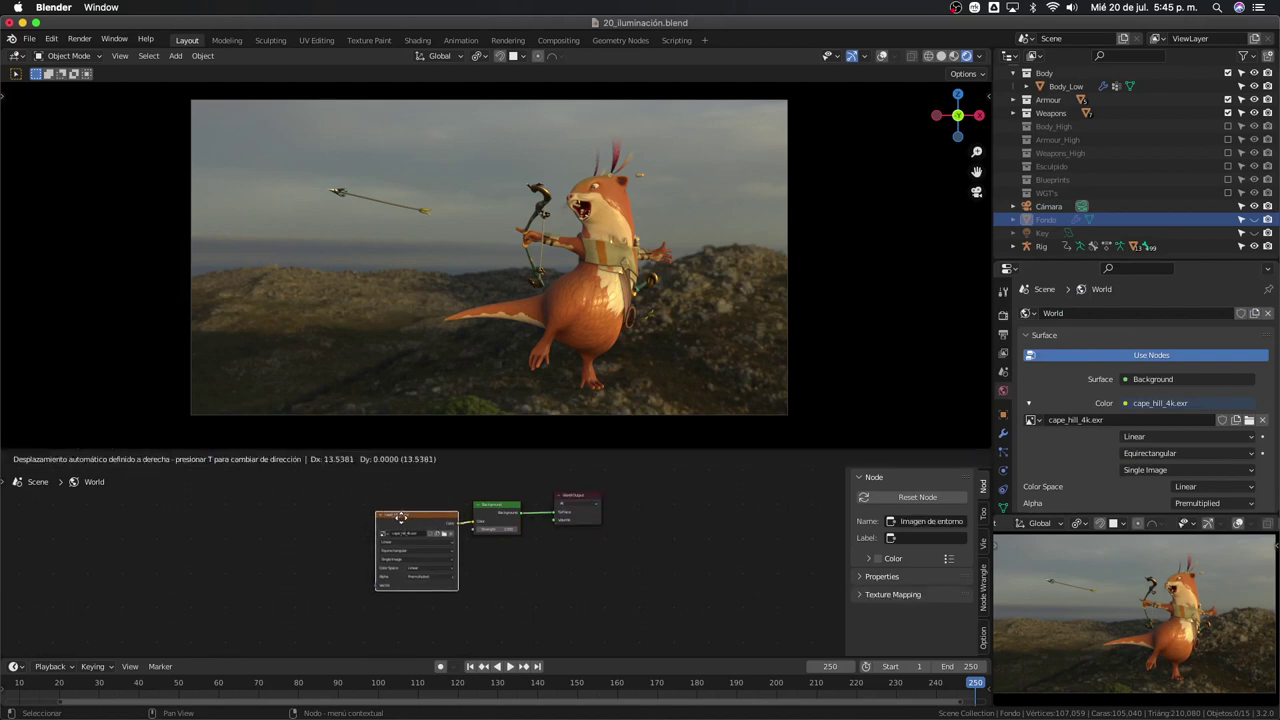
{"action": "left_click_drag", "start_coordinate": [393, 524], "coordinate": [386, 520]}
{"action": "key", "text": "ctrl"}
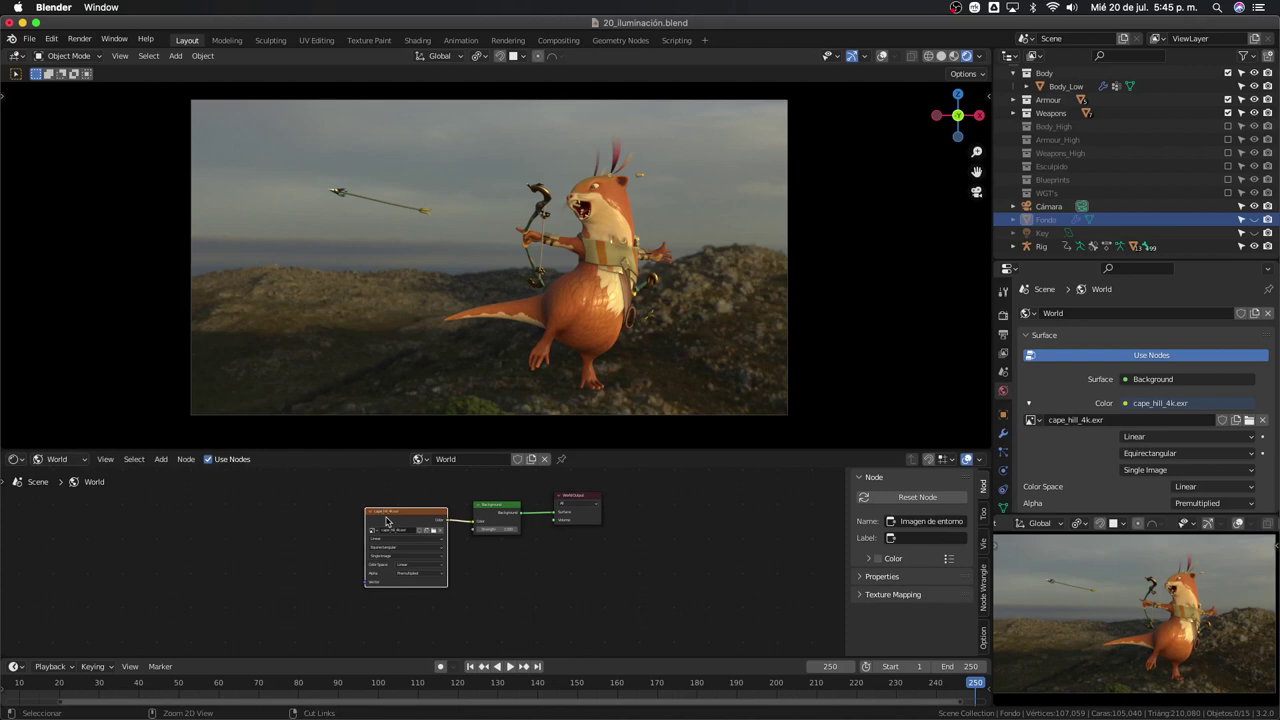
{"action": "key", "text": "ctrl+t"}
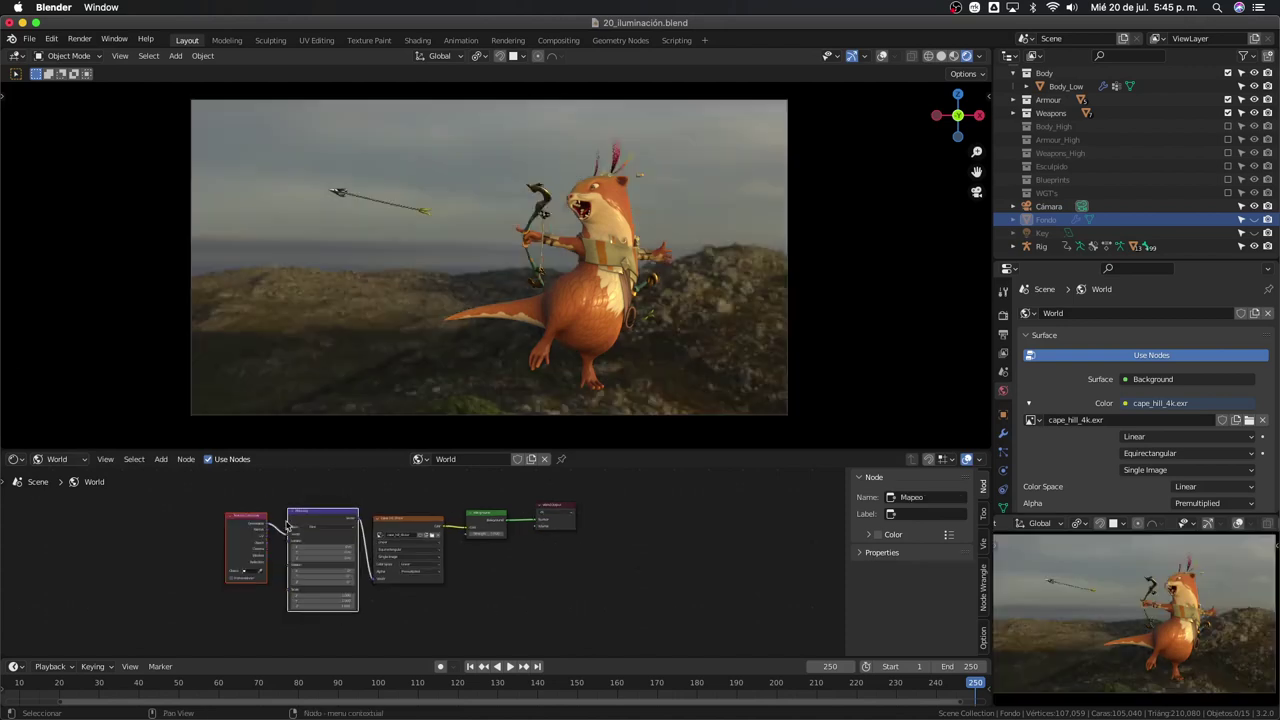
{"action": "scroll", "coordinate": [110, 212], "scroll_direction": "up", "scroll_amount": 1}
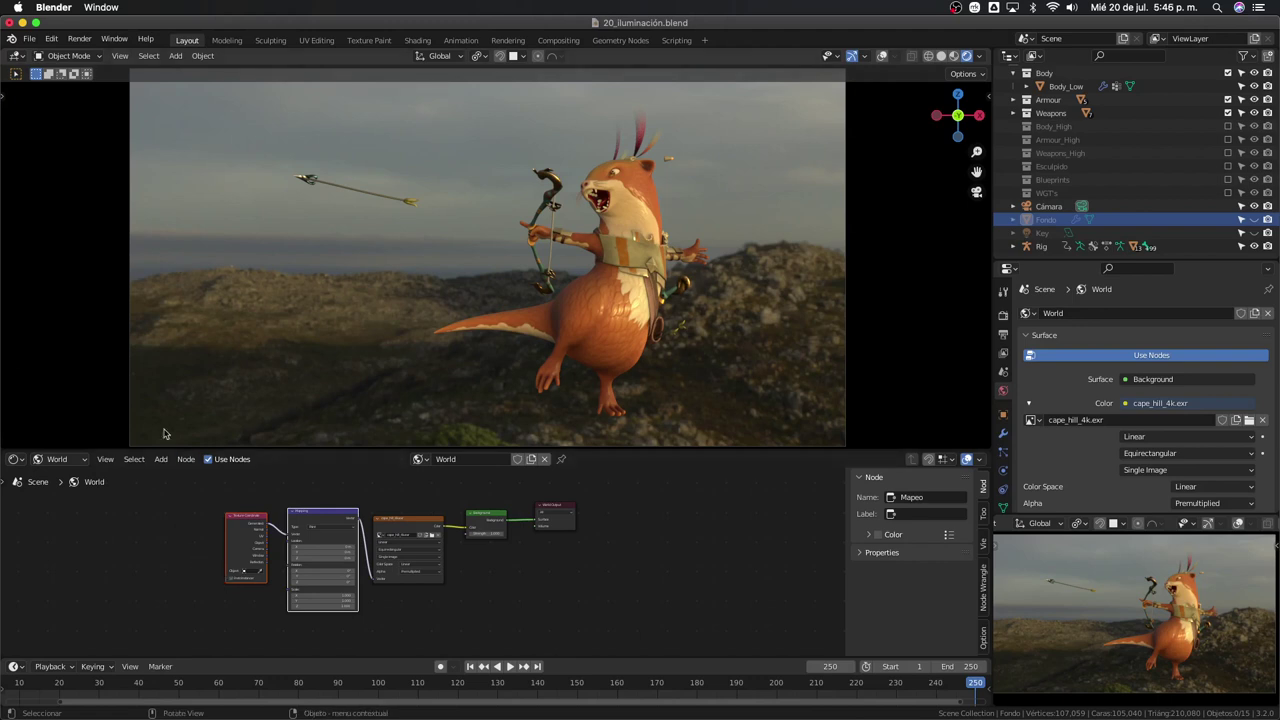
{"action": "left_click", "coordinate": [50, 38]}
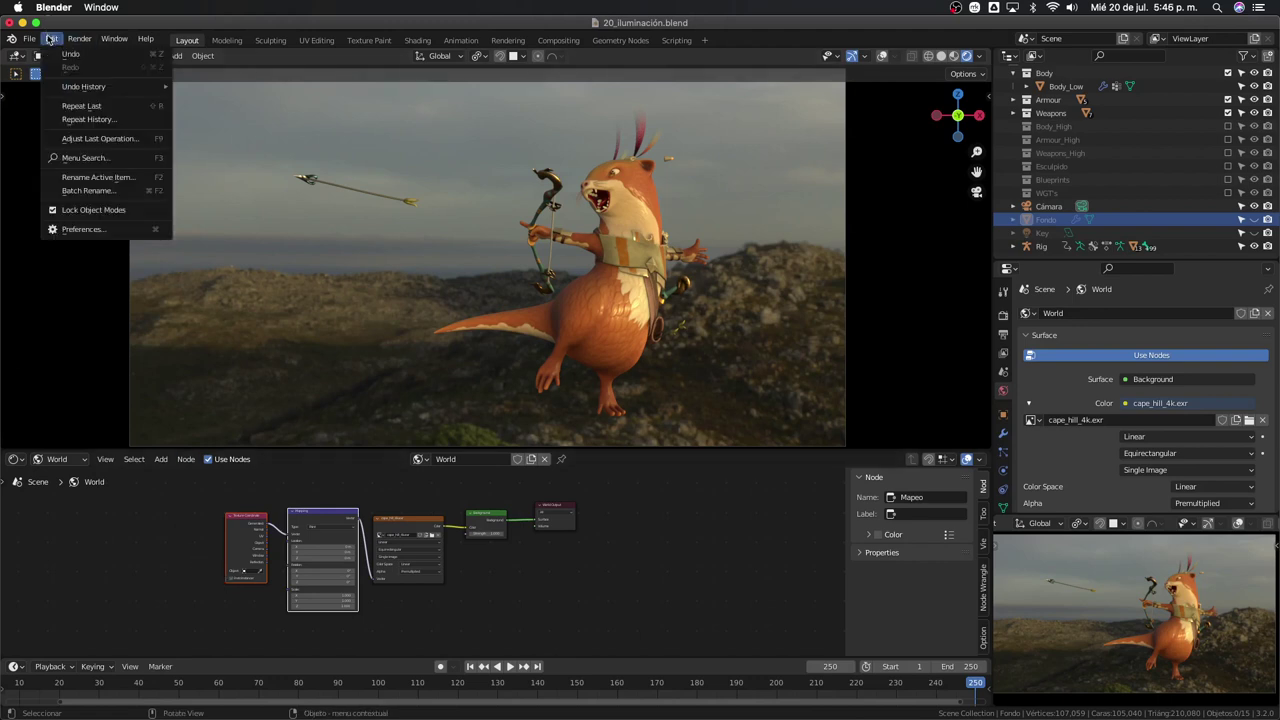
{"action": "left_click", "coordinate": [97, 229]}
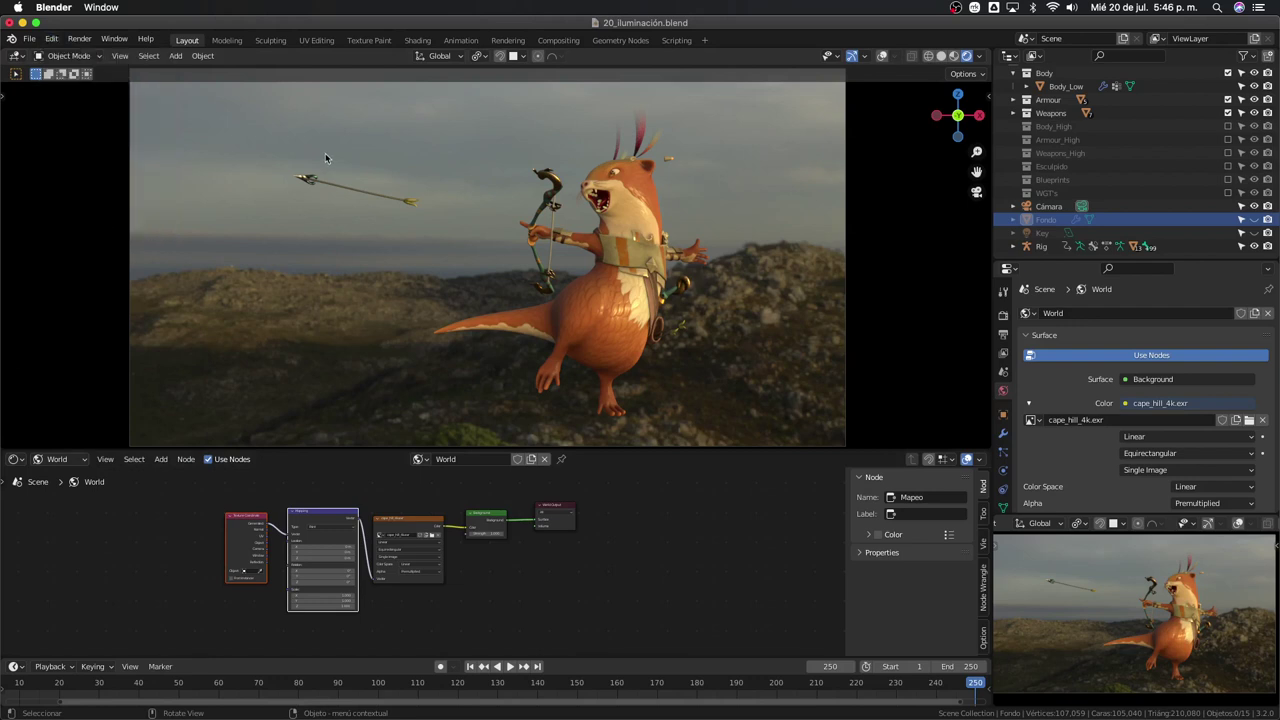
{"action": "left_click", "coordinate": [361, 80]}
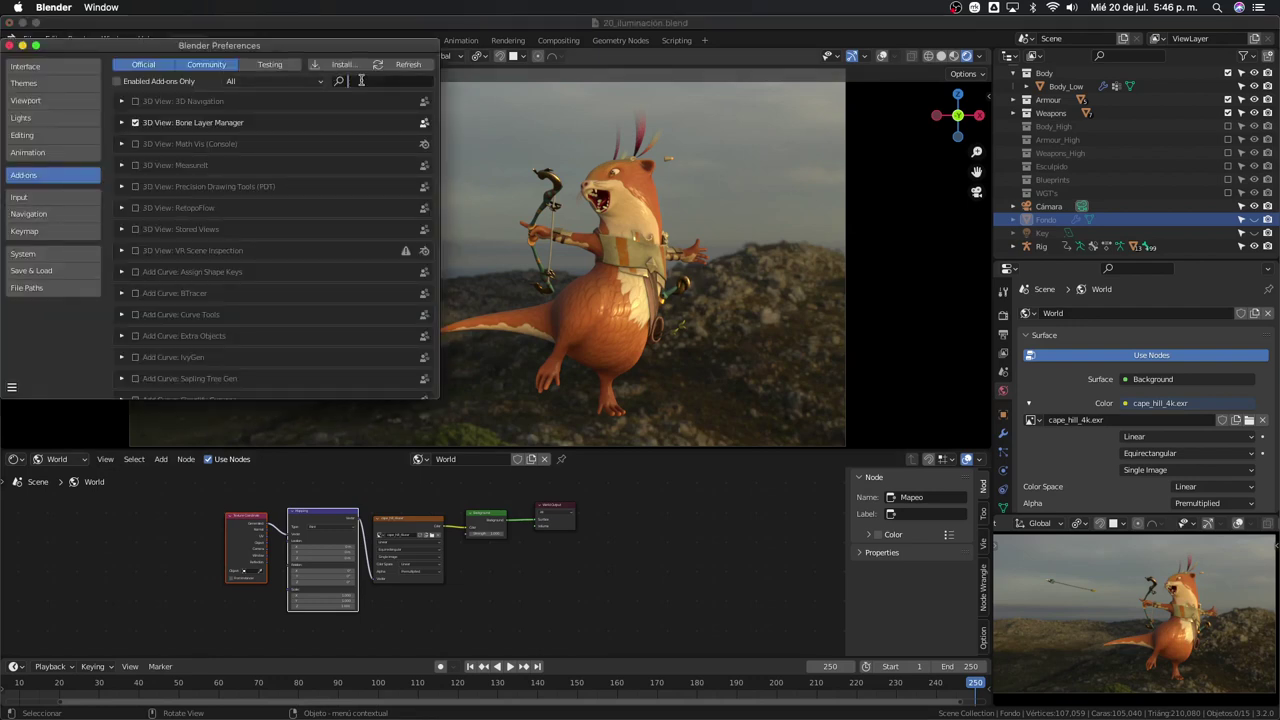
{"action": "type", "text": "node"}
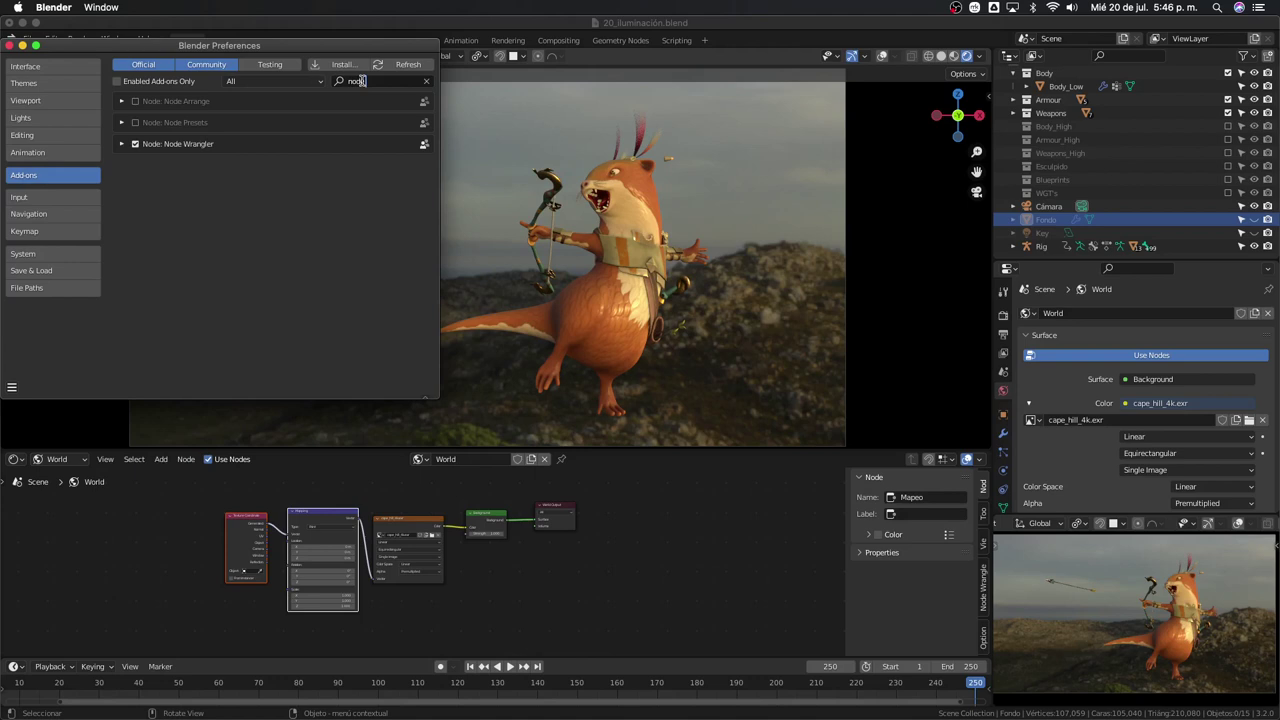
{"action": "left_click", "coordinate": [22, 46]}
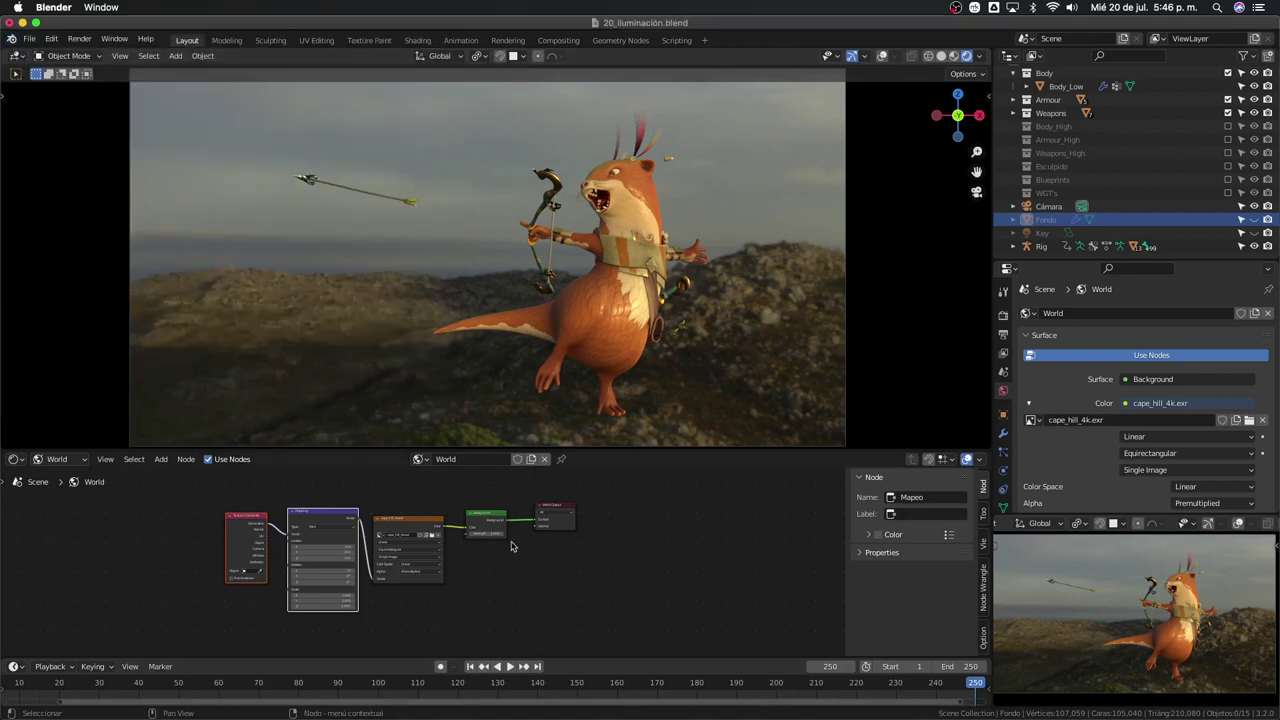
Drag the Mapping node's Rotation Z to -97° to put the hazy mountainside behind the archer
{"action": "scroll", "coordinate": [511, 546], "scroll_direction": "up", "scroll_amount": 2}
{"action": "scroll", "coordinate": [511, 546], "scroll_direction": "up", "scroll_amount": 3}
{"action": "scroll", "coordinate": [511, 560], "scroll_direction": "up", "scroll_amount": 2}
{"action": "scroll", "coordinate": [511, 575], "scroll_direction": "up", "scroll_amount": 2}
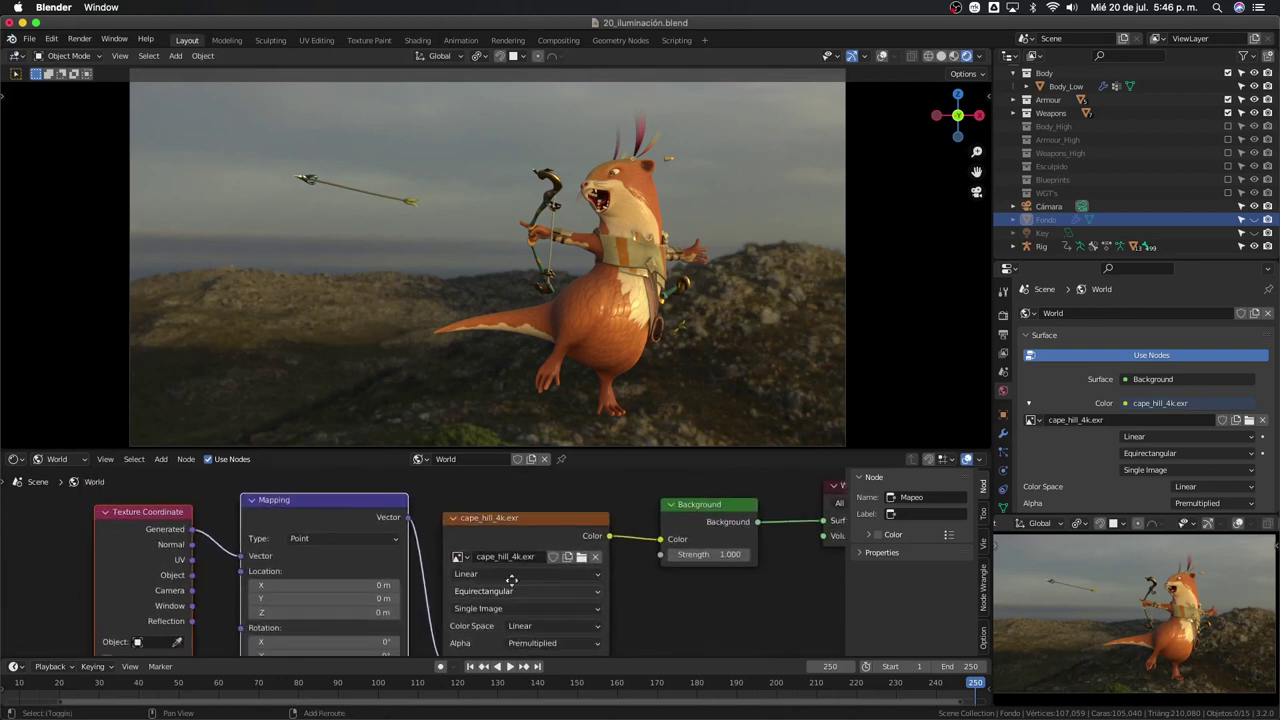
{"action": "scroll", "coordinate": [440, 542], "scroll_direction": "down", "scroll_amount": 1}
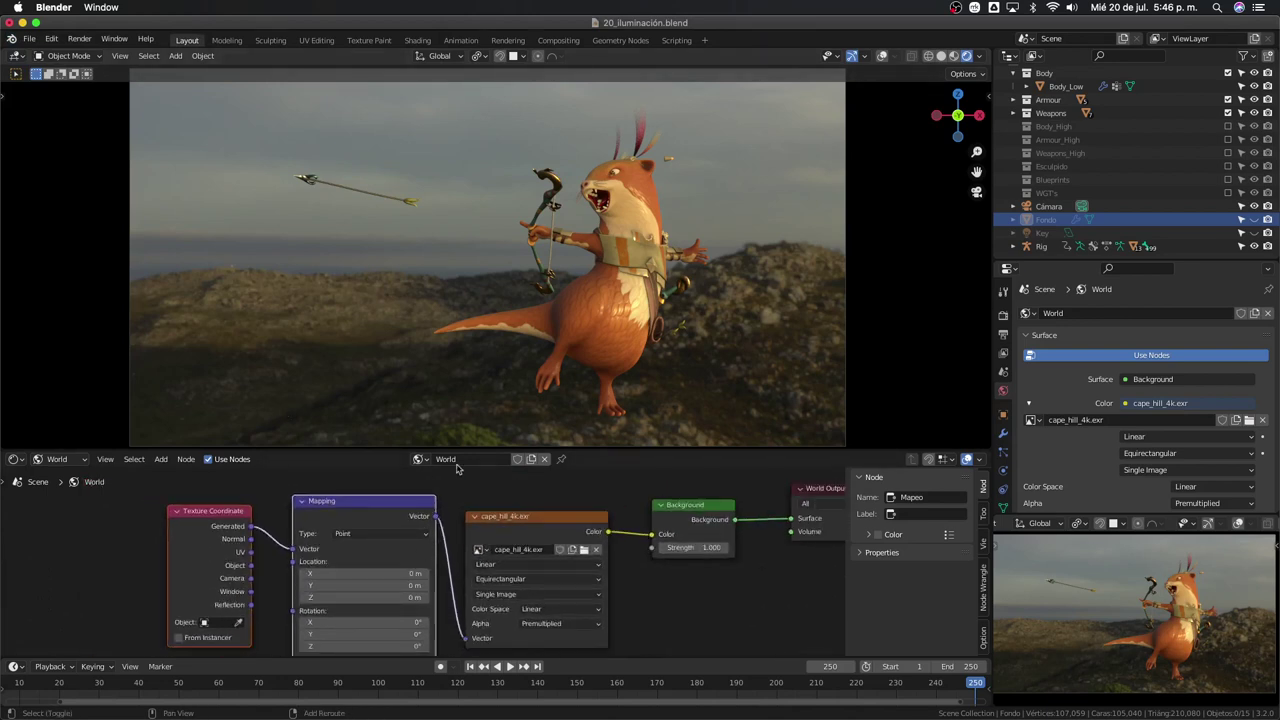
{"action": "middle_click_drag", "start_coordinate": [453, 355], "coordinate": [351, 340], "text": "shift"}
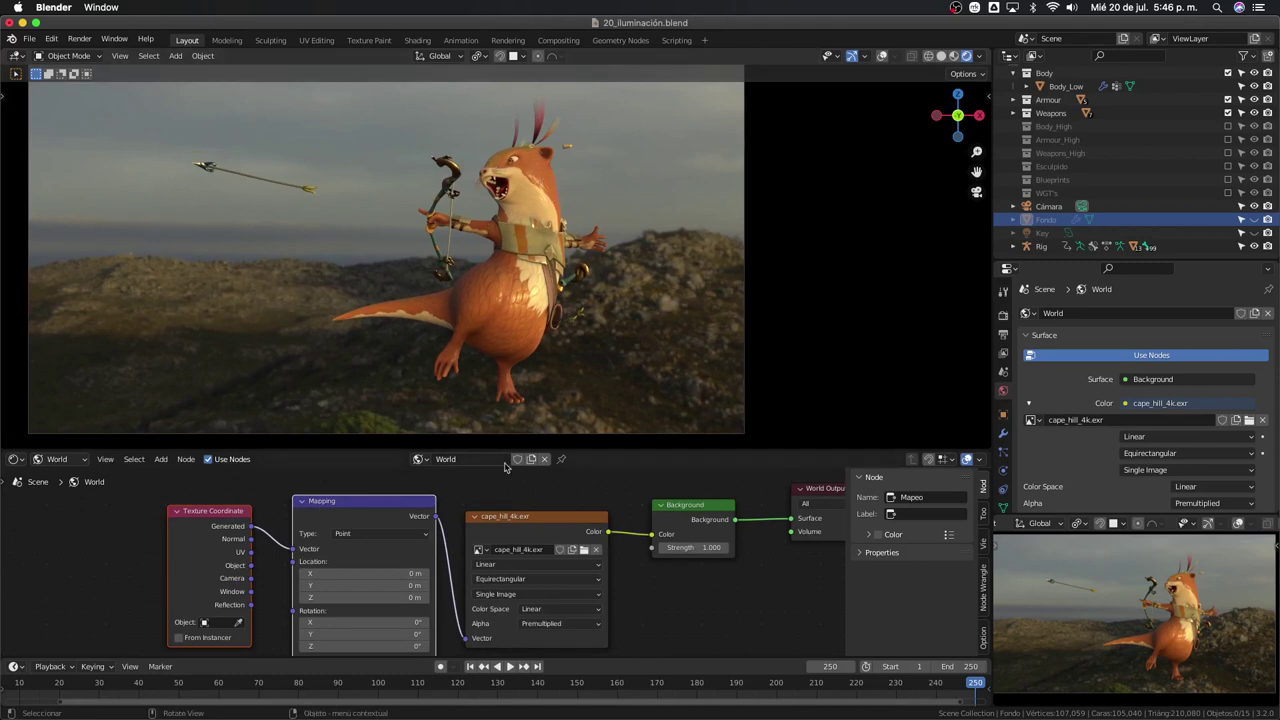
{"action": "middle_click_drag", "start_coordinate": [287, 647], "coordinate": [326, 572]}
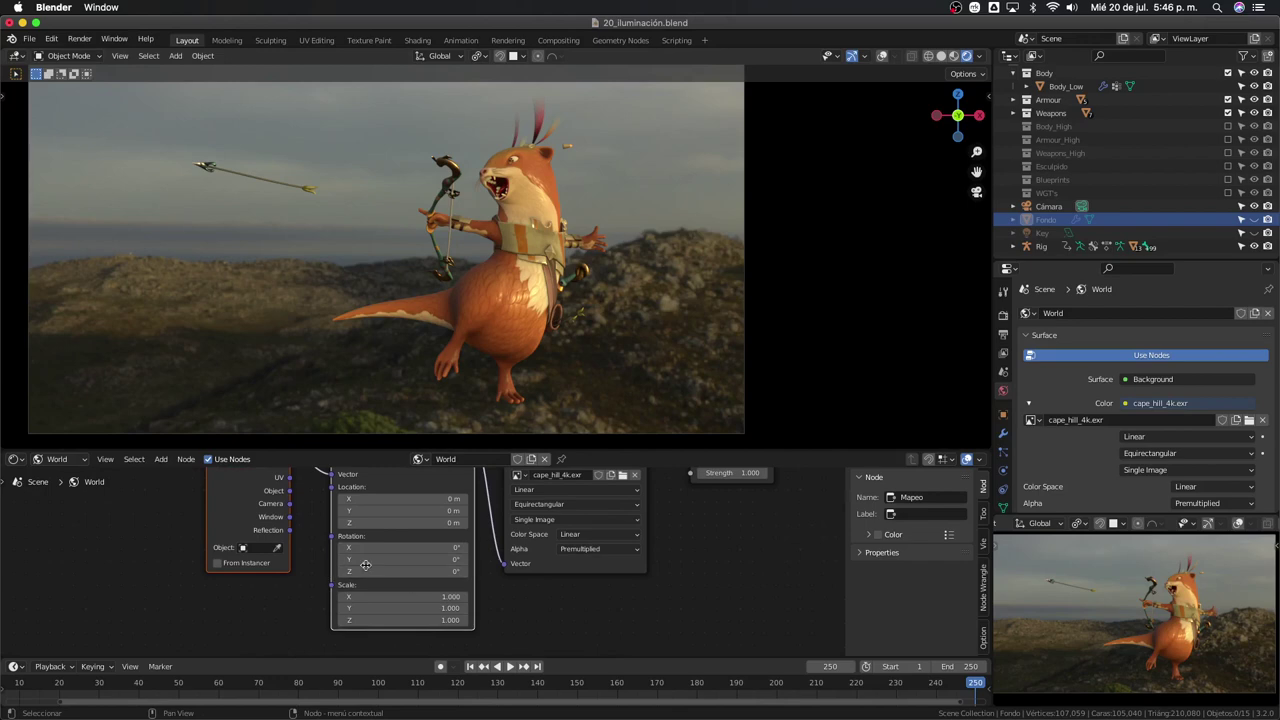
{"action": "left_click_drag", "start_coordinate": [400, 571], "coordinate": [222, 571]}
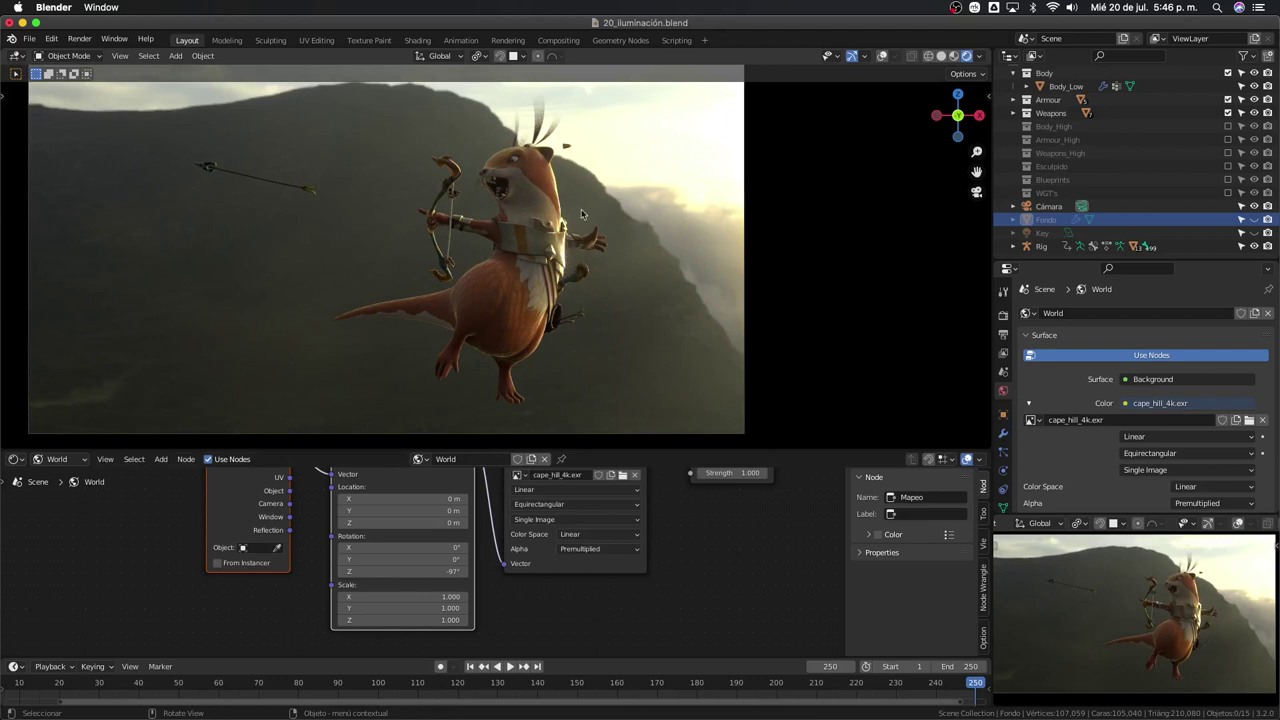
Hide the Fondo backdrop and centre the camera frame in the viewport
{"action": "left_click", "coordinate": [1254, 220]}
{"action": "scroll", "coordinate": [614, 271], "scroll_direction": "down", "scroll_amount": 2}
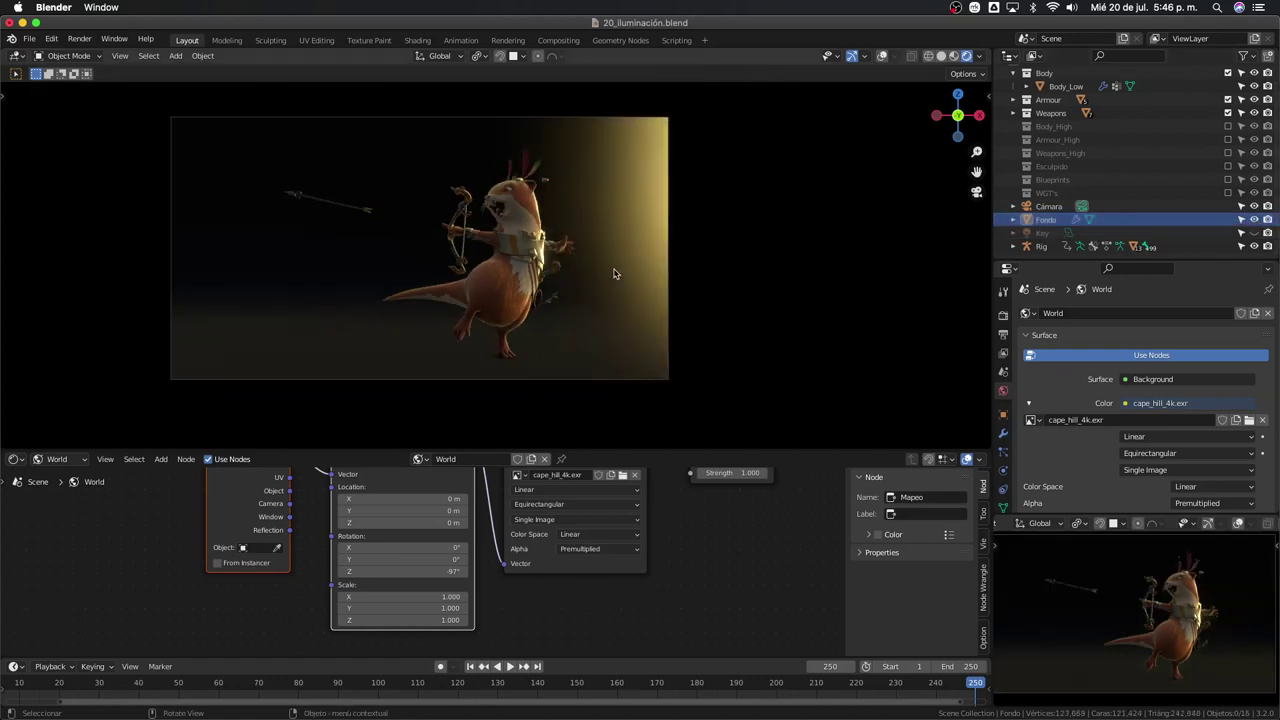
{"action": "scroll", "coordinate": [613, 277], "scroll_direction": "down", "scroll_amount": 2}
{"action": "scroll", "coordinate": [614, 276], "scroll_direction": "up", "scroll_amount": 1}
{"action": "scroll", "coordinate": [614, 276], "scroll_direction": "up", "scroll_amount": 2}
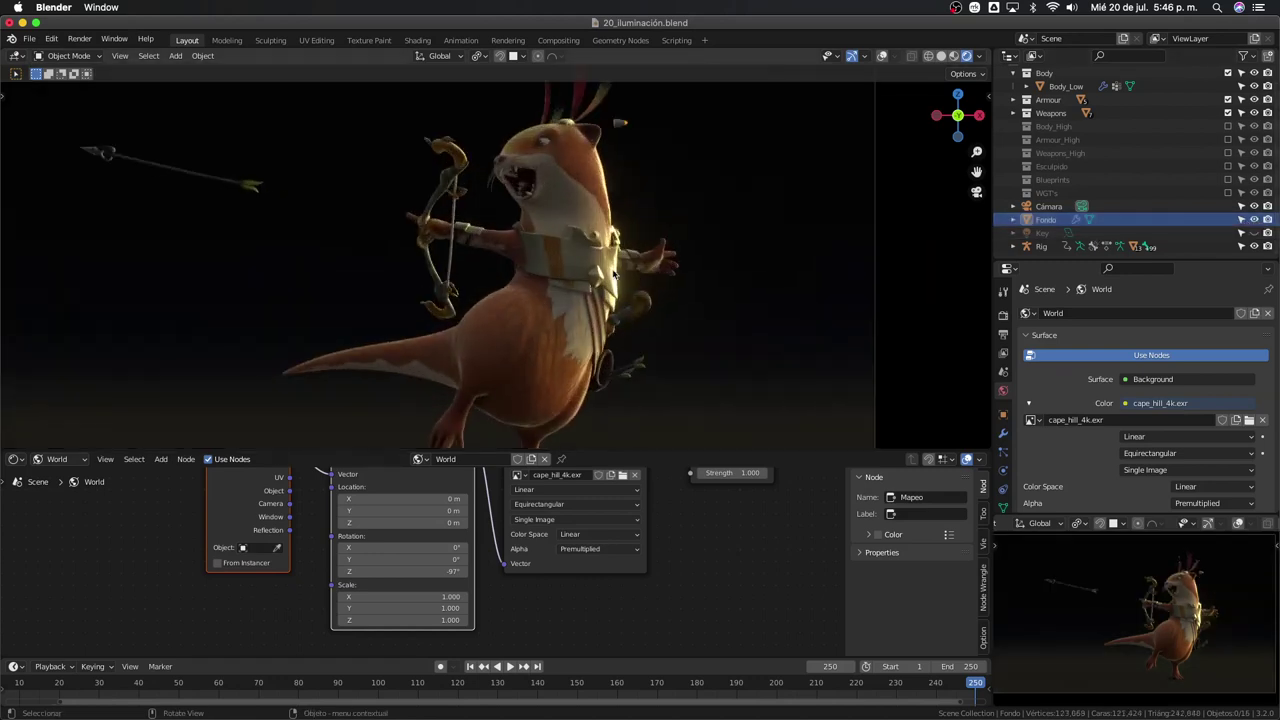
{"action": "scroll", "coordinate": [614, 276], "scroll_direction": "down", "scroll_amount": 1}
{"action": "middle_click_drag", "start_coordinate": [614, 277], "coordinate": [676, 258], "text": "shift"}
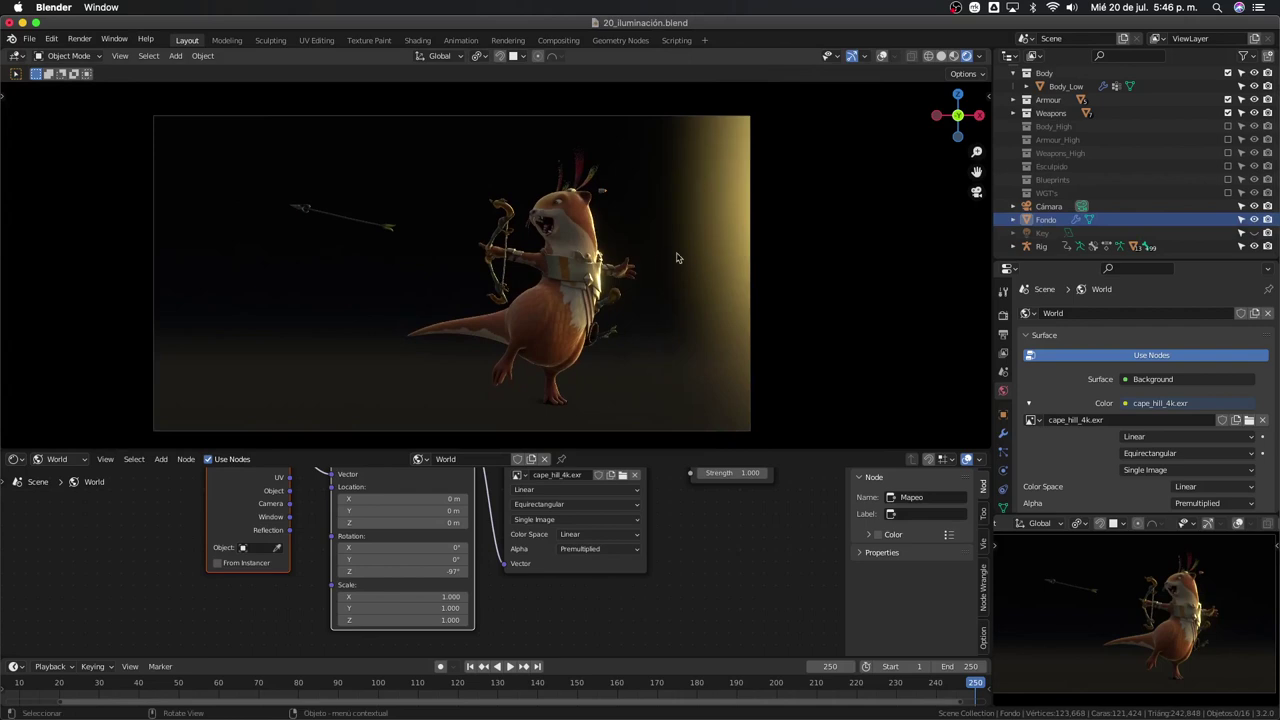
Adjust the Mapping node's Rotation Z to about -92.7°
{"action": "left_click", "coordinate": [434, 560]}
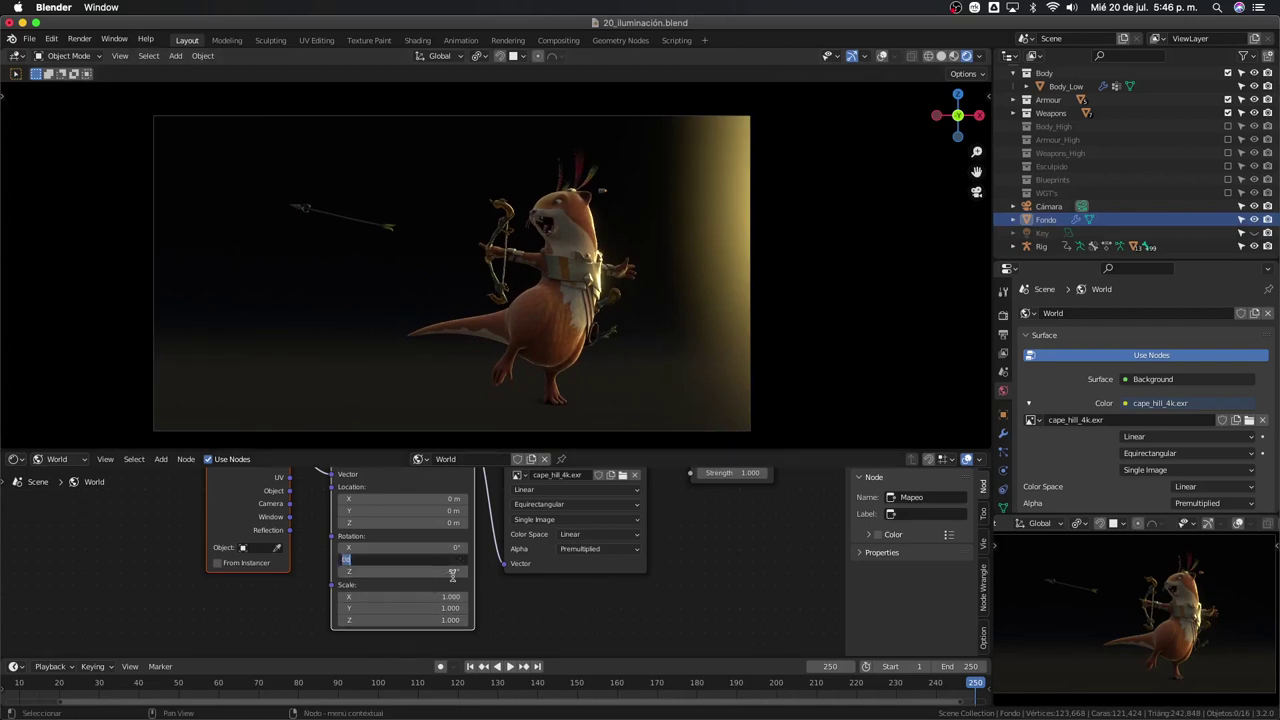
{"action": "key", "text": "Escape"}
{"action": "left_click_drag", "start_coordinate": [434, 571], "coordinate": [452, 571]}
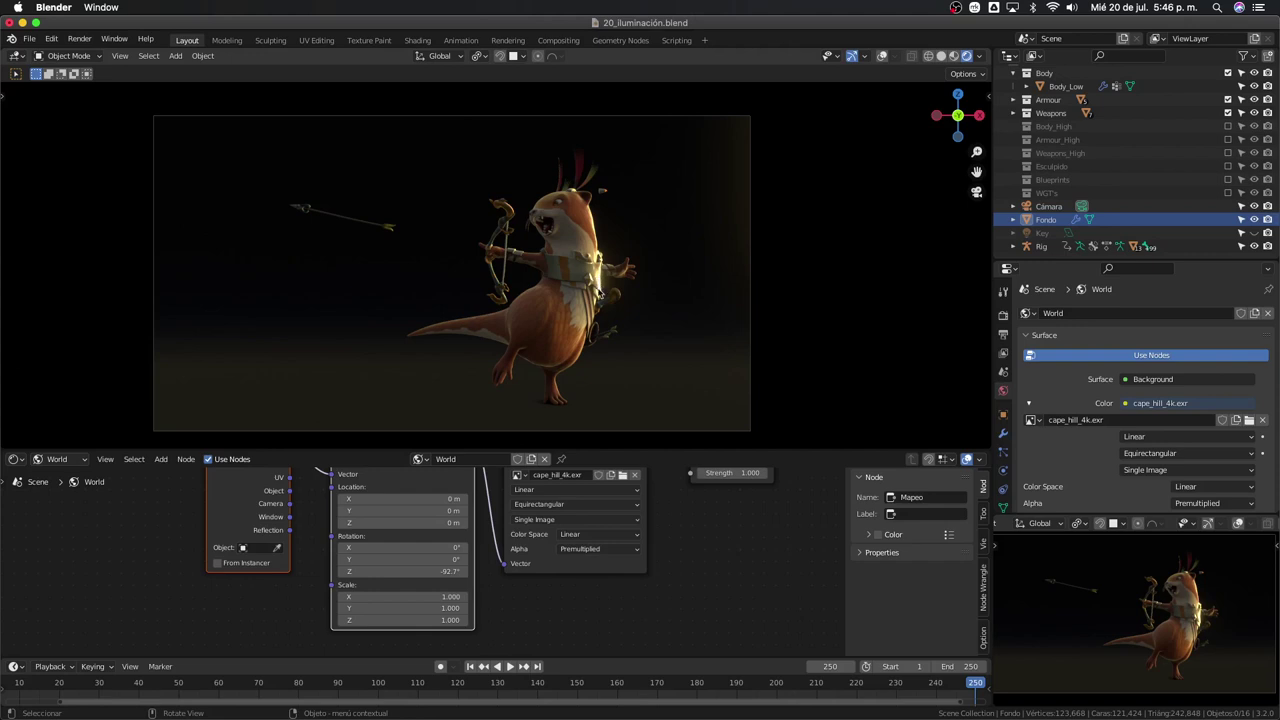
{"action": "scroll", "coordinate": [594, 295], "scroll_direction": "up", "scroll_amount": 5}
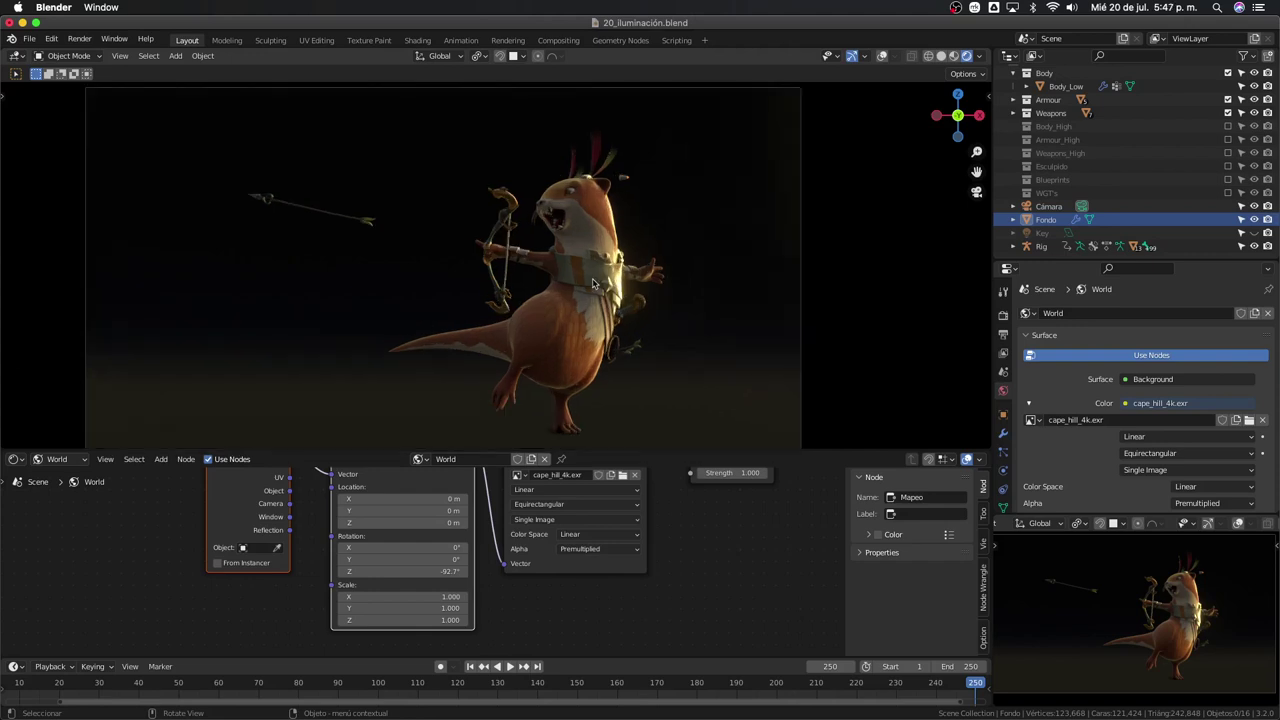
In Color Management, change the View Transform to Filmic and then to False Color
{"action": "left_click", "coordinate": [1004, 316]}
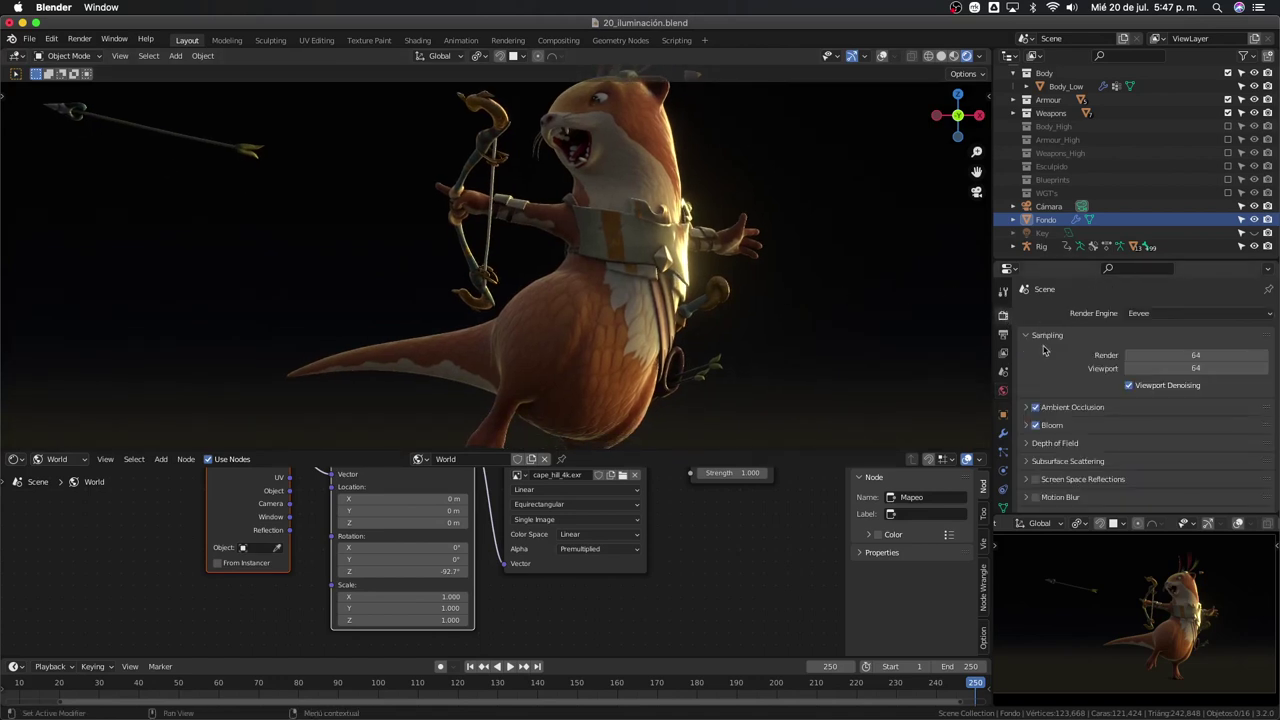
{"action": "scroll", "coordinate": [1048, 400], "scroll_direction": "down", "scroll_amount": 10}
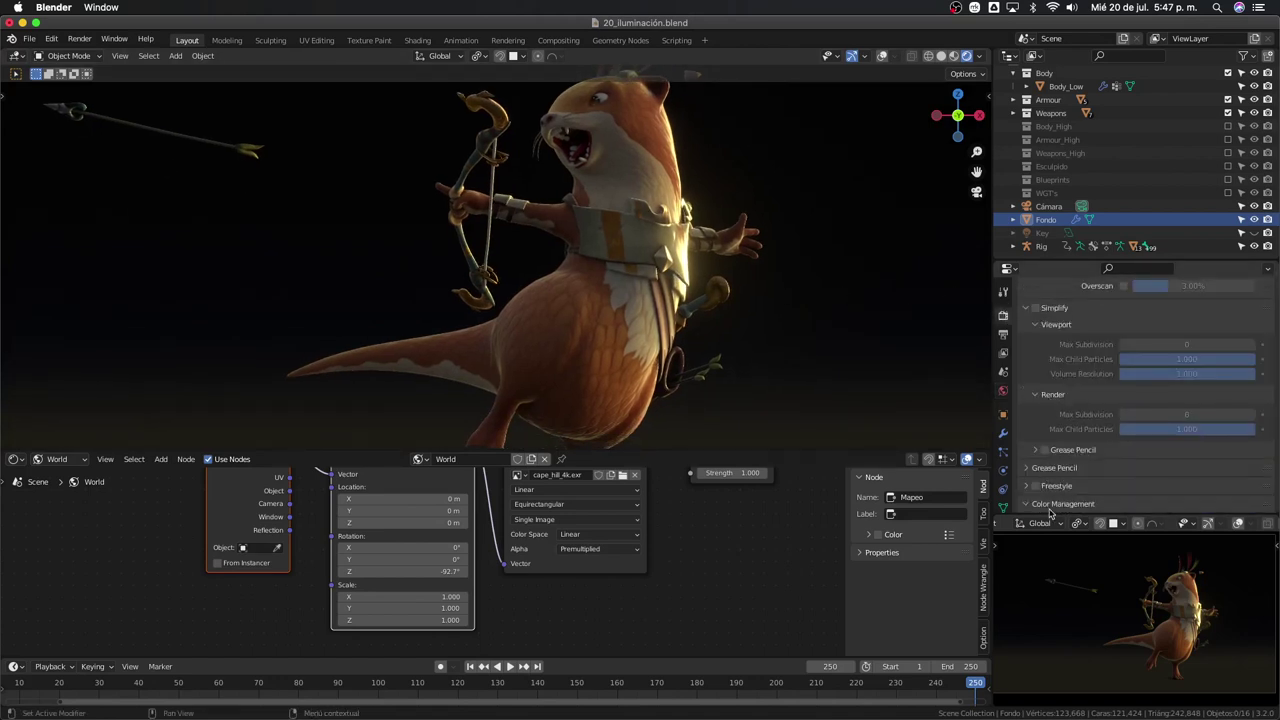
{"action": "left_click", "coordinate": [1050, 508]}
{"action": "scroll", "coordinate": [1050, 508], "scroll_direction": "down", "scroll_amount": 3}
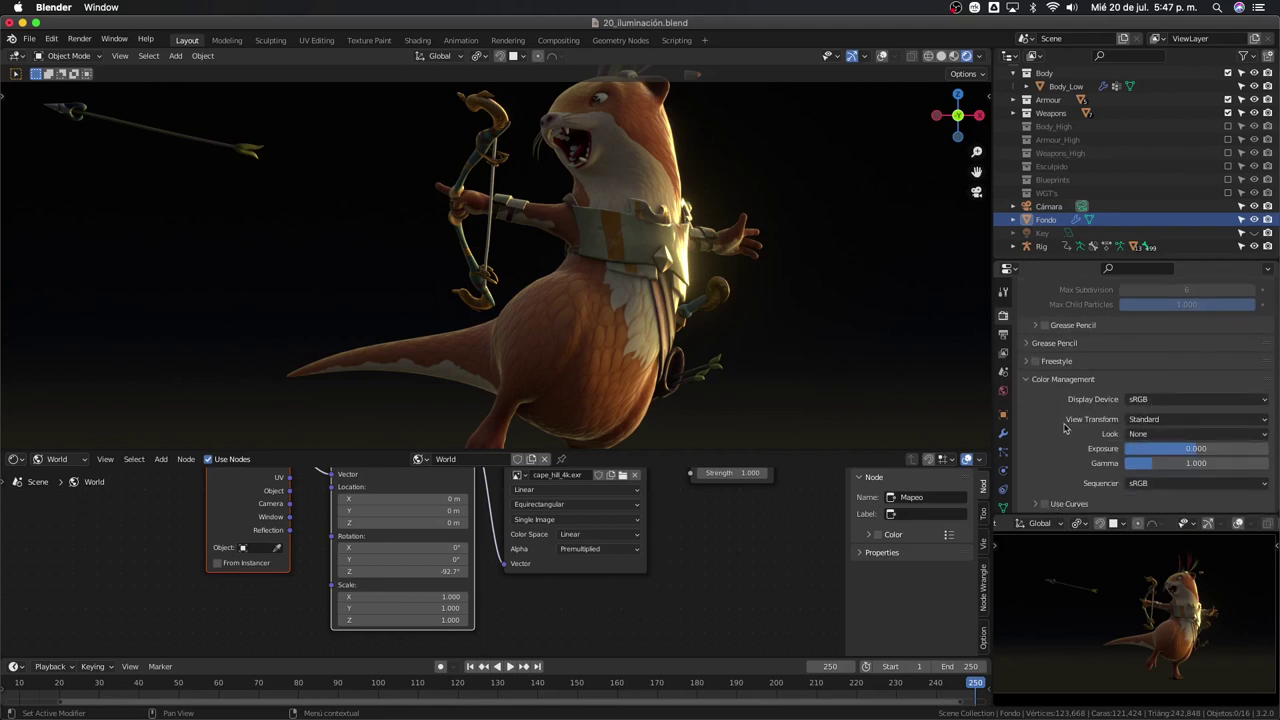
{"action": "left_click", "coordinate": [1152, 419]}
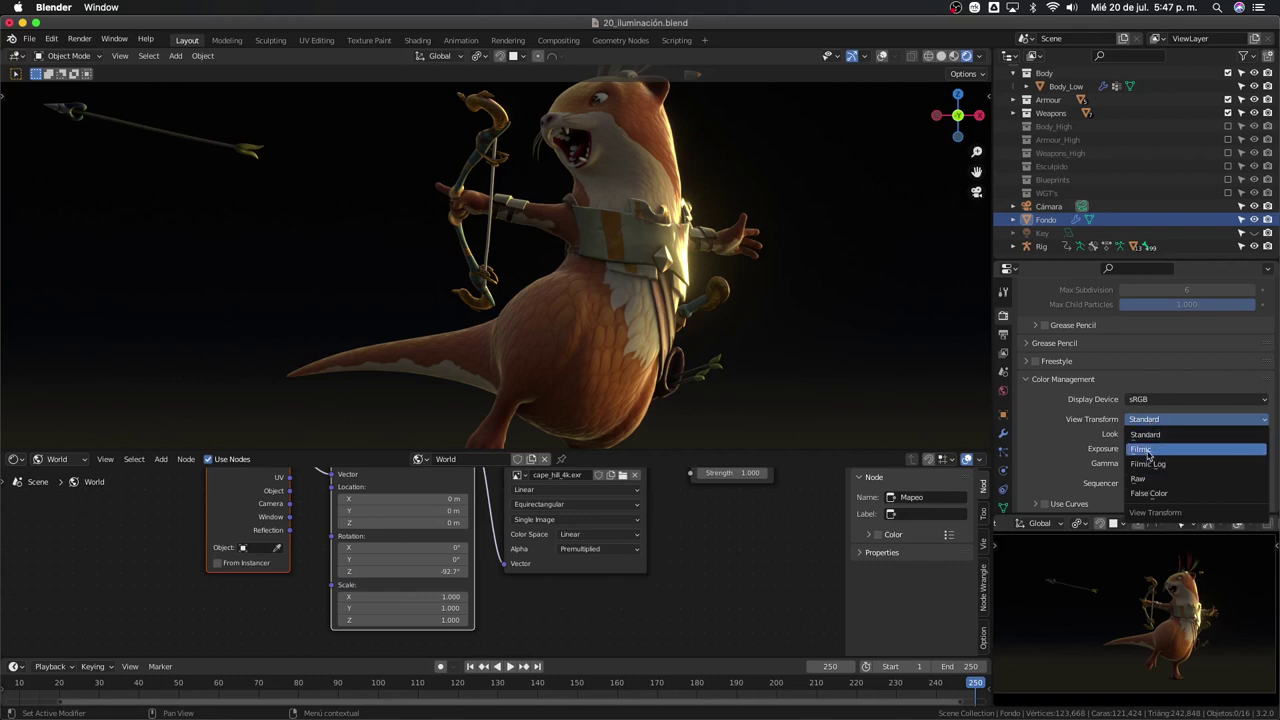
{"action": "left_click", "coordinate": [1141, 449]}
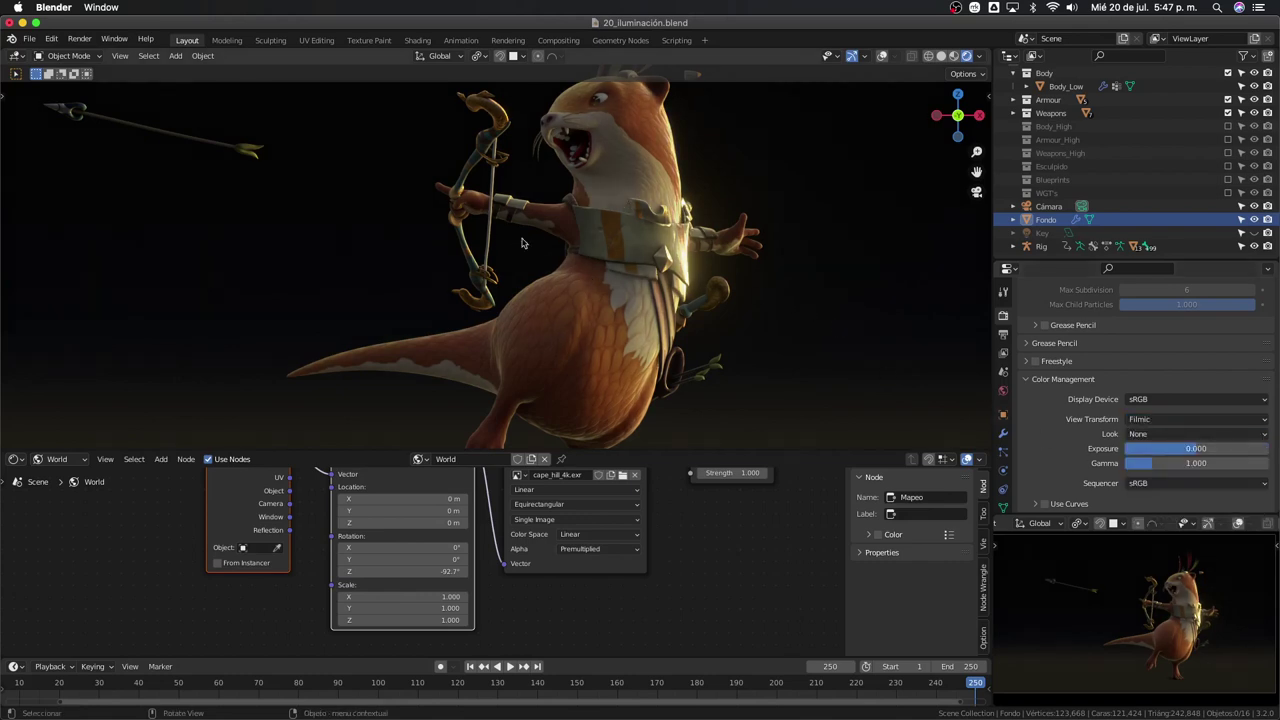
{"action": "left_click", "coordinate": [1154, 422]}
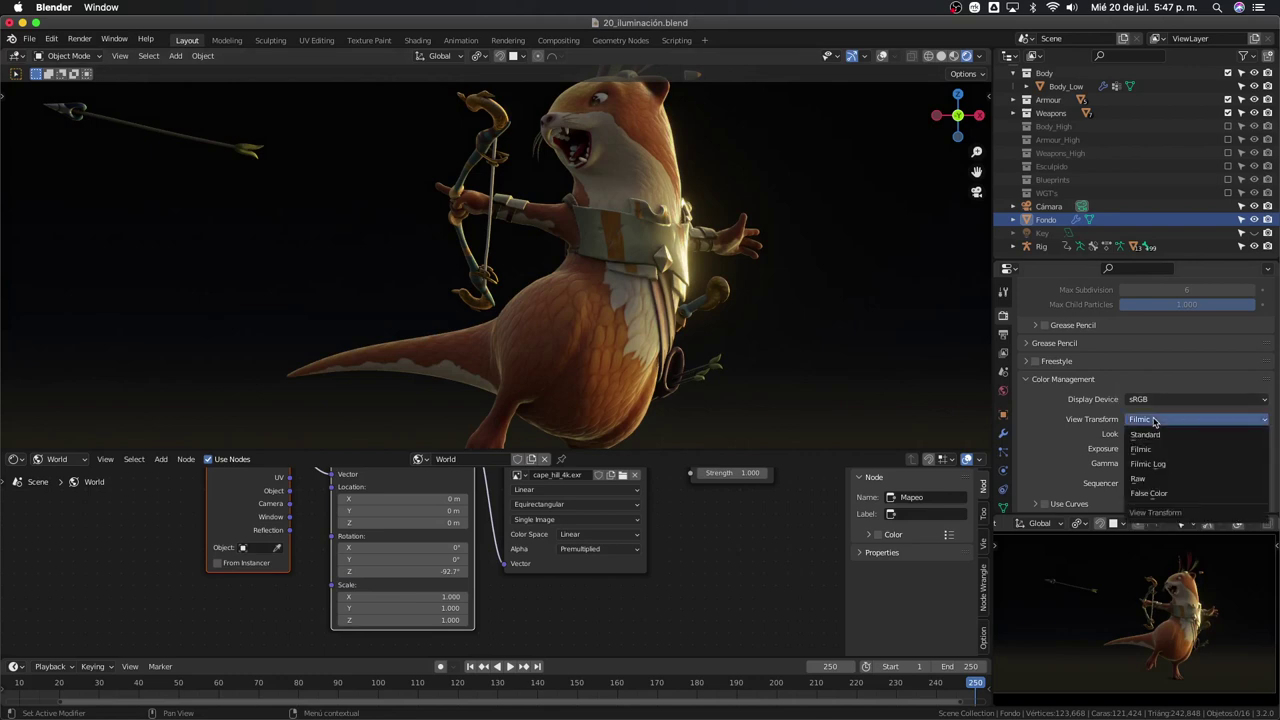
{"action": "left_click", "coordinate": [1137, 495]}
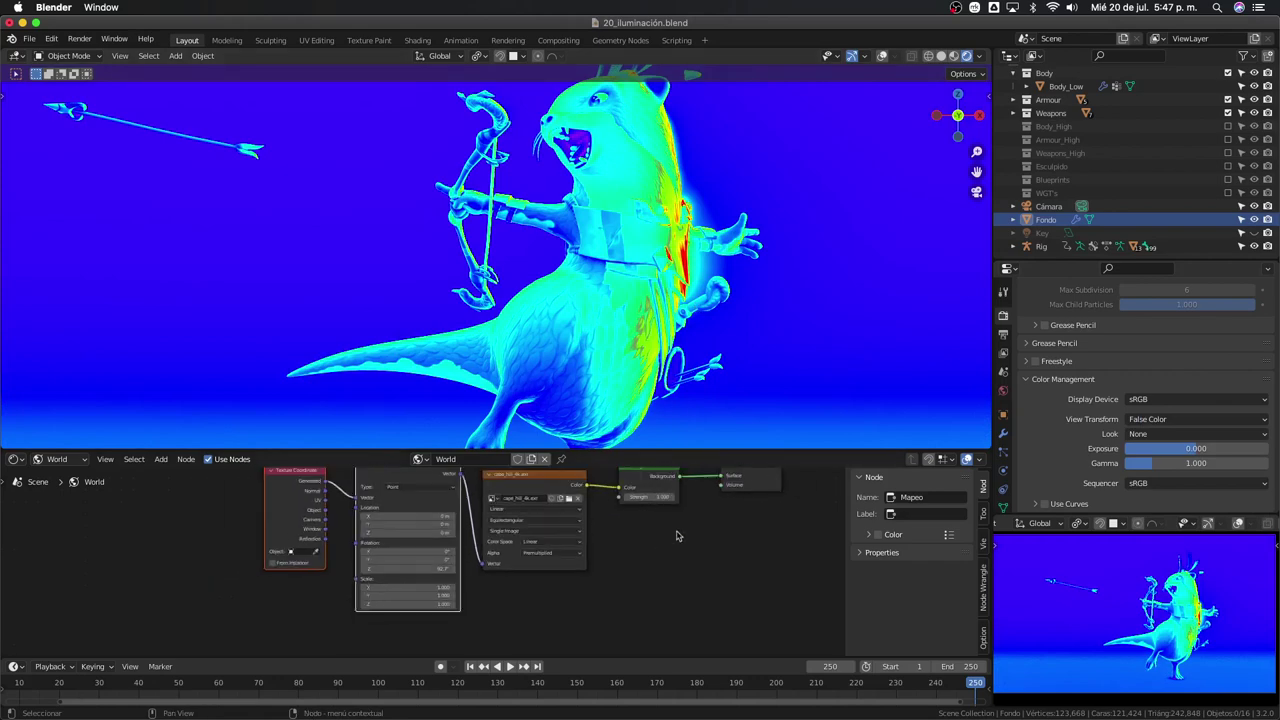
Try world Background Strength at 0 and 0.1, then set it back to 1.000
{"action": "middle_click_drag", "start_coordinate": [680, 535], "coordinate": [604, 577]}
{"action": "scroll", "coordinate": [604, 577], "scroll_direction": "down", "scroll_amount": 3}
{"action": "scroll", "coordinate": [604, 577], "scroll_direction": "up", "scroll_amount": 3}
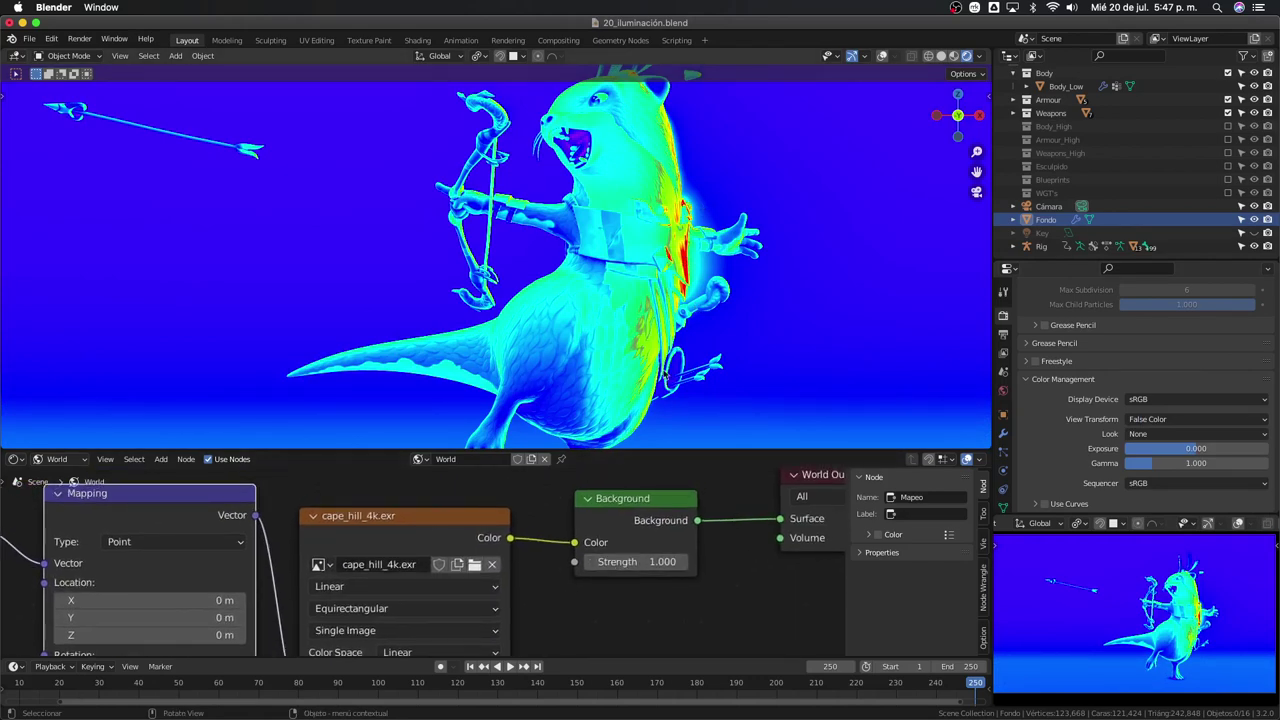
{"action": "double_click", "coordinate": [636, 561]}
{"action": "type", "text": "0"}
{"action": "key", "text": "Return"}
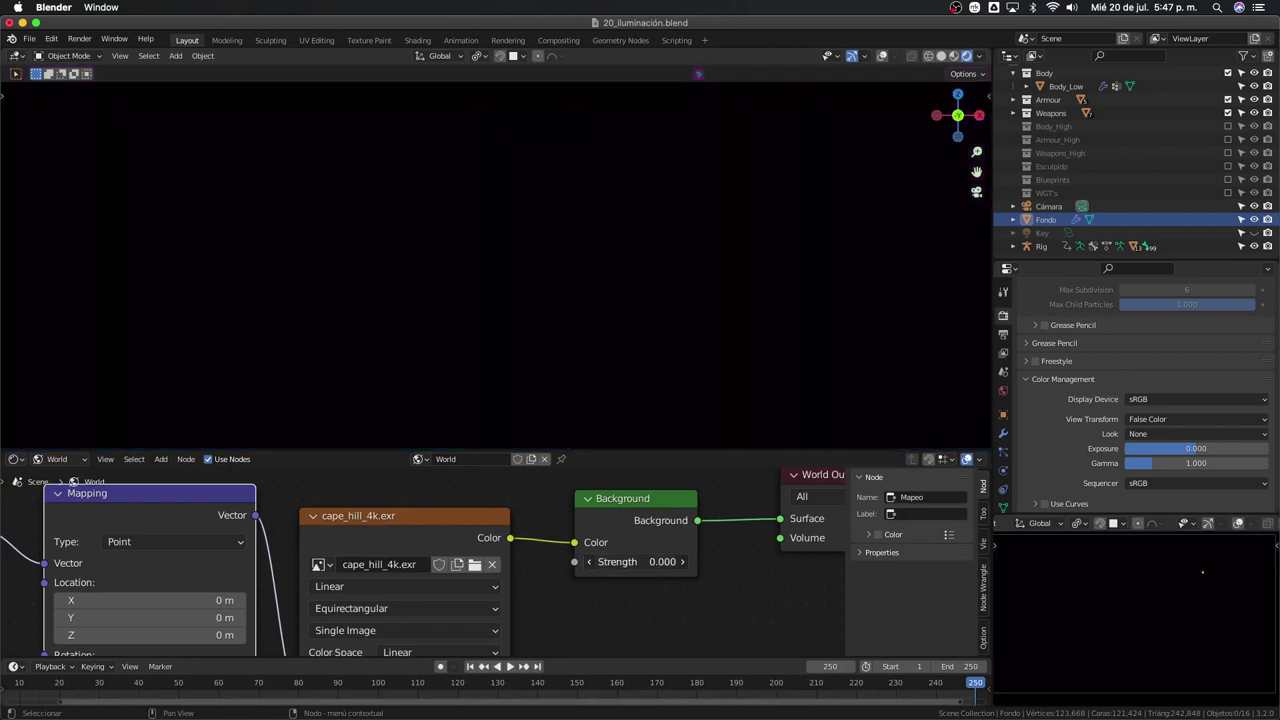
{"action": "left_click_drag", "start_coordinate": [636, 561], "coordinate": [642, 561]}
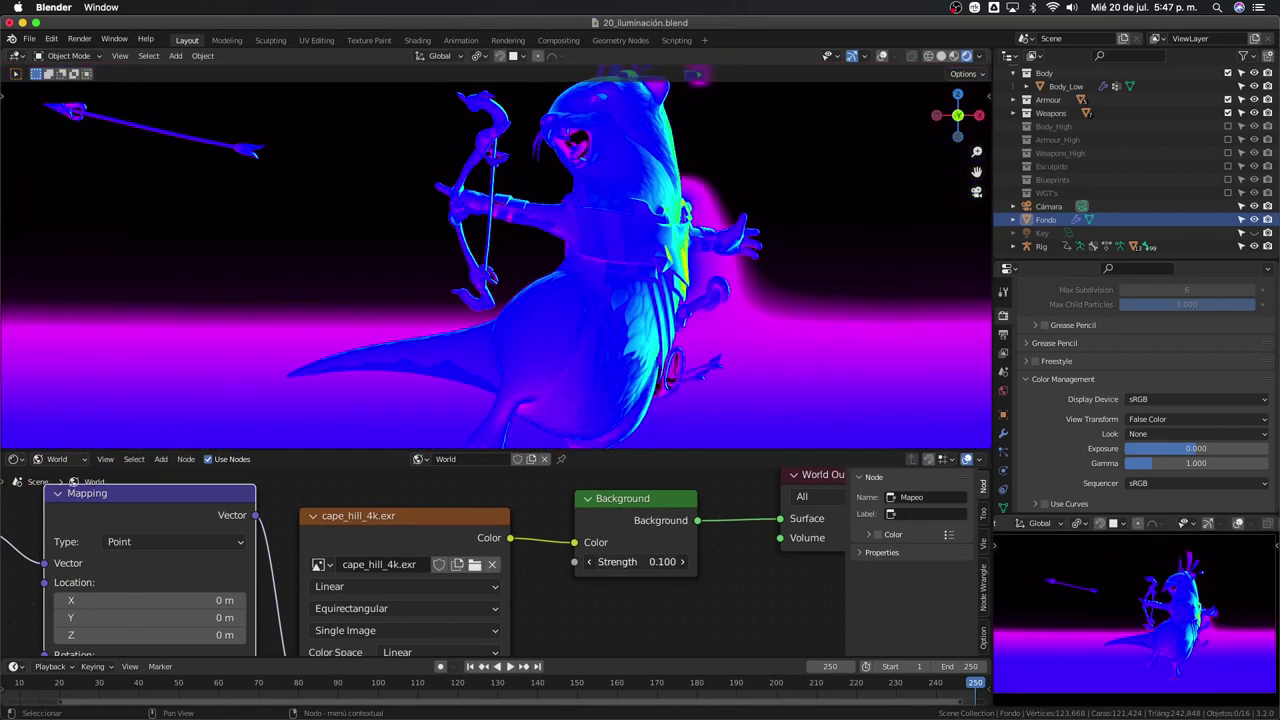
{"action": "key", "text": "BackSpace"}
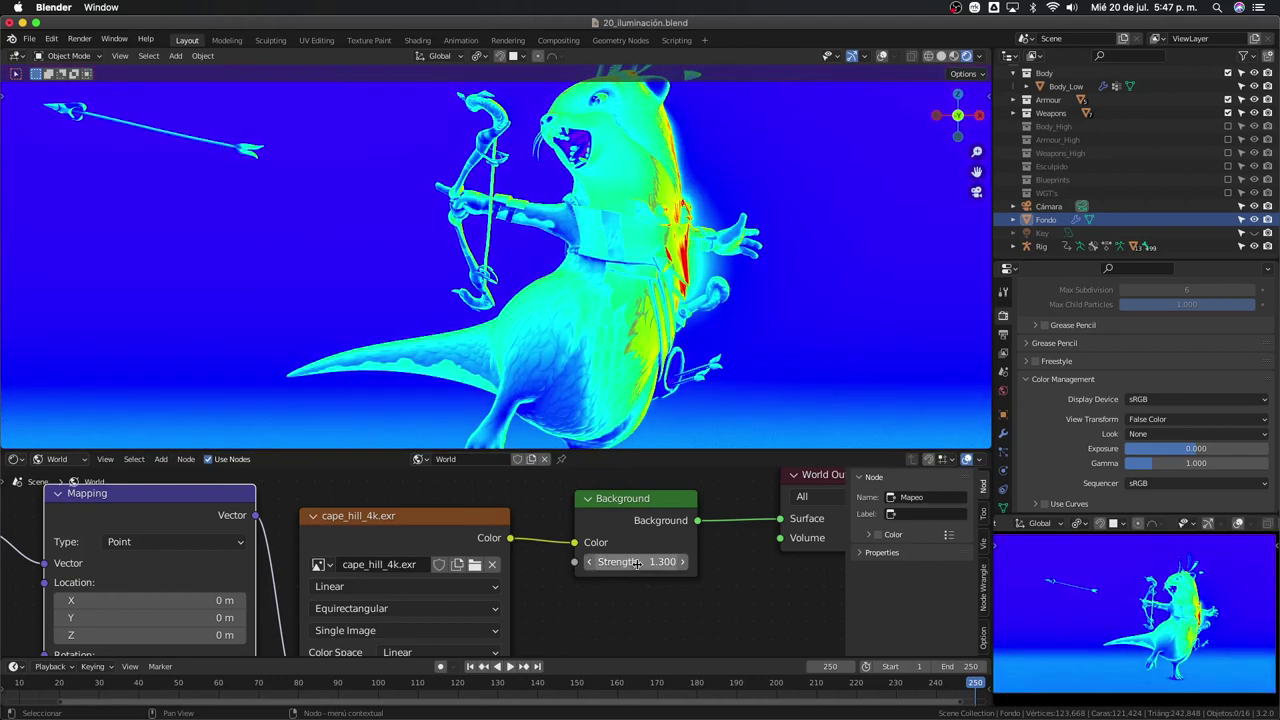
{"action": "double_click", "coordinate": [637, 563]}
{"action": "type", "text": "1"}
{"action": "key", "text": "Return"}
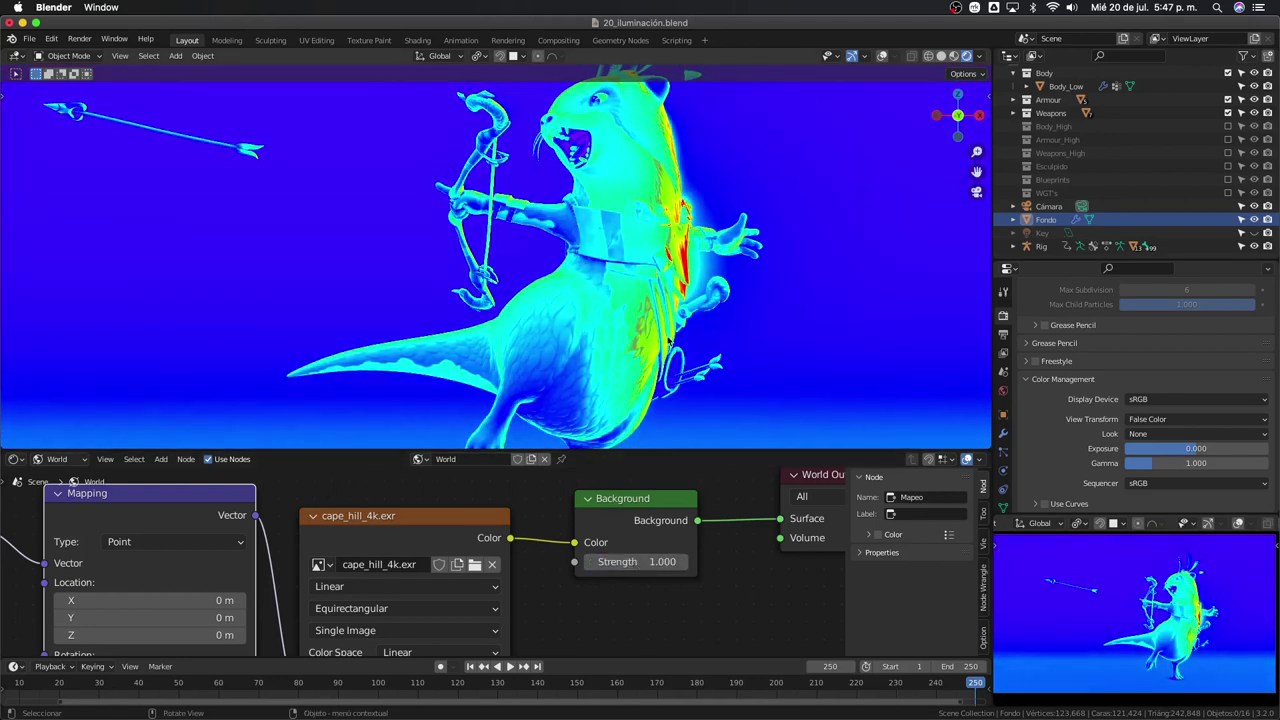
Turn the HDRI Mapping rotation around Z toward -120°, viewed through the camera
{"action": "middle_click_drag", "start_coordinate": [670, 344], "coordinate": [683, 285]}
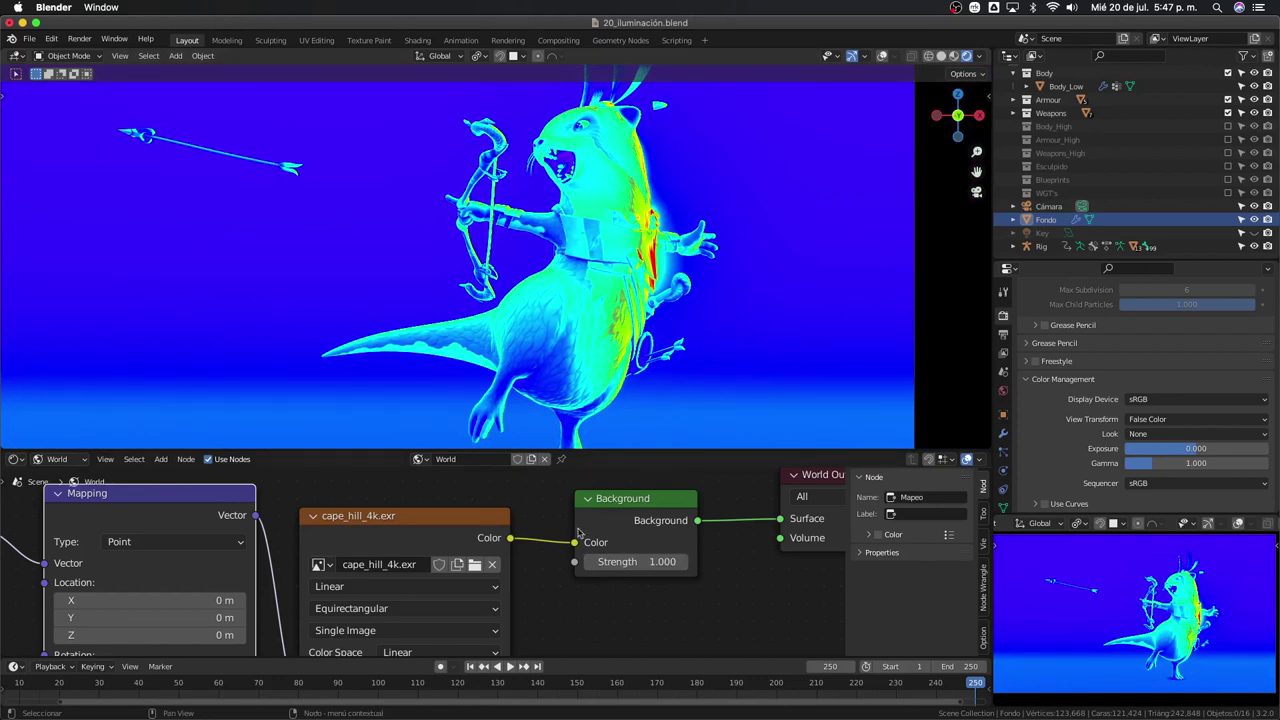
{"action": "scroll", "coordinate": [528, 582], "scroll_direction": "left", "scroll_amount": 5}
{"action": "scroll", "coordinate": [535, 567], "scroll_direction": "down", "scroll_amount": 4}
{"action": "left_click_drag", "start_coordinate": [330, 562], "coordinate": [250, 562]}
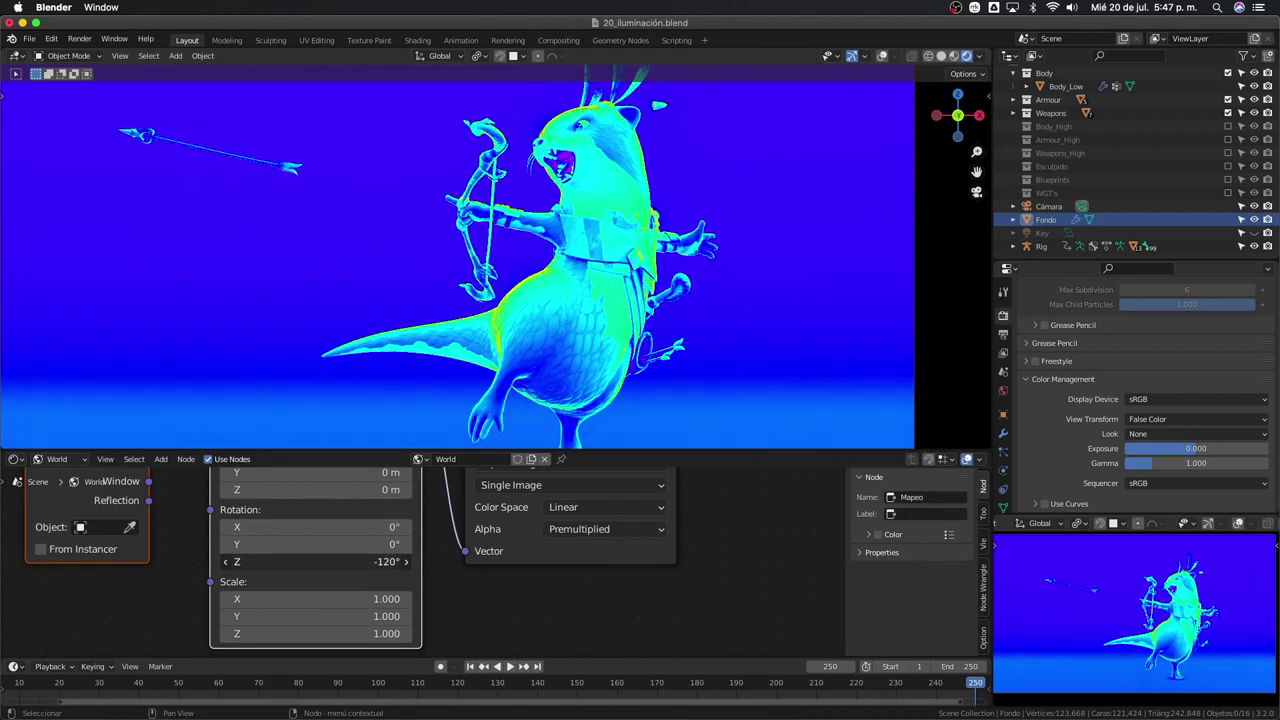
{"action": "key", "text": "KP_0"}
{"action": "scroll", "coordinate": [670, 262], "scroll_direction": "up", "scroll_amount": 2}
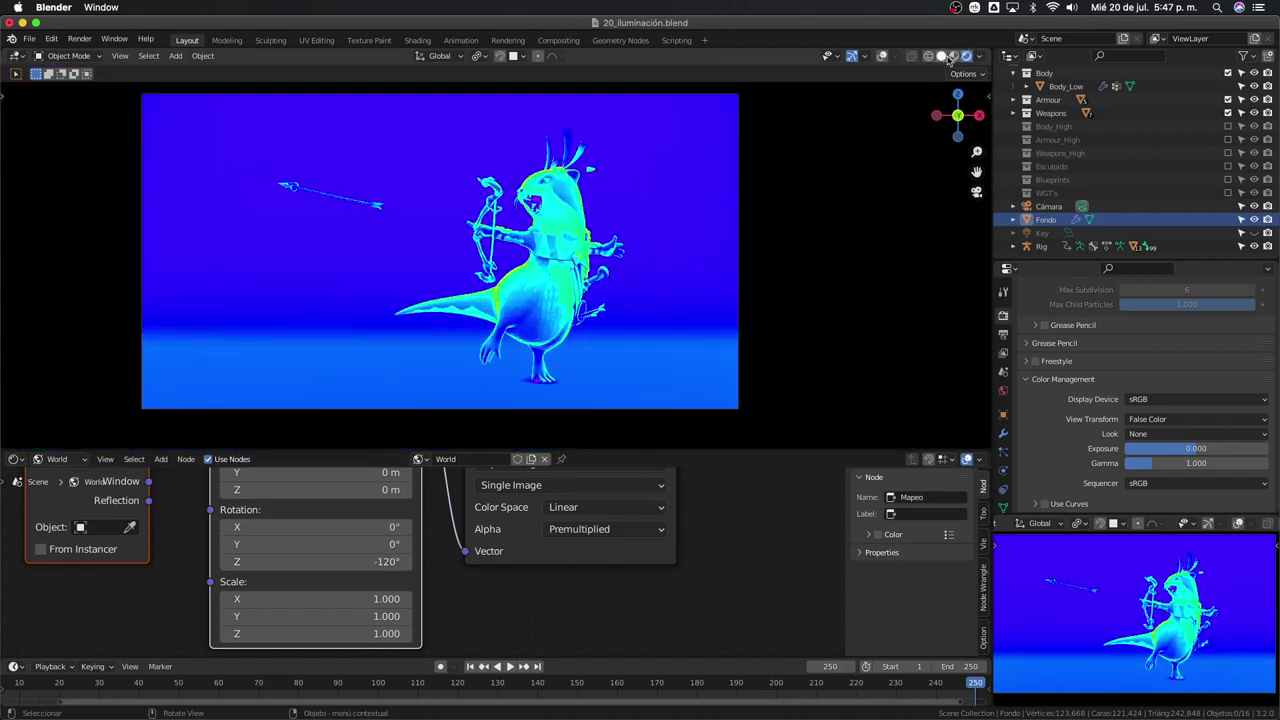
Set the View Transform back to Filmic and settle the HDRI Z rotation at -116°
{"action": "left_click", "coordinate": [1150, 419]}
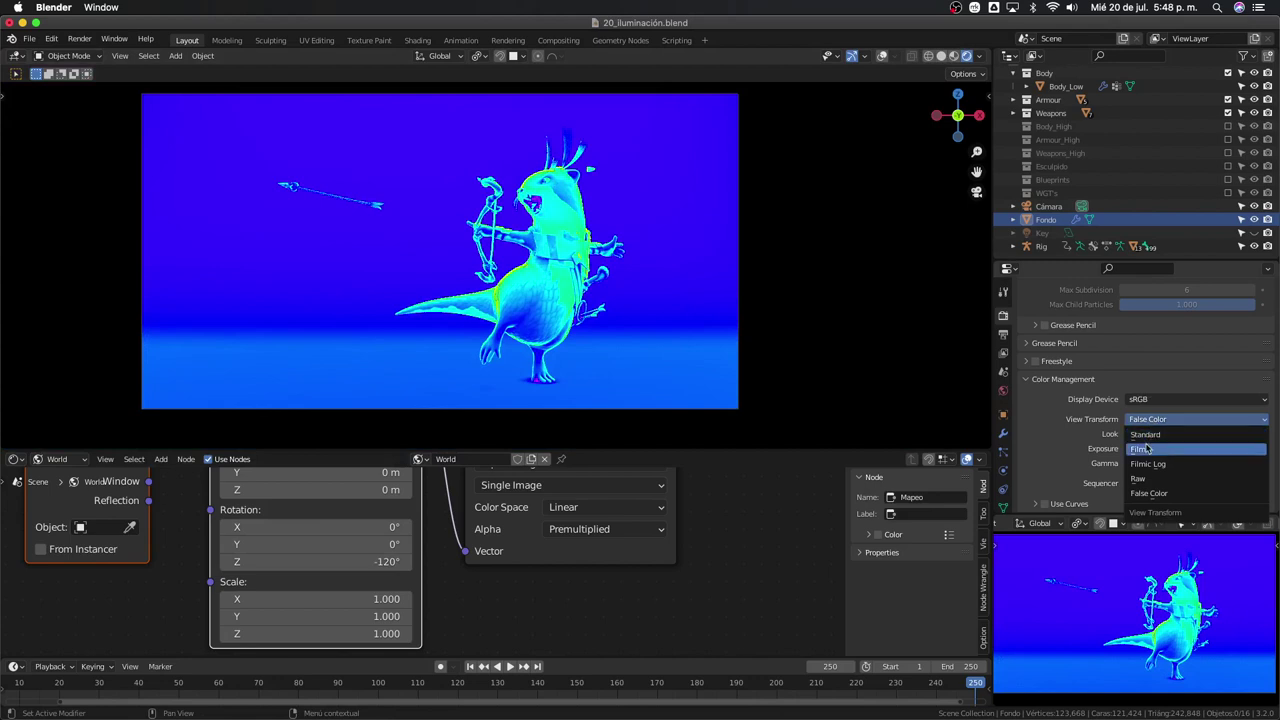
{"action": "left_click", "coordinate": [1147, 450]}
{"action": "middle_click_drag", "start_coordinate": [577, 308], "coordinate": [645, 246]}
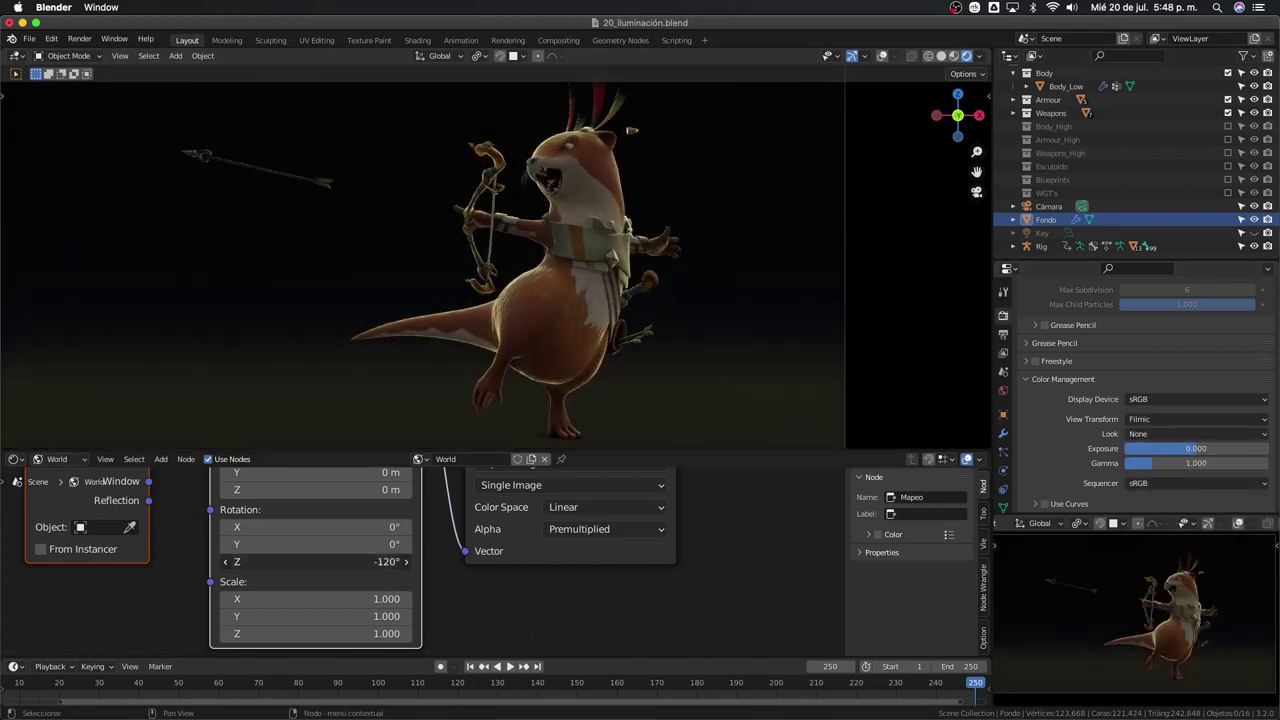
{"action": "mouse_move", "coordinate": [315, 561]}
{"action": "left_mouse_down"}
{"action": "mouse_move", "coordinate": [300, 561]}
{"action": "mouse_move", "coordinate": [330, 561]}
{"action": "left_mouse_up"}
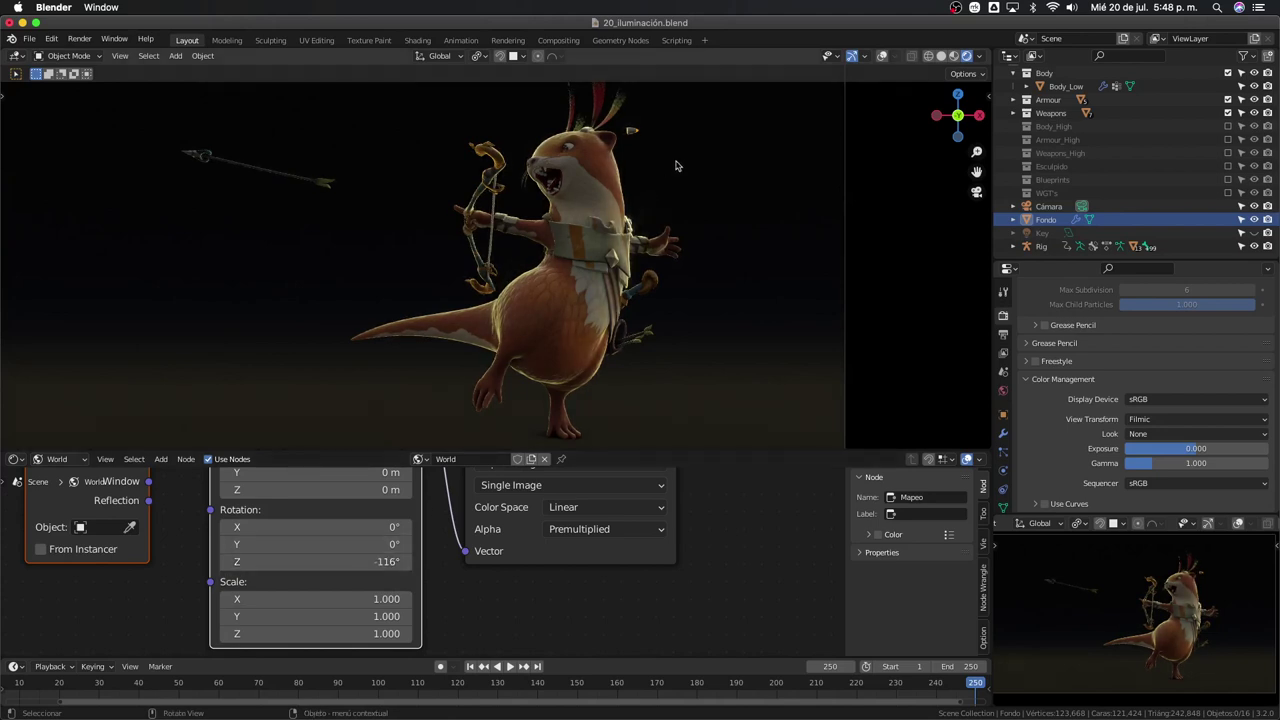
Inspect the archer through the camera and orbit to check the head and ears
{"action": "key", "text": "KP_0"}
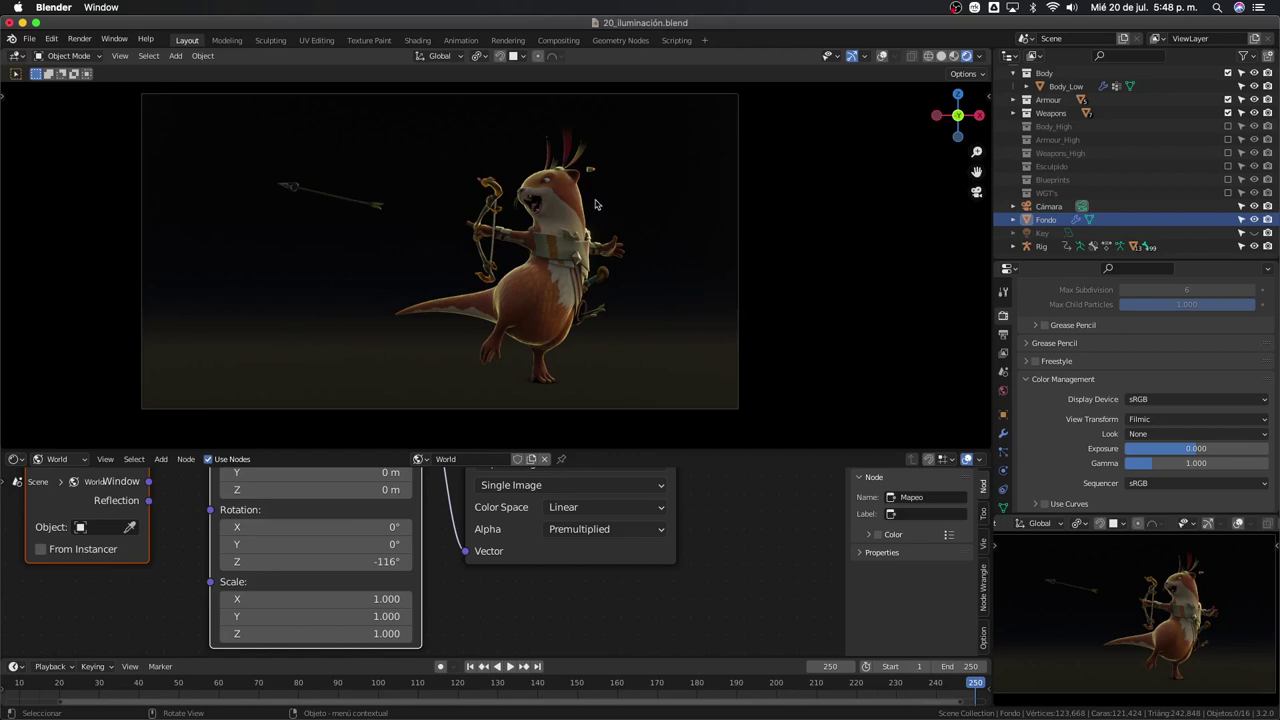
{"action": "scroll", "coordinate": [495, 285], "scroll_direction": "up", "scroll_amount": 3}
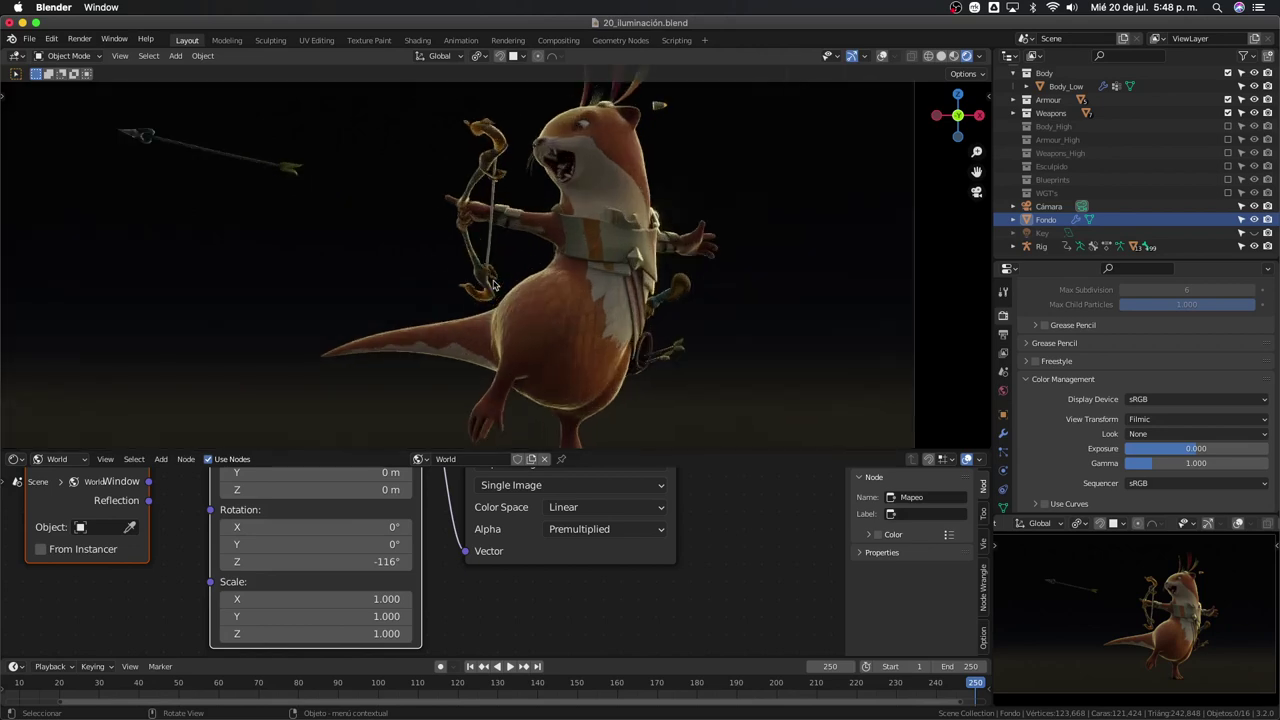
{"action": "scroll", "coordinate": [507, 322], "scroll_direction": "up", "scroll_amount": 3}
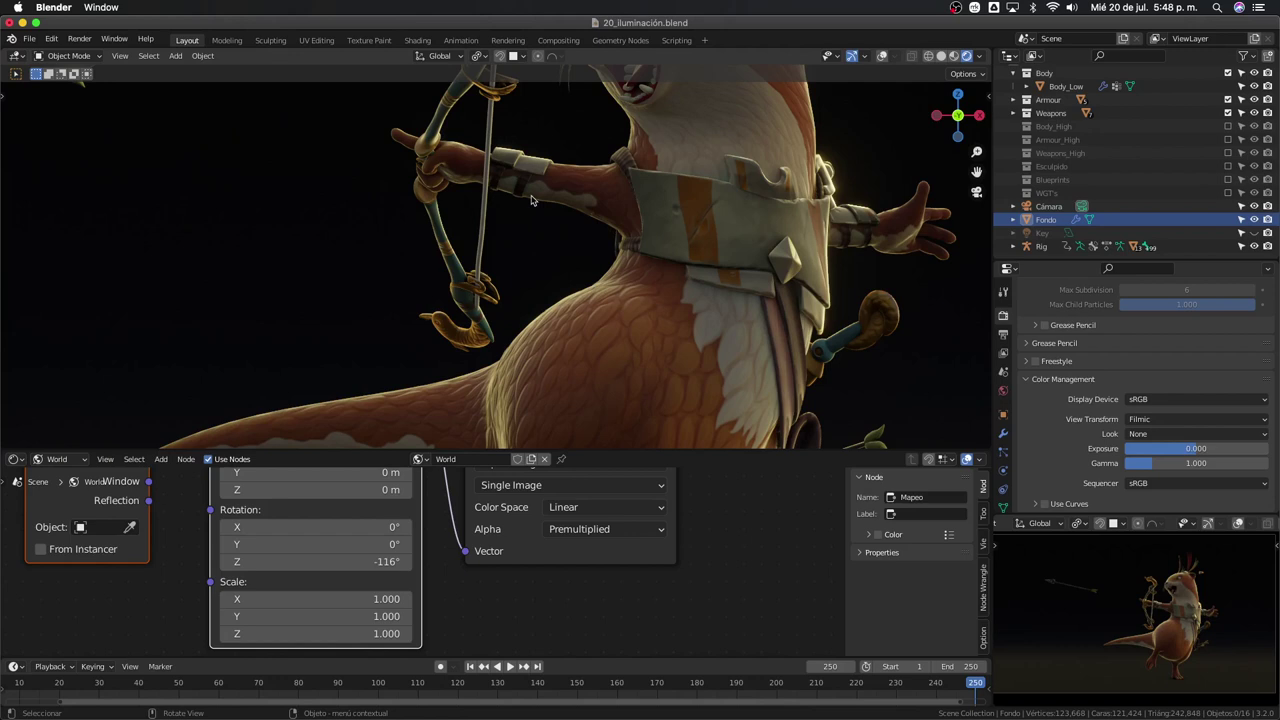
{"action": "scroll", "coordinate": [431, 252], "scroll_direction": "down", "scroll_amount": 3}
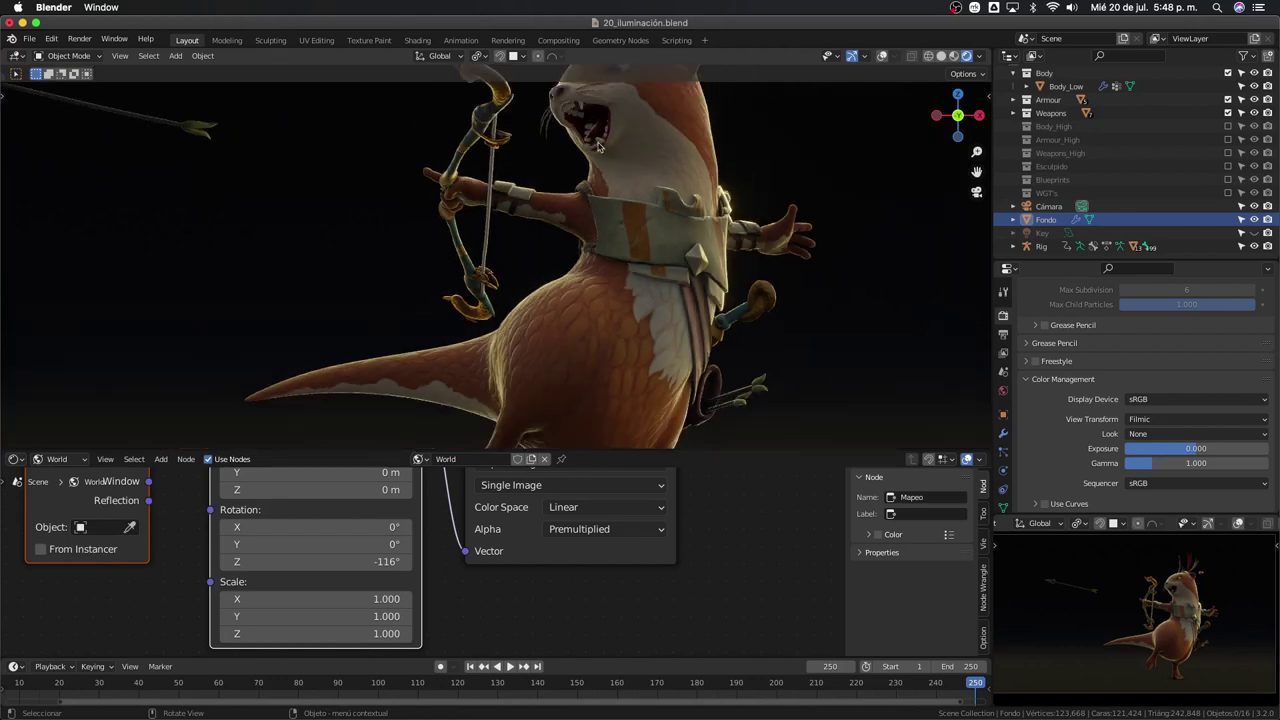
{"action": "middle_click_drag", "start_coordinate": [596, 158], "coordinate": [617, 172]}
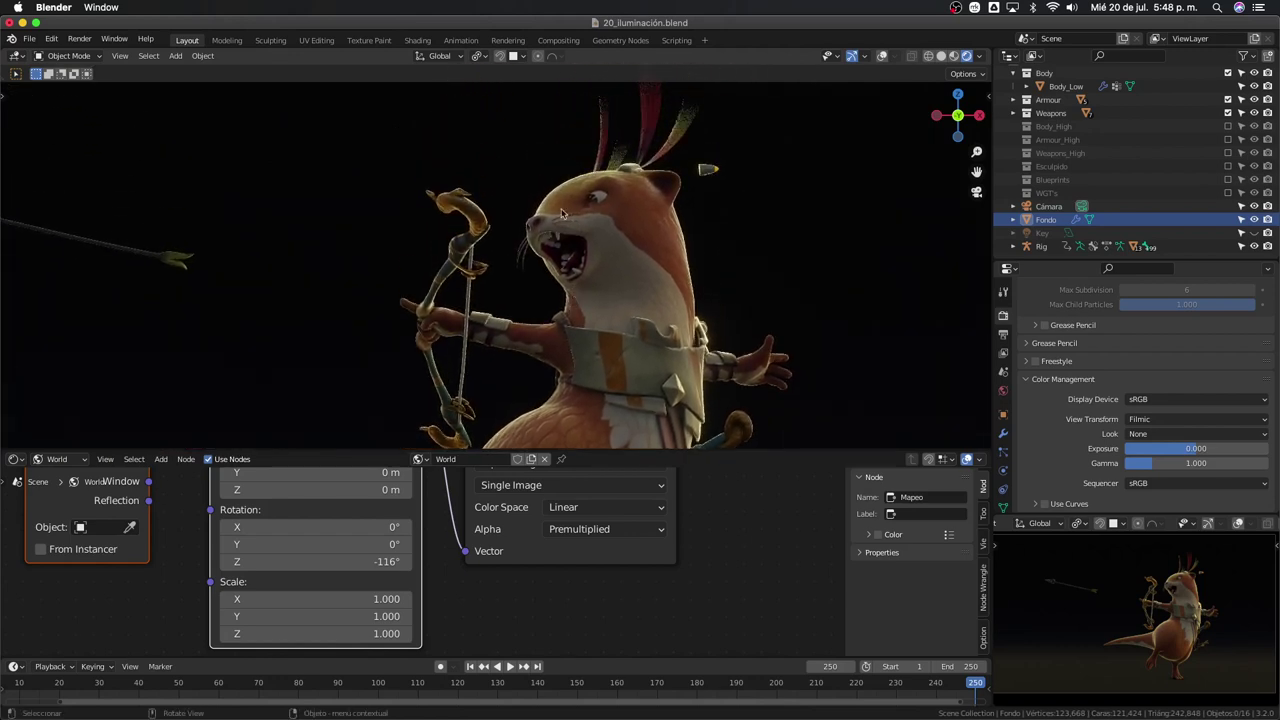
{"action": "middle_click_drag", "start_coordinate": [667, 243], "coordinate": [657, 203], "text": "shift"}
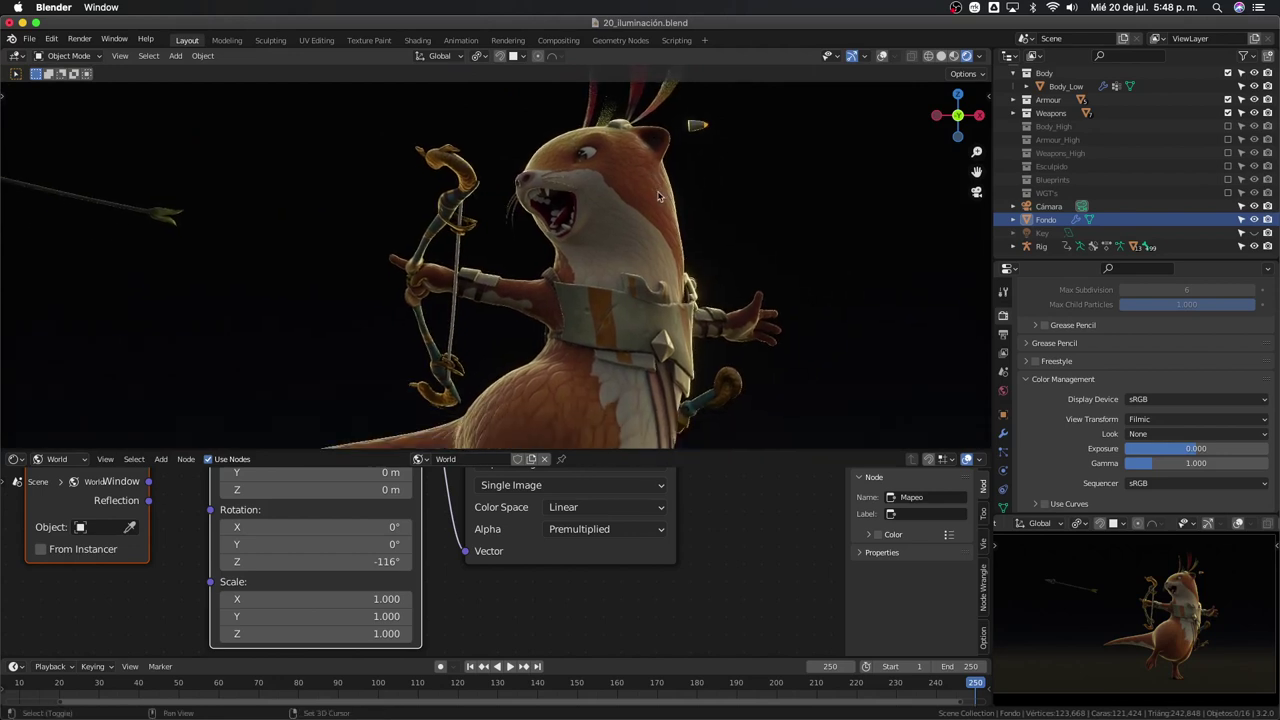
Toggle the Fondo backdrop's visibility and make the Key light visible again
{"action": "left_click", "coordinate": [1254, 219]}
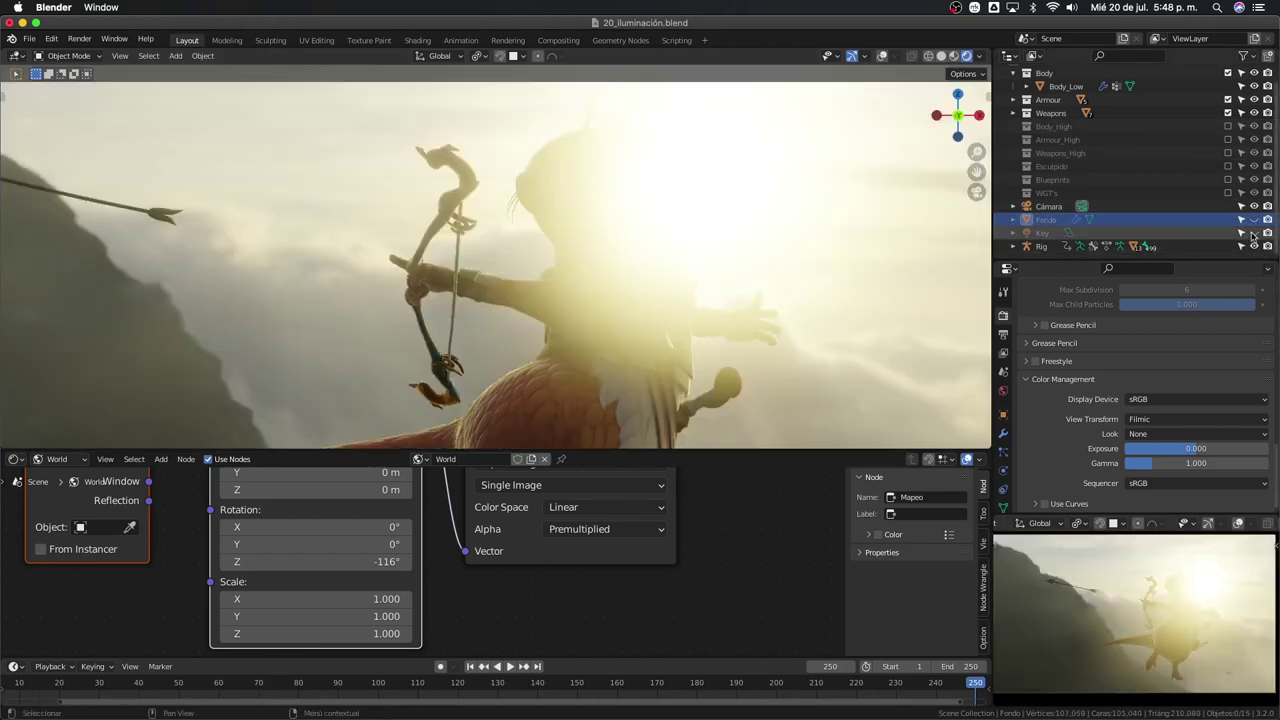
{"action": "left_click", "coordinate": [1254, 232]}
{"action": "left_click", "coordinate": [1254, 219]}
{"action": "key", "text": "KP_0"}
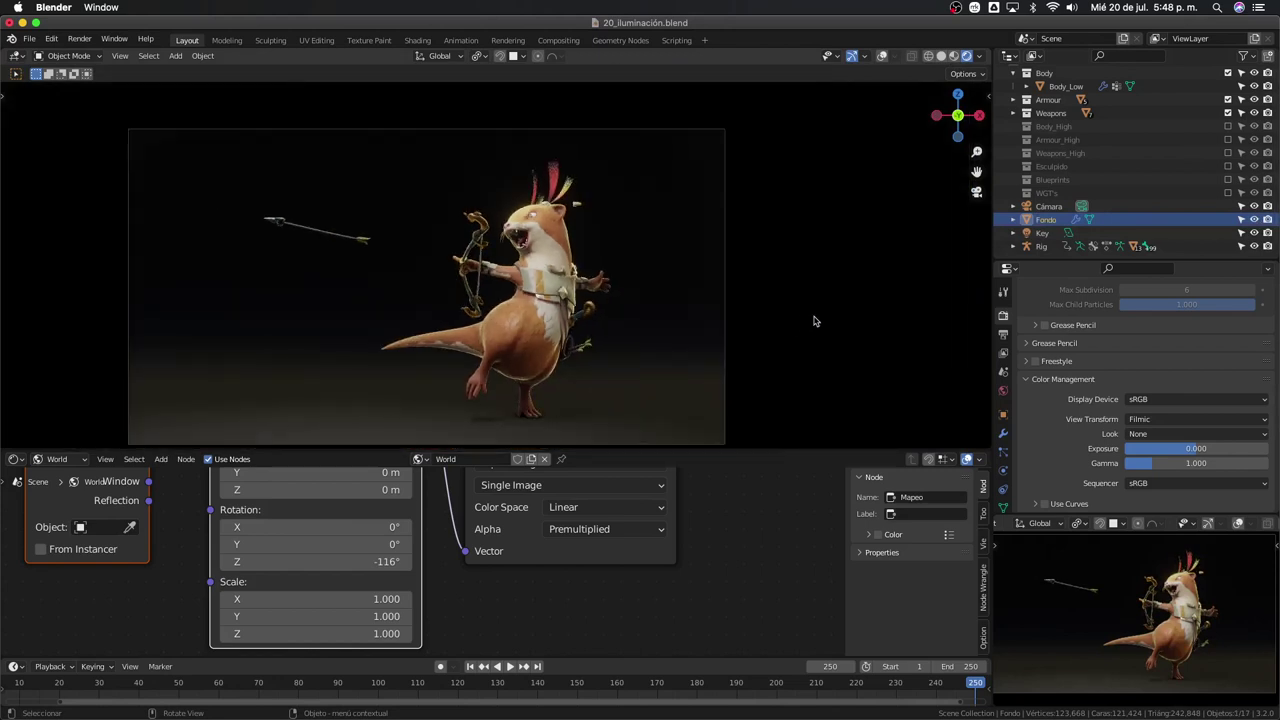
{"action": "key", "text": "KP_0"}
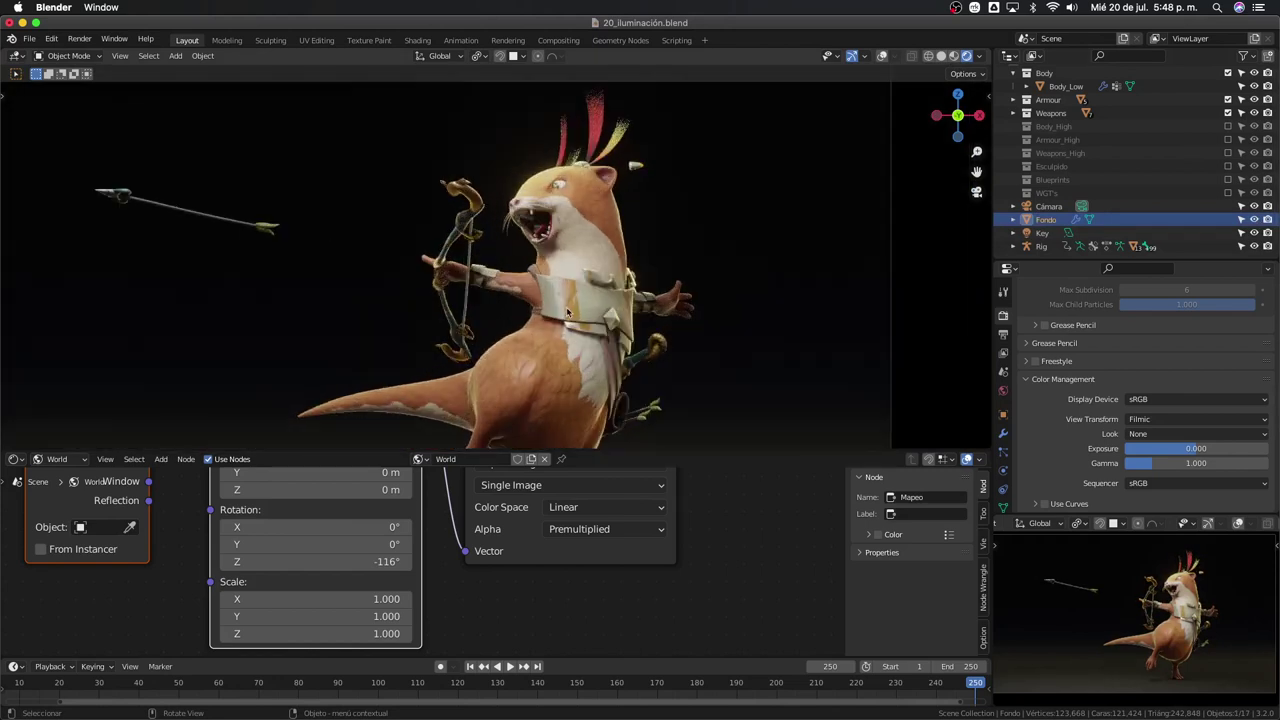
Select the Key area light and set its Power to 100 W
{"action": "left_click", "coordinate": [1045, 232]}
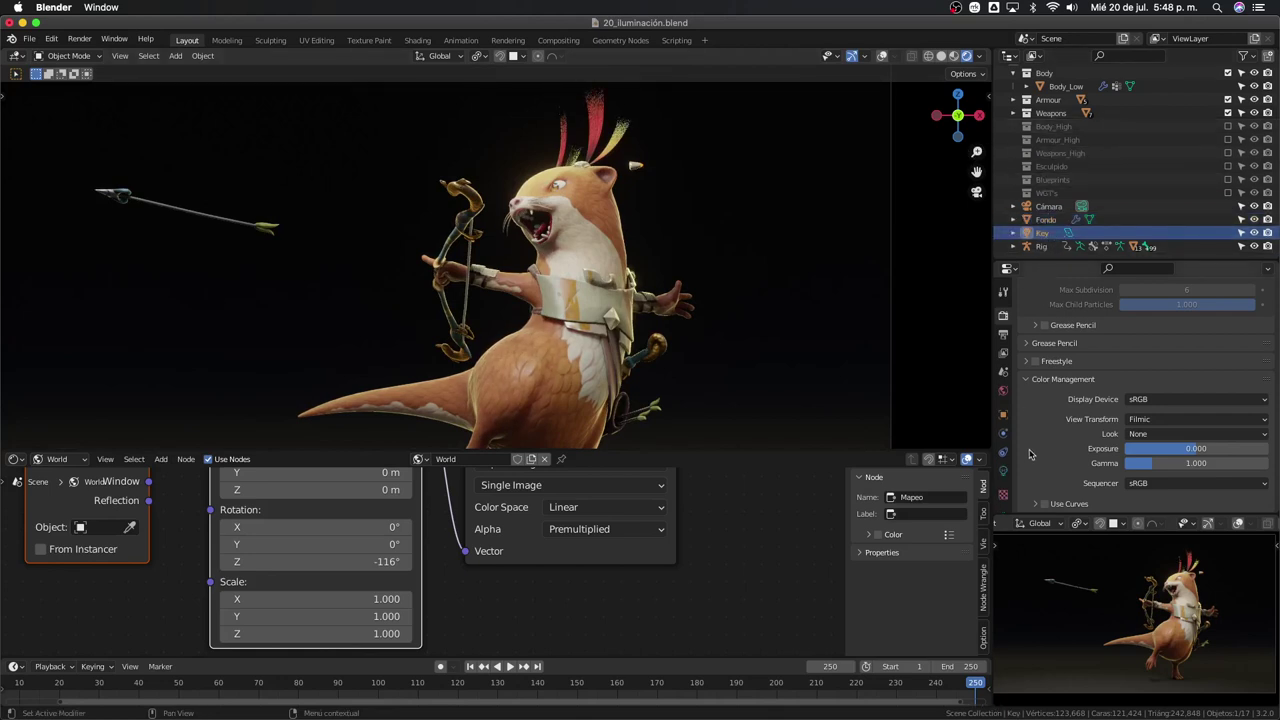
{"action": "left_click", "coordinate": [1004, 469]}
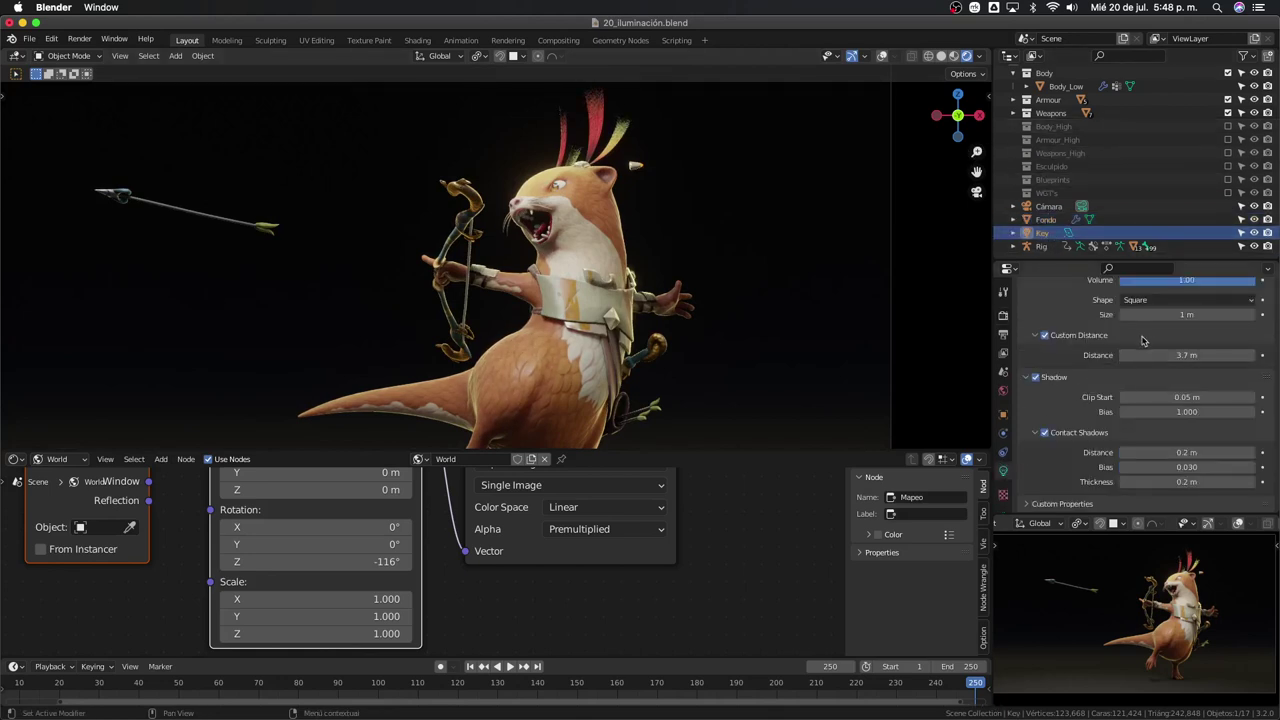
{"action": "scroll", "coordinate": [1146, 343], "scroll_direction": "up", "scroll_amount": 5}
{"action": "left_click", "coordinate": [1191, 406]}
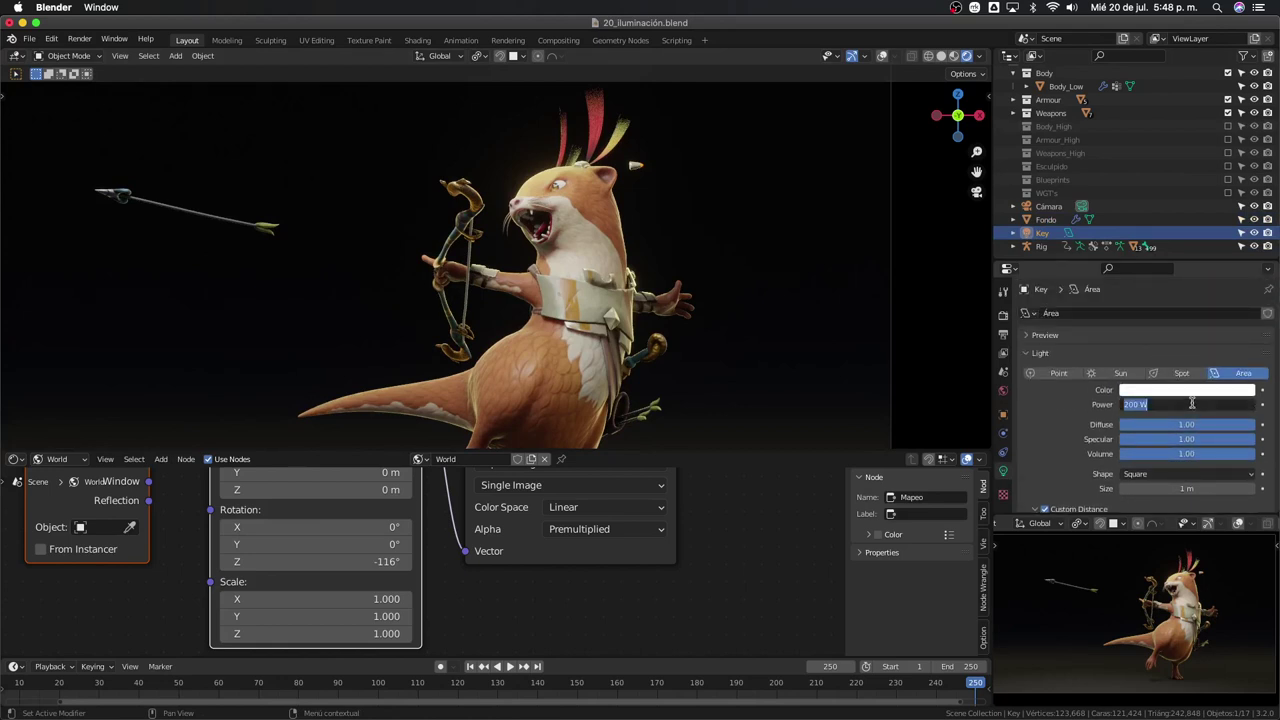
{"action": "type", "text": "150"}
{"action": "key", "text": "Return"}
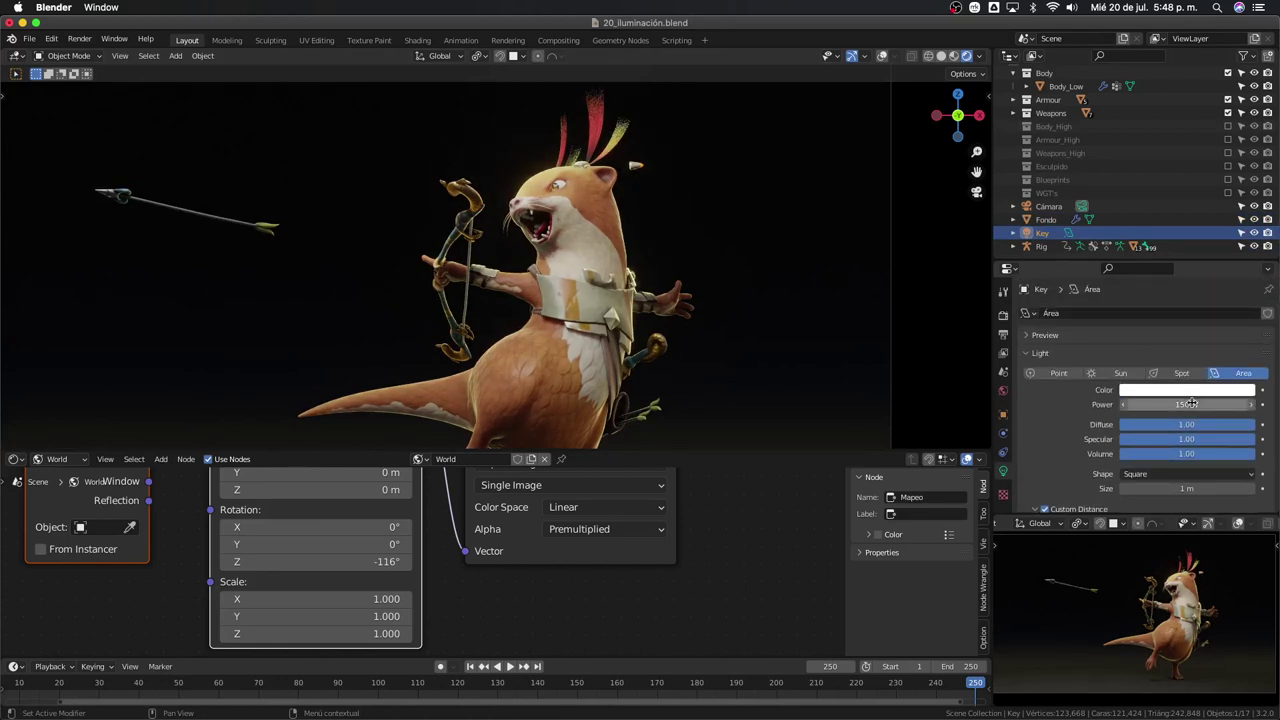
{"action": "left_click", "coordinate": [1191, 404]}
{"action": "type", "text": "100"}
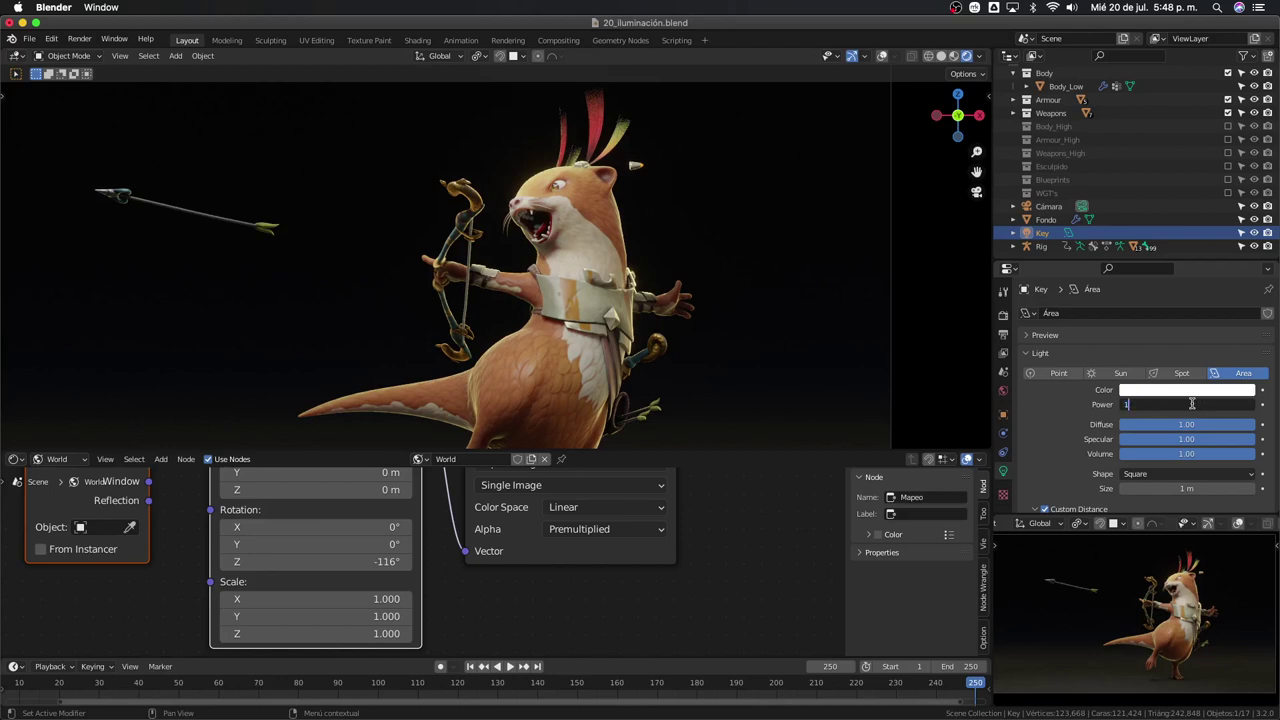
{"action": "key", "text": "Return"}
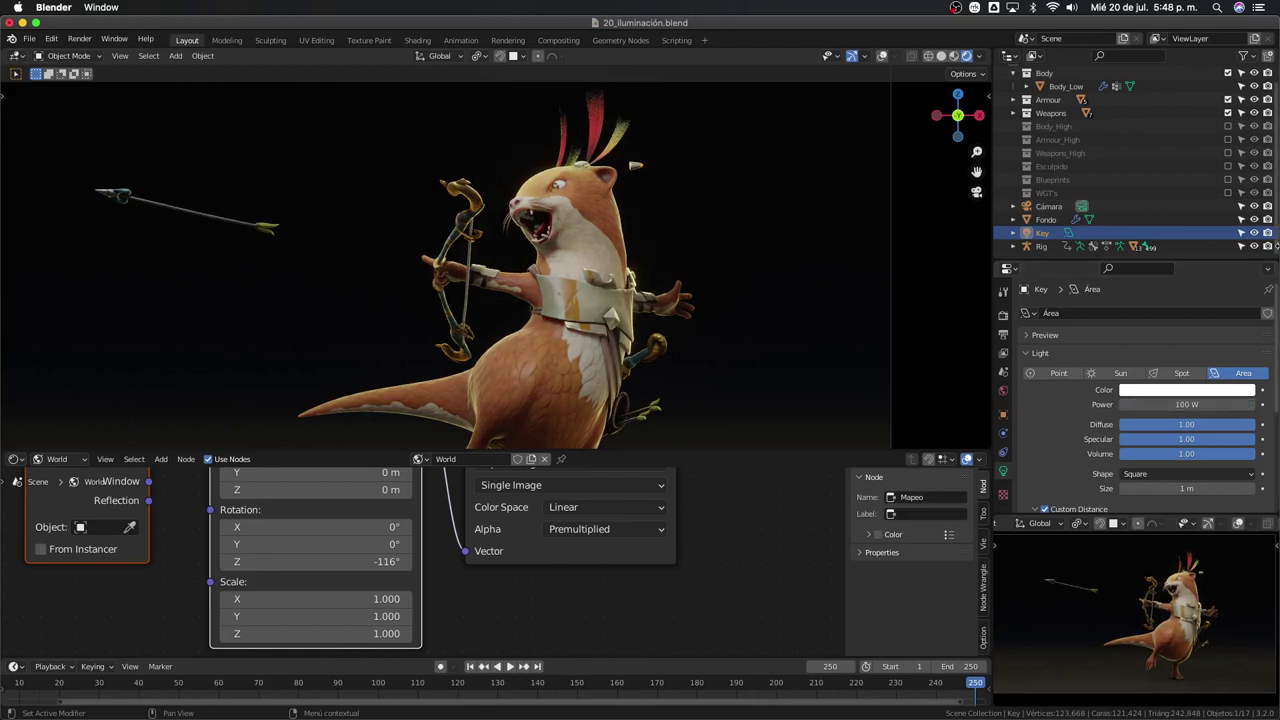
Toggle the Key light off and on to compare, then frame the archer through the camera
{"action": "left_click", "coordinate": [1253, 233]}
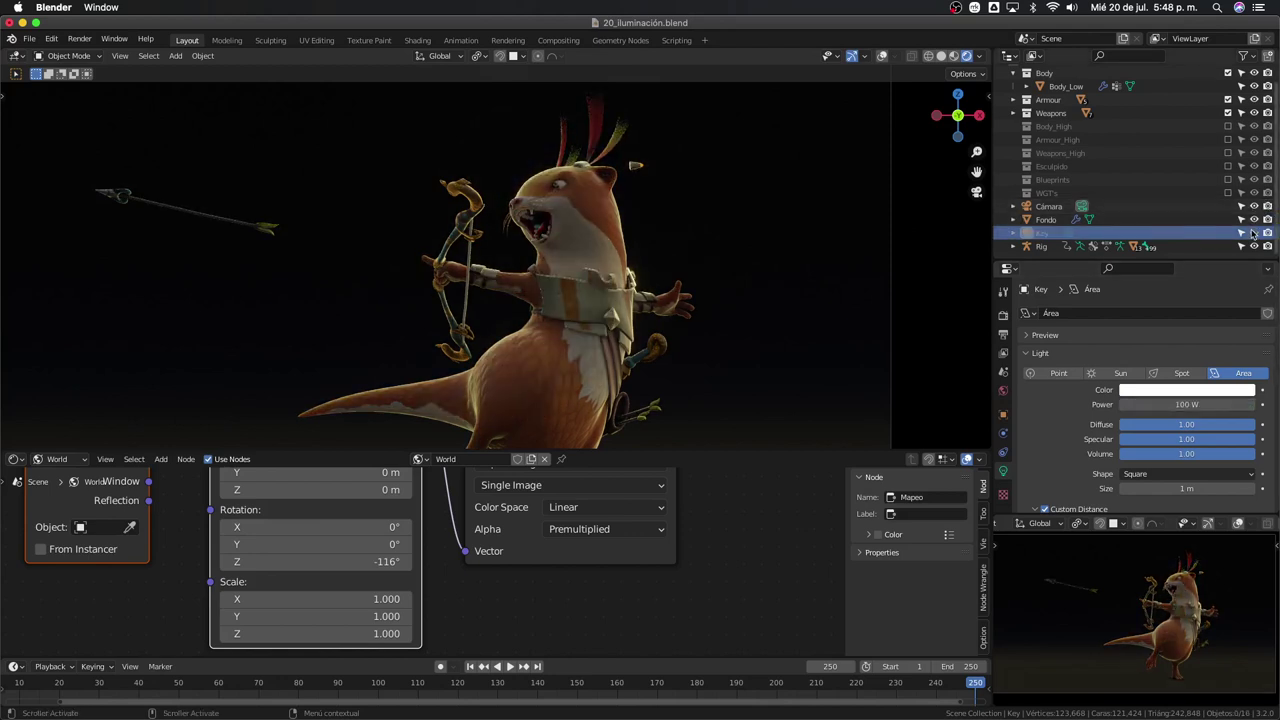
{"action": "left_click", "coordinate": [1253, 233]}
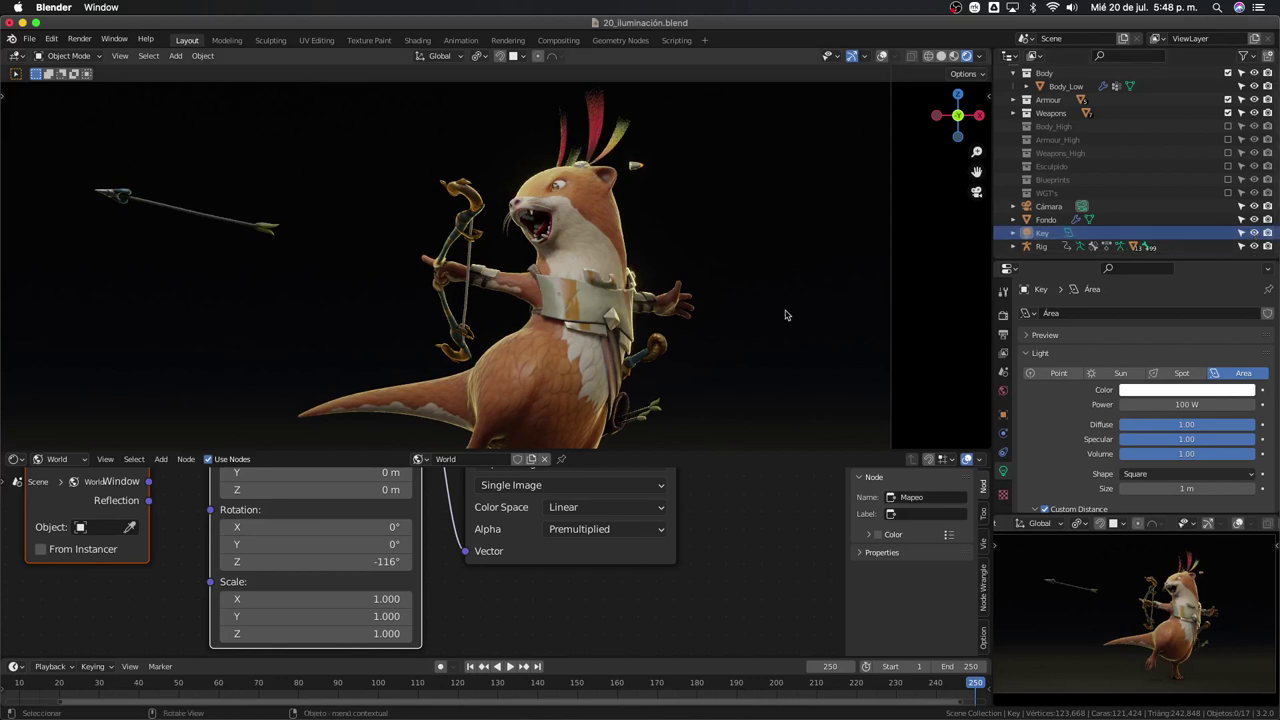
{"action": "key", "text": "KP_0"}
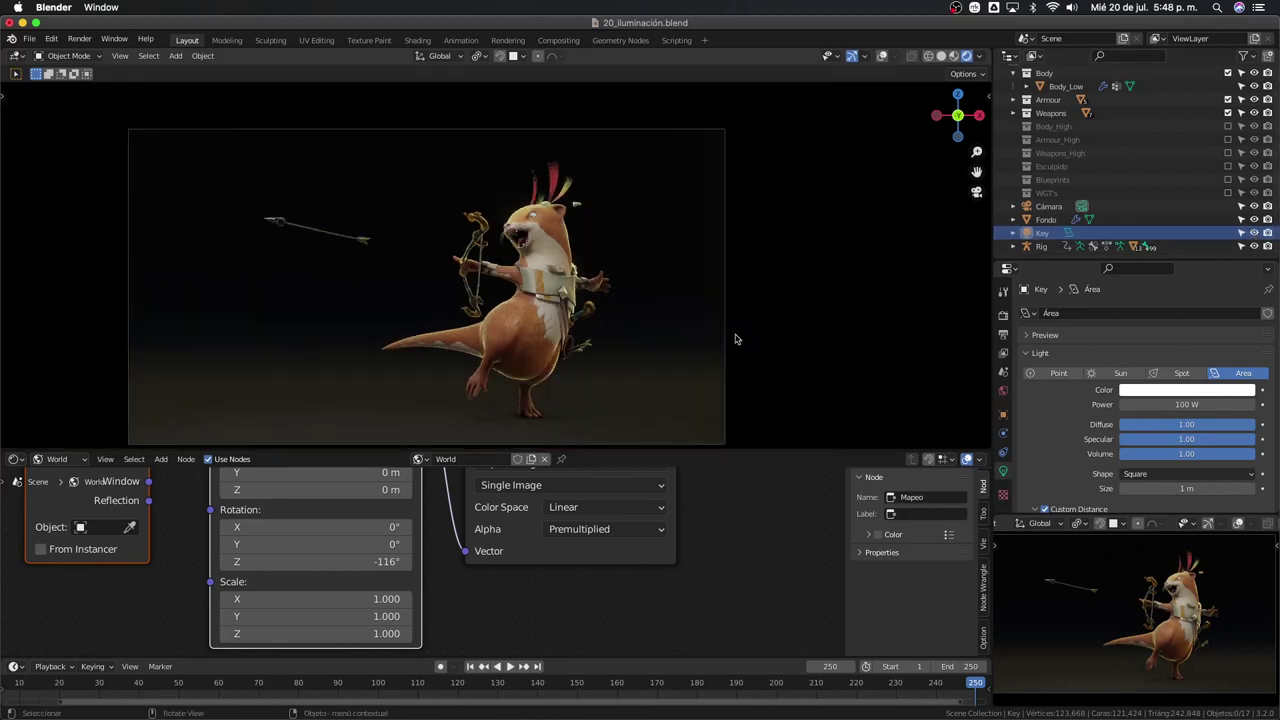
{"action": "scroll", "coordinate": [739, 339], "scroll_direction": "down", "scroll_amount": 1}
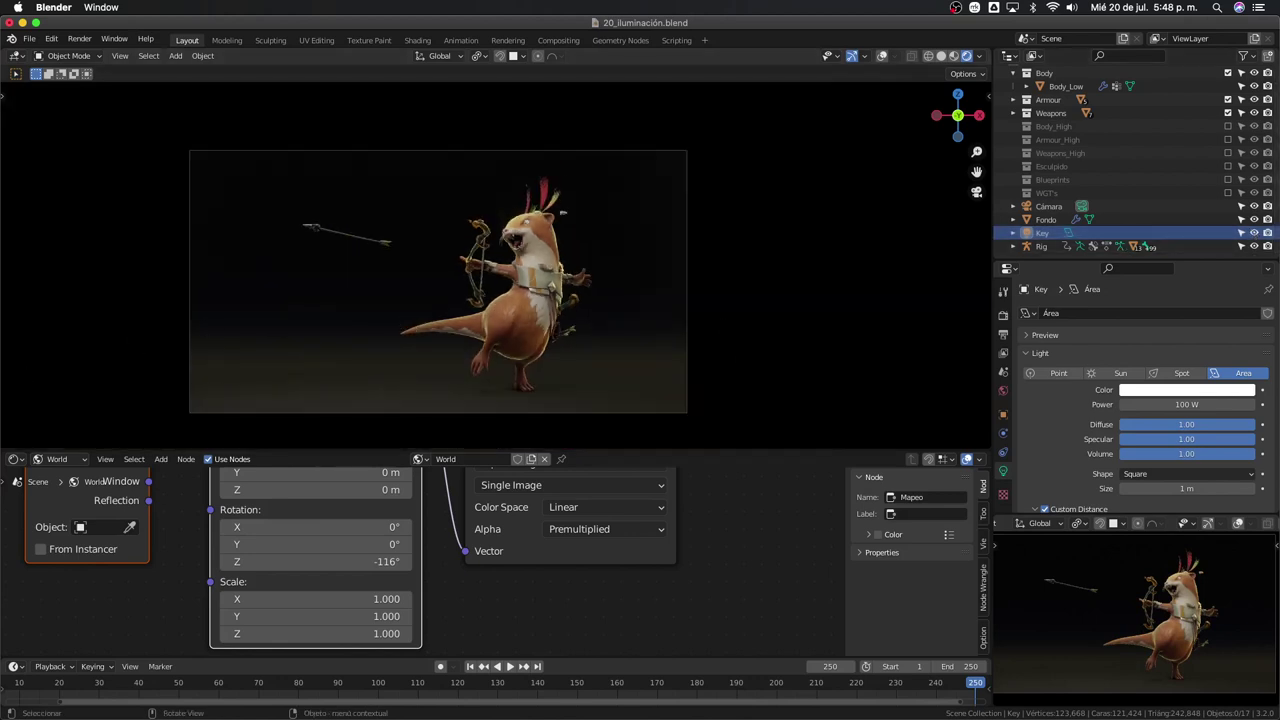
{"action": "key", "text": "ctrl+Up"}
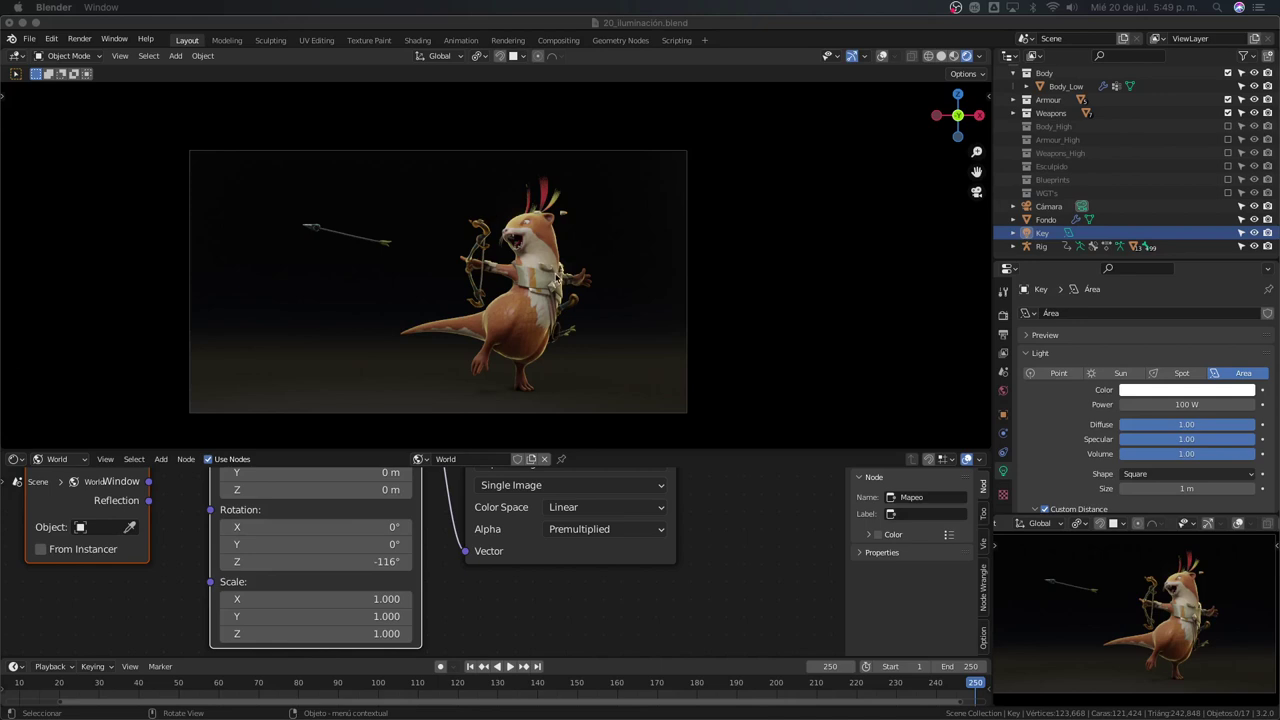
Switch to Solid shading, orbit to show the backdrop, and bring up the Shift+A light types
{"action": "left_click", "coordinate": [629, 317]}
{"action": "scroll", "coordinate": [629, 320], "scroll_direction": "up", "scroll_amount": 1}
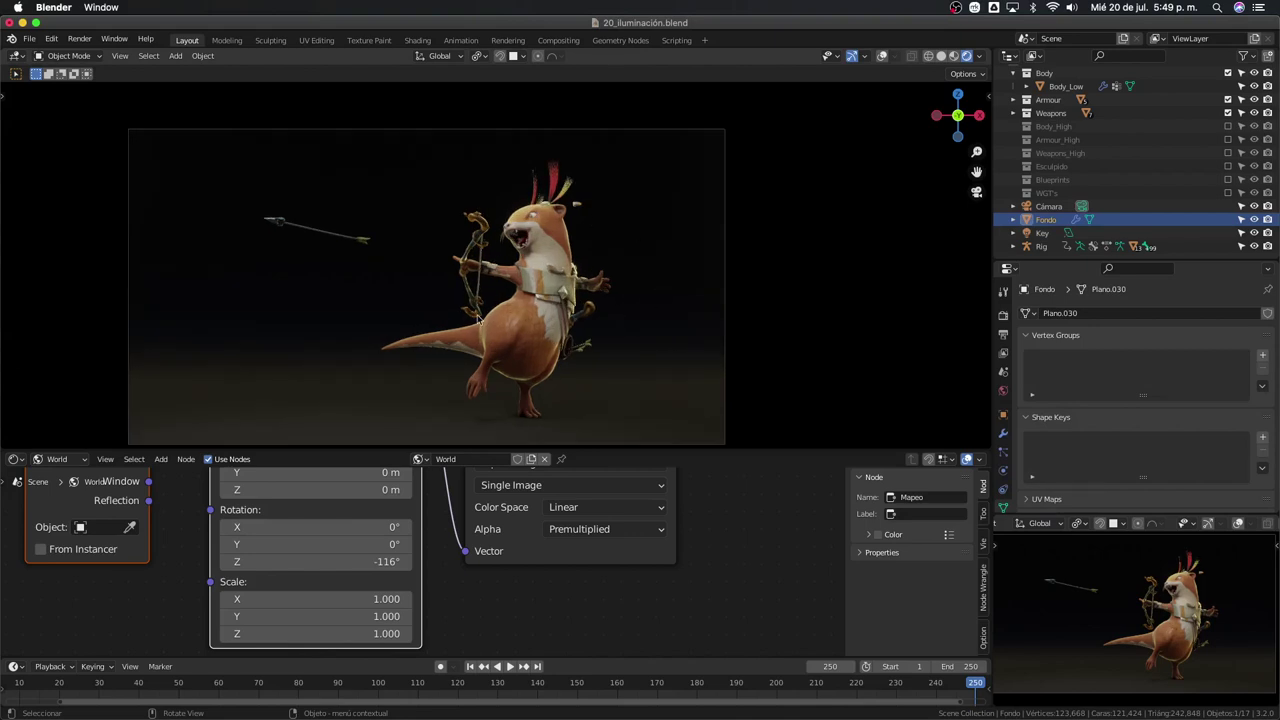
{"action": "scroll", "coordinate": [478, 318], "scroll_direction": "up", "scroll_amount": 3}
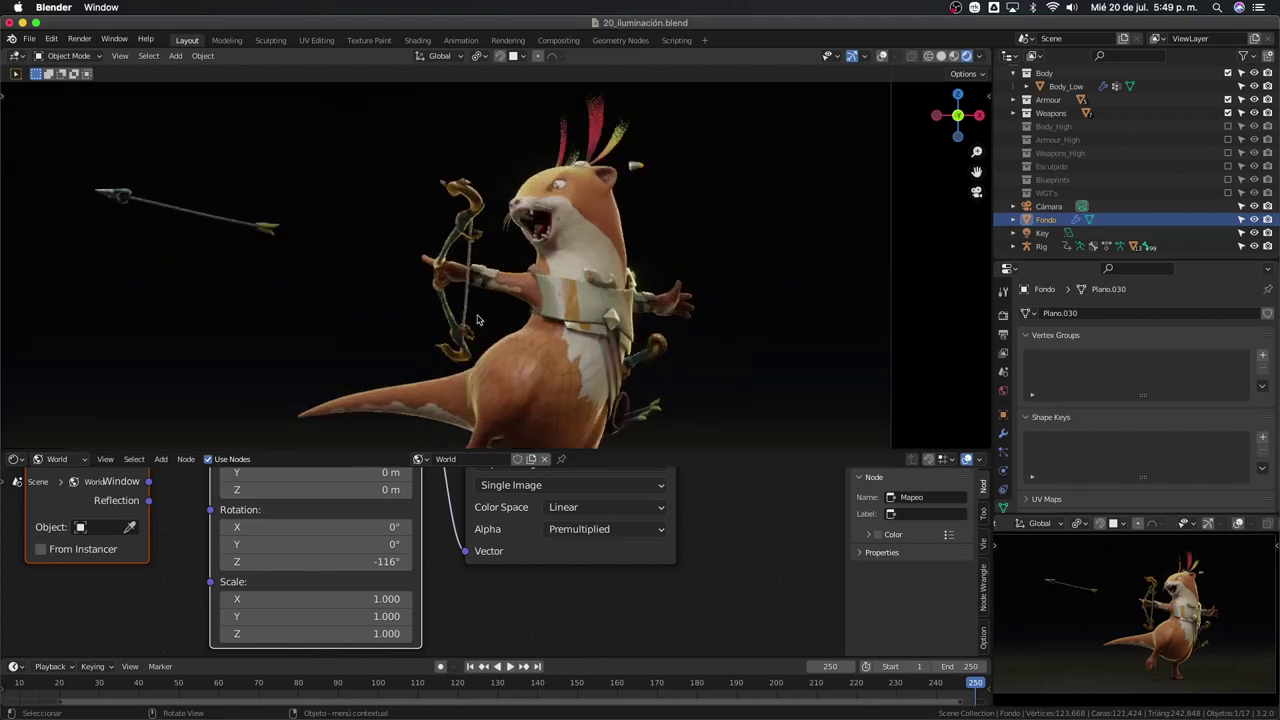
{"action": "mouse_move", "coordinate": [494, 218]}
{"action": "middle_mouse_down", "text": "shift"}
{"action": "mouse_move", "coordinate": [588, 255]}
{"action": "mouse_move", "coordinate": [616, 229]}
{"action": "middle_mouse_up", "text": "shift"}
{"action": "key", "text": "z"}
{"action": "left_click", "coordinate": [737, 218]}
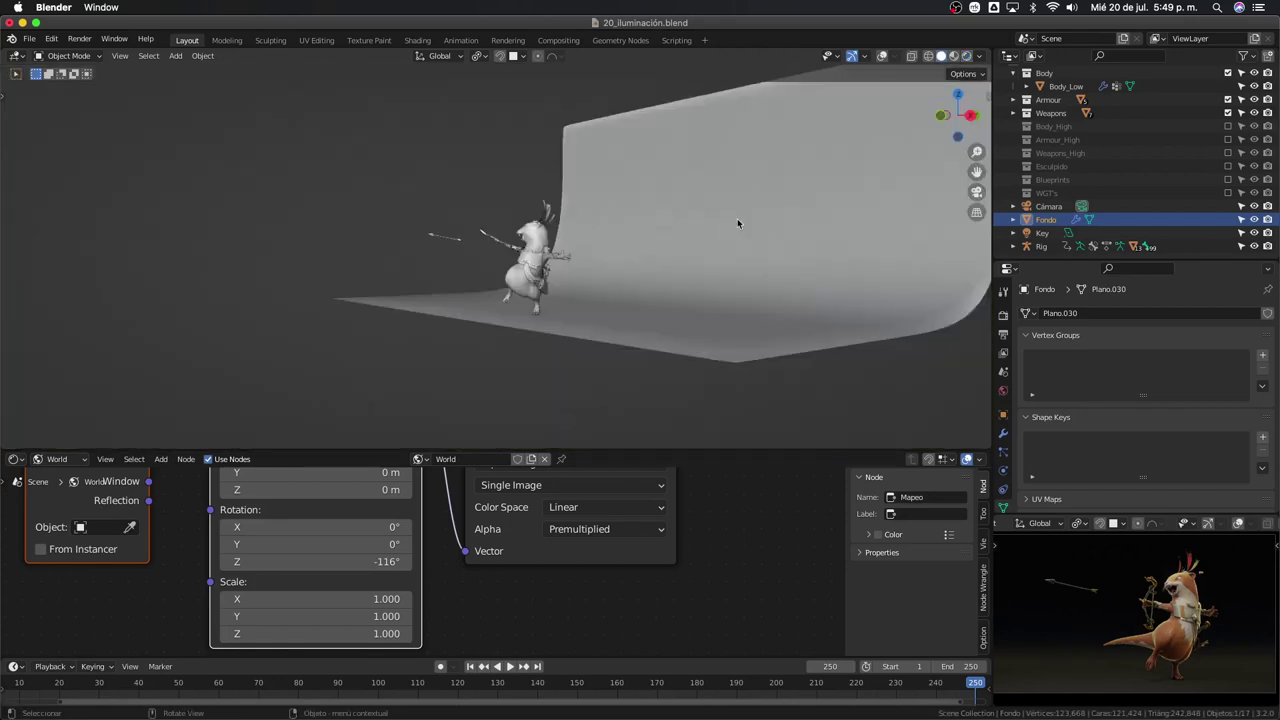
{"action": "mouse_move", "coordinate": [737, 218]}
{"action": "middle_mouse_down"}
{"action": "mouse_move", "coordinate": [703, 287]}
{"action": "mouse_move", "coordinate": [598, 291]}
{"action": "mouse_move", "coordinate": [597, 320]}
{"action": "middle_mouse_up"}
{"action": "key", "text": "shift+a"}
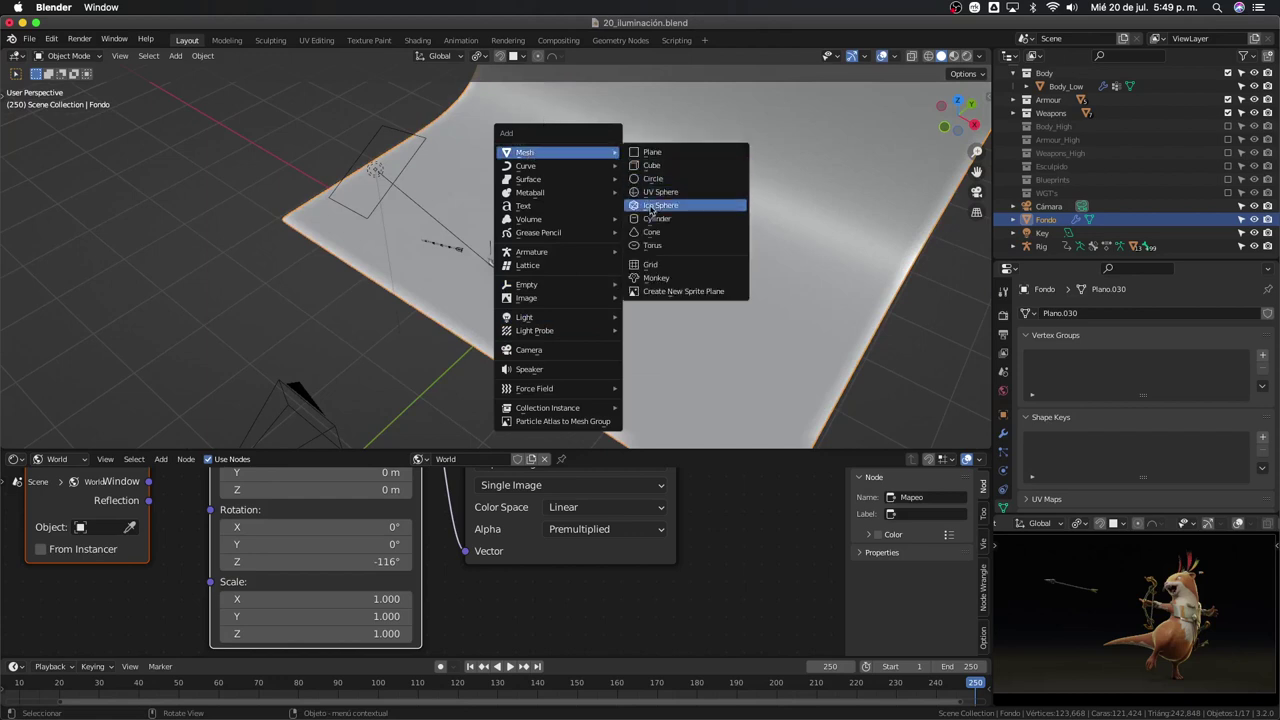
{"action": "mouse_move", "coordinate": [540, 317]}
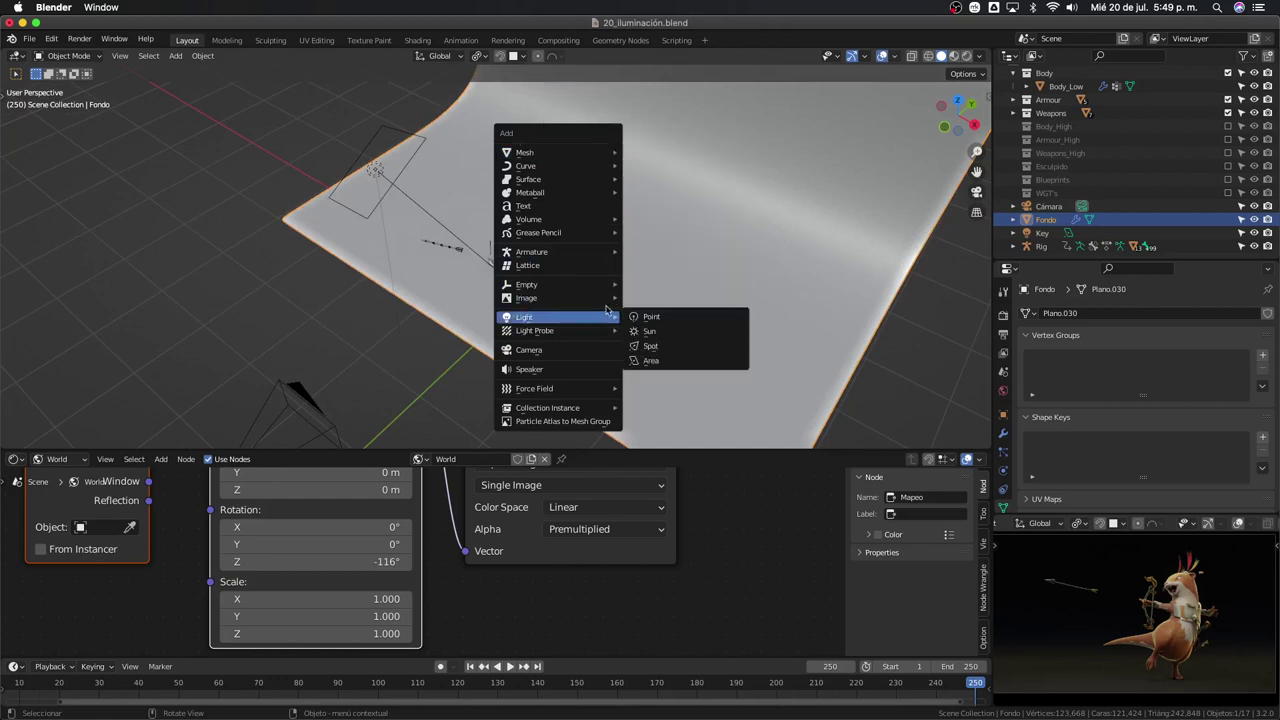
Add a point light to the scene, move it into place, and look through the camera
{"action": "left_click", "coordinate": [660, 320]}
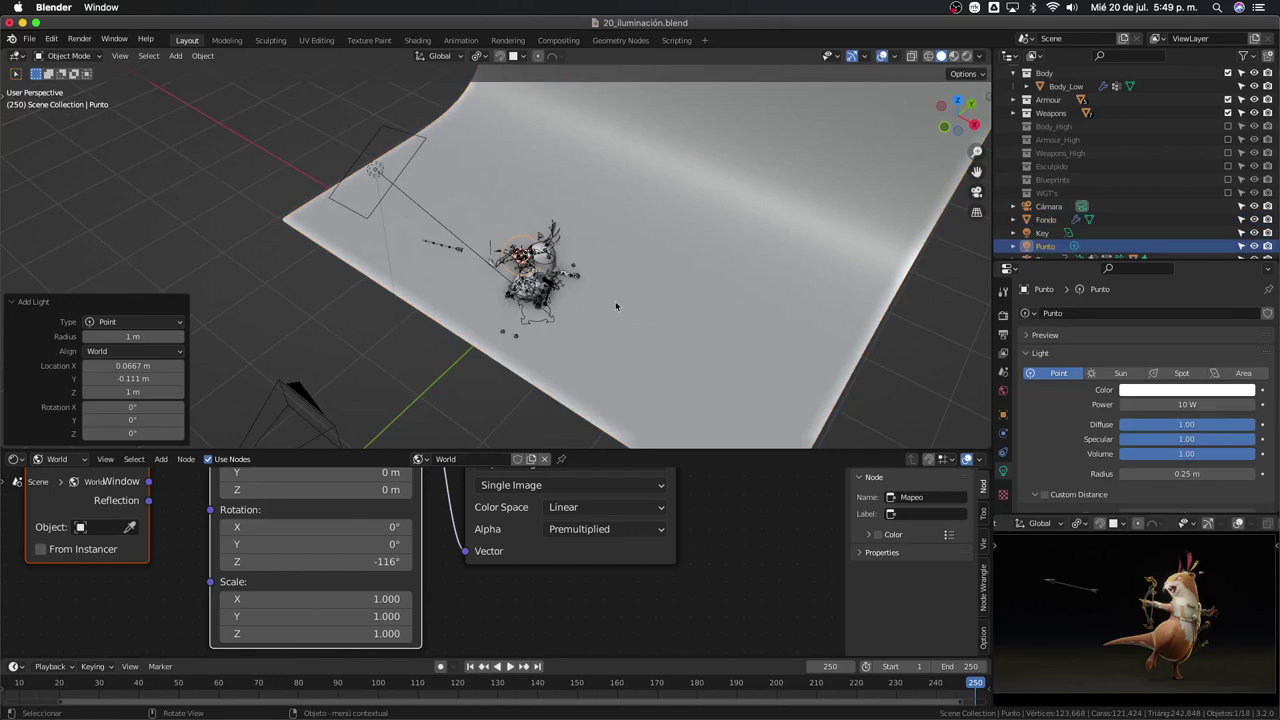
{"action": "middle_click_drag", "start_coordinate": [475, 278], "coordinate": [520, 250]}
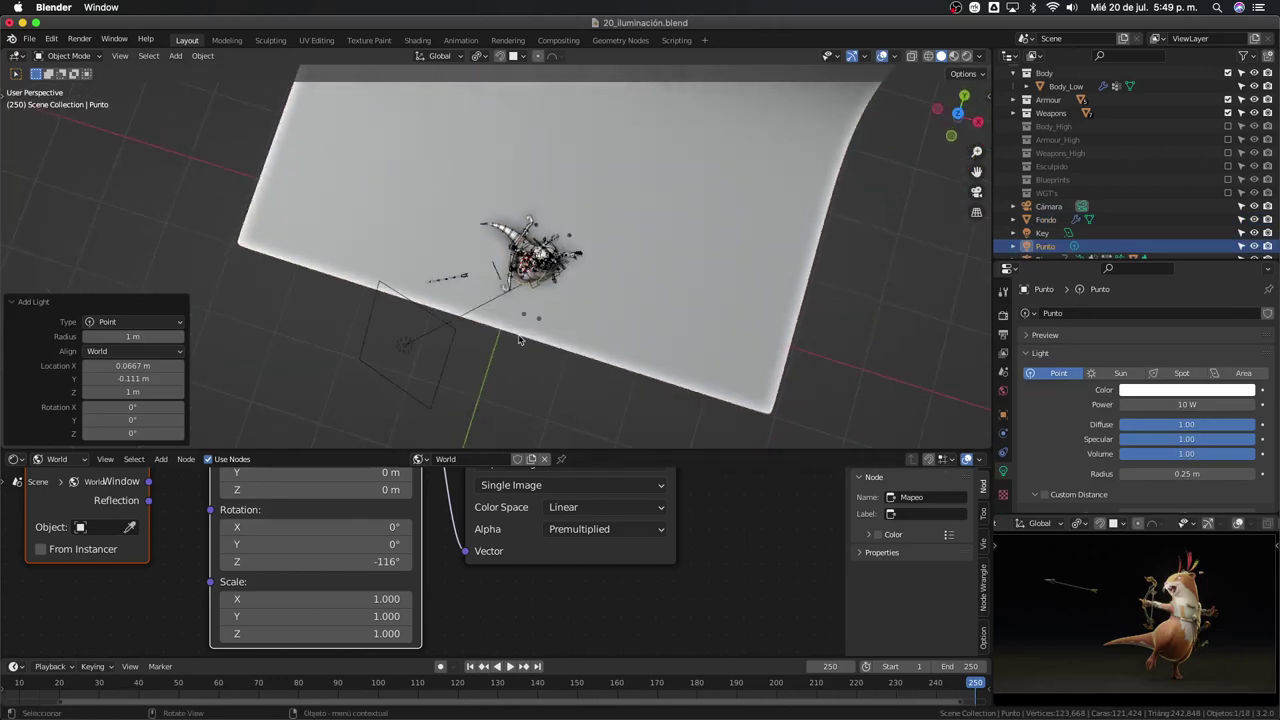
{"action": "key", "text": "g"}
{"action": "key", "text": "Return"}
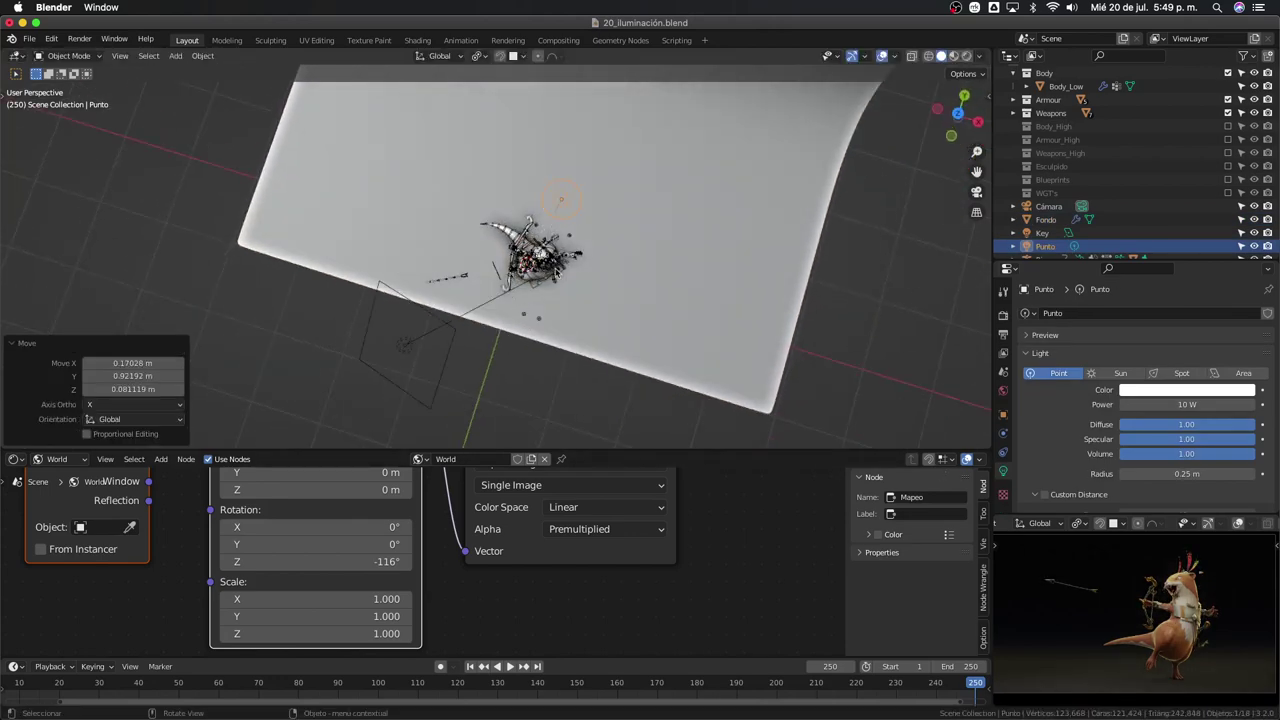
{"action": "key", "text": "KP_0"}
Place the point light behind the archer's head, view it rendered, and hide the Key light
{"action": "key", "text": "g"}
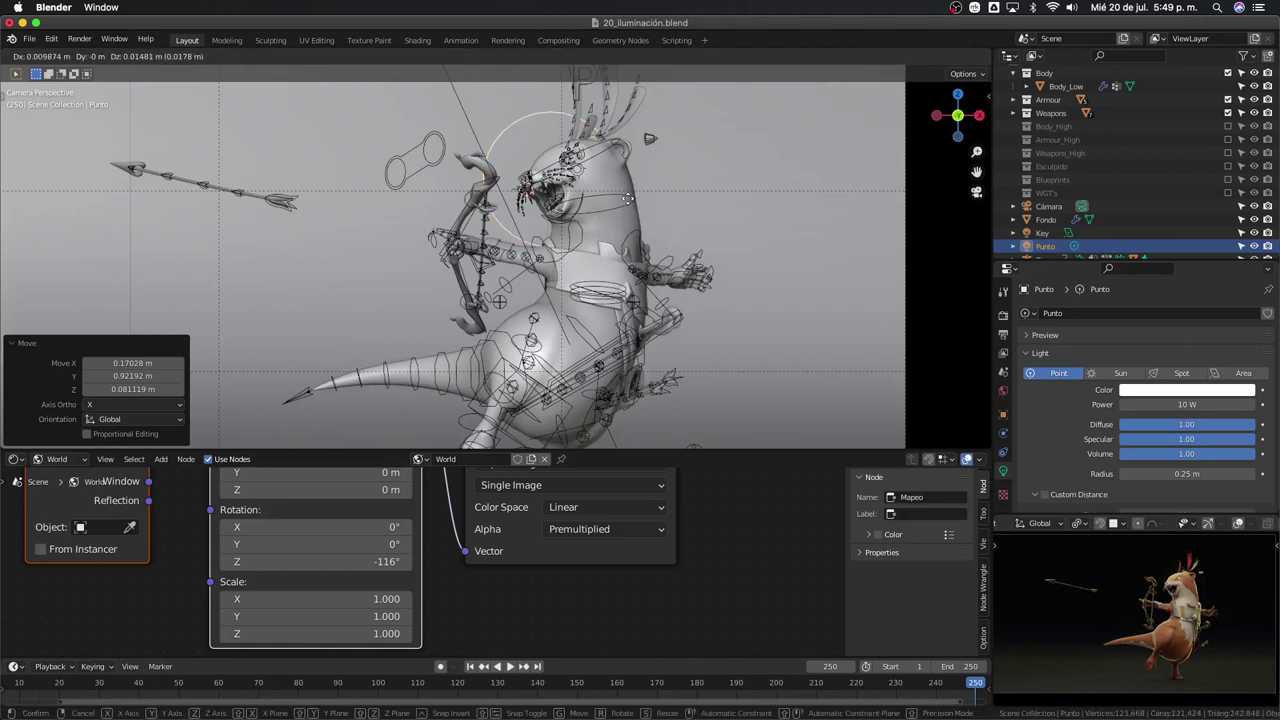
{"action": "left_click", "coordinate": [620, 200]}
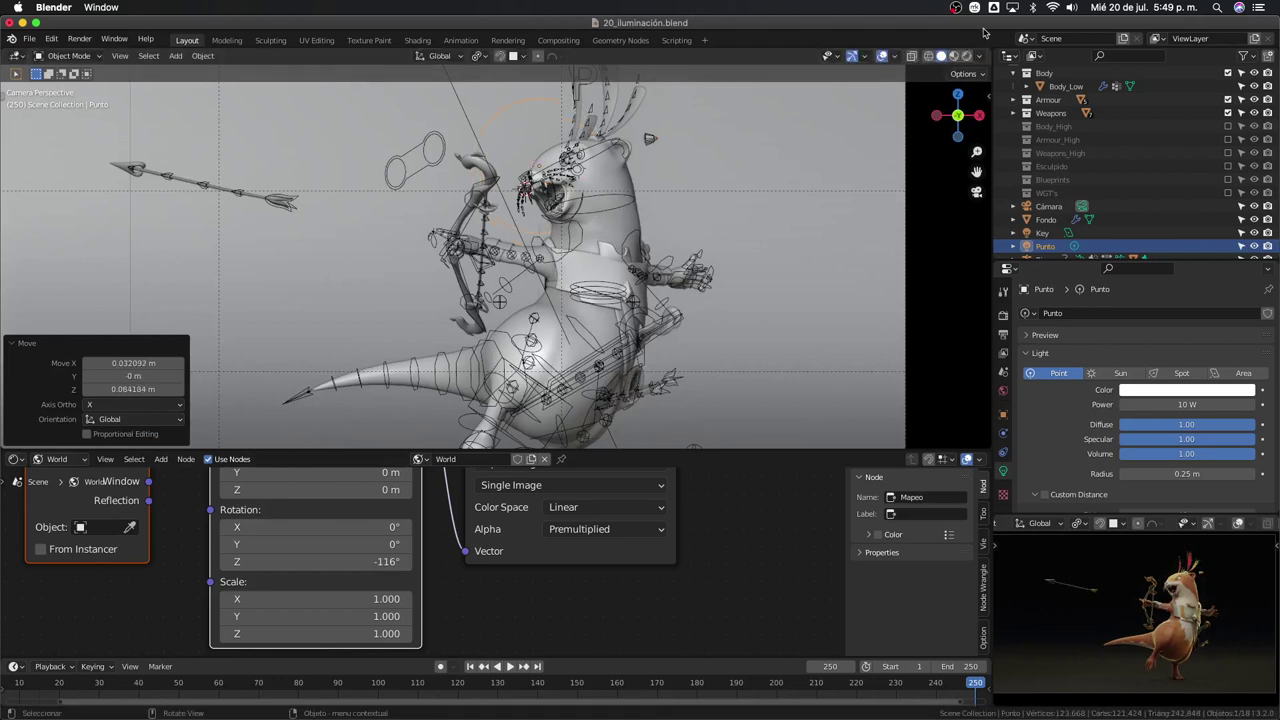
{"action": "left_click", "coordinate": [966, 55]}
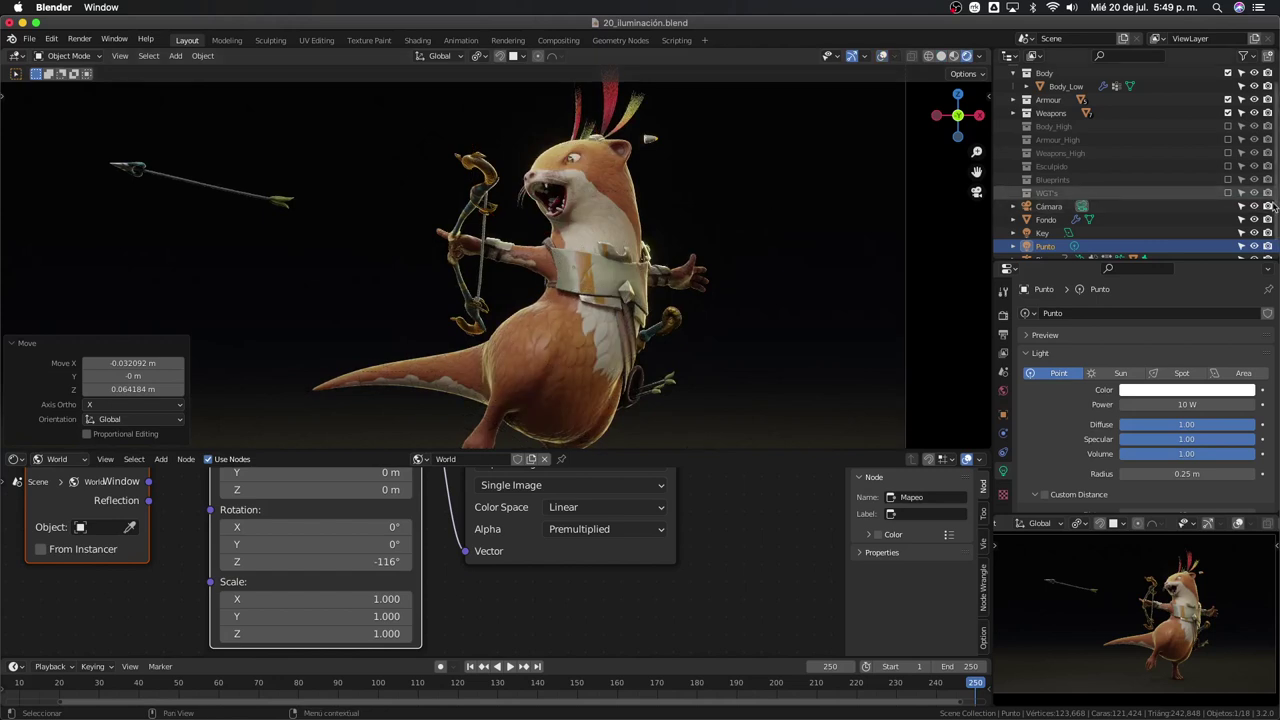
{"action": "left_click", "coordinate": [1255, 232]}
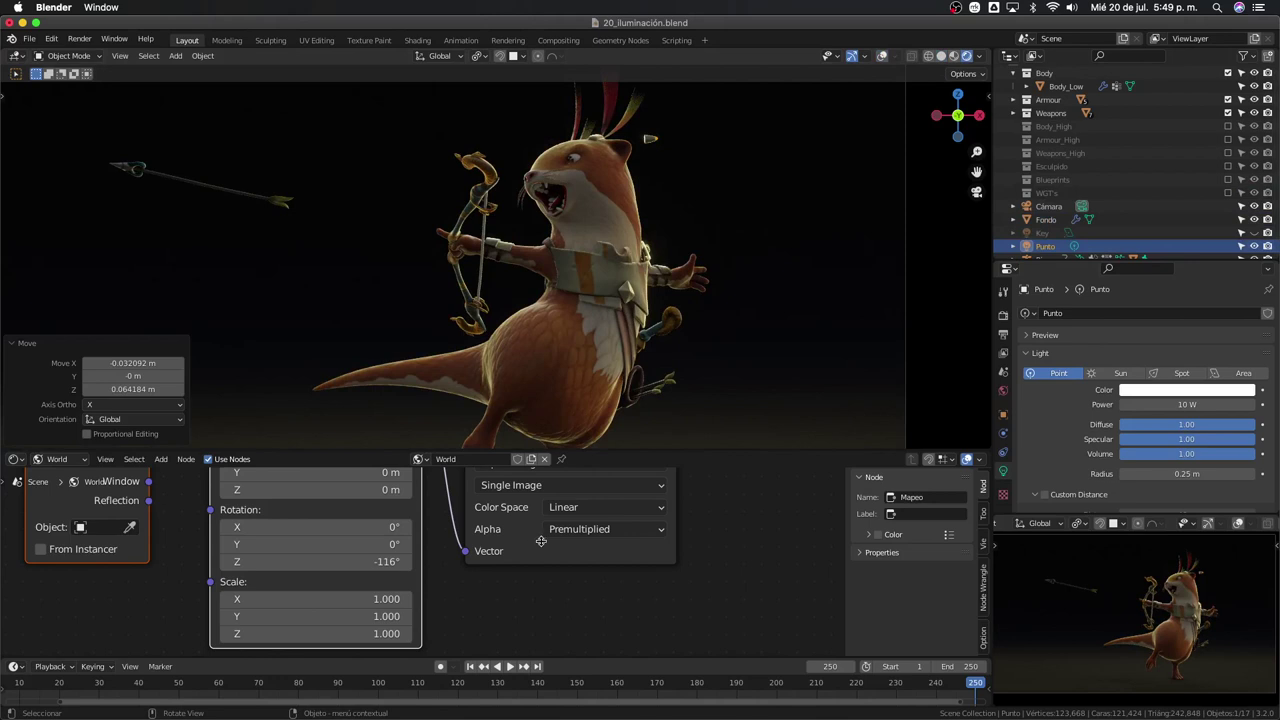
Lower the world Background strength nearly to zero and set Punto's power to 100 W
{"action": "key", "text": "Home"}
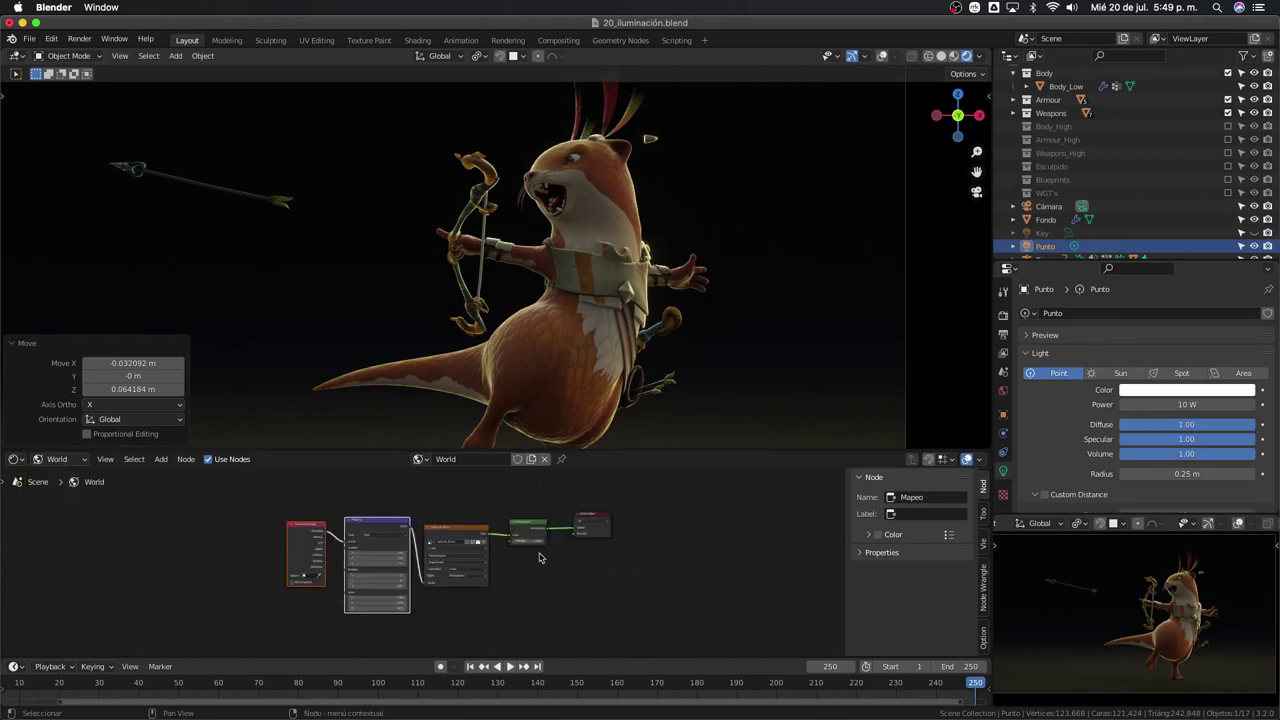
{"action": "left_click_drag", "start_coordinate": [561, 534], "coordinate": [545, 534]}
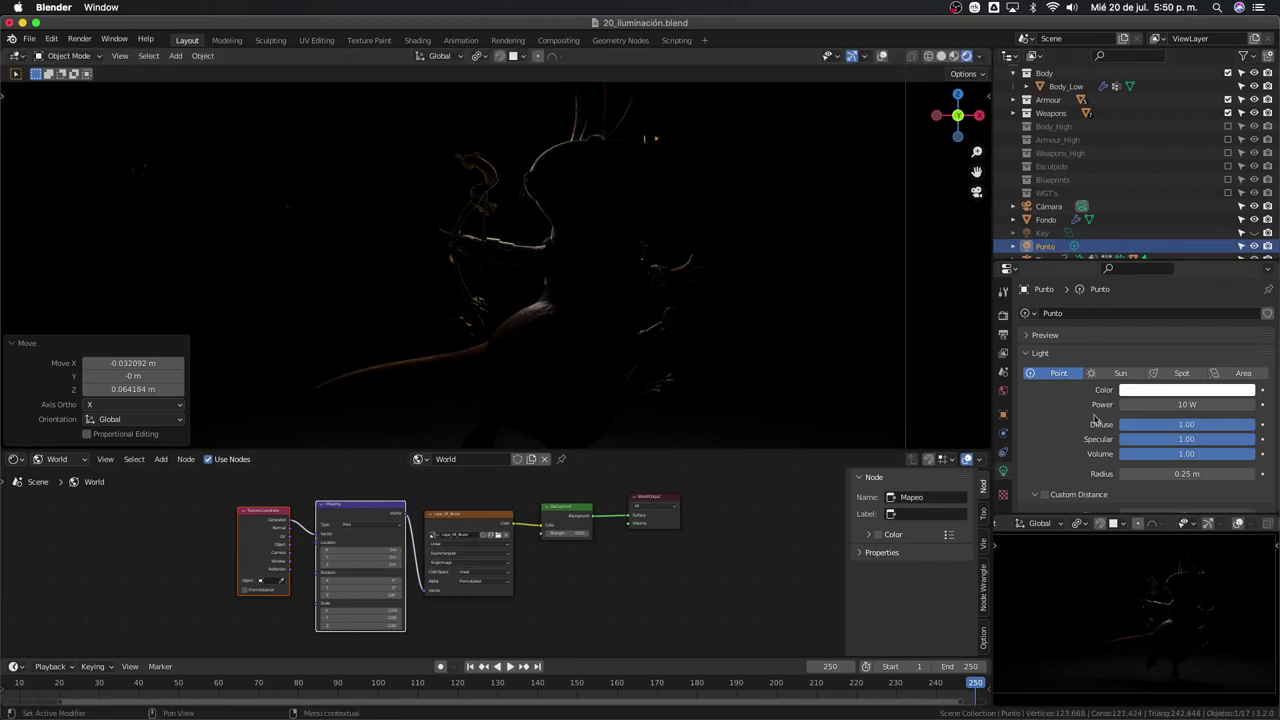
{"action": "left_click", "coordinate": [1161, 404]}
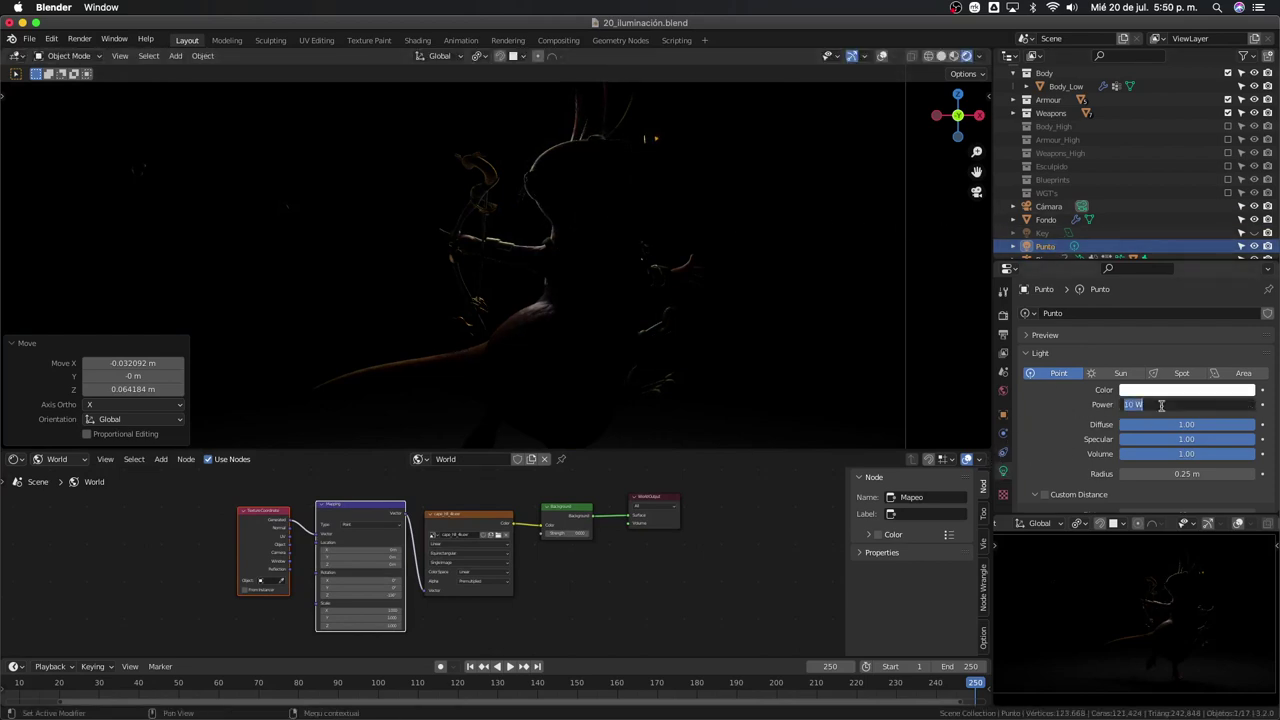
{"action": "type", "text": "100"}
{"action": "key", "text": "Return"}
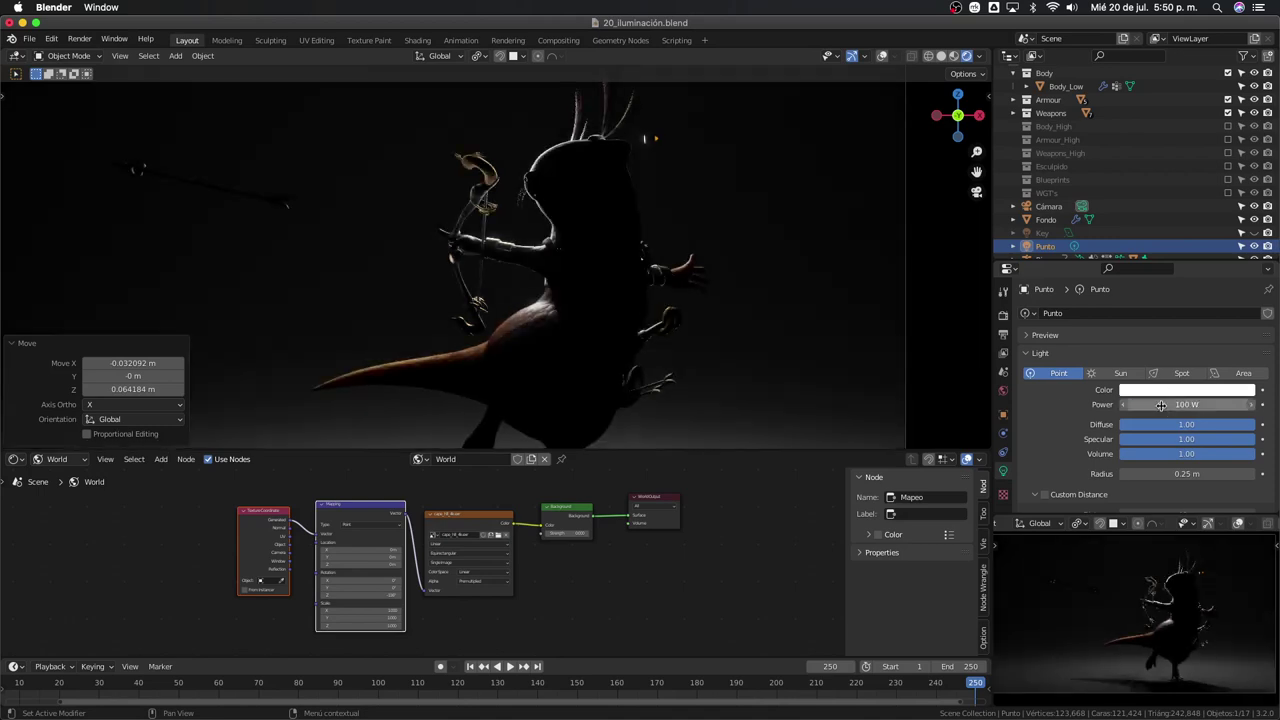
Nudge Punto behind the character to rim-light head and back, then return to camera view
{"action": "key", "text": "g"}
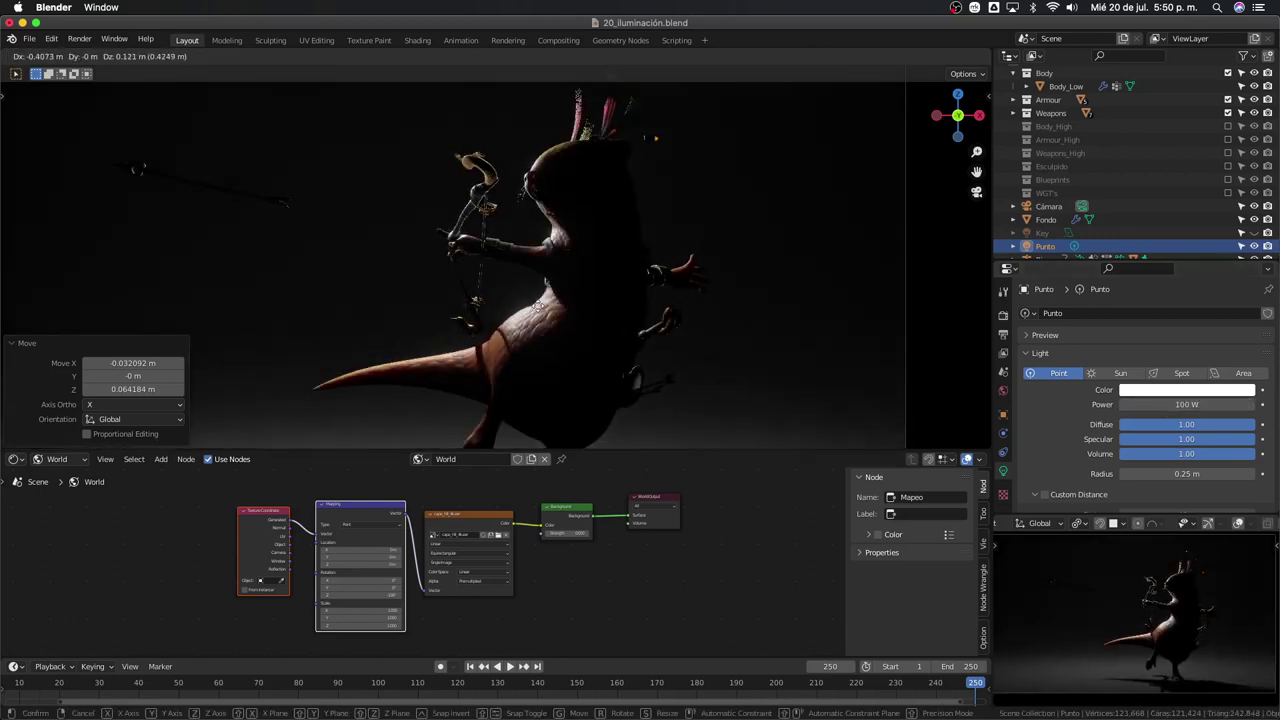
{"action": "left_click", "coordinate": [608, 346]}
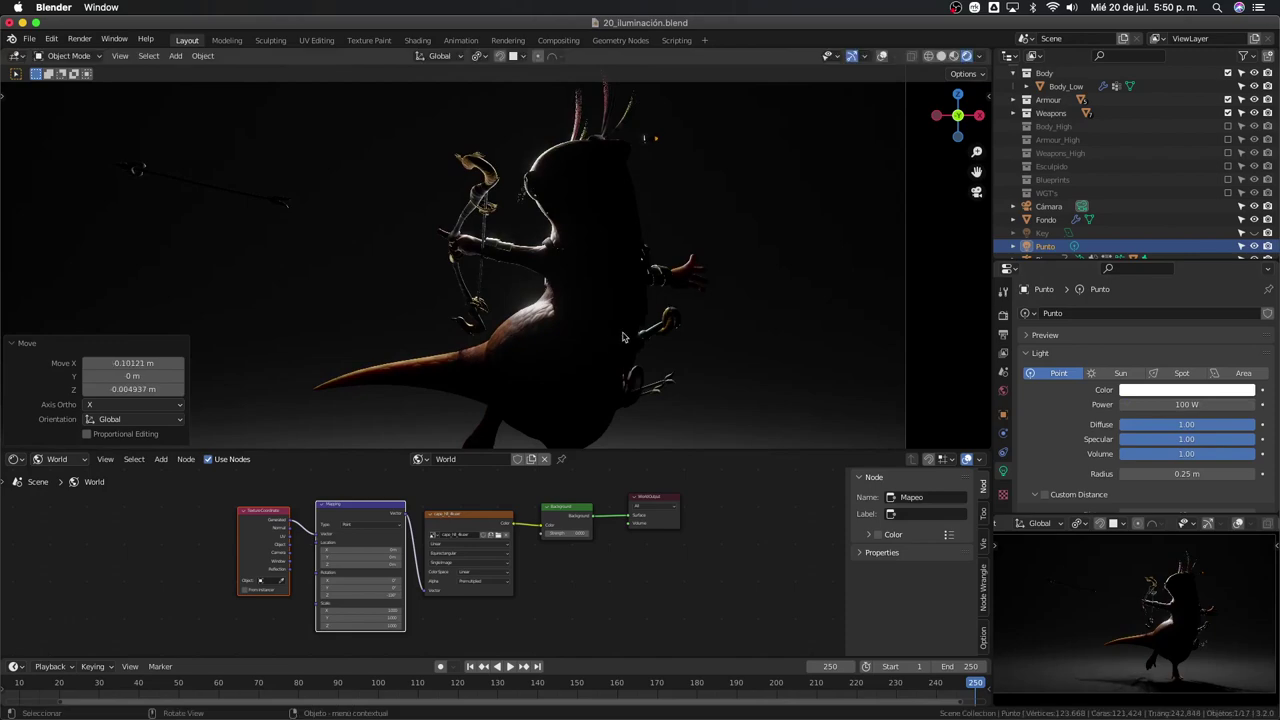
{"action": "mouse_move", "coordinate": [494, 282]}
{"action": "middle_mouse_down"}
{"action": "mouse_move", "coordinate": [529, 338]}
{"action": "mouse_move", "coordinate": [637, 257]}
{"action": "middle_mouse_up"}
{"action": "key", "text": "KP_0"}
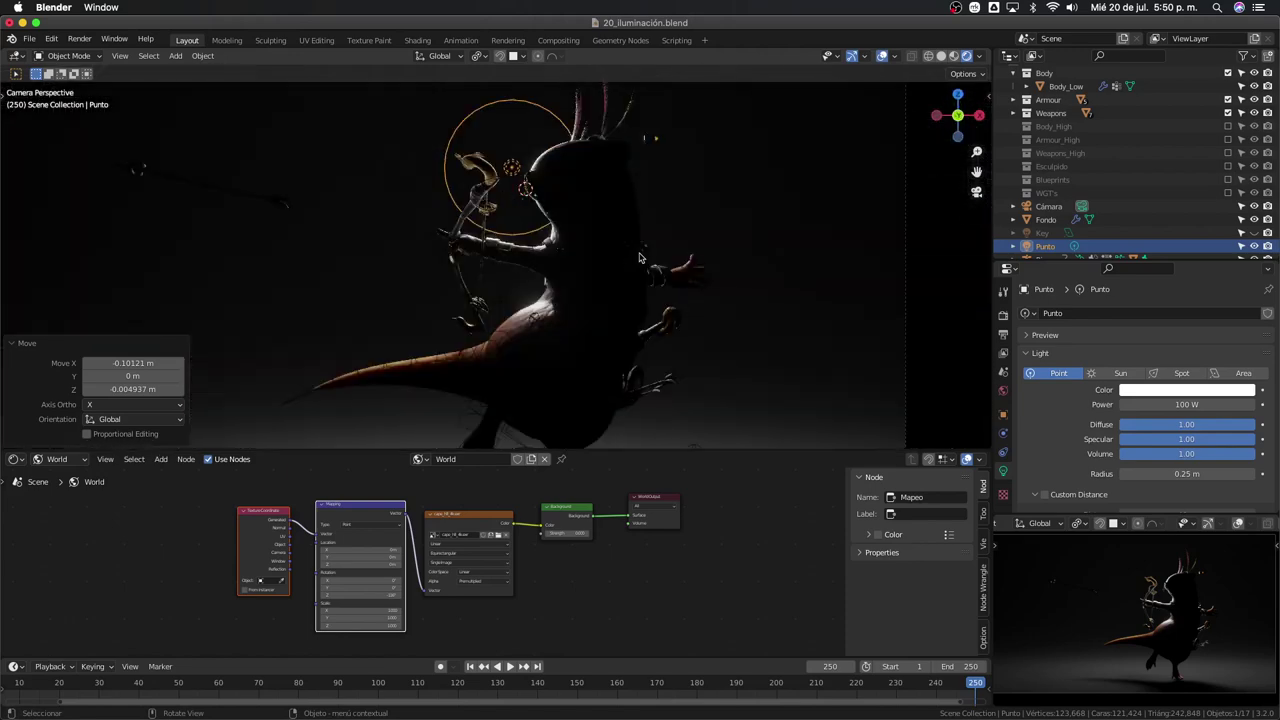
Unhide the Key light, select the Fondo backdrop, and zoom the camera view out
{"action": "left_click", "coordinate": [1254, 233]}
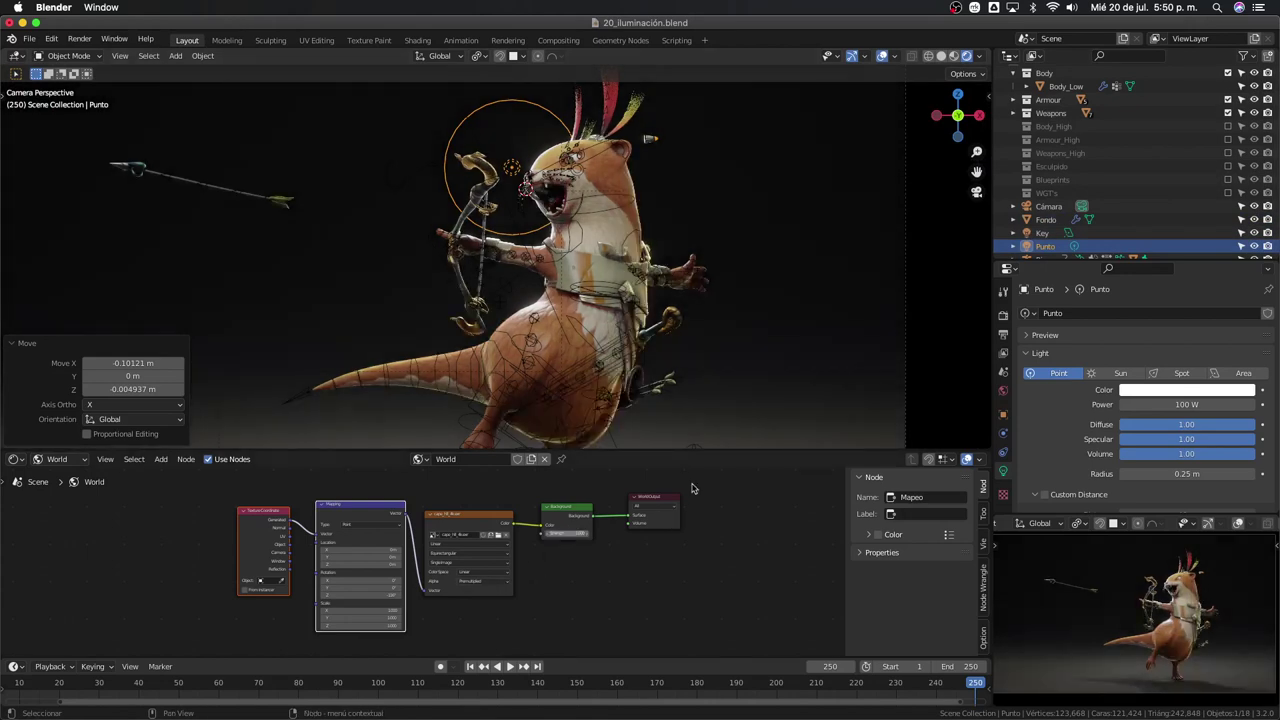
{"action": "scroll", "coordinate": [732, 279], "scroll_direction": "down", "scroll_amount": 2}
{"action": "left_click", "coordinate": [705, 289]}
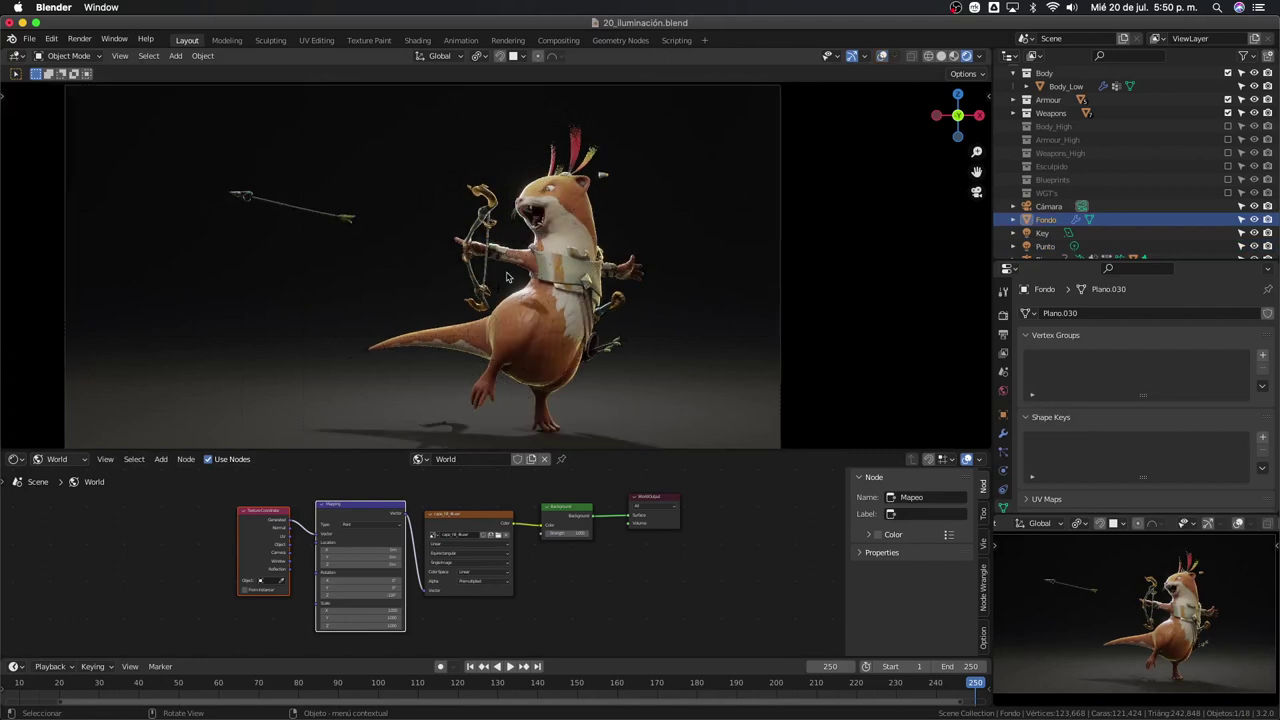
{"action": "scroll", "coordinate": [508, 279], "scroll_direction": "down", "scroll_amount": 1}
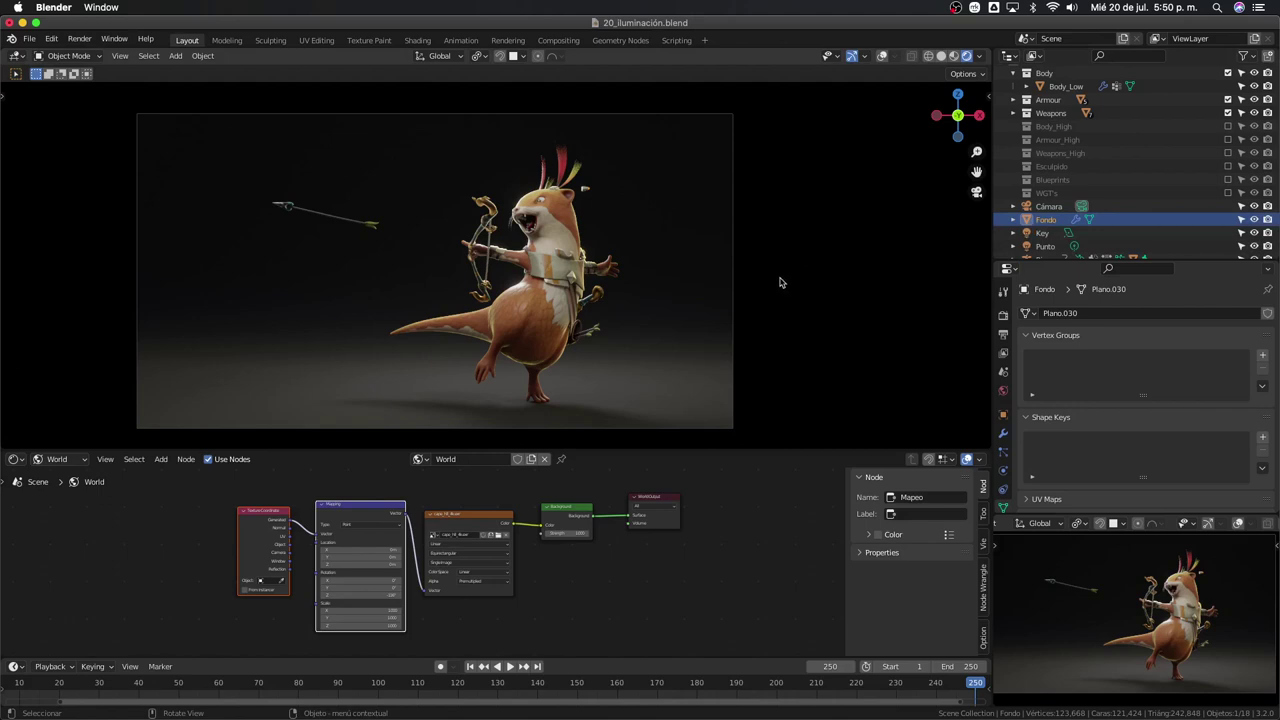
Leave the camera view and switch the viewport to Solid shading
{"action": "mouse_move", "coordinate": [783, 296]}
{"action": "middle_mouse_down"}
{"action": "mouse_move", "coordinate": [737, 303]}
{"action": "mouse_move", "coordinate": [746, 339]}
{"action": "mouse_move", "coordinate": [744, 310]}
{"action": "middle_mouse_up"}
{"action": "scroll", "coordinate": [766, 294], "scroll_direction": "down", "scroll_amount": 4}
{"action": "key", "text": "z"}
{"action": "left_click", "coordinate": [808, 318]}
{"action": "scroll", "coordinate": [790, 315], "scroll_direction": "up", "scroll_amount": 3}
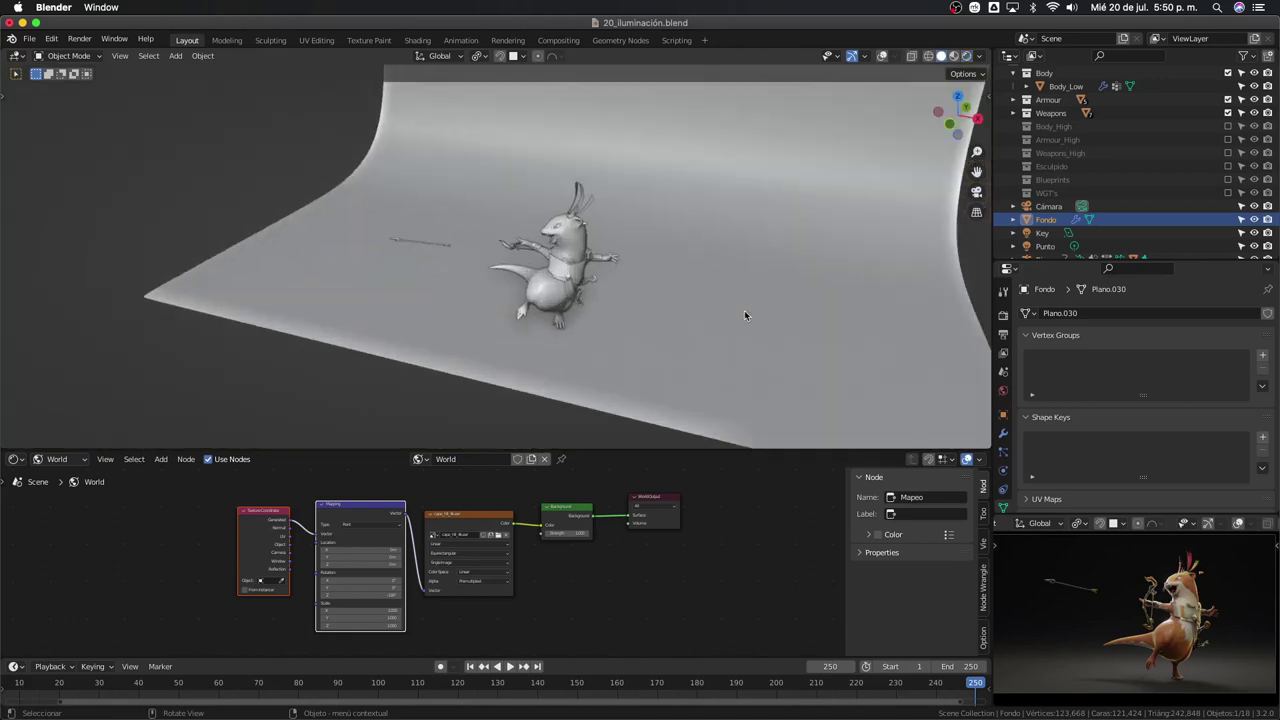
Add a 2 m cube mesh in front of the Fondo backdrop and orbit around it
{"action": "key", "text": "shift+a"}
{"action": "mouse_move", "coordinate": [705, 147]}
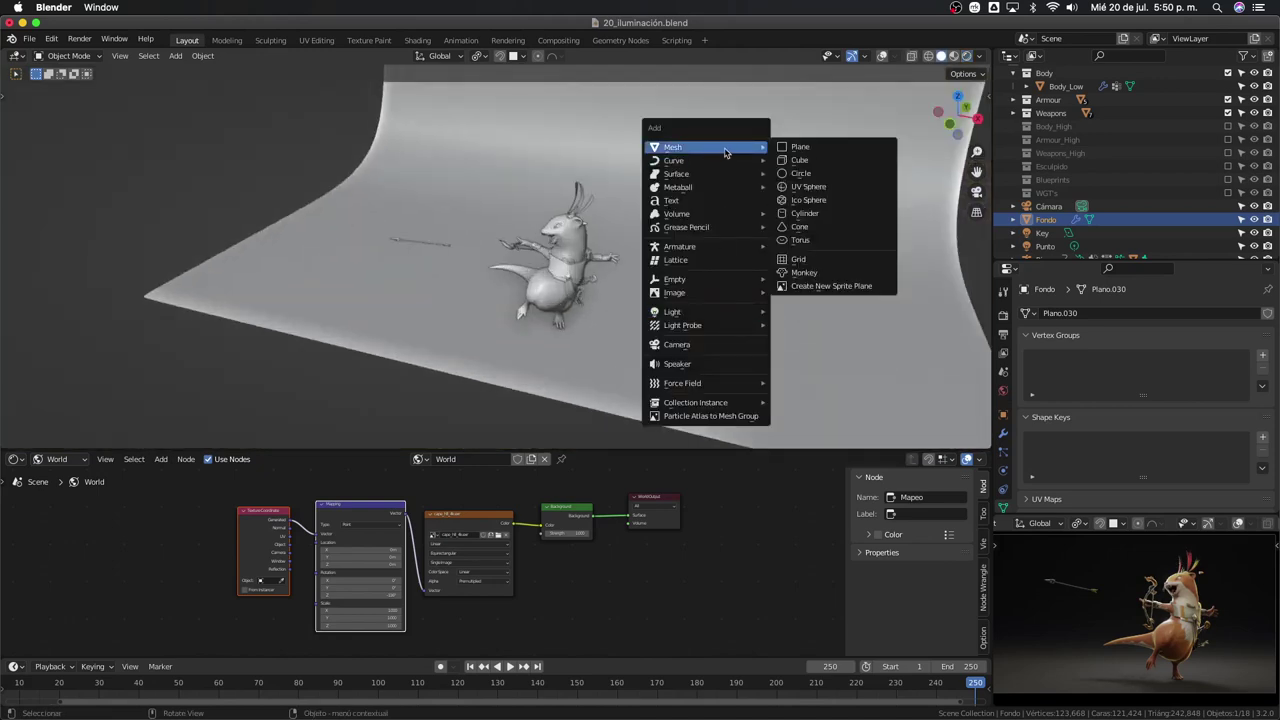
{"action": "left_click", "coordinate": [797, 161]}
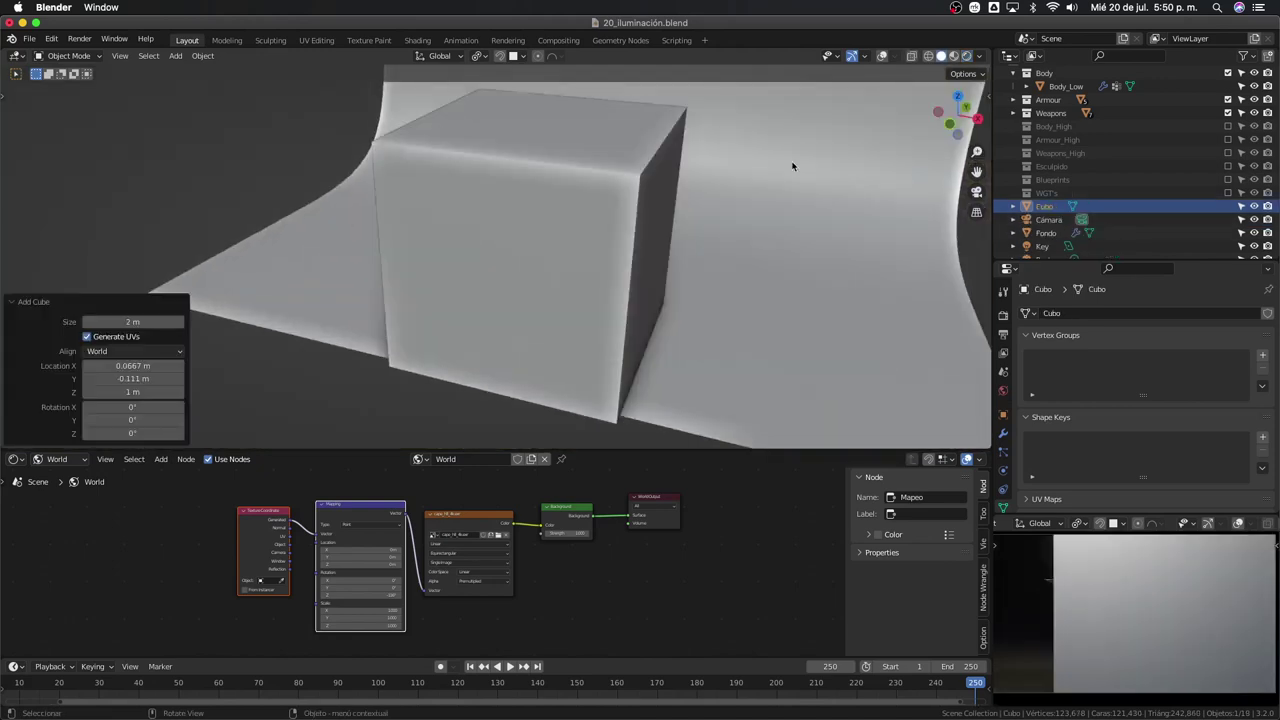
{"action": "mouse_move", "coordinate": [794, 163]}
{"action": "middle_mouse_down"}
{"action": "mouse_move", "coordinate": [714, 223]}
{"action": "mouse_move", "coordinate": [732, 208]}
{"action": "middle_mouse_up"}
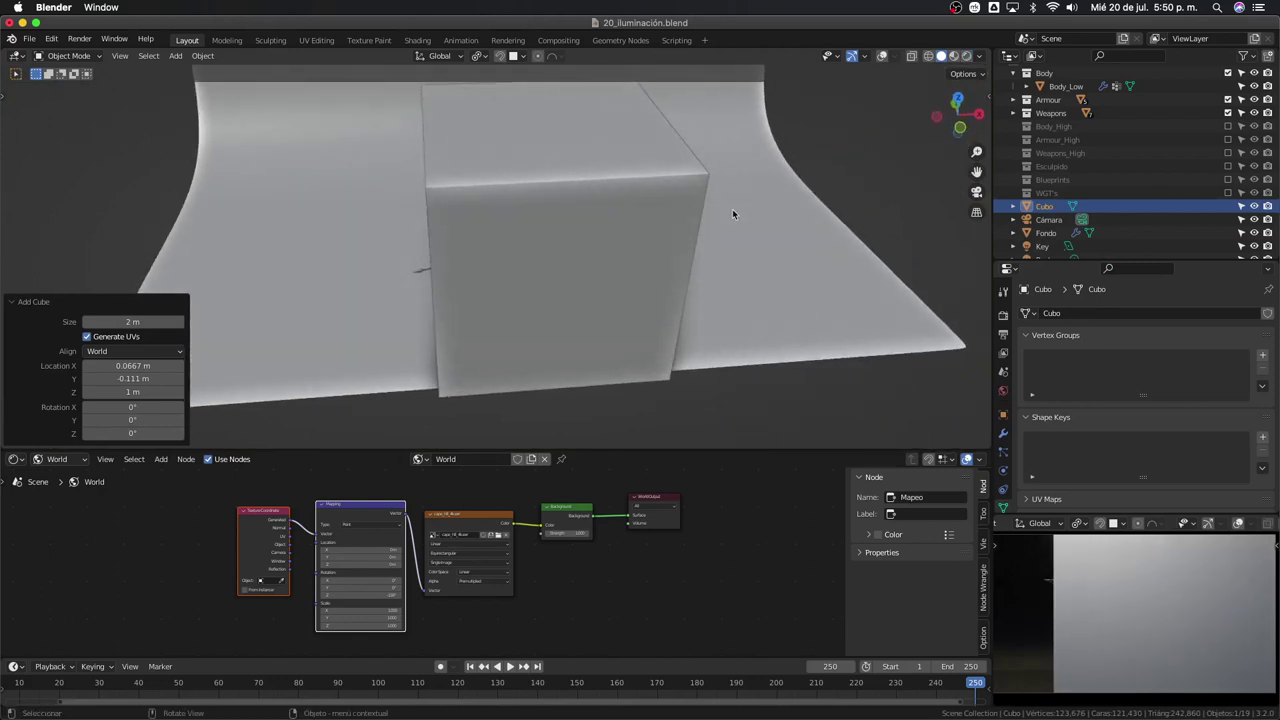
{"action": "left_click", "coordinate": [72, 462]}
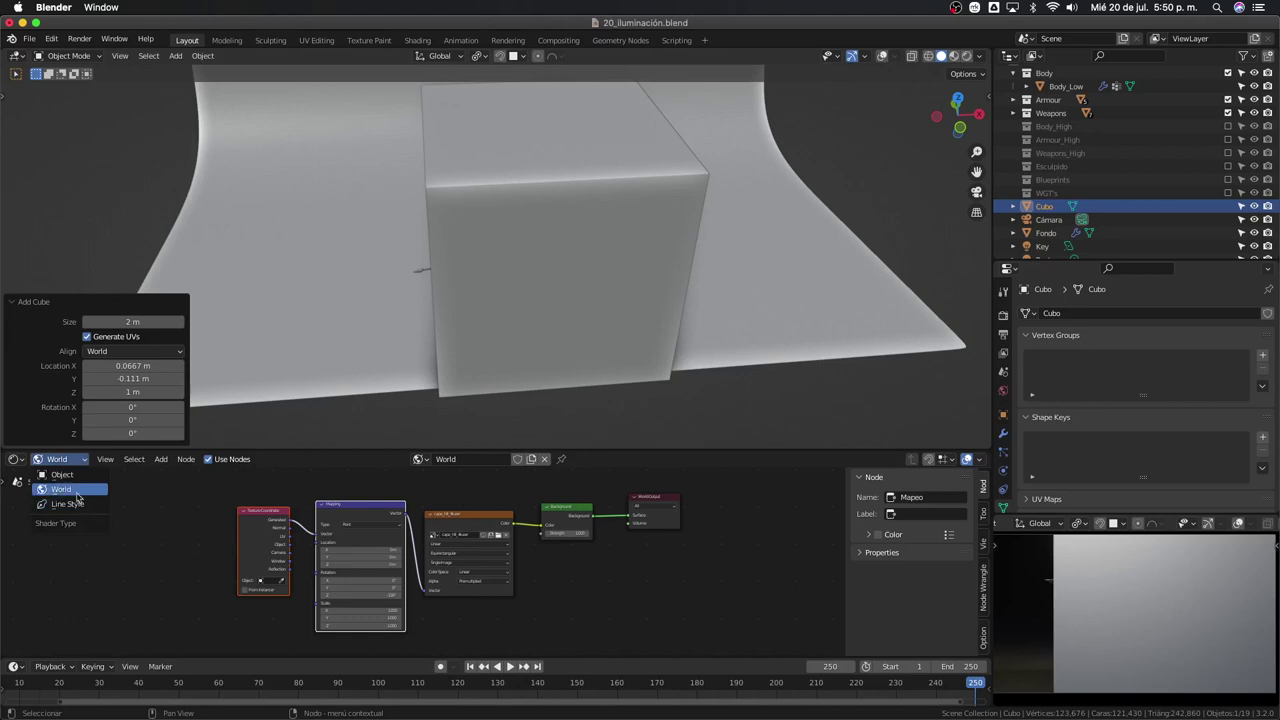
Create a new object material for the cube and name it 'Fog'
{"action": "left_click", "coordinate": [78, 479]}
{"action": "left_click", "coordinate": [510, 459]}
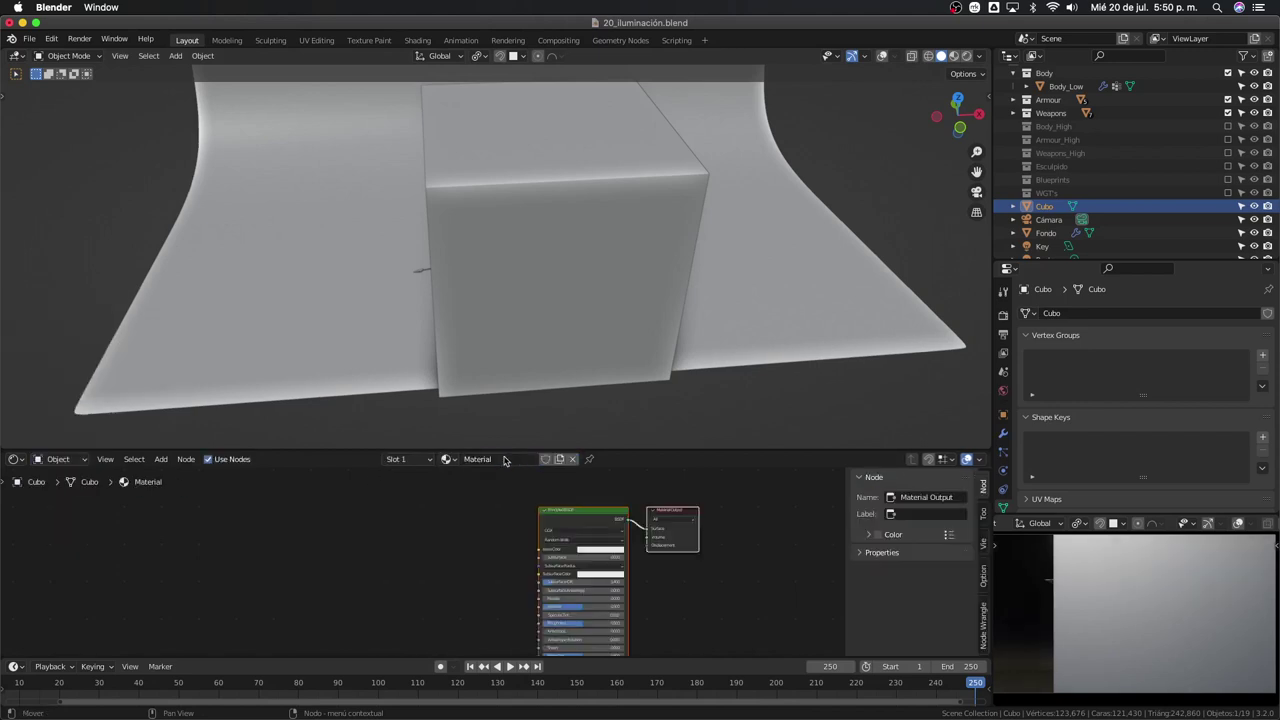
{"action": "double_click", "coordinate": [494, 457]}
{"action": "type", "text": "Fog"}
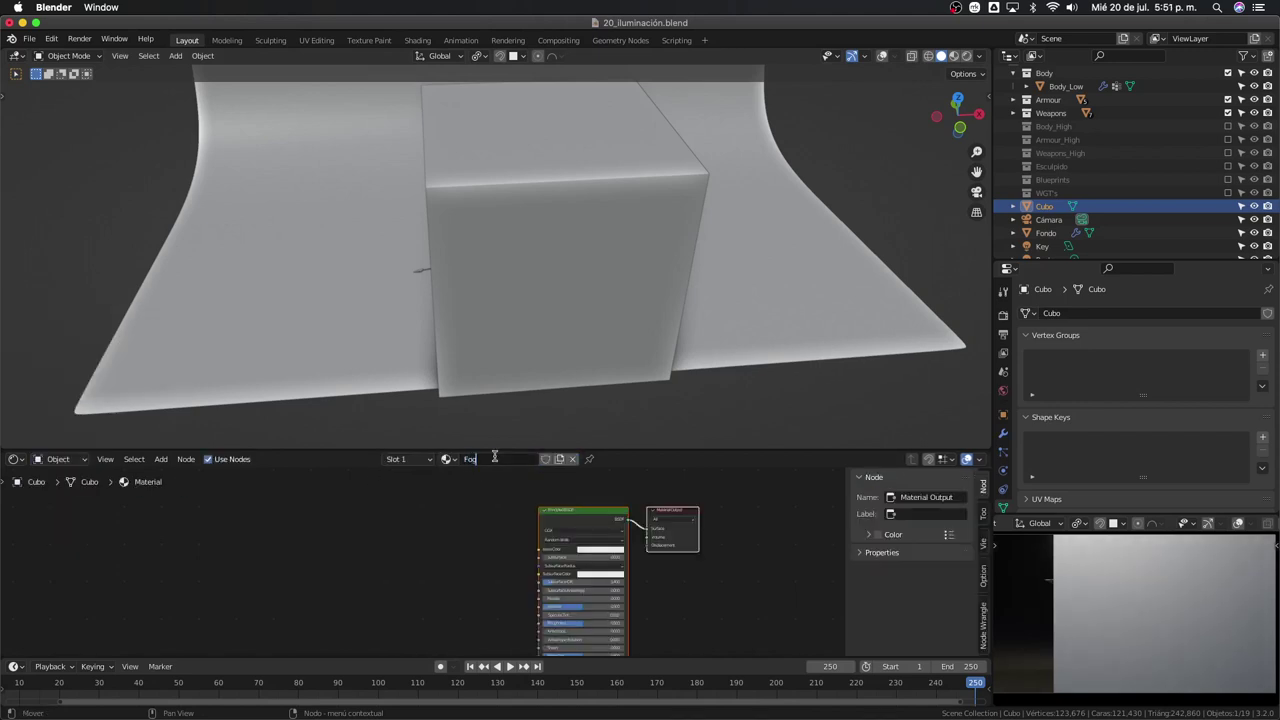
{"action": "key", "text": "Return"}
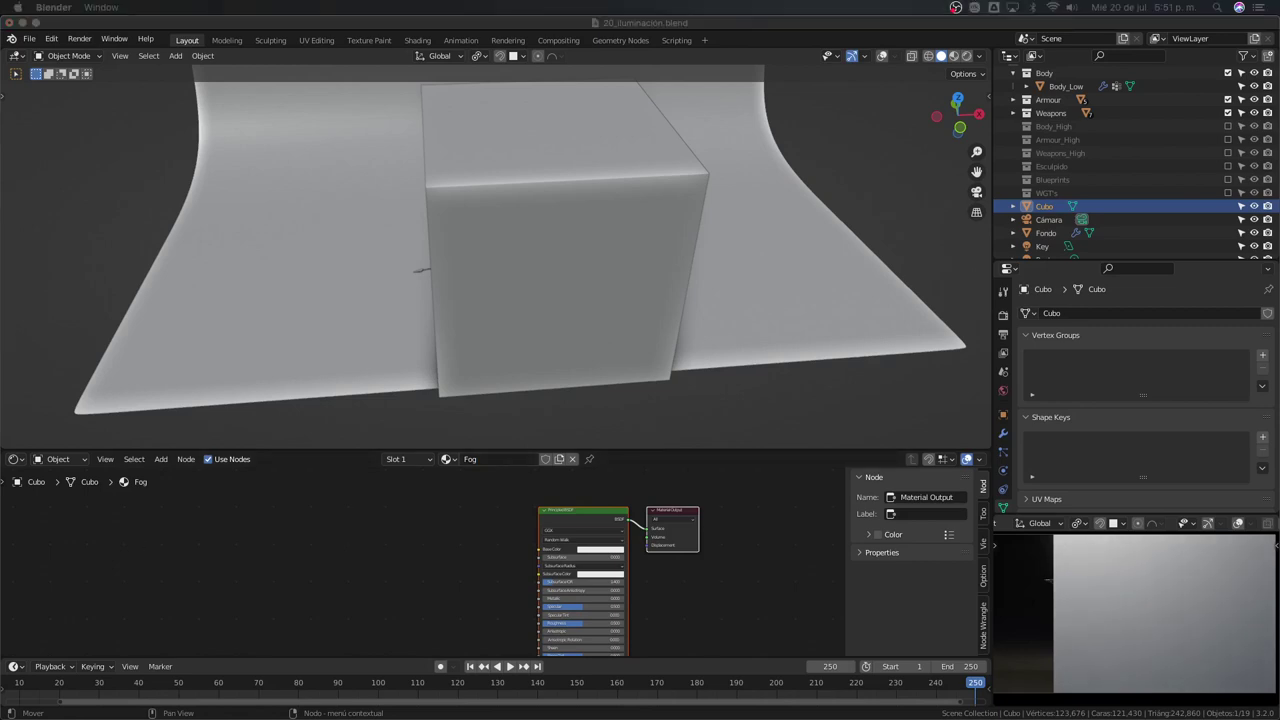
Delete the Principled BSDF node, leaving only the Material Output
{"action": "left_click", "coordinate": [582, 514]}
{"action": "scroll", "coordinate": [514, 517], "scroll_direction": "up", "scroll_amount": 1}
{"action": "scroll", "coordinate": [514, 517], "scroll_direction": "up", "scroll_amount": 2}
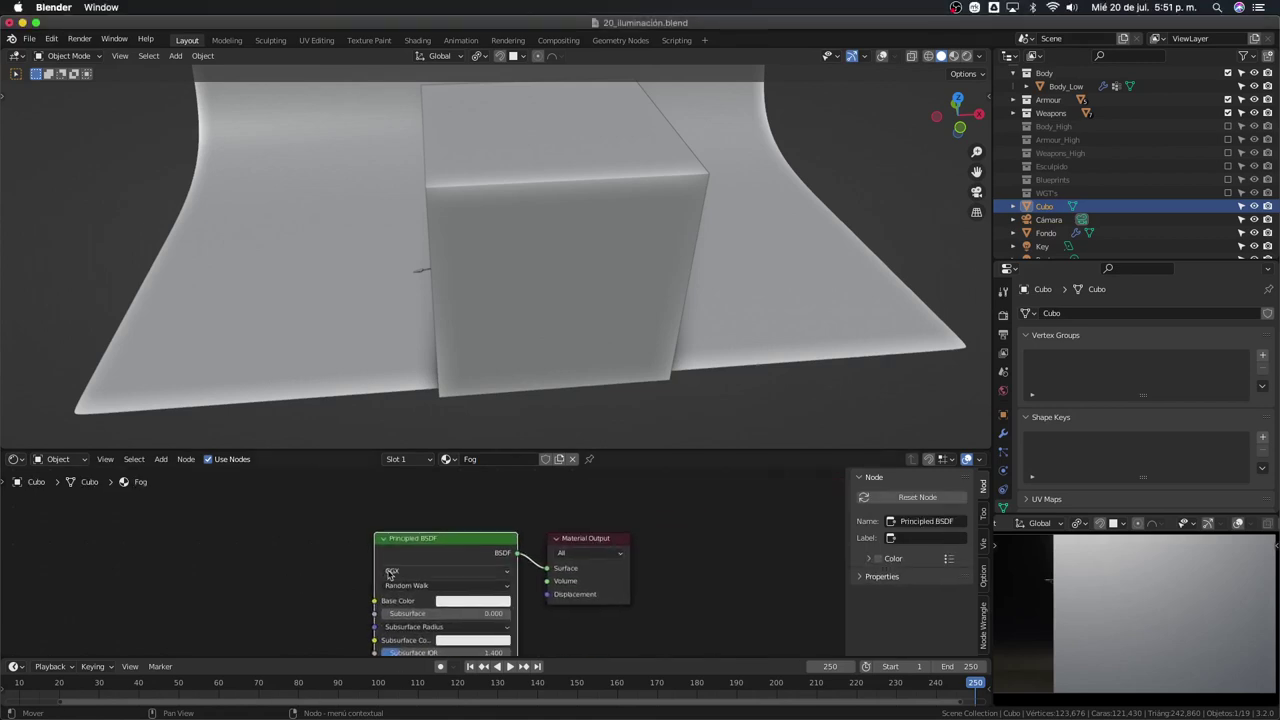
{"action": "scroll", "coordinate": [450, 540], "scroll_direction": "up", "scroll_amount": 2}
{"action": "key", "text": "x"}
{"action": "scroll", "coordinate": [450, 542], "scroll_direction": "down", "scroll_amount": 1}
{"action": "key", "text": "shift+a"}
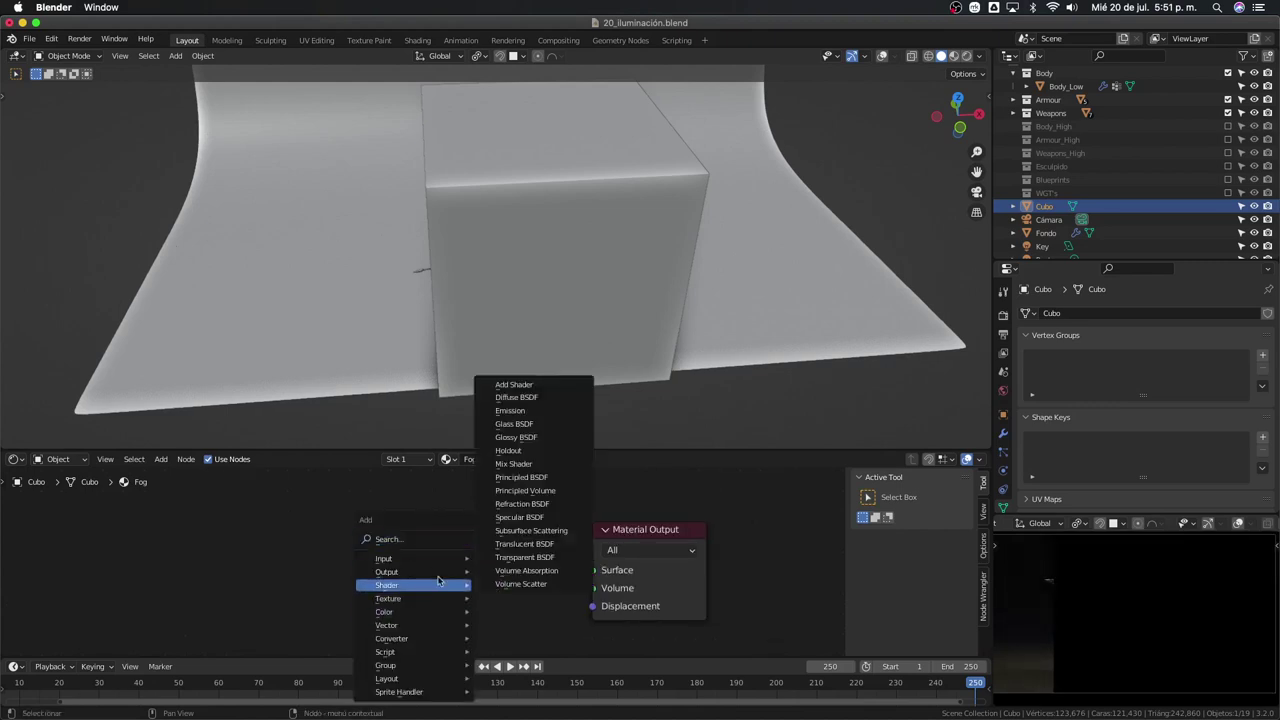
{"action": "mouse_move", "coordinate": [387, 585]}
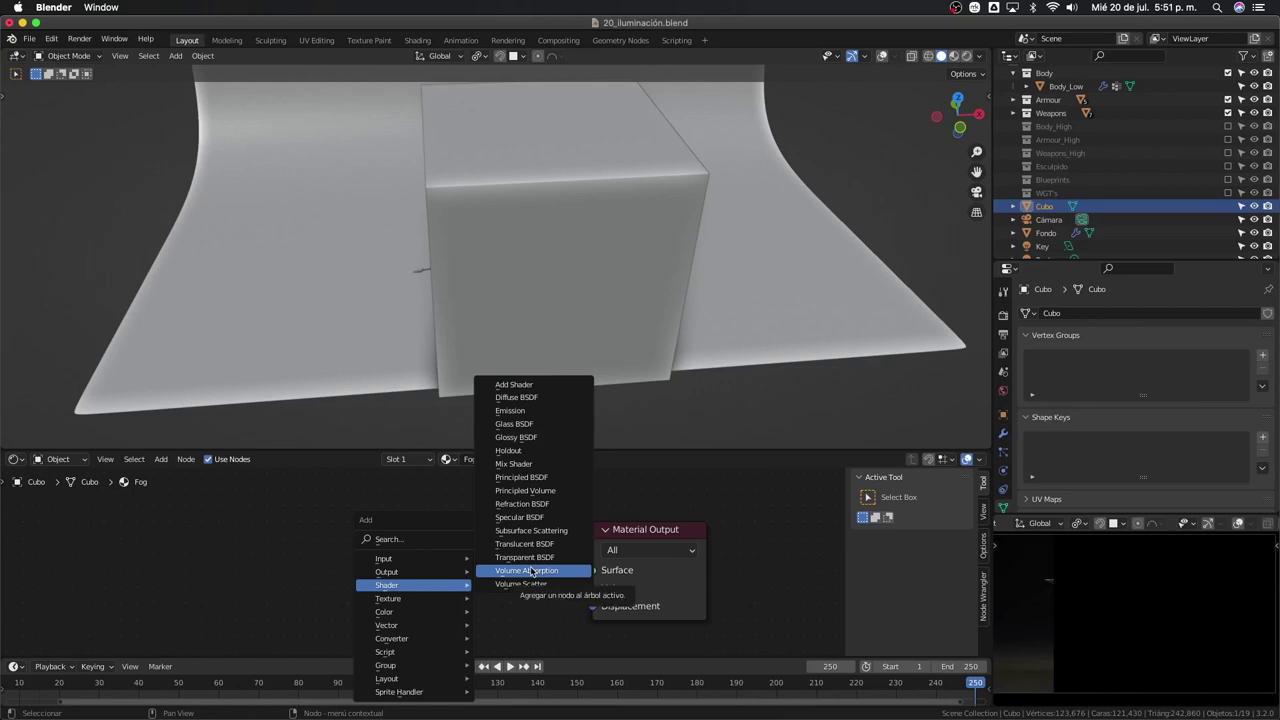
Add a Principled Volume node and connect it to the Material Output's Volume socket
{"action": "left_click", "coordinate": [530, 491]}
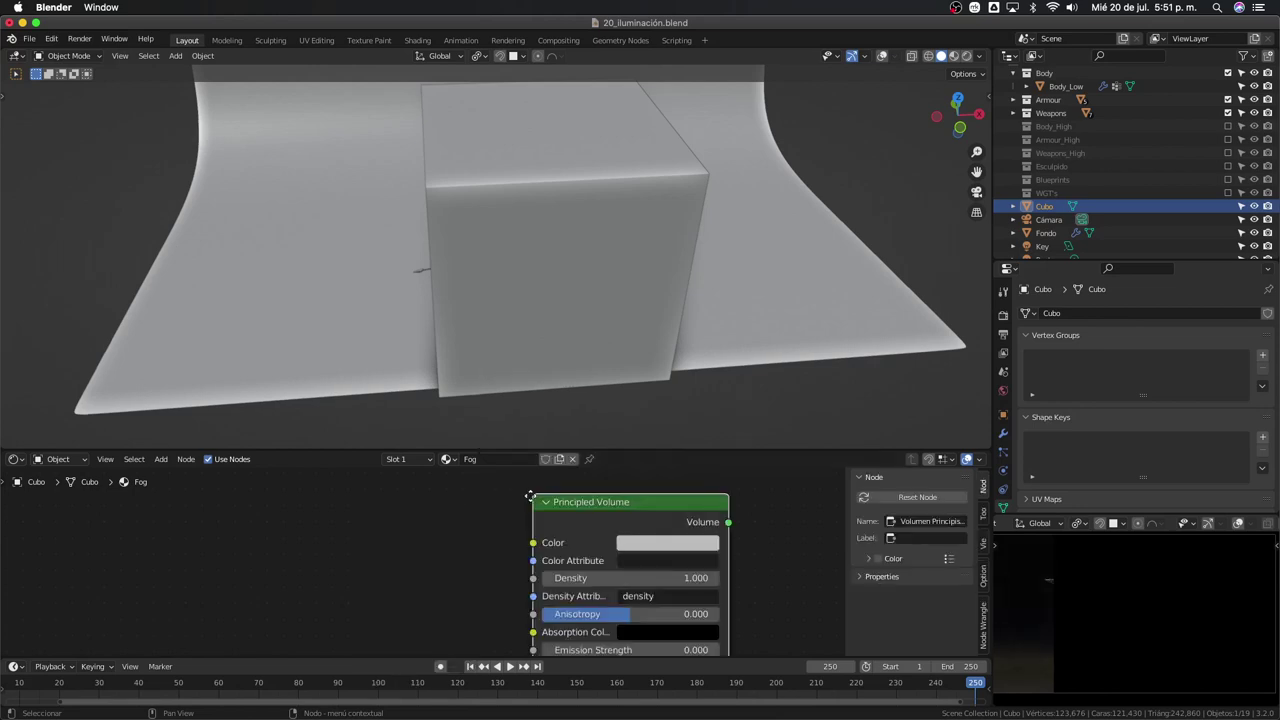
{"action": "left_click", "coordinate": [336, 512]}
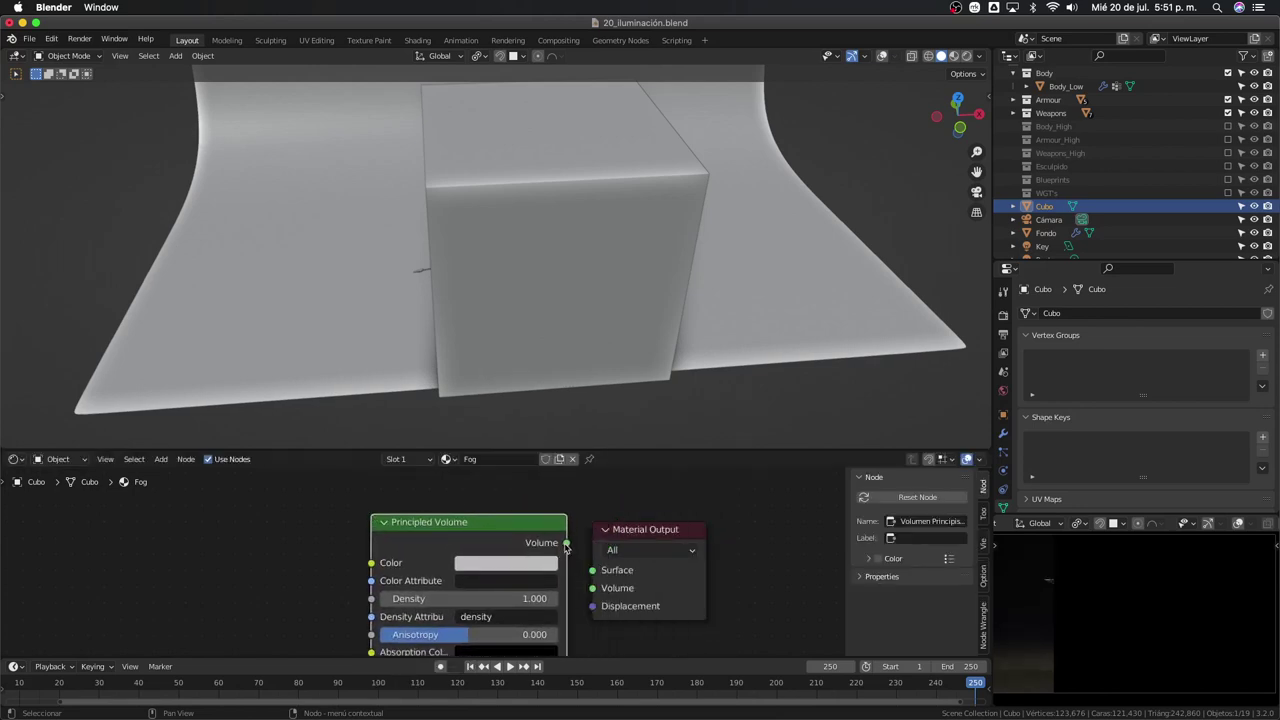
{"action": "left_click_drag", "start_coordinate": [566, 545], "coordinate": [592, 588]}
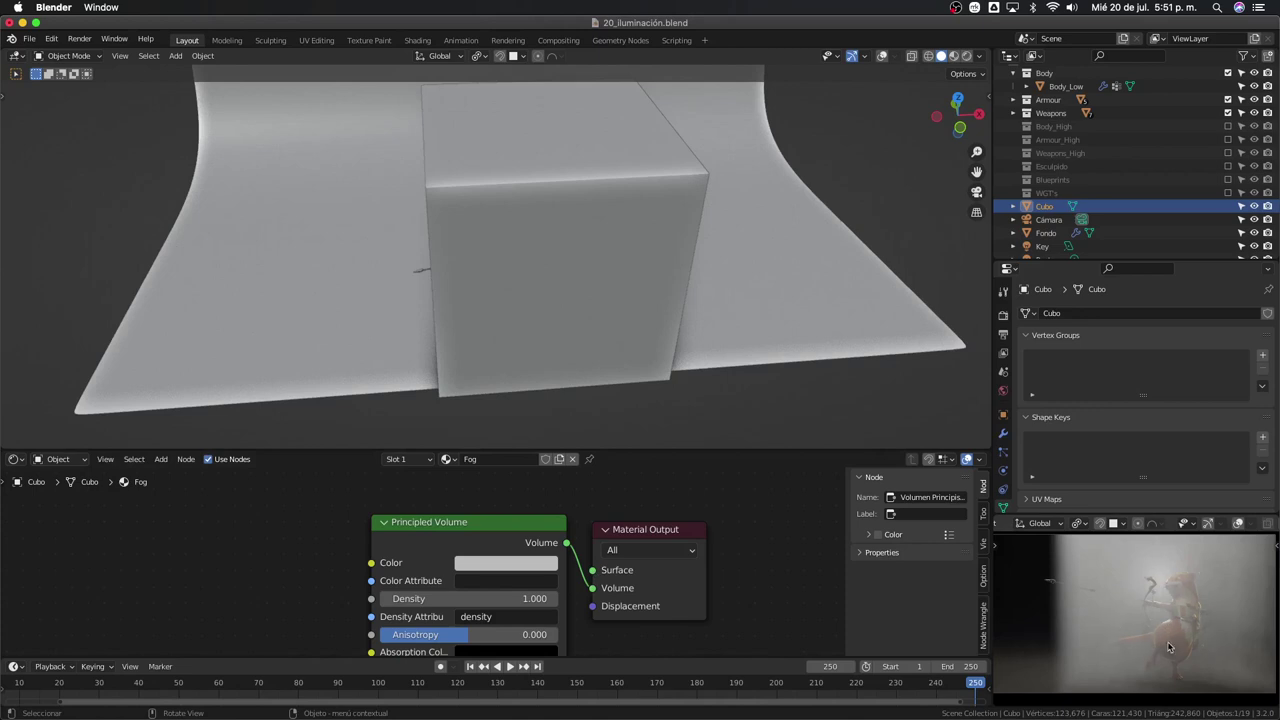
{"action": "mouse_move", "coordinate": [1175, 627]}
{"action": "middle_mouse_down"}
{"action": "mouse_move", "coordinate": [1133, 611]}
{"action": "mouse_move", "coordinate": [1168, 640]}
{"action": "mouse_move", "coordinate": [1177, 610]}
{"action": "middle_mouse_up"}
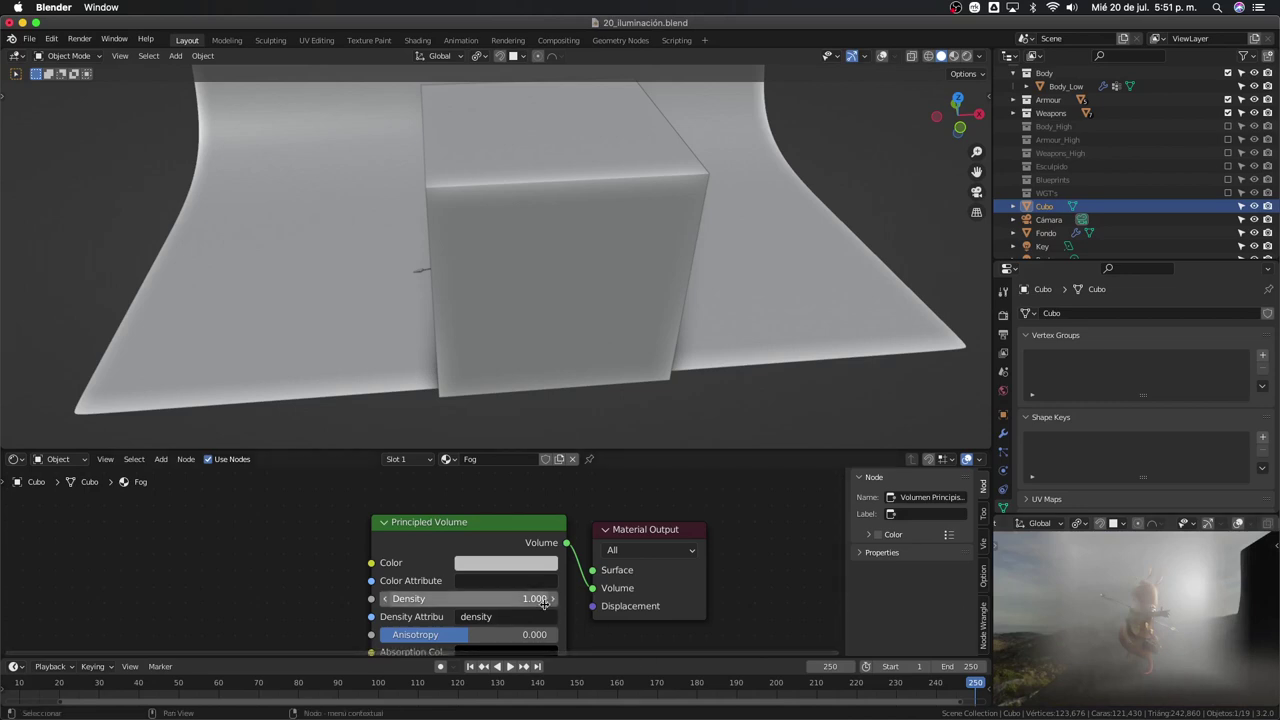
{"action": "middle_click_drag", "start_coordinate": [551, 606], "coordinate": [552, 609]}
{"action": "scroll", "coordinate": [552, 609], "scroll_direction": "up", "scroll_amount": 1}
{"action": "scroll", "coordinate": [516, 605], "scroll_direction": "up", "scroll_amount": 2}
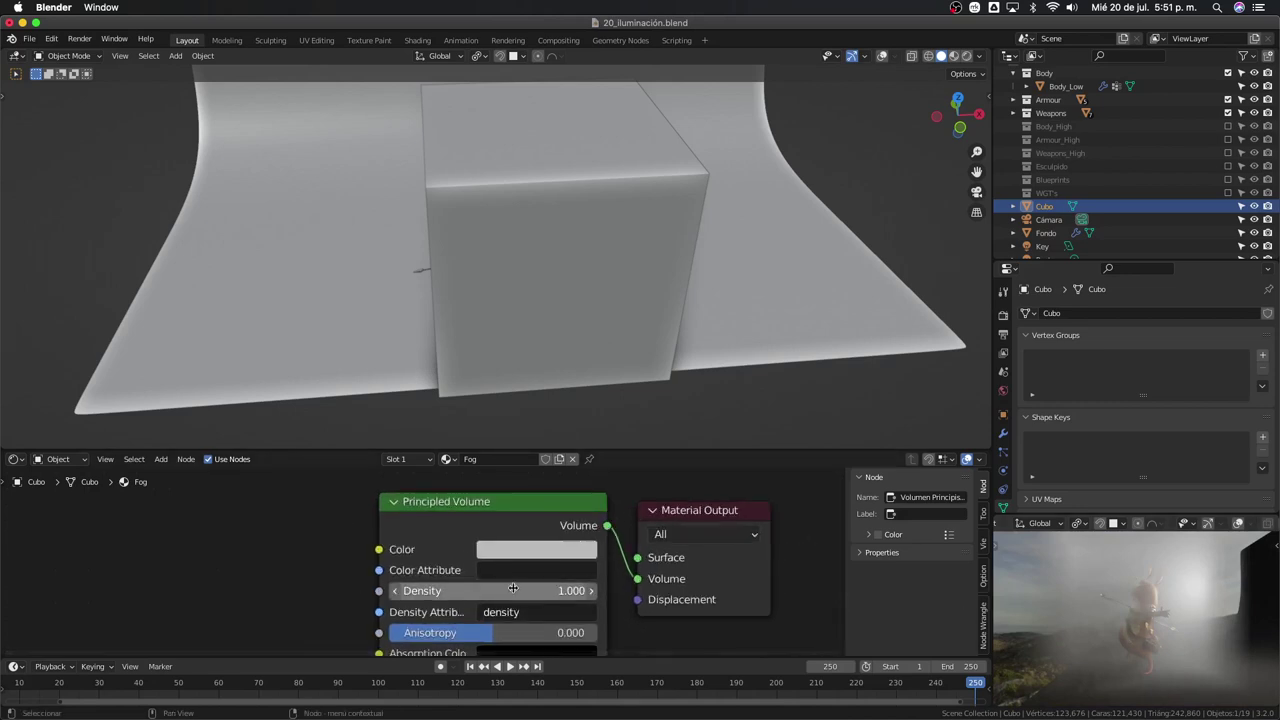
Set the Principled Volume colour to light blue, then select the Punto light
{"action": "left_click", "coordinate": [535, 550]}
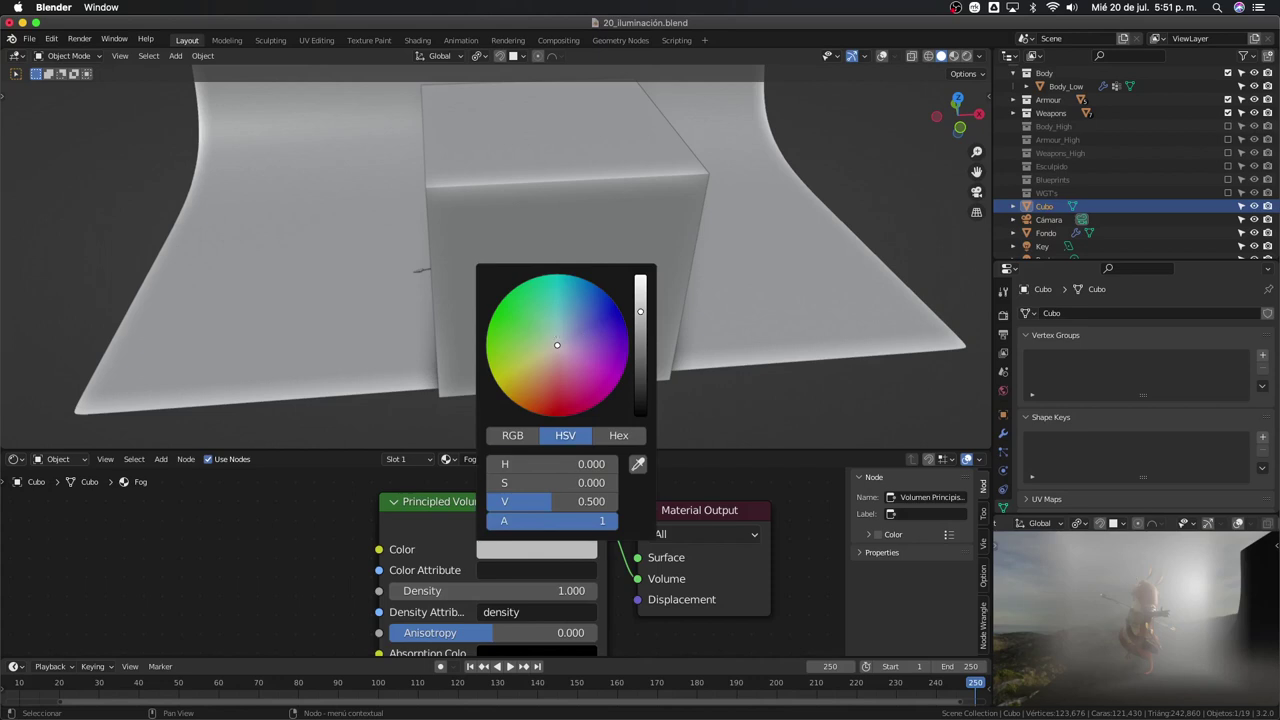
{"action": "left_click", "coordinate": [566, 323]}
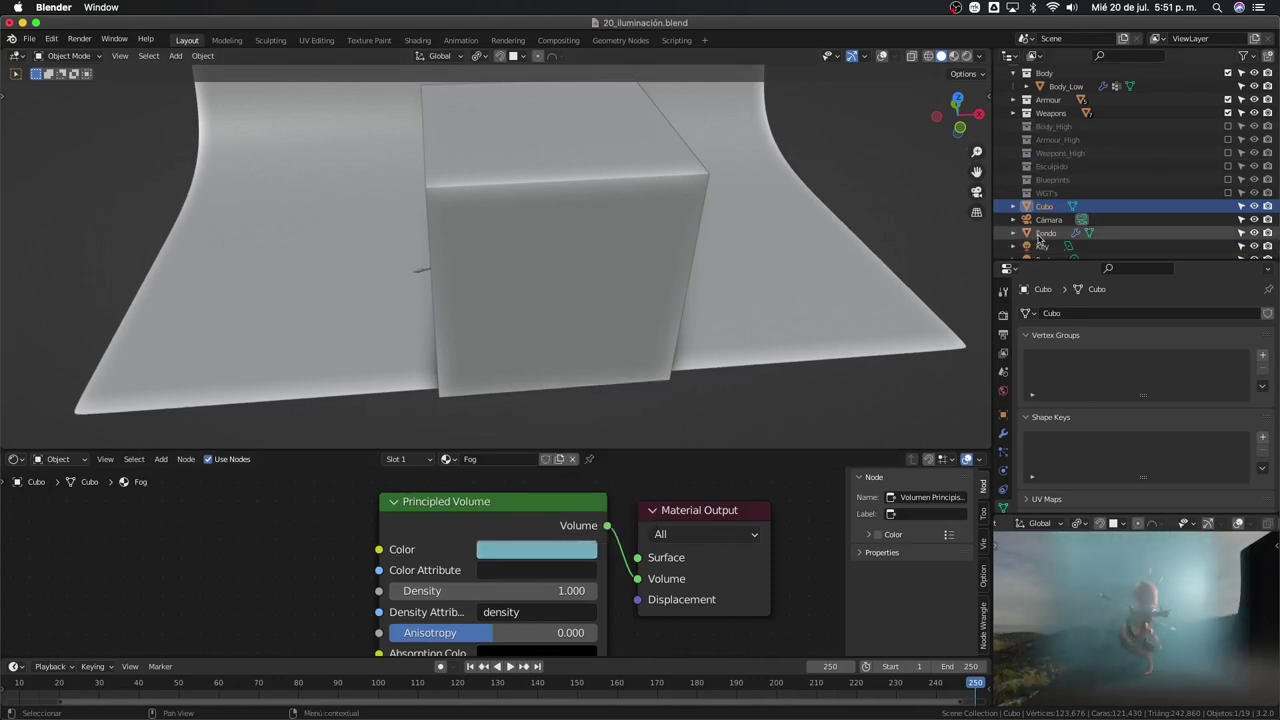
{"action": "scroll", "coordinate": [1046, 233], "scroll_direction": "down", "scroll_amount": 1}
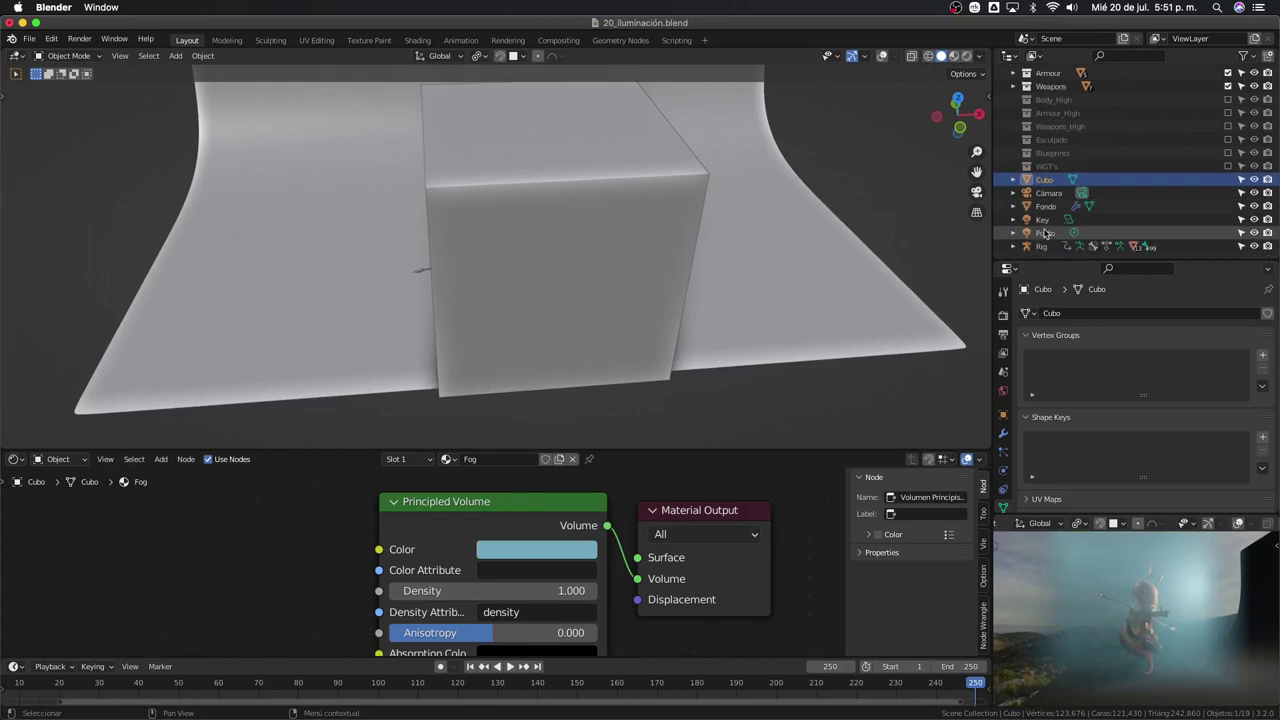
{"action": "left_click", "coordinate": [1046, 233]}
Change the Punto point light's colour to cyan
{"action": "left_click", "coordinate": [1190, 389]}
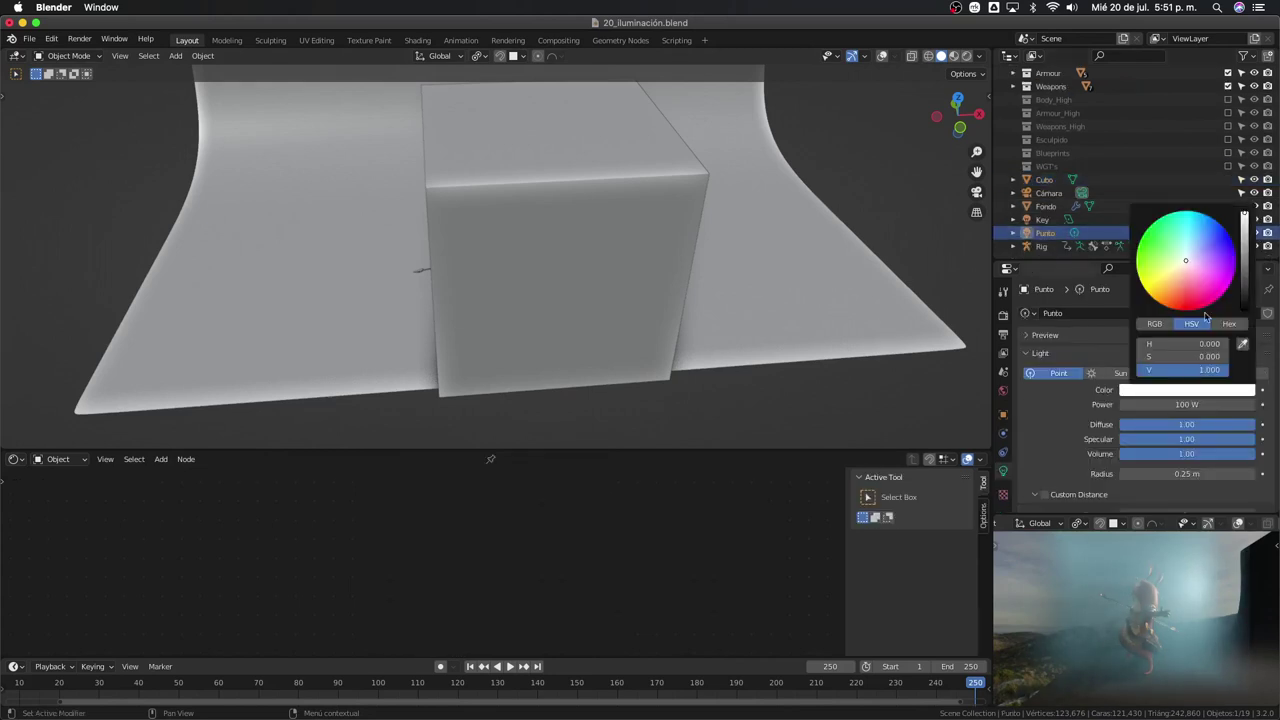
{"action": "left_click_drag", "start_coordinate": [1194, 259], "coordinate": [1187, 232]}
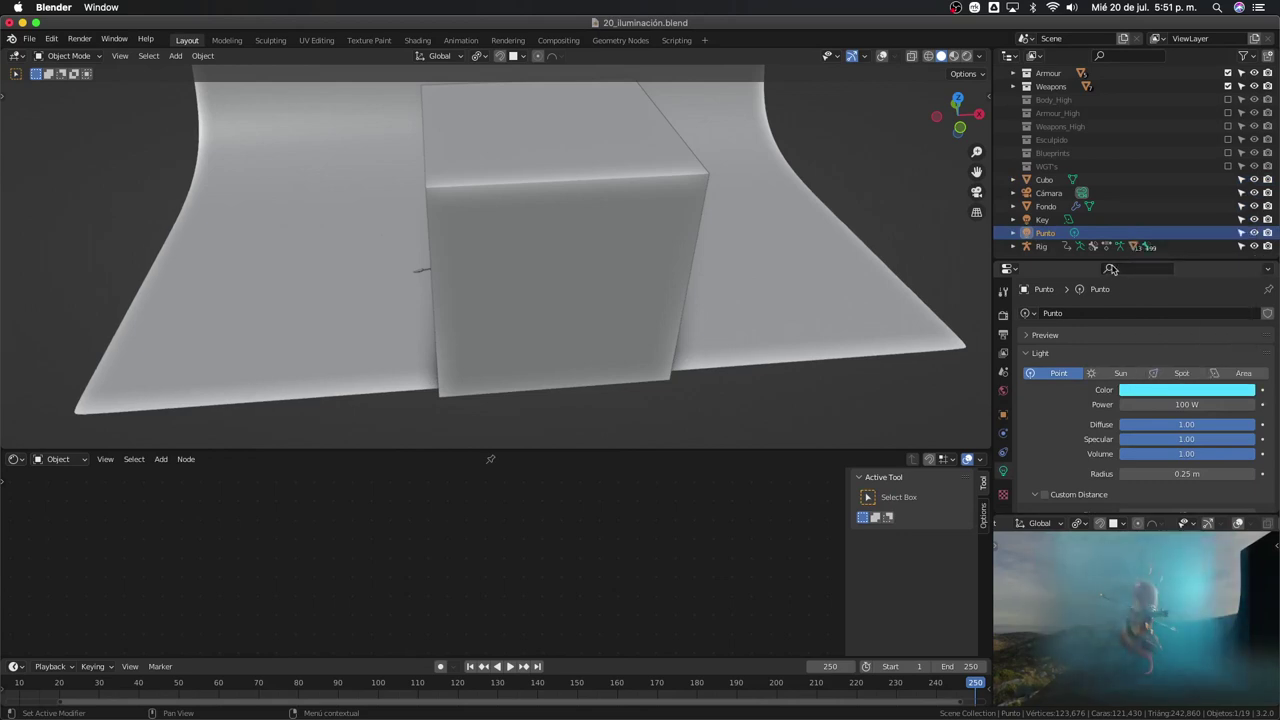
{"action": "middle_click_drag", "start_coordinate": [1113, 590], "coordinate": [1181, 595]}
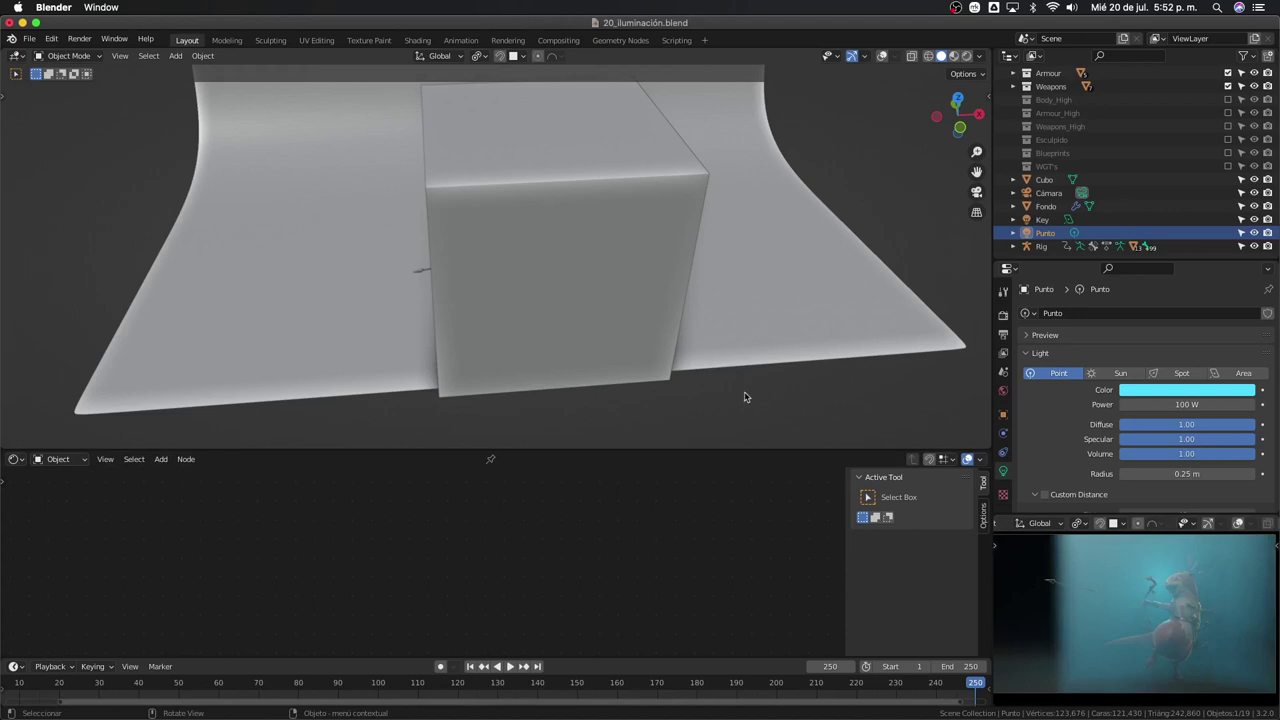
Select the cube Cubo and frame its Fog material's Principled Volume node tree
{"action": "left_click", "coordinate": [552, 334]}
{"action": "middle_click_drag", "start_coordinate": [552, 334], "coordinate": [580, 334]}
{"action": "scroll", "coordinate": [580, 334], "scroll_direction": "down", "scroll_amount": 5}
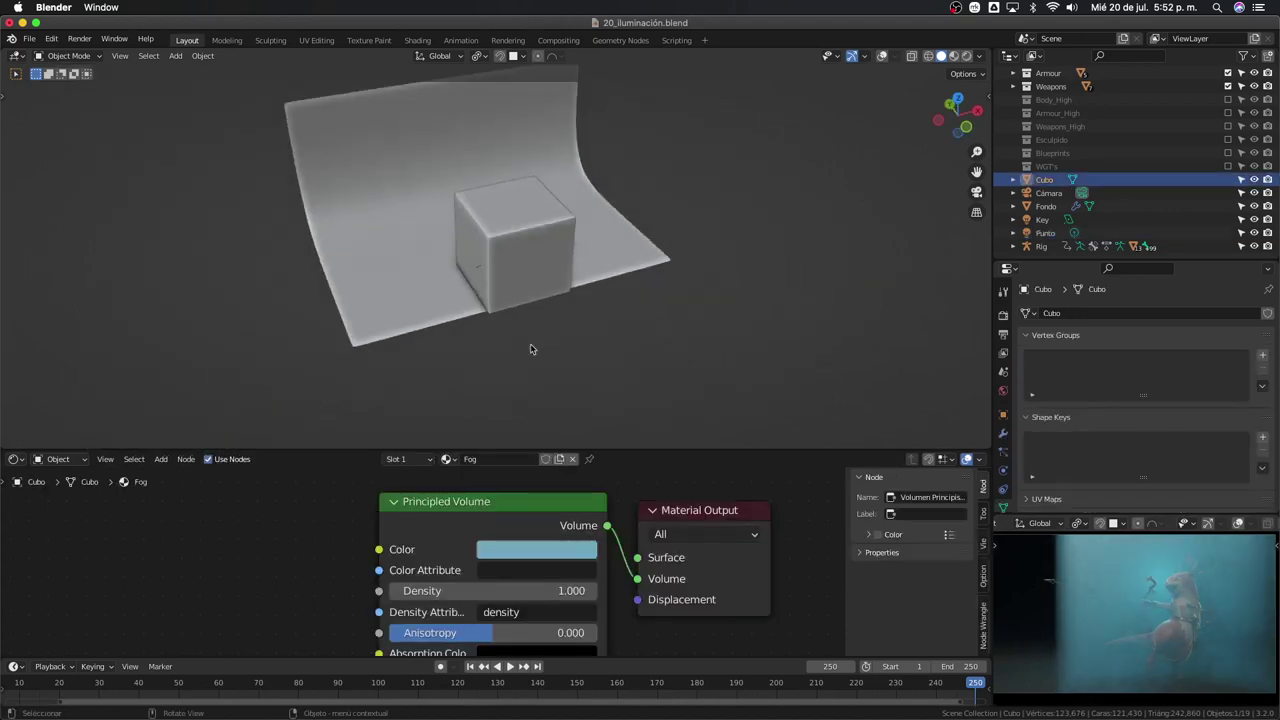
{"action": "middle_click_drag", "start_coordinate": [529, 279], "coordinate": [543, 312]}
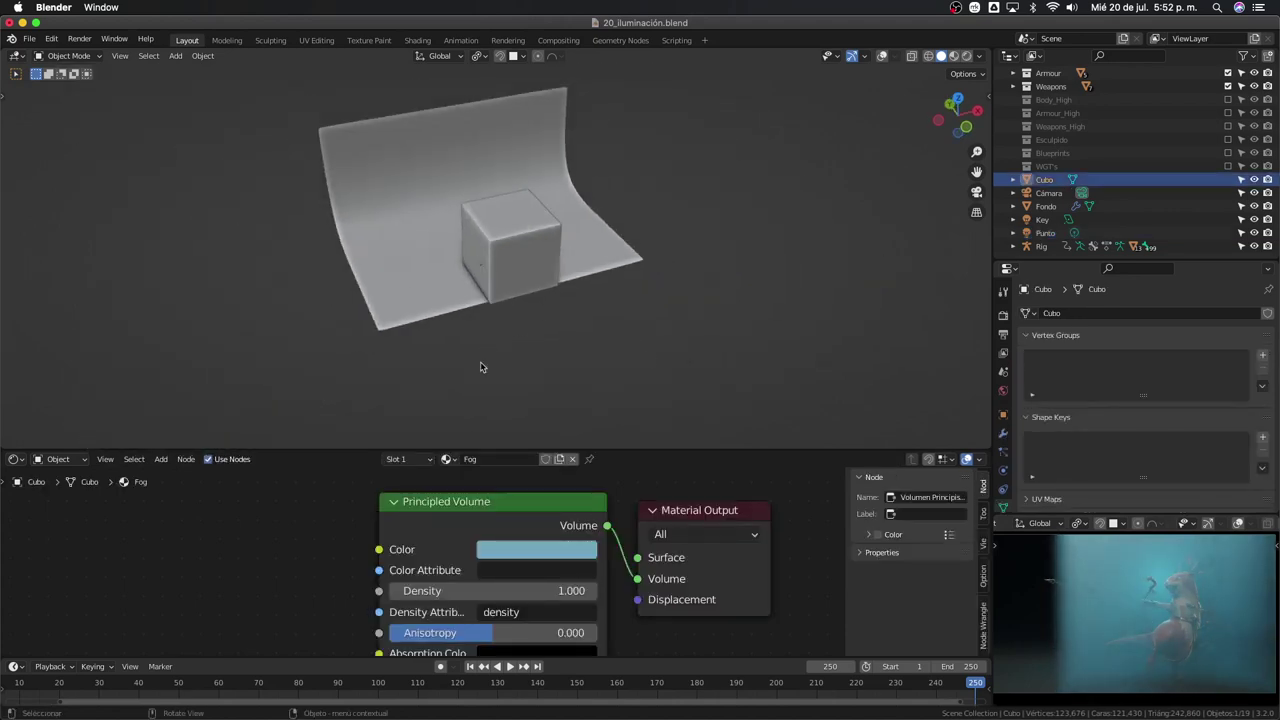
{"action": "middle_click_drag", "start_coordinate": [197, 555], "coordinate": [257, 560]}
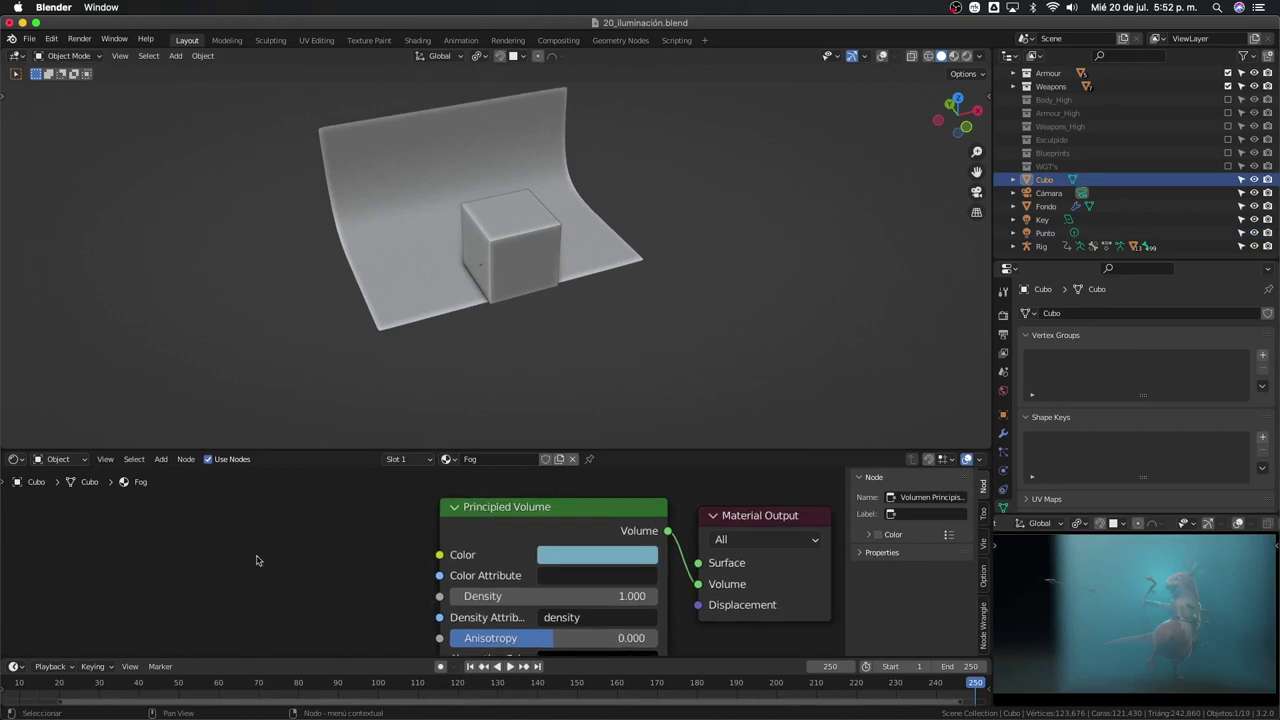
{"action": "mouse_move", "coordinate": [245, 558]}
{"action": "middle_mouse_down"}
{"action": "mouse_move", "coordinate": [260, 566]}
{"action": "mouse_move", "coordinate": [288, 551]}
{"action": "middle_mouse_up"}
{"action": "scroll", "coordinate": [223, 543], "scroll_direction": "down", "scroll_amount": 1}
{"action": "scroll", "coordinate": [288, 551], "scroll_direction": "down", "scroll_amount": 2}
{"action": "key", "text": "shift+a"}
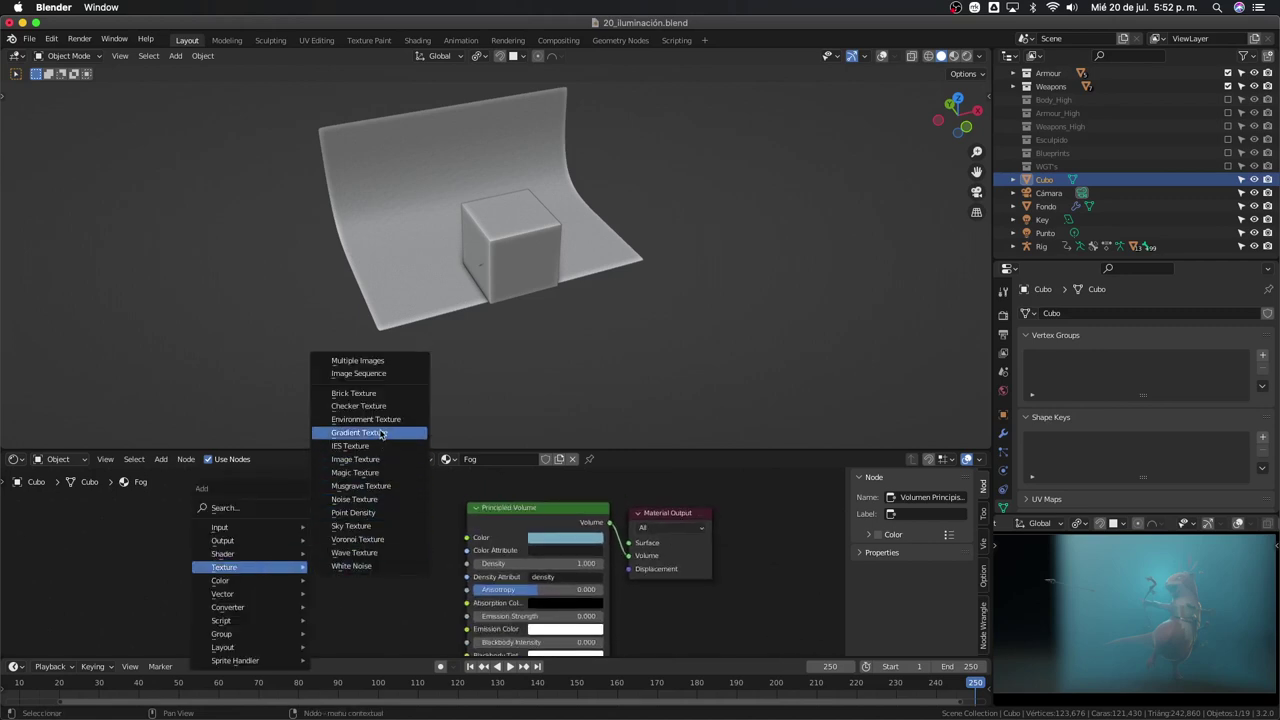
Add a Spherical Gradient Texture and connect its Color to the Principled Volume Density
{"action": "left_click", "coordinate": [378, 432]}
{"action": "left_click", "coordinate": [247, 497]}
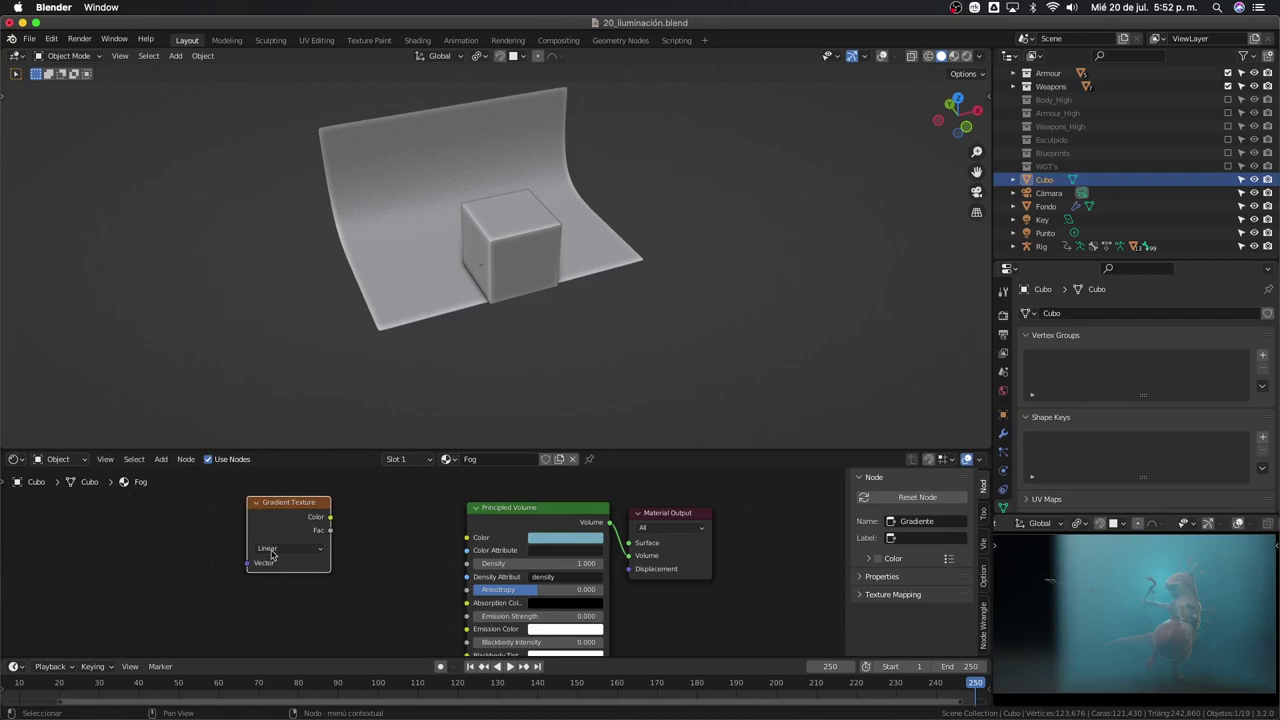
{"action": "left_click", "coordinate": [272, 551]}
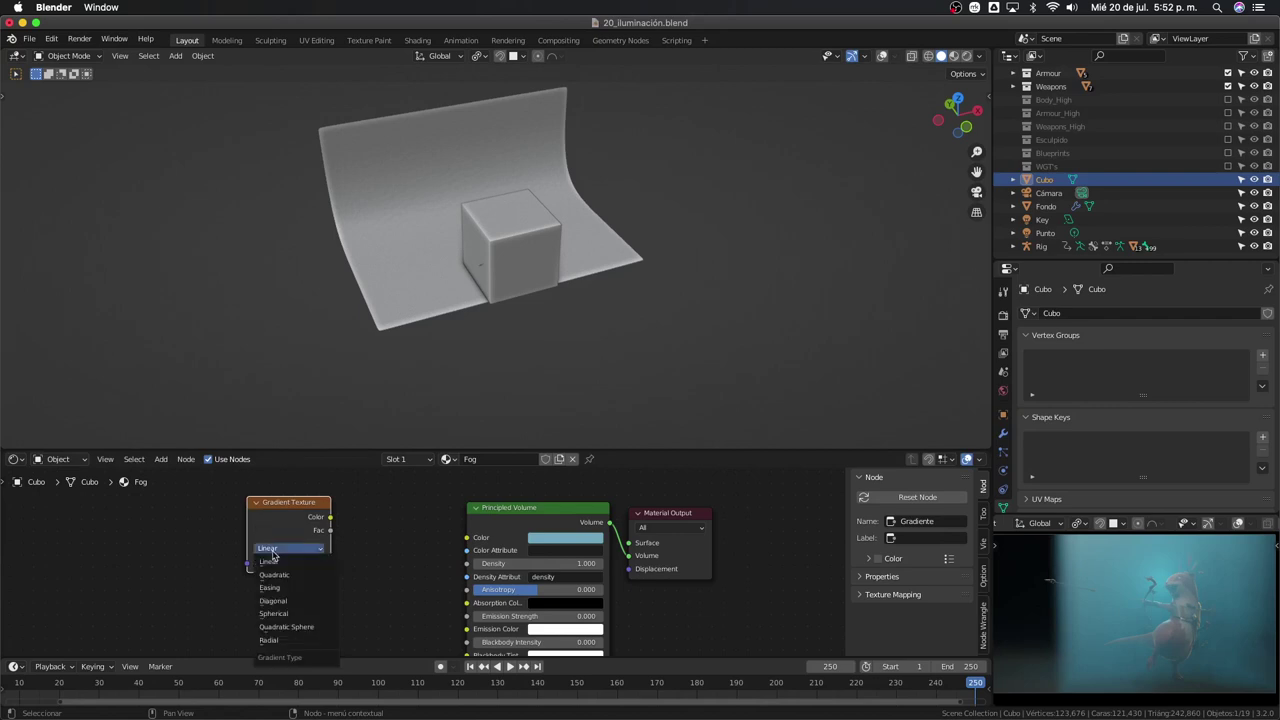
{"action": "left_click", "coordinate": [284, 614]}
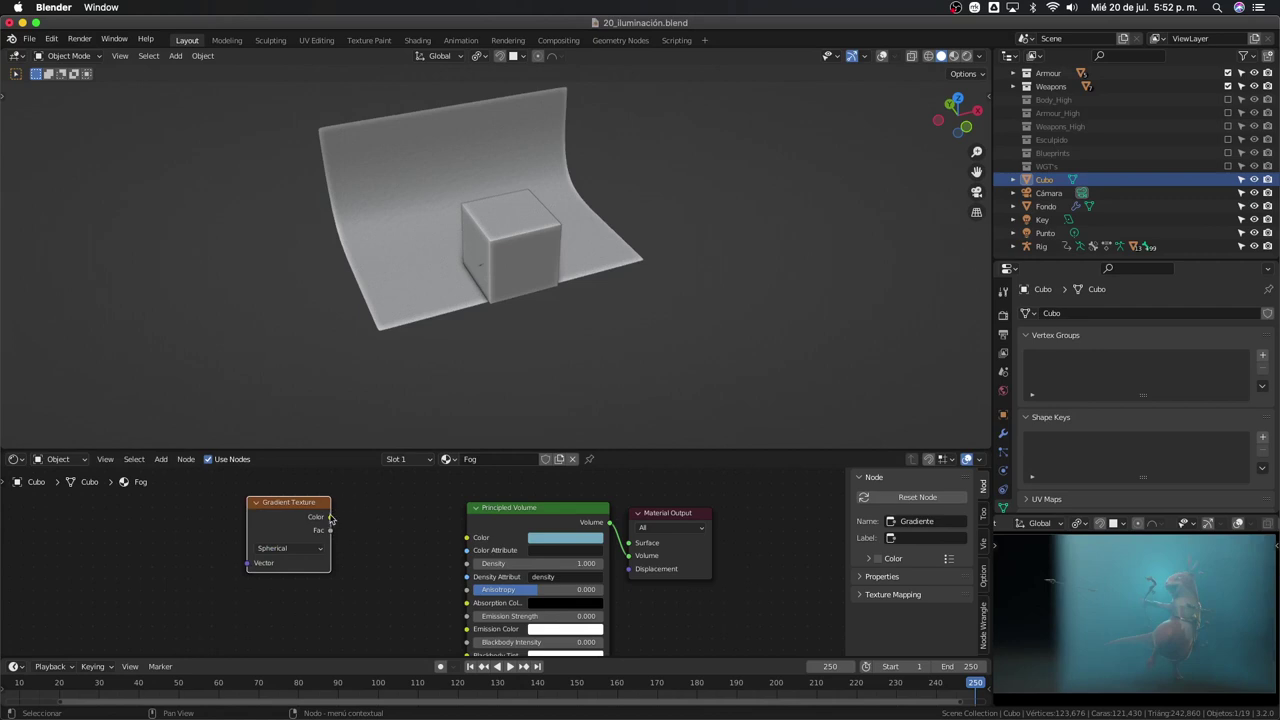
{"action": "left_click_drag", "start_coordinate": [330, 517], "coordinate": [464, 566]}
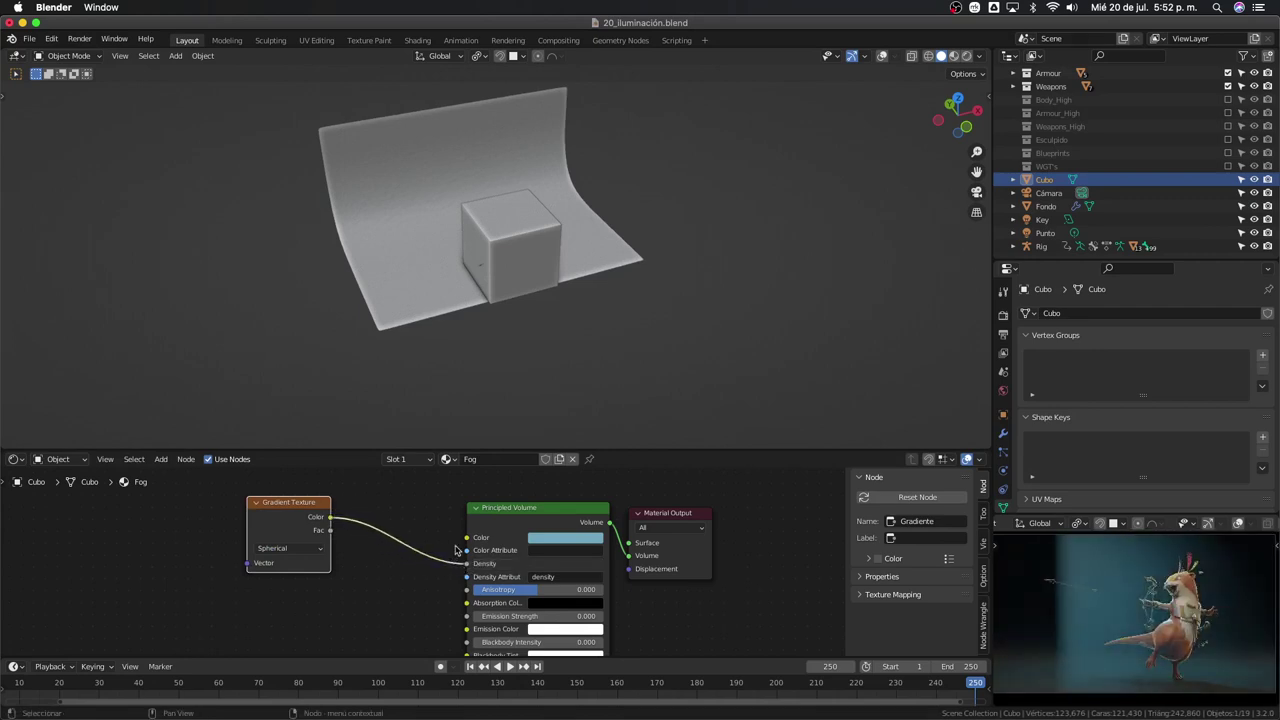
{"action": "scroll", "coordinate": [1147, 613], "scroll_direction": "down", "scroll_amount": 2}
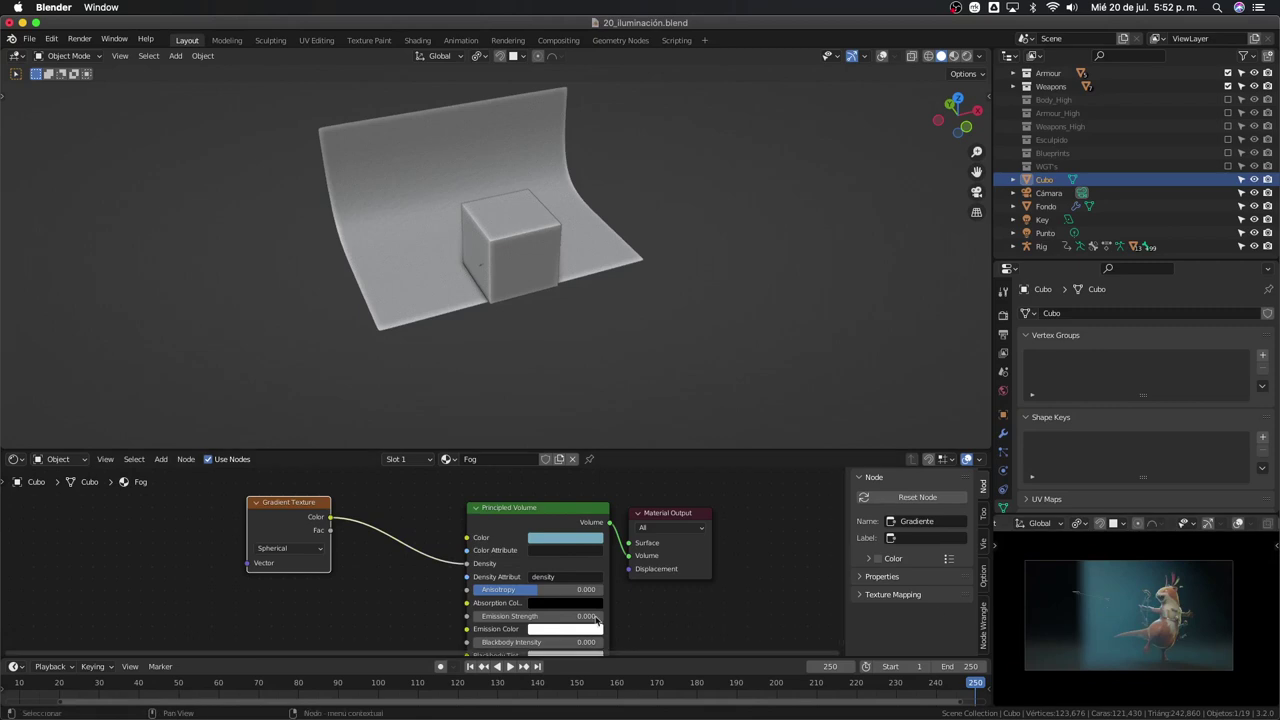
{"action": "middle_click_drag", "start_coordinate": [306, 612], "coordinate": [354, 615]}
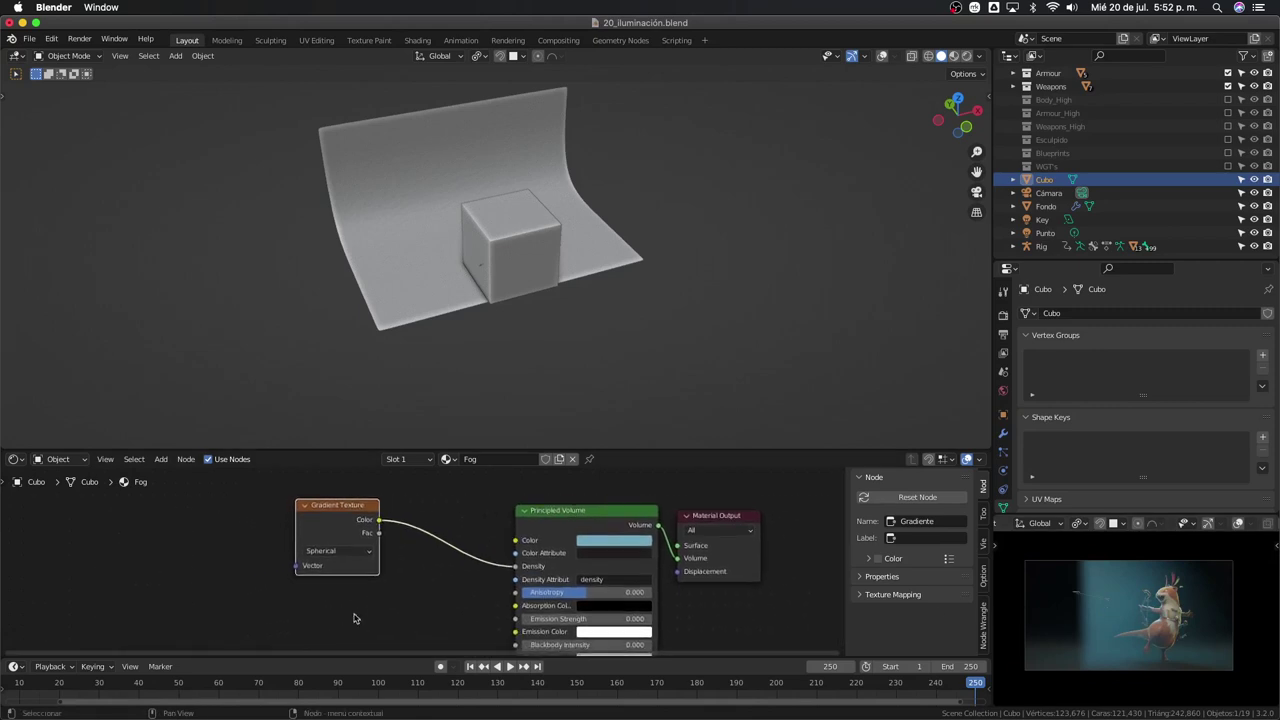
{"action": "scroll", "coordinate": [1155, 596], "scroll_direction": "down", "scroll_amount": 1}
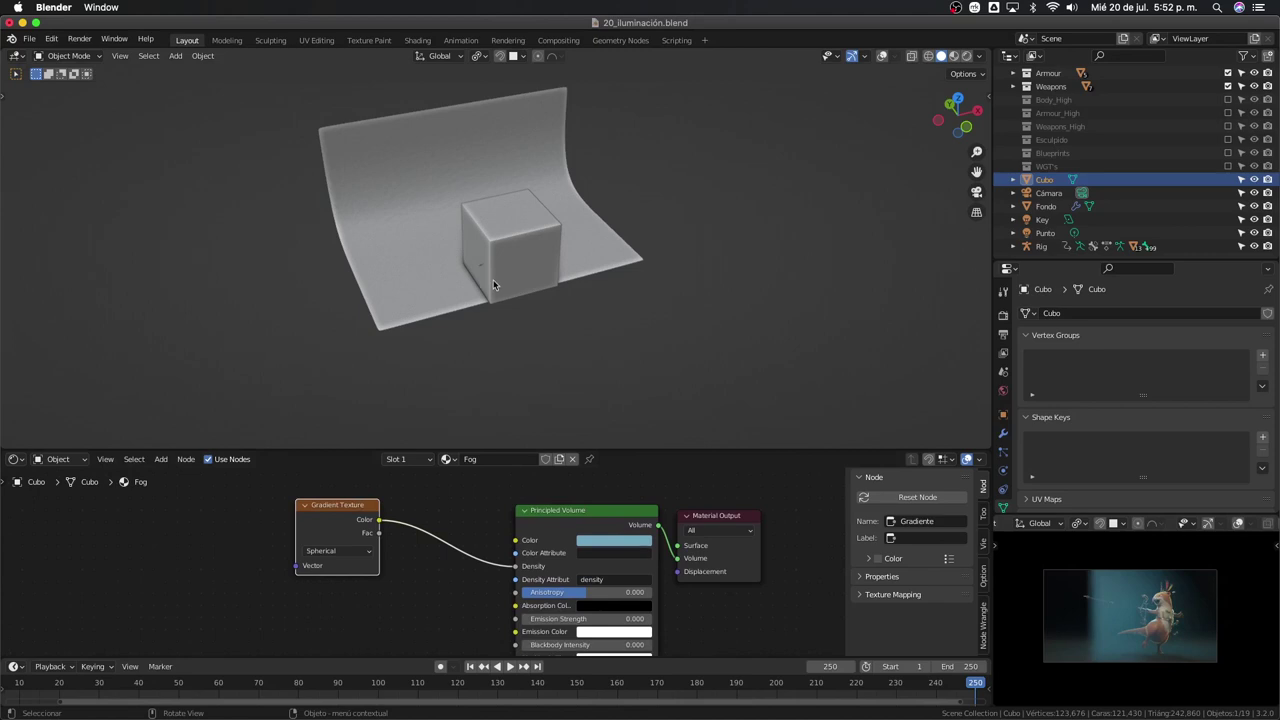
{"action": "middle_click_drag", "start_coordinate": [493, 285], "coordinate": [449, 383]}
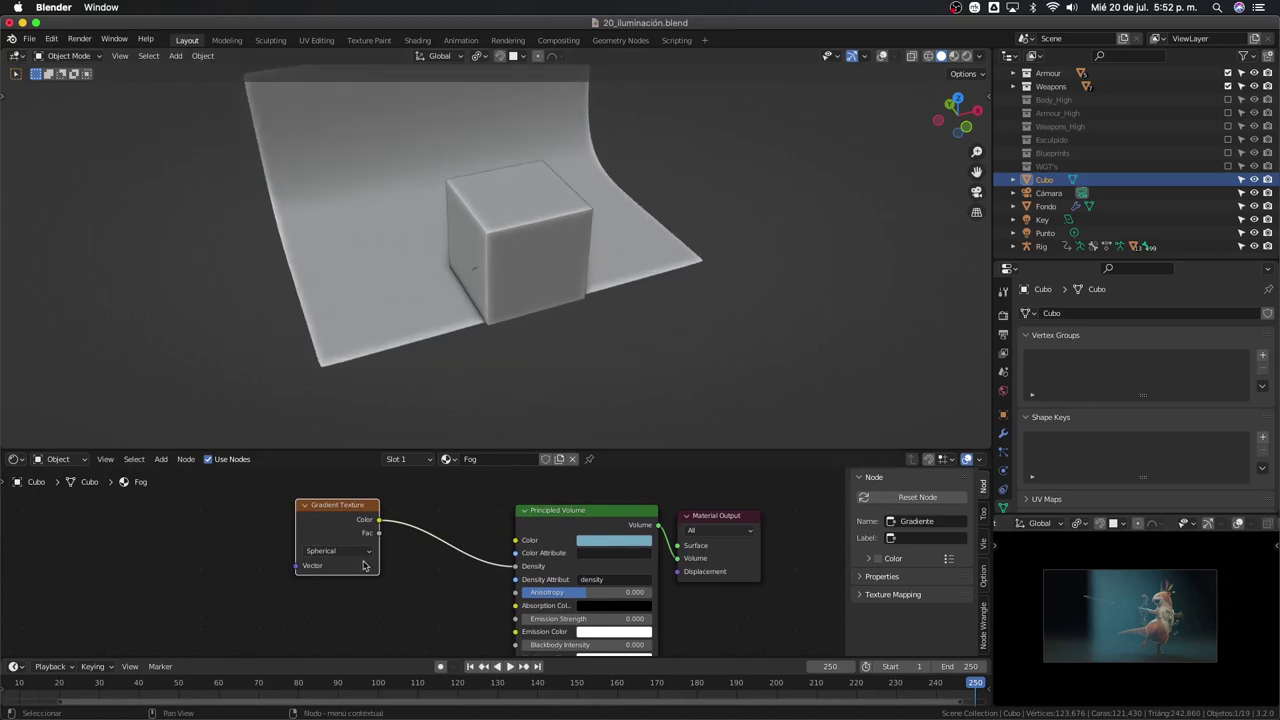
{"action": "middle_click_drag", "start_coordinate": [364, 566], "coordinate": [407, 557]}
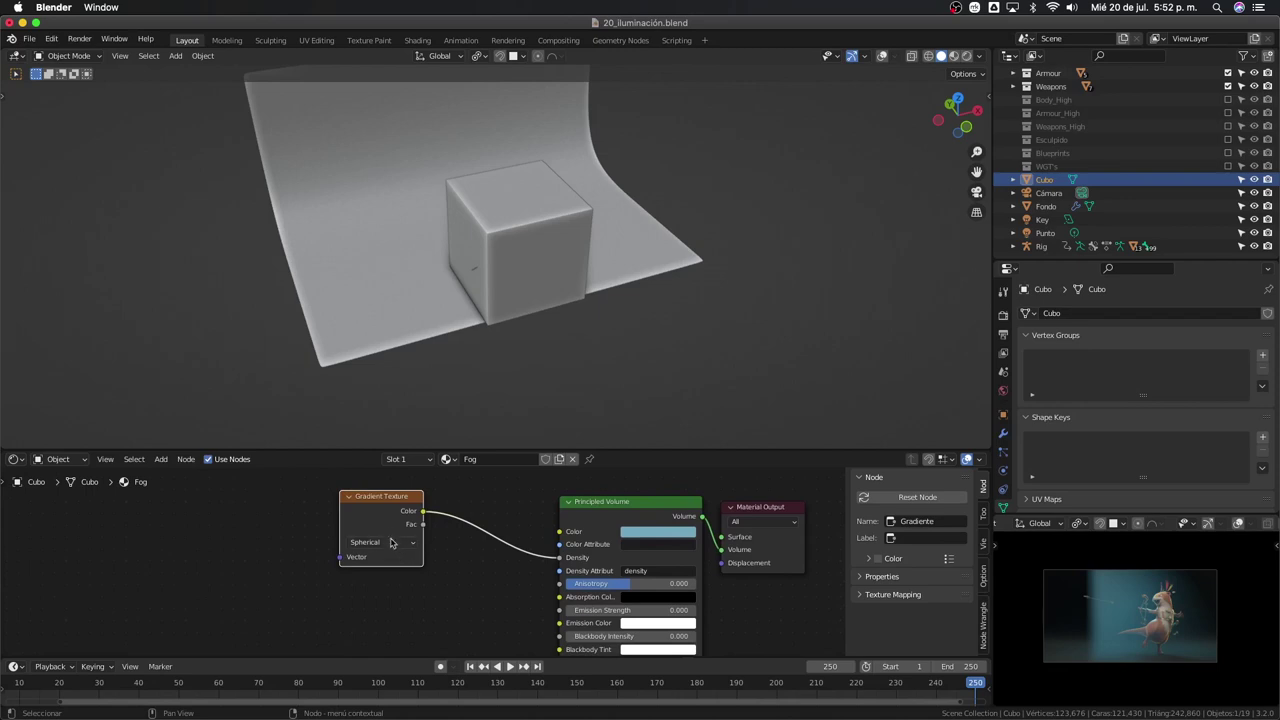
Add Texture Coordinate and Mapping nodes via Ctrl+T, linking the Object output into Mapping's Vector
{"action": "key", "text": "ctrl+t"}
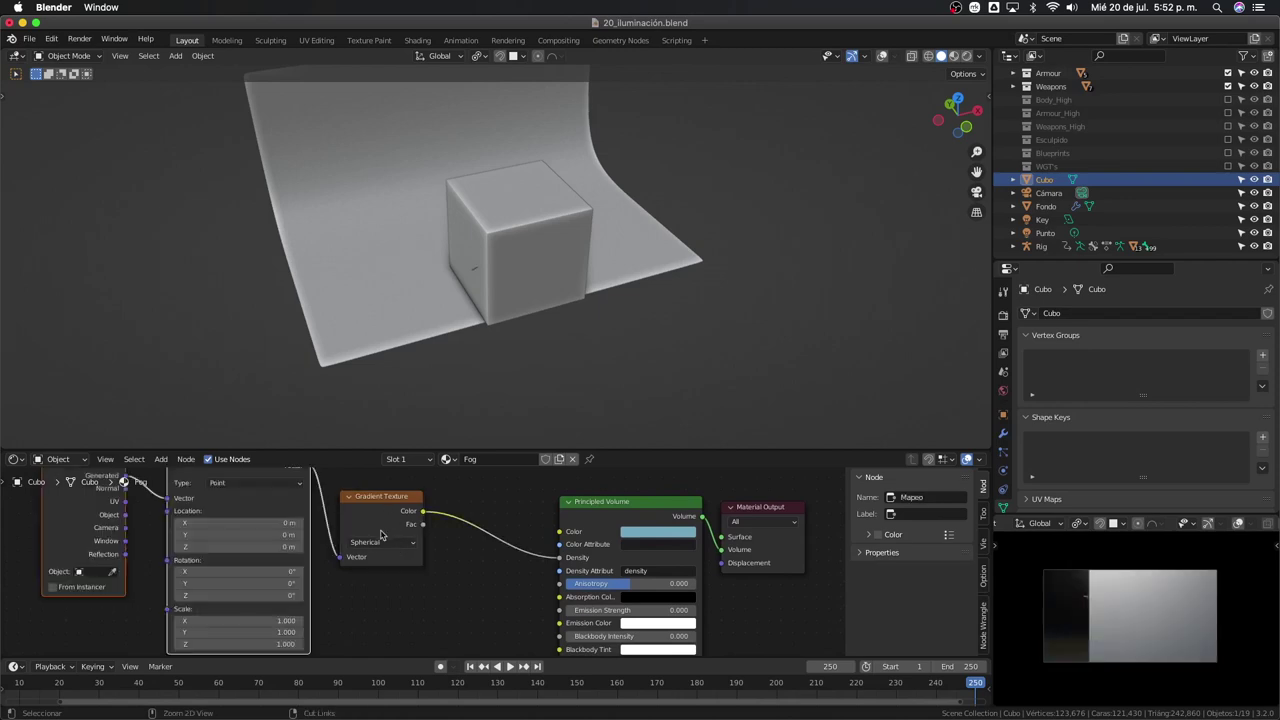
{"action": "scroll", "coordinate": [377, 556], "scroll_direction": "down", "scroll_amount": 1}
{"action": "scroll", "coordinate": [423, 571], "scroll_direction": "down", "scroll_amount": 1}
{"action": "scroll", "coordinate": [423, 571], "scroll_direction": "down", "scroll_amount": 1}
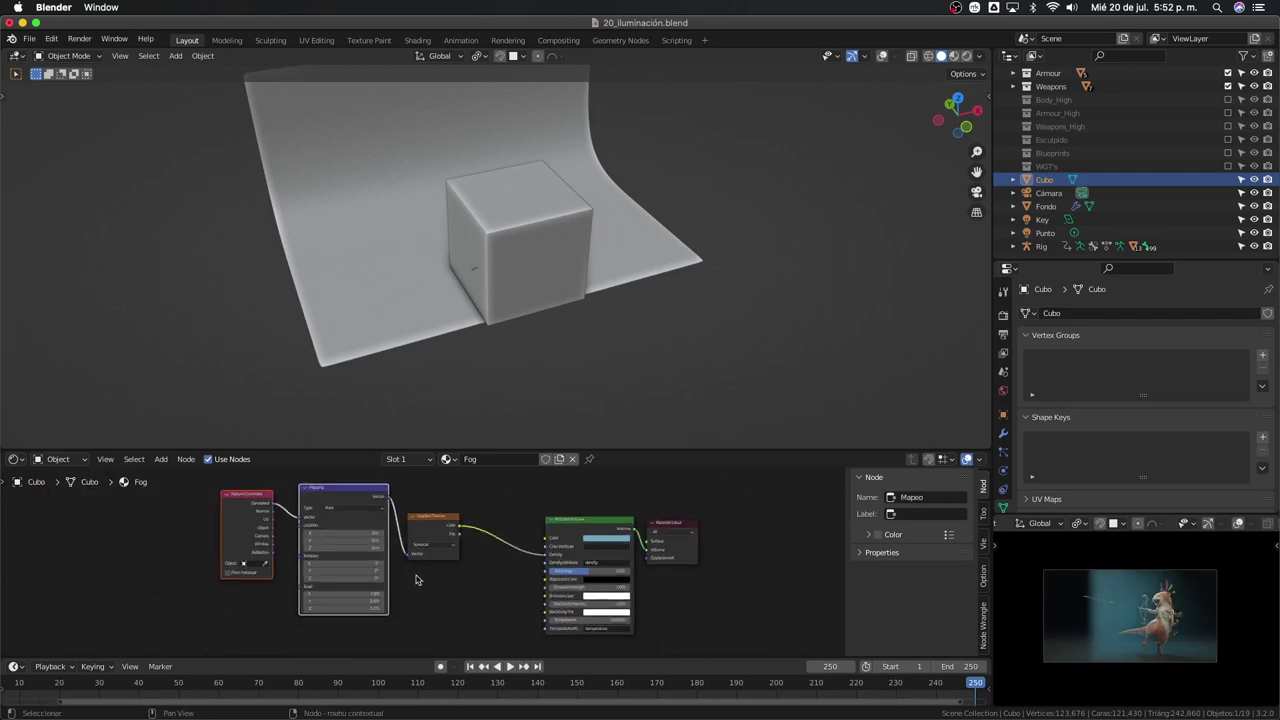
{"action": "mouse_move", "coordinate": [167, 494]}
{"action": "left_mouse_down"}
{"action": "mouse_move", "coordinate": [340, 545]}
{"action": "mouse_move", "coordinate": [222, 533]}
{"action": "left_mouse_up"}
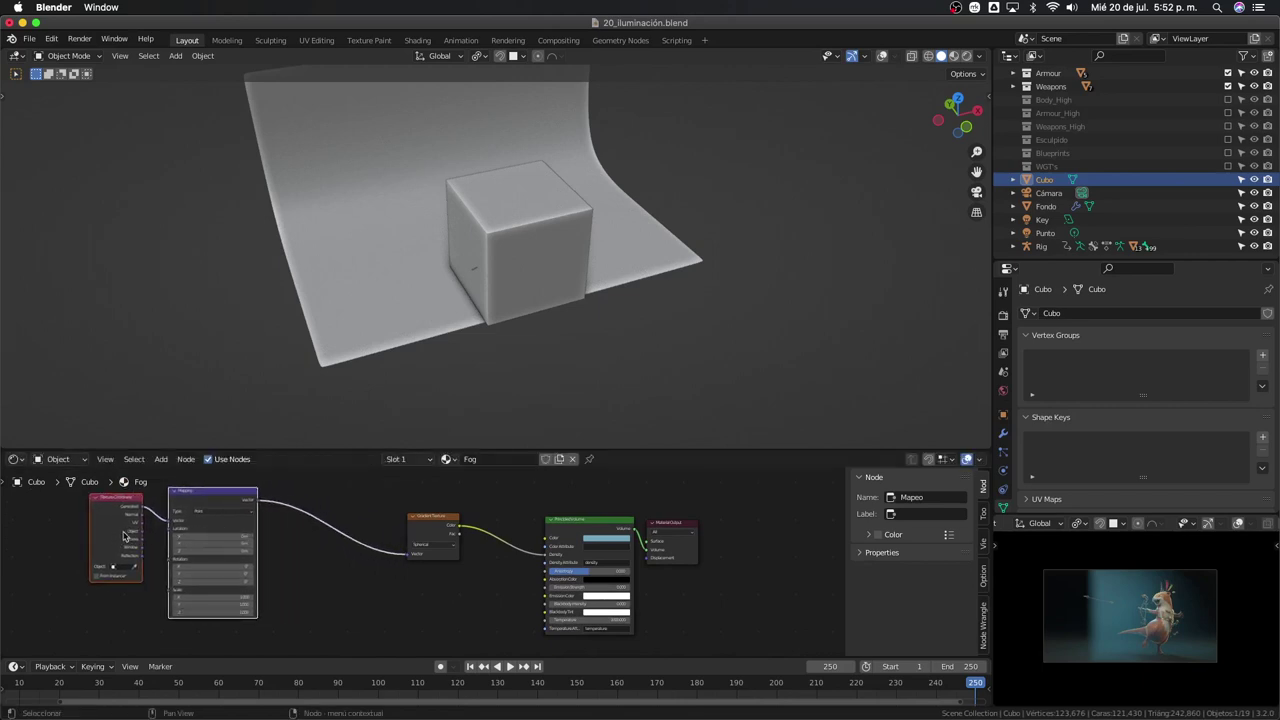
{"action": "left_click_drag", "start_coordinate": [141, 533], "coordinate": [170, 524]}
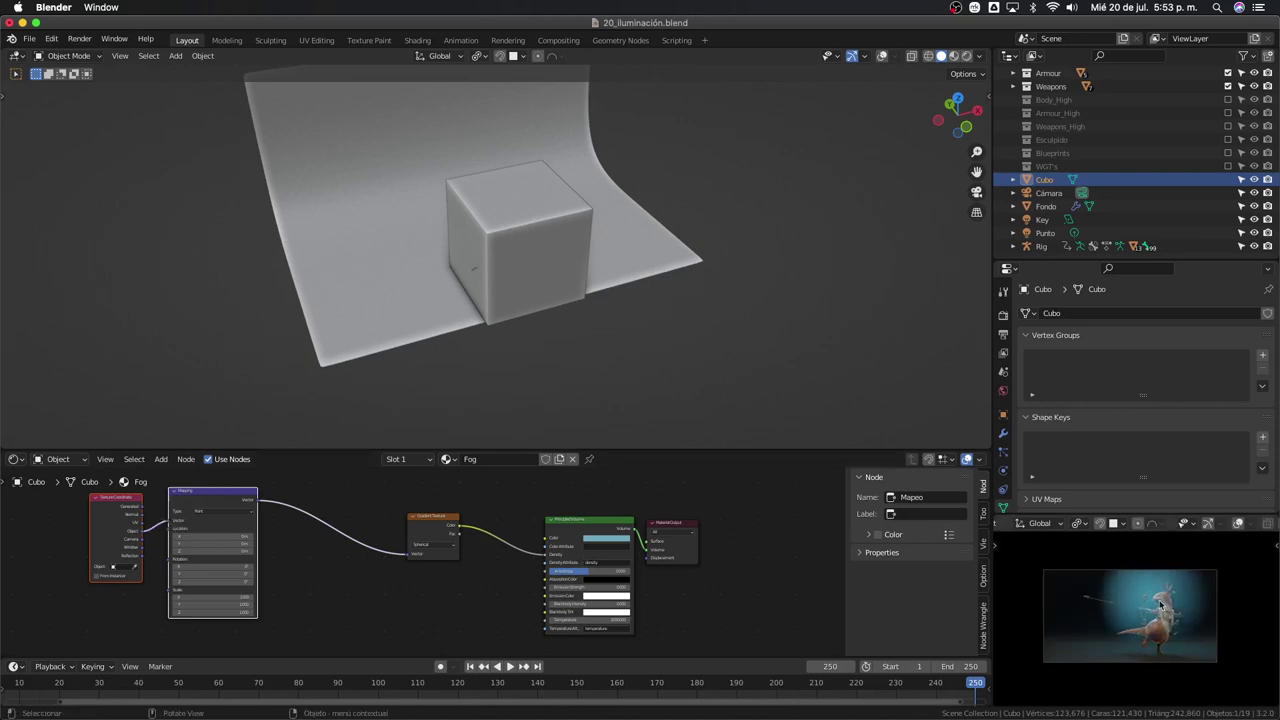
{"action": "mouse_move", "coordinate": [571, 357]}
{"action": "middle_mouse_down"}
{"action": "mouse_move", "coordinate": [531, 314]}
{"action": "mouse_move", "coordinate": [718, 399]}
{"action": "middle_mouse_up"}
{"action": "scroll", "coordinate": [1133, 617], "scroll_direction": "up", "scroll_amount": 4}
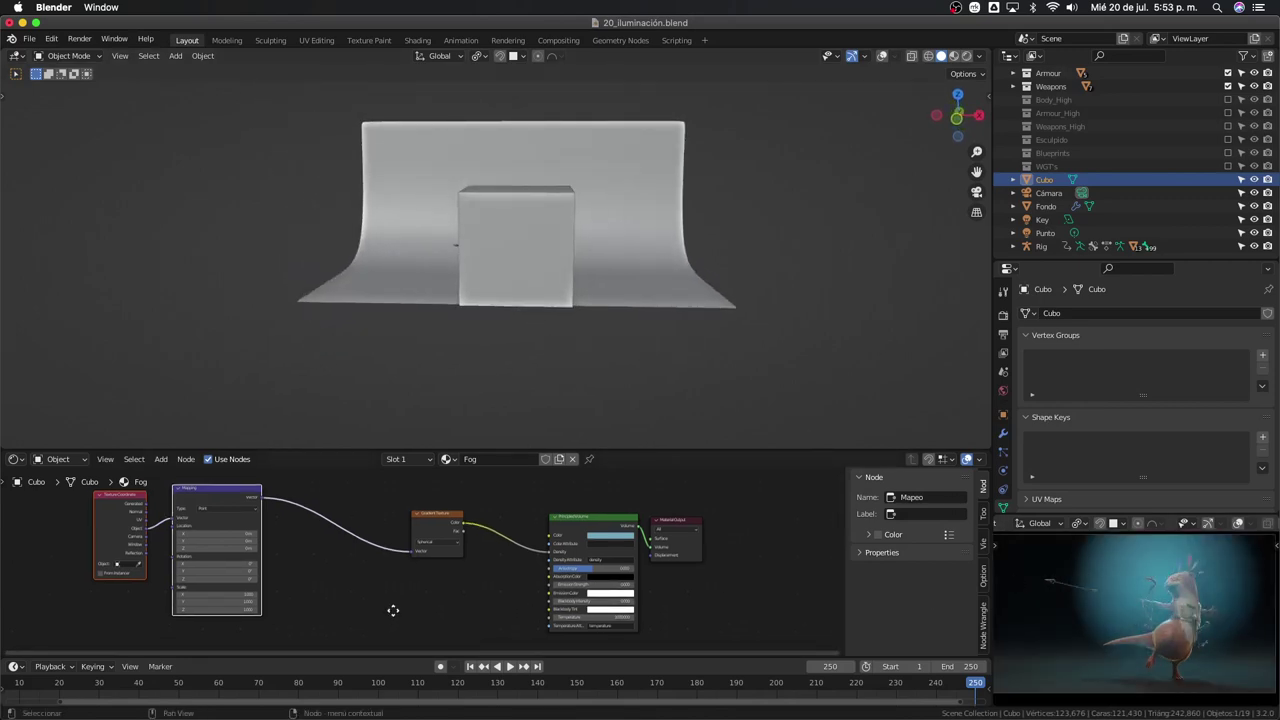
{"action": "middle_click_drag", "start_coordinate": [391, 609], "coordinate": [399, 601]}
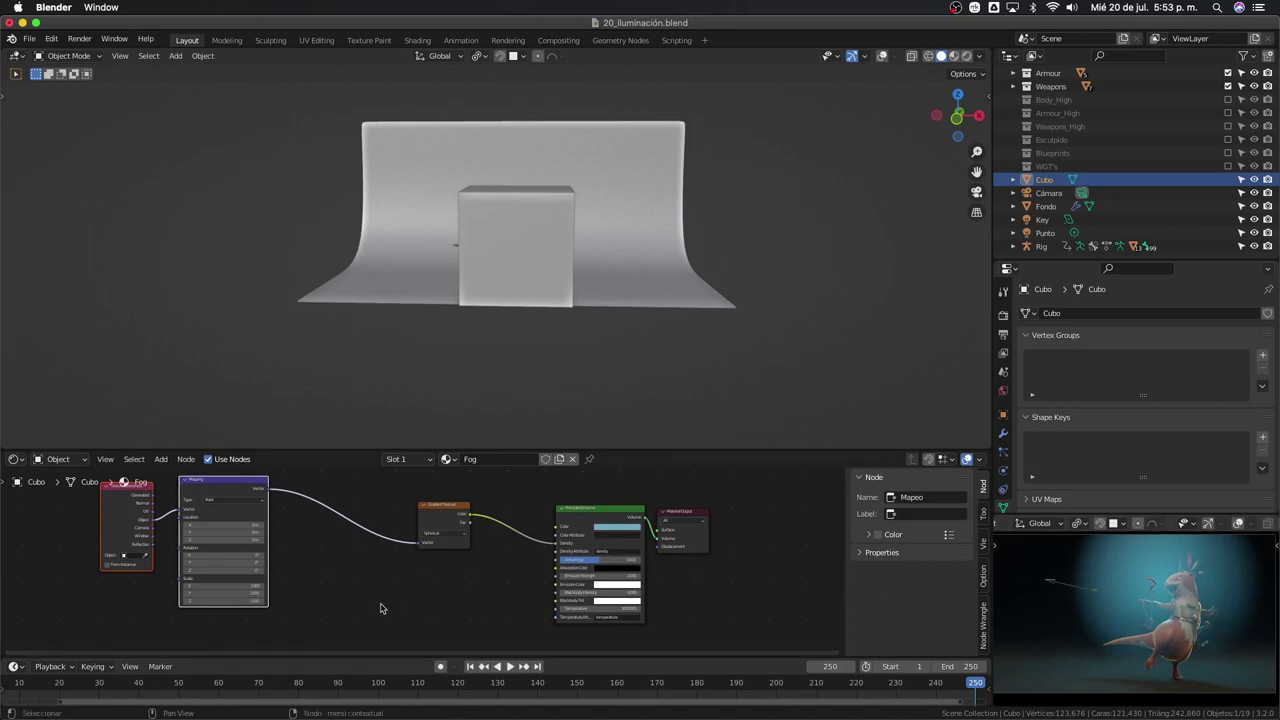
{"action": "middle_click_drag", "start_coordinate": [381, 596], "coordinate": [389, 602]}
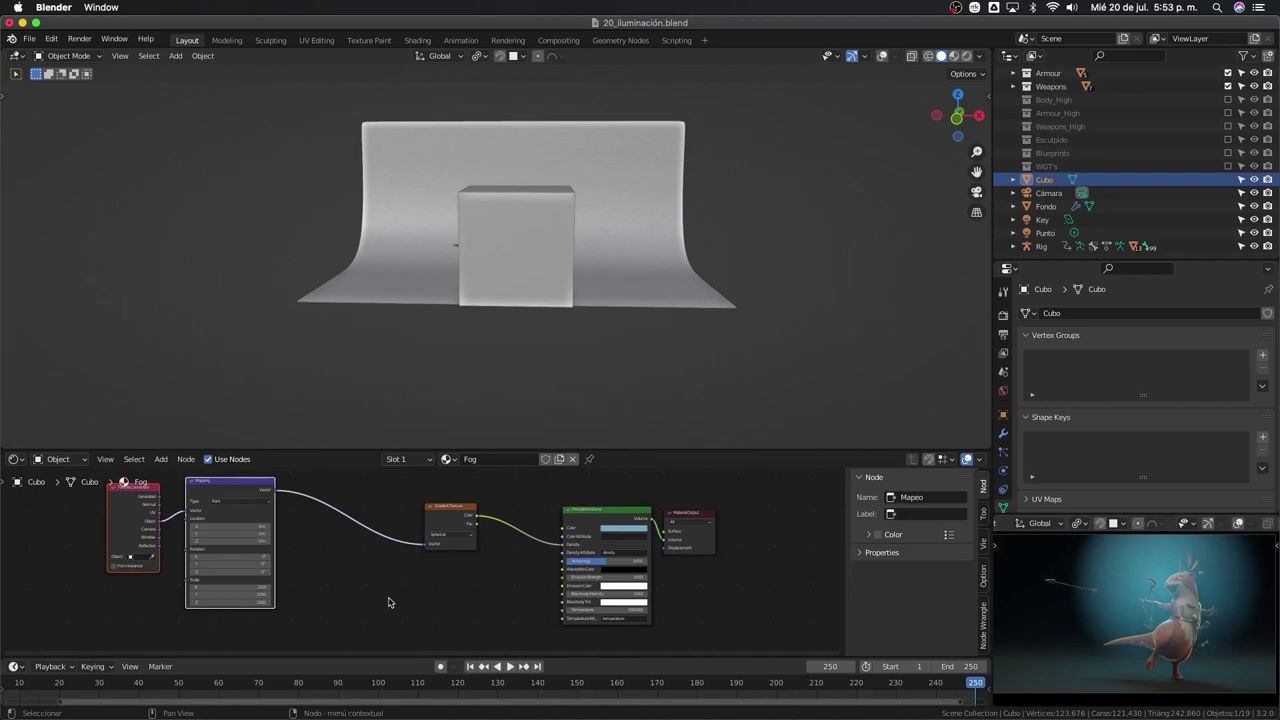
Add a Noise Texture node and connect its Color to the fog Density
{"action": "key", "text": "shift+a"}
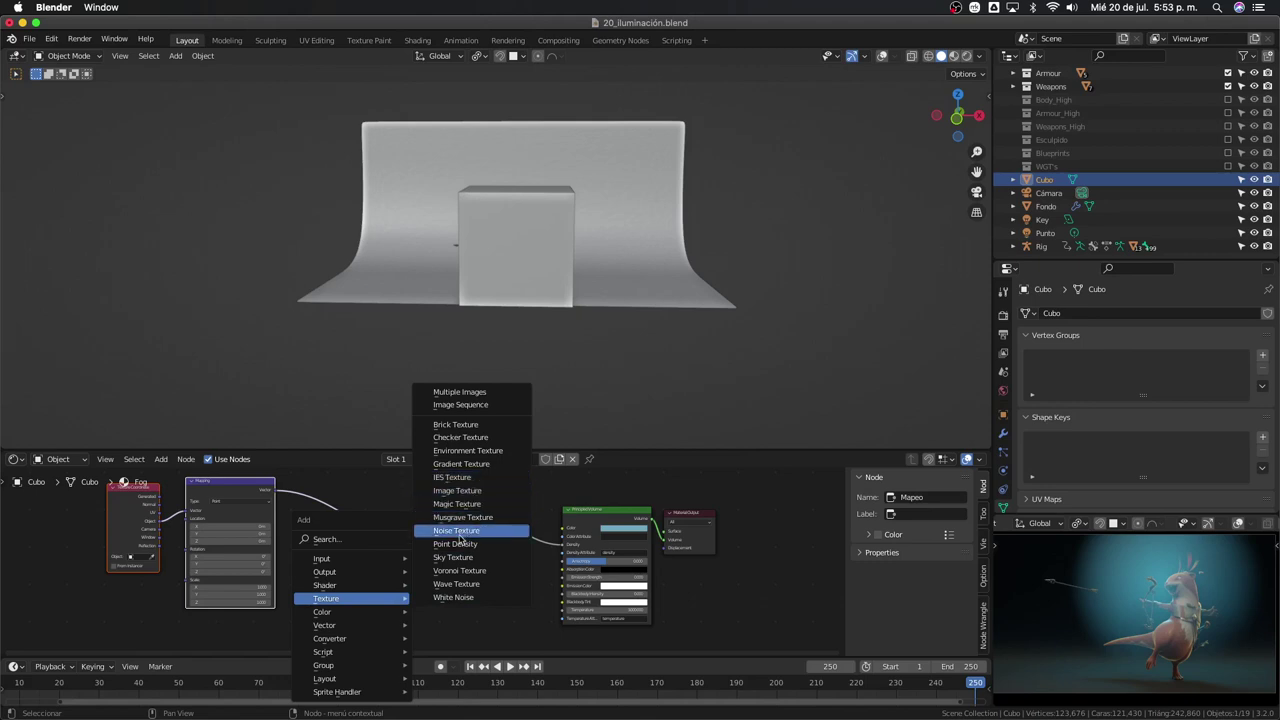
{"action": "left_click", "coordinate": [456, 530]}
{"action": "left_click", "coordinate": [436, 570]}
{"action": "scroll", "coordinate": [438, 571], "scroll_direction": "up", "scroll_amount": 2}
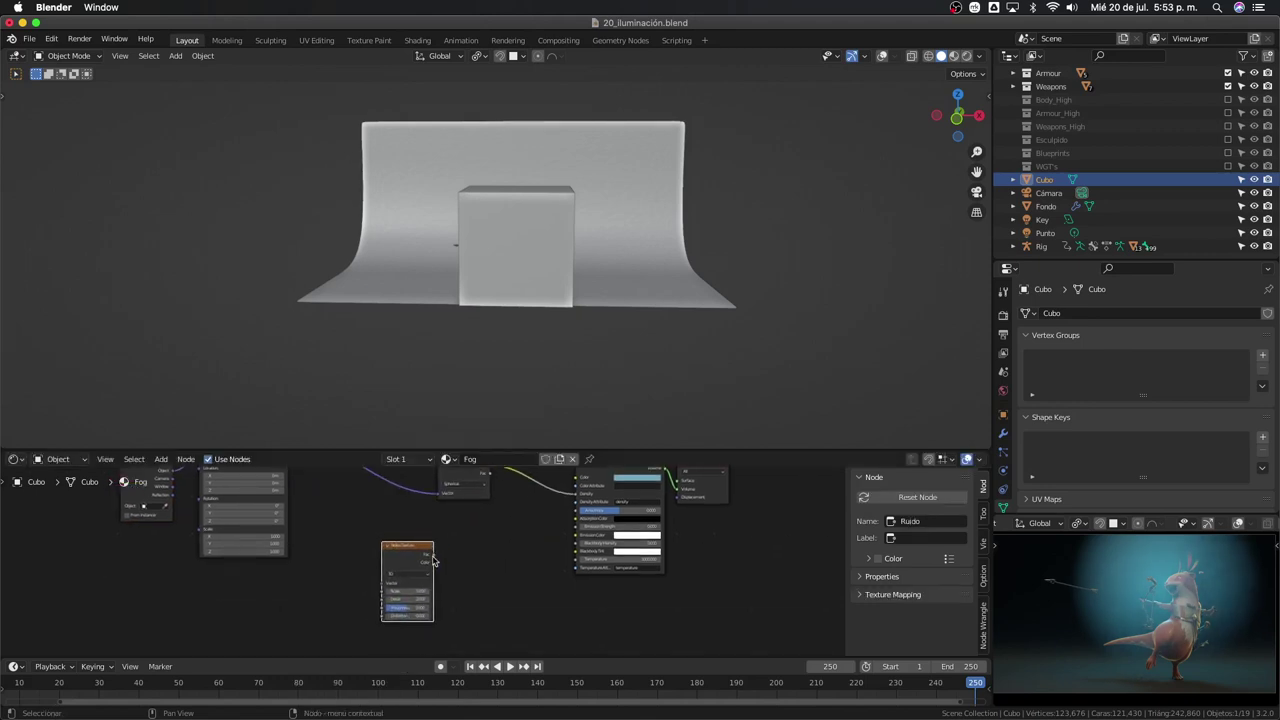
{"action": "scroll", "coordinate": [441, 572], "scroll_direction": "up", "scroll_amount": 1}
{"action": "middle_click_drag", "start_coordinate": [441, 572], "coordinate": [437, 572]}
{"action": "mouse_move", "coordinate": [424, 579]}
{"action": "left_mouse_down"}
{"action": "mouse_move", "coordinate": [537, 534]}
{"action": "mouse_move", "coordinate": [588, 497]}
{"action": "left_mouse_up"}
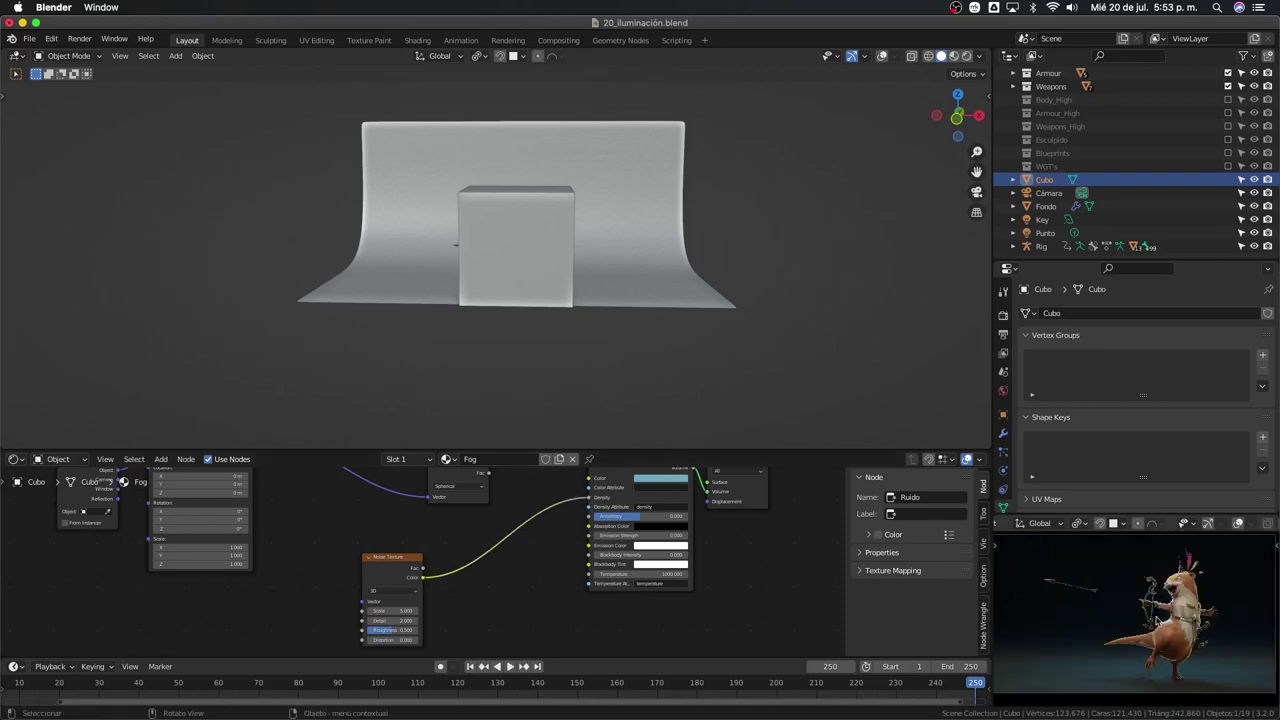
{"action": "scroll", "coordinate": [388, 578], "scroll_direction": "up", "scroll_amount": 1}
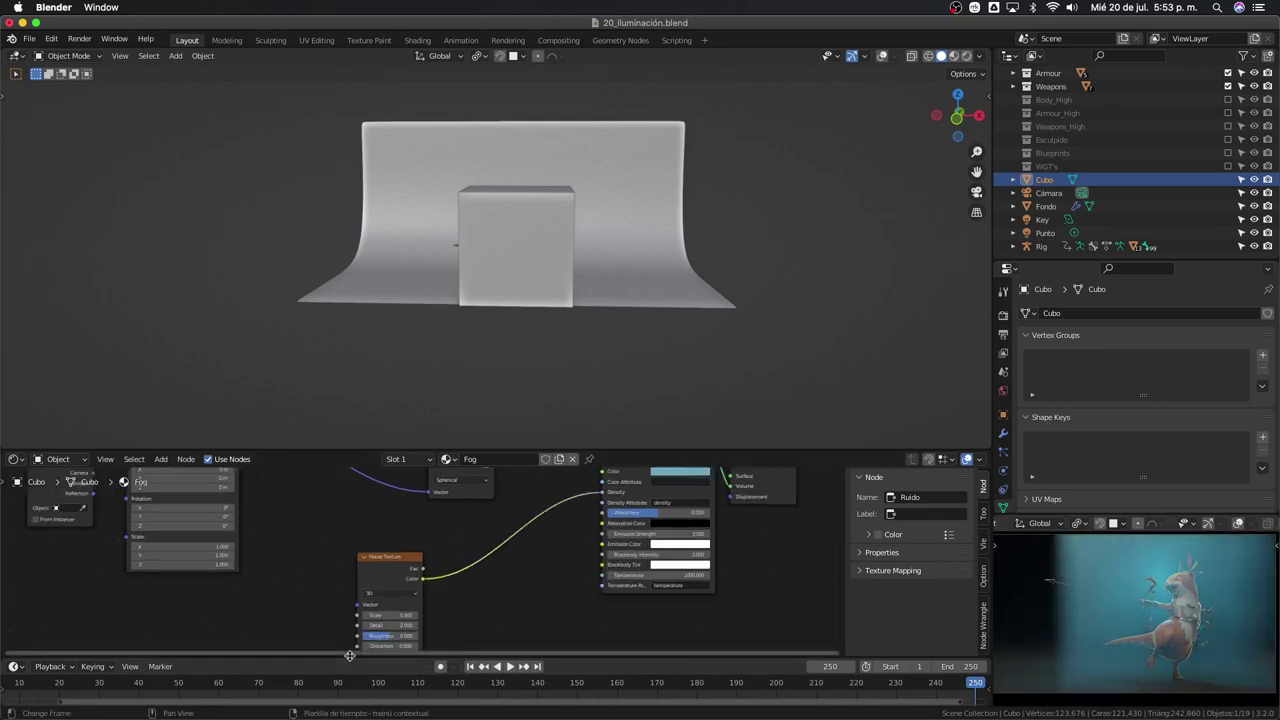
{"action": "scroll", "coordinate": [388, 578], "scroll_direction": "up", "scroll_amount": 2}
{"action": "scroll", "coordinate": [388, 578], "scroll_direction": "up", "scroll_amount": 2}
{"action": "scroll", "coordinate": [388, 578], "scroll_direction": "up", "scroll_amount": 2}
{"action": "scroll", "coordinate": [388, 578], "scroll_direction": "up", "scroll_amount": 1}
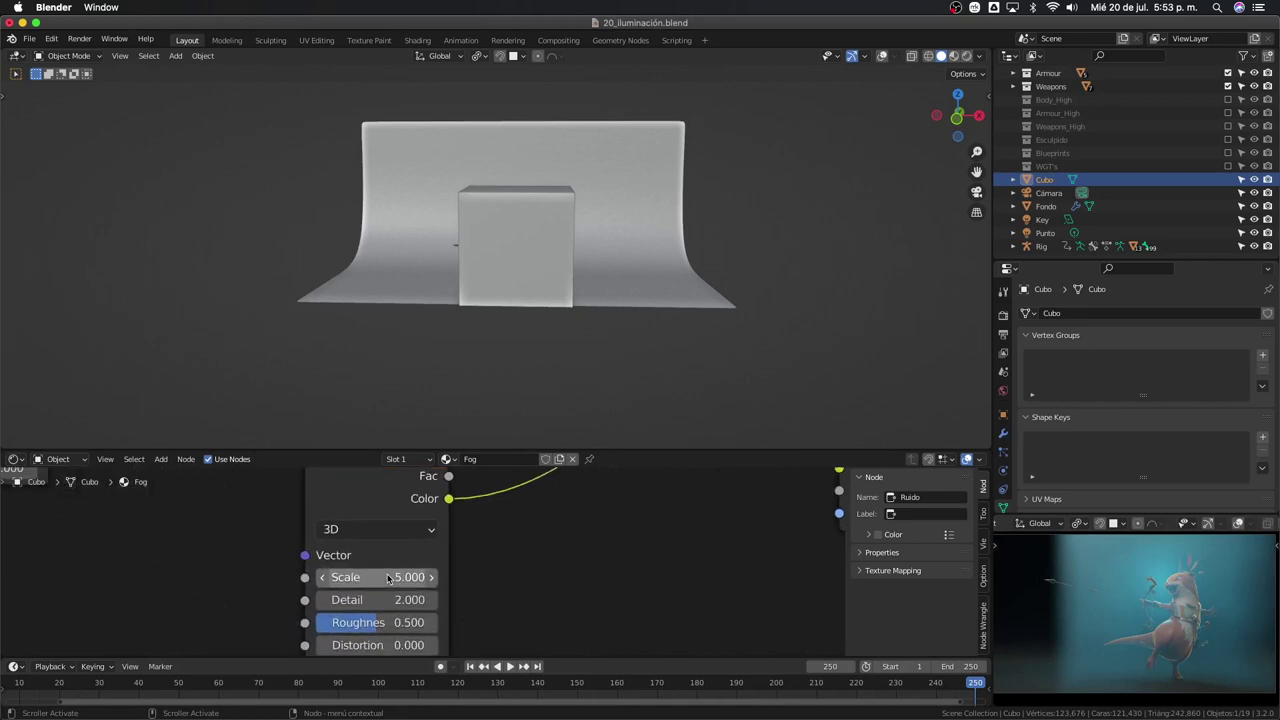
{"action": "scroll", "coordinate": [395, 595], "scroll_direction": "up", "scroll_amount": 2}
{"action": "scroll", "coordinate": [539, 598], "scroll_direction": "down", "scroll_amount": 1}
{"action": "scroll", "coordinate": [439, 583], "scroll_direction": "down", "scroll_amount": 1}
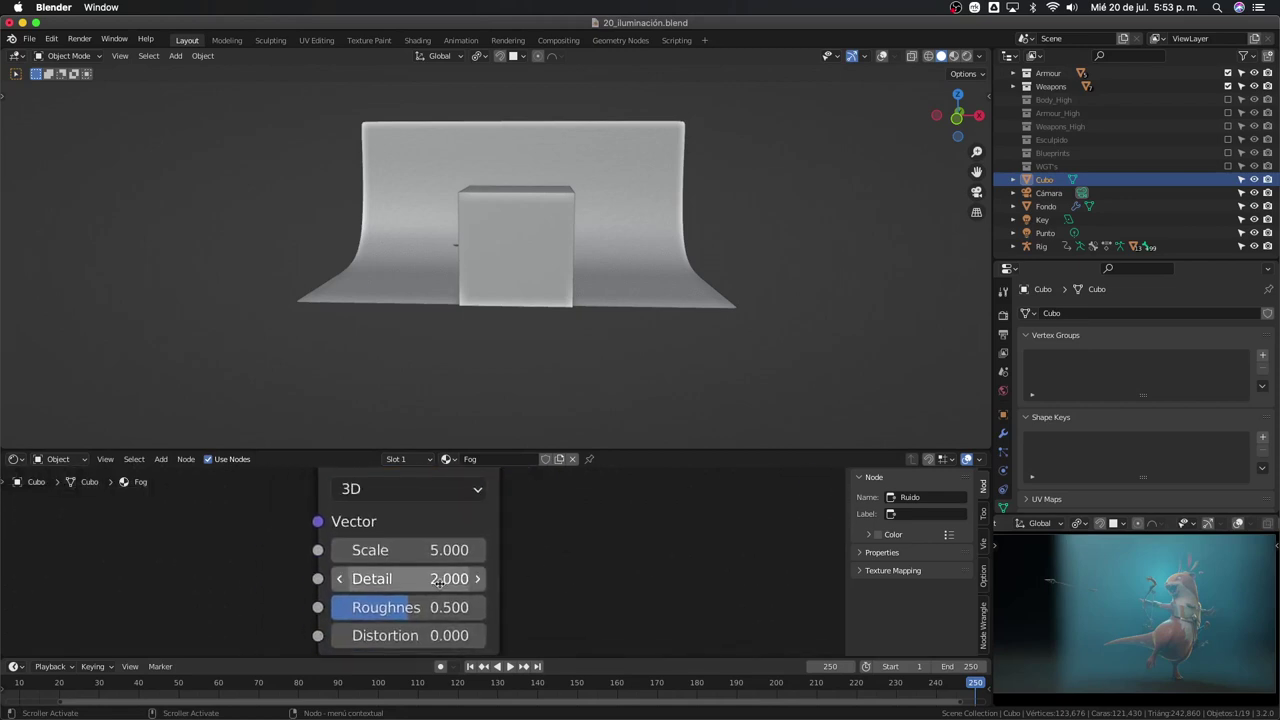
Set the Noise Texture's Detail to 10 and Scale to 5
{"action": "left_click", "coordinate": [413, 581]}
{"action": "type", "text": "10"}
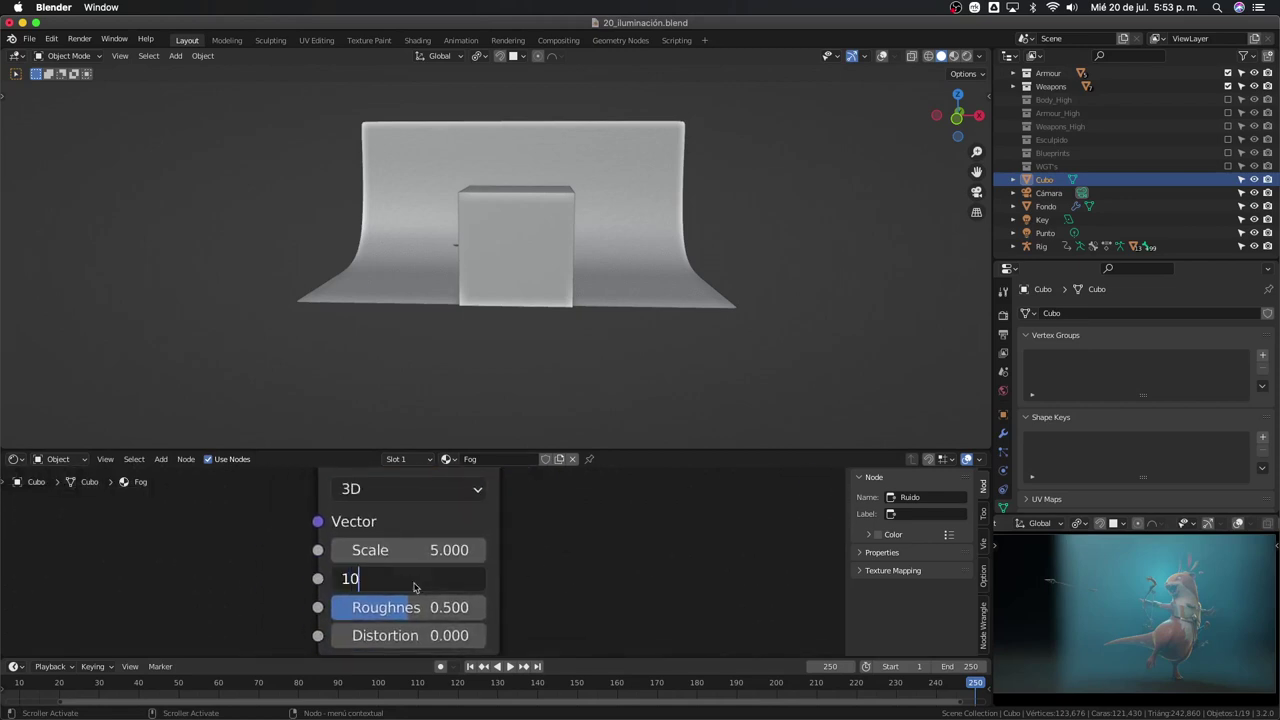
{"action": "key", "text": "Return"}
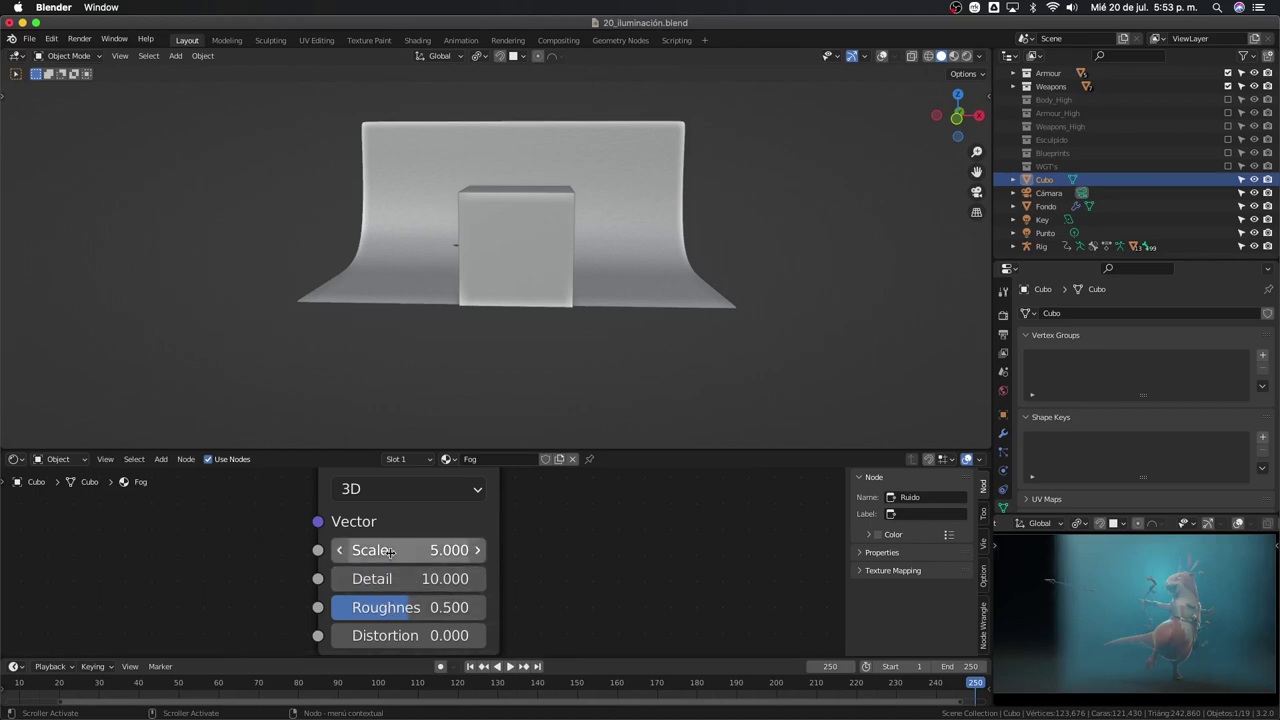
{"action": "mouse_move", "coordinate": [385, 550]}
{"action": "left_mouse_down"}
{"action": "mouse_move", "coordinate": [480, 550]}
{"action": "mouse_move", "coordinate": [400, 550]}
{"action": "mouse_move", "coordinate": [413, 552]}
{"action": "left_mouse_up"}
{"action": "left_click", "coordinate": [413, 552]}
{"action": "type", "text": "5"}
{"action": "key", "text": "Return"}
{"action": "scroll", "coordinate": [566, 617], "scroll_direction": "down", "scroll_amount": 2}
{"action": "scroll", "coordinate": [565, 610], "scroll_direction": "down", "scroll_amount": 3}
{"action": "scroll", "coordinate": [565, 610], "scroll_direction": "down", "scroll_amount": 1}
{"action": "middle_click_drag", "start_coordinate": [534, 586], "coordinate": [559, 572]}
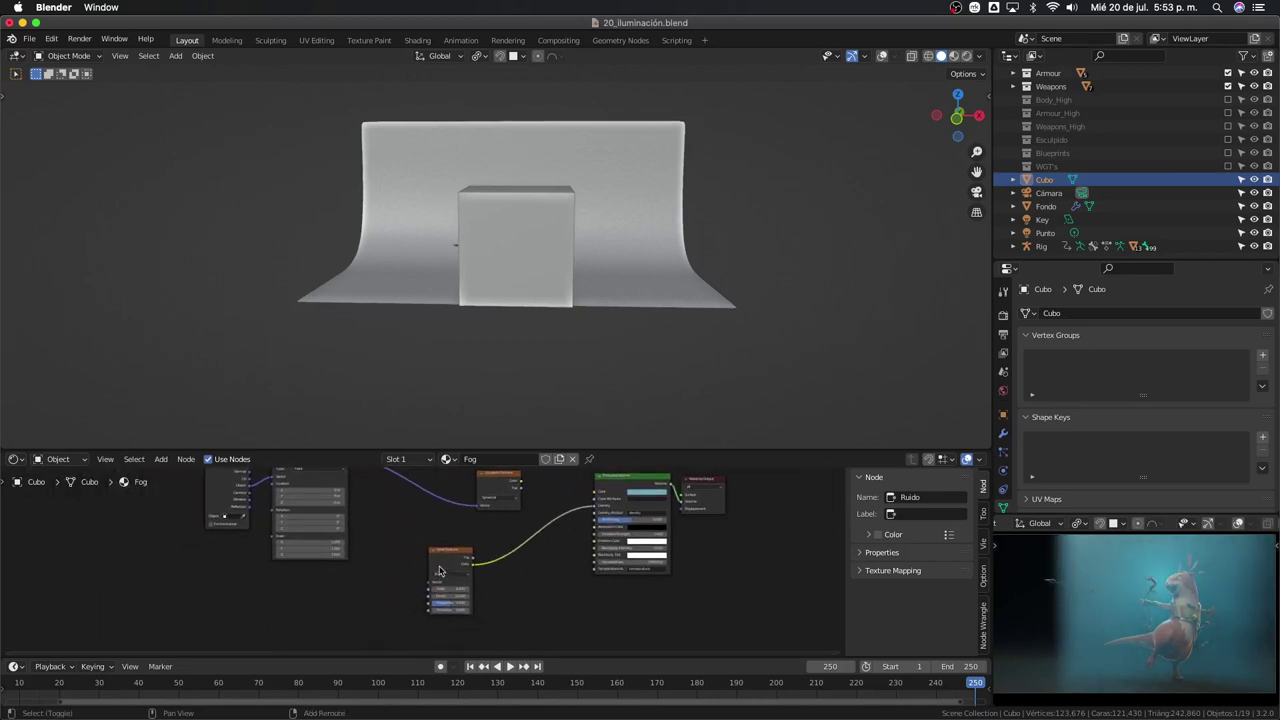
Move the noise node left and insert a ColorRamp on the noise-to-Density link
{"action": "key", "text": "g"}
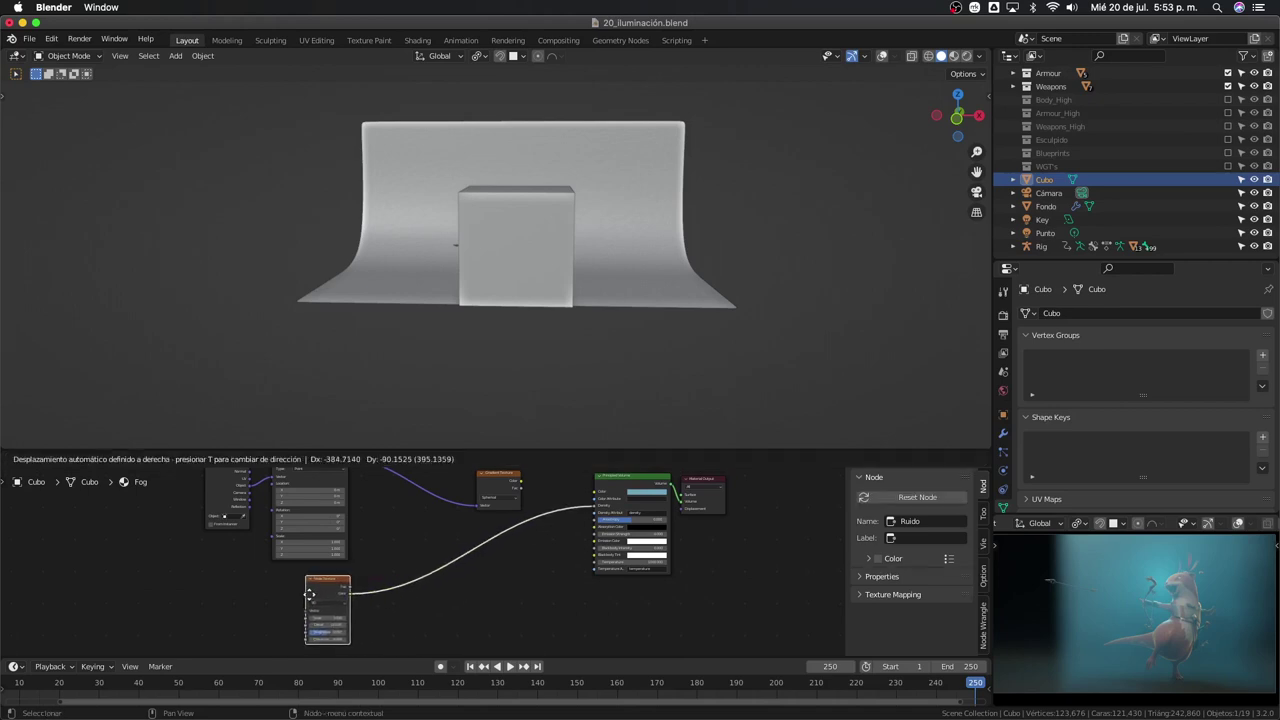
{"action": "left_click", "coordinate": [449, 610]}
{"action": "key", "text": "shift+a"}
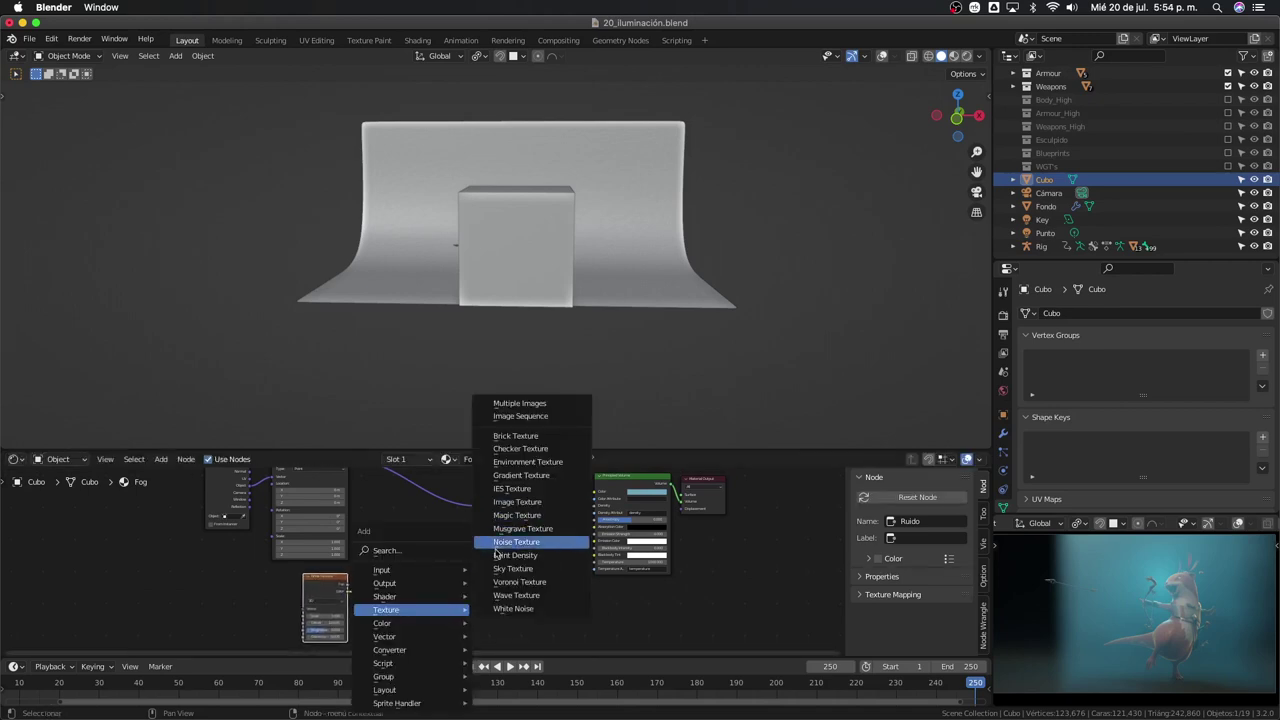
{"action": "mouse_move", "coordinate": [395, 650]}
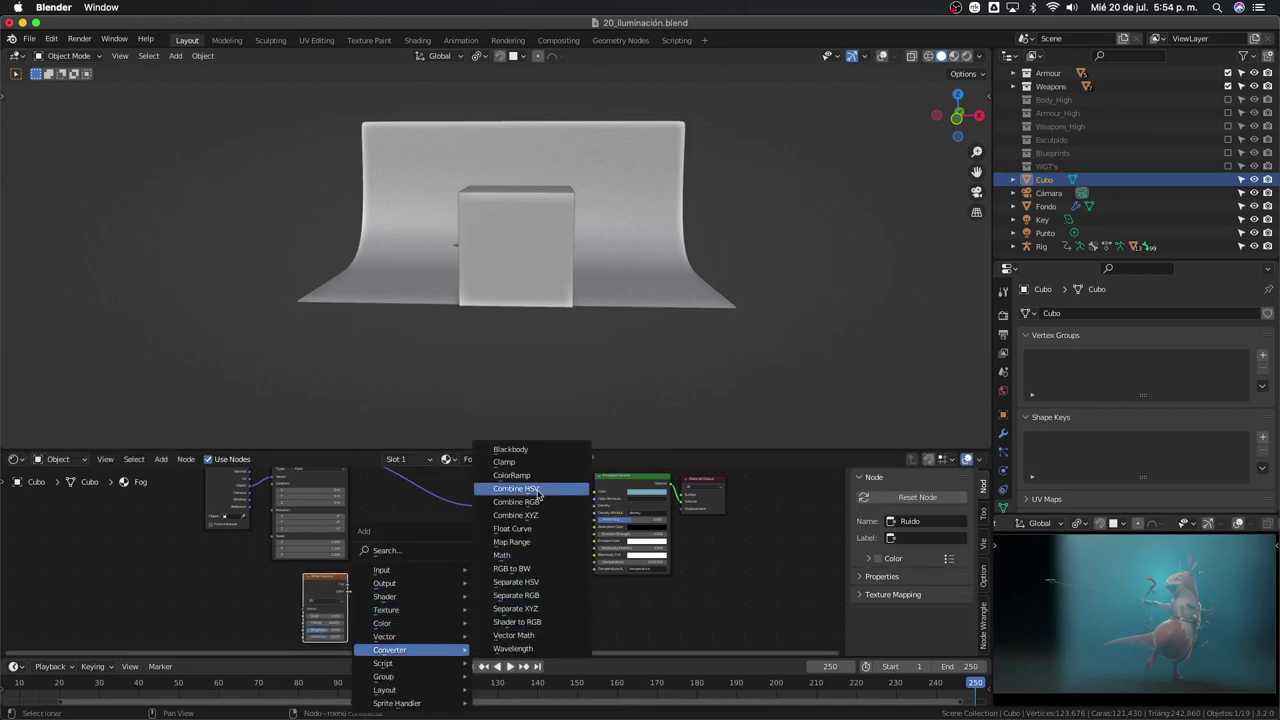
{"action": "left_click", "coordinate": [540, 475]}
{"action": "left_click", "coordinate": [413, 578]}
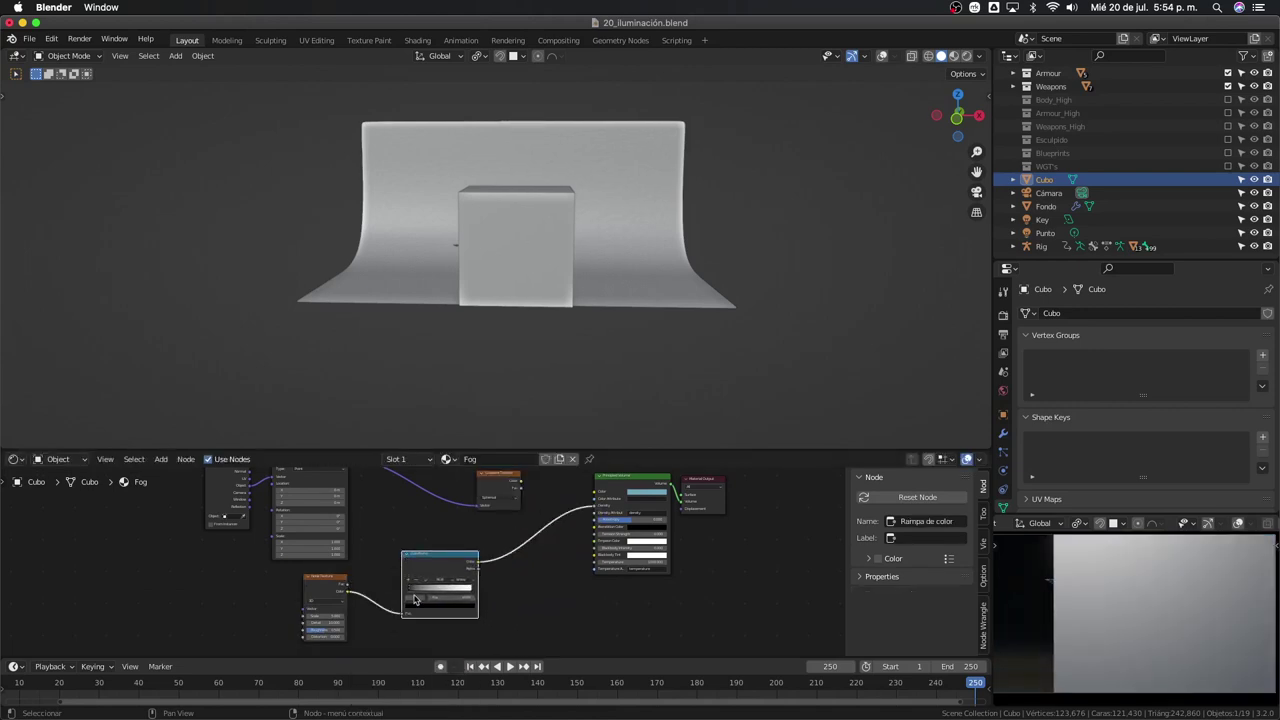
{"action": "scroll", "coordinate": [410, 600], "scroll_direction": "up", "scroll_amount": 2}
{"action": "scroll", "coordinate": [405, 610], "scroll_direction": "up", "scroll_amount": 2}
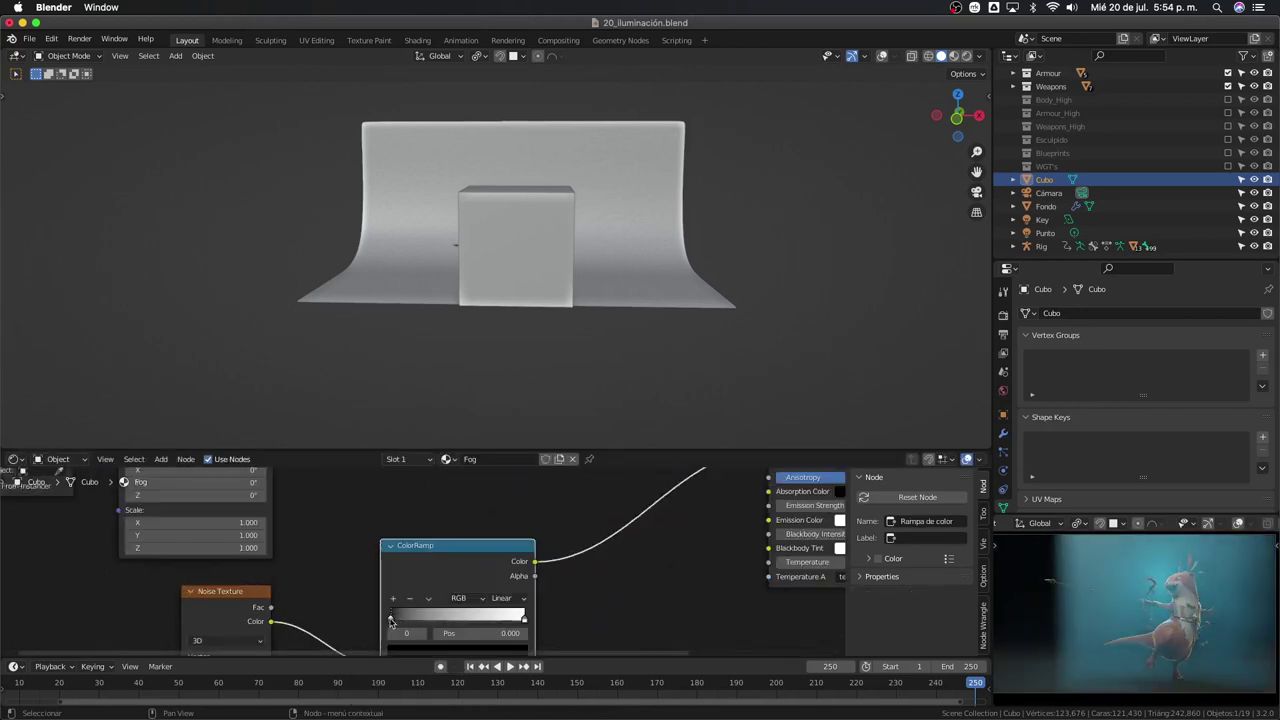
Pull the ColorRamp's black stop right and white stop left to 0.741
{"action": "left_click_drag", "start_coordinate": [391, 618], "coordinate": [422, 630]}
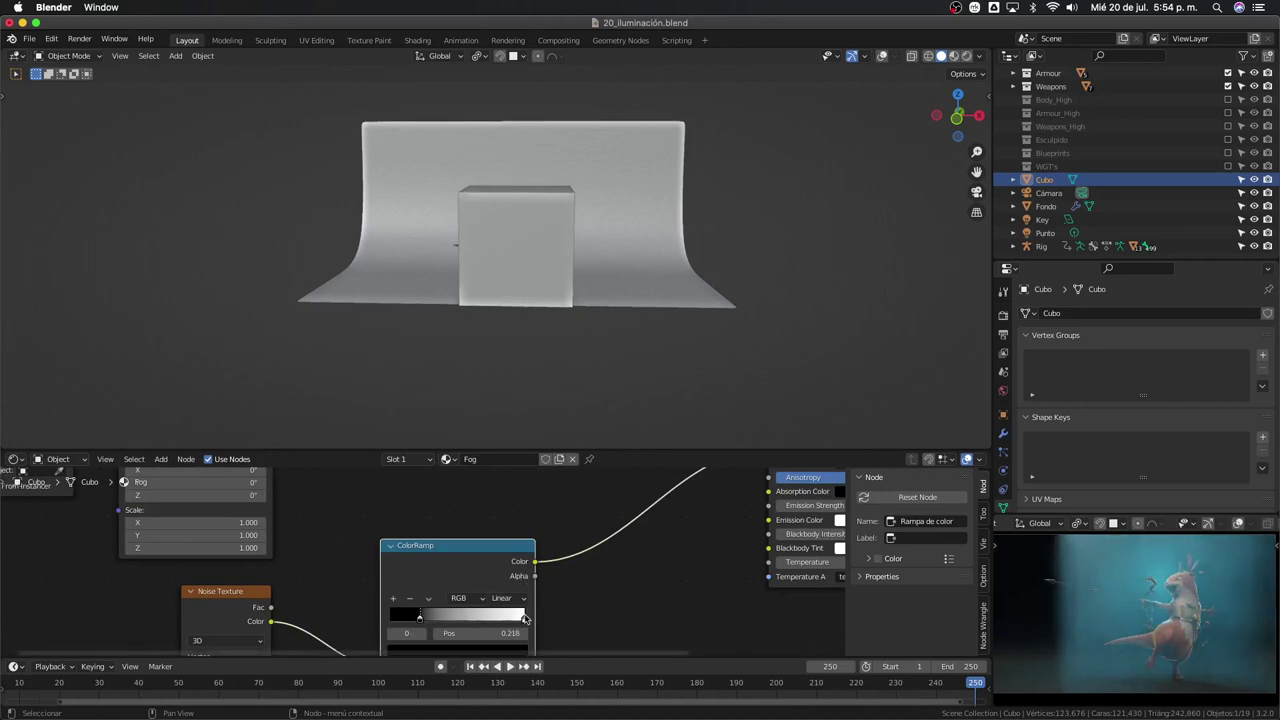
{"action": "left_click_drag", "start_coordinate": [523, 618], "coordinate": [490, 617]}
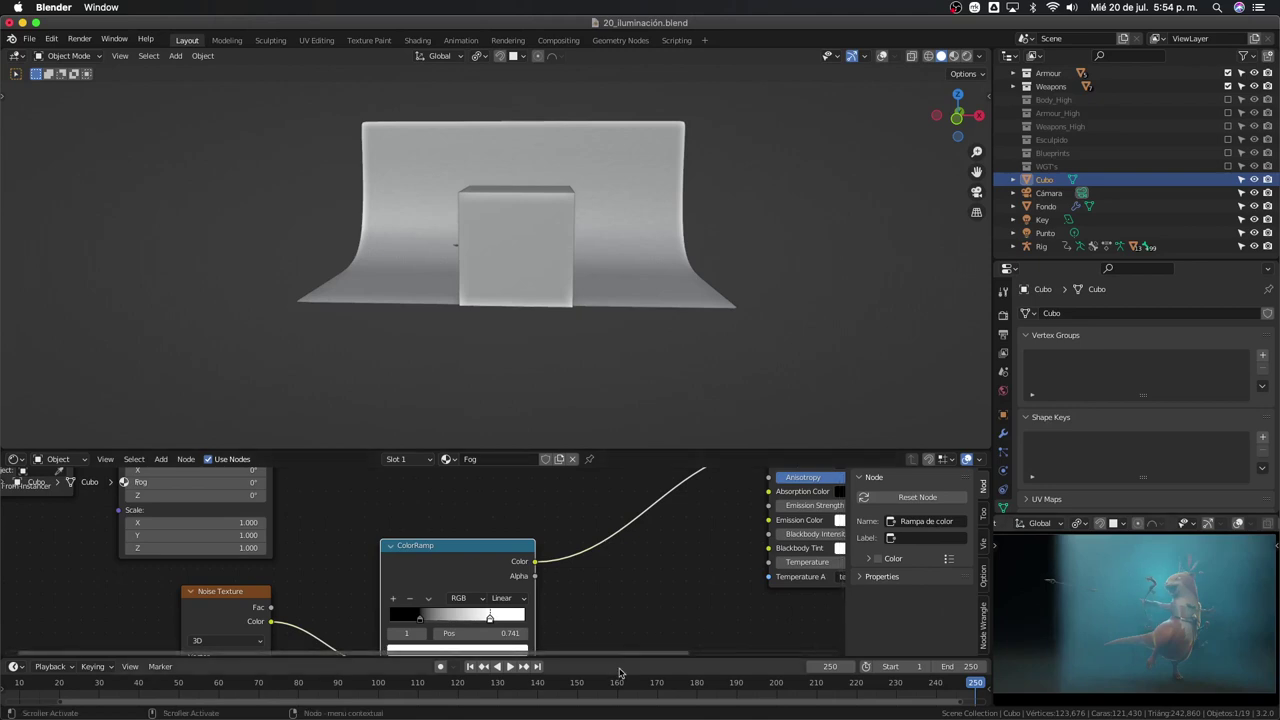
{"action": "scroll", "coordinate": [491, 611], "scroll_direction": "down", "scroll_amount": 2}
Shift the ColorRamp, noise and Texture Coordinate nodes left to make room
{"action": "scroll", "coordinate": [510, 620], "scroll_direction": "down", "scroll_amount": 2}
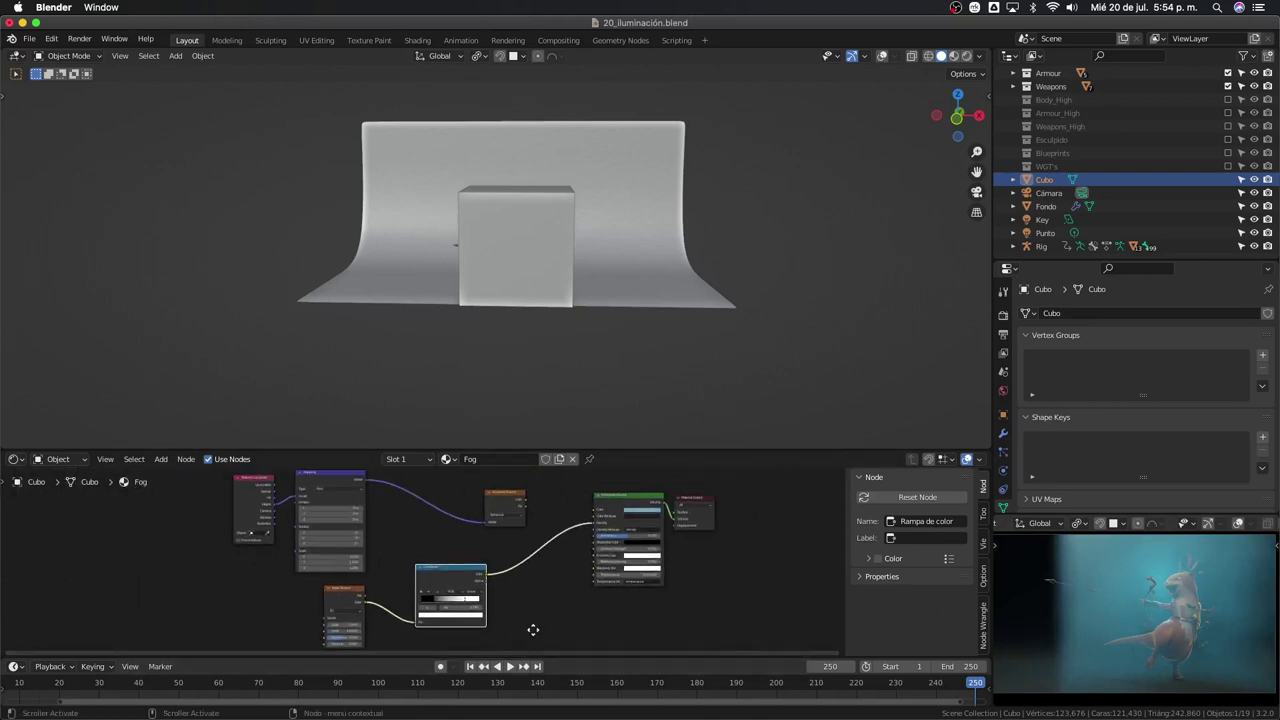
{"action": "mouse_move", "coordinate": [445, 626]}
{"action": "left_mouse_down"}
{"action": "mouse_move", "coordinate": [328, 620]}
{"action": "mouse_move", "coordinate": [288, 600]}
{"action": "mouse_move", "coordinate": [290, 587]}
{"action": "left_mouse_up"}
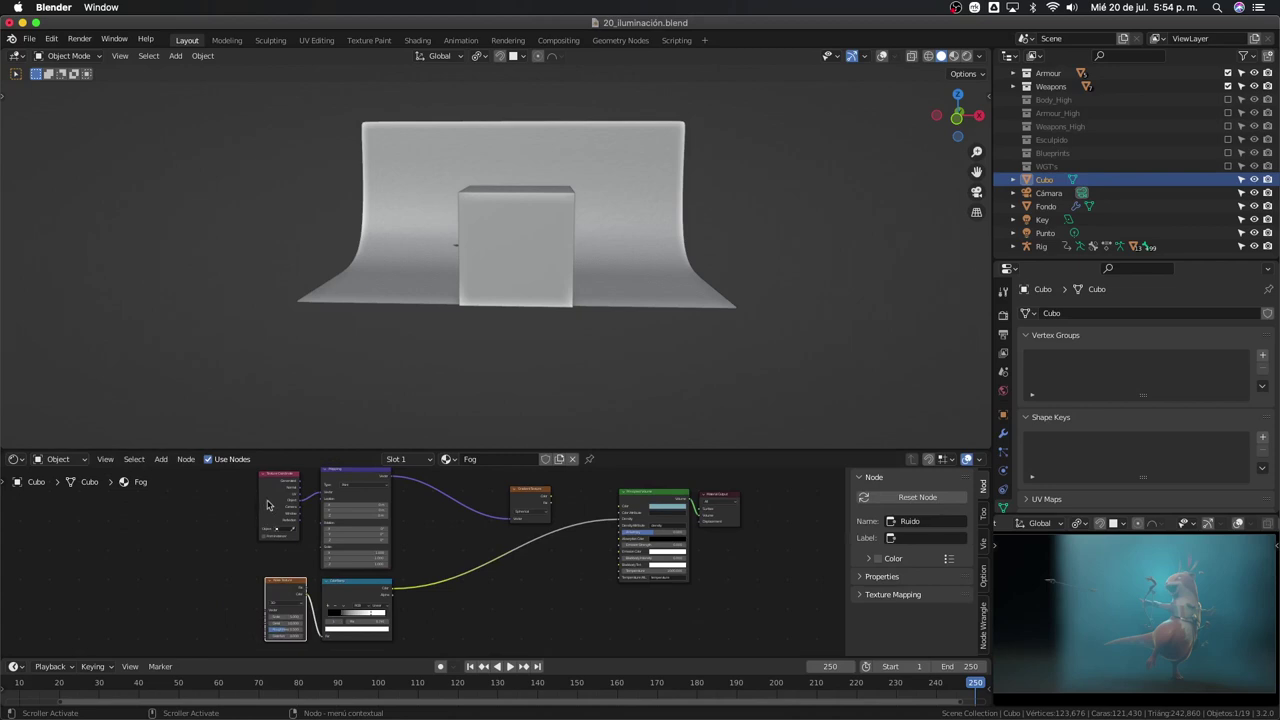
{"action": "mouse_move", "coordinate": [267, 505]}
{"action": "left_mouse_down"}
{"action": "mouse_move", "coordinate": [166, 531]}
{"action": "mouse_move", "coordinate": [268, 612]}
{"action": "left_mouse_up"}
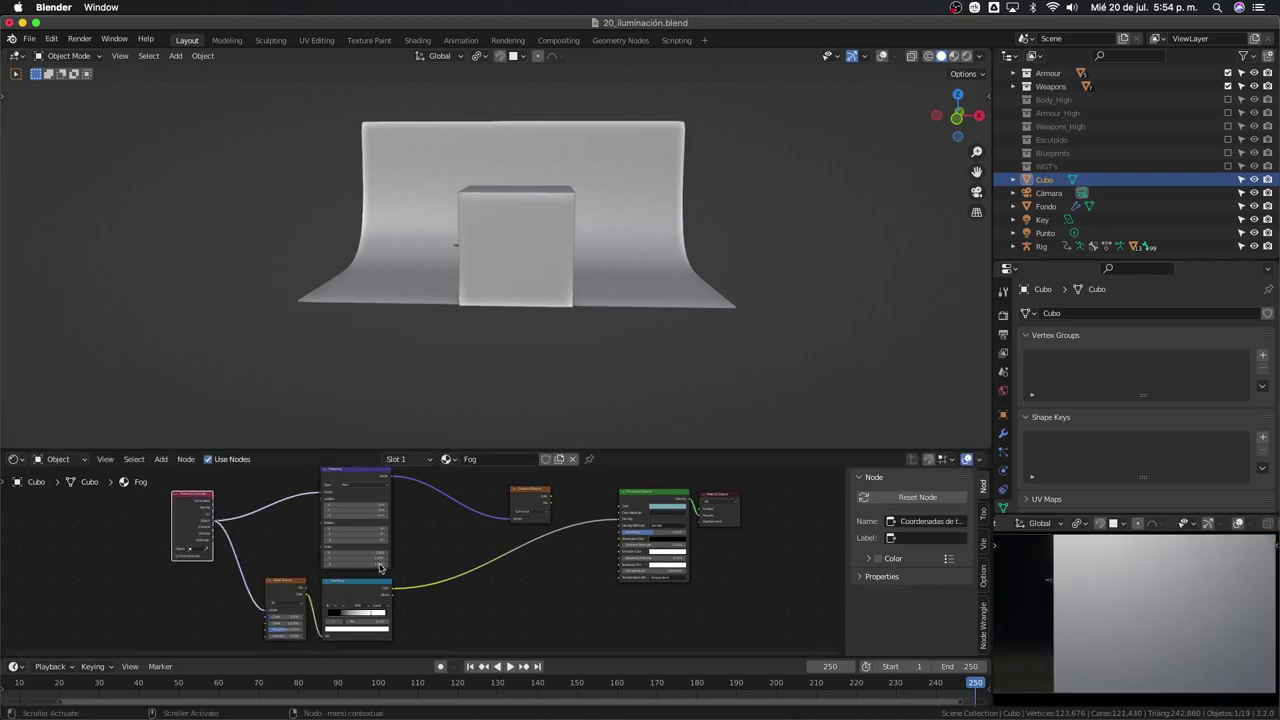
Insert a Mix node on the Mapping link, wire the ColorRamp into it, and preview the gradient
{"action": "key", "text": "shift+a"}
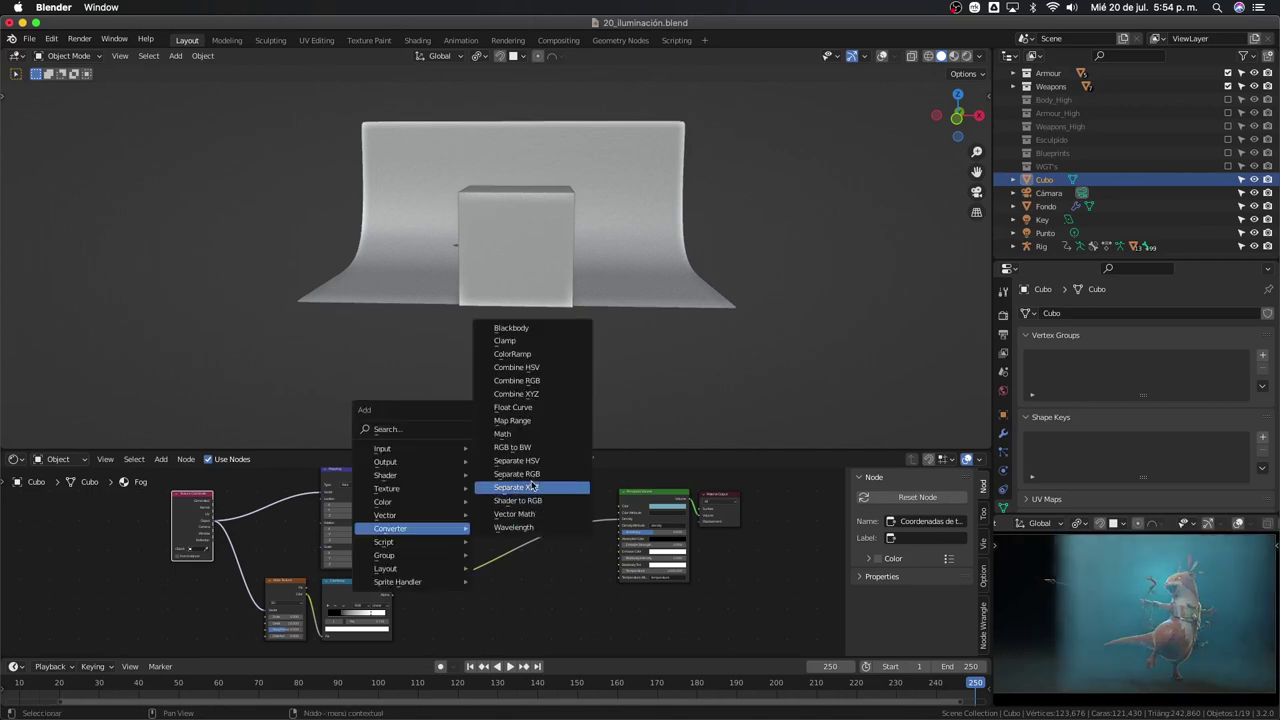
{"action": "mouse_move", "coordinate": [383, 501]}
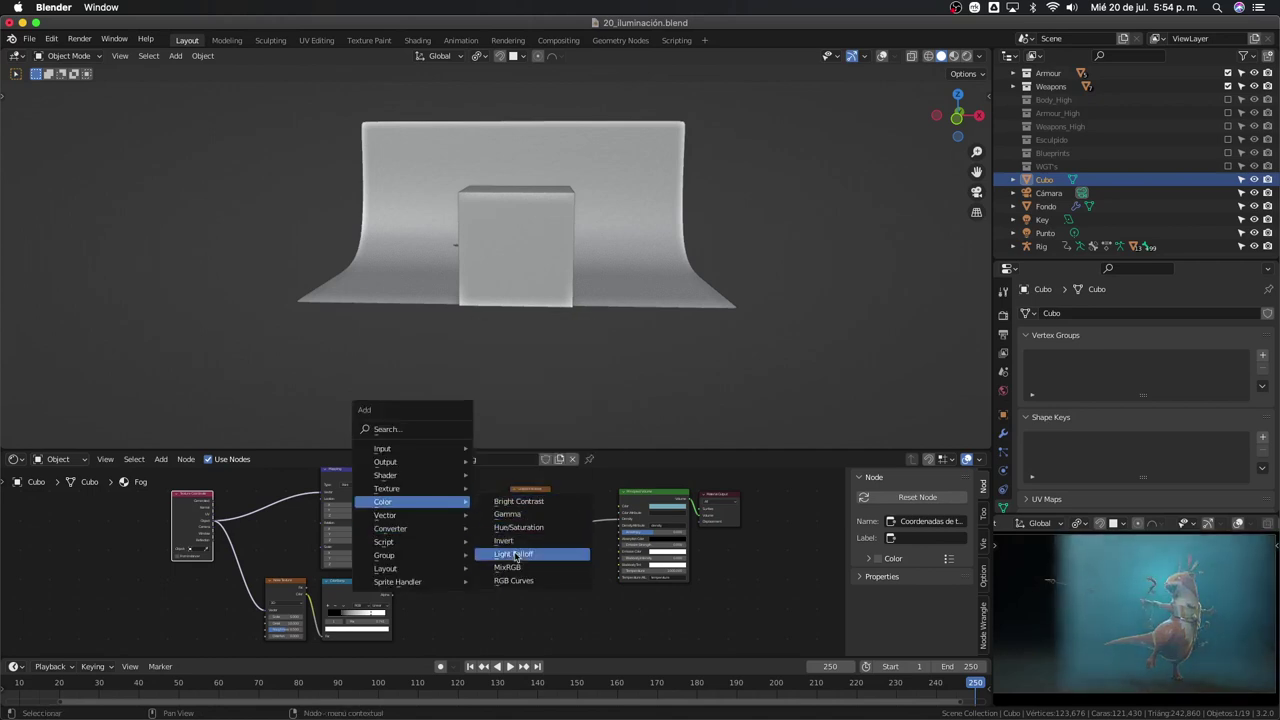
{"action": "left_click", "coordinate": [507, 567]}
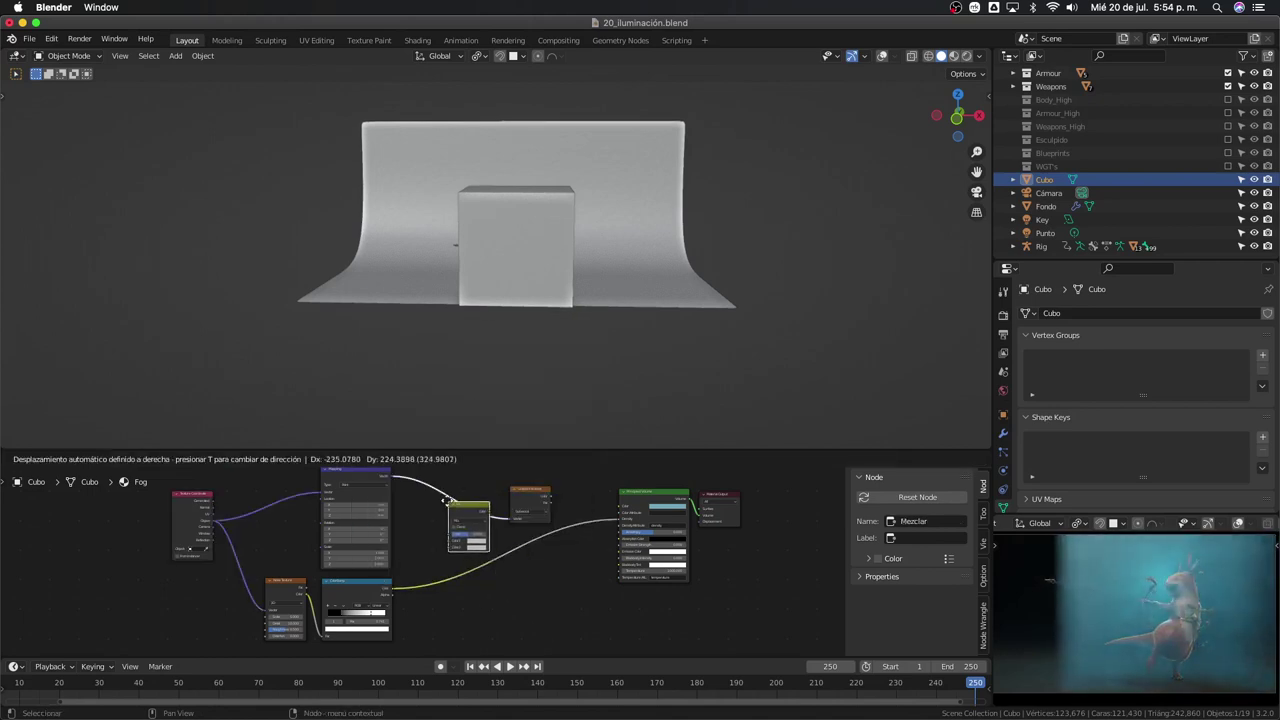
{"action": "left_click", "coordinate": [455, 537]}
{"action": "left_click_drag", "start_coordinate": [394, 590], "coordinate": [446, 543]}
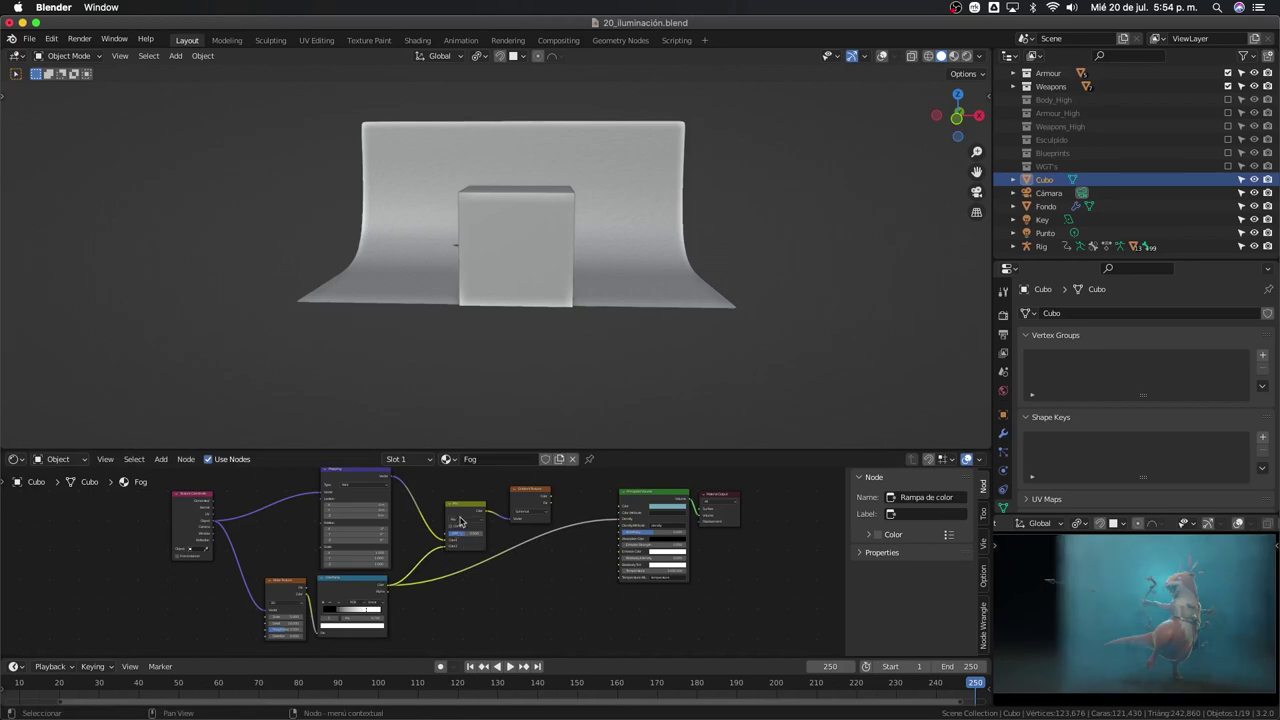
{"action": "left_click", "coordinate": [465, 512]}
{"action": "left_click", "coordinate": [537, 497], "text": "ctrl+shift"}
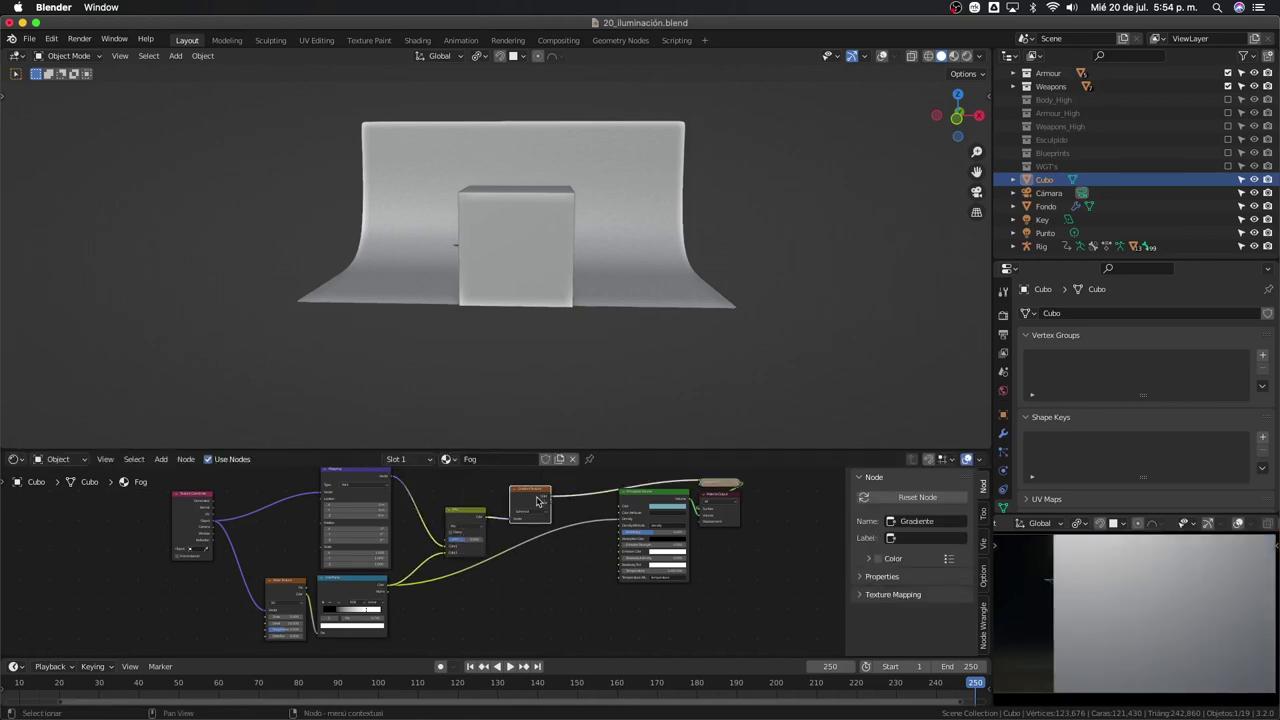
{"action": "scroll", "coordinate": [1195, 628], "scroll_direction": "down", "scroll_amount": 2}
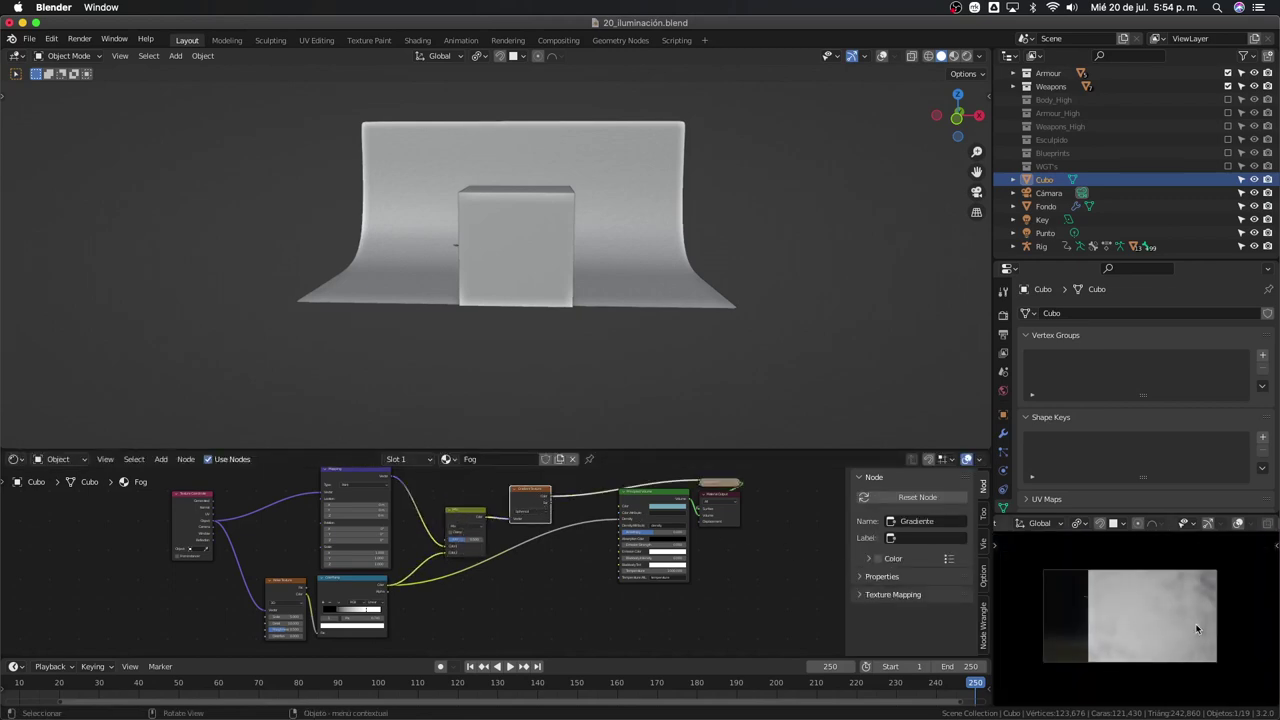
{"action": "scroll", "coordinate": [630, 562], "scroll_direction": "up", "scroll_amount": 1}
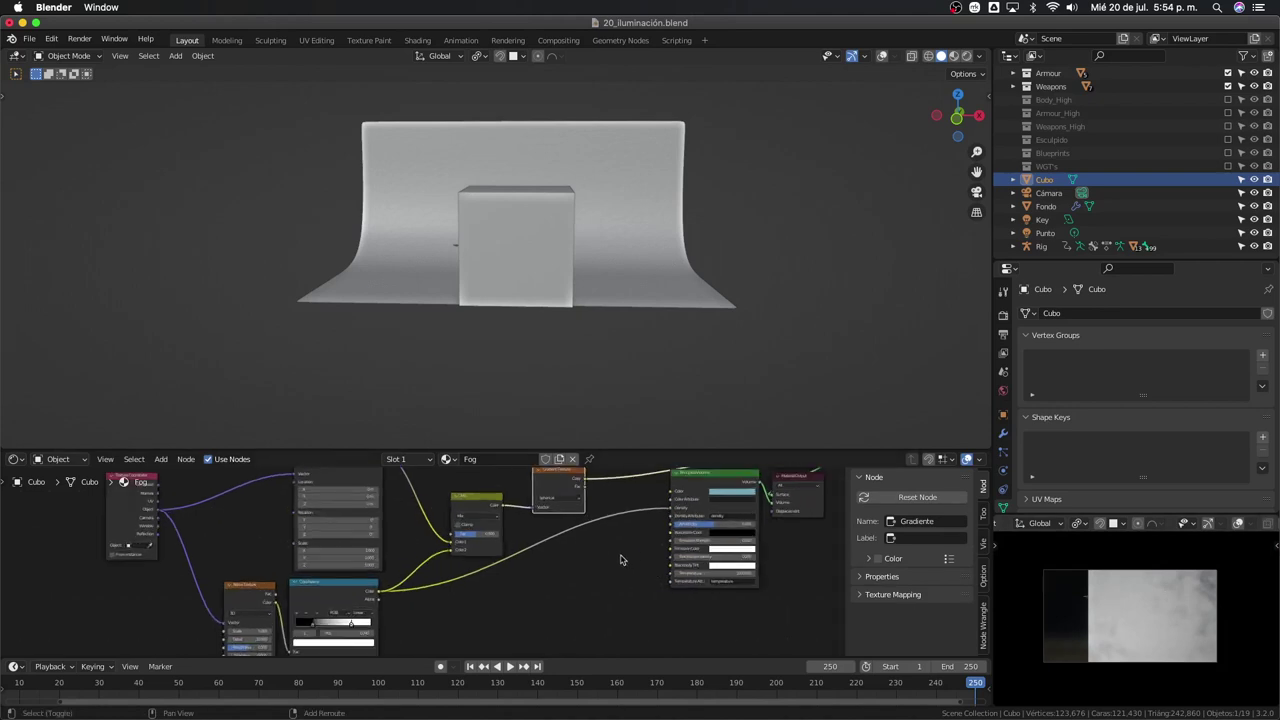
Set the Mix node's blending mode to Overlay with Fac 1.000
{"action": "scroll", "coordinate": [605, 563], "scroll_direction": "up", "scroll_amount": 1}
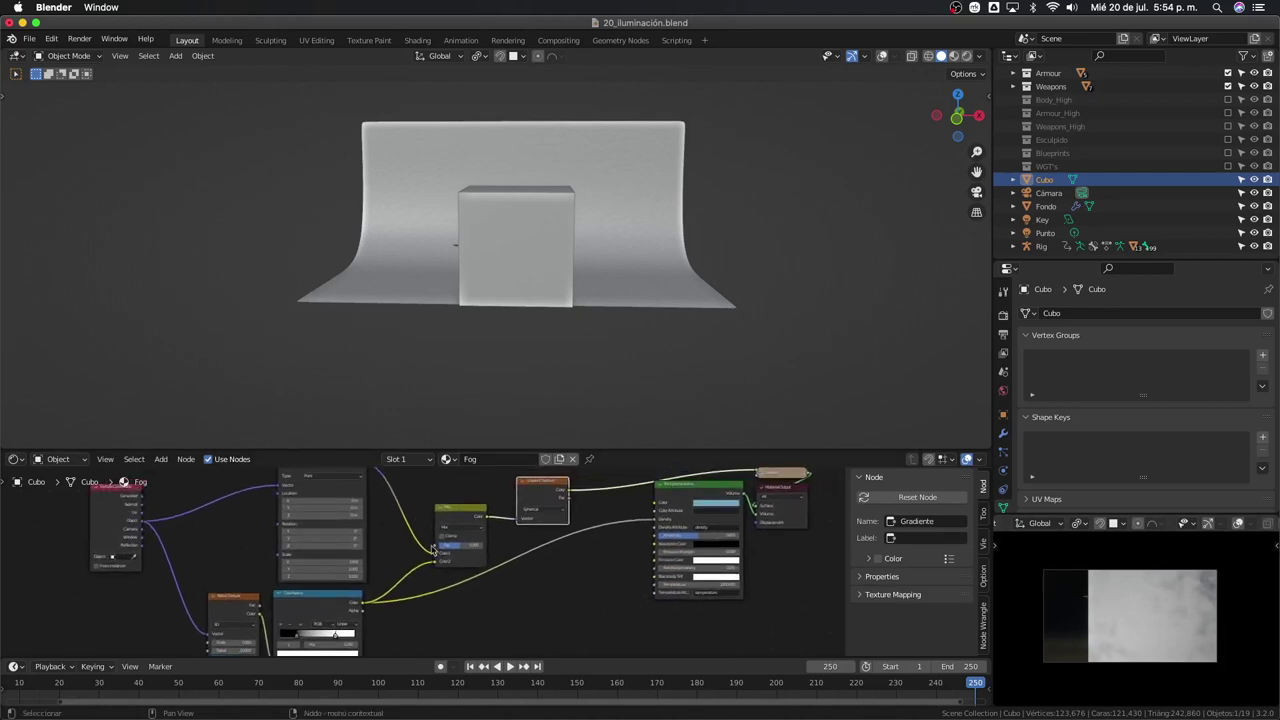
{"action": "scroll", "coordinate": [433, 548], "scroll_direction": "up", "scroll_amount": 1}
{"action": "left_click", "coordinate": [476, 514]}
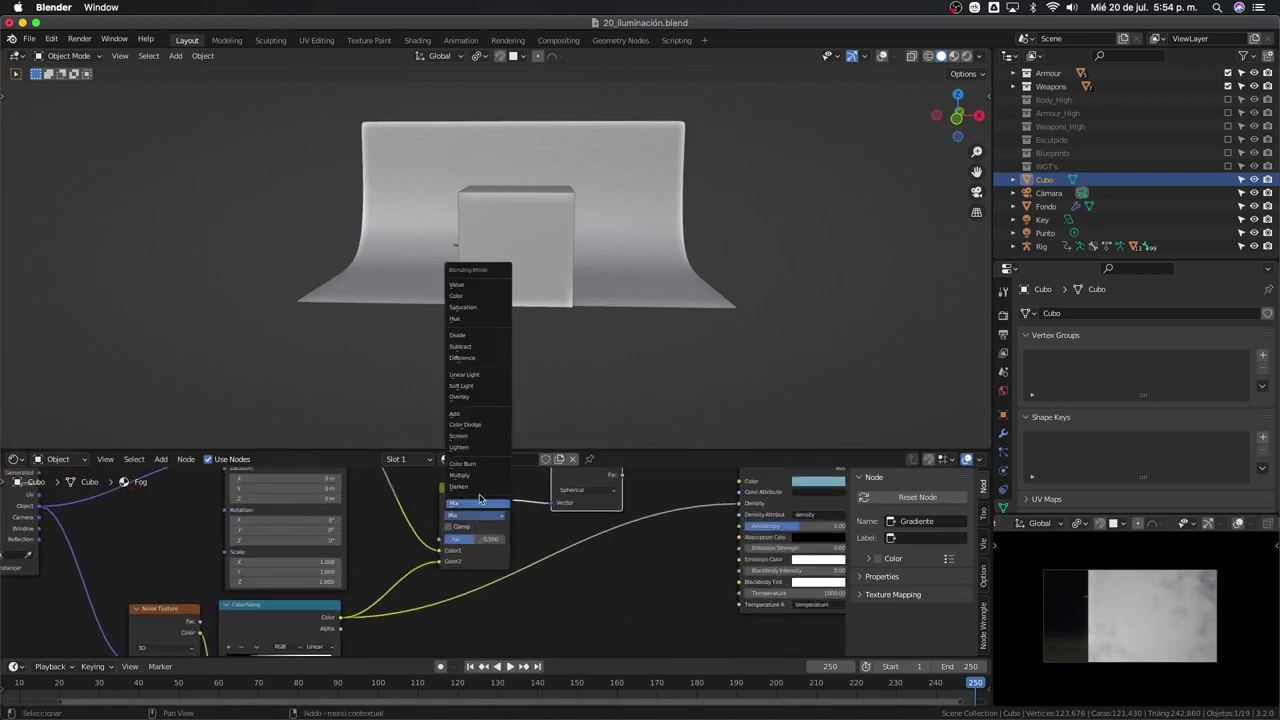
{"action": "left_click", "coordinate": [460, 396]}
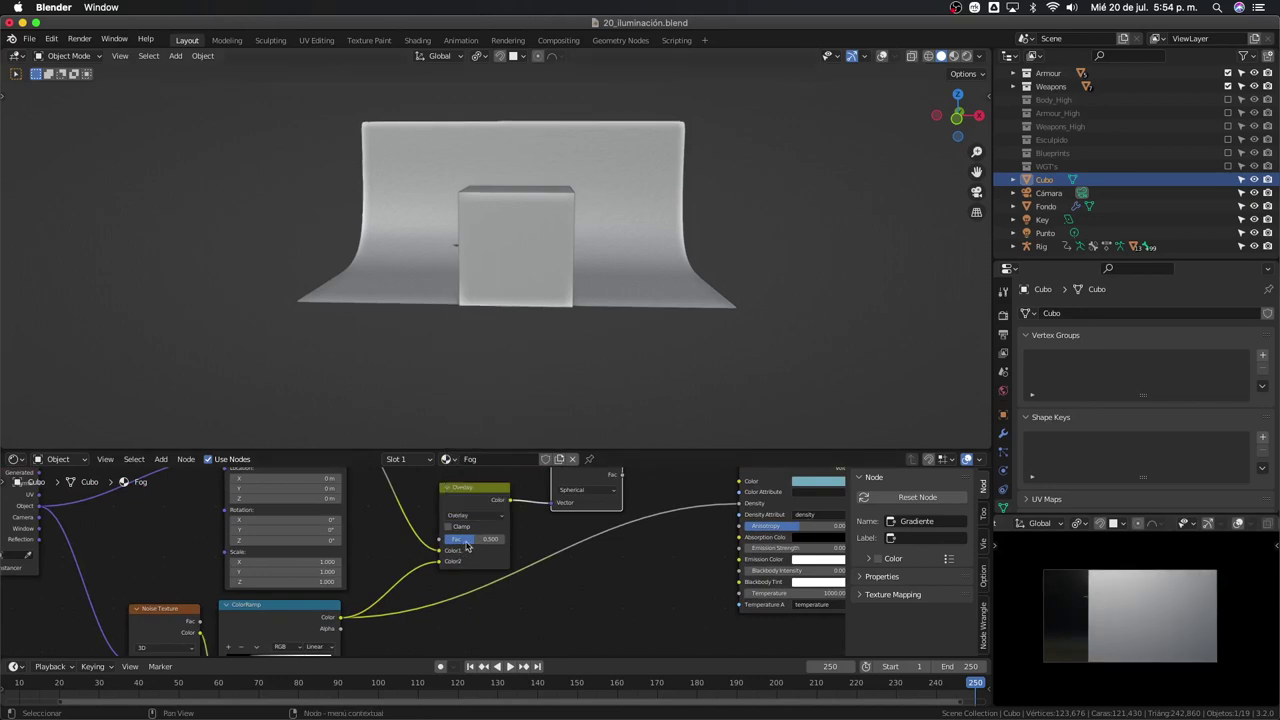
{"action": "left_click_drag", "start_coordinate": [470, 539], "coordinate": [505, 539]}
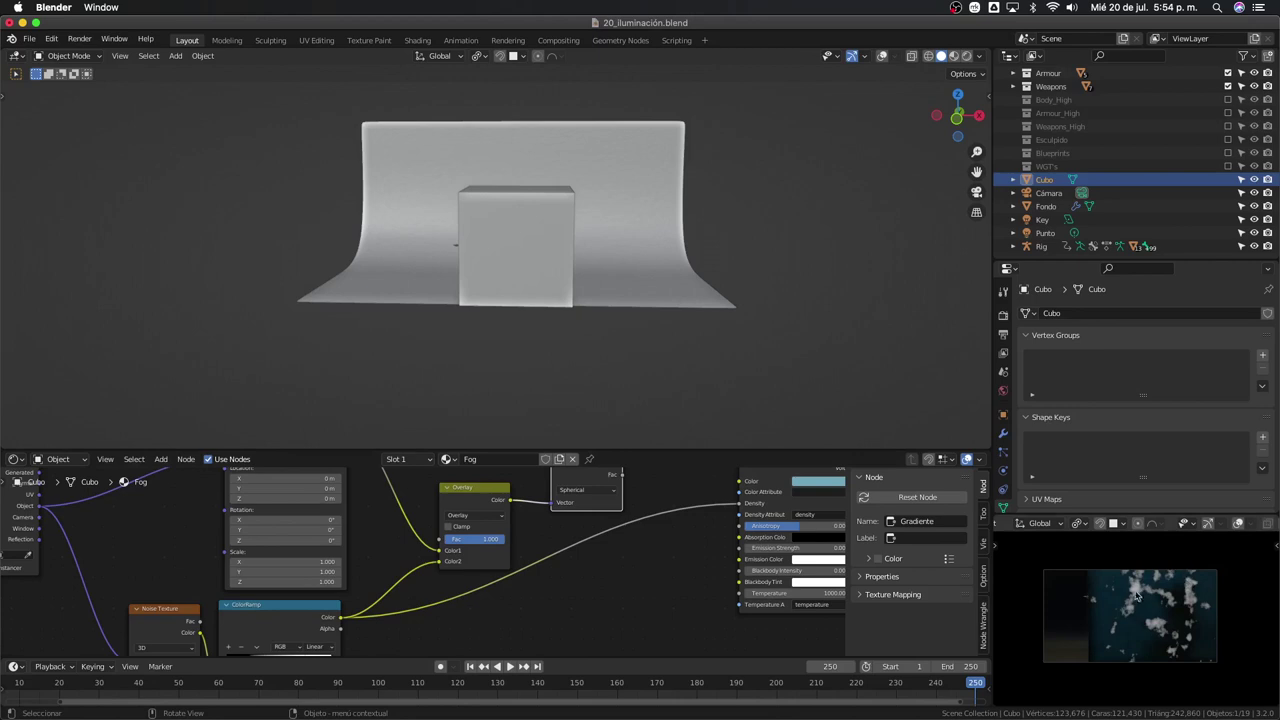
Reconnect the Gradient Texture Color to the Volume Density and turn off the Viewer preview
{"action": "middle_click_drag", "start_coordinate": [603, 566], "coordinate": [477, 565]}
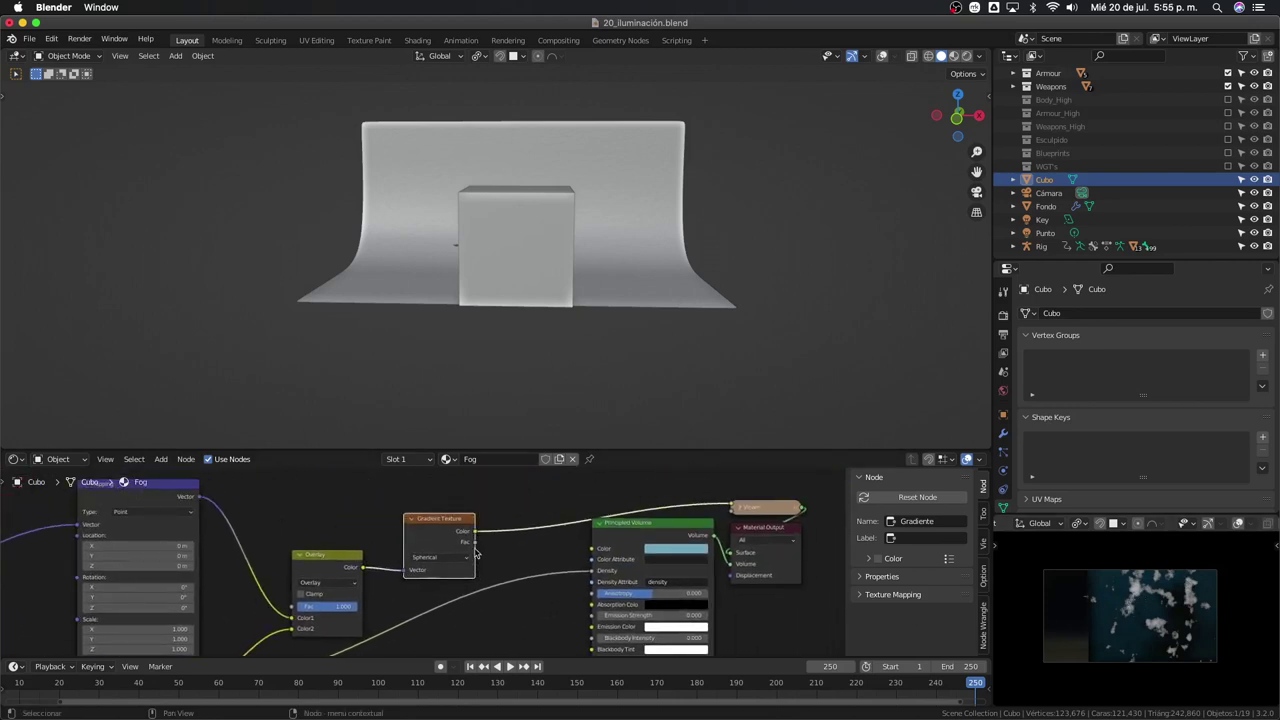
{"action": "left_click_drag", "start_coordinate": [475, 534], "coordinate": [592, 571]}
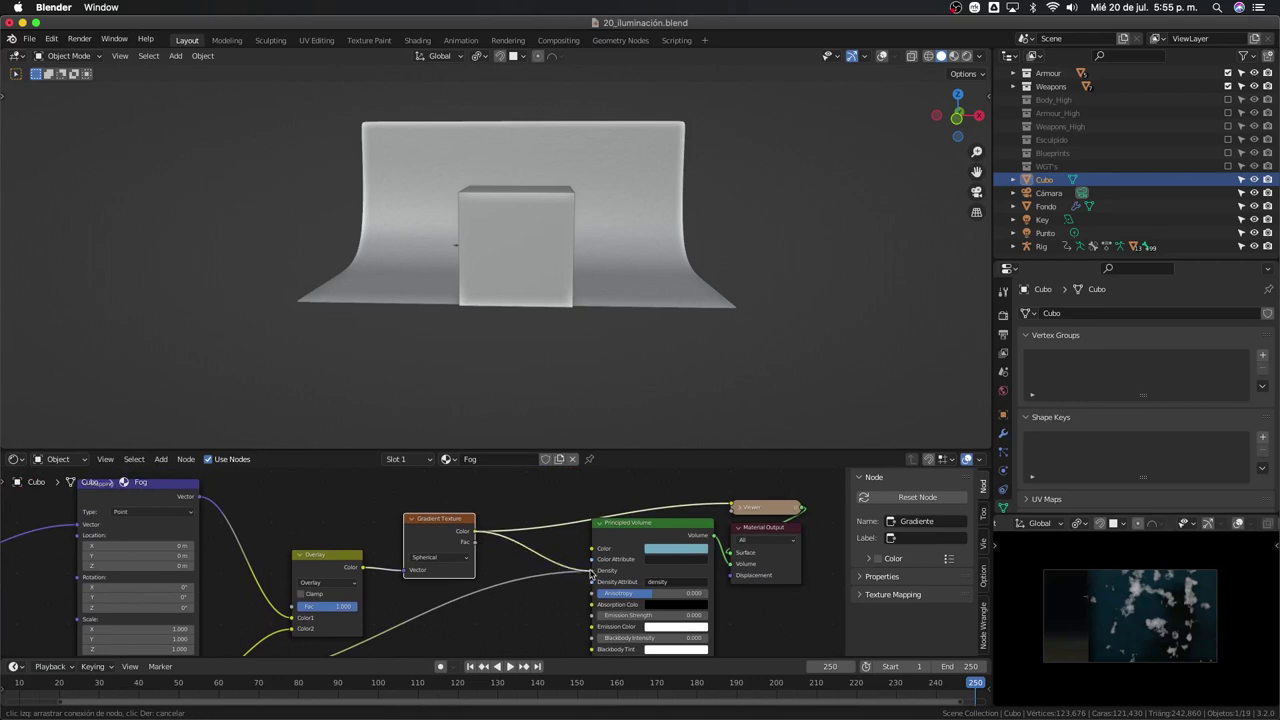
{"action": "left_click", "coordinate": [645, 525], "text": "ctrl+shift"}
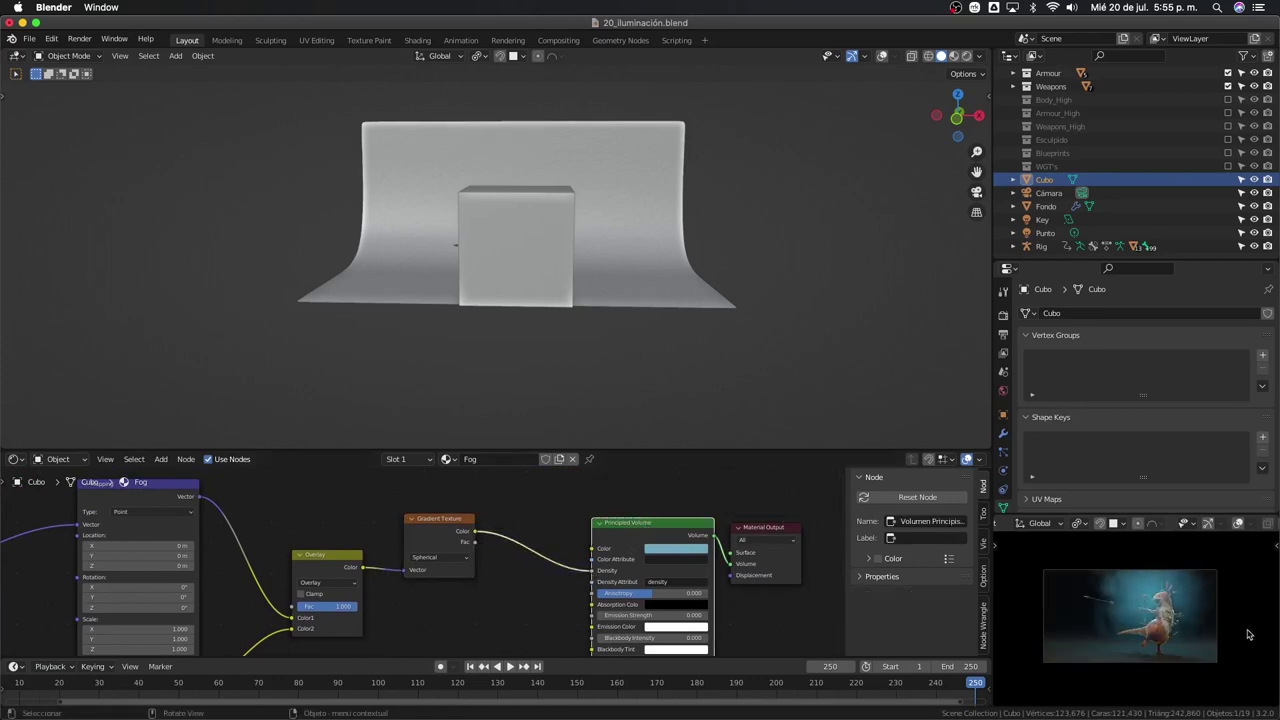
Zoom the node editor out and back in to frame the whole fog node tree
{"action": "scroll", "coordinate": [1178, 640], "scroll_direction": "up", "scroll_amount": 2}
{"action": "scroll", "coordinate": [1173, 617], "scroll_direction": "up", "scroll_amount": 3}
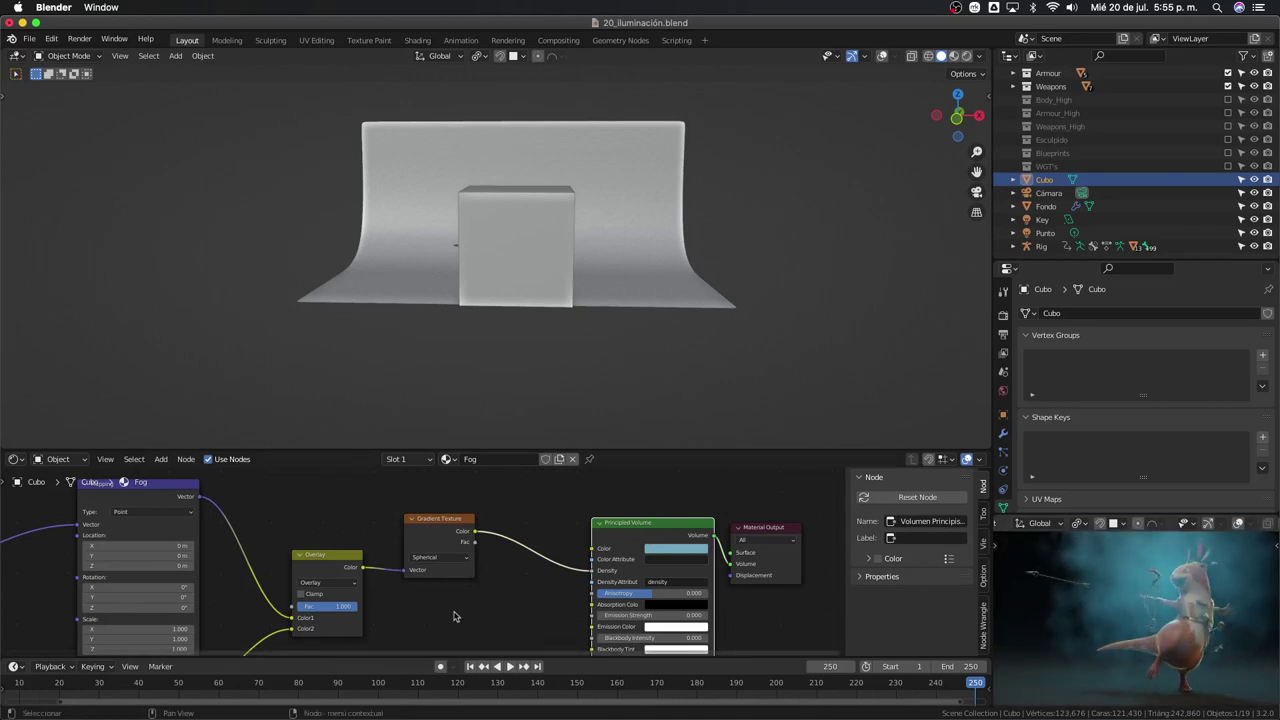
{"action": "scroll", "coordinate": [453, 616], "scroll_direction": "down", "scroll_amount": 1}
{"action": "scroll", "coordinate": [451, 609], "scroll_direction": "down", "scroll_amount": 2}
{"action": "middle_click_drag", "start_coordinate": [451, 609], "coordinate": [498, 570]}
{"action": "scroll", "coordinate": [498, 570], "scroll_direction": "down", "scroll_amount": 2}
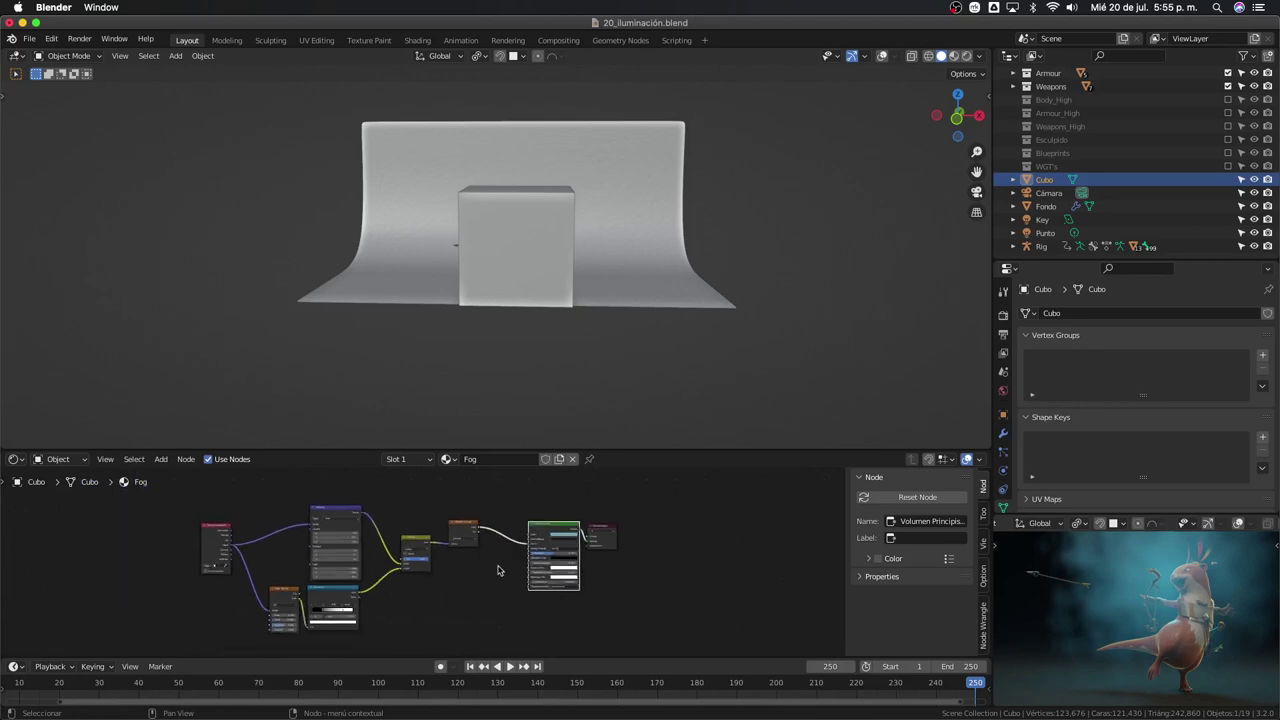
{"action": "scroll", "coordinate": [498, 570], "scroll_direction": "down", "scroll_amount": 2}
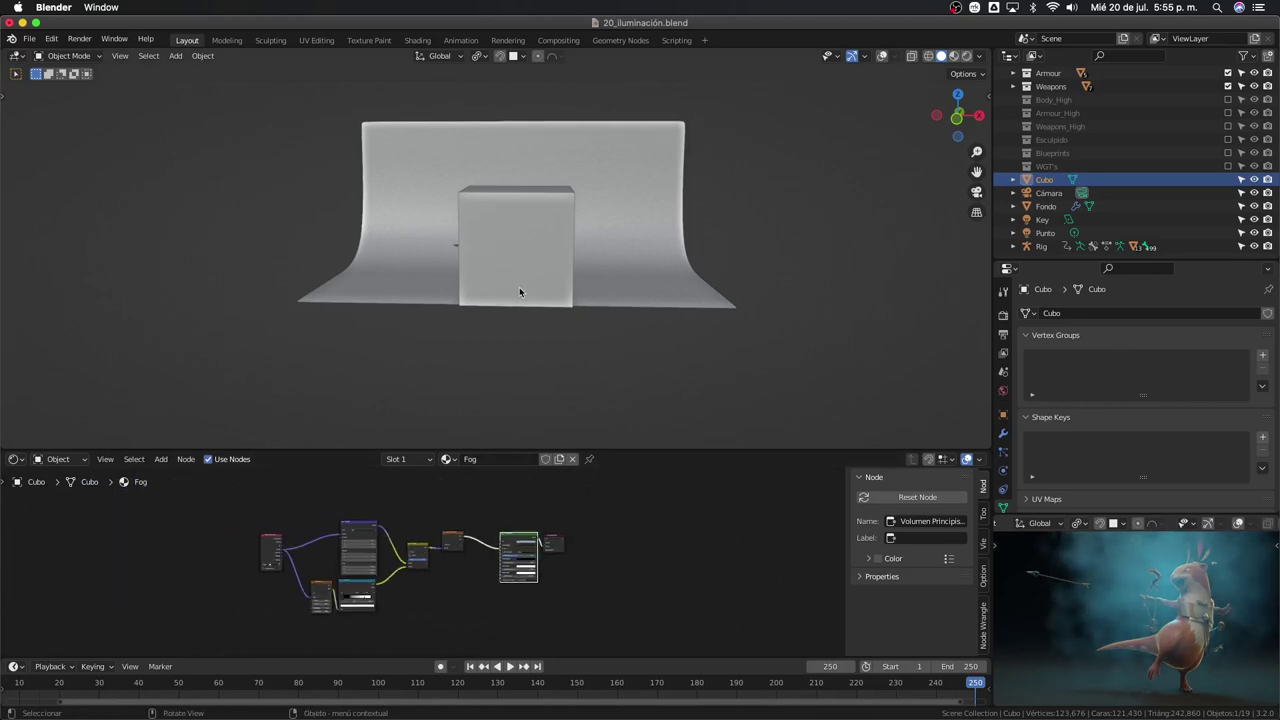
{"action": "scroll", "coordinate": [451, 608], "scroll_direction": "up", "scroll_amount": 1}
{"action": "scroll", "coordinate": [451, 604], "scroll_direction": "up", "scroll_amount": 1}
{"action": "middle_click_drag", "start_coordinate": [451, 600], "coordinate": [515, 582]}
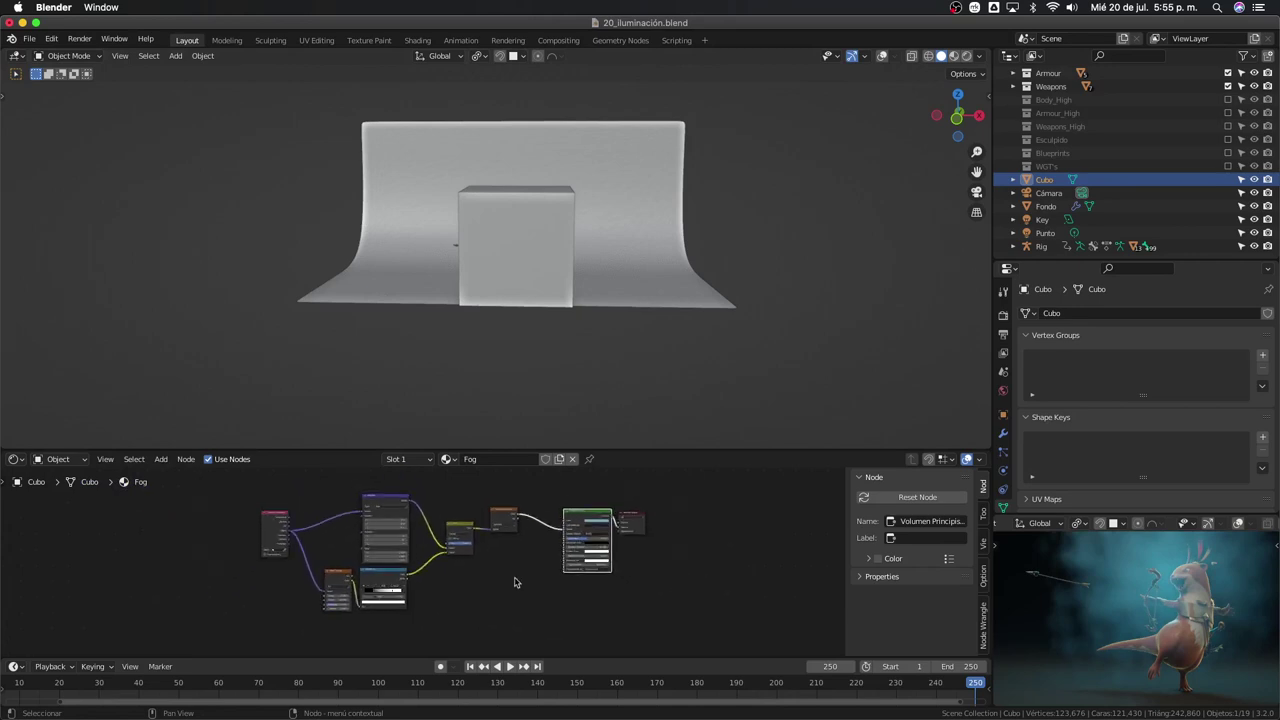
Box-select the texture nodes left of Principled Volume and move them further left
{"action": "left_click_drag", "start_coordinate": [515, 582], "coordinate": [252, 490]}
{"action": "key", "text": "g"}
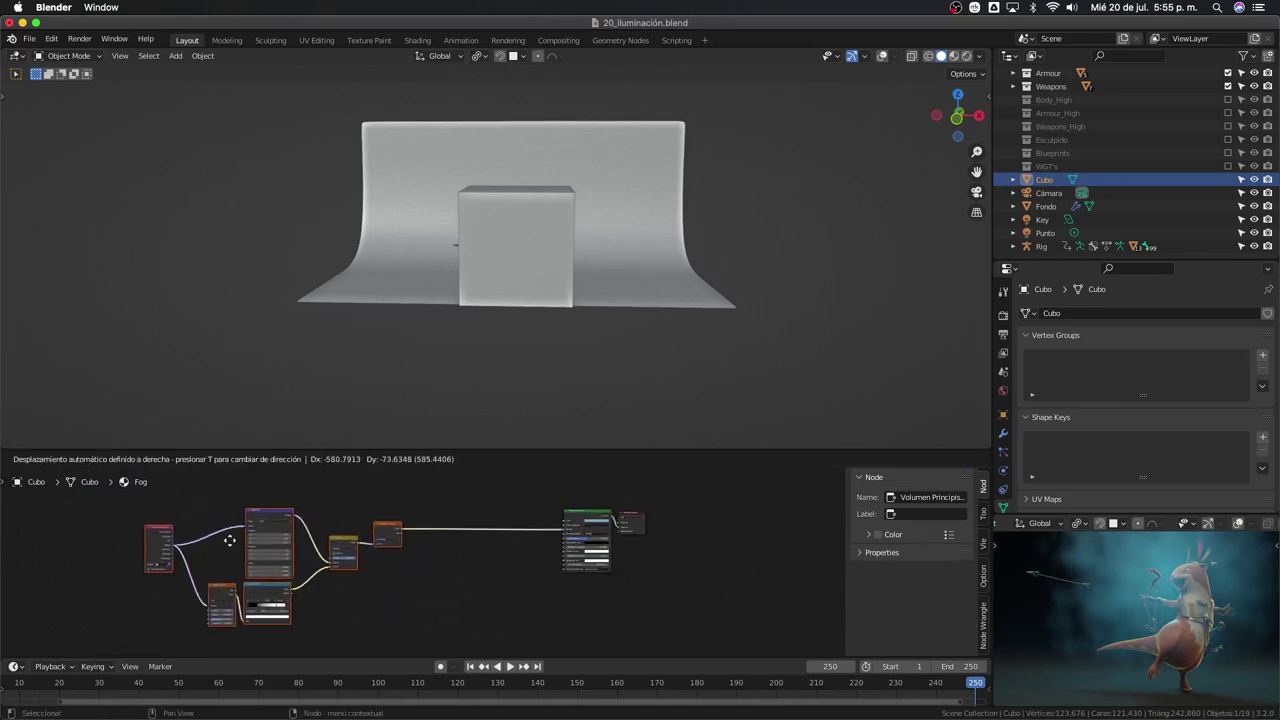
{"action": "left_click", "coordinate": [229, 540]}
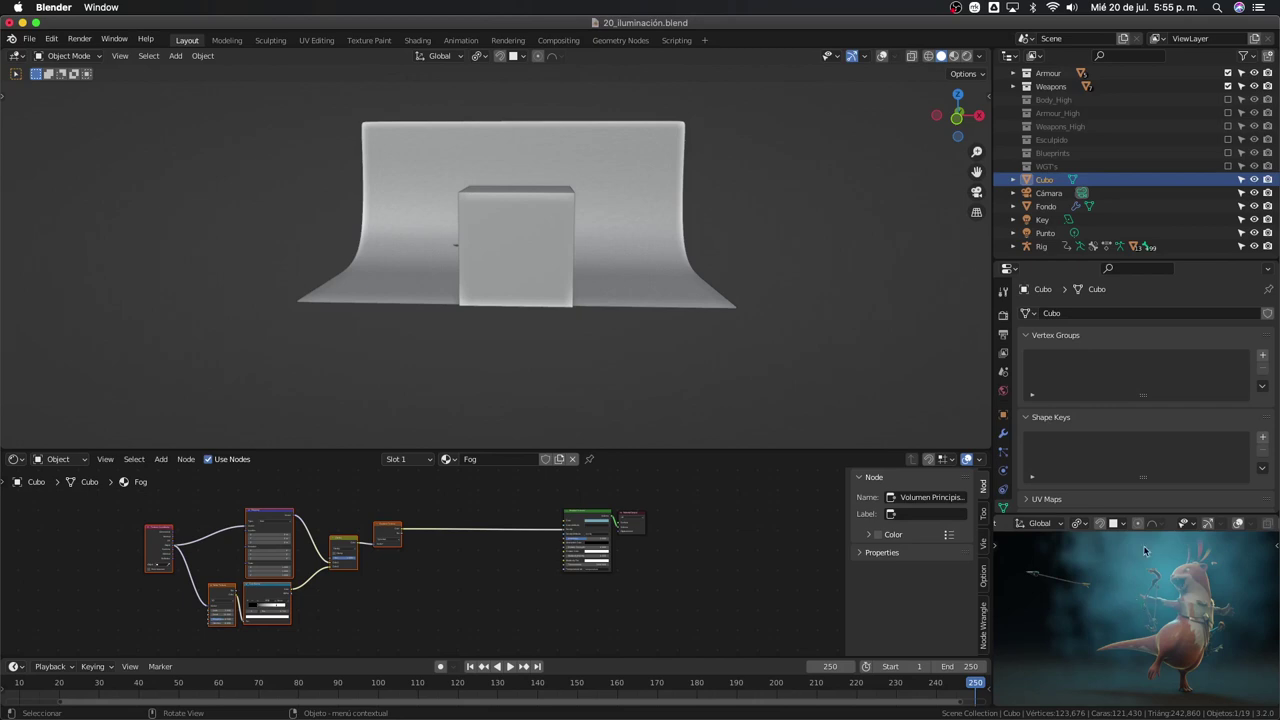
{"action": "scroll", "coordinate": [469, 606], "scroll_direction": "up", "scroll_amount": 2}
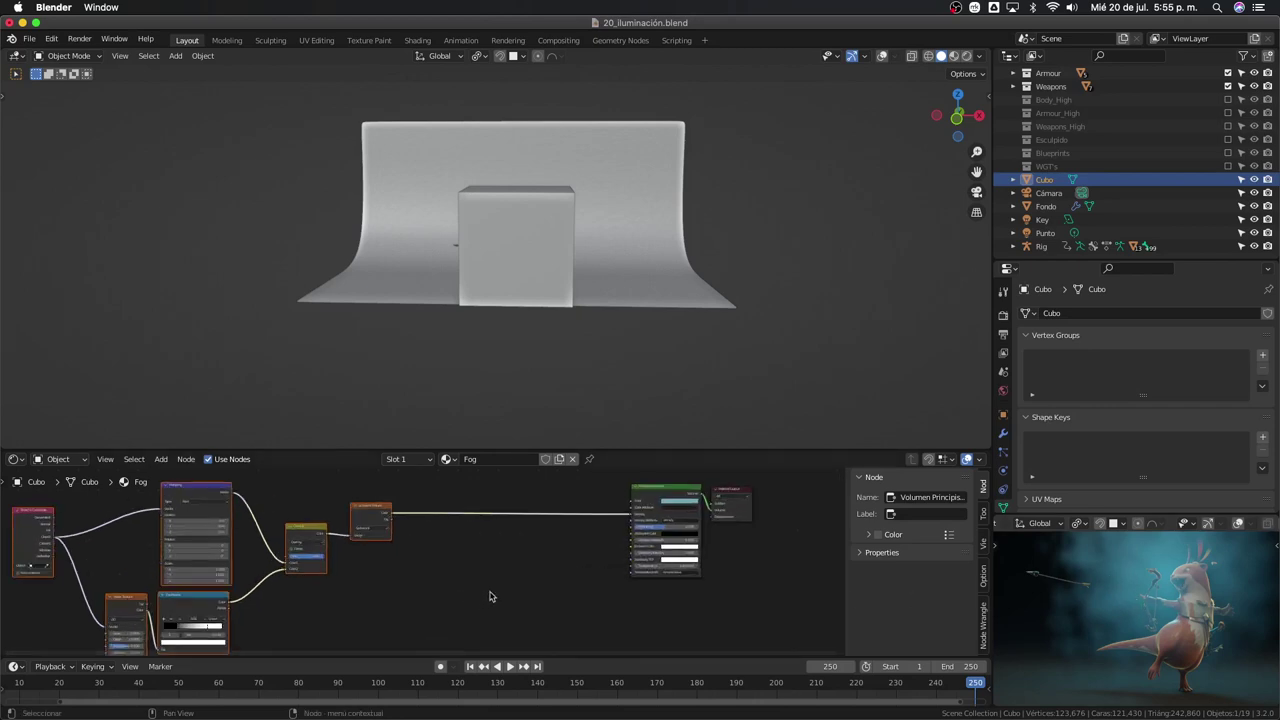
{"action": "middle_click_drag", "start_coordinate": [491, 597], "coordinate": [485, 581]}
{"action": "key", "text": "shift+a"}
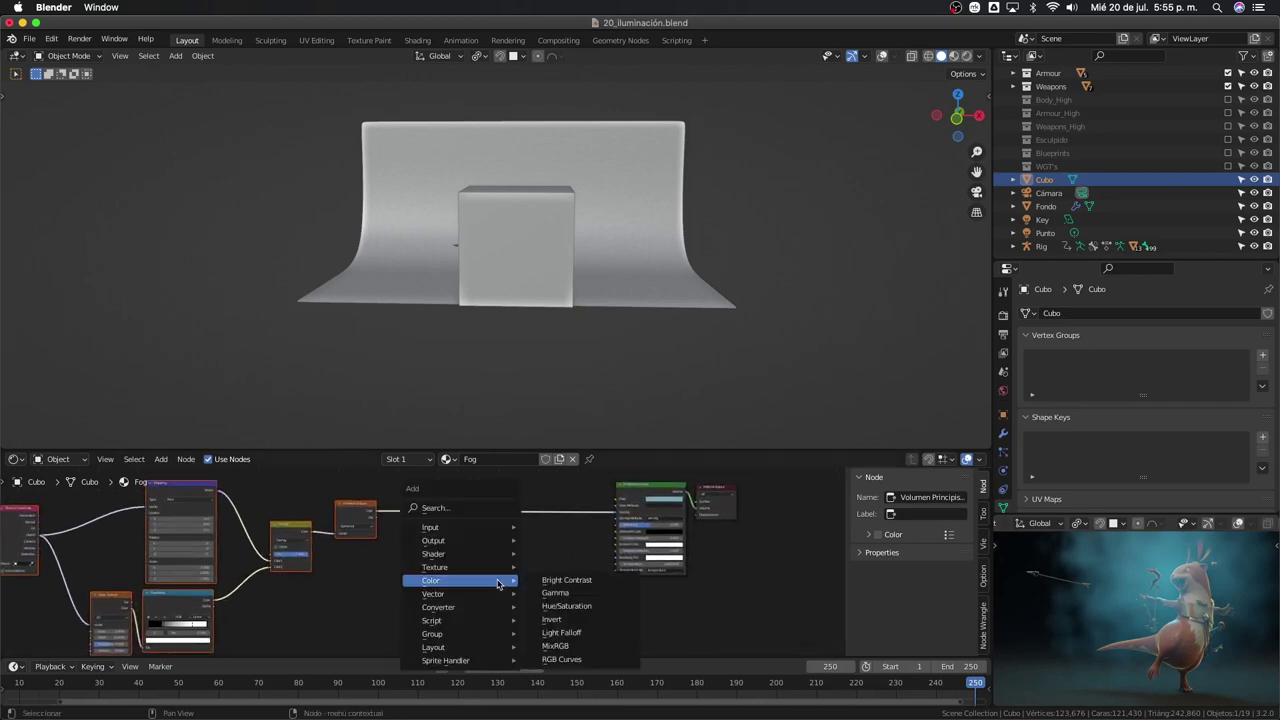
{"action": "mouse_move", "coordinate": [438, 607]}
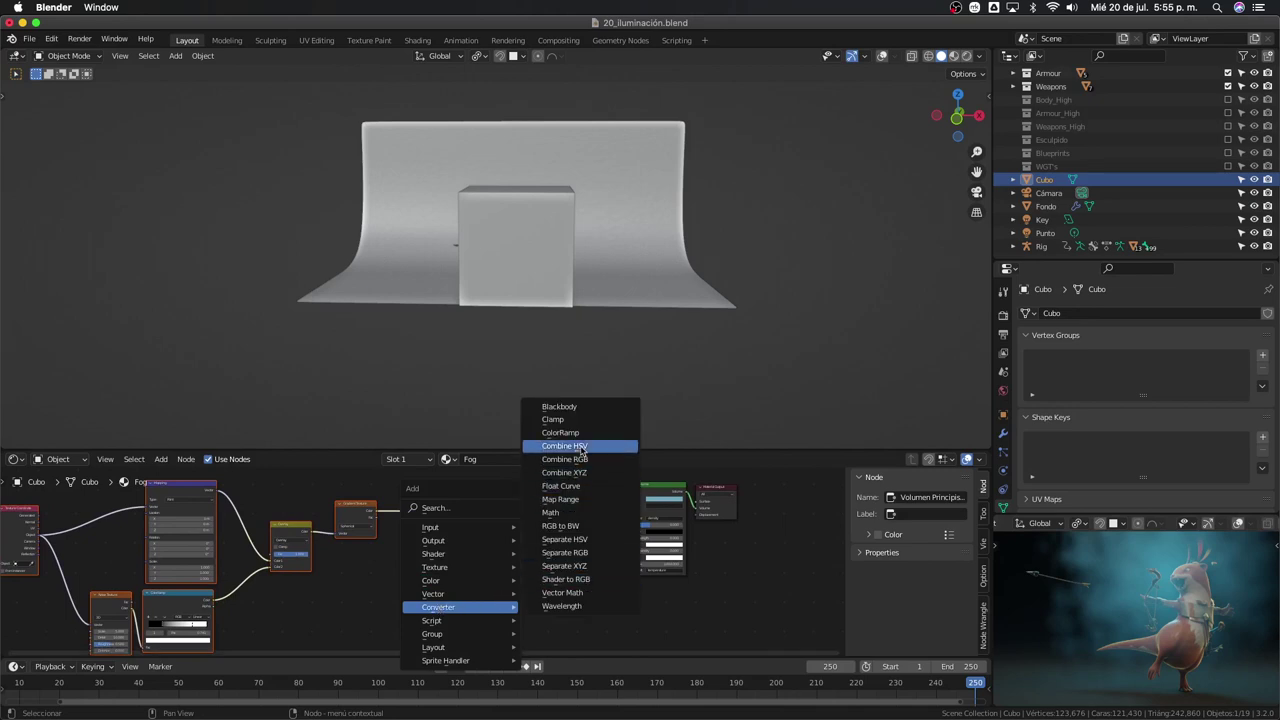
Insert a ColorRamp on the Gradient-to-Density link and adjust its stops
{"action": "left_click", "coordinate": [589, 432]}
{"action": "left_click", "coordinate": [455, 496]}
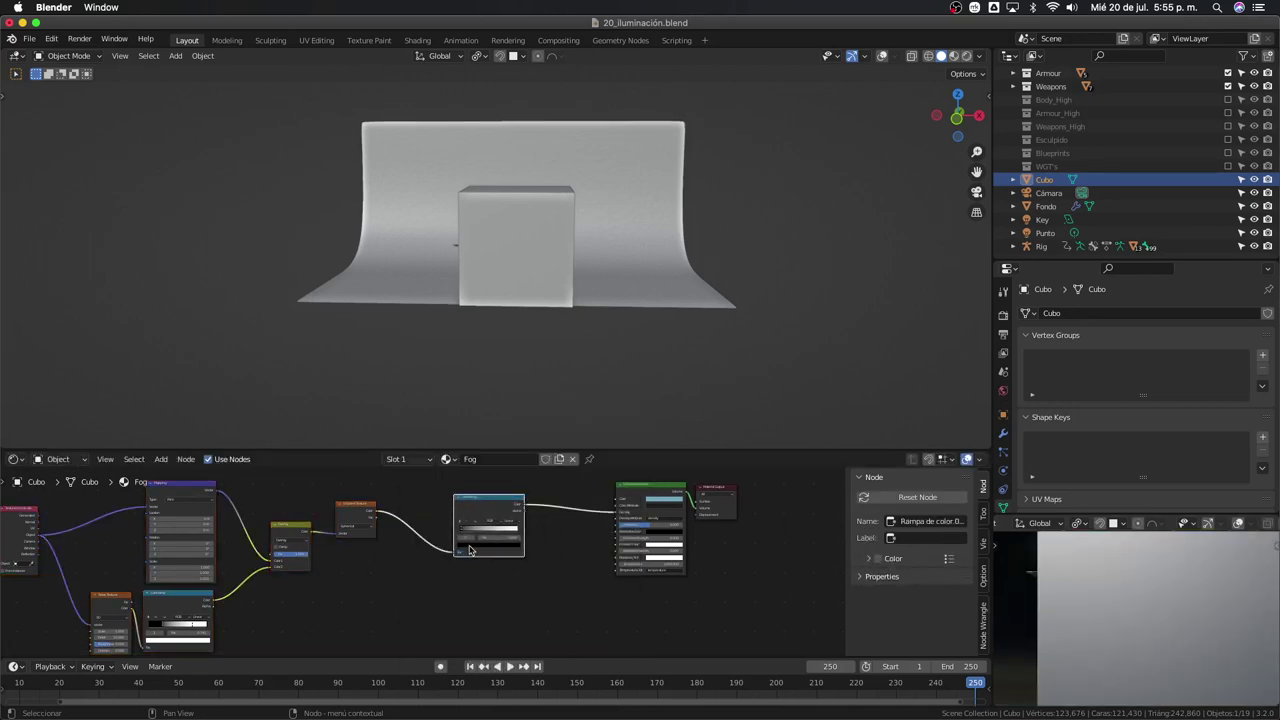
{"action": "scroll", "coordinate": [470, 550], "scroll_direction": "up", "scroll_amount": 3}
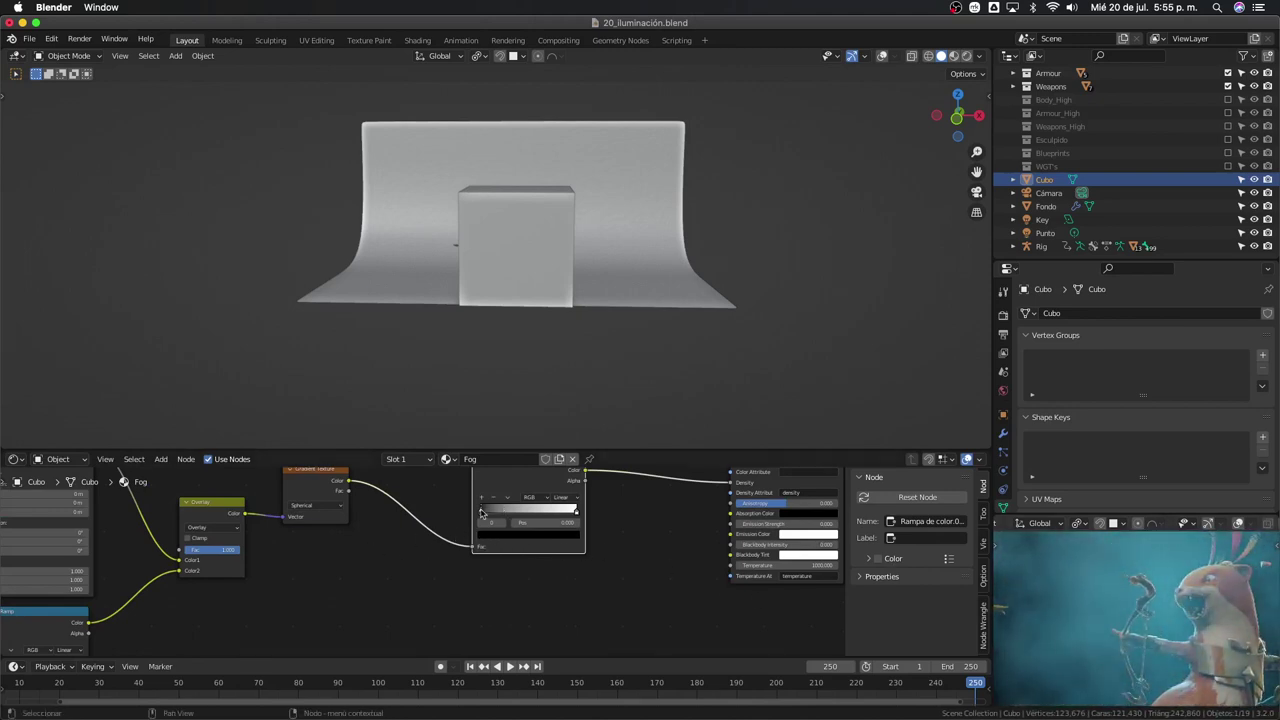
{"action": "left_click_drag", "start_coordinate": [481, 513], "coordinate": [537, 515]}
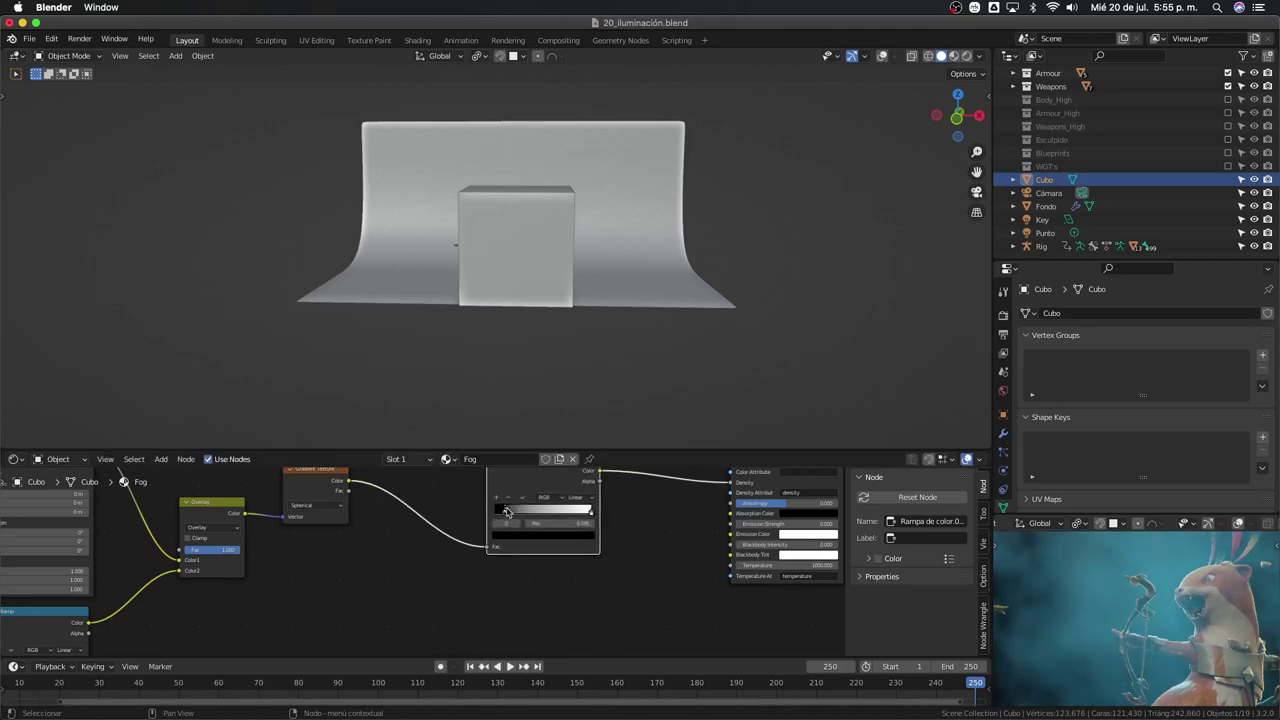
{"action": "key", "text": "ctrl+z"}
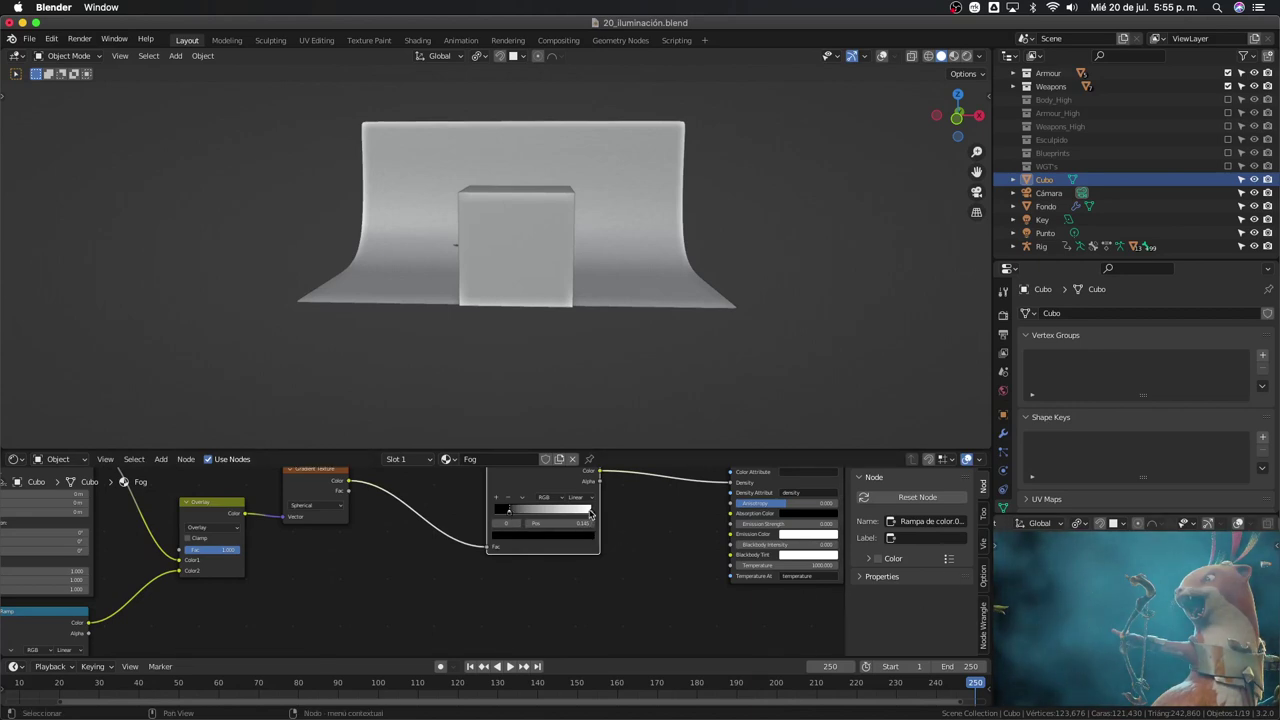
{"action": "left_click", "coordinate": [590, 514]}
{"action": "left_click", "coordinate": [566, 536]}
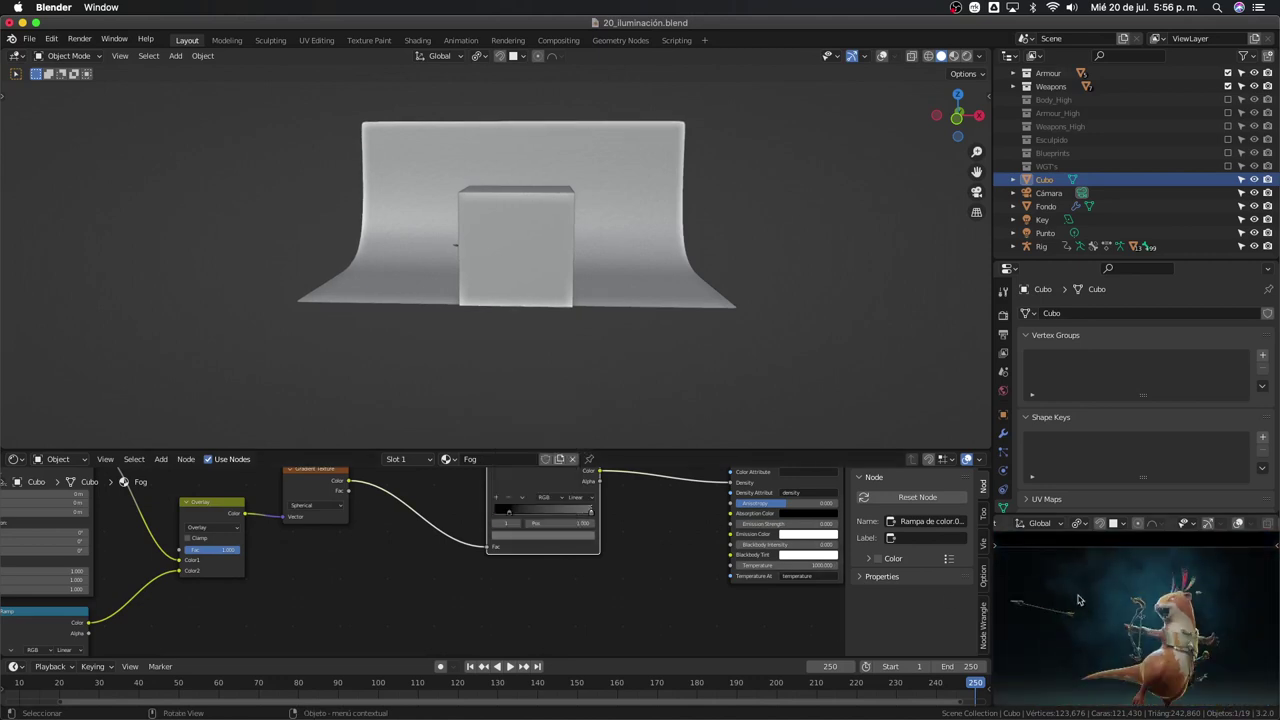
Scale the fog cube up to 1.496 and bring back the viewport overlays
{"action": "key", "text": "s"}
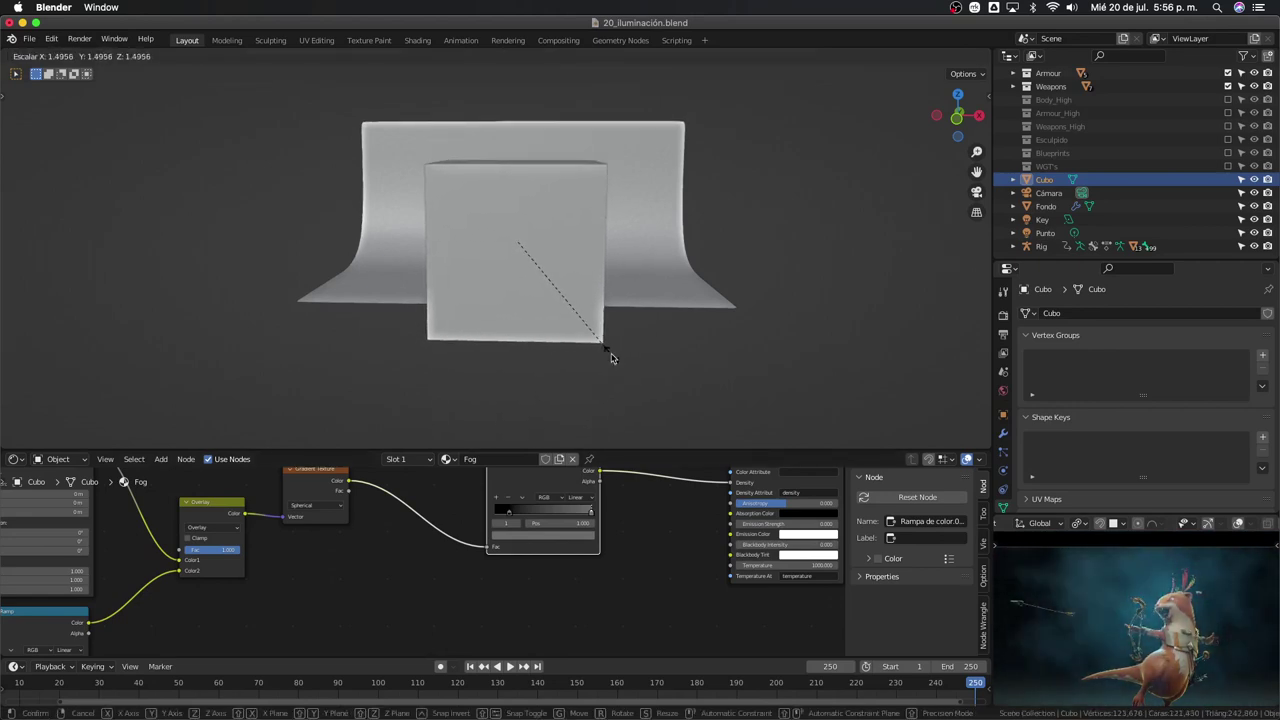
{"action": "left_click", "coordinate": [608, 351]}
{"action": "mouse_move", "coordinate": [608, 351]}
{"action": "middle_mouse_down"}
{"action": "mouse_move", "coordinate": [557, 294]}
{"action": "mouse_move", "coordinate": [515, 345]}
{"action": "middle_mouse_up"}
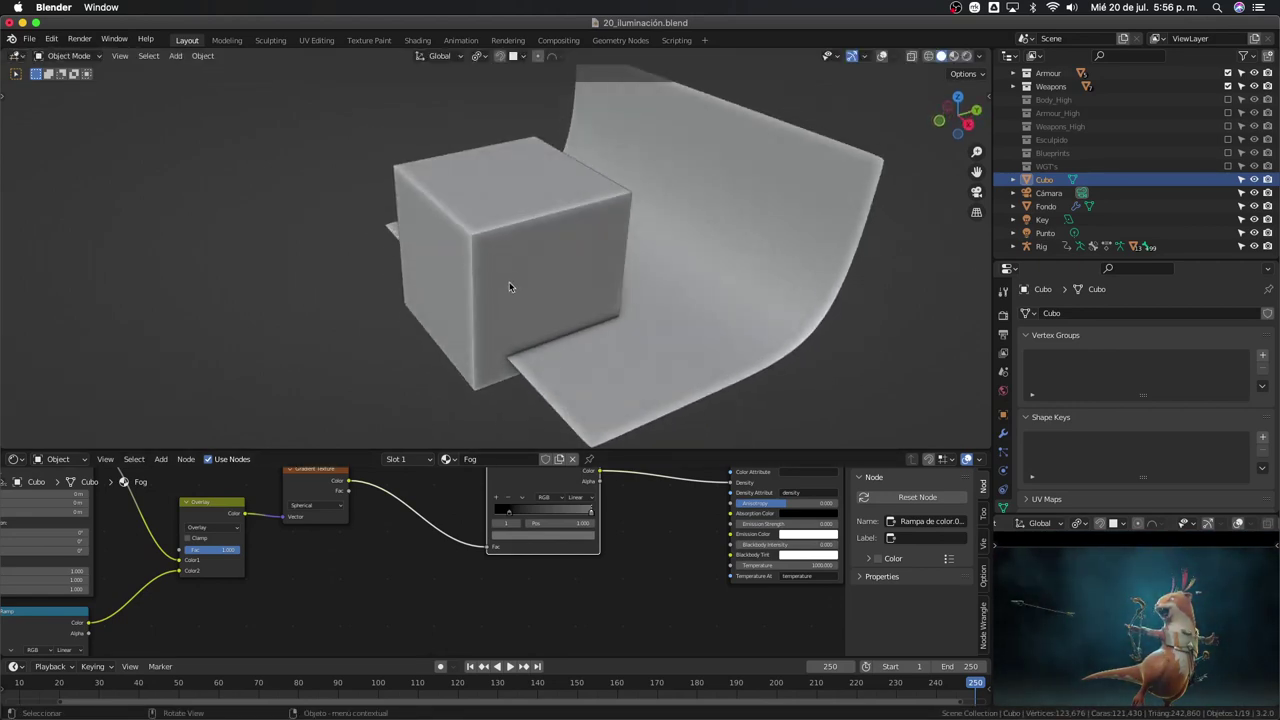
{"action": "key", "text": "shift+alt+z"}
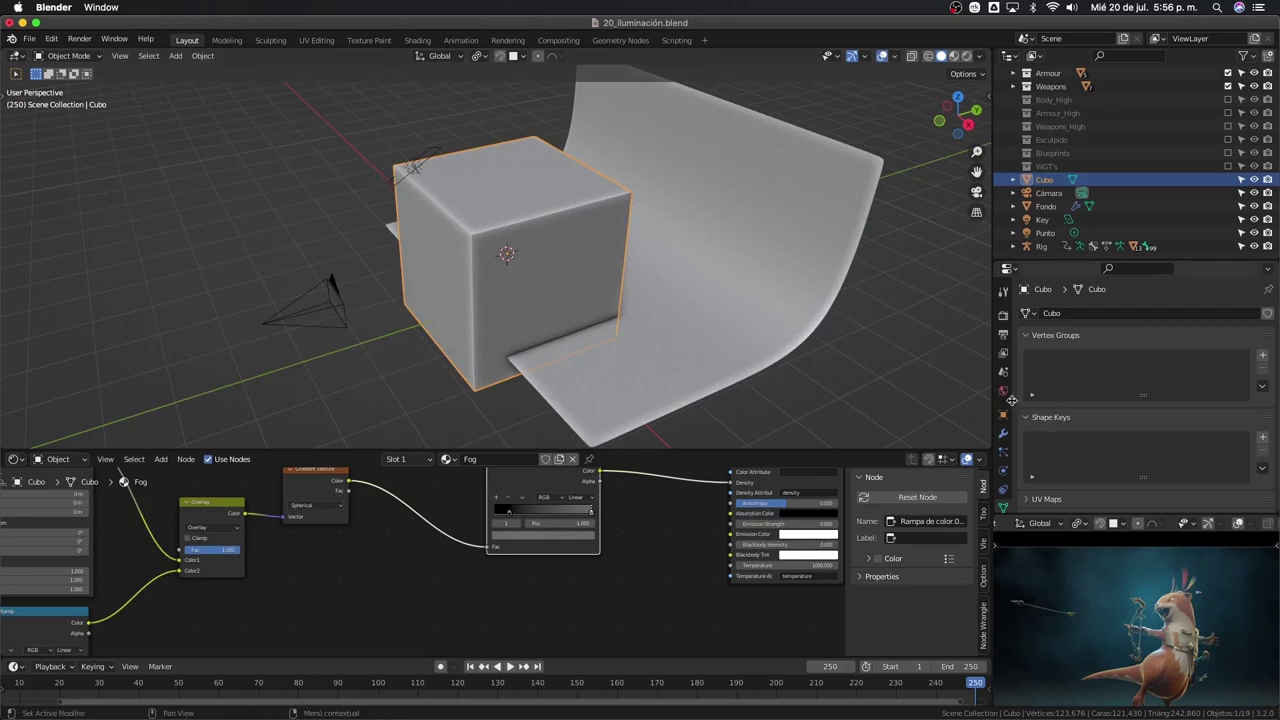
Set the Cubo object's Viewport Display to show as Wire
{"action": "left_click", "coordinate": [1004, 414]}
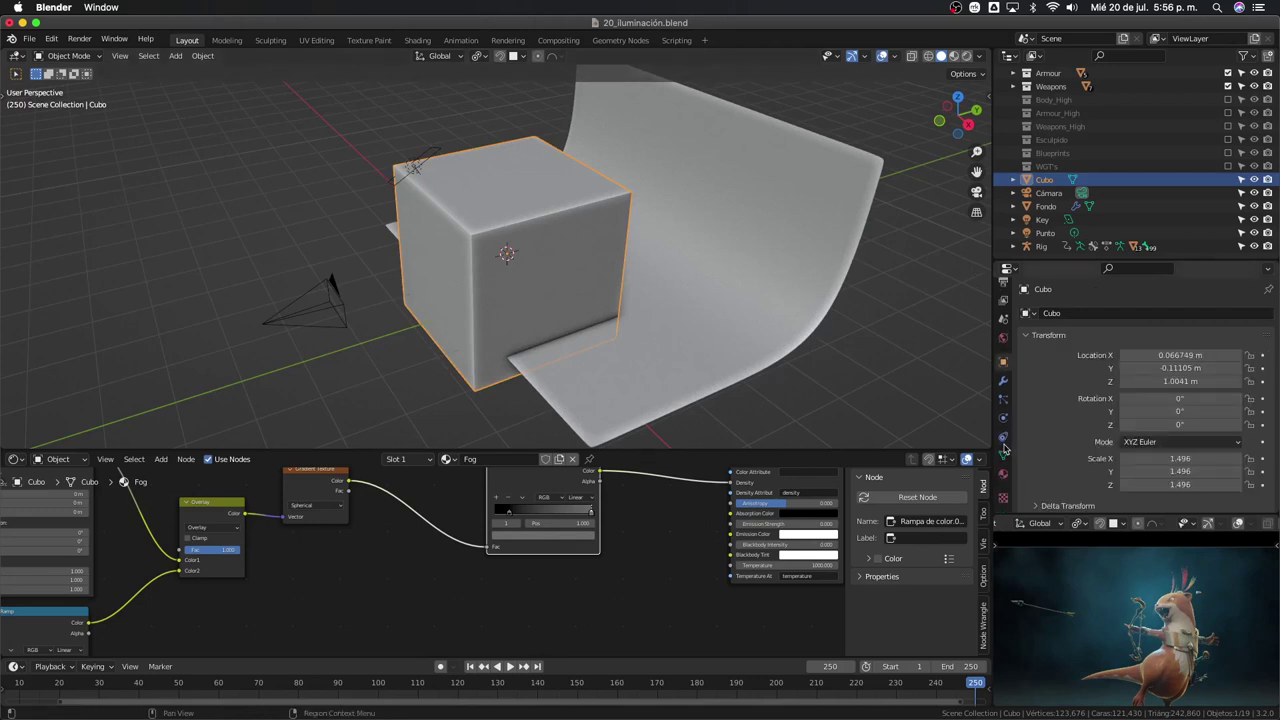
{"action": "scroll", "coordinate": [1040, 428], "scroll_direction": "down", "scroll_amount": 2}
{"action": "scroll", "coordinate": [1040, 428], "scroll_direction": "down", "scroll_amount": 3}
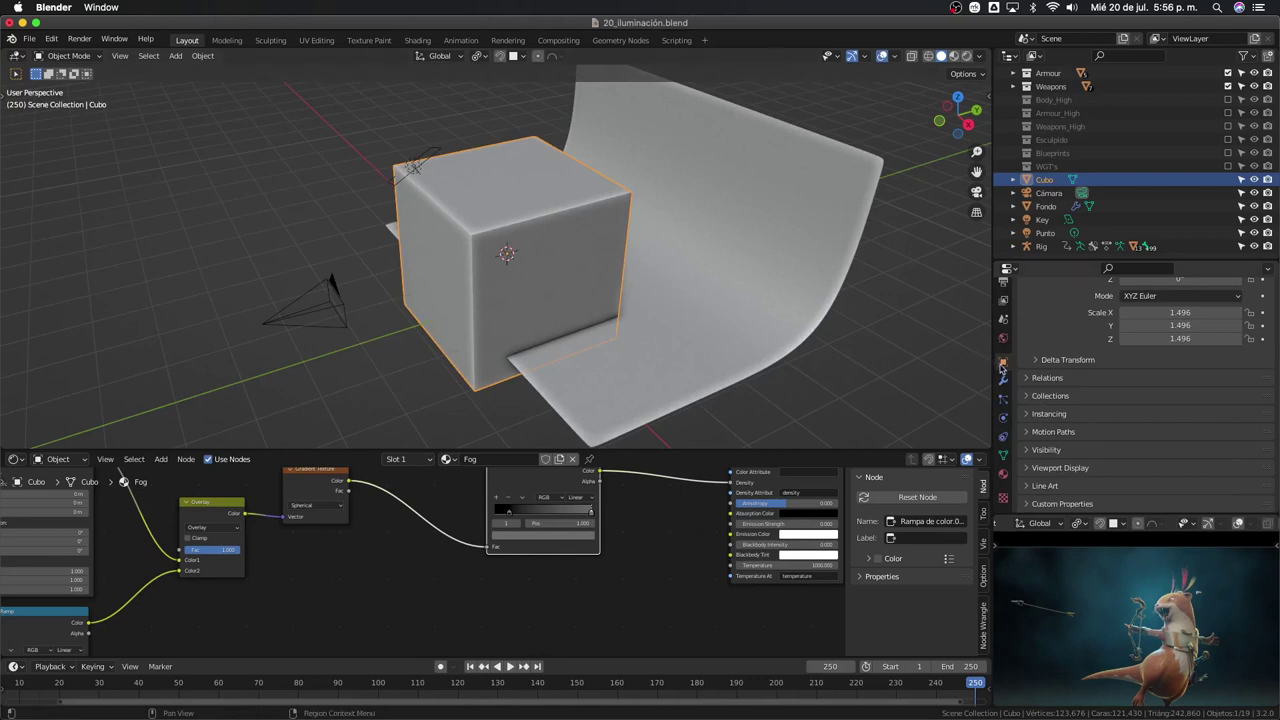
{"action": "left_click", "coordinate": [1030, 449]}
{"action": "scroll", "coordinate": [1106, 457], "scroll_direction": "down", "scroll_amount": 2}
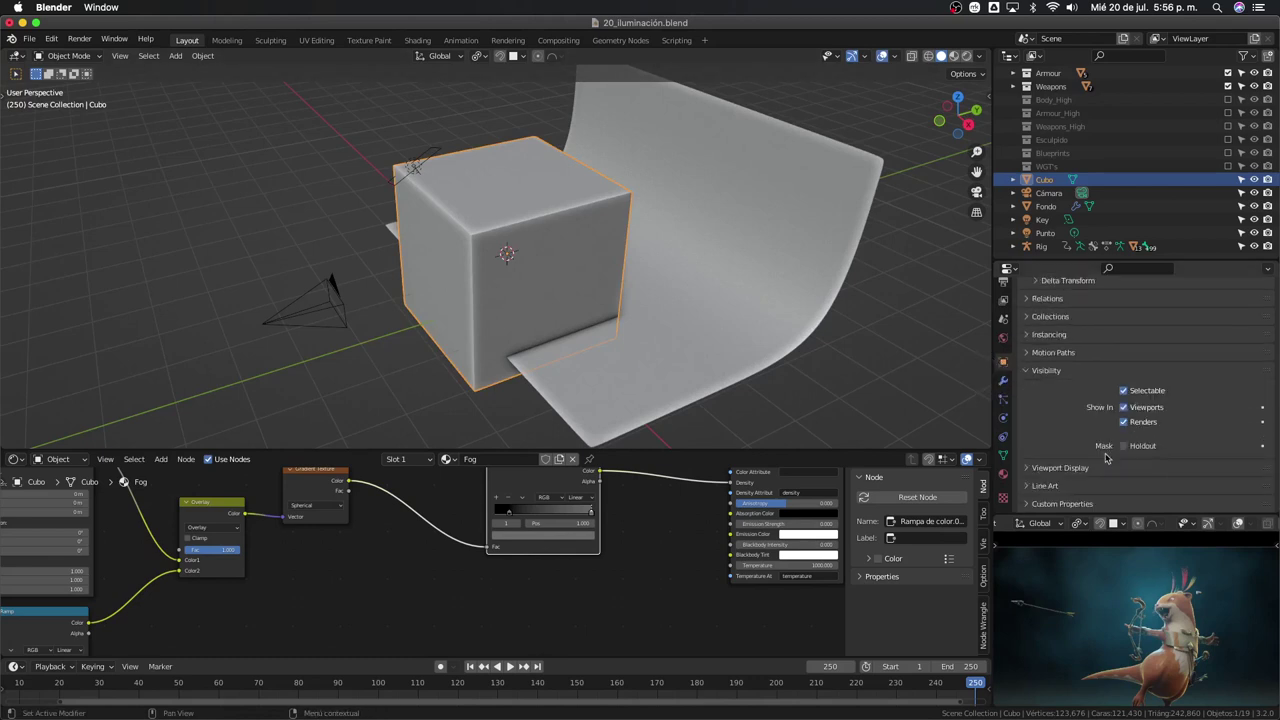
{"action": "left_click", "coordinate": [1046, 467]}
{"action": "scroll", "coordinate": [1112, 440], "scroll_direction": "down", "scroll_amount": 4}
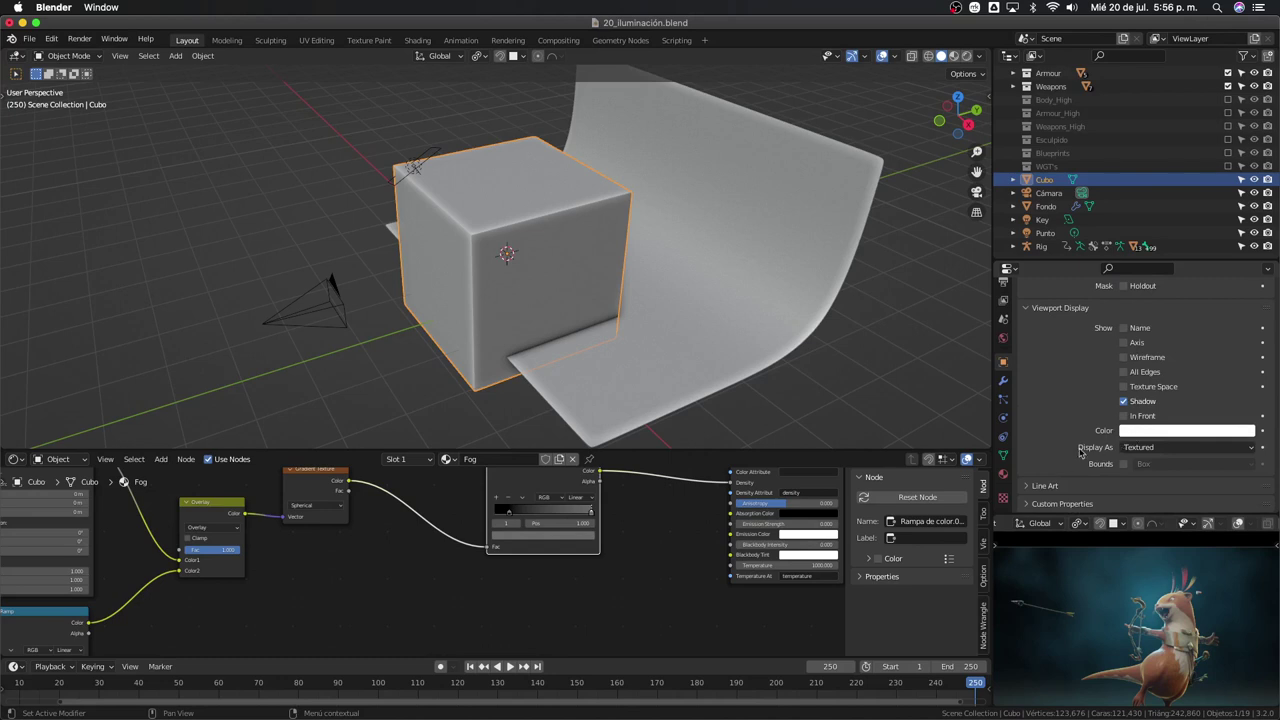
{"action": "left_click", "coordinate": [1143, 449]}
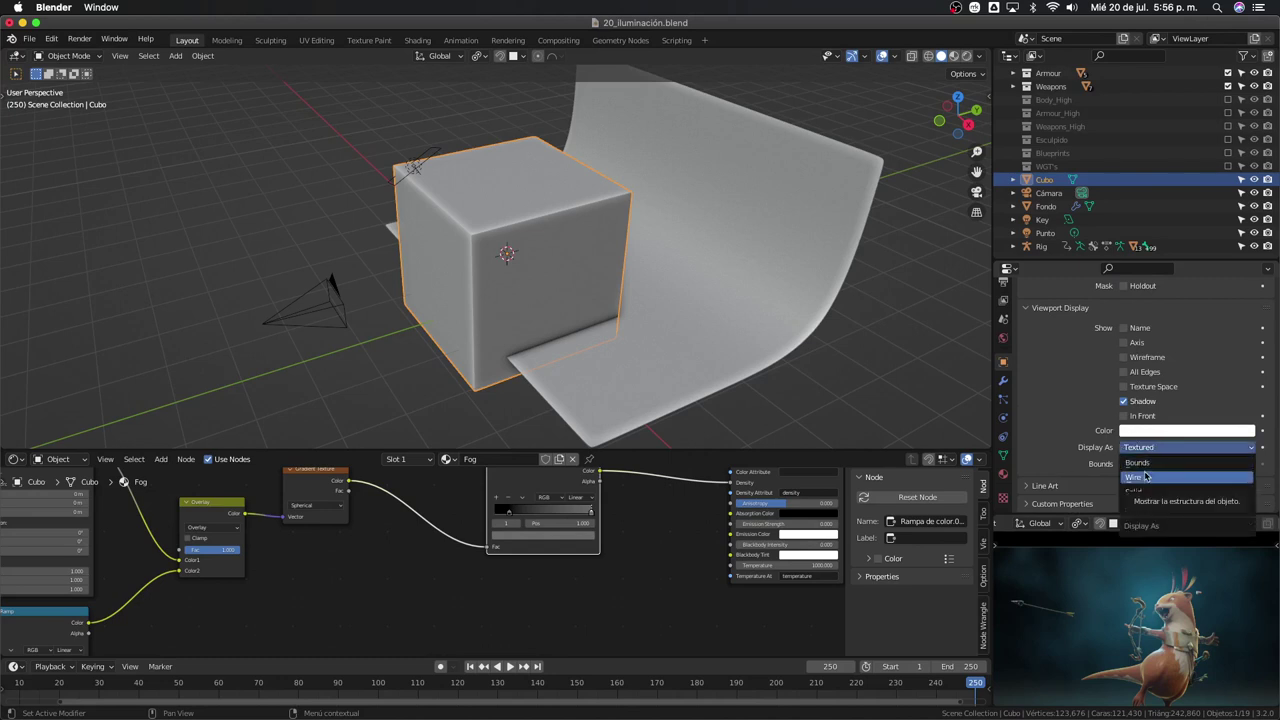
{"action": "left_click", "coordinate": [1145, 477]}
Orbit around the character and select the Punto light
{"action": "mouse_move", "coordinate": [430, 300]}
{"action": "middle_mouse_down"}
{"action": "mouse_move", "coordinate": [487, 305]}
{"action": "mouse_move", "coordinate": [490, 240]}
{"action": "middle_mouse_up"}
{"action": "scroll", "coordinate": [490, 237], "scroll_direction": "up", "scroll_amount": 2}
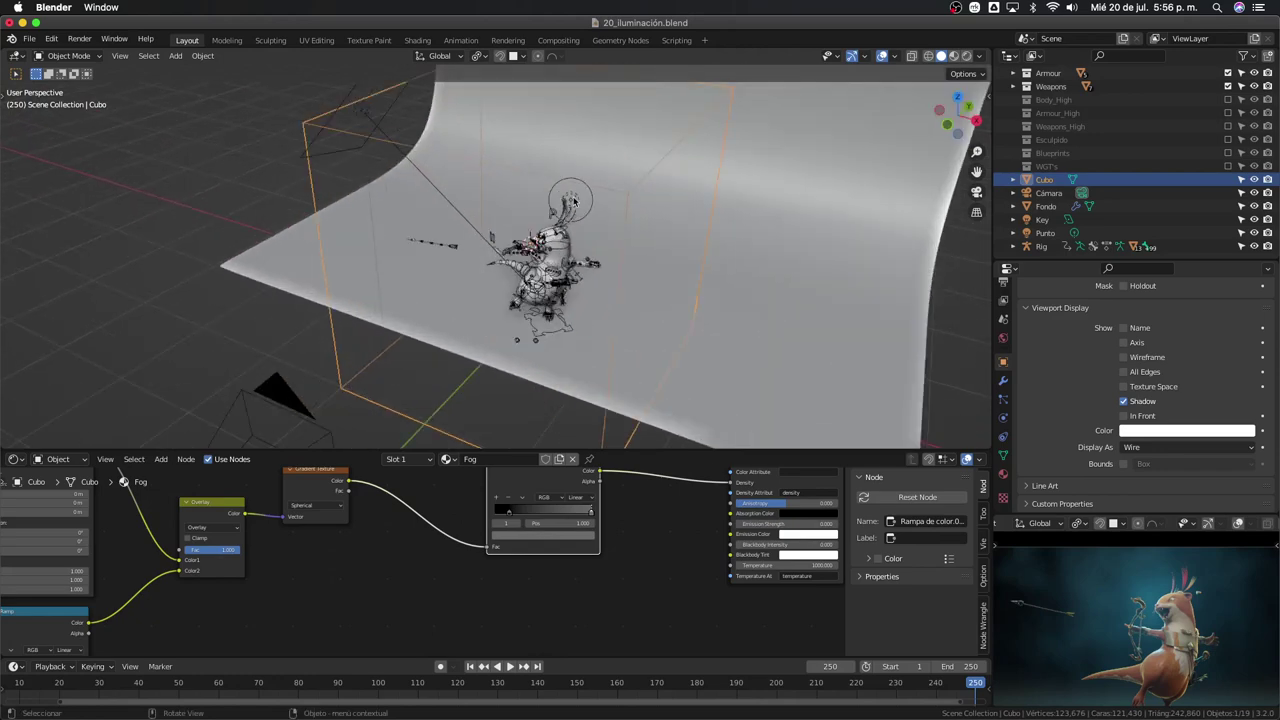
{"action": "left_click", "coordinate": [573, 202]}
Switch to front view and set the Punto light's radius to 1.04 m
{"action": "middle_click_drag", "start_coordinate": [574, 205], "coordinate": [585, 242]}
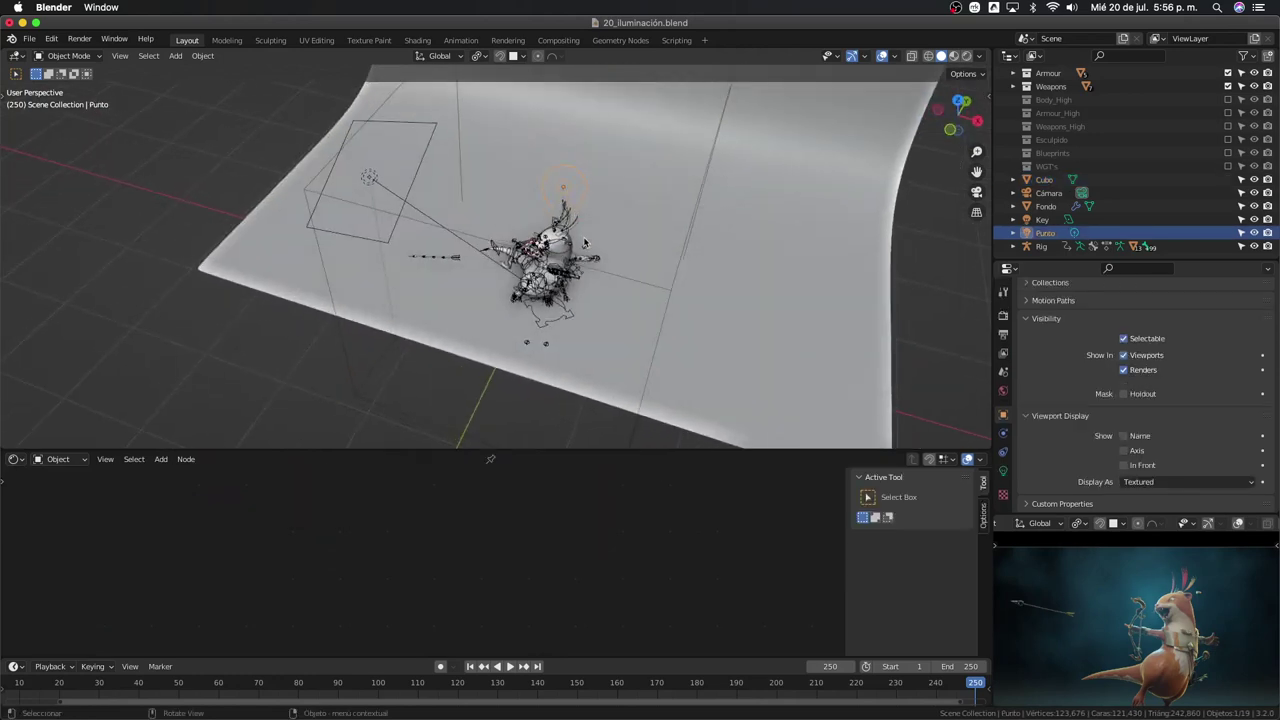
{"action": "key", "text": "KP_1"}
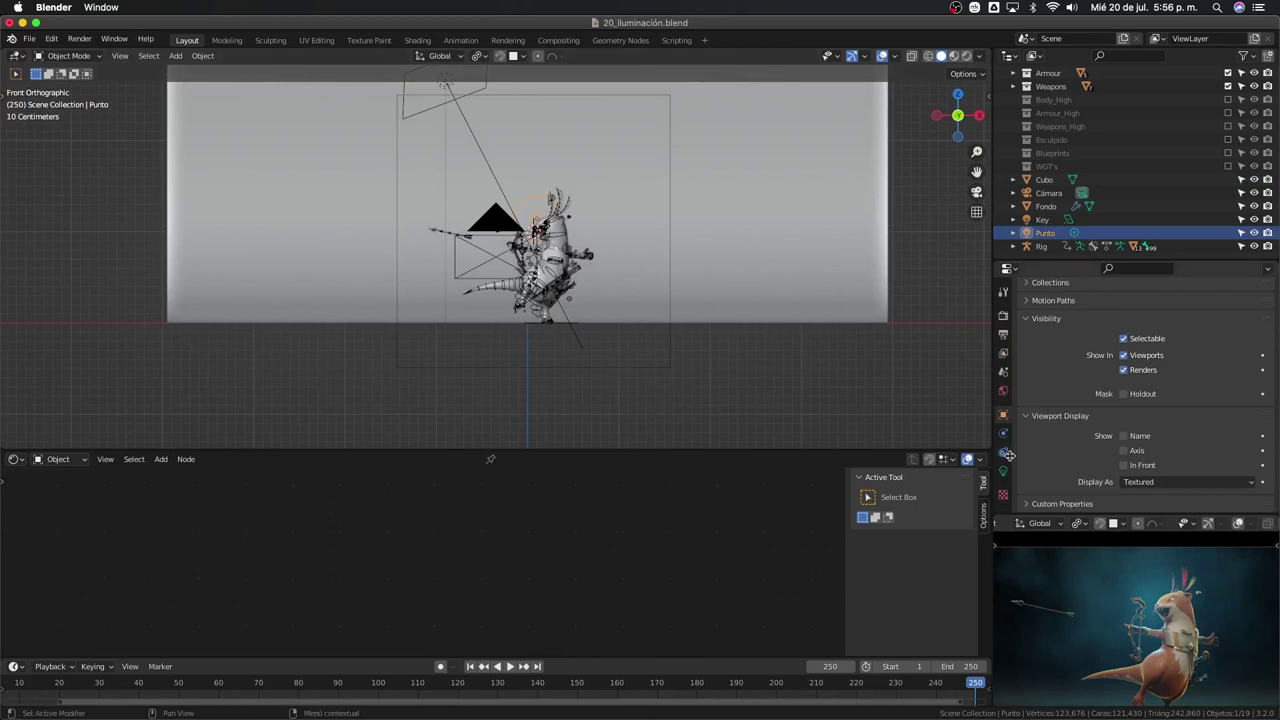
{"action": "left_click", "coordinate": [1003, 470]}
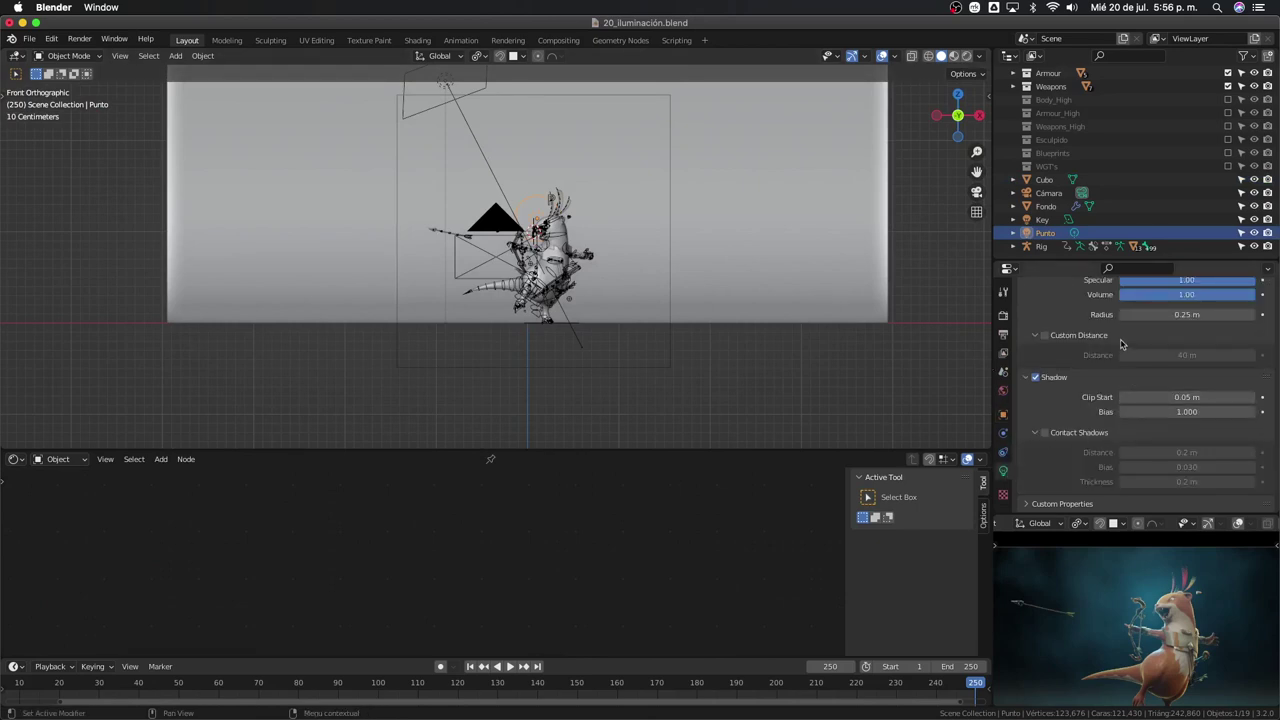
{"action": "scroll", "coordinate": [1120, 343], "scroll_direction": "up", "scroll_amount": 3}
{"action": "scroll", "coordinate": [1065, 418], "scroll_direction": "down", "scroll_amount": 2}
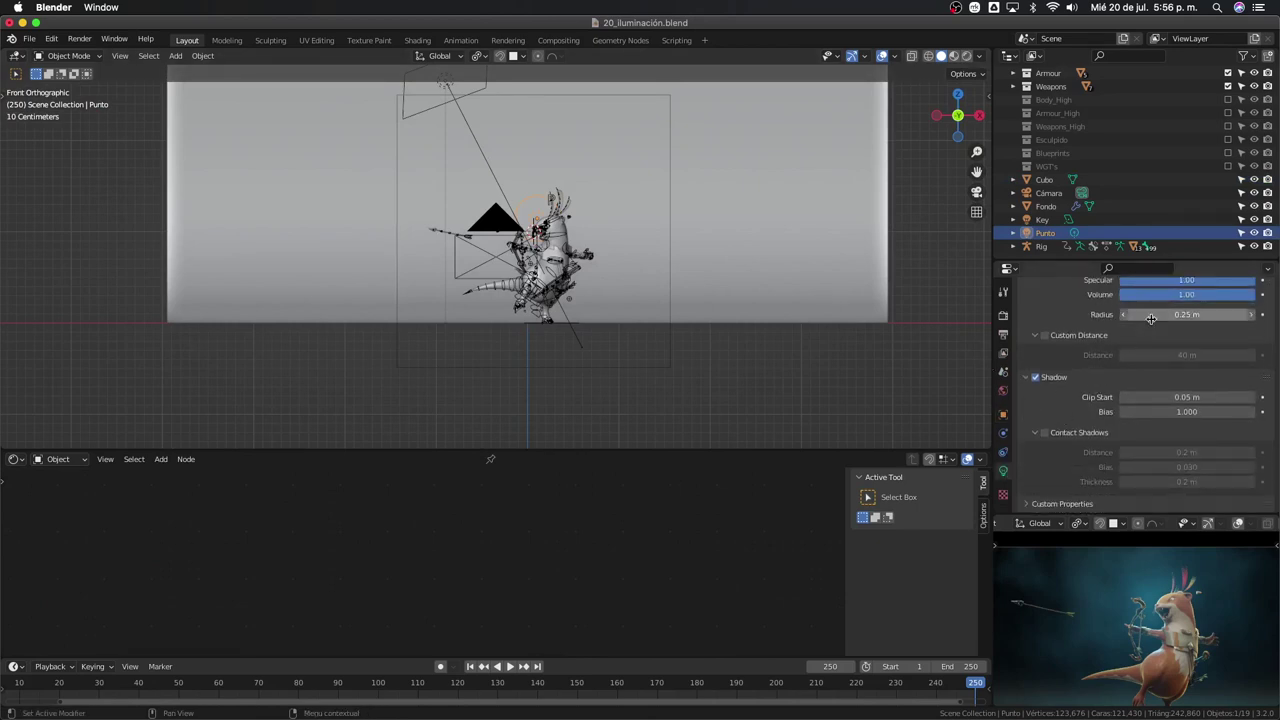
{"action": "left_click_drag", "start_coordinate": [1187, 314], "coordinate": [1230, 314]}
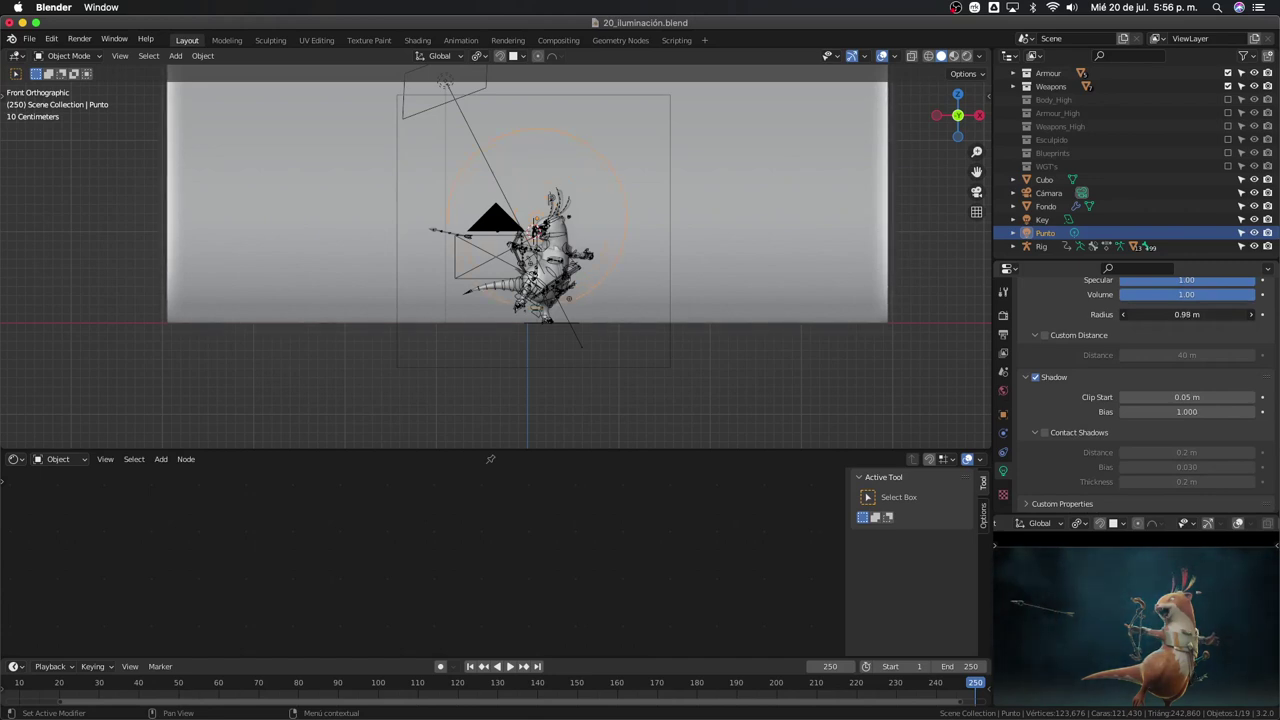
{"action": "left_click_drag", "start_coordinate": [1187, 314], "coordinate": [1215, 314]}
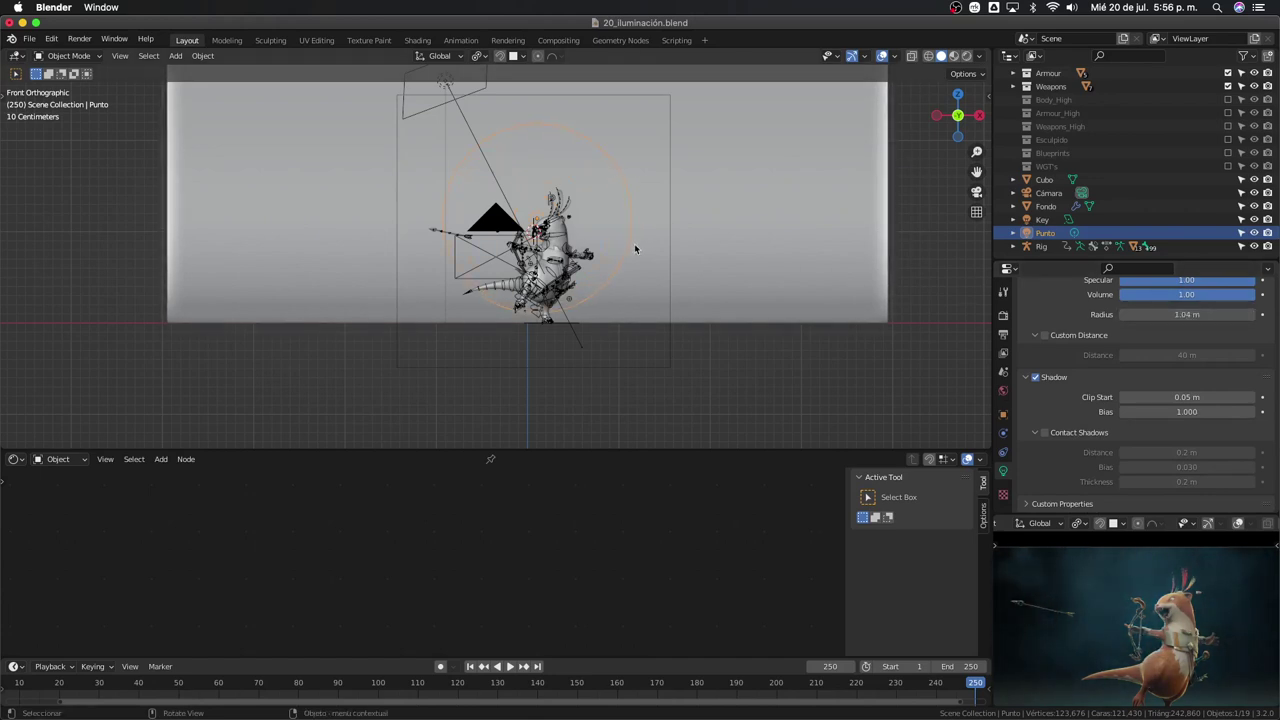
Reposition the Punto light, then shift it slightly along X in camera view
{"action": "key", "text": "g"}
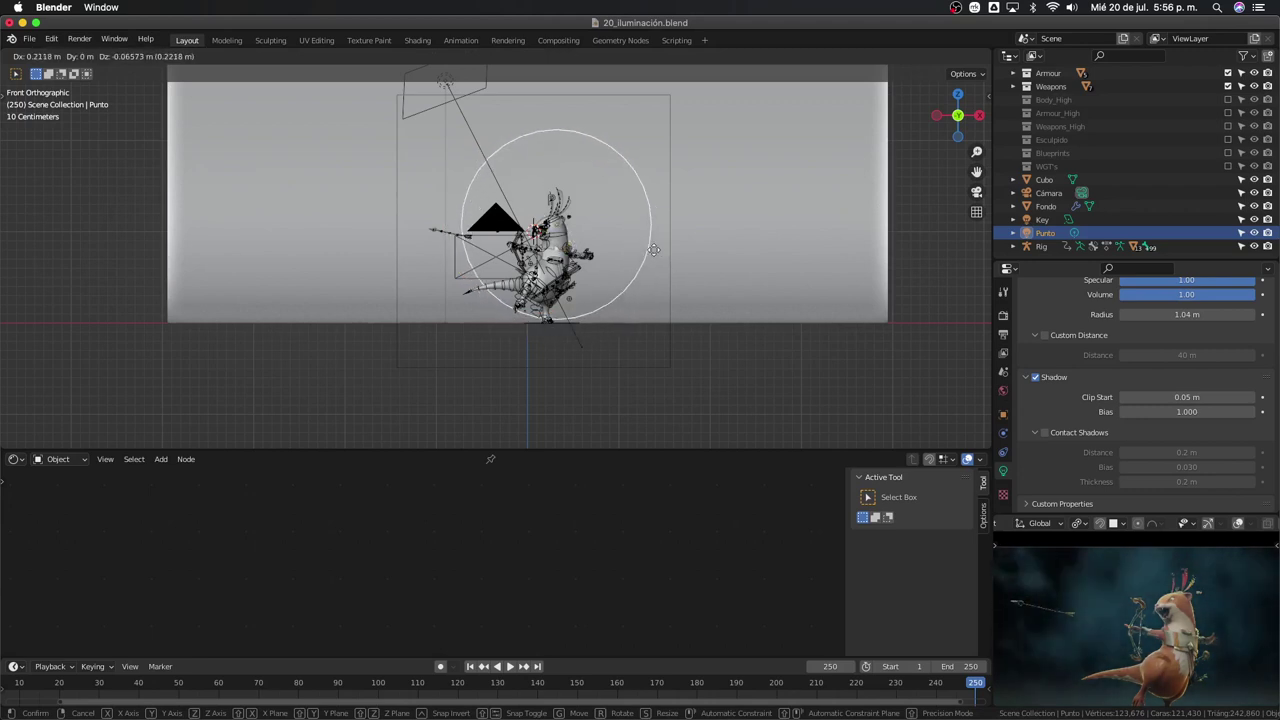
{"action": "left_click", "coordinate": [654, 251]}
{"action": "key", "text": "KP_0"}
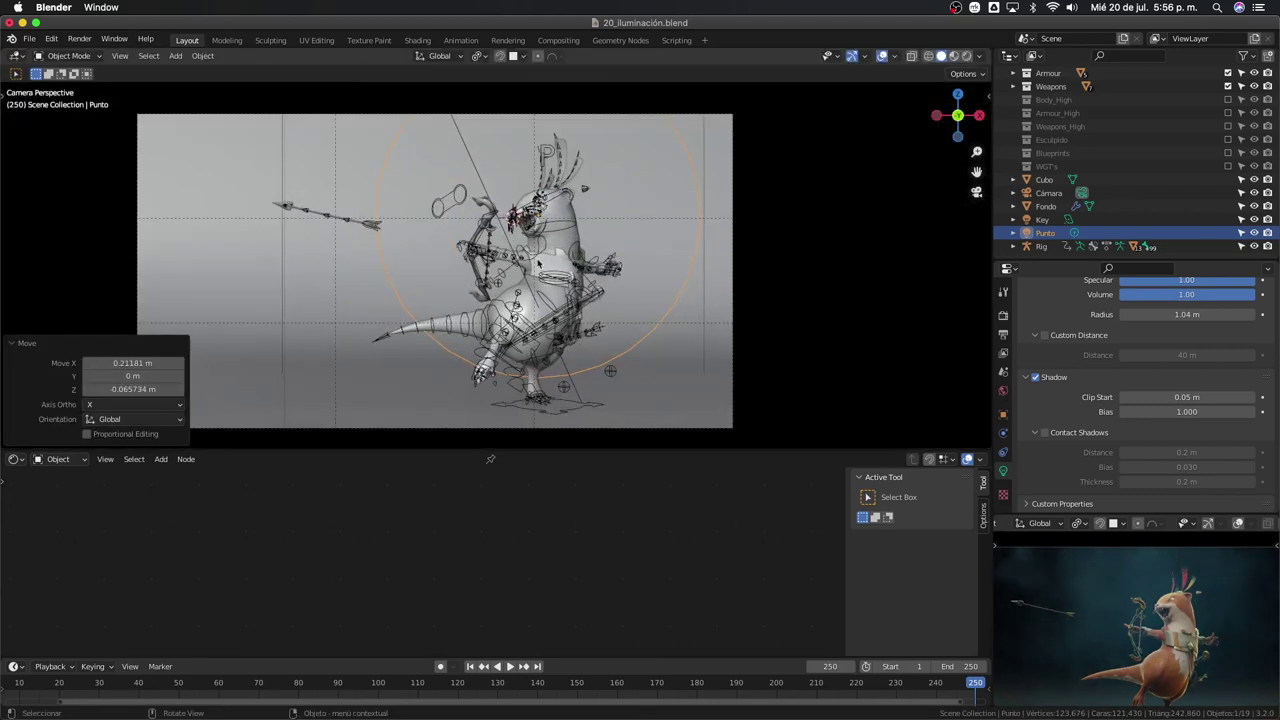
{"action": "key", "text": "g"}
{"action": "key", "text": "x"}
{"action": "left_click", "coordinate": [546, 263]}
{"action": "middle_click_drag", "start_coordinate": [546, 263], "coordinate": [434, 272]}
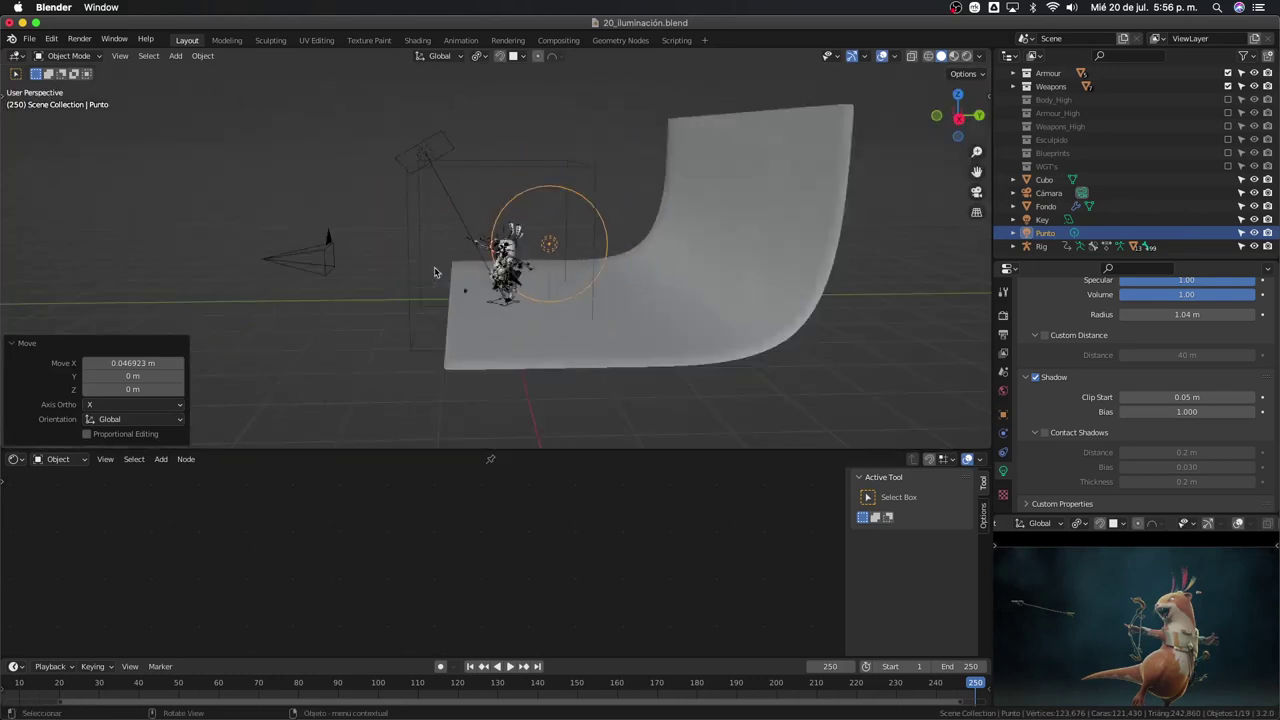
Move the fog cube about 1 m along the Y axis
{"action": "scroll", "coordinate": [434, 272], "scroll_direction": "down", "scroll_amount": 3}
{"action": "left_click", "coordinate": [474, 215]}
{"action": "key", "text": "g"}
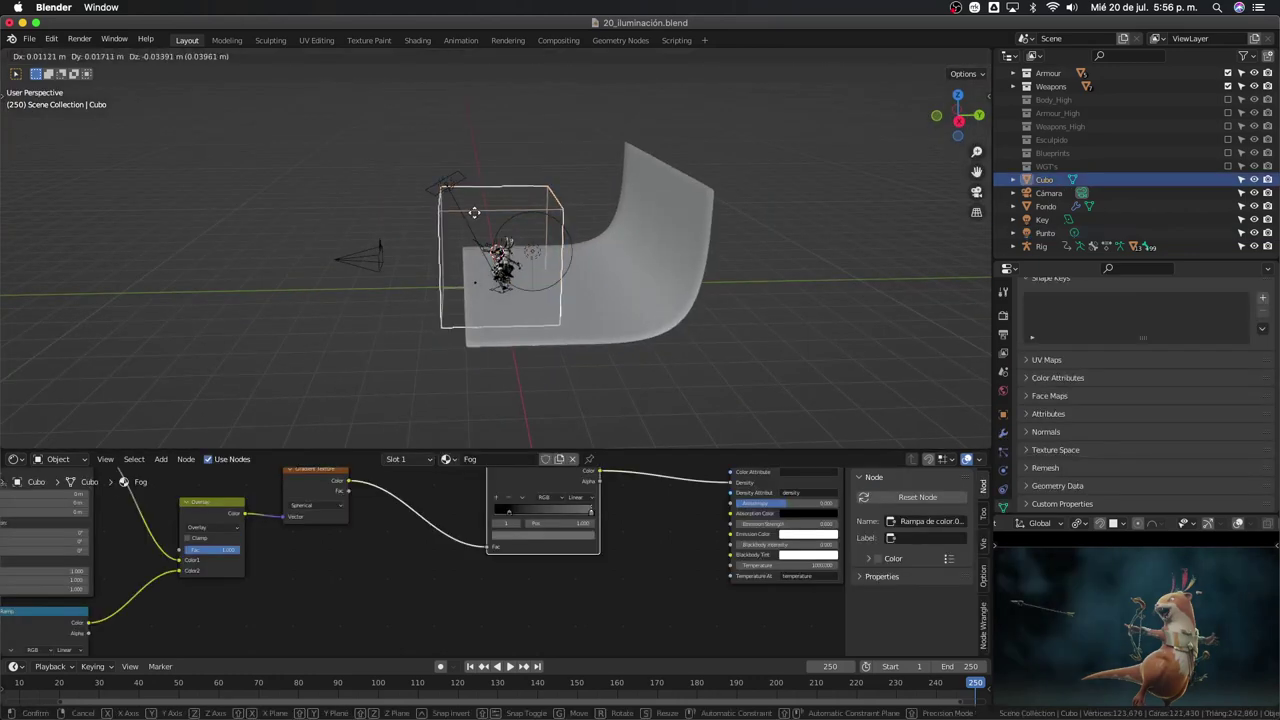
{"action": "key", "text": "y"}
{"action": "key", "text": "y"}
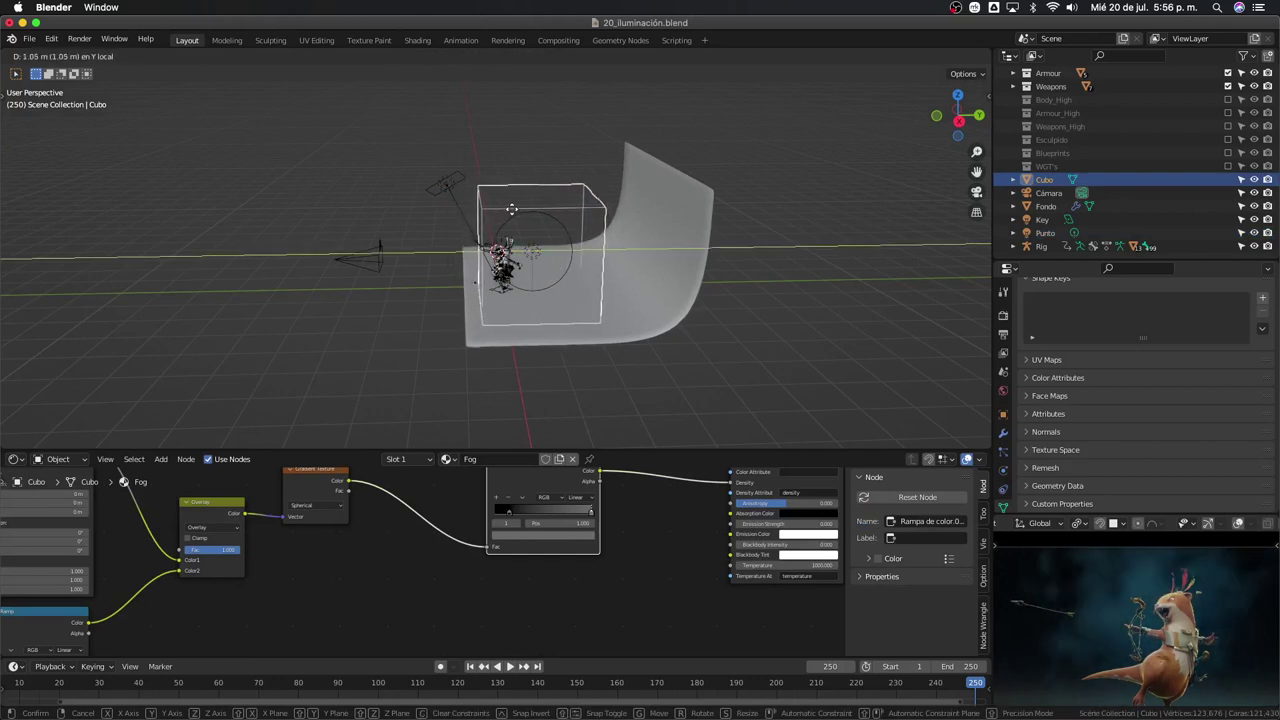
{"action": "left_click", "coordinate": [1163, 581]}
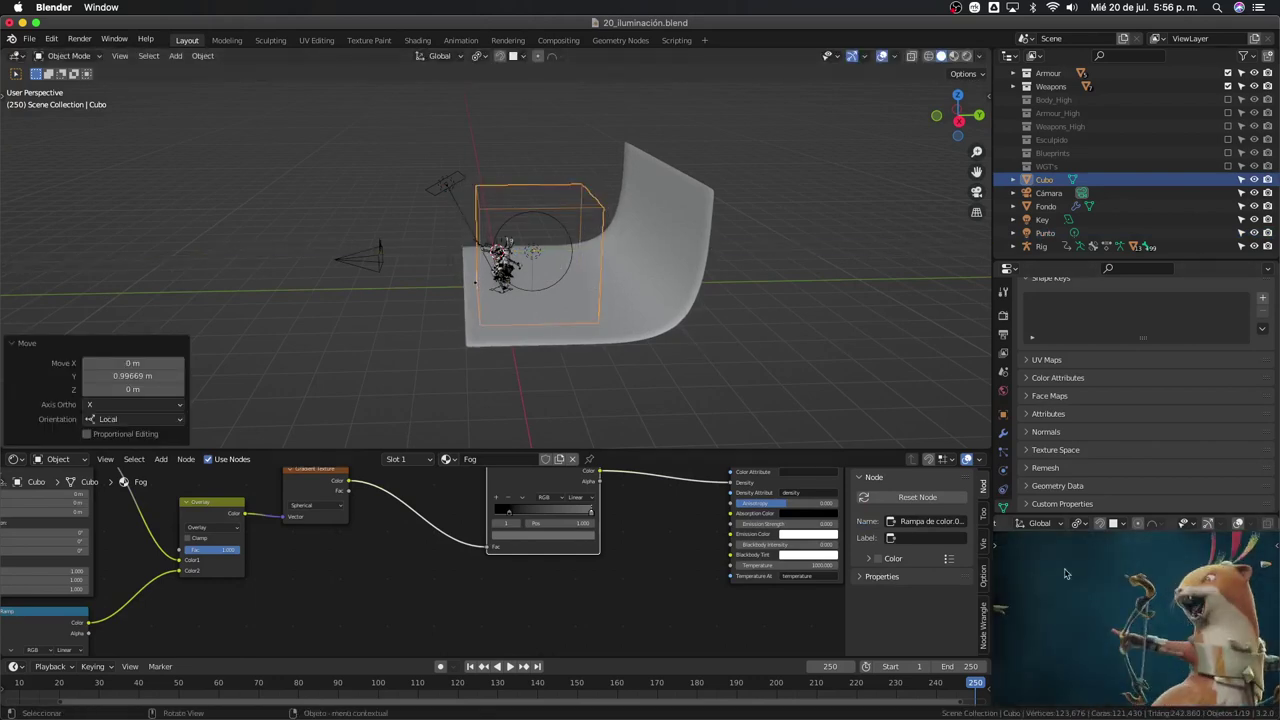
View through the camera in Rendered shading and select the Fondo backdrop
{"action": "key", "text": "KP_0"}
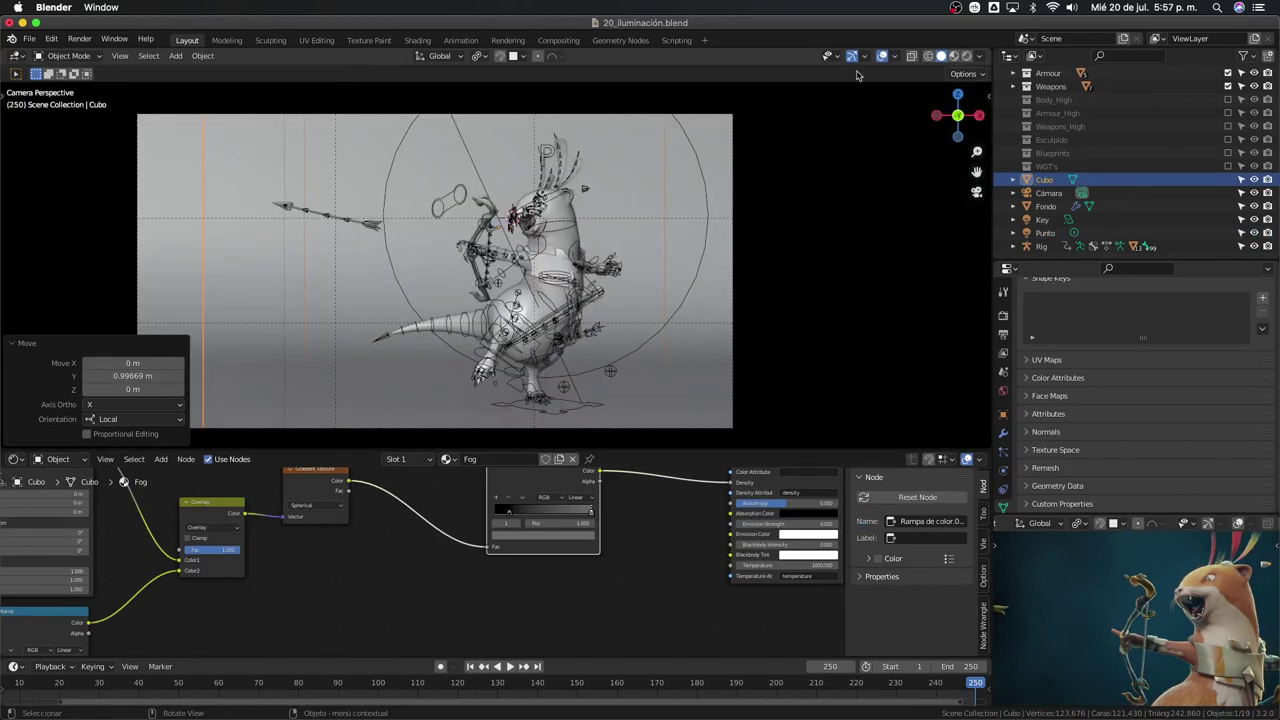
{"action": "left_click", "coordinate": [966, 56]}
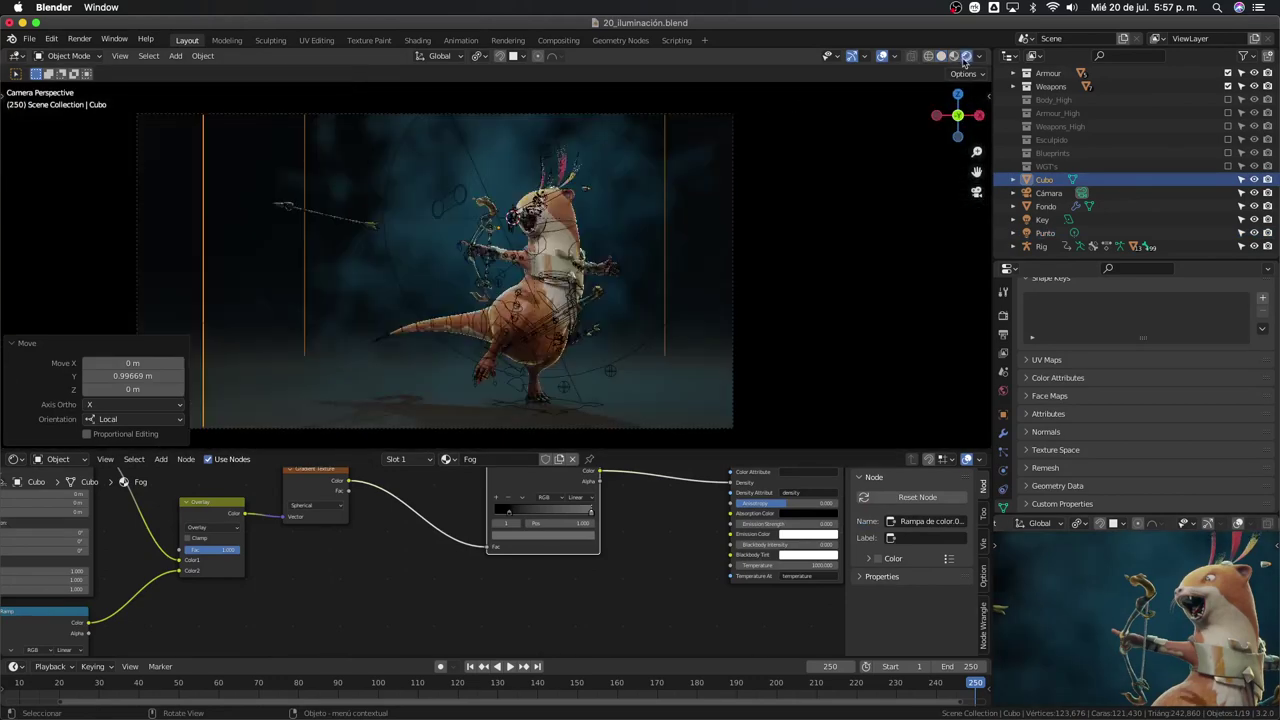
{"action": "left_click", "coordinate": [798, 257]}
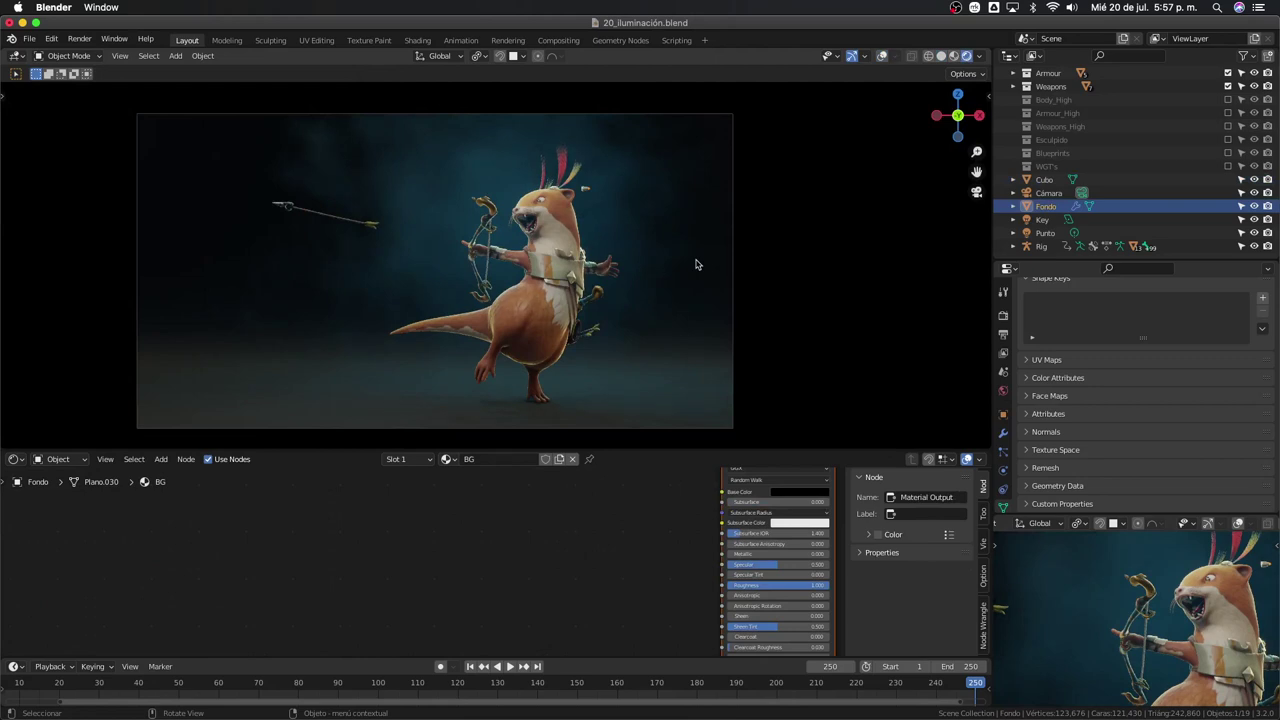
{"action": "scroll", "coordinate": [697, 265], "scroll_direction": "up", "scroll_amount": 1}
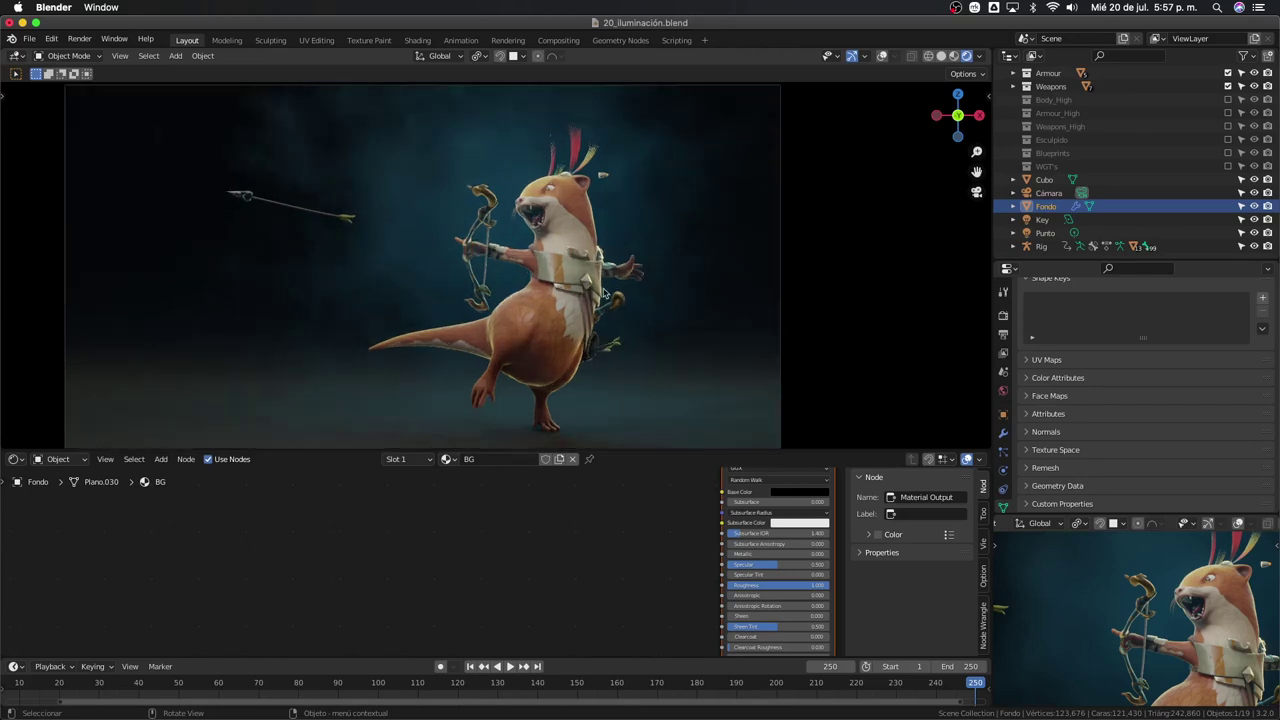
{"action": "scroll", "coordinate": [550, 291], "scroll_direction": "up", "scroll_amount": 1}
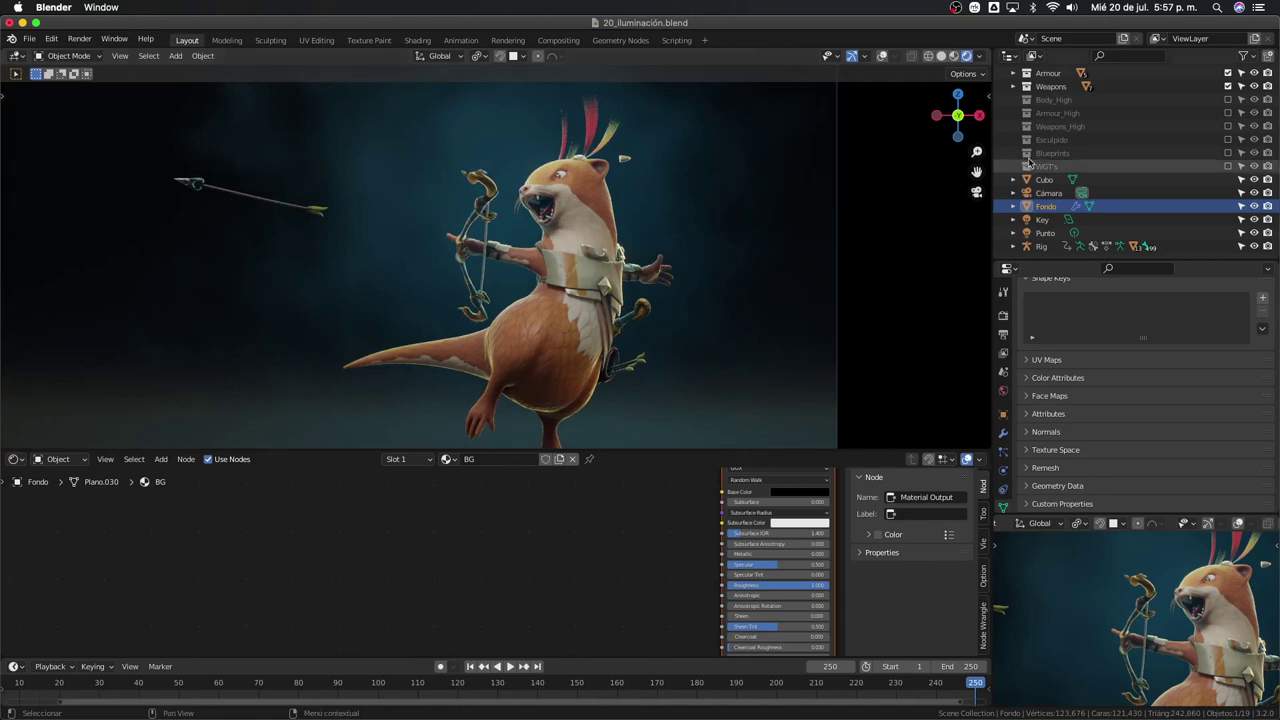
Set the Punto light's Power to 500 W and refit the camera frame in view
{"action": "left_click", "coordinate": [1045, 233]}
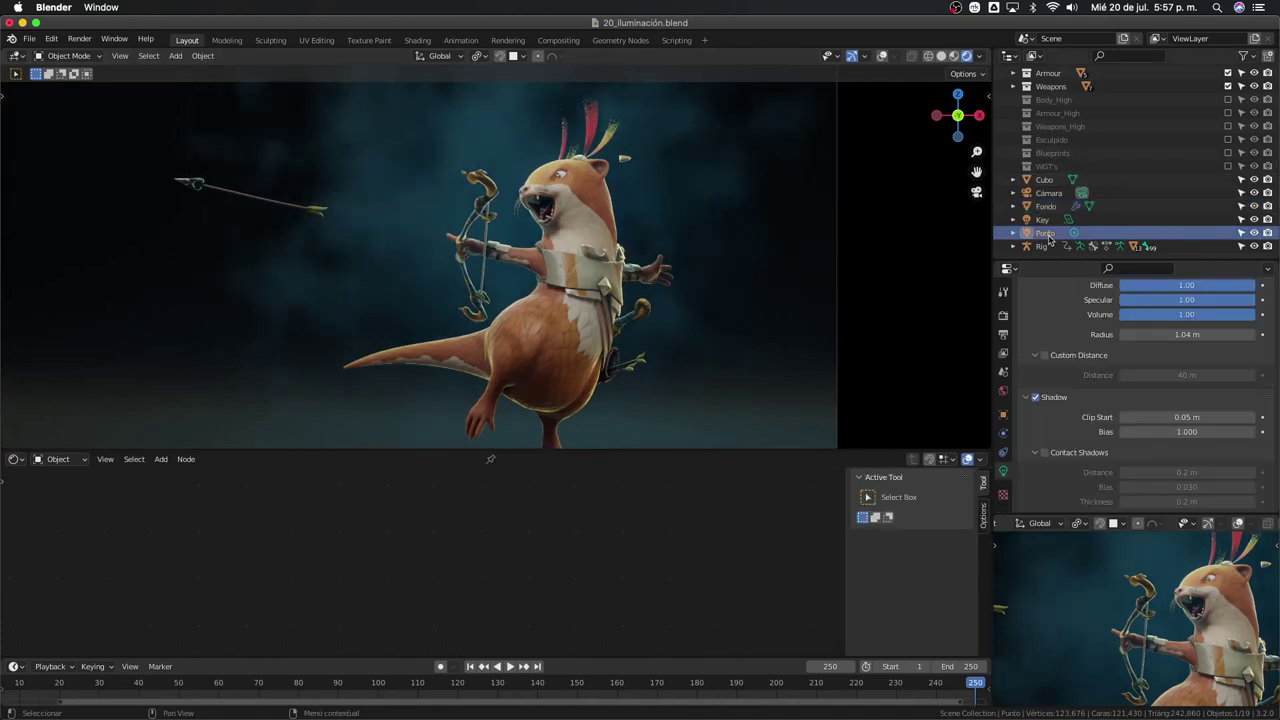
{"action": "scroll", "coordinate": [1113, 376], "scroll_direction": "up", "scroll_amount": 2}
{"action": "scroll", "coordinate": [1113, 376], "scroll_direction": "up", "scroll_amount": 2}
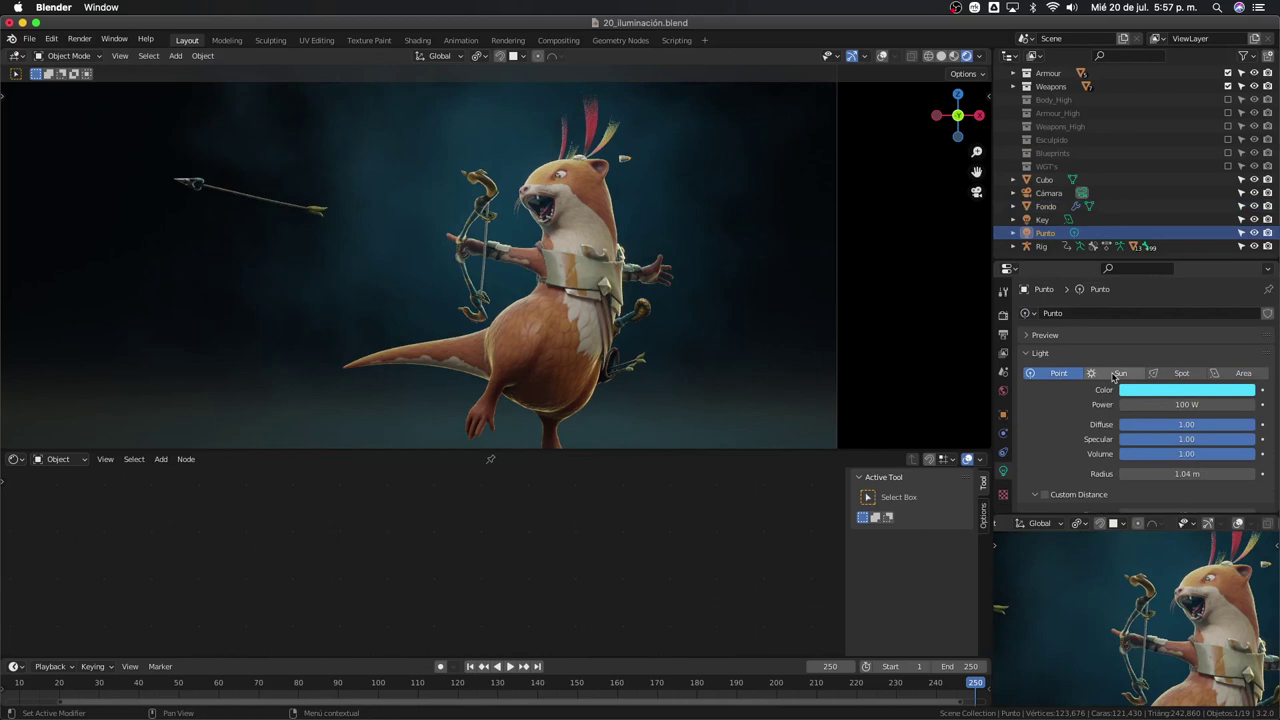
{"action": "left_click", "coordinate": [1167, 403]}
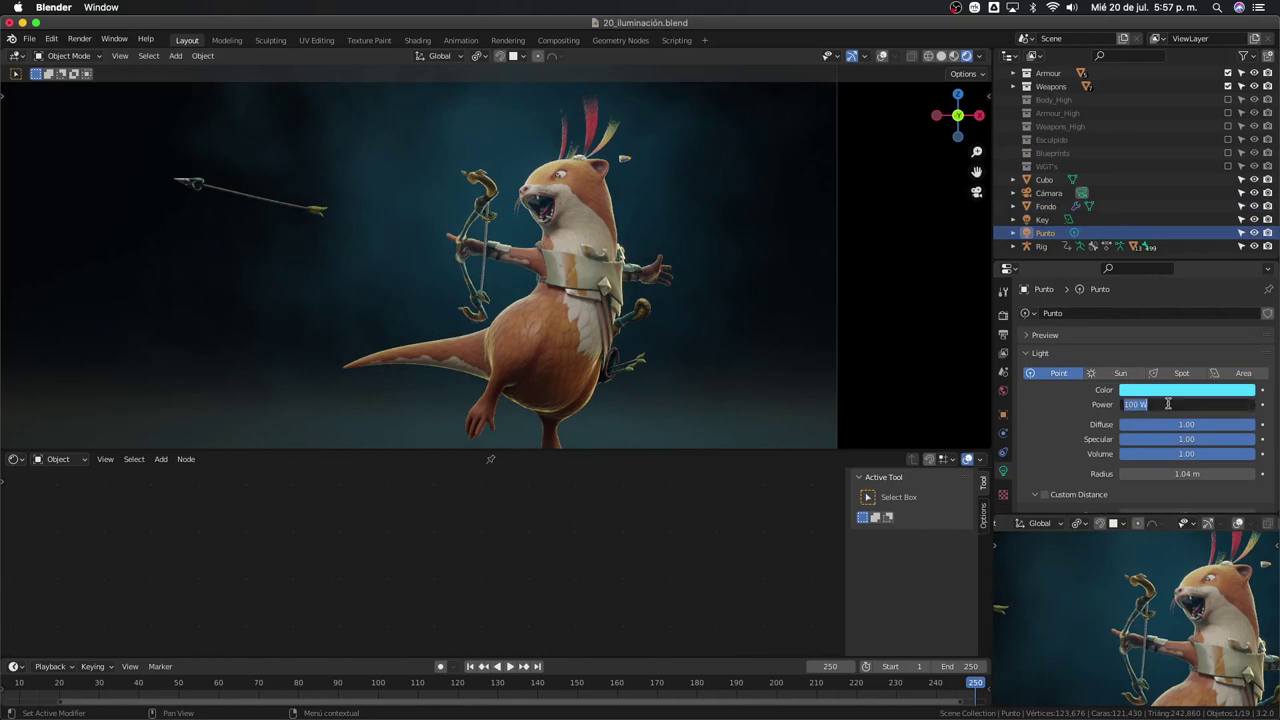
{"action": "type", "text": "500"}
{"action": "key", "text": "Return"}
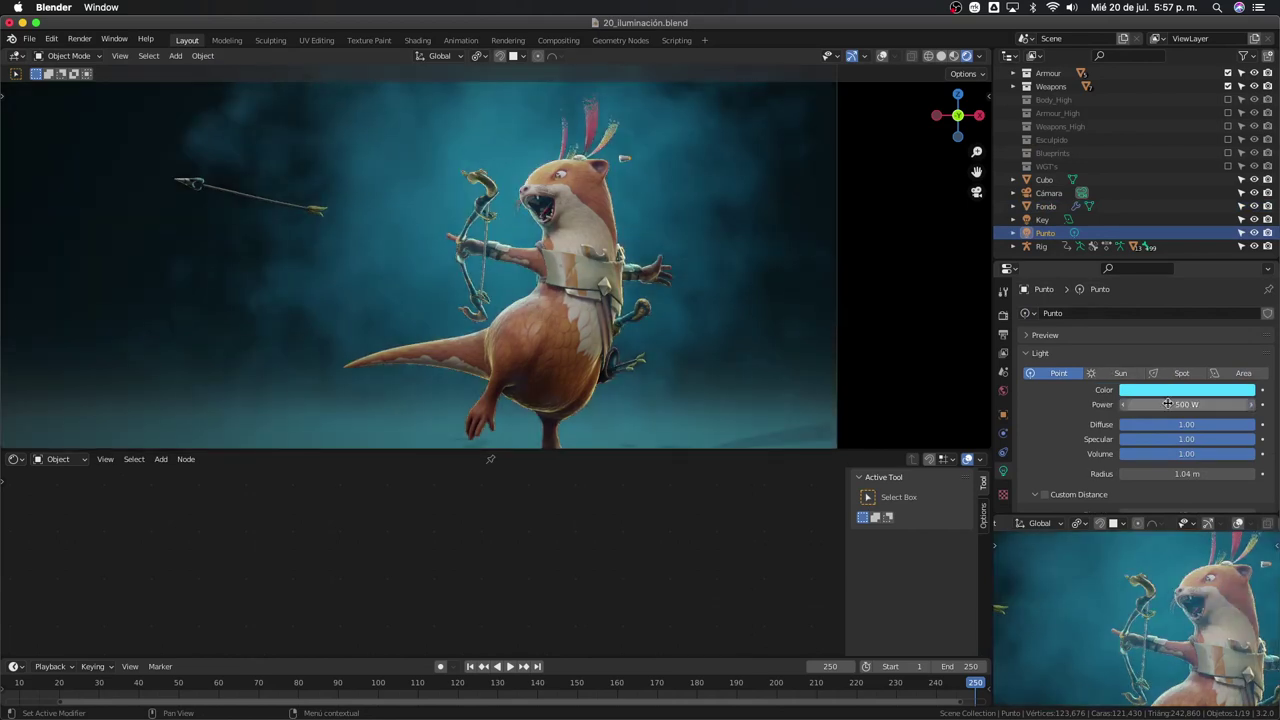
{"action": "key", "text": "Home"}
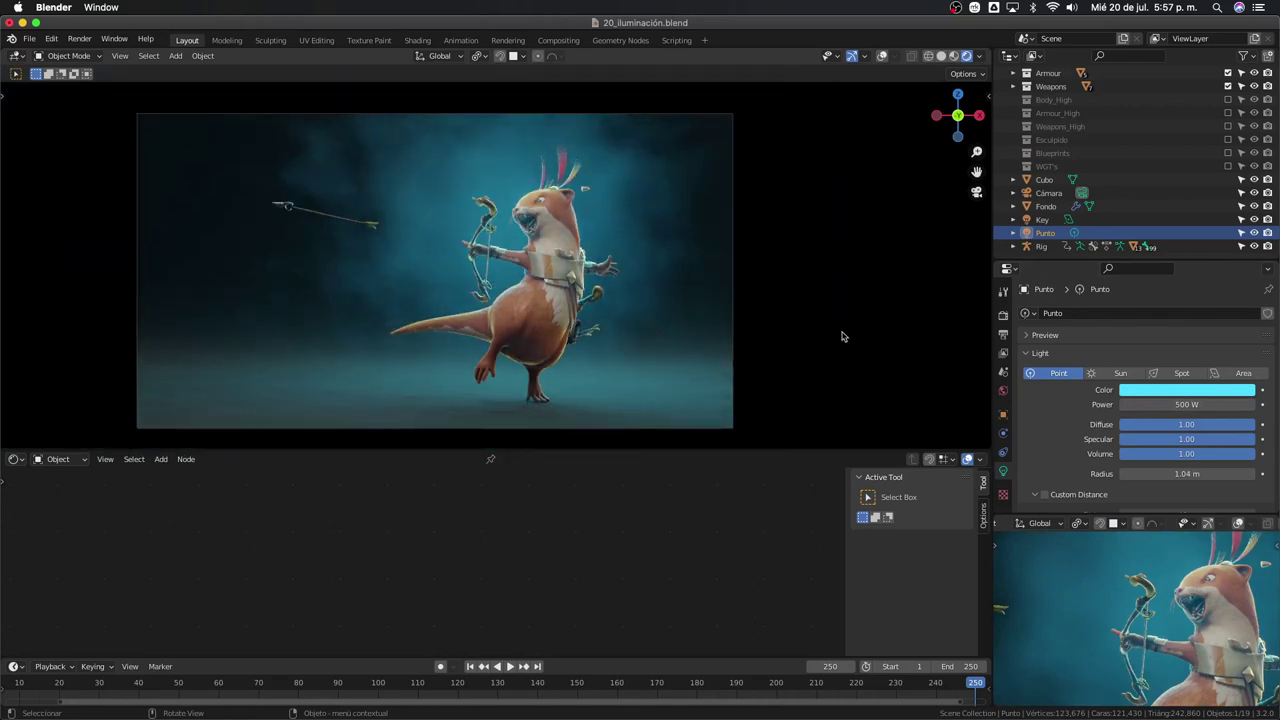
Orbit to the backdrop, show overlays, and move the fog cube along global Y
{"action": "middle_click_drag", "start_coordinate": [681, 328], "coordinate": [533, 365]}
{"action": "scroll", "coordinate": [538, 366], "scroll_direction": "down", "scroll_amount": 2}
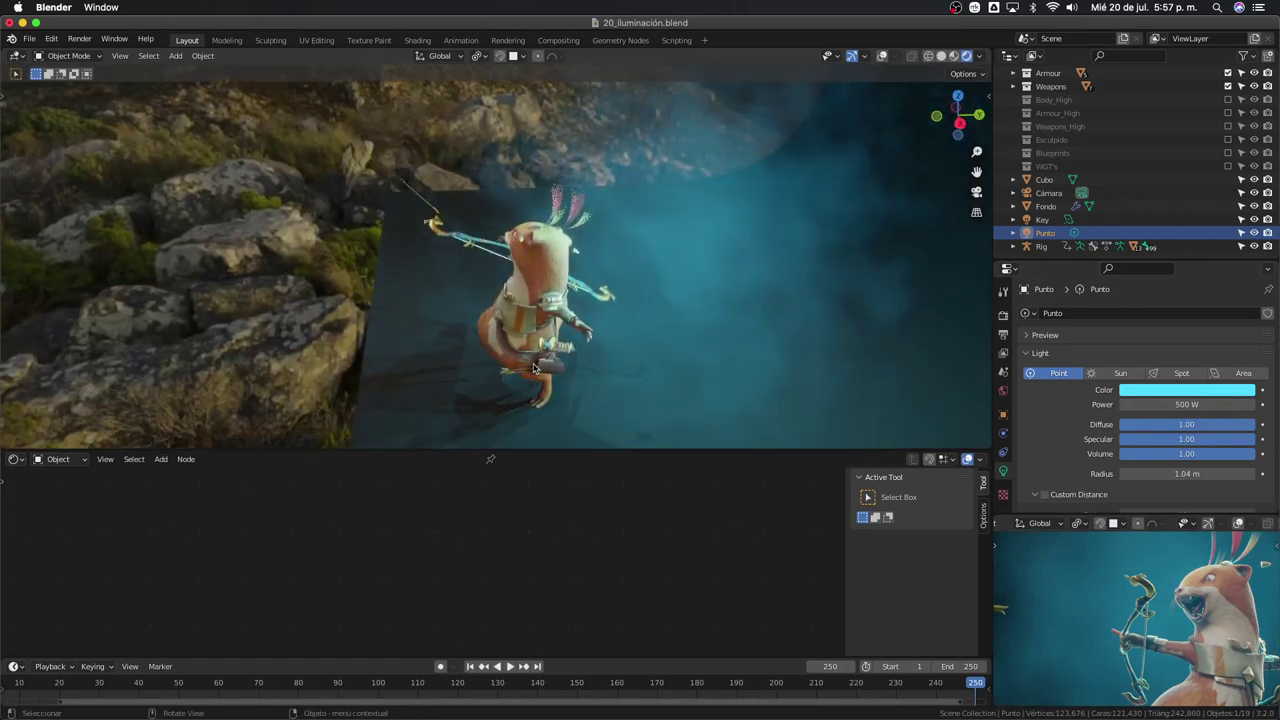
{"action": "scroll", "coordinate": [543, 367], "scroll_direction": "down", "scroll_amount": 2}
{"action": "middle_click_drag", "start_coordinate": [572, 312], "coordinate": [555, 249]}
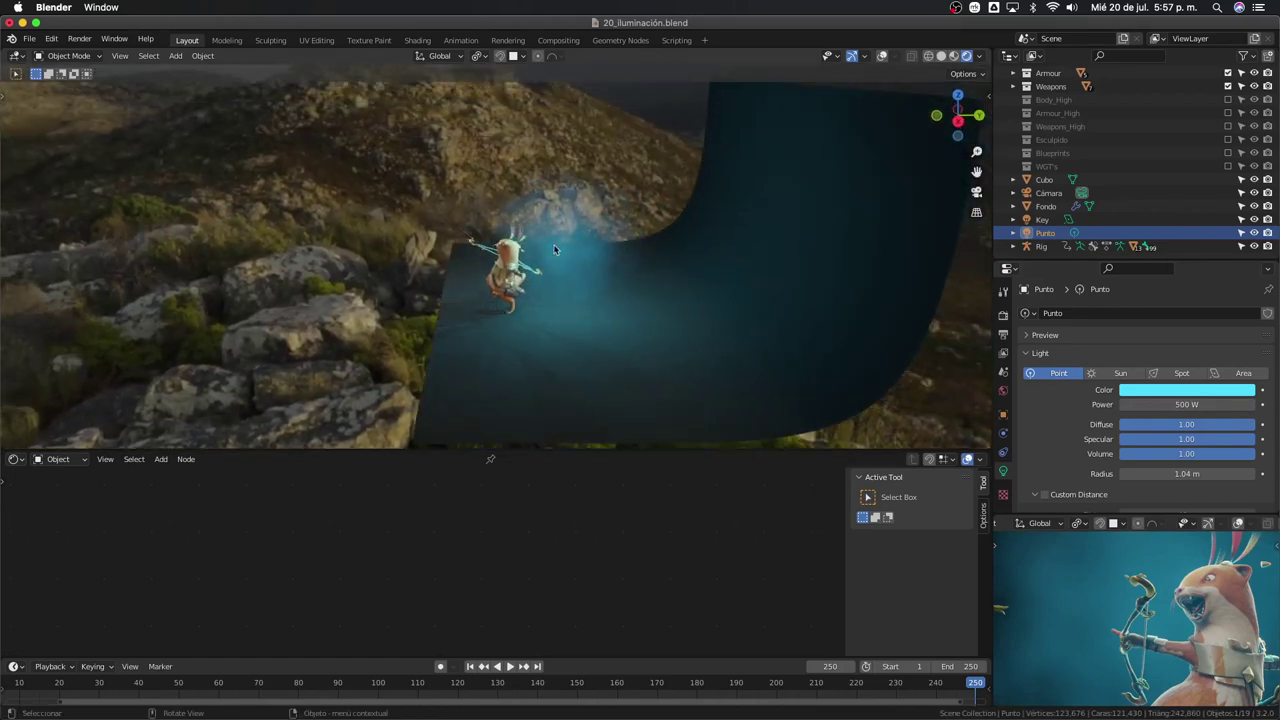
{"action": "key", "text": "shift+alt+z"}
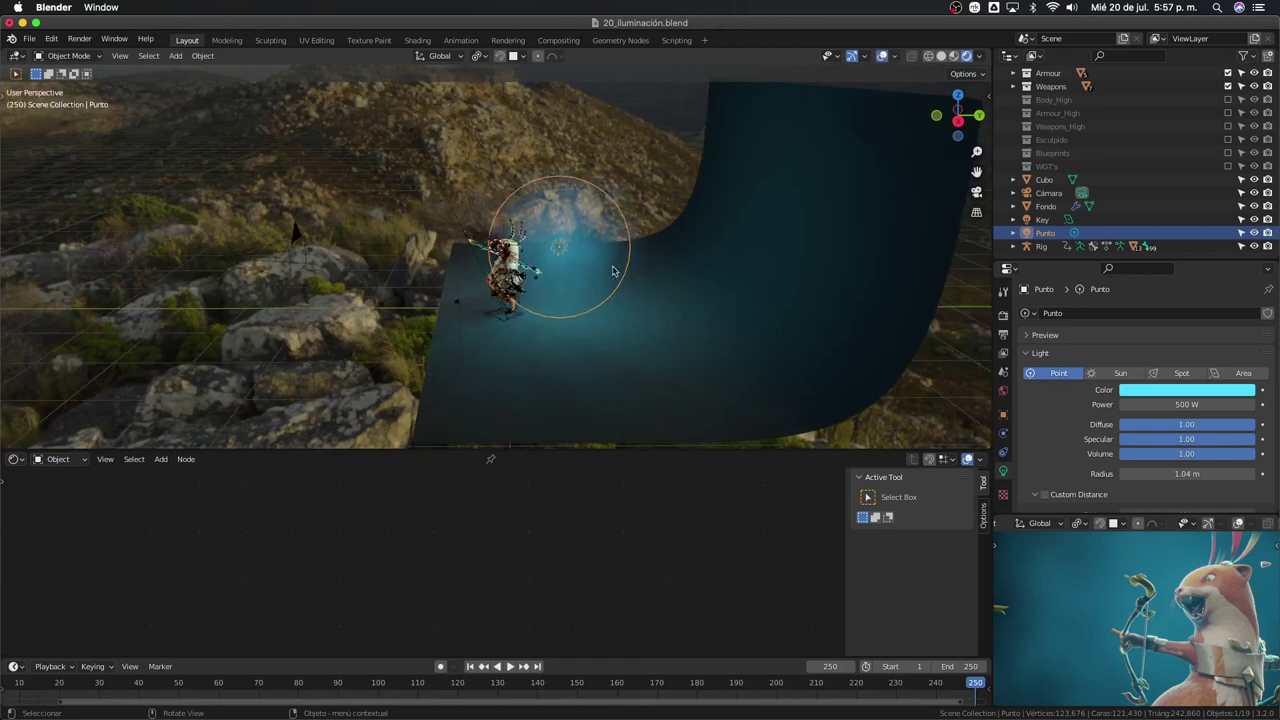
{"action": "left_click", "coordinate": [490, 165]}
{"action": "key", "text": "g"}
{"action": "key", "text": "y"}
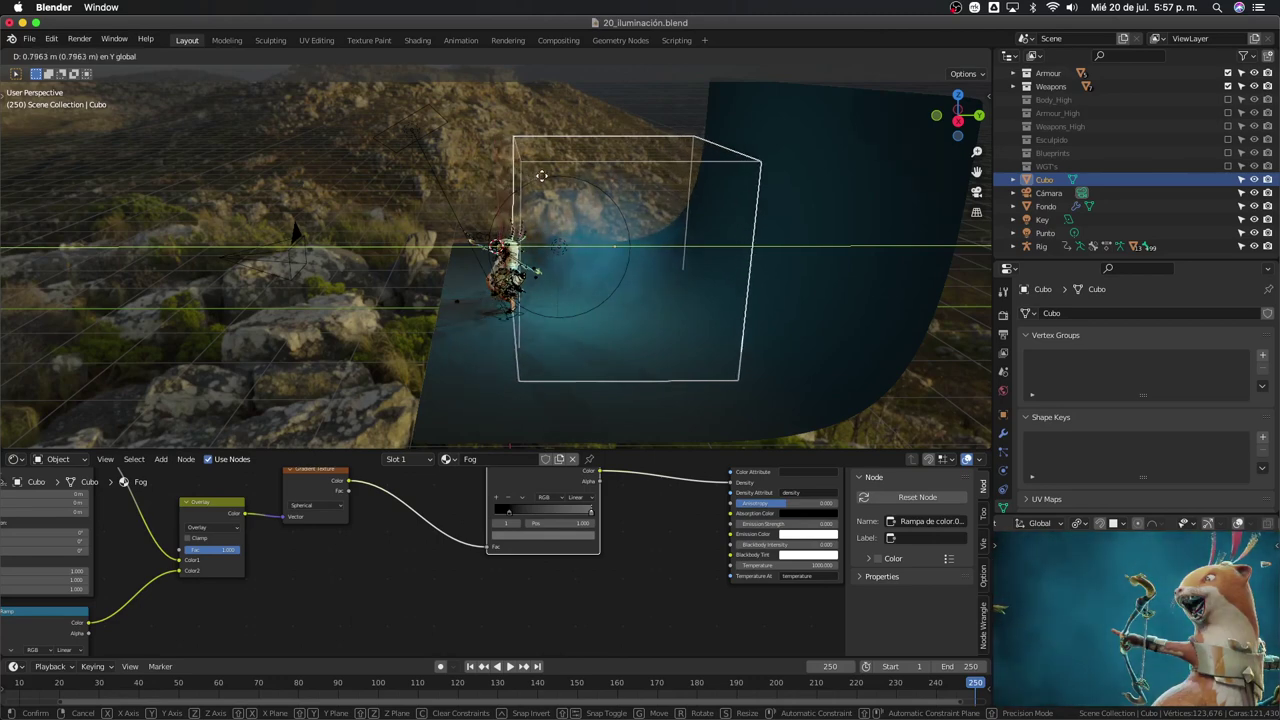
{"action": "left_click", "coordinate": [535, 172]}
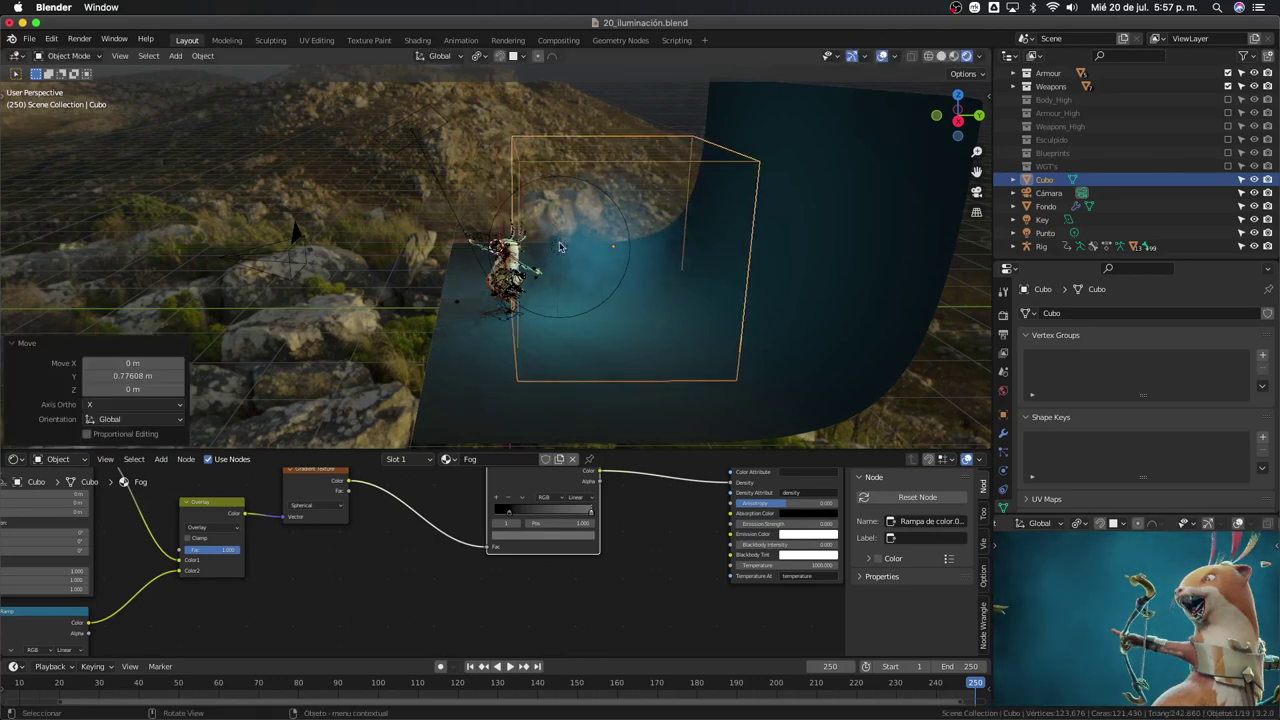
Move the Punto light along global Y to 0.51831 m
{"action": "left_click", "coordinate": [559, 244]}
{"action": "key", "text": "g"}
{"action": "key", "text": "y"}
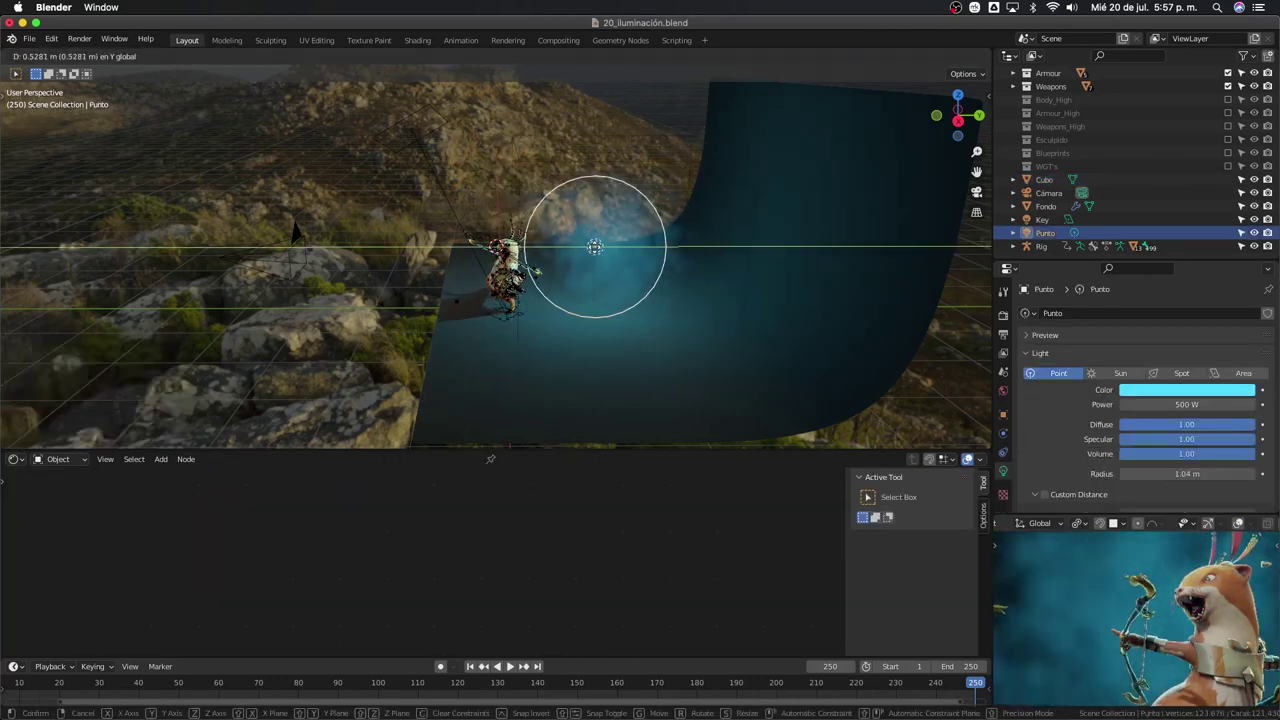
{"action": "left_click", "coordinate": [591, 251]}
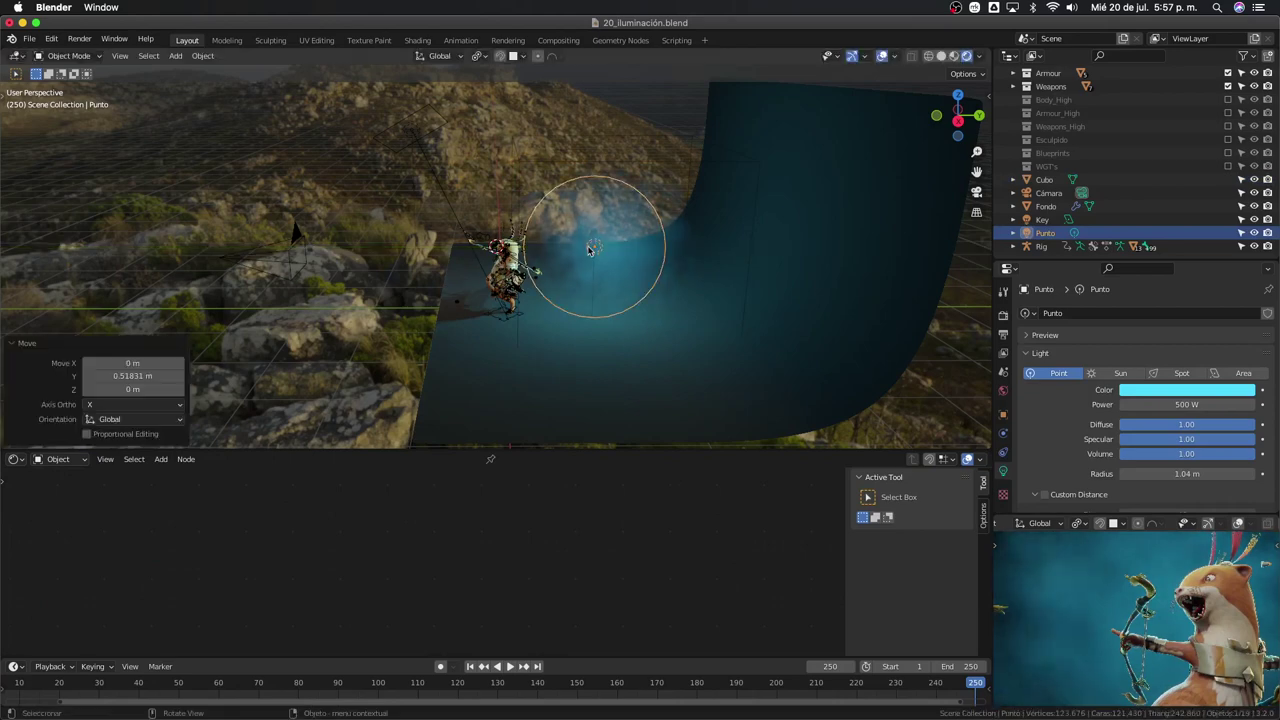
Move the cube and light together to Y -0.377 m, then check the camera view
{"action": "left_click", "coordinate": [556, 166], "text": "shift"}
{"action": "key", "text": "g"}
{"action": "key", "text": "y"}
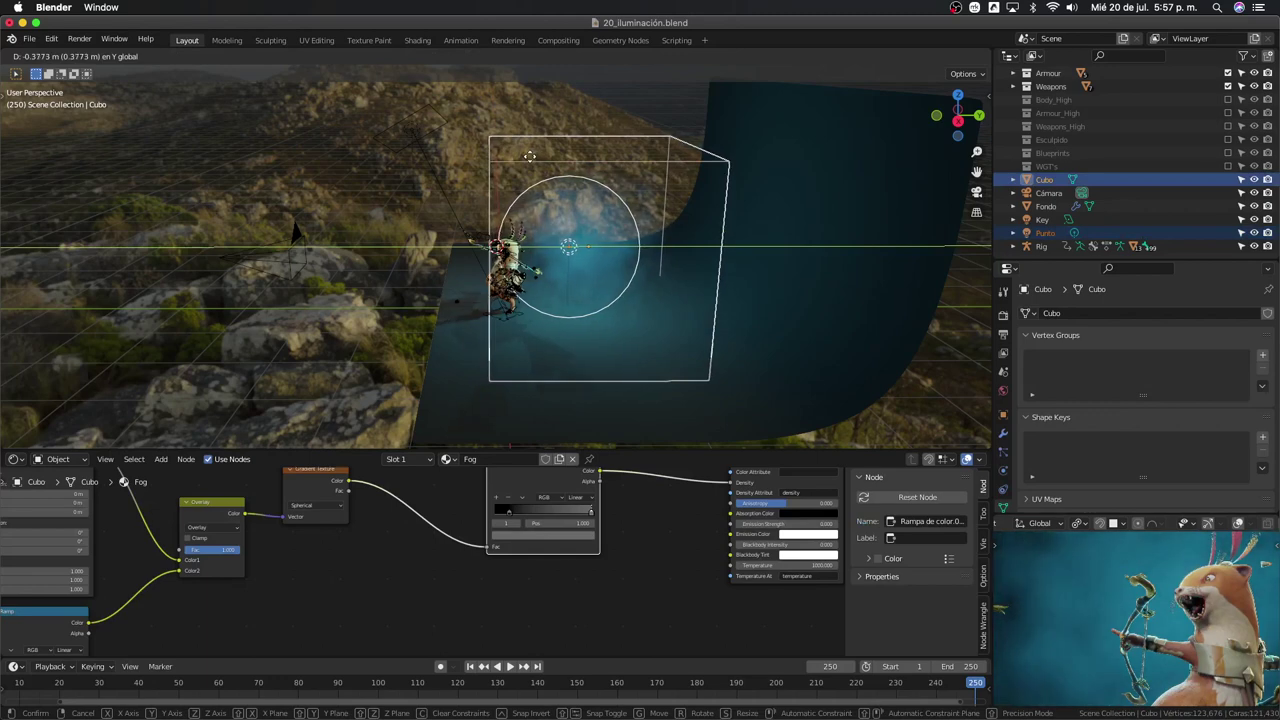
{"action": "left_click", "coordinate": [531, 162]}
{"action": "key", "text": "KP_0"}
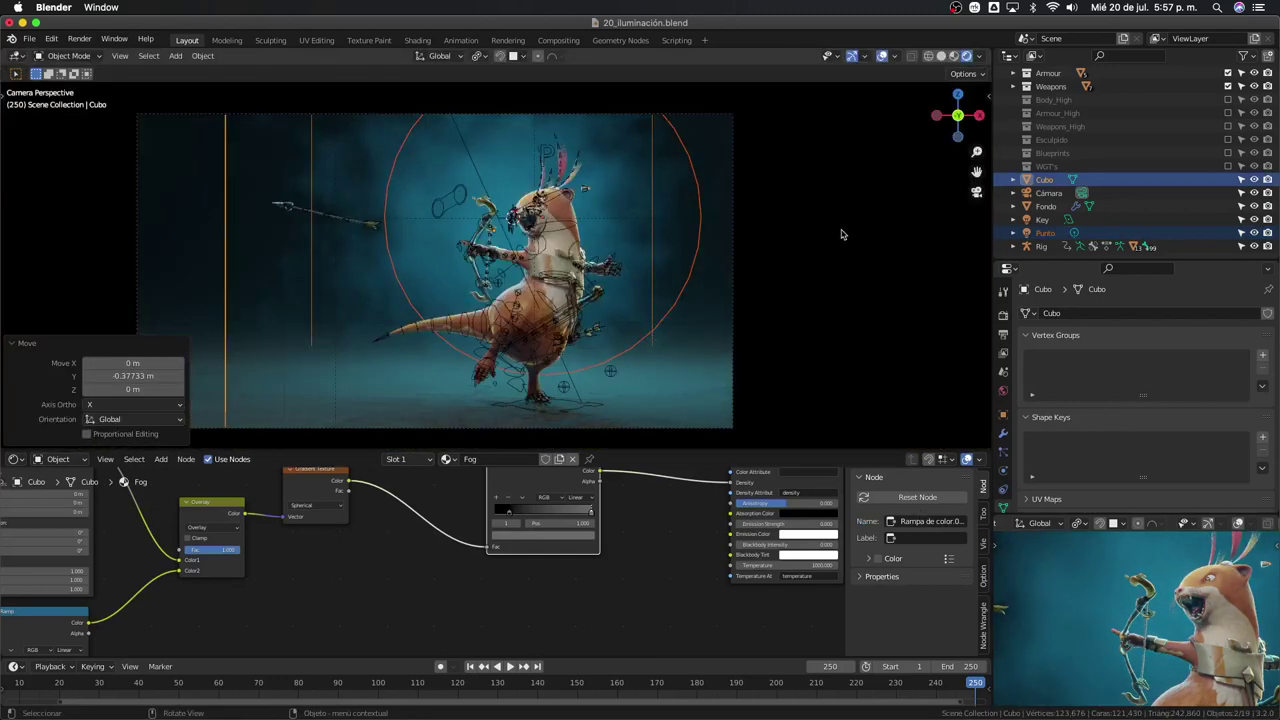
{"action": "left_click", "coordinate": [845, 236]}
Hide overlays and scale the fog cube to about 1.48
{"action": "key", "text": "shift+alt+z"}
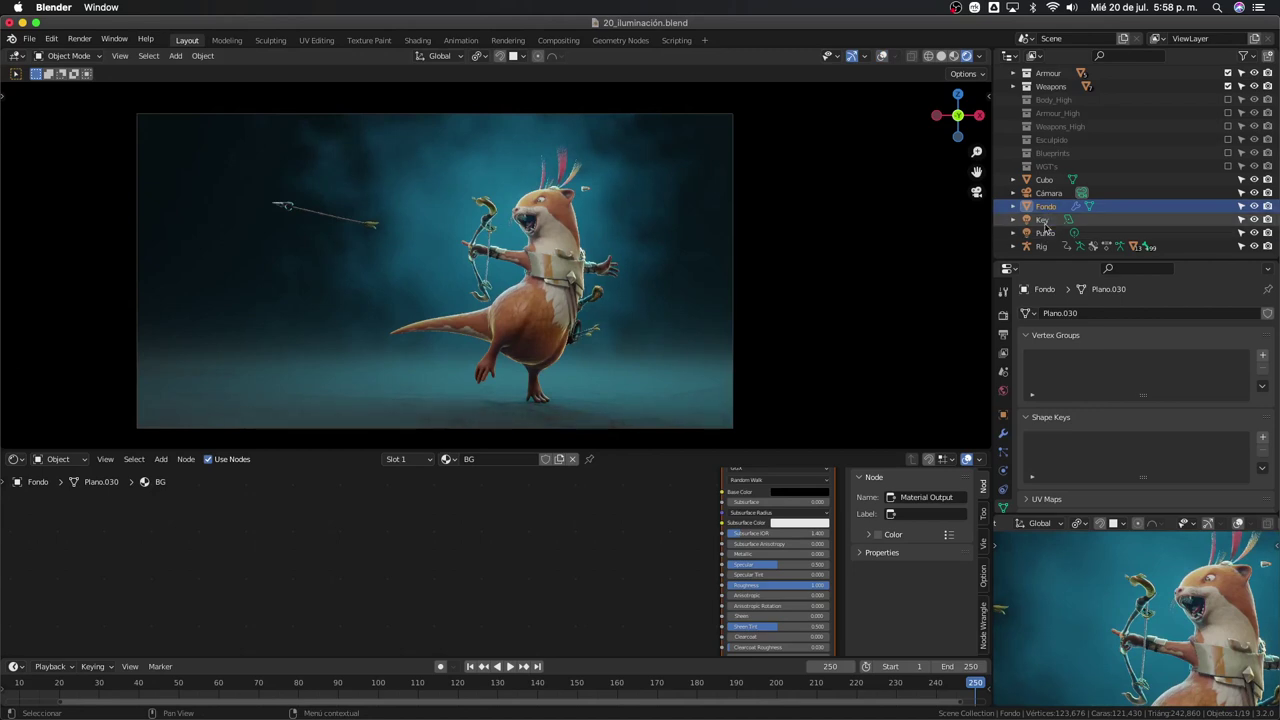
{"action": "left_click", "coordinate": [1045, 180]}
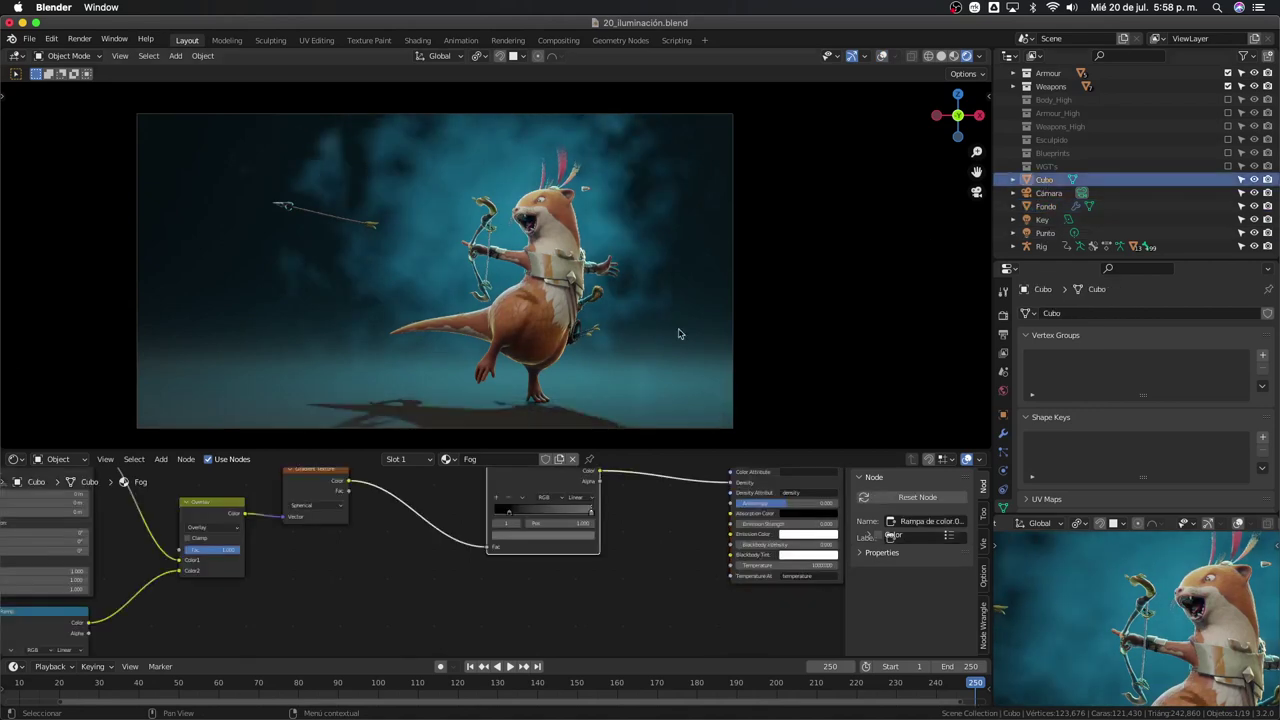
{"action": "key", "text": "s"}
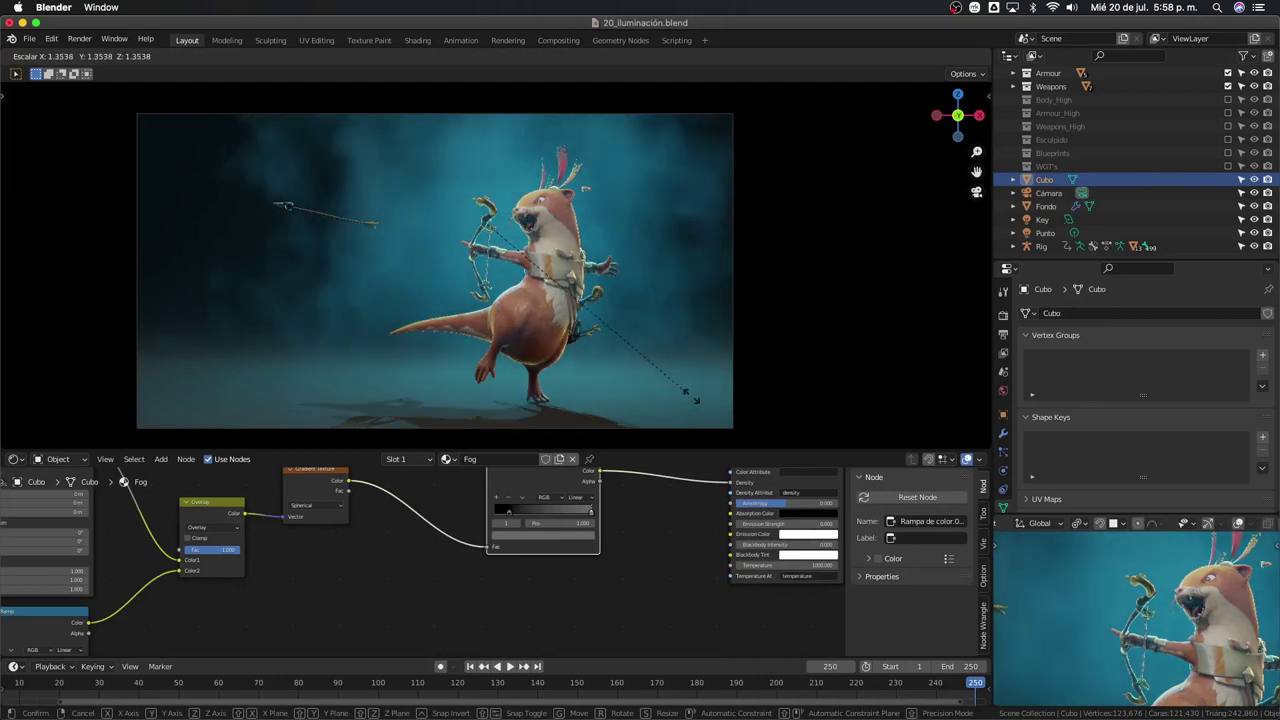
{"action": "left_click", "coordinate": [706, 403]}
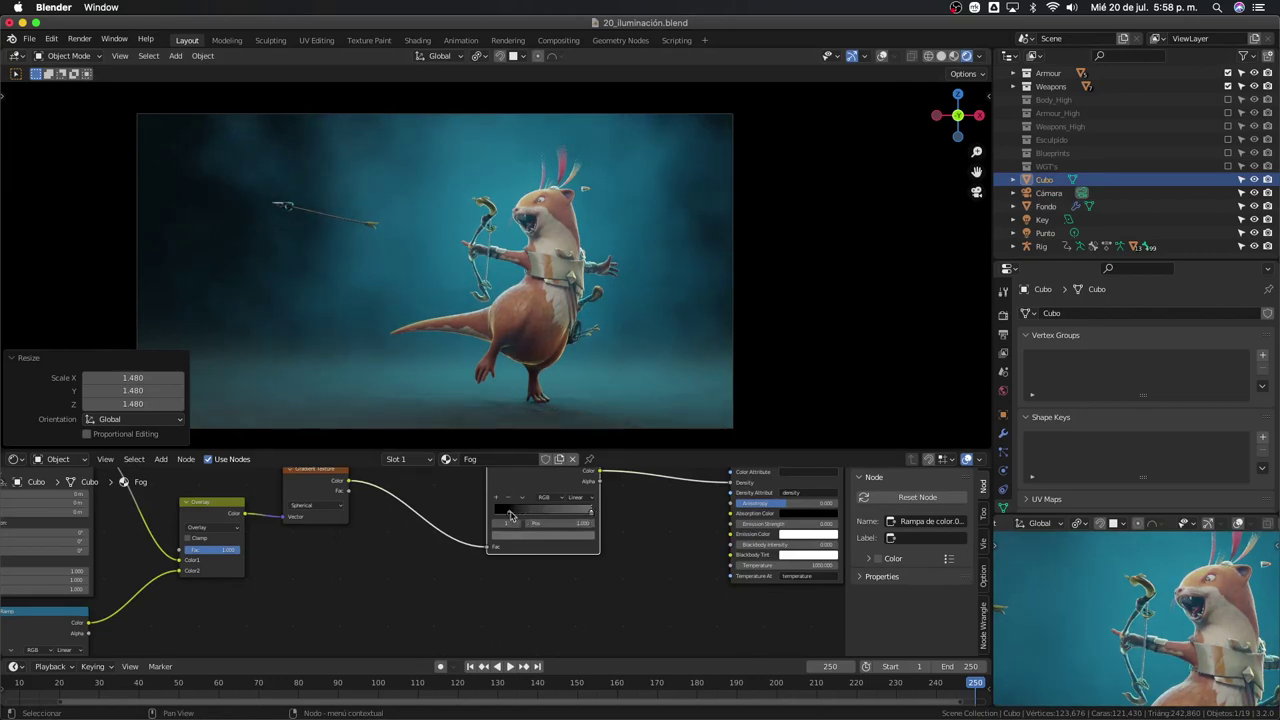
Slide the ColorRamp's dark stop right and lower its colour brightness
{"action": "left_click_drag", "start_coordinate": [509, 515], "coordinate": [527, 519]}
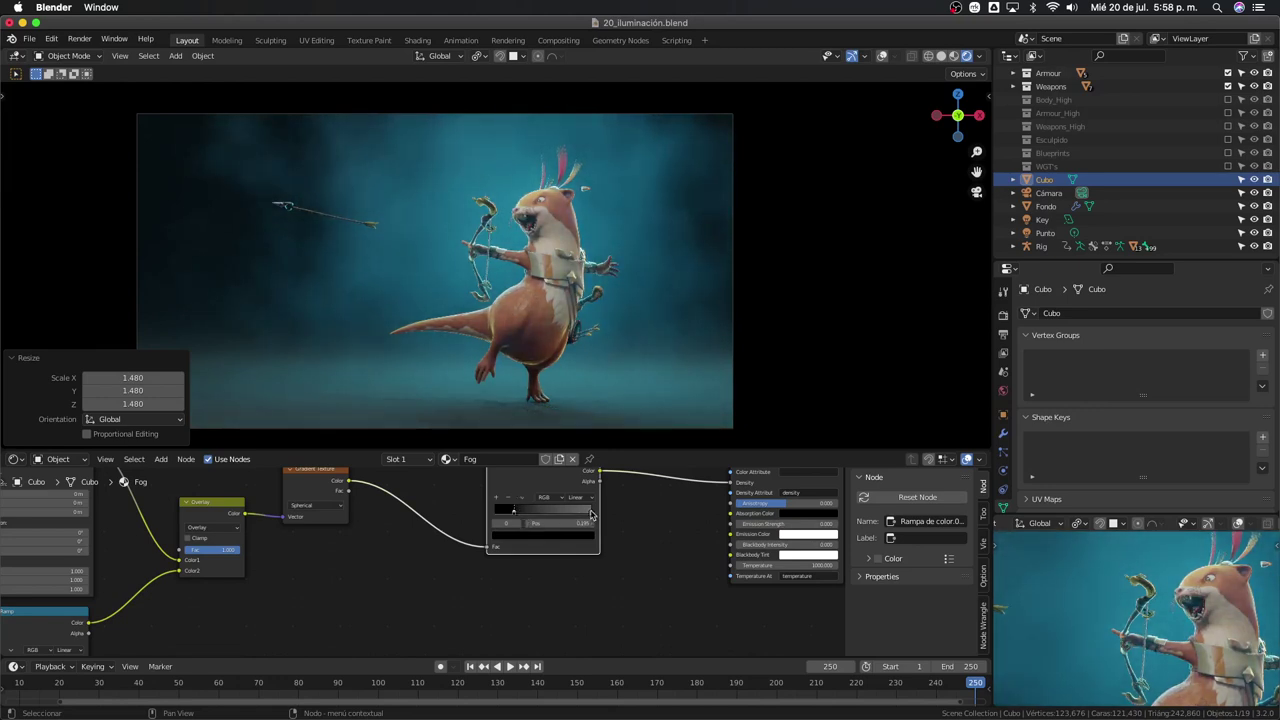
{"action": "left_click", "coordinate": [587, 538]}
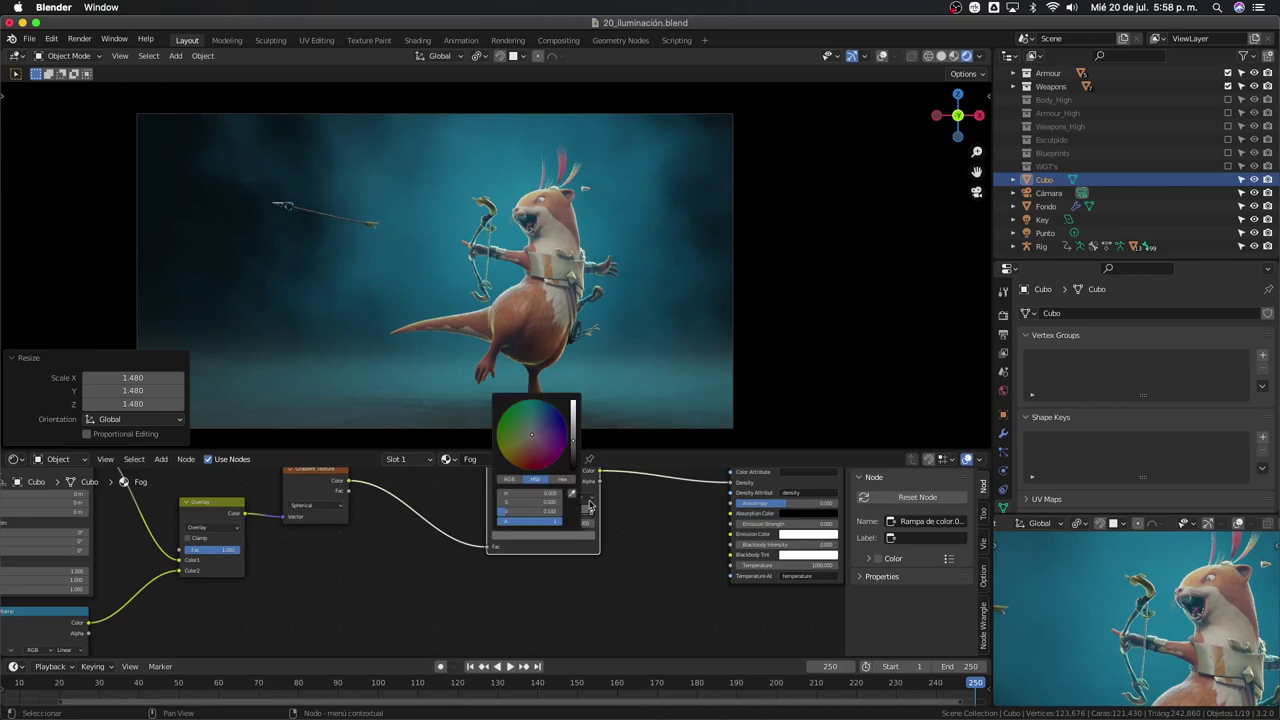
{"action": "left_click", "coordinate": [575, 444]}
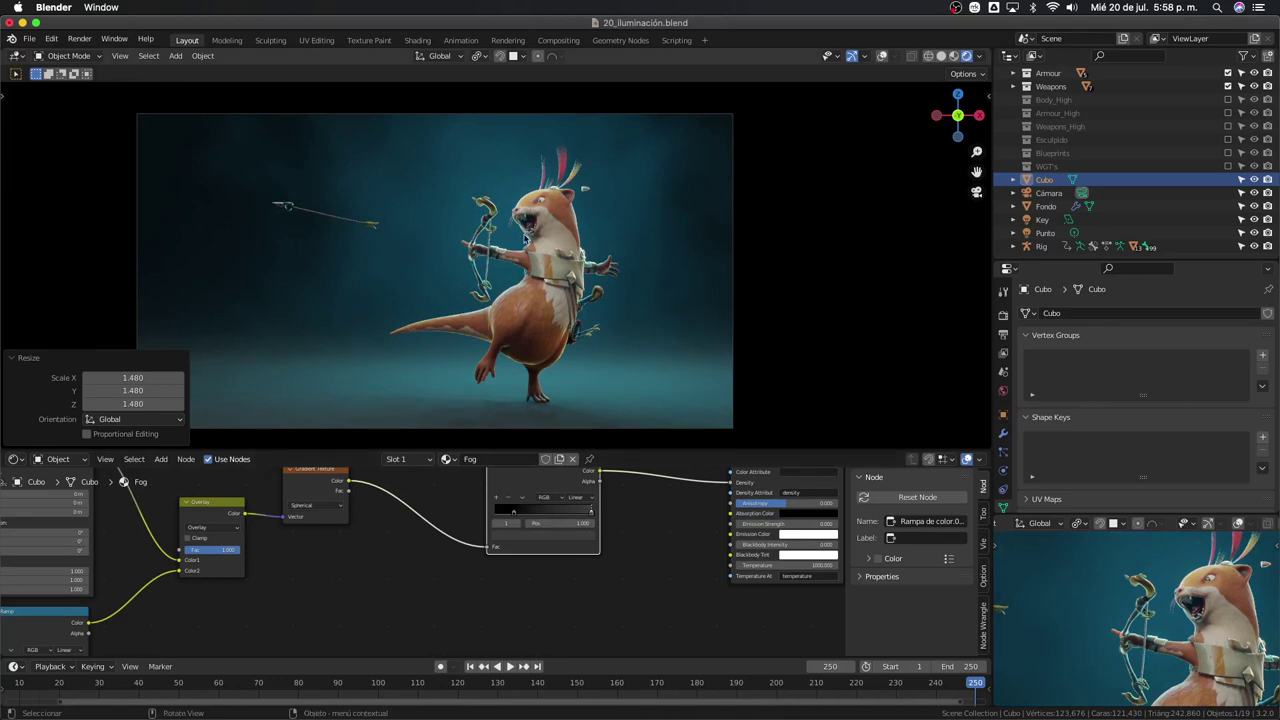
{"action": "key", "text": "KP_0"}
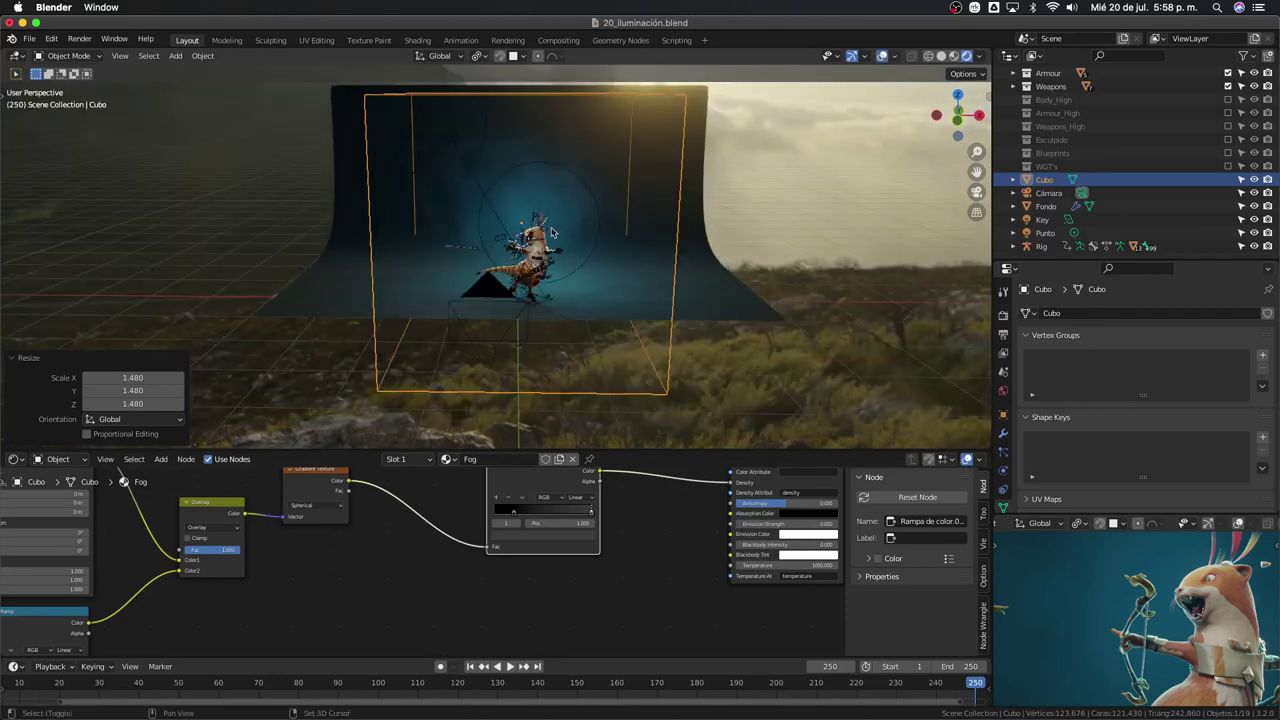
Duplicate the fog cube and give the copy its own material named Fog_2
{"action": "key", "text": "shift+d"}
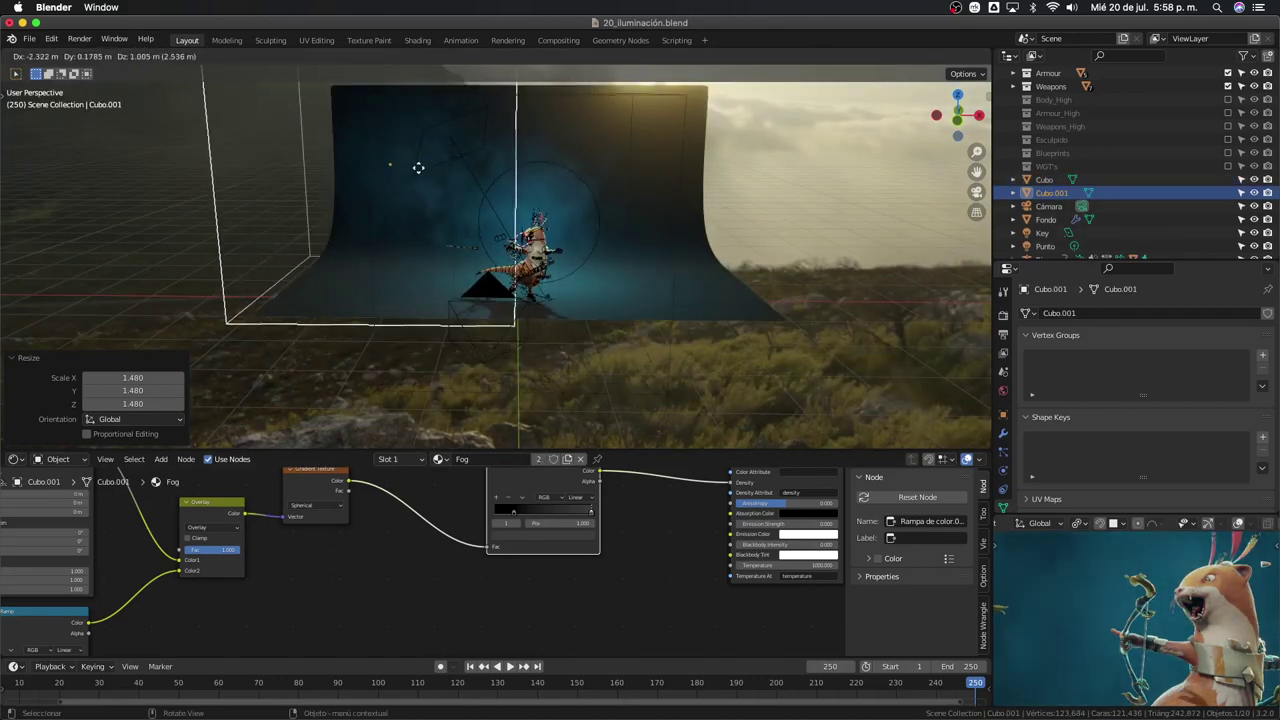
{"action": "left_click", "coordinate": [458, 220]}
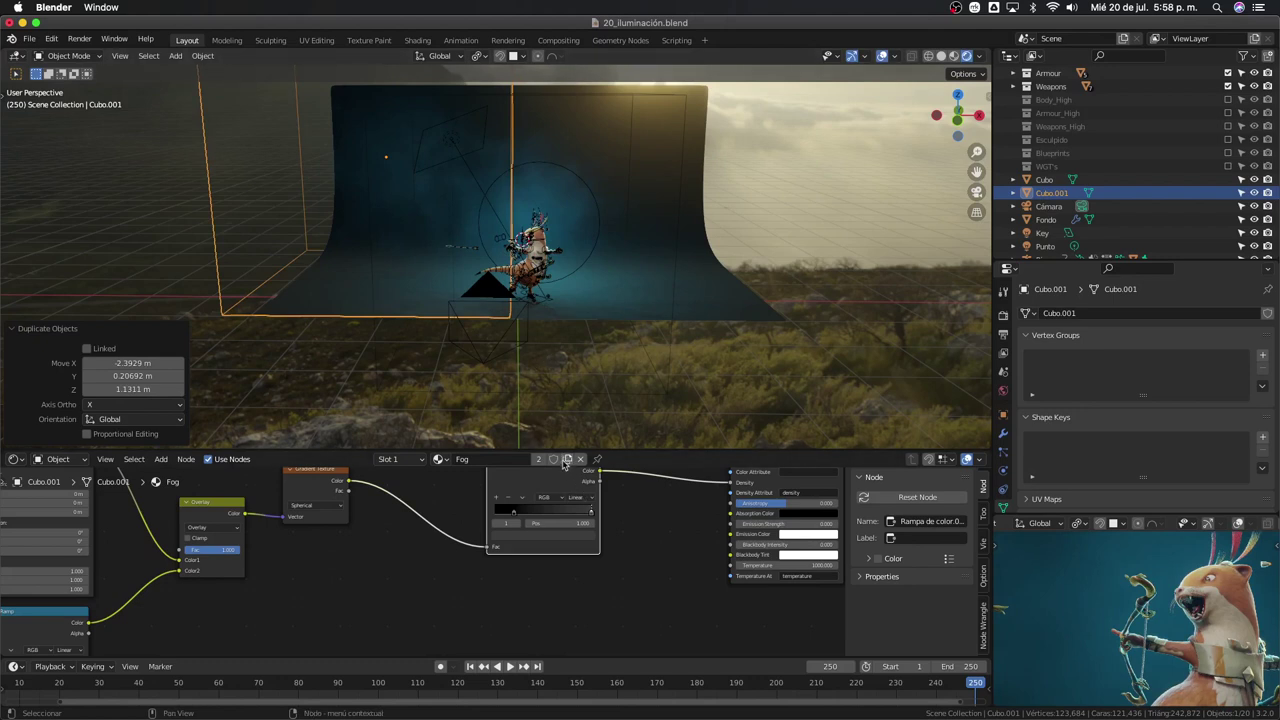
{"action": "left_click", "coordinate": [566, 460]}
{"action": "double_click", "coordinate": [478, 459]}
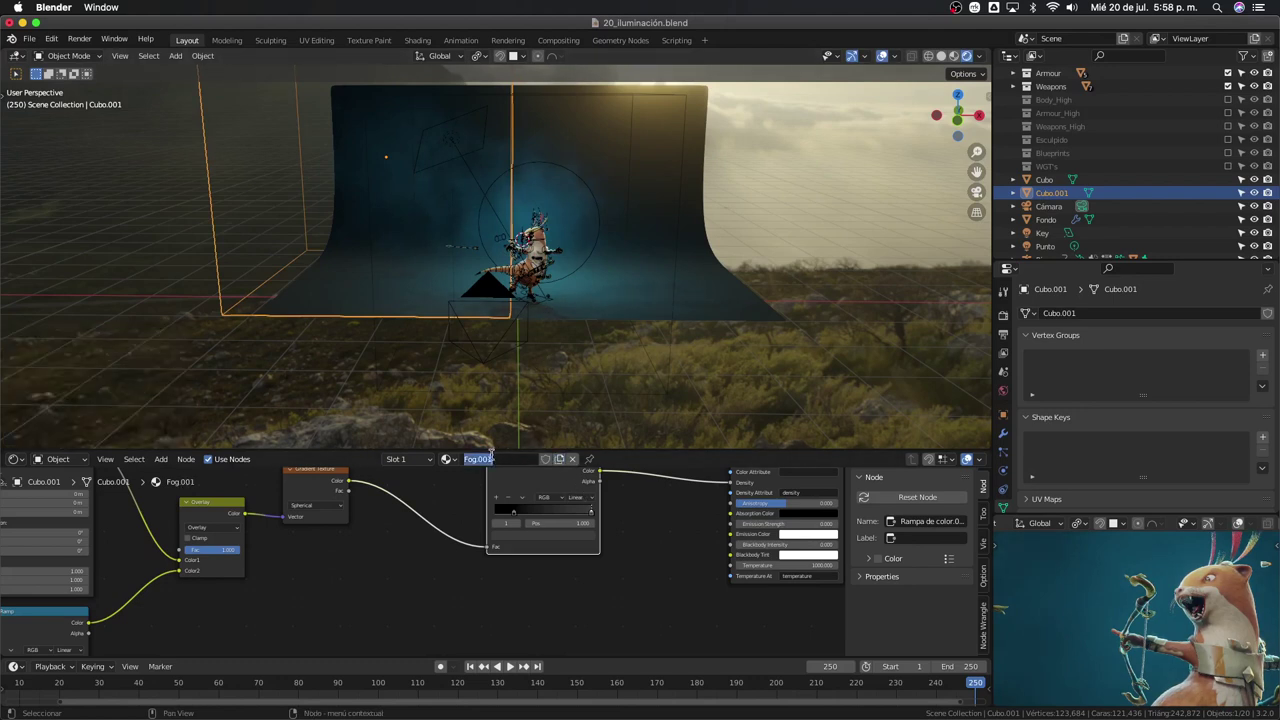
{"action": "left_click_drag", "start_coordinate": [477, 459], "coordinate": [499, 462]}
{"action": "key", "text": "BackSpace"}
{"action": "key", "text": "Return"}
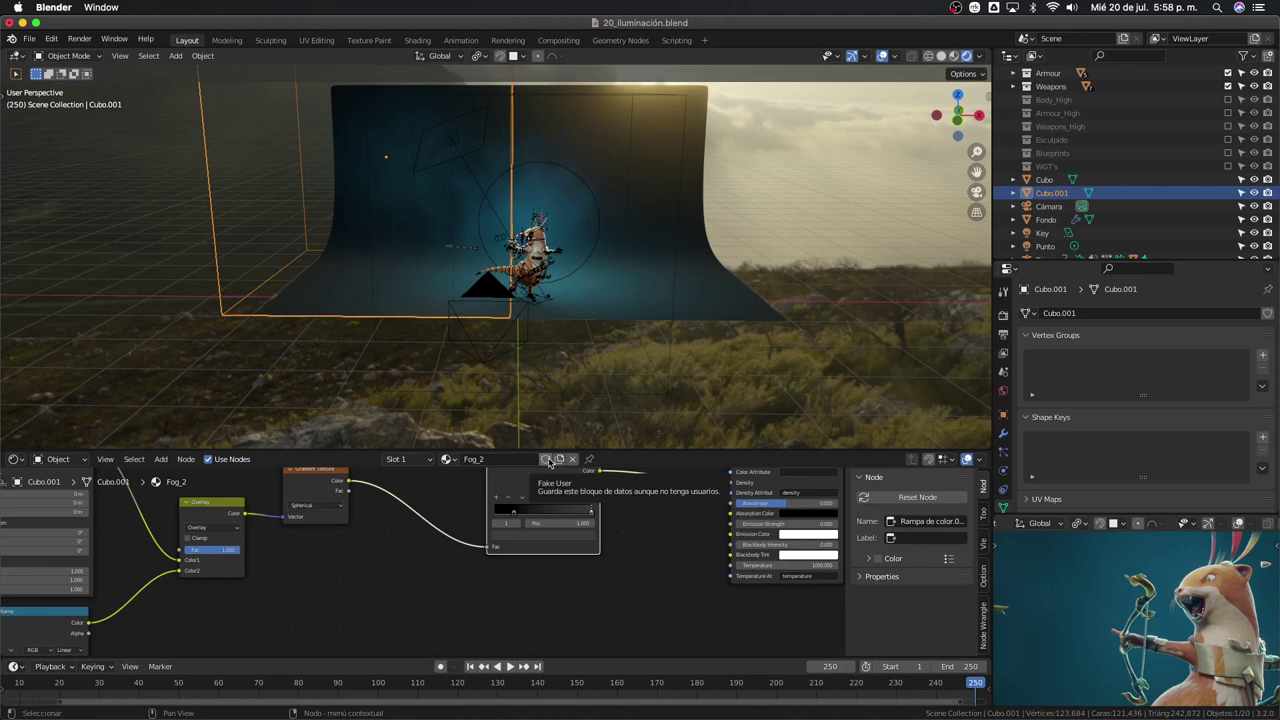
Shift the second fog cube sideways to 0.597 m along X within the camera shot
{"action": "left_click", "coordinate": [586, 538]}
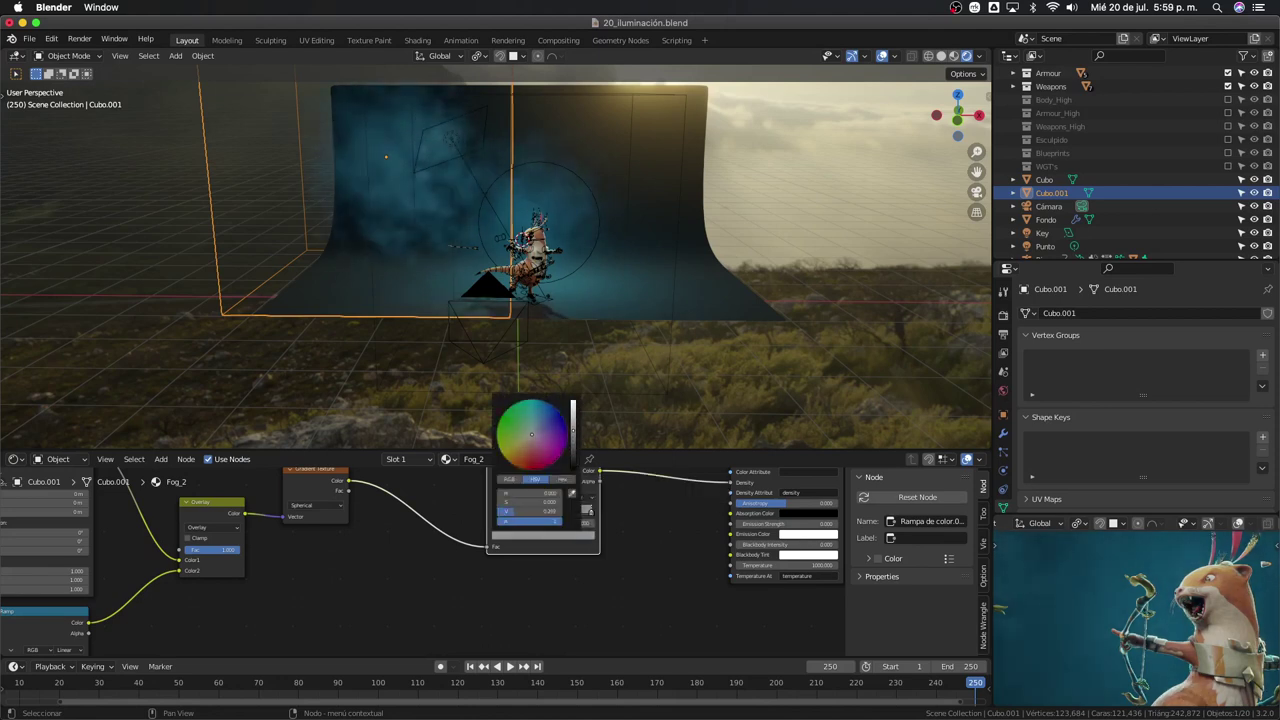
{"action": "key", "text": "KP_0"}
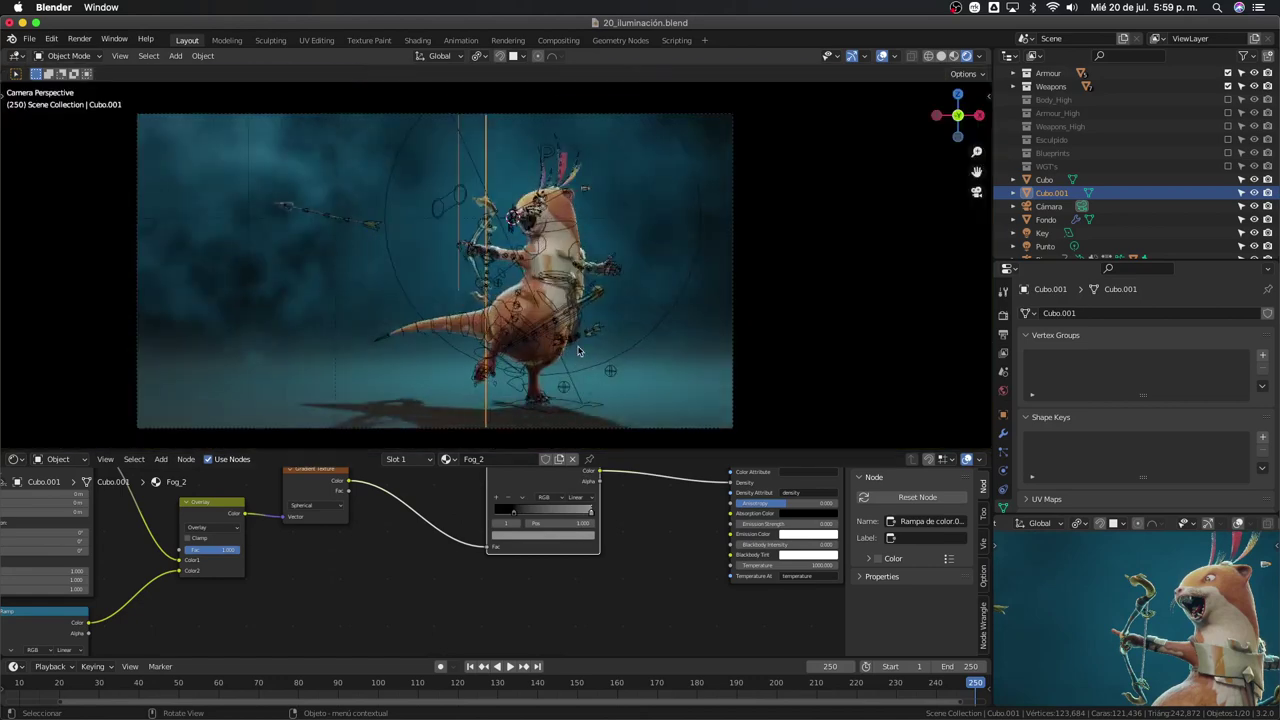
{"action": "left_click", "coordinate": [645, 298]}
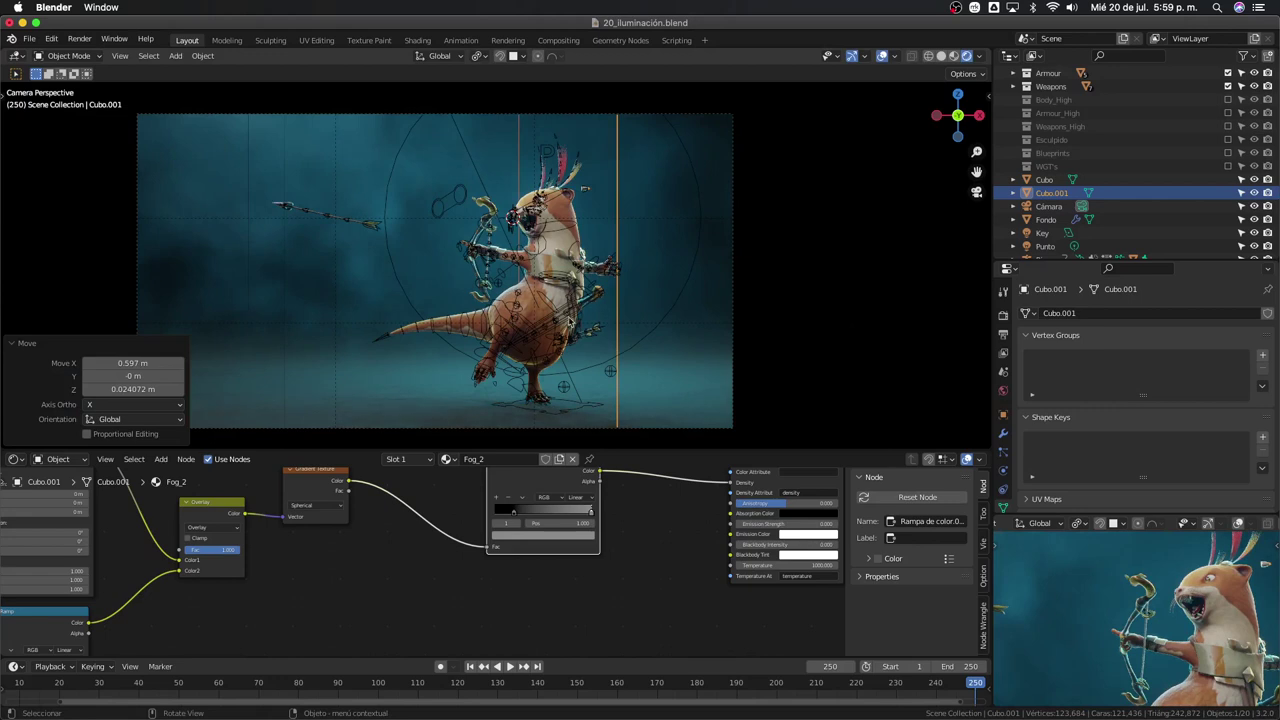
Rename Cubo to Fog_1 and Cubo.001 to Fog_2 in the Outliner
{"action": "double_click", "coordinate": [1045, 180]}
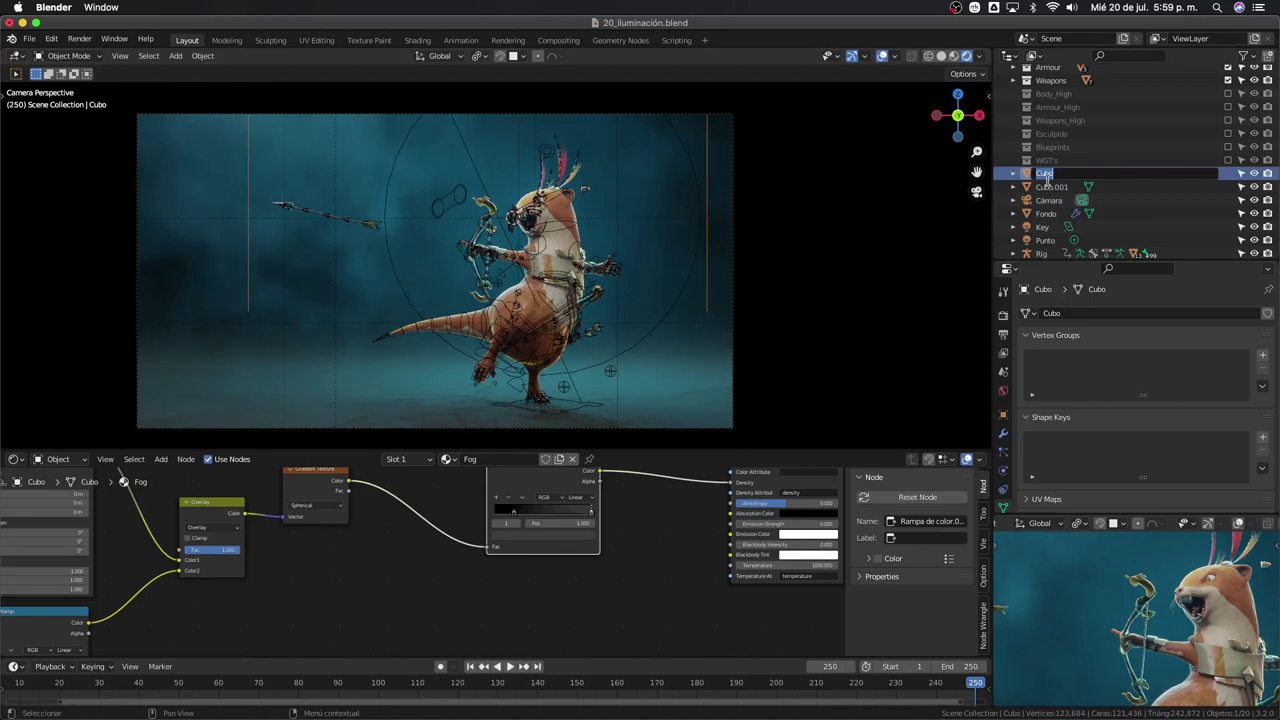
{"action": "type", "text": "Fog 1"}
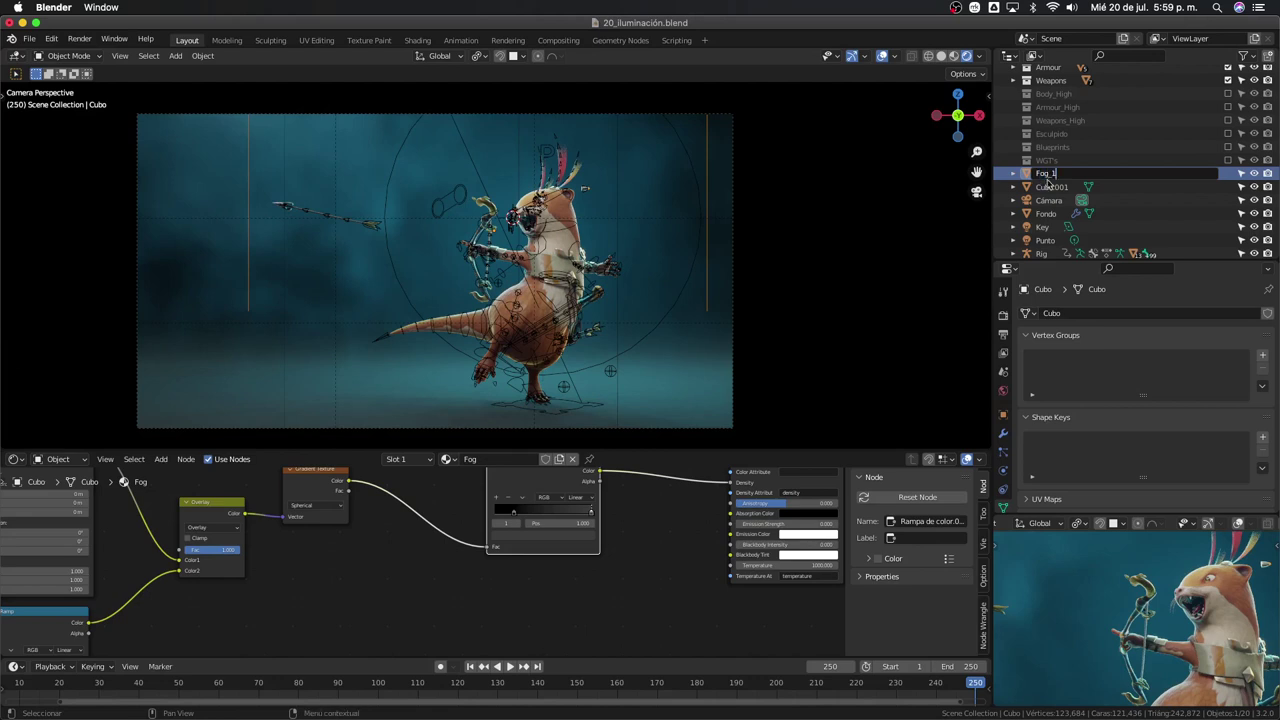
{"action": "key", "text": "Return"}
{"action": "left_click", "coordinate": [1049, 175]}
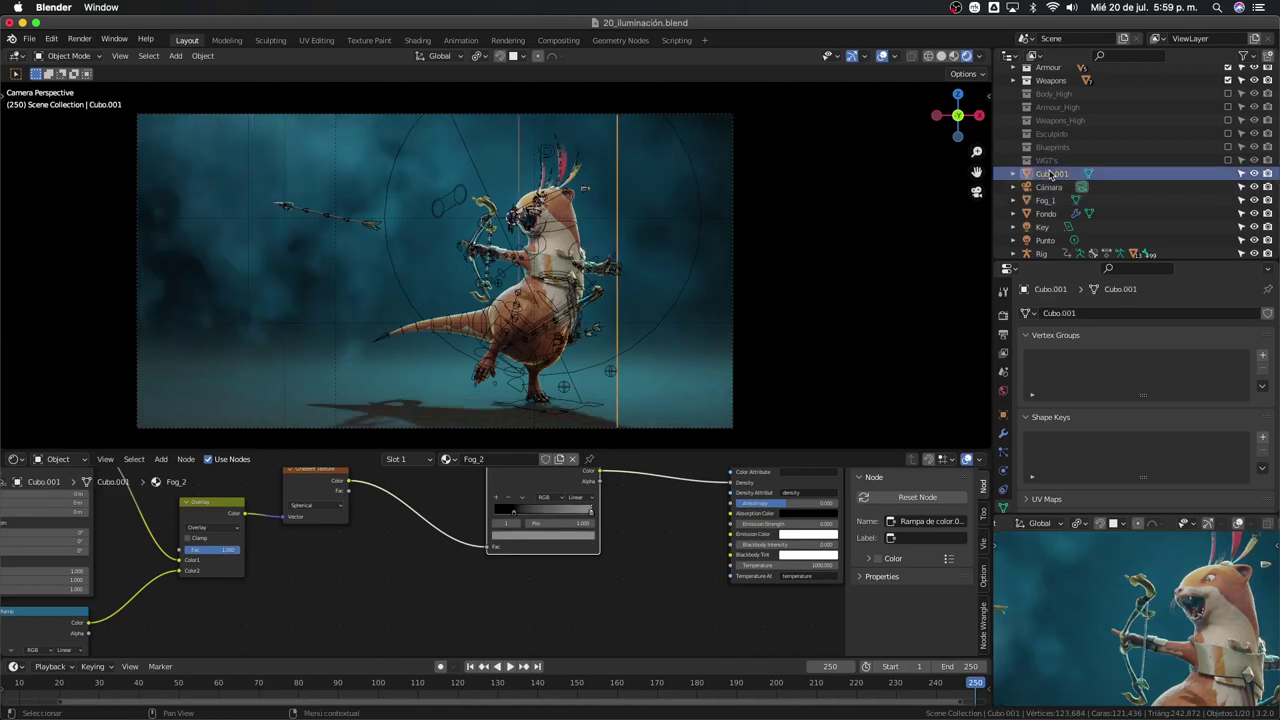
{"action": "double_click", "coordinate": [1052, 176]}
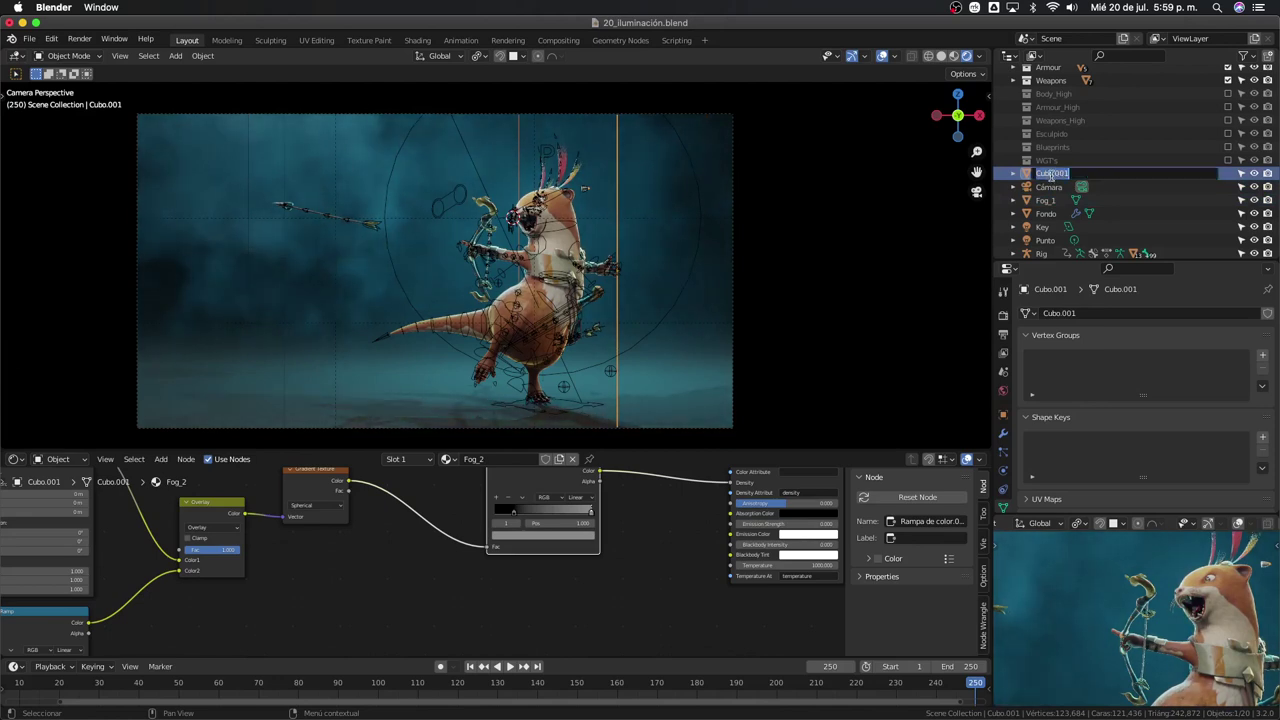
{"action": "type", "text": "Fog"}
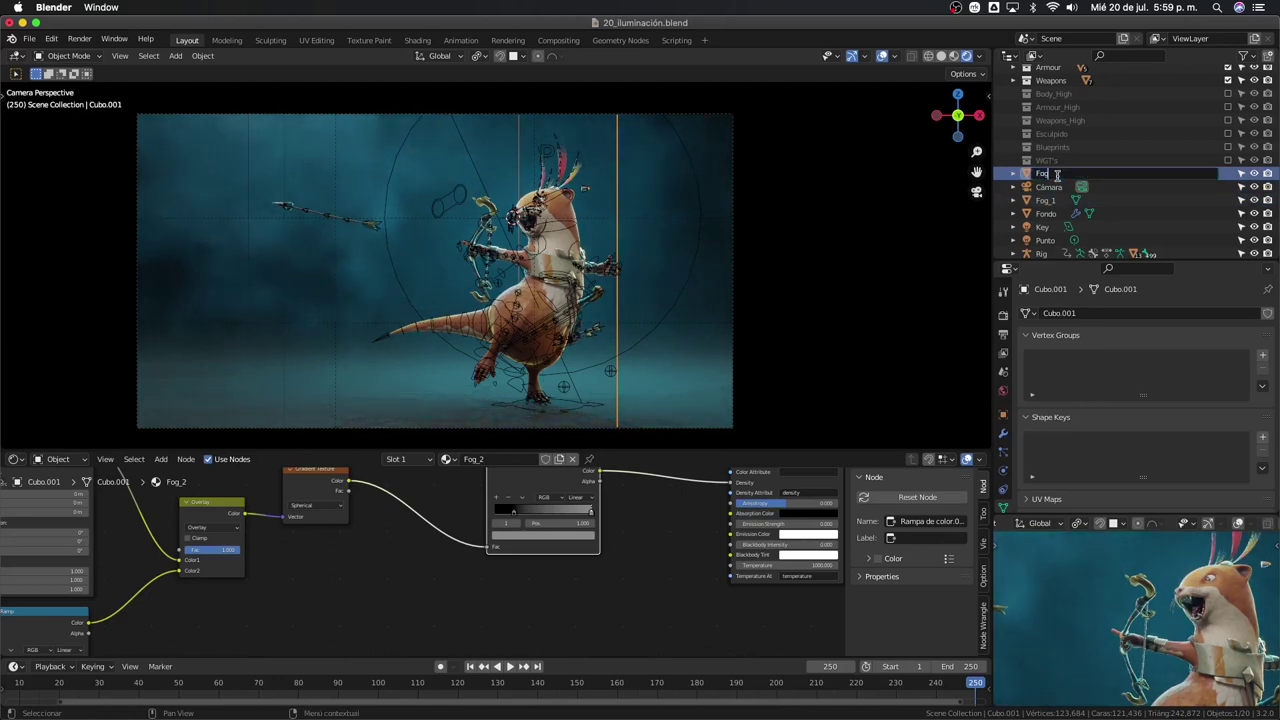
{"action": "type", "text": "_2"}
{"action": "key", "text": "Return"}
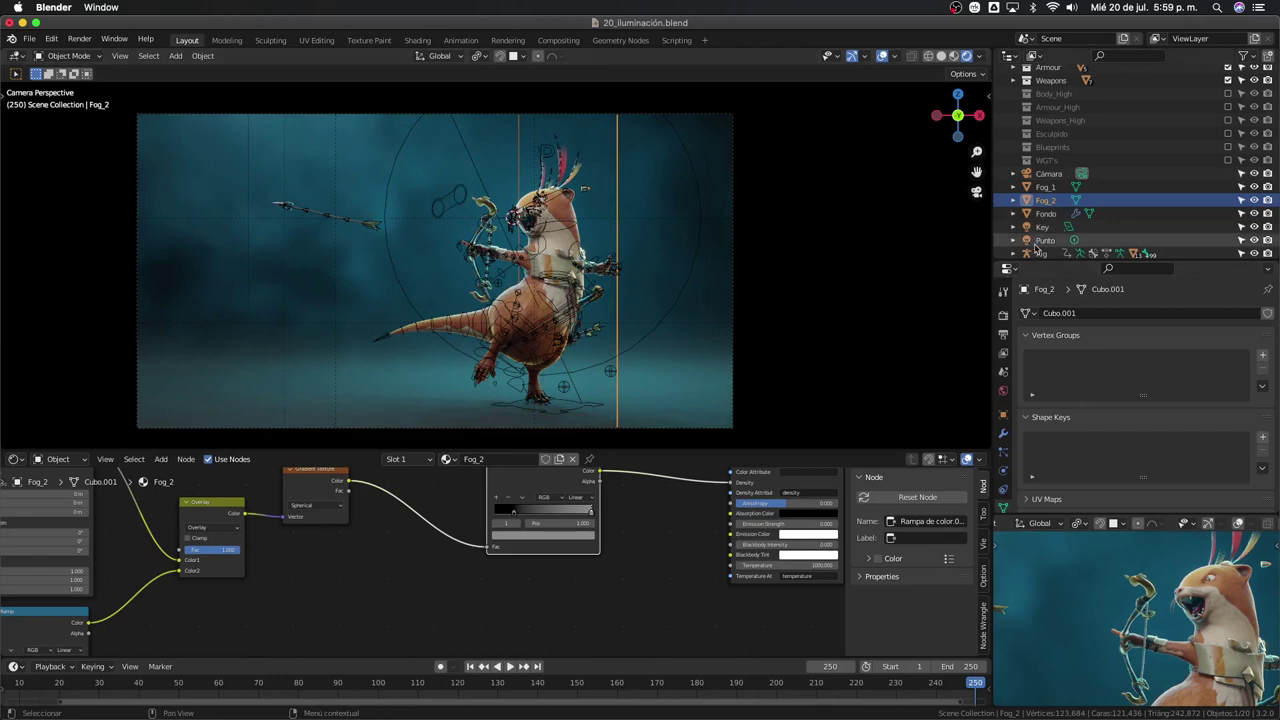
Duplicate the cyan Punto light and place the copy left of the character
{"action": "left_click", "coordinate": [1043, 241]}
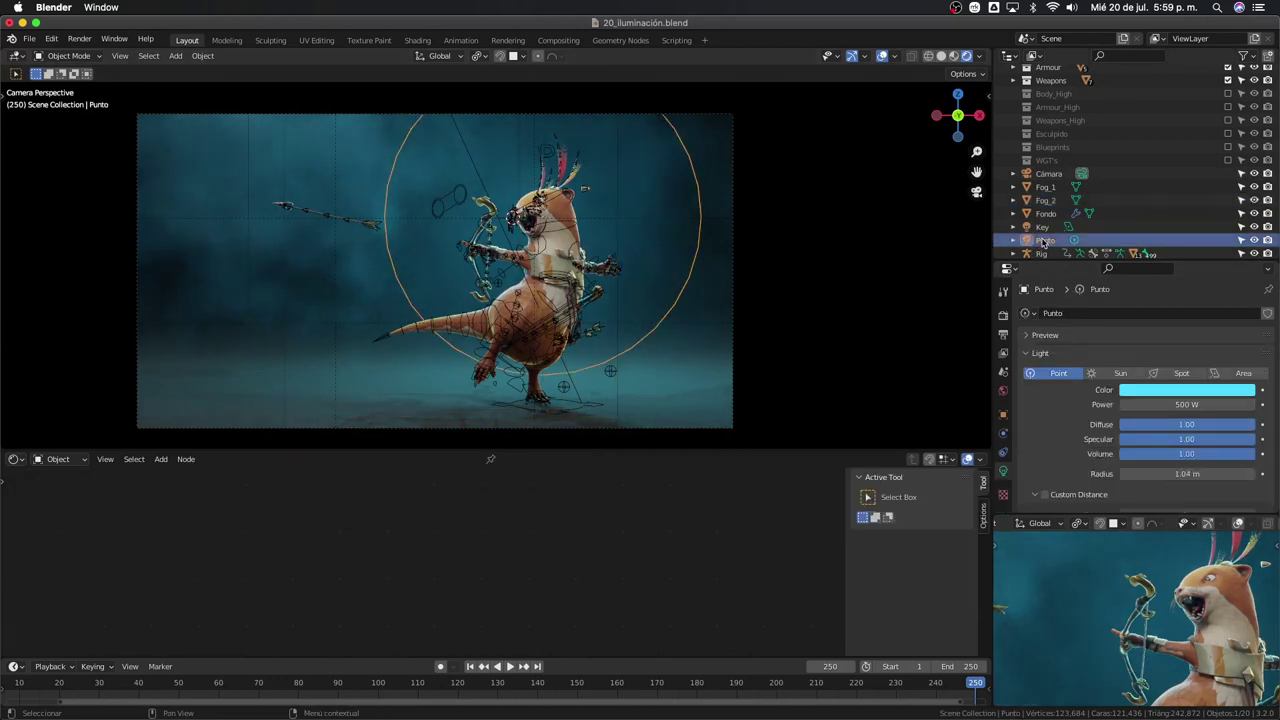
{"action": "key", "text": "shift+d"}
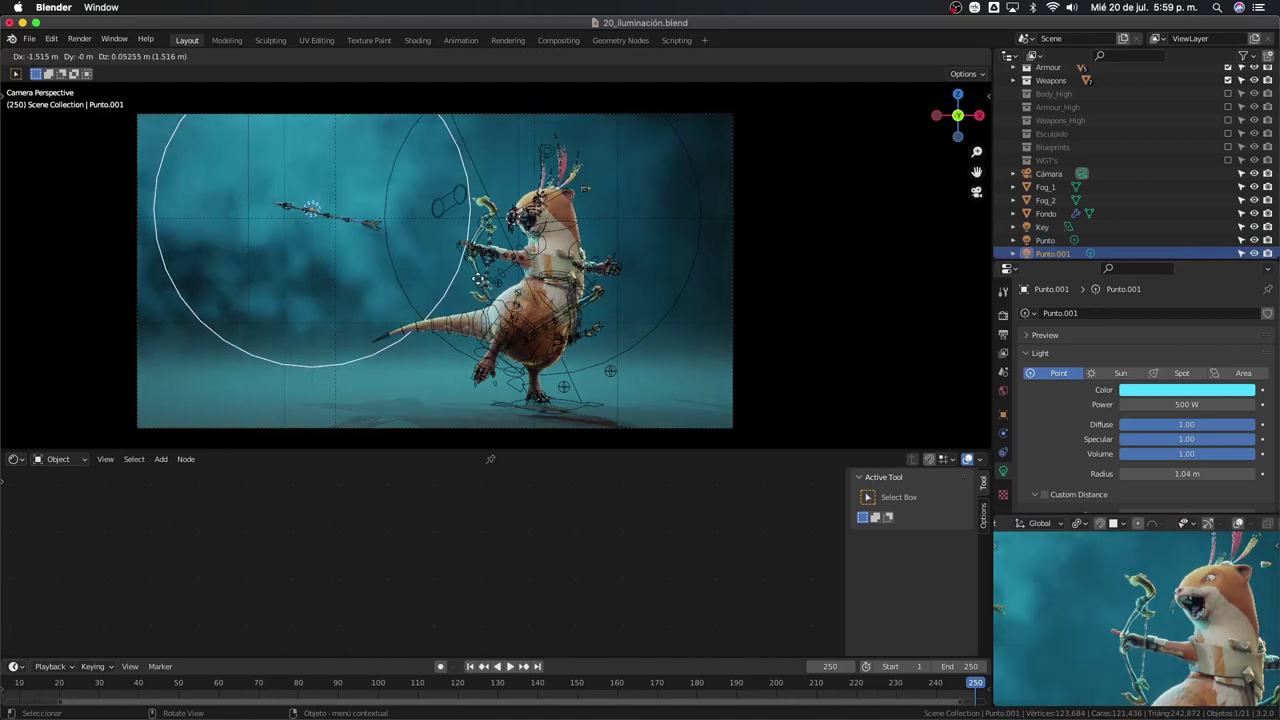
{"action": "left_click", "coordinate": [535, 300]}
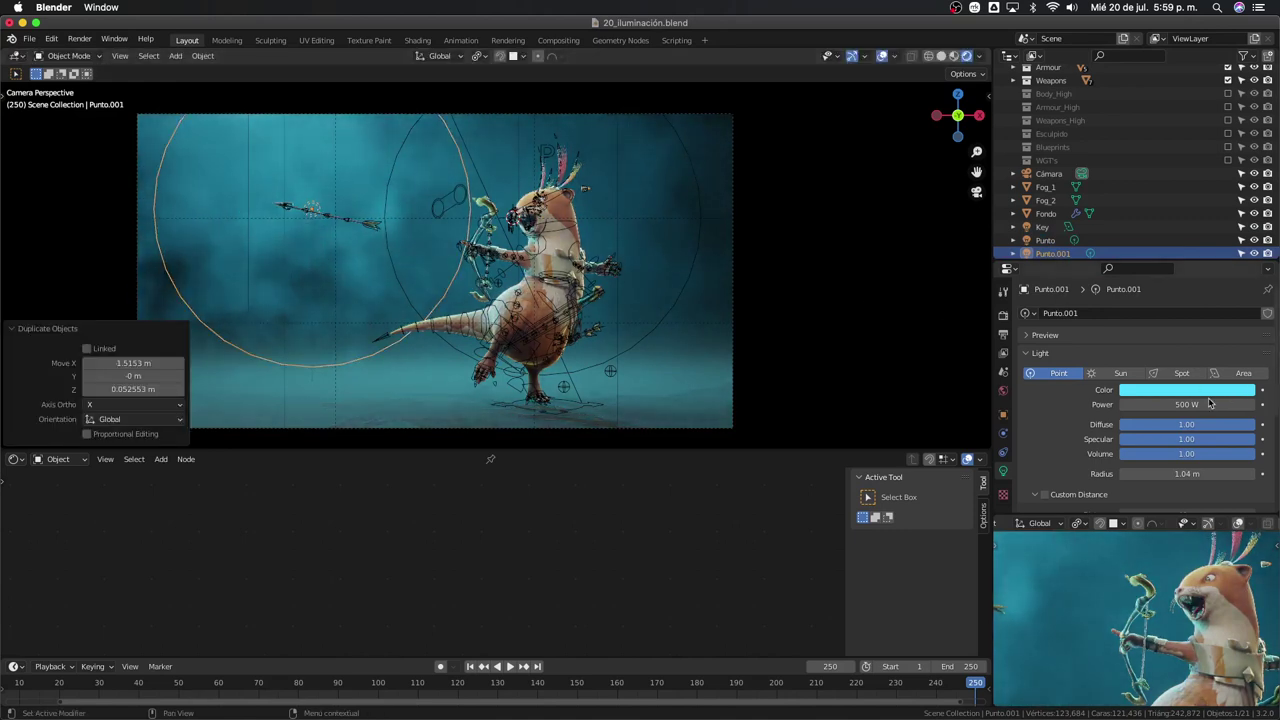
Lower the copied light's power to 250 W and hide the viewport overlays
{"action": "left_click", "coordinate": [1197, 403]}
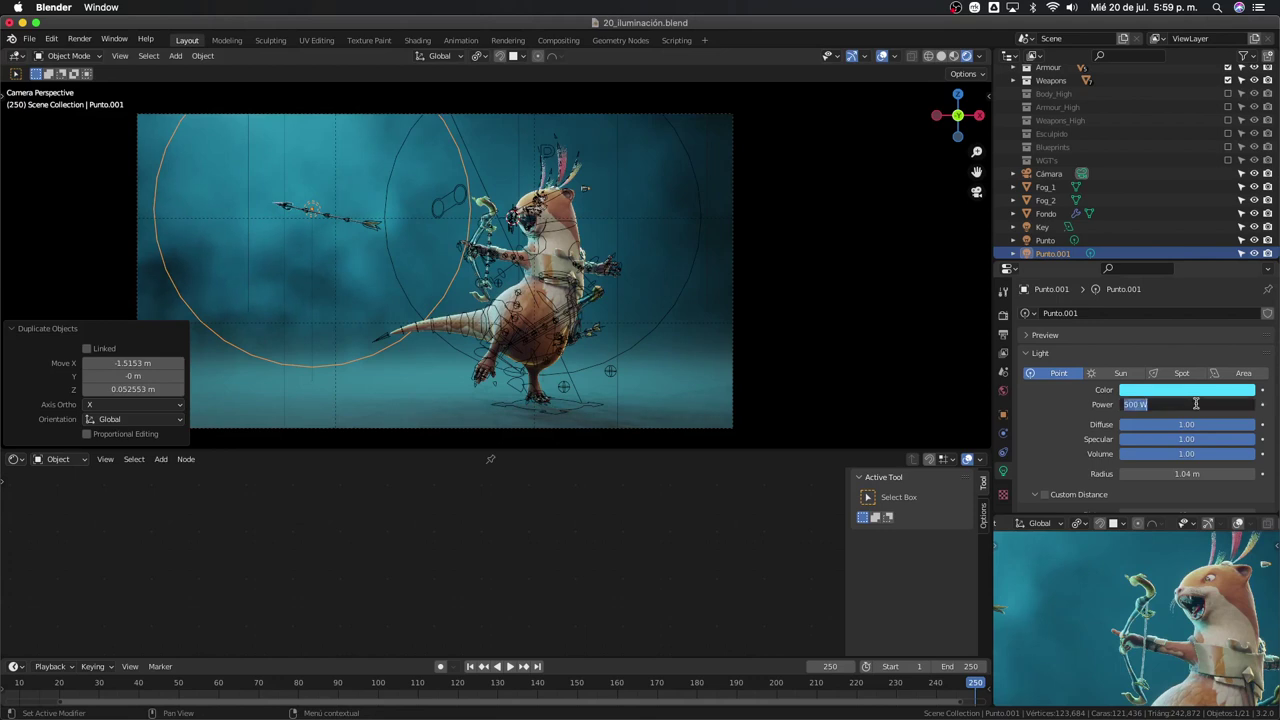
{"action": "type", "text": "250"}
{"action": "key", "text": "Return"}
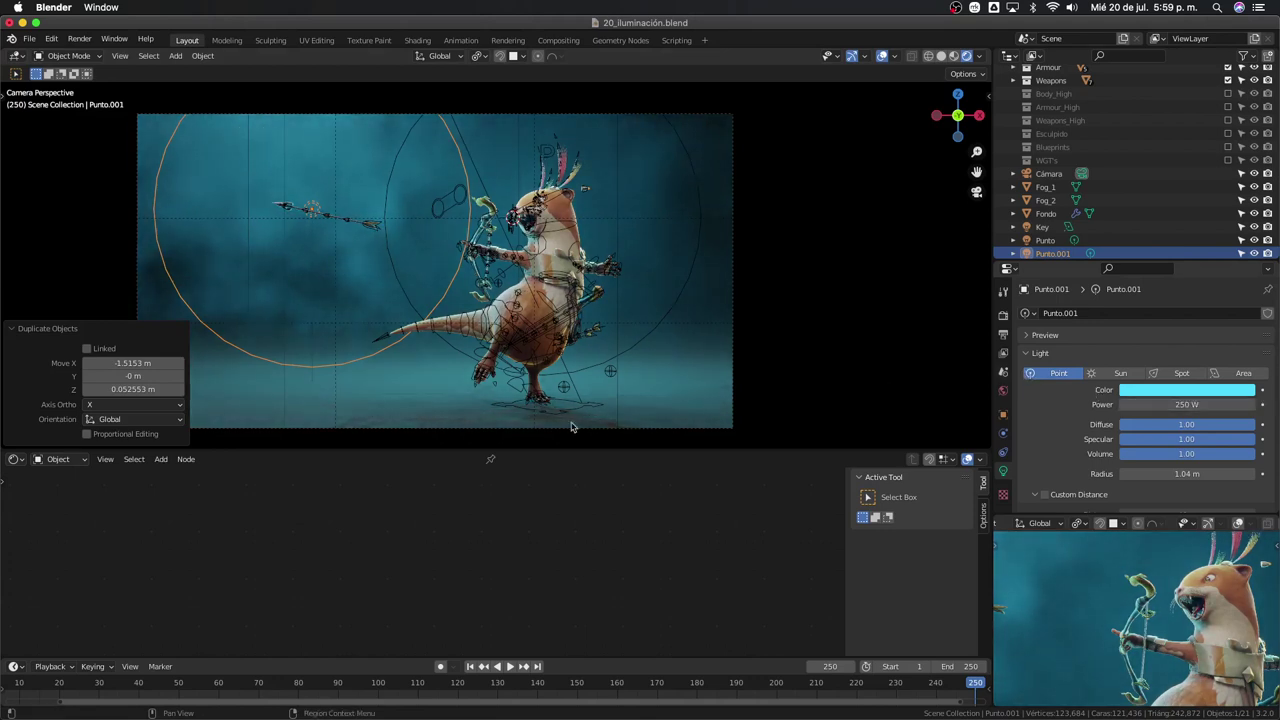
{"action": "key", "text": "shift+alt+z"}
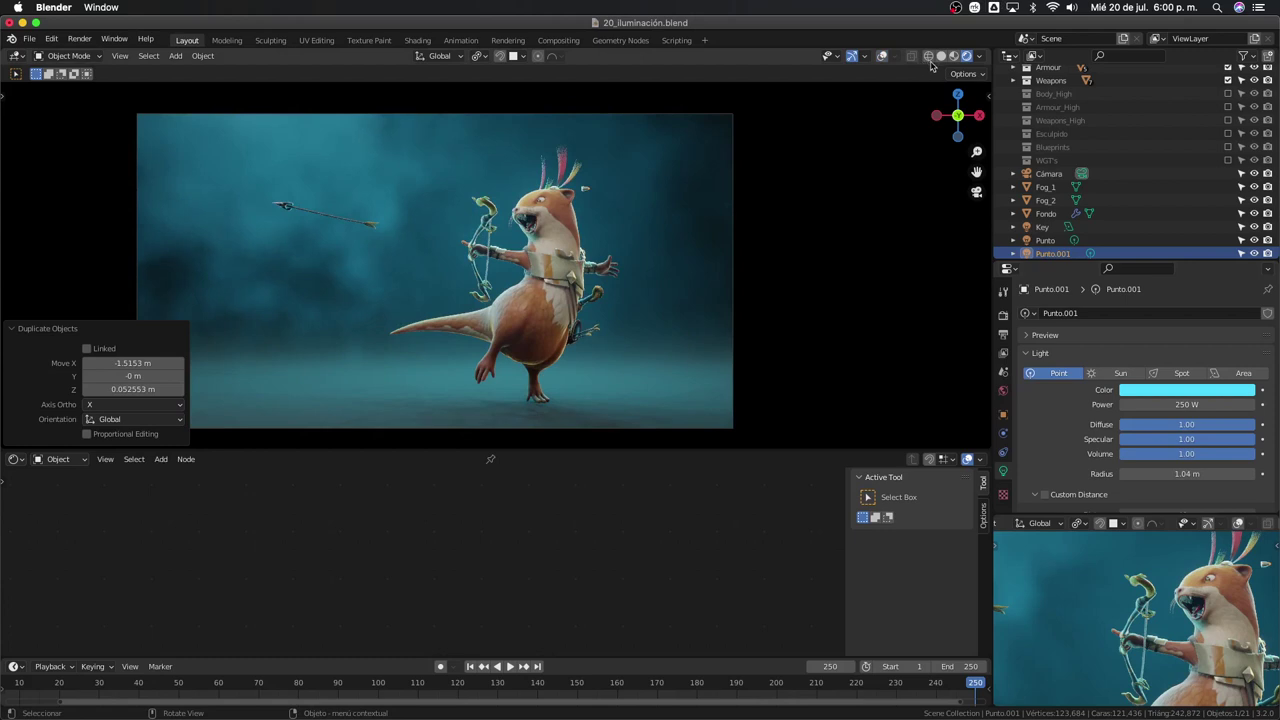
Switch to Solid shading and slightly darken the Fog_2 ColorRamp fog colour
{"action": "left_click", "coordinate": [940, 57]}
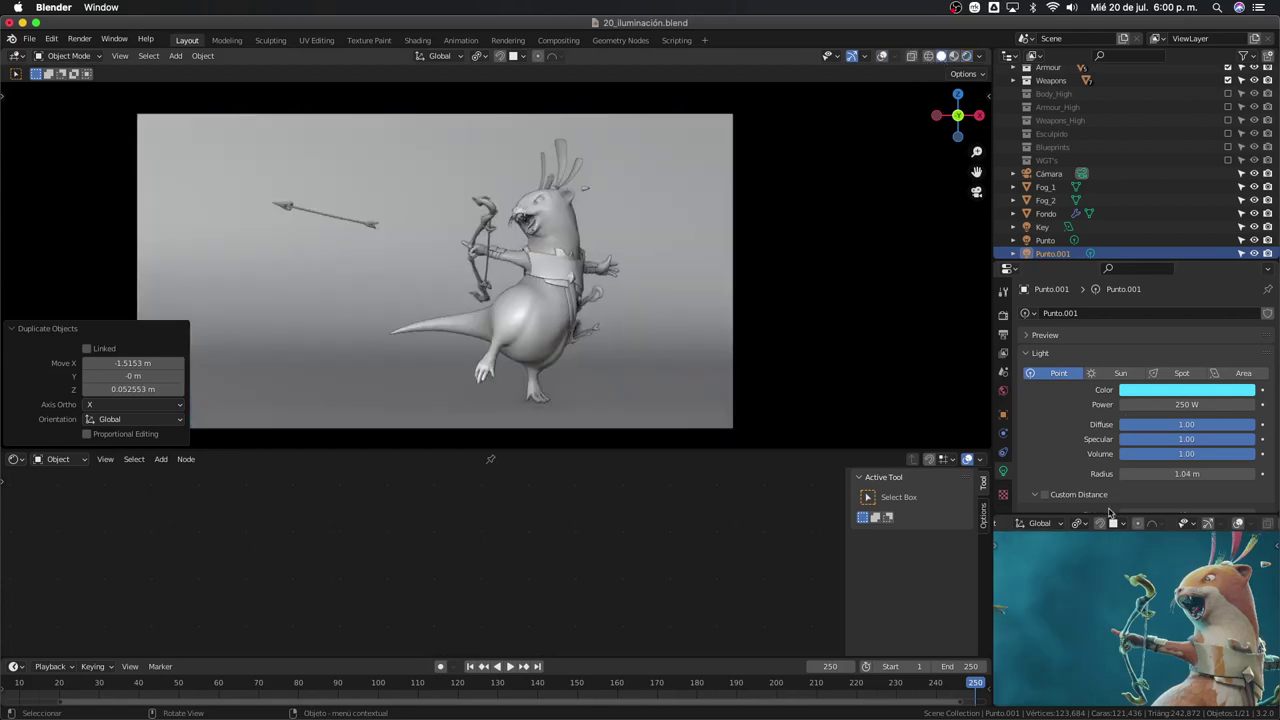
{"action": "left_click", "coordinate": [1098, 576]}
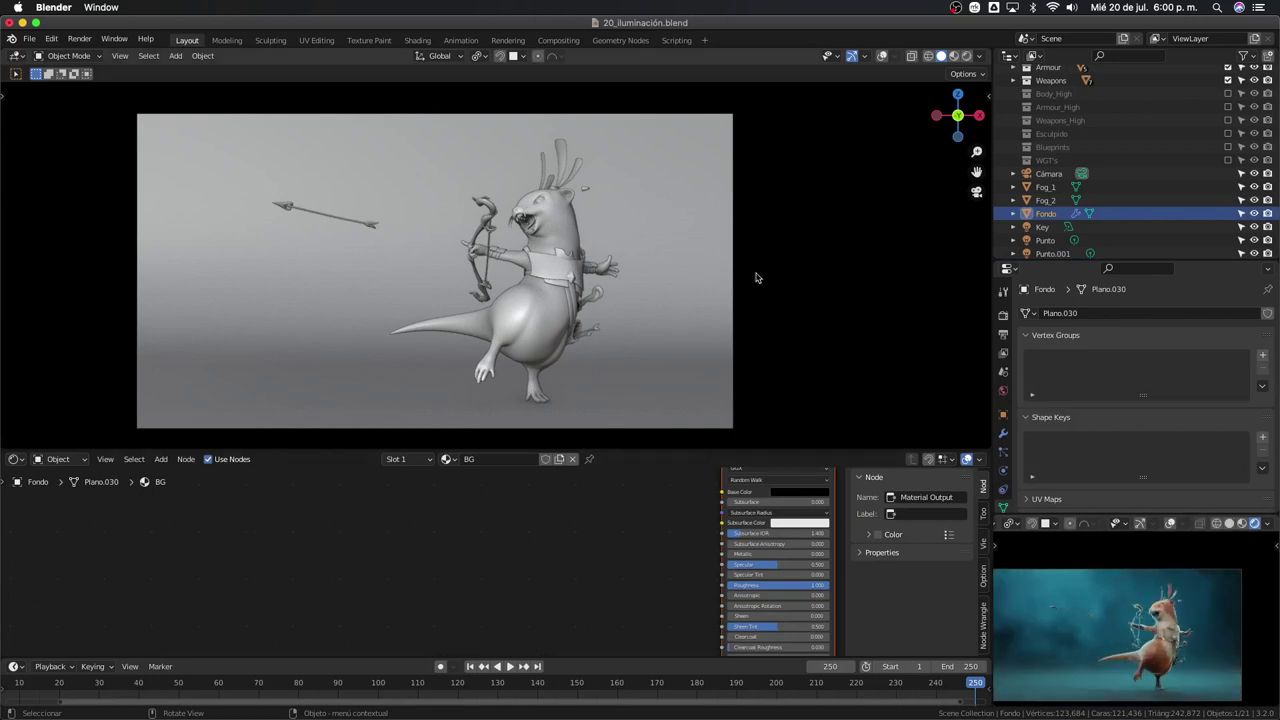
{"action": "left_click", "coordinate": [1040, 200]}
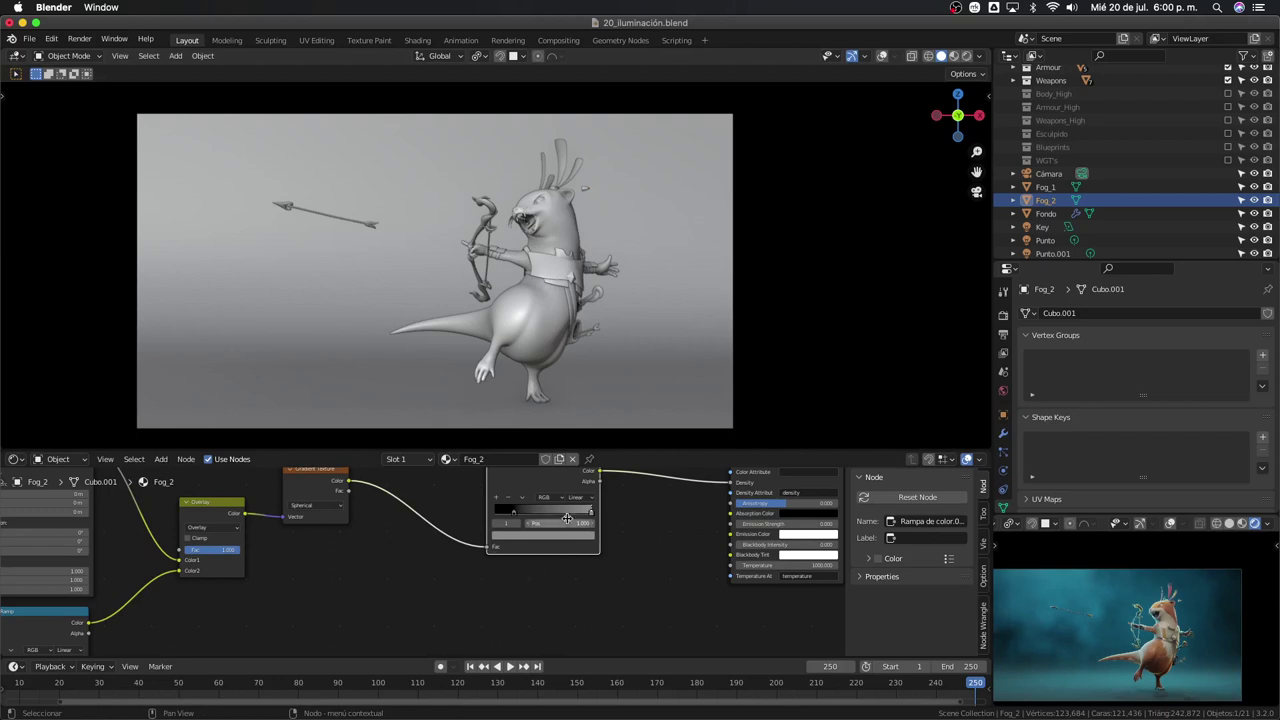
{"action": "left_click", "coordinate": [568, 537]}
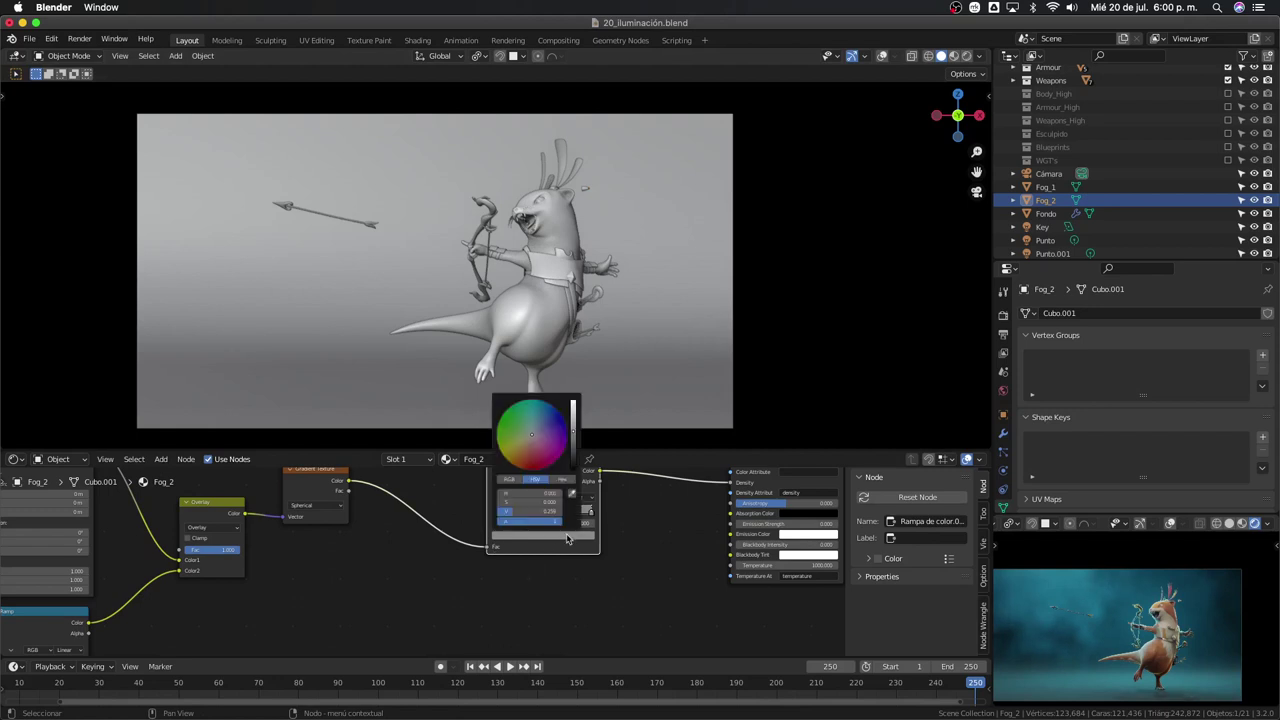
{"action": "left_click", "coordinate": [573, 447]}
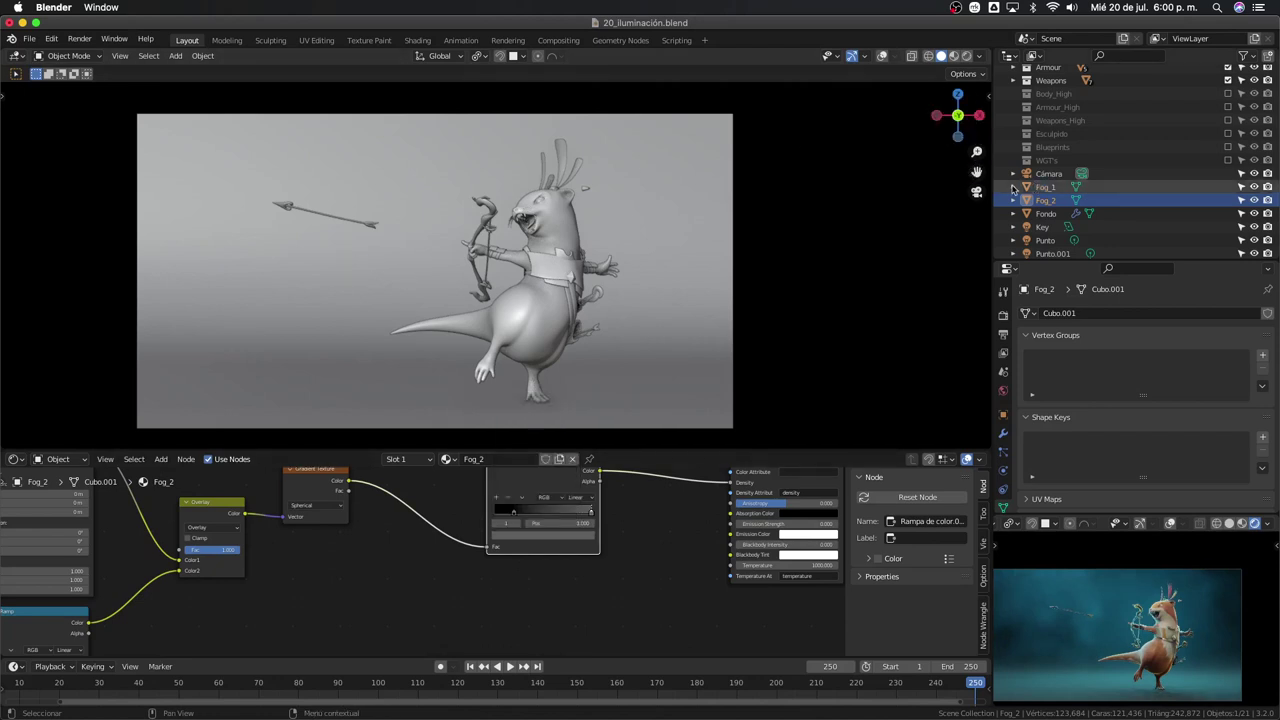
{"action": "left_click", "coordinate": [1013, 188]}
Scale the Fog_2 fog cube up to 1.432, shifting it about −0.20 m X and 0.10 m Z
{"action": "key", "text": "shift+alt+z"}
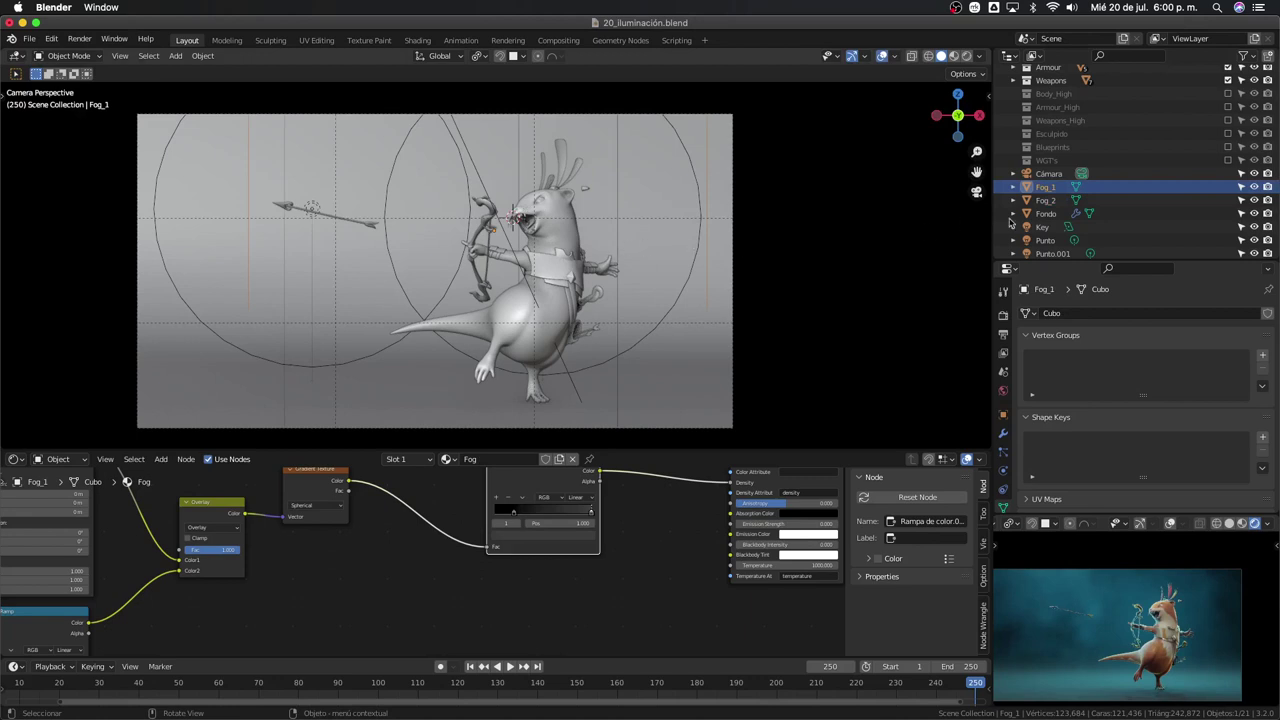
{"action": "left_click", "coordinate": [1030, 203]}
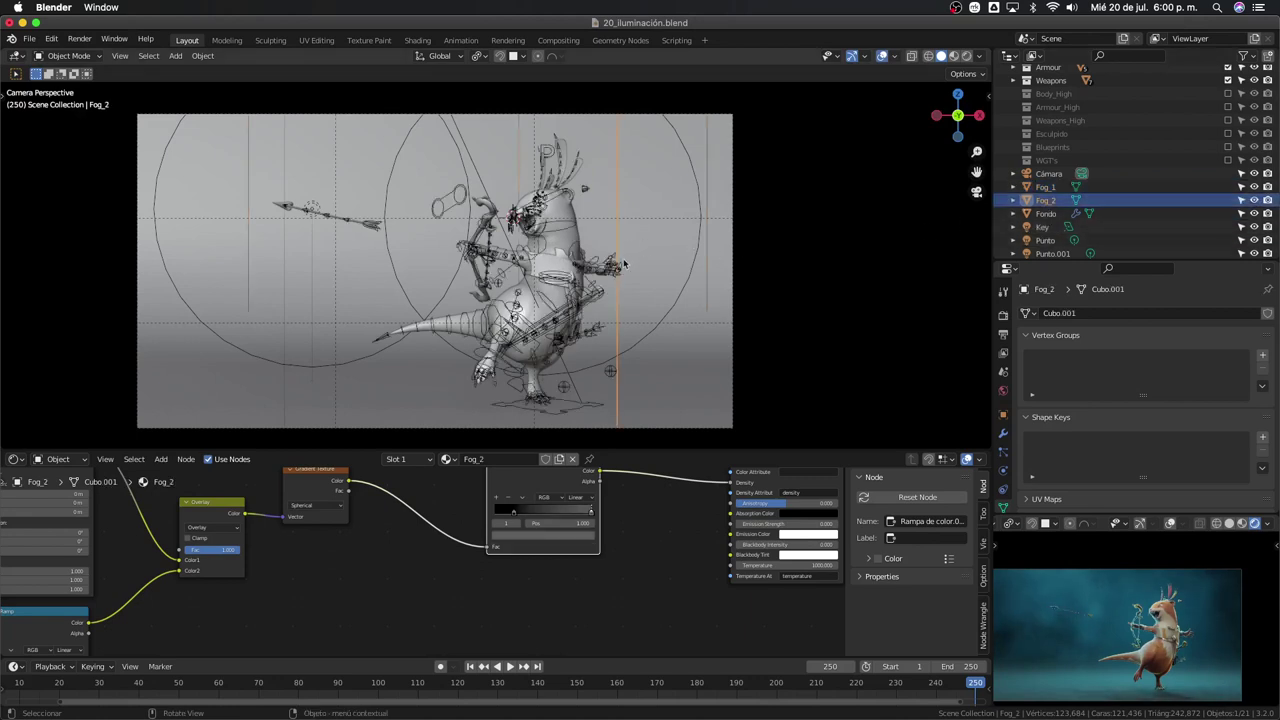
{"action": "key", "text": "g"}
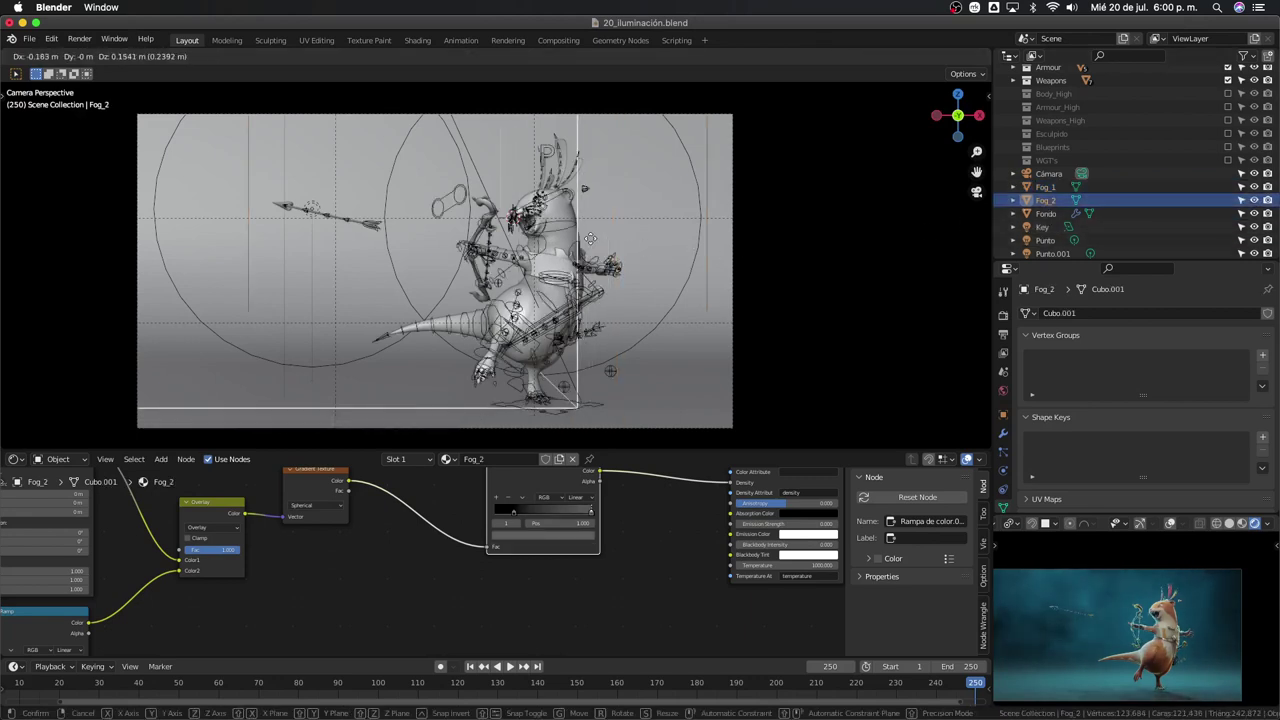
{"action": "left_click", "coordinate": [591, 244]}
{"action": "key", "text": "s"}
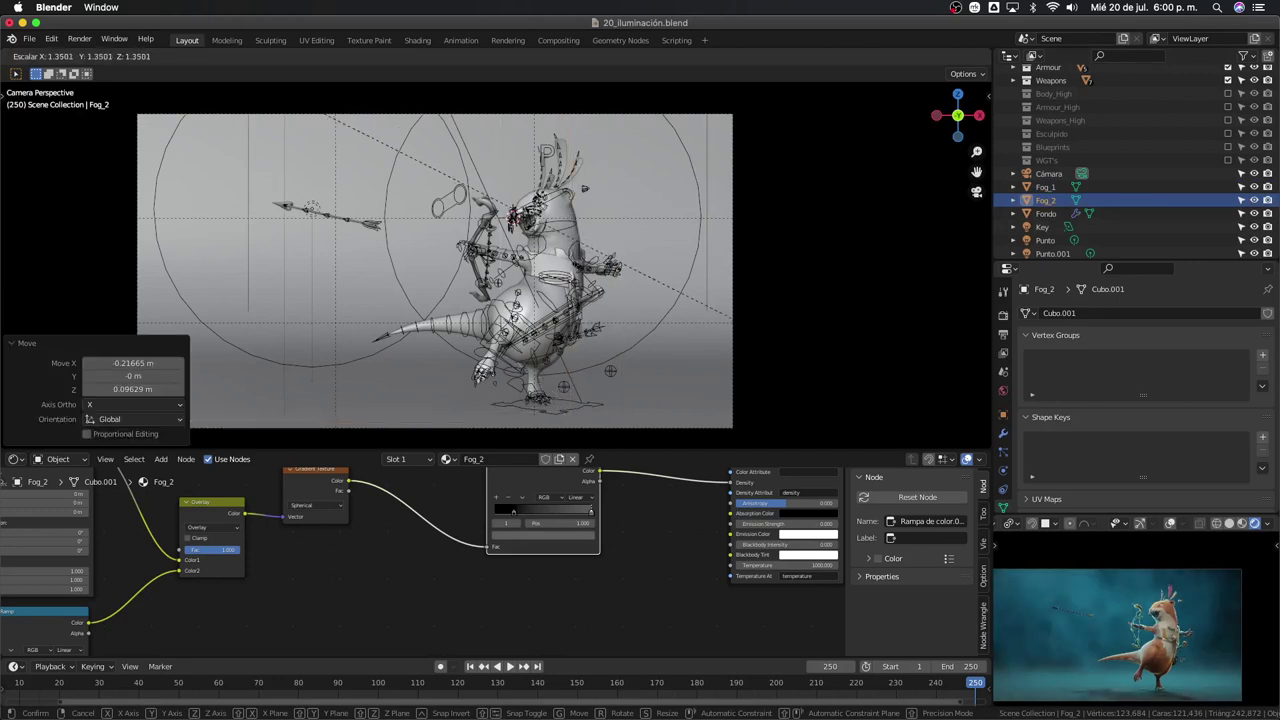
{"action": "left_click", "coordinate": [757, 322]}
{"action": "key", "text": "g"}
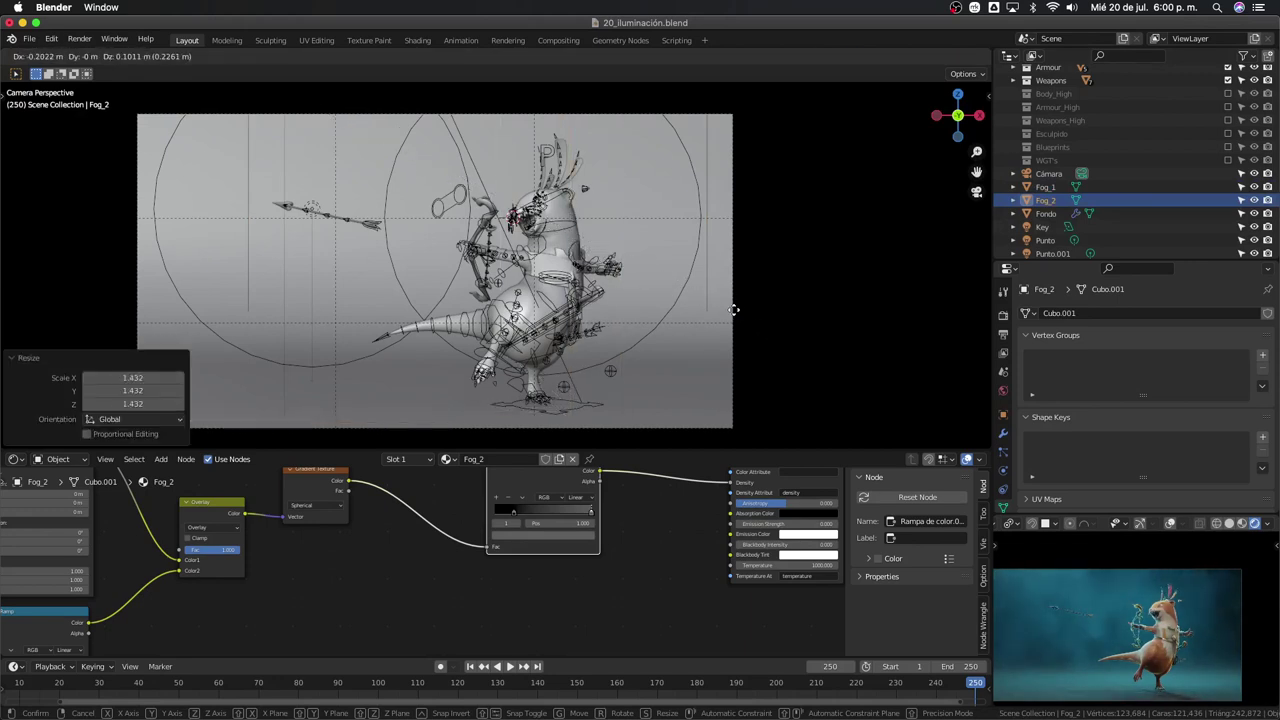
{"action": "left_click", "coordinate": [734, 311]}
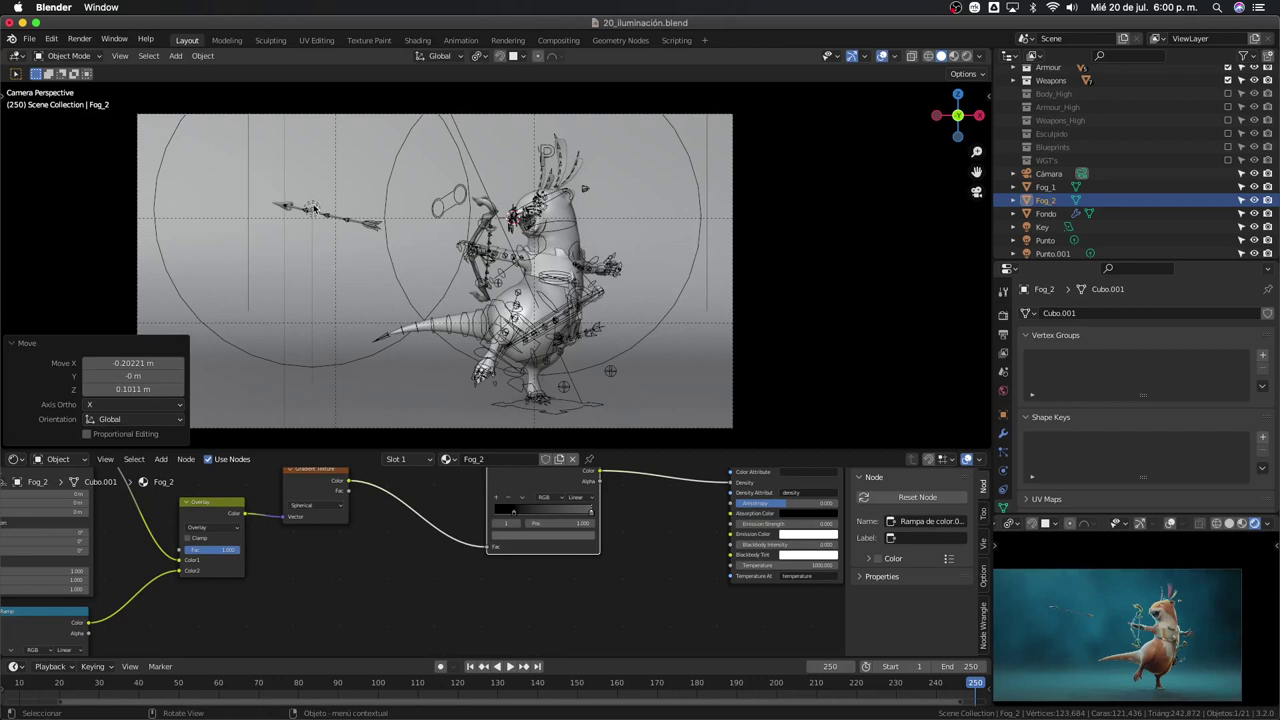
{"action": "left_click", "coordinate": [314, 209]}
Move Punto.001 beside the arrowhead and shrink its light radius to 0.29 m
{"action": "key", "text": "g"}
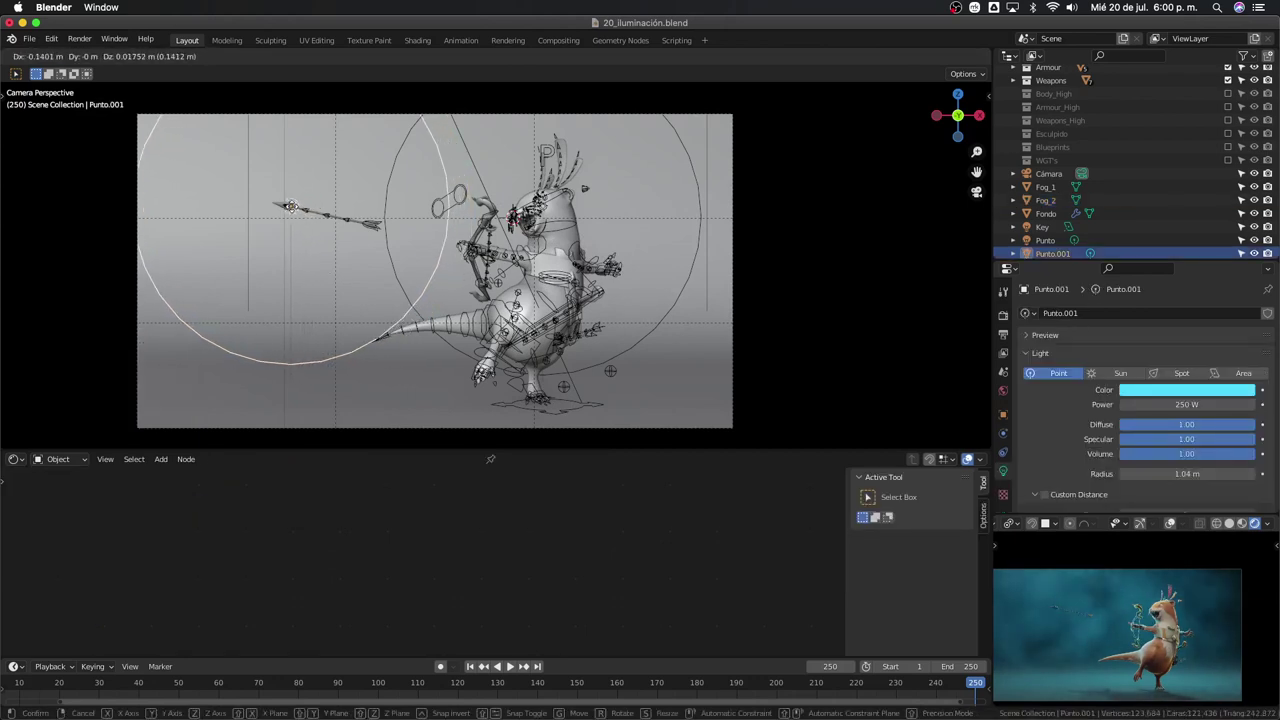
{"action": "left_click", "coordinate": [395, 250]}
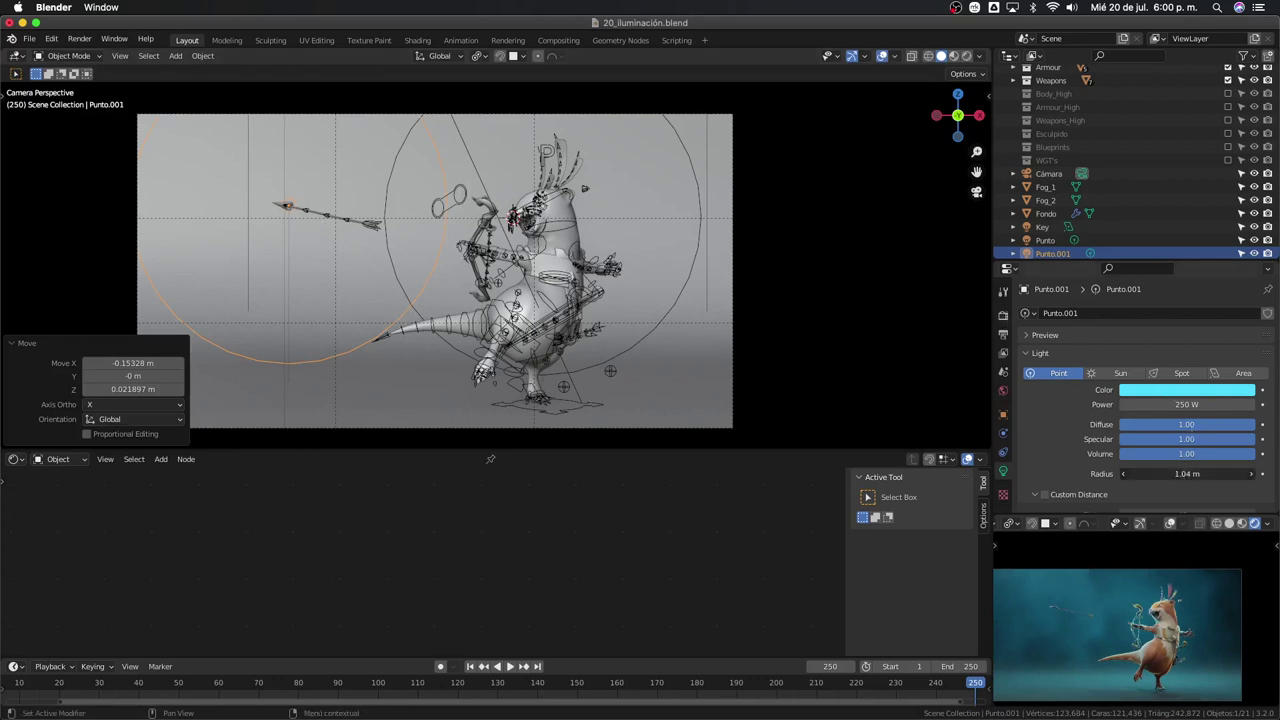
{"action": "left_click_drag", "start_coordinate": [1187, 473], "coordinate": [1120, 473]}
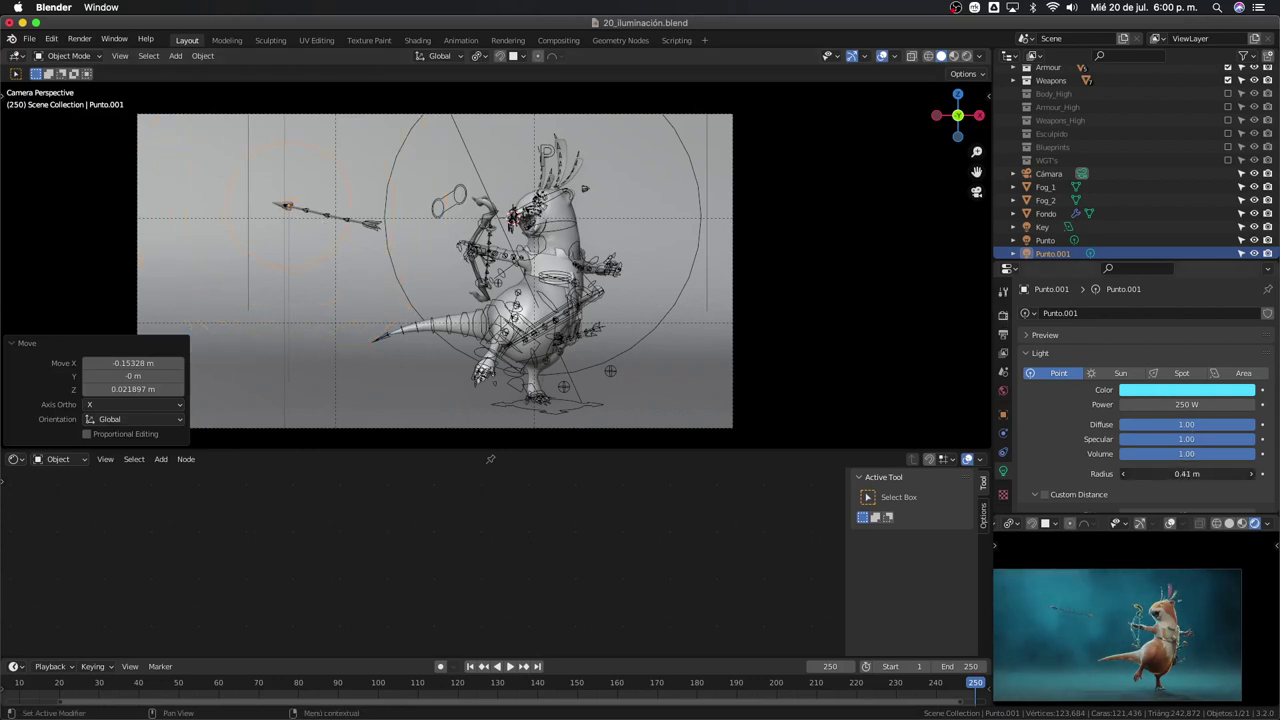
{"action": "left_click_drag", "start_coordinate": [1187, 473], "coordinate": [1160, 473]}
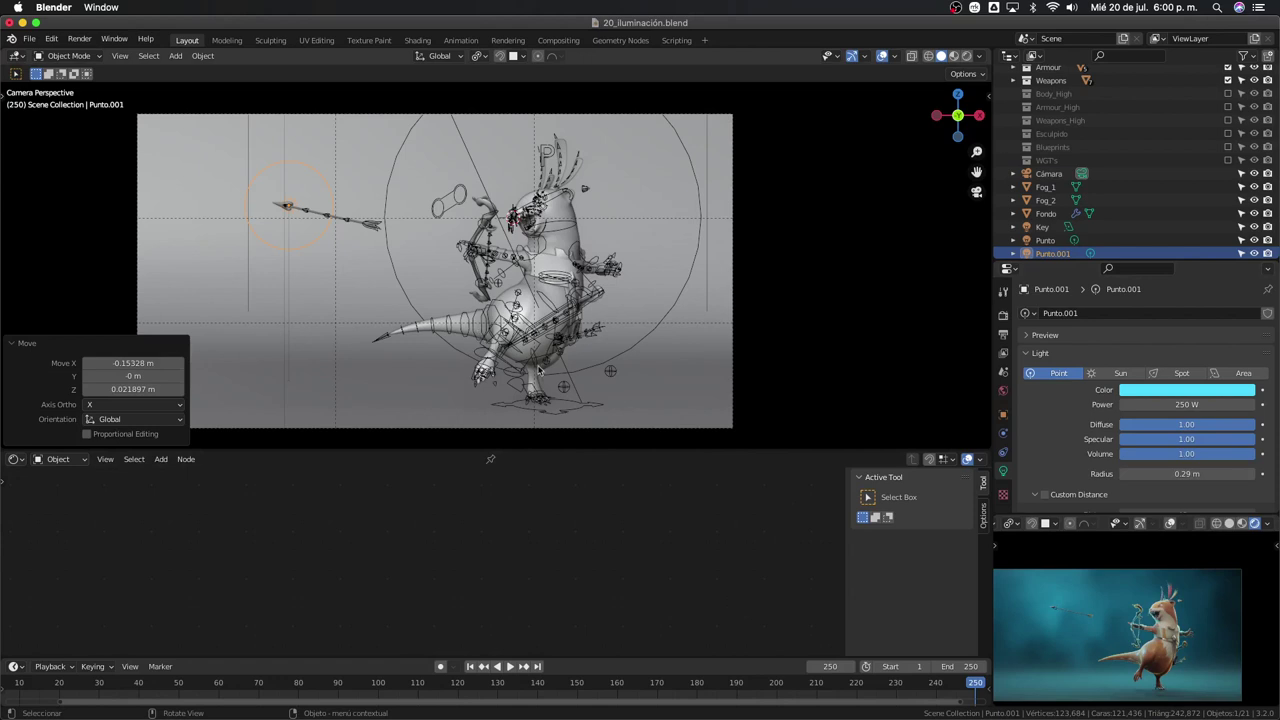
{"action": "left_click", "coordinate": [701, 357]}
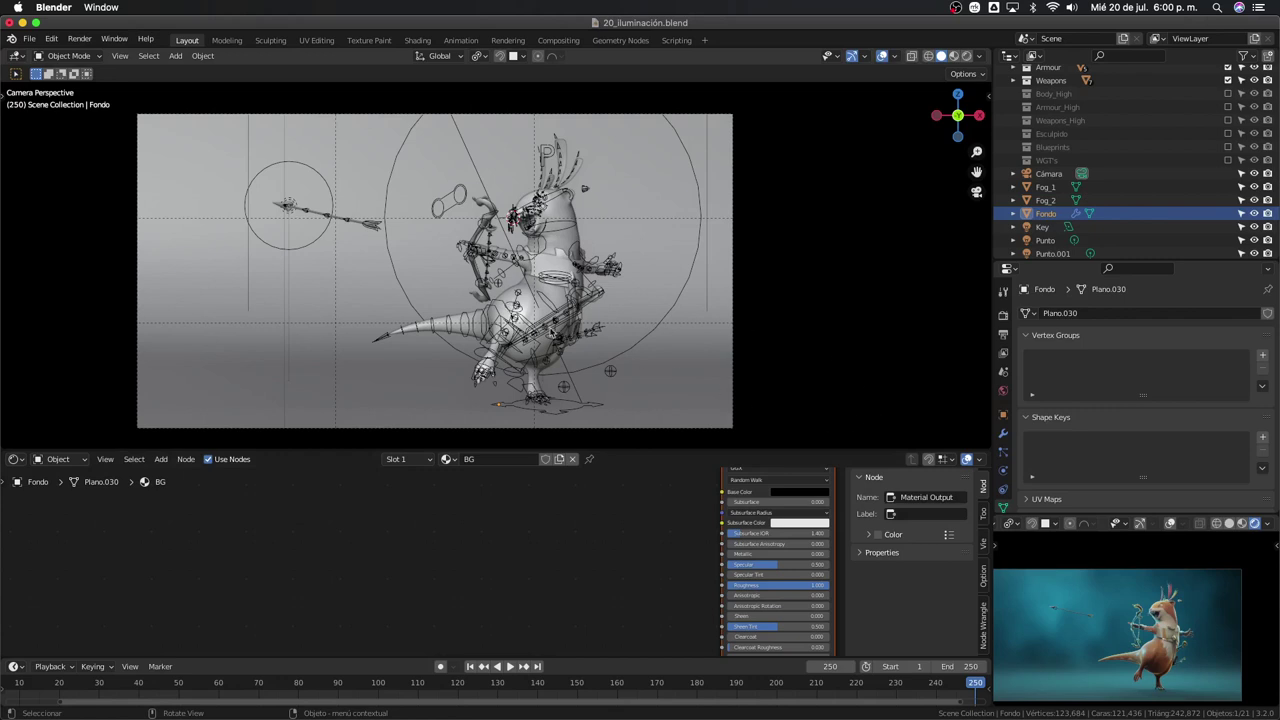
Add a Noise Texture node to the Fondo material and connect it to the shader
{"action": "scroll", "coordinate": [551, 333], "scroll_direction": "down", "scroll_amount": 3}
{"action": "scroll", "coordinate": [551, 333], "scroll_direction": "up", "scroll_amount": 5}
{"action": "scroll", "coordinate": [551, 333], "scroll_direction": "down", "scroll_amount": 2}
{"action": "middle_click_drag", "start_coordinate": [551, 333], "coordinate": [549, 313], "text": "shift"}
{"action": "scroll", "coordinate": [558, 516], "scroll_direction": "down", "scroll_amount": 3}
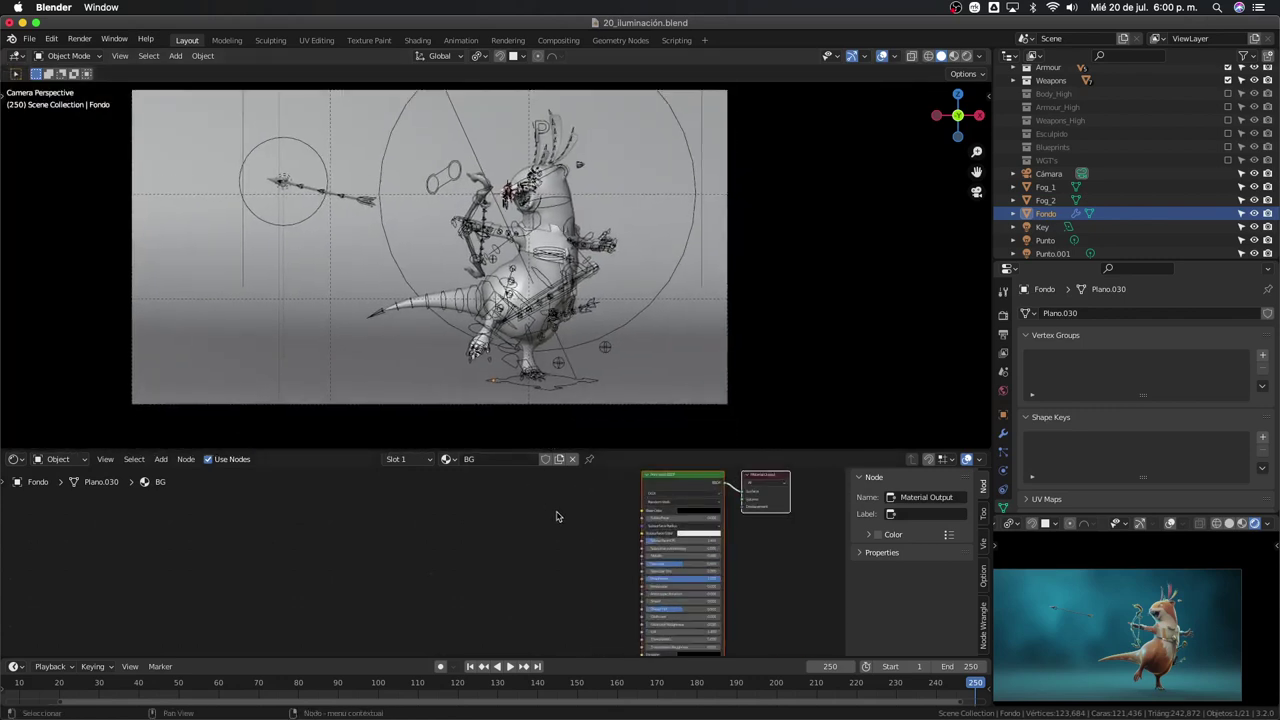
{"action": "scroll", "coordinate": [550, 513], "scroll_direction": "up", "scroll_amount": 1}
{"action": "key", "text": "shift+a"}
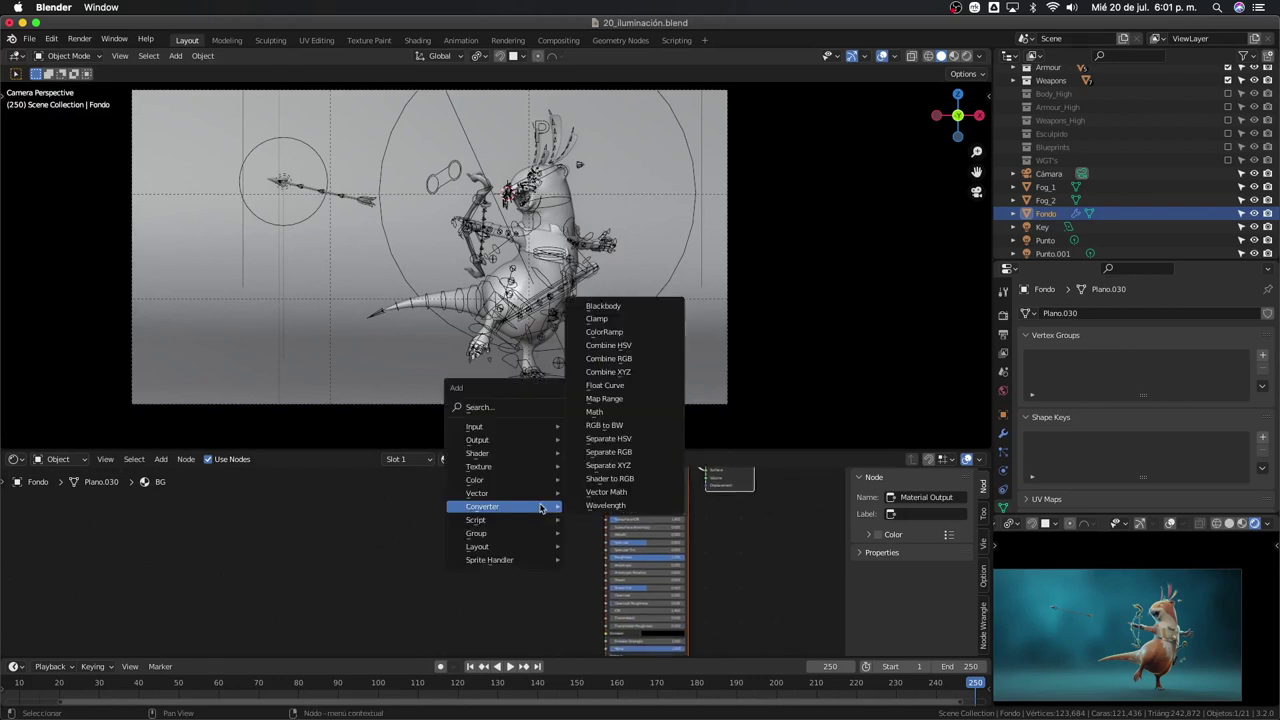
{"action": "mouse_move", "coordinate": [479, 466]}
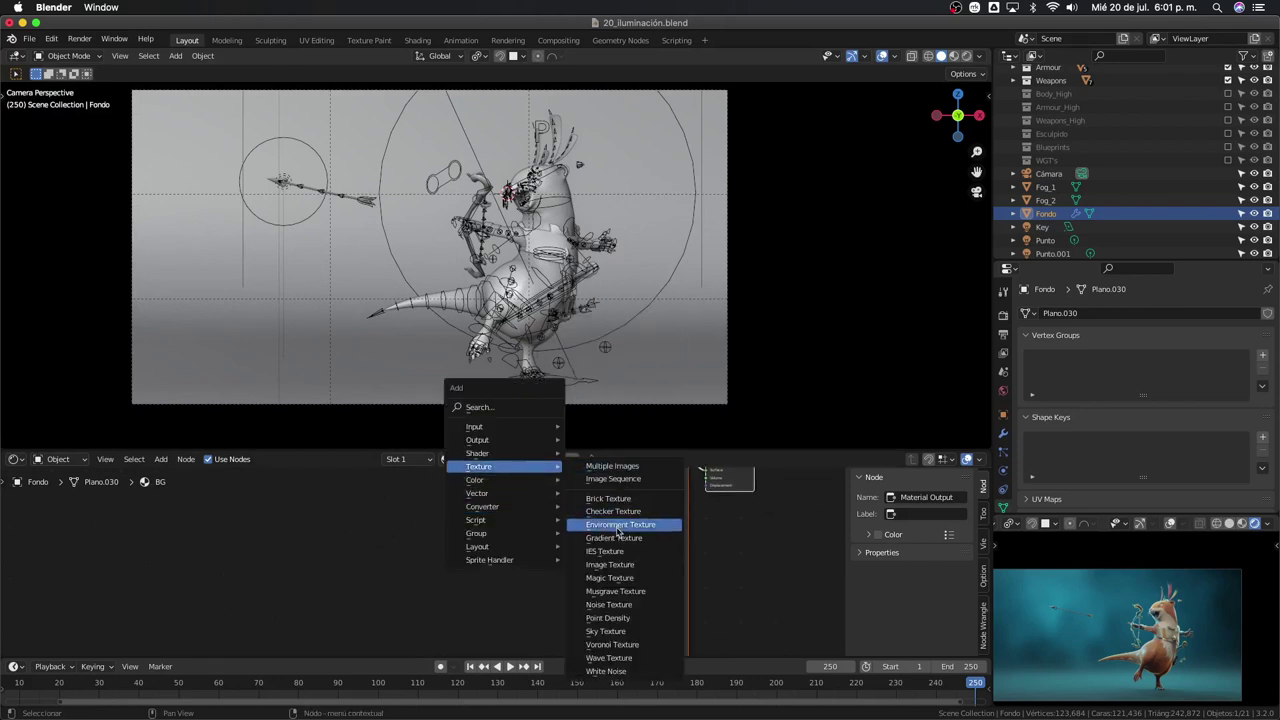
{"action": "left_click", "coordinate": [618, 605]}
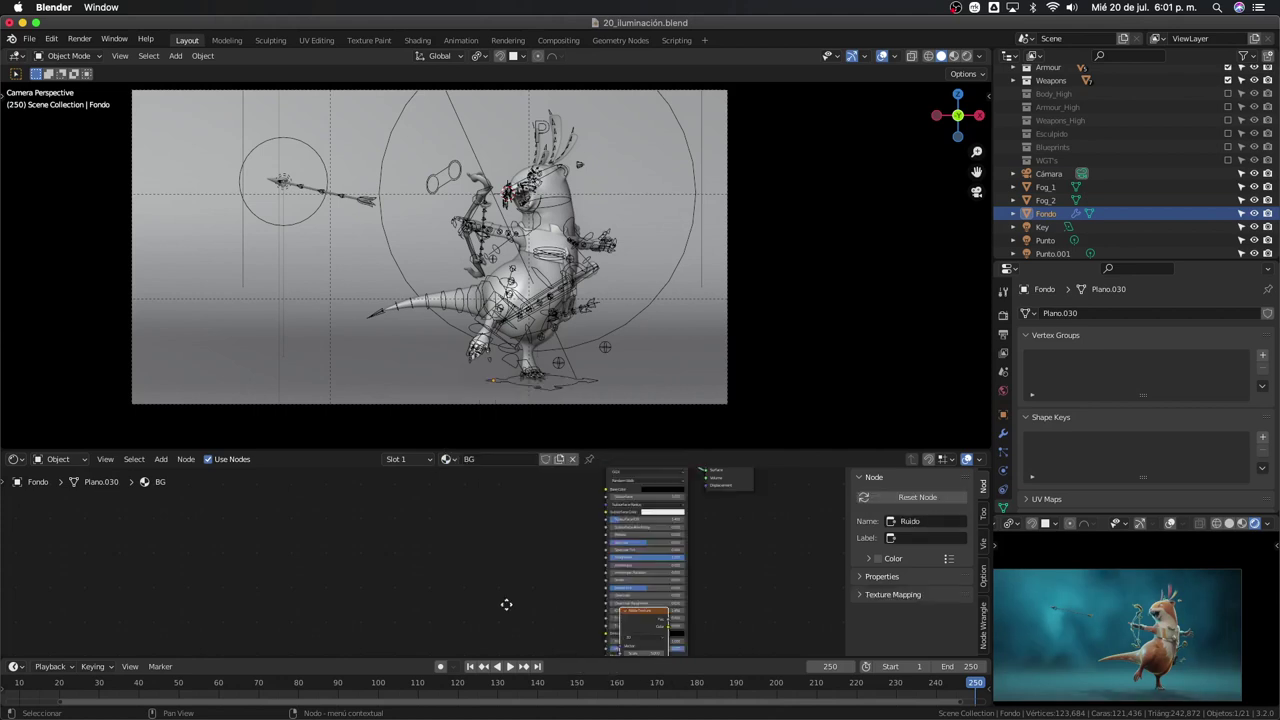
{"action": "left_click", "coordinate": [440, 562]}
{"action": "scroll", "coordinate": [444, 565], "scroll_direction": "up", "scroll_amount": 1}
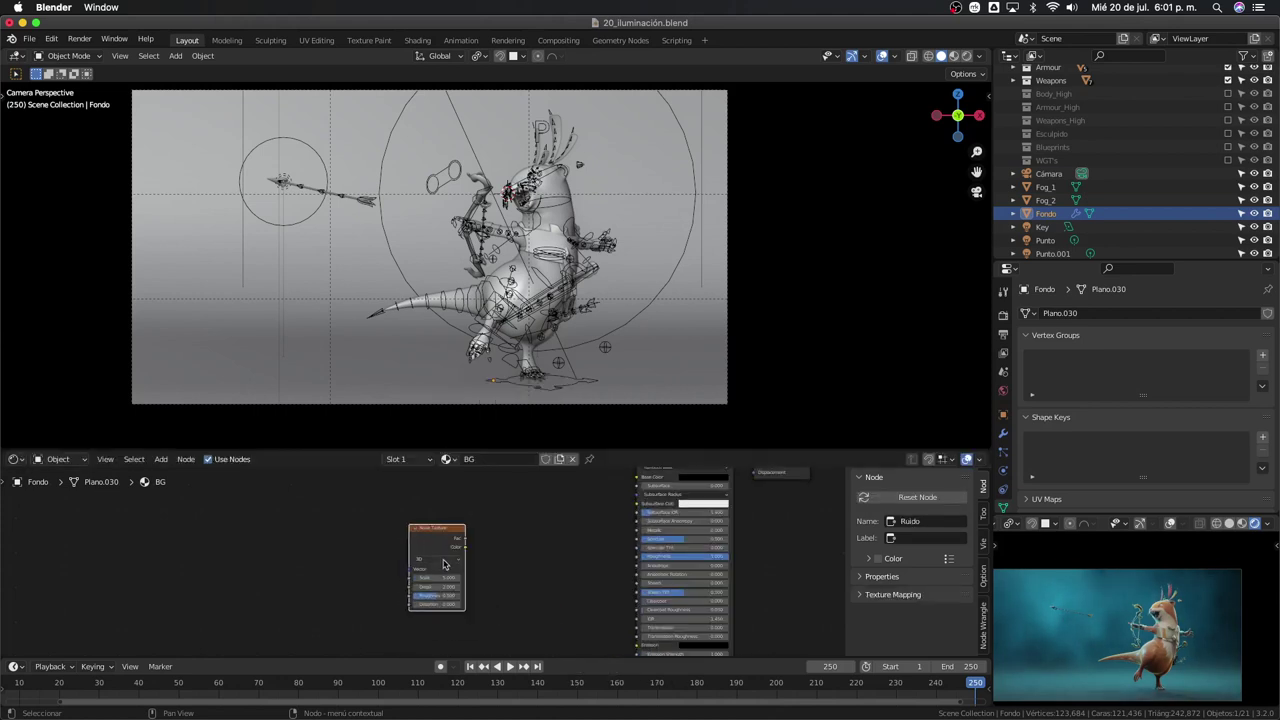
{"action": "left_click", "coordinate": [442, 537], "text": "ctrl+shift"}
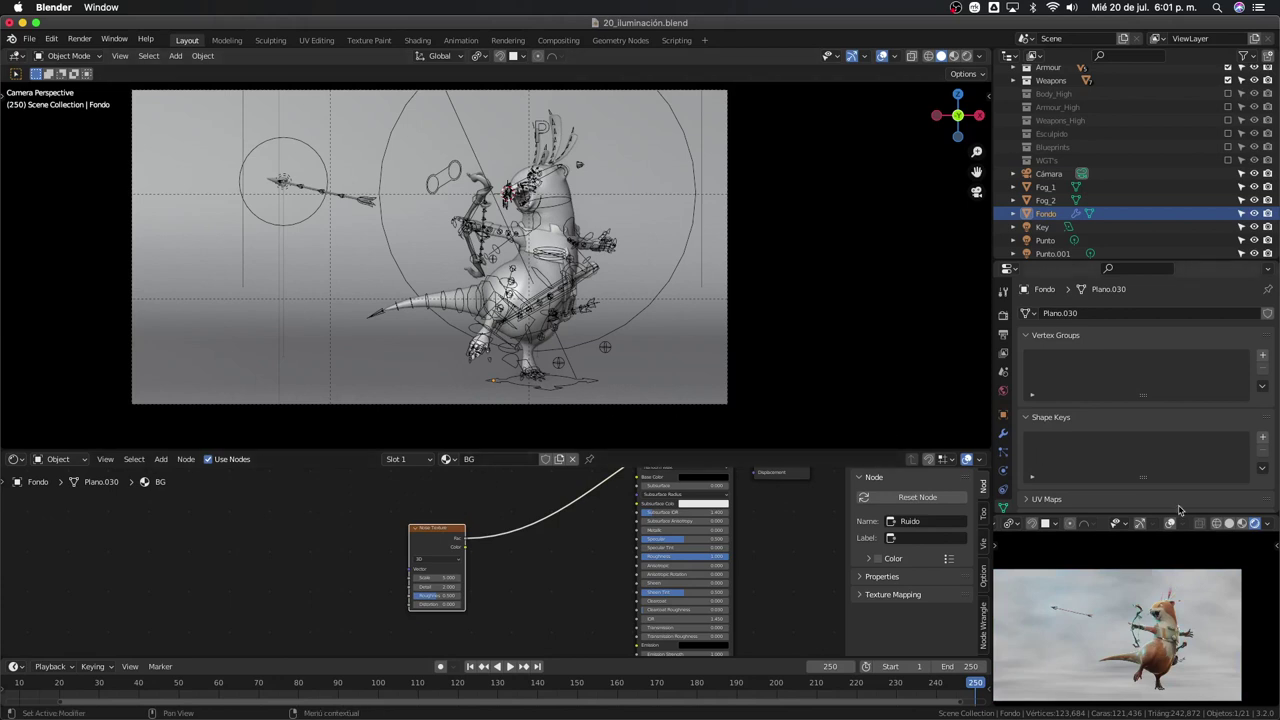
Set the Noise Texture Scale to 10 and move the node further left
{"action": "left_click", "coordinate": [446, 578]}
{"action": "key", "text": "Return"}
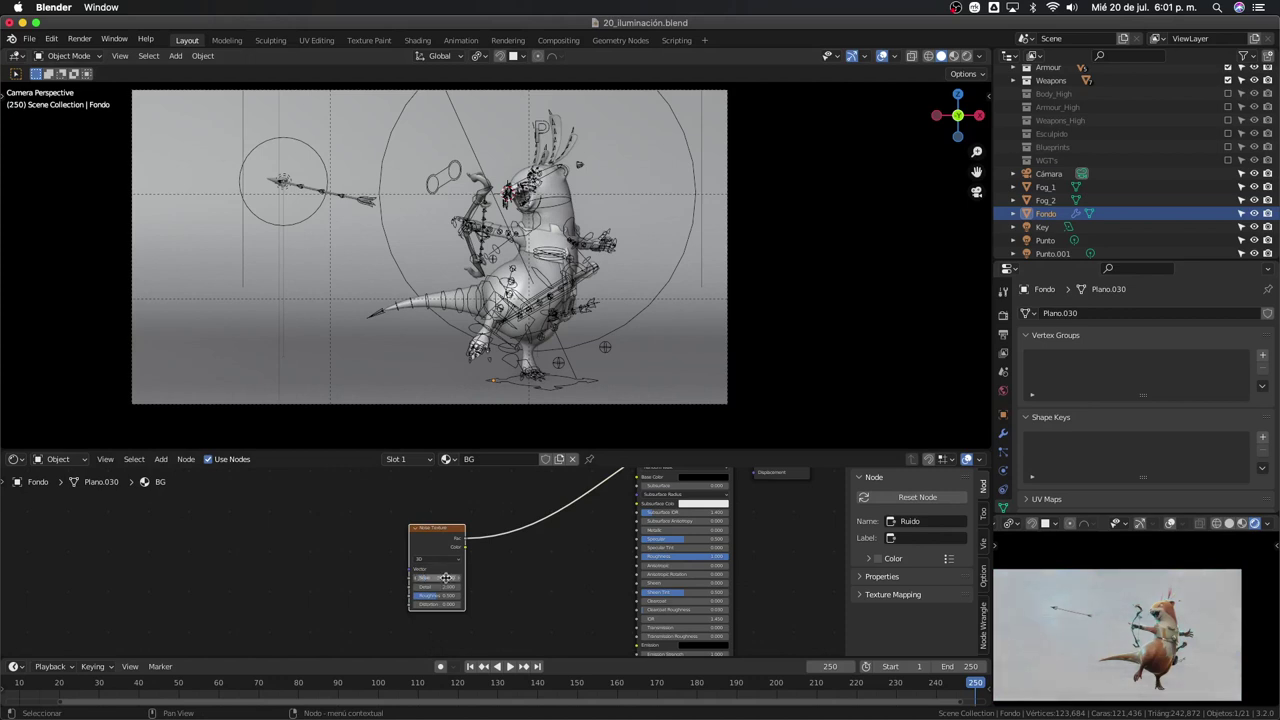
{"action": "left_click", "coordinate": [446, 578]}
{"action": "key", "text": "Return"}
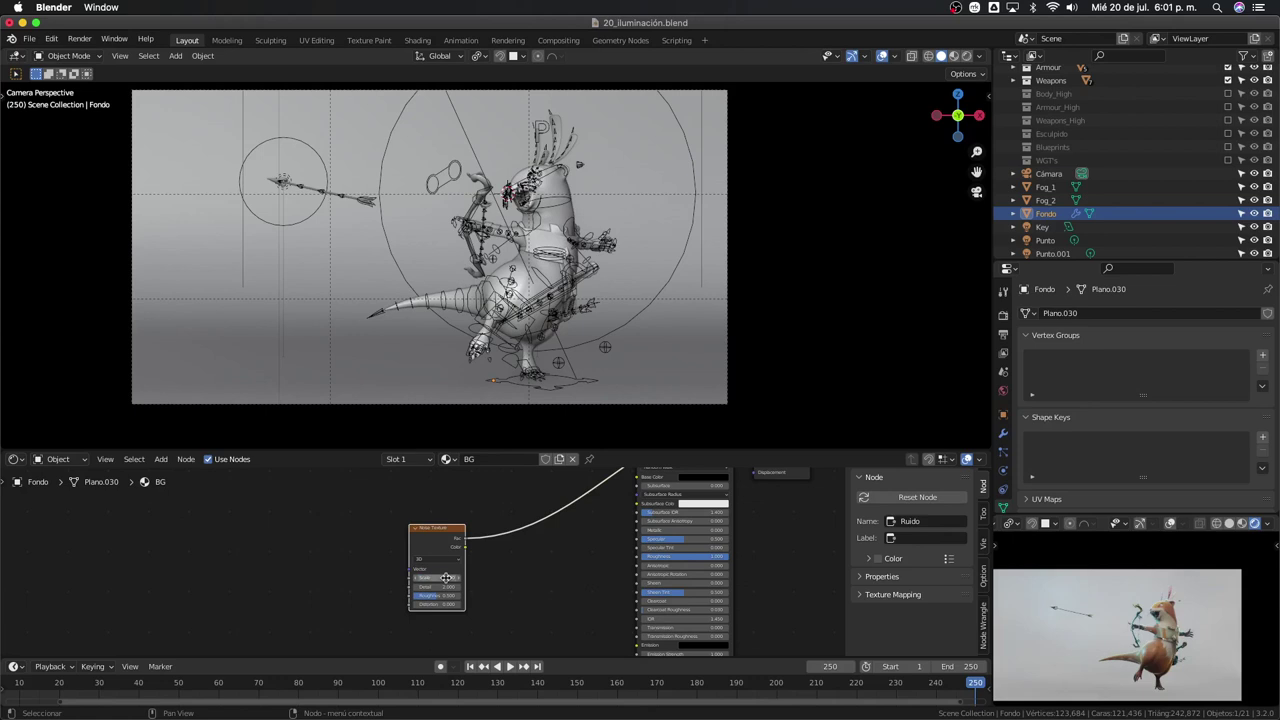
{"action": "left_click", "coordinate": [446, 578]}
{"action": "key", "text": "Return"}
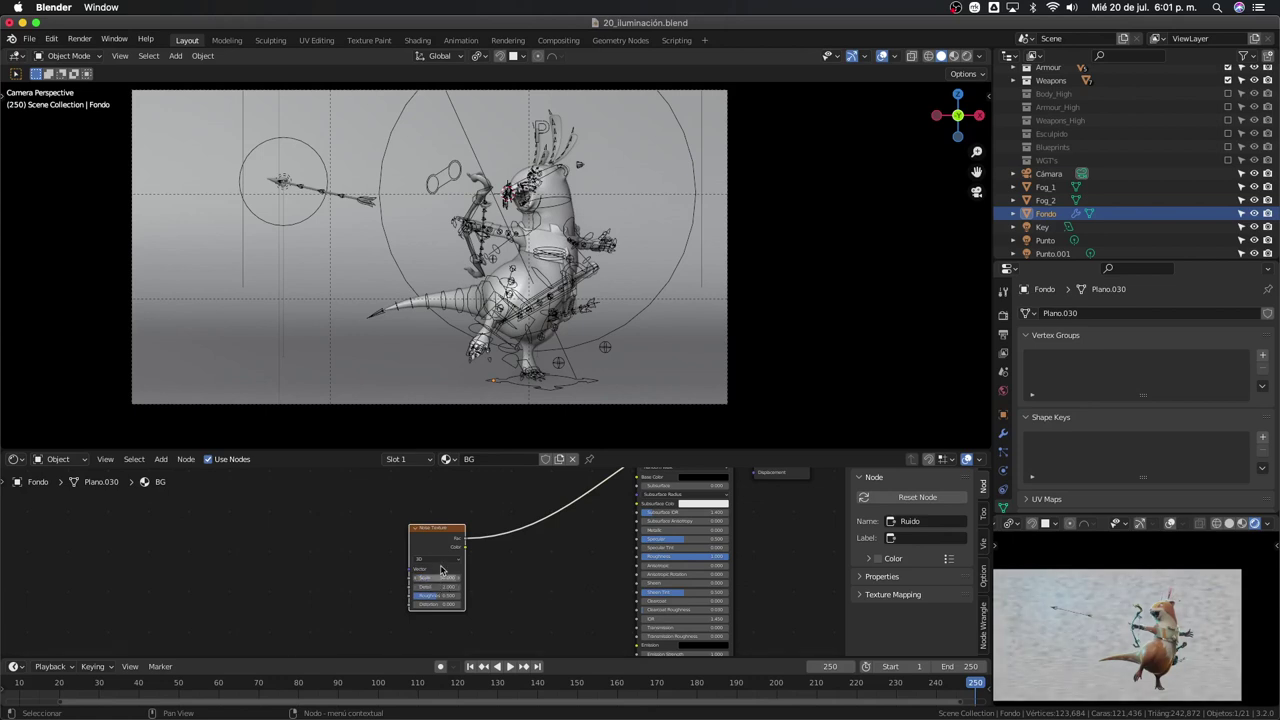
{"action": "left_click", "coordinate": [439, 577]}
{"action": "key", "text": "Return"}
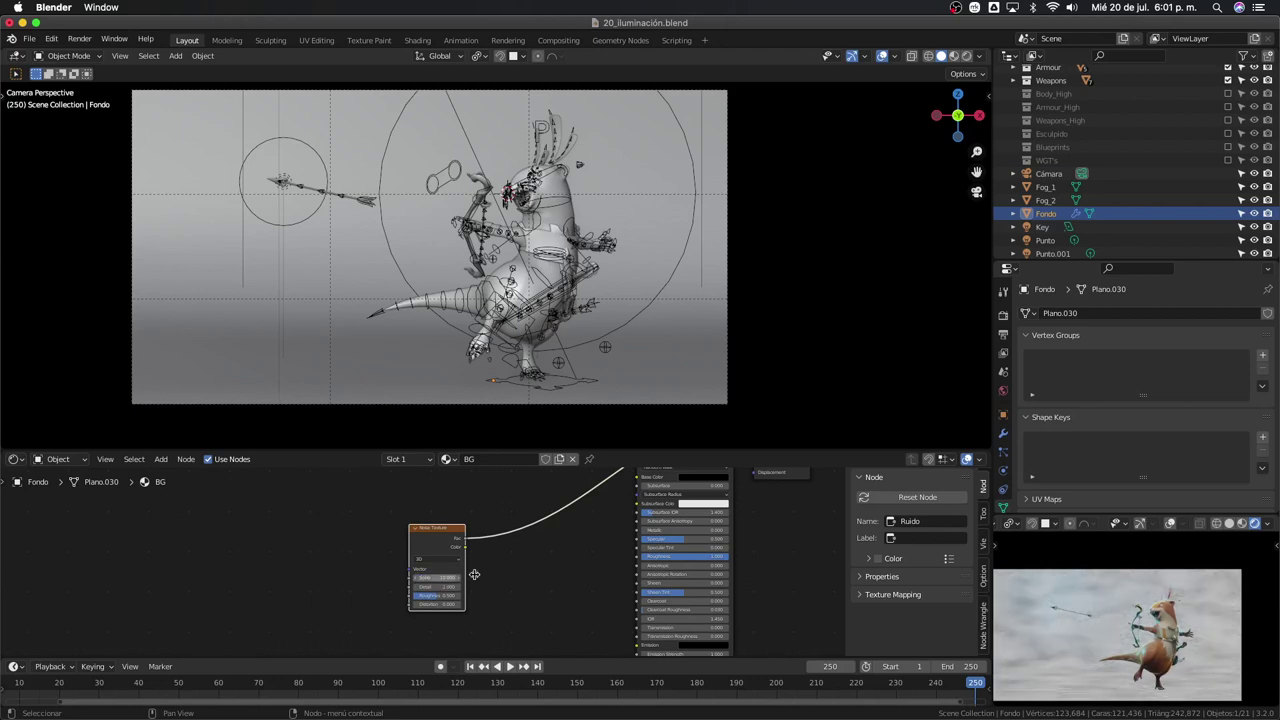
{"action": "mouse_move", "coordinate": [534, 609]}
{"action": "middle_mouse_down"}
{"action": "mouse_move", "coordinate": [520, 599]}
{"action": "mouse_move", "coordinate": [504, 613]}
{"action": "middle_mouse_up"}
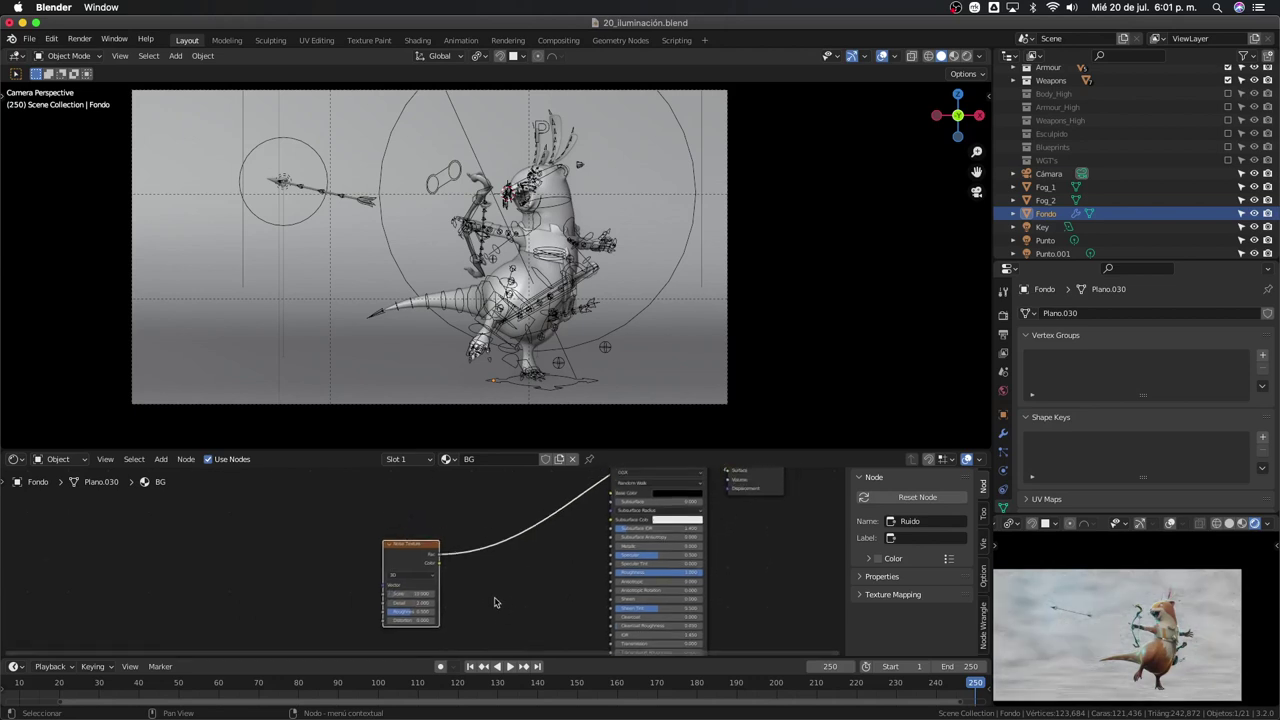
{"action": "left_click_drag", "start_coordinate": [404, 568], "coordinate": [242, 585]}
{"action": "key", "text": "shift+a"}
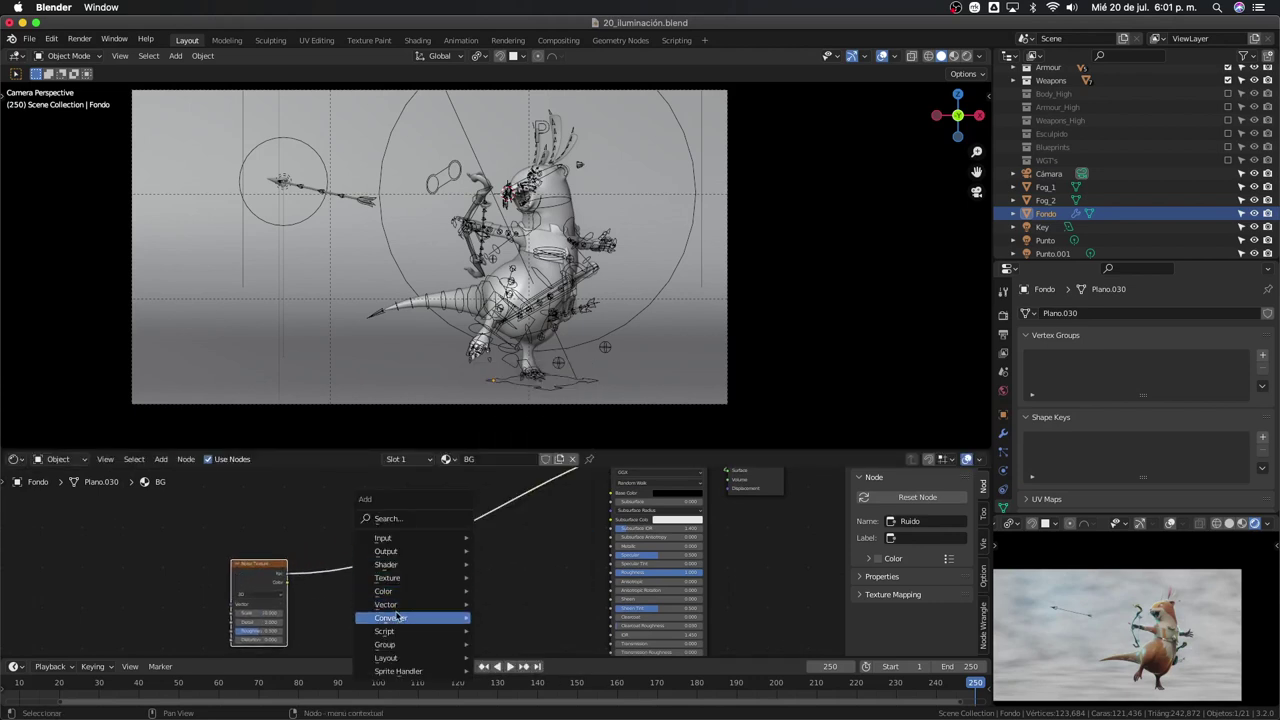
{"action": "mouse_move", "coordinate": [391, 618]}
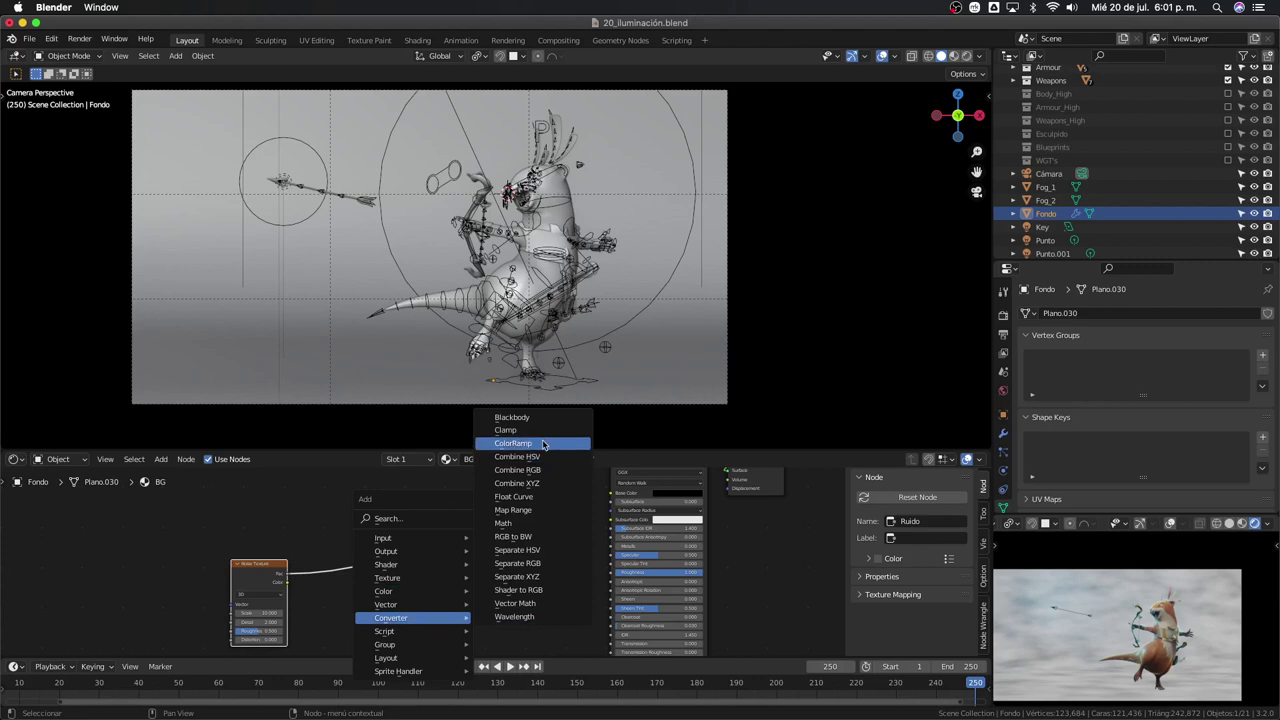
Insert a ColorRamp on the noise-to-shader link and also feed its Color into Roughness
{"action": "left_click", "coordinate": [543, 443]}
{"action": "left_click", "coordinate": [528, 558]}
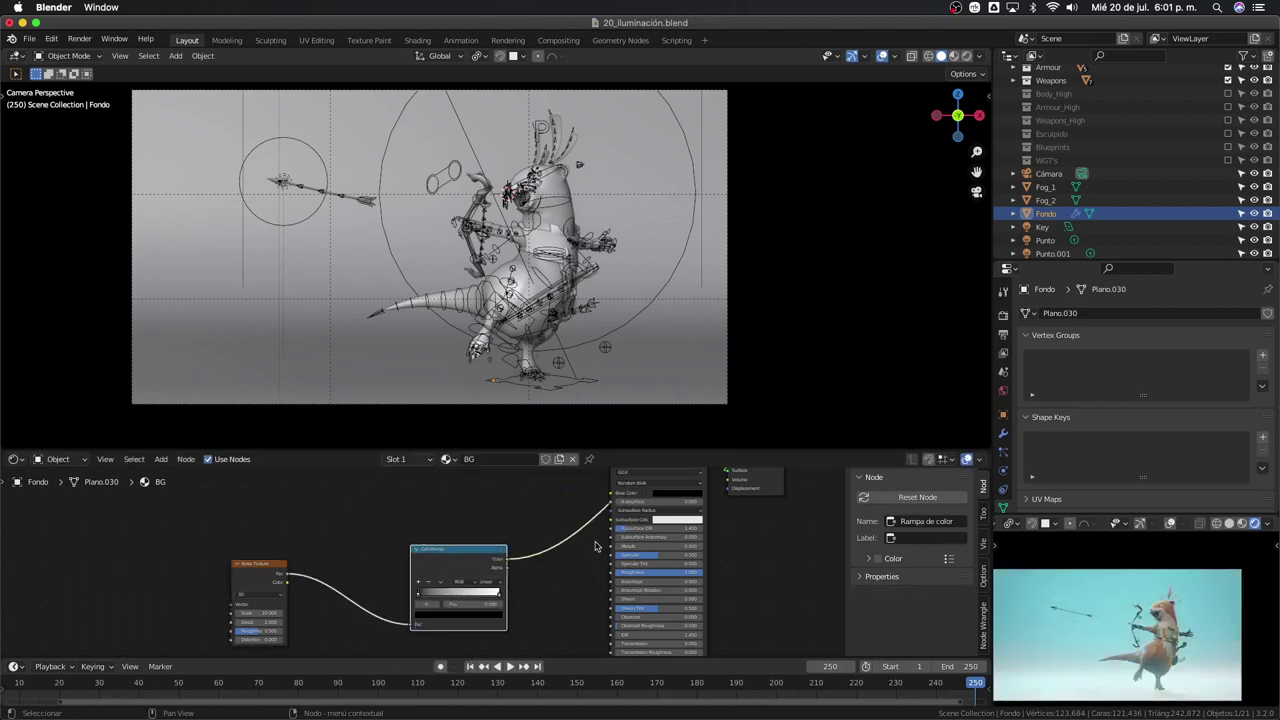
{"action": "scroll", "coordinate": [563, 558], "scroll_direction": "right", "scroll_amount": 2}
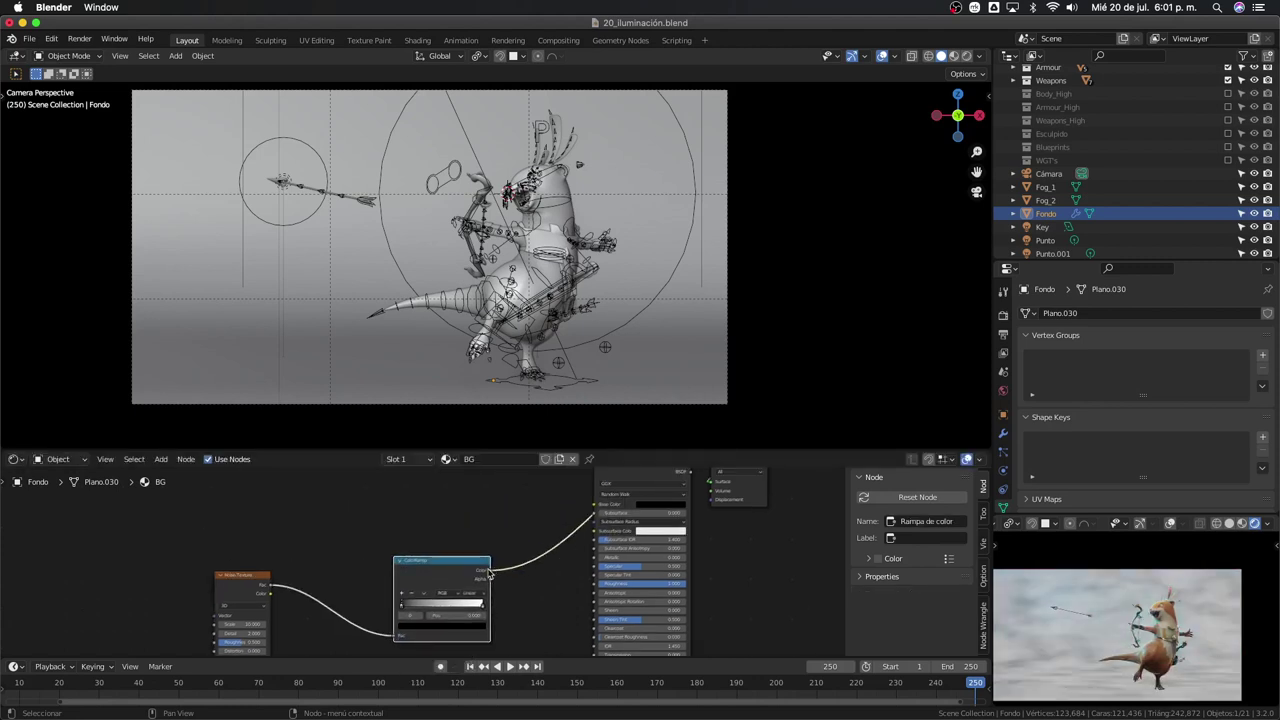
{"action": "left_click_drag", "start_coordinate": [487, 571], "coordinate": [594, 585]}
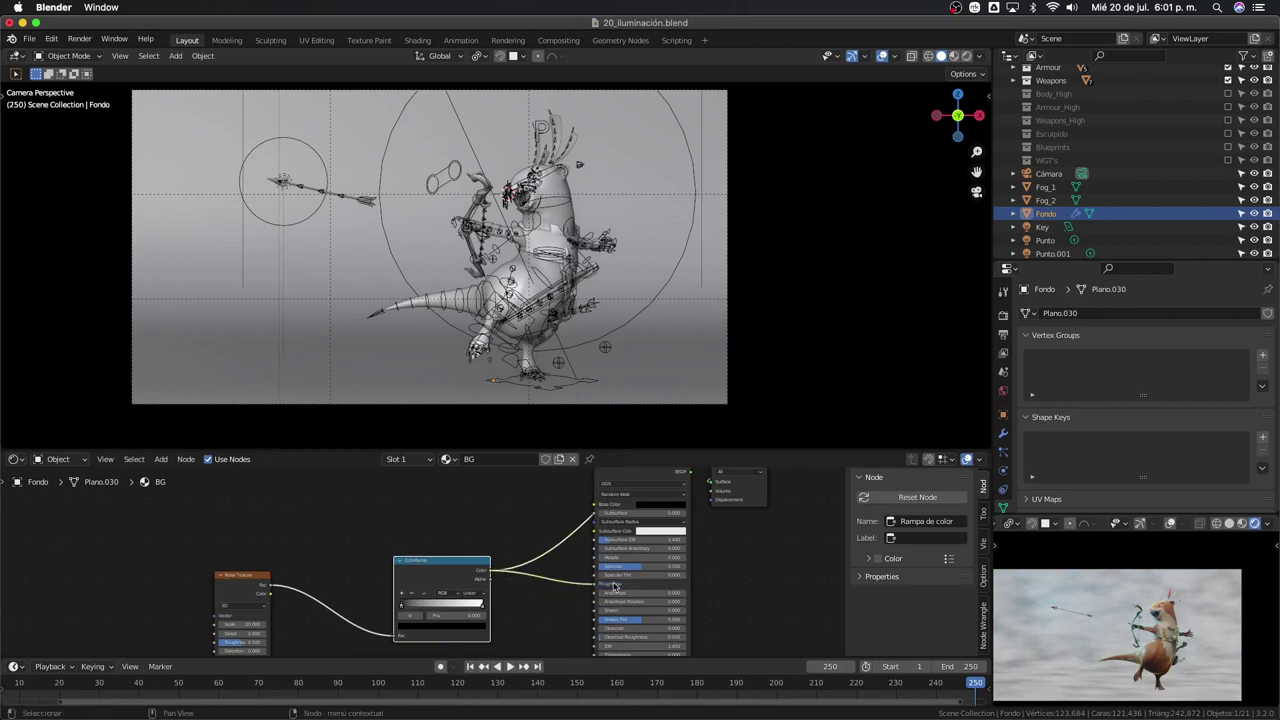
{"action": "left_click", "coordinate": [669, 478]}
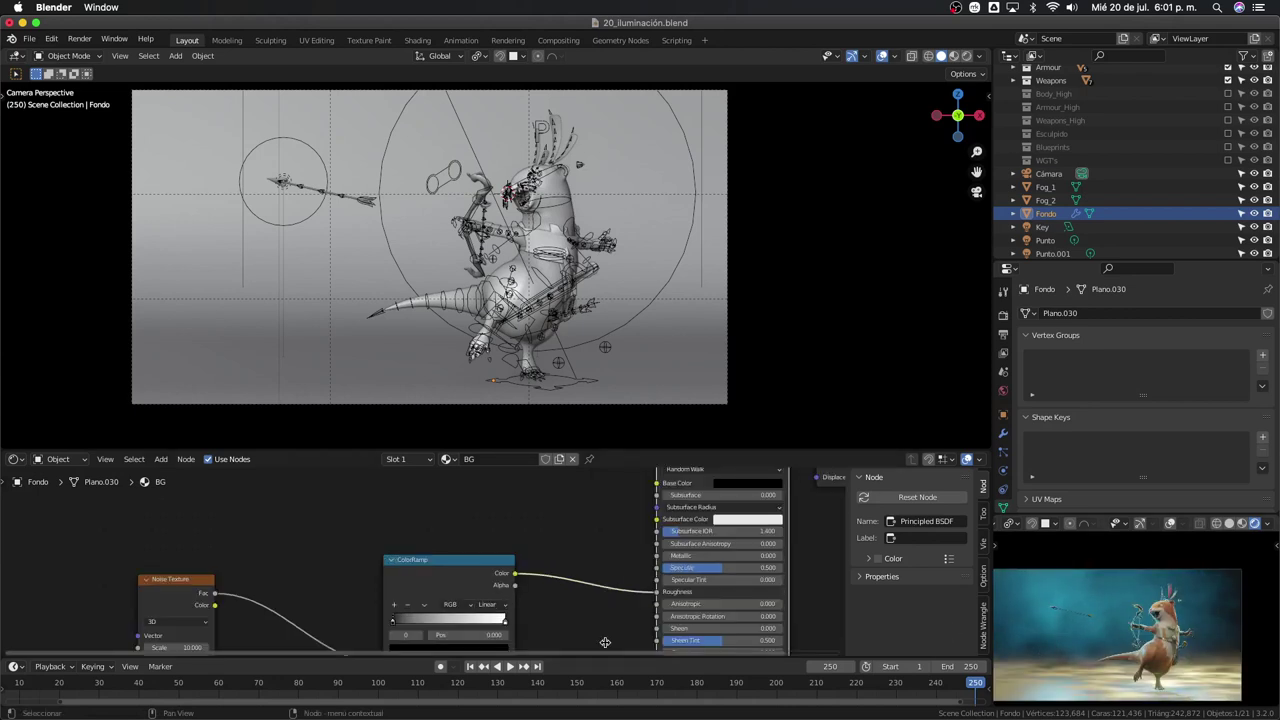
Set the ColorRamp's left stop colour back to pure black
{"action": "scroll", "coordinate": [613, 621], "scroll_direction": "up", "scroll_amount": 2}
{"action": "middle_click_drag", "start_coordinate": [613, 621], "coordinate": [600, 573]}
{"action": "scroll", "coordinate": [600, 573], "scroll_direction": "up", "scroll_amount": 2}
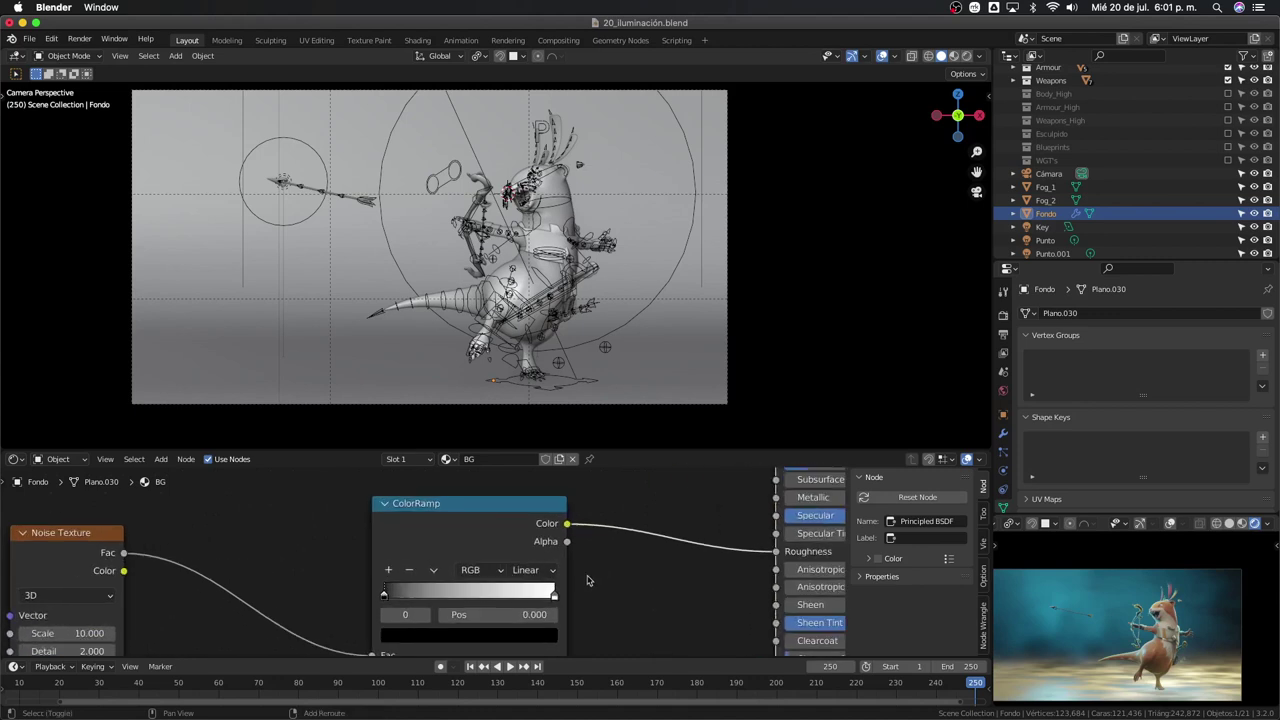
{"action": "left_click", "coordinate": [428, 584]}
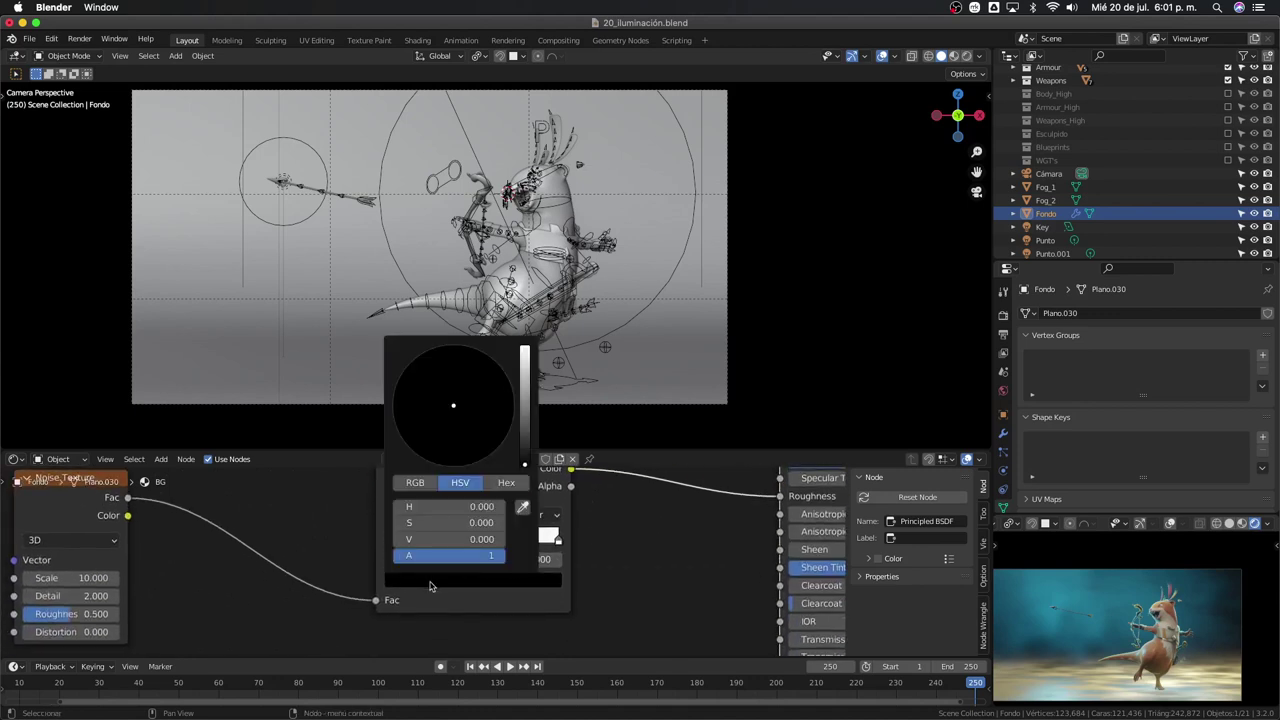
{"action": "left_click_drag", "start_coordinate": [524, 464], "coordinate": [526, 428]}
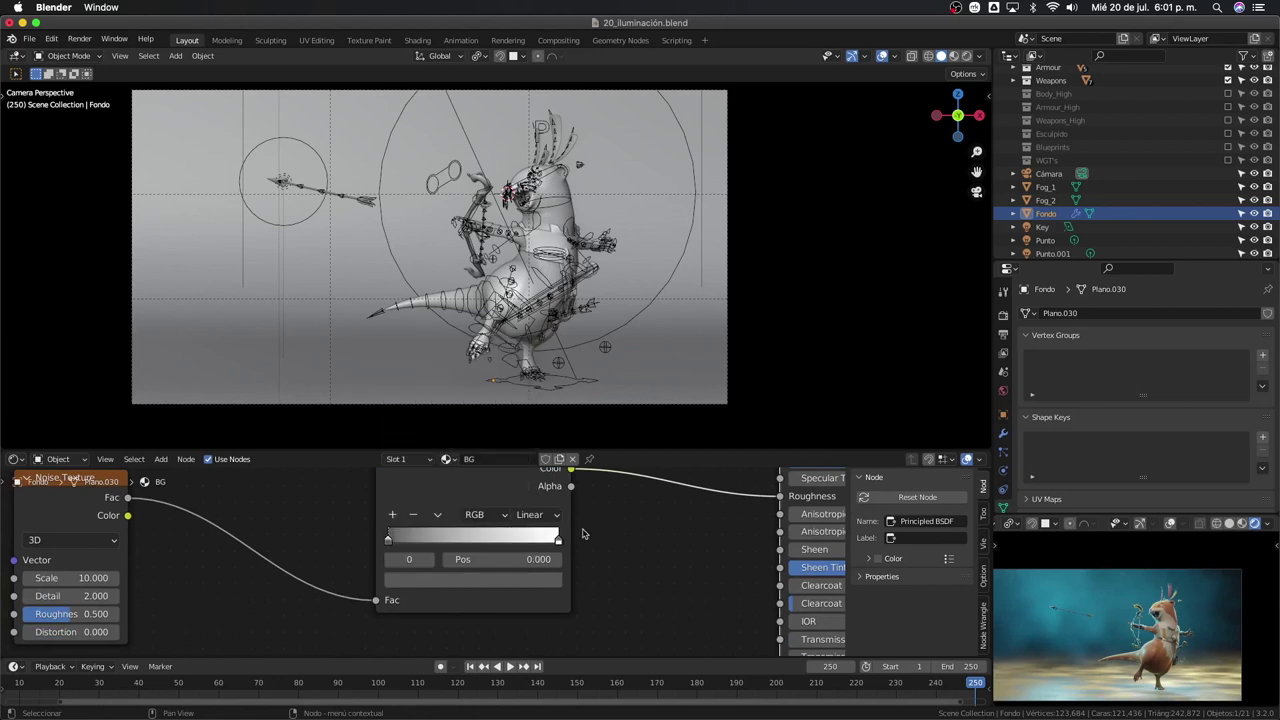
{"action": "left_click", "coordinate": [523, 578]}
{"action": "left_click", "coordinate": [528, 463]}
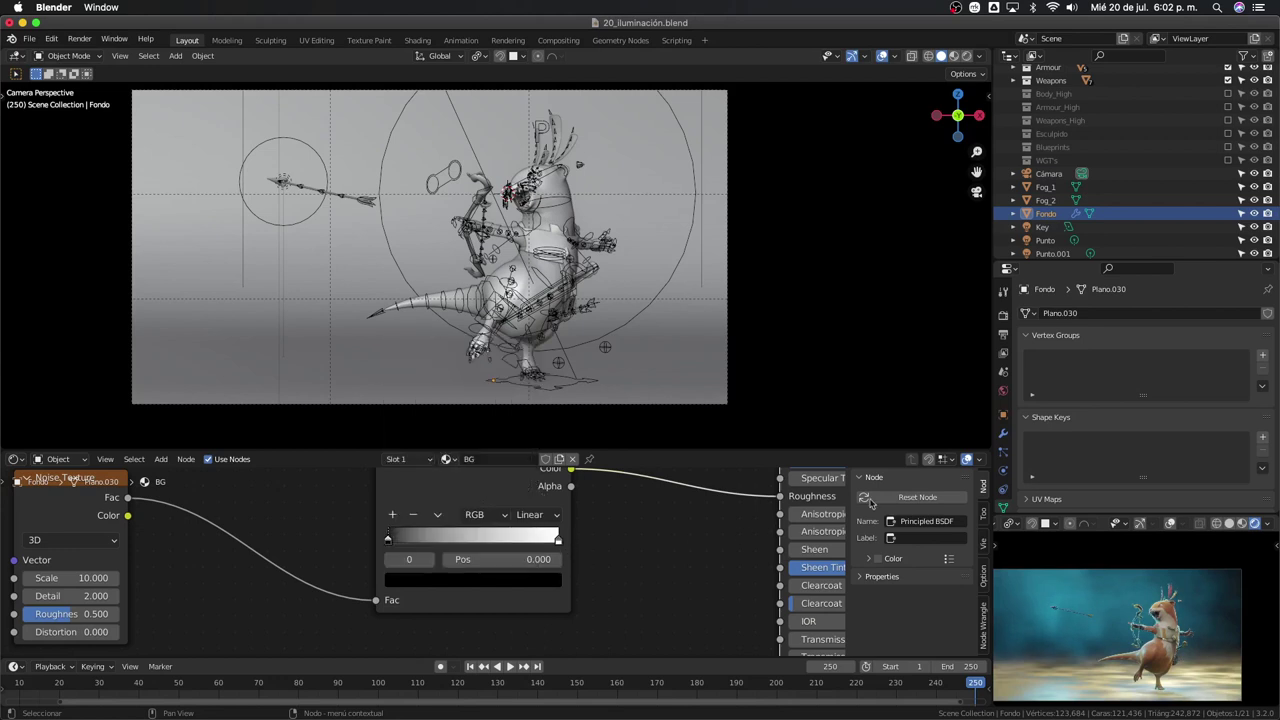
Switch to Material Preview shading and make the ramp's right stop fully black
{"action": "left_click", "coordinate": [955, 56]}
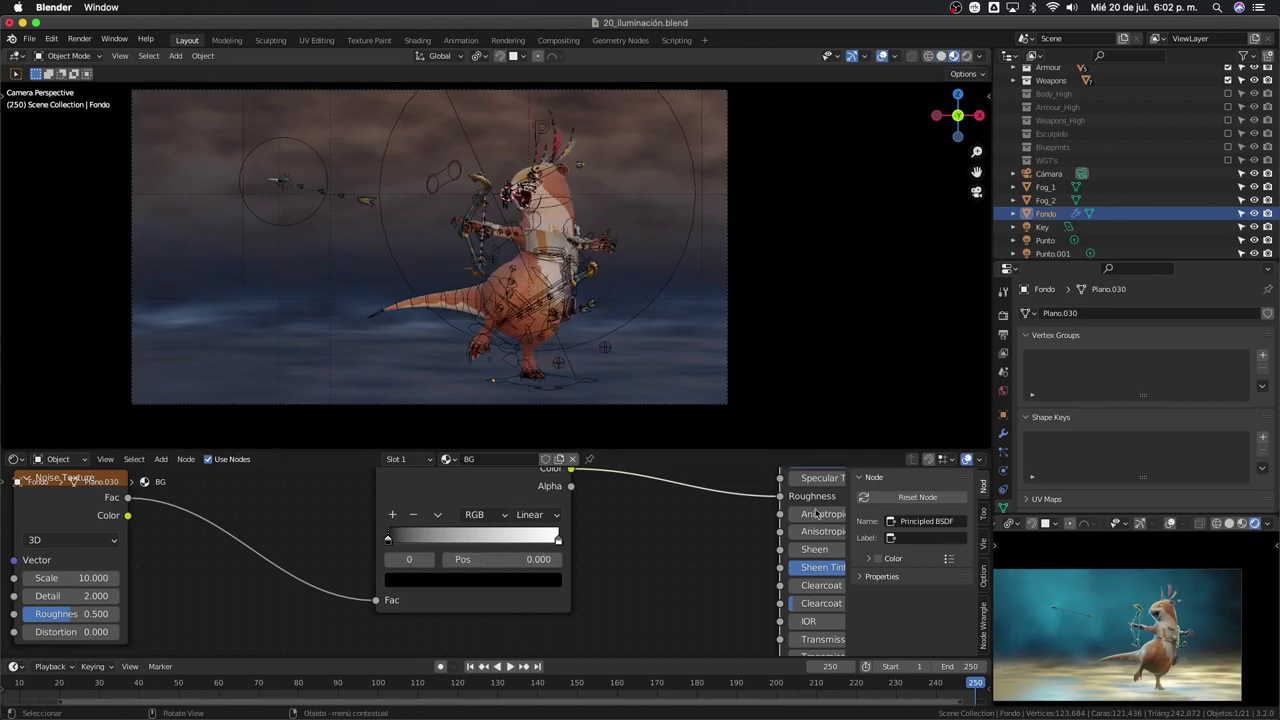
{"action": "left_click", "coordinate": [1243, 524]}
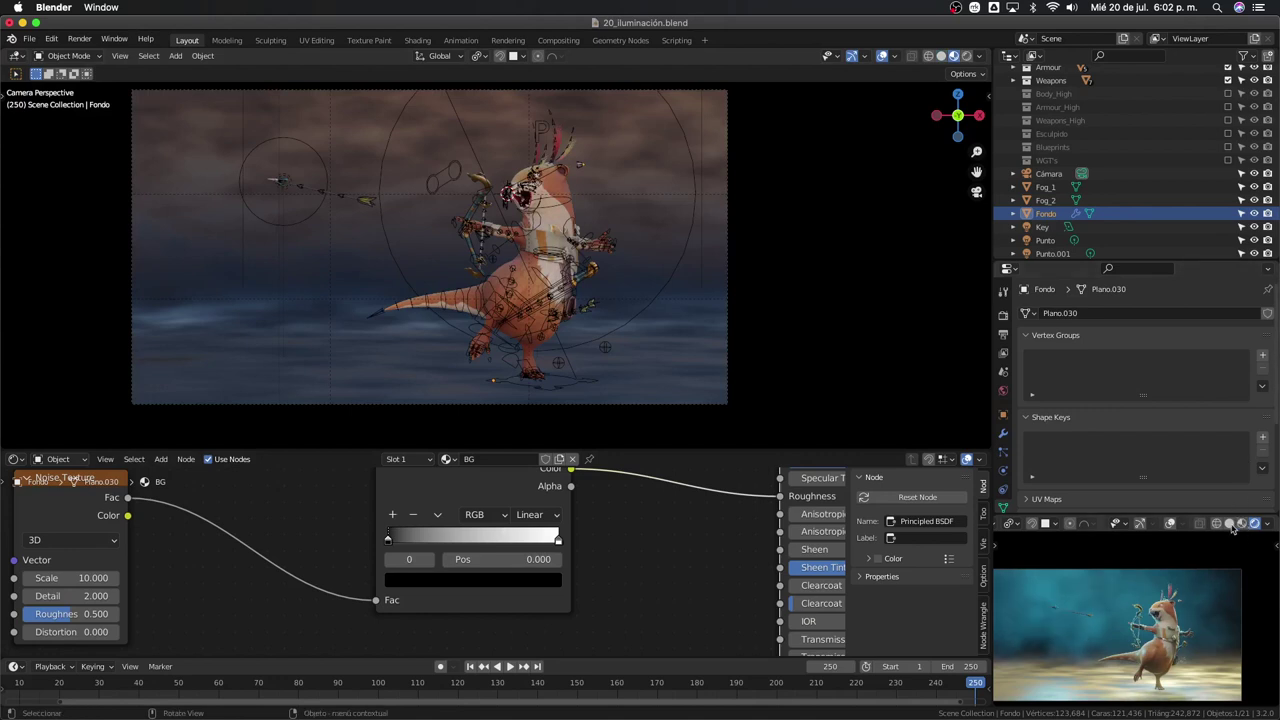
{"action": "left_click", "coordinate": [558, 540]}
{"action": "left_click", "coordinate": [533, 578]}
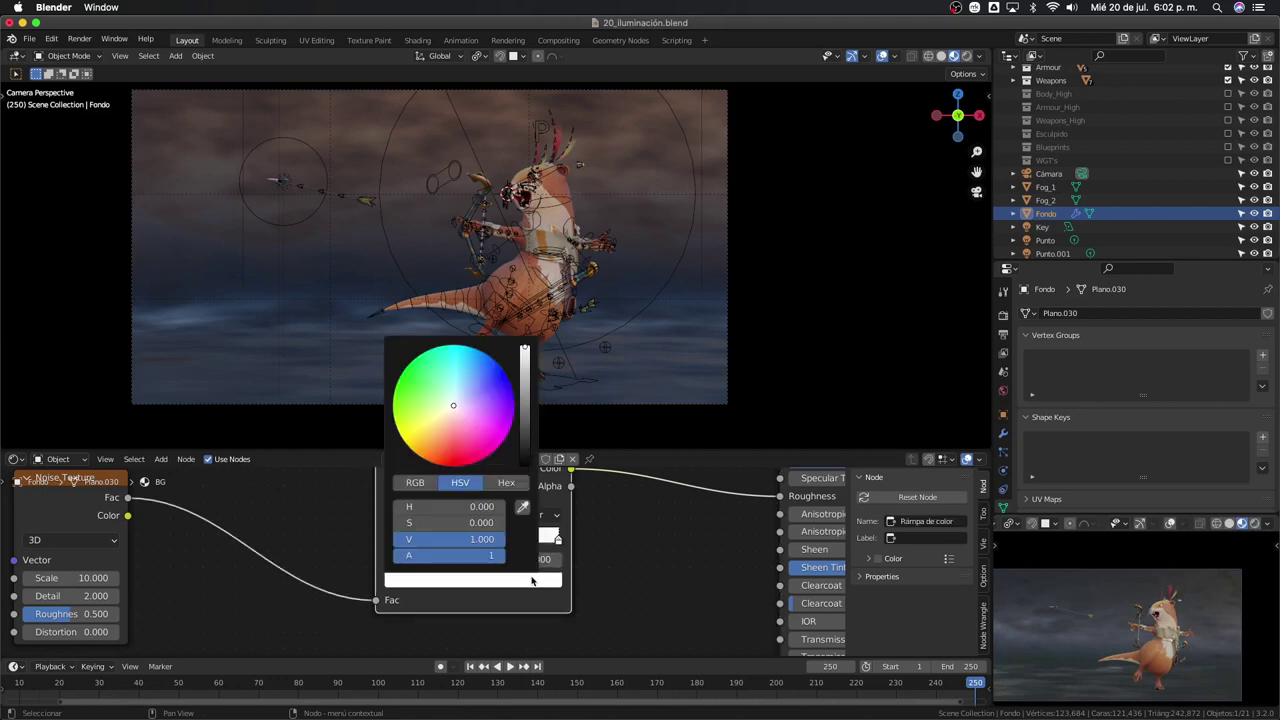
{"action": "mouse_move", "coordinate": [530, 450]}
{"action": "left_mouse_down"}
{"action": "mouse_move", "coordinate": [524, 406]}
{"action": "mouse_move", "coordinate": [524, 453]}
{"action": "left_mouse_up"}
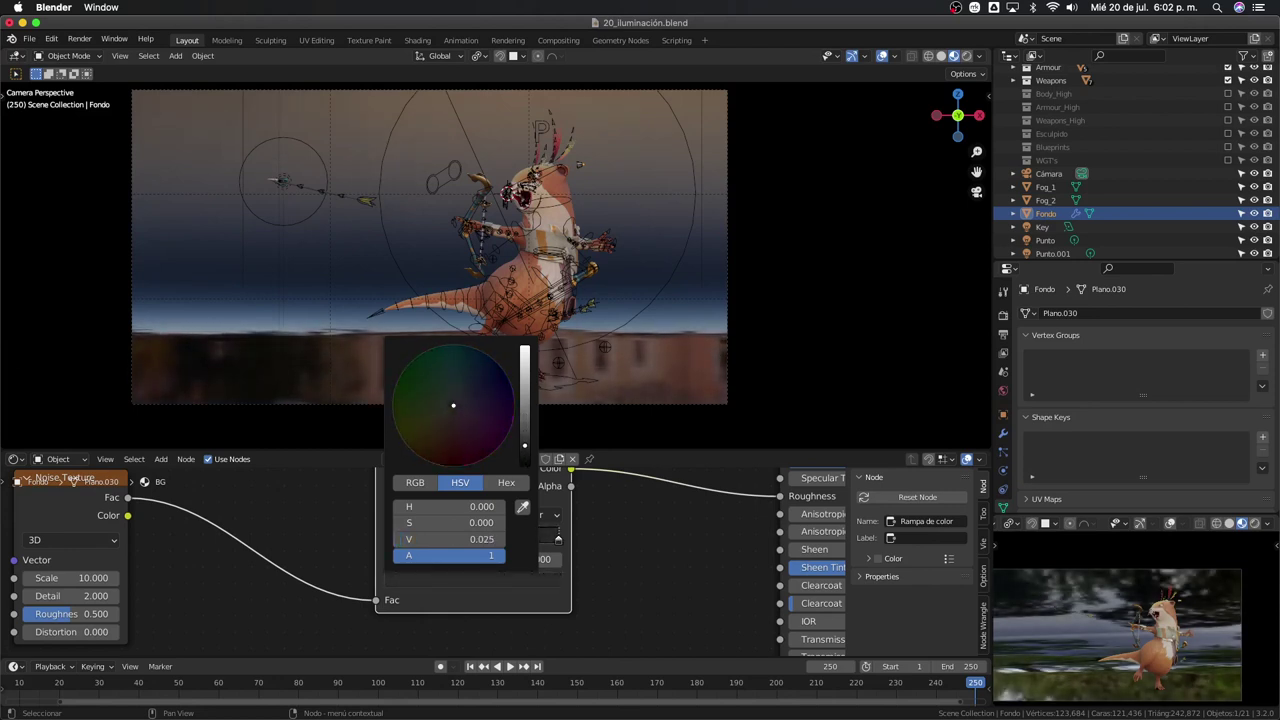
{"action": "mouse_move", "coordinate": [524, 453]}
{"action": "left_mouse_down"}
{"action": "mouse_move", "coordinate": [524, 464]}
{"action": "mouse_move", "coordinate": [524, 347]}
{"action": "left_mouse_up"}
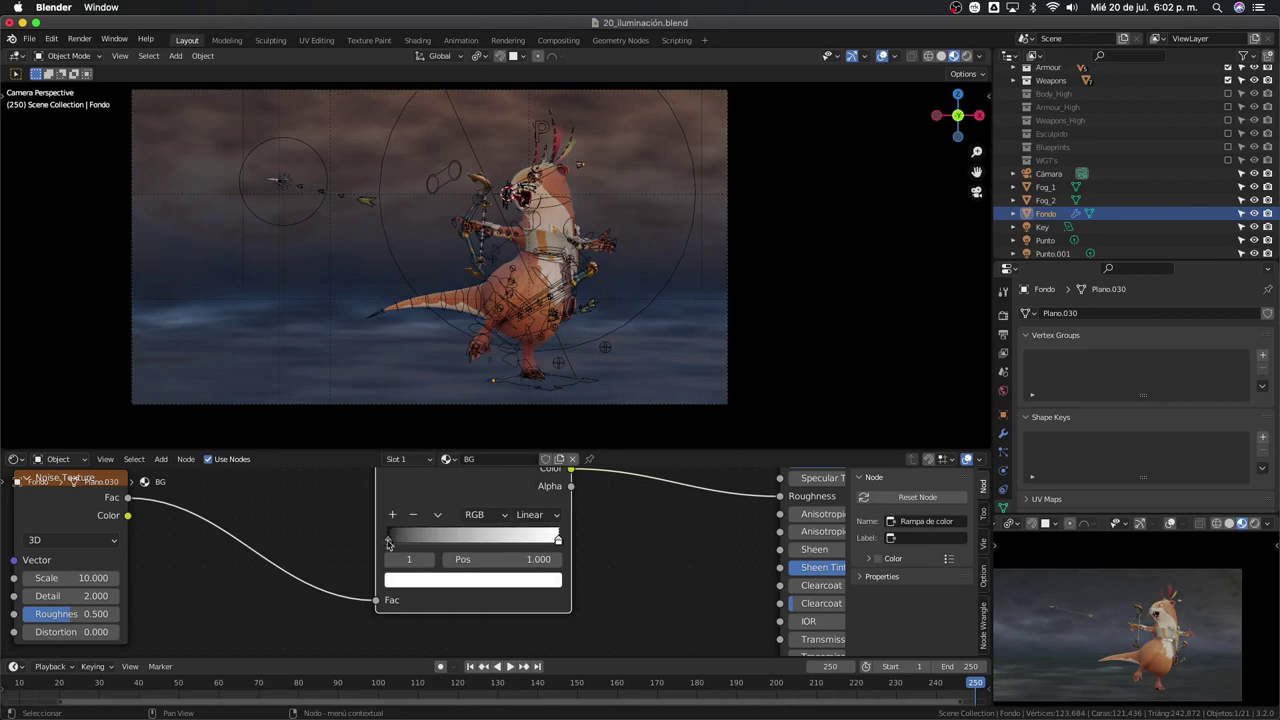
Lighten the ramp's left stop from black to a light grey, value about 0.642
{"action": "left_click", "coordinate": [388, 543]}
{"action": "left_click", "coordinate": [422, 584]}
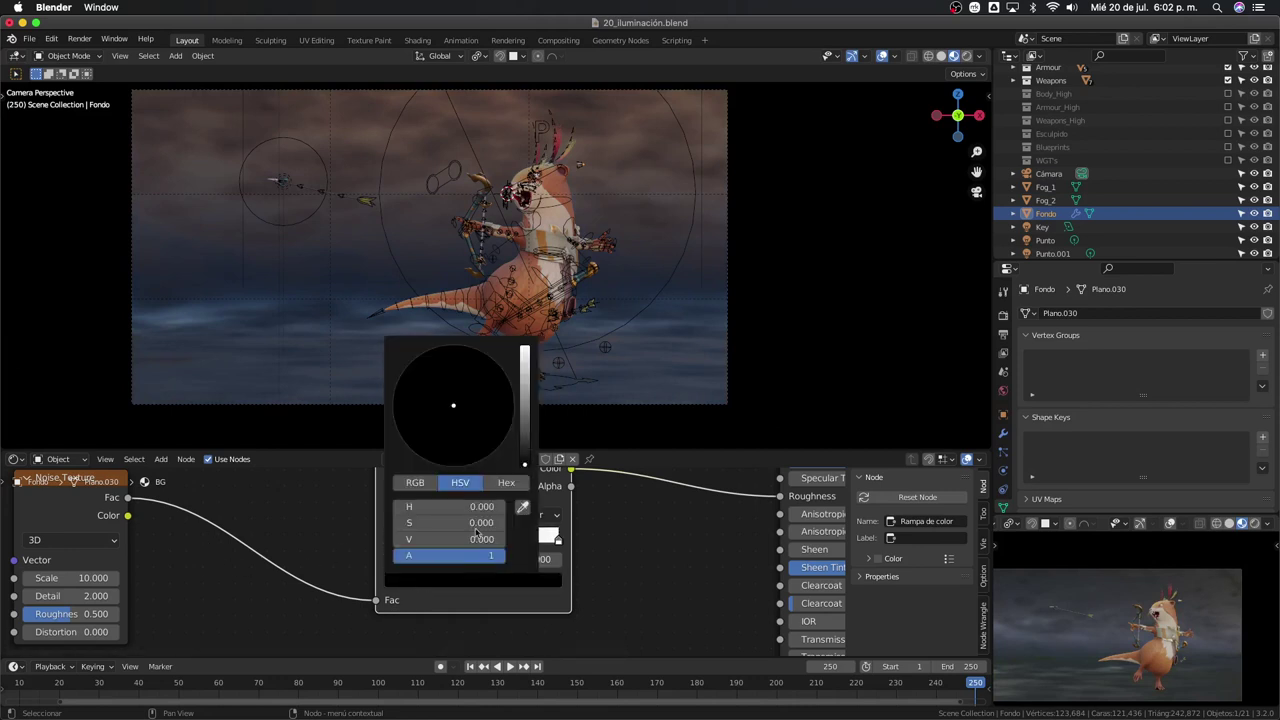
{"action": "left_click_drag", "start_coordinate": [521, 424], "coordinate": [524, 394]}
{"action": "left_click_drag", "start_coordinate": [450, 538], "coordinate": [467, 538]}
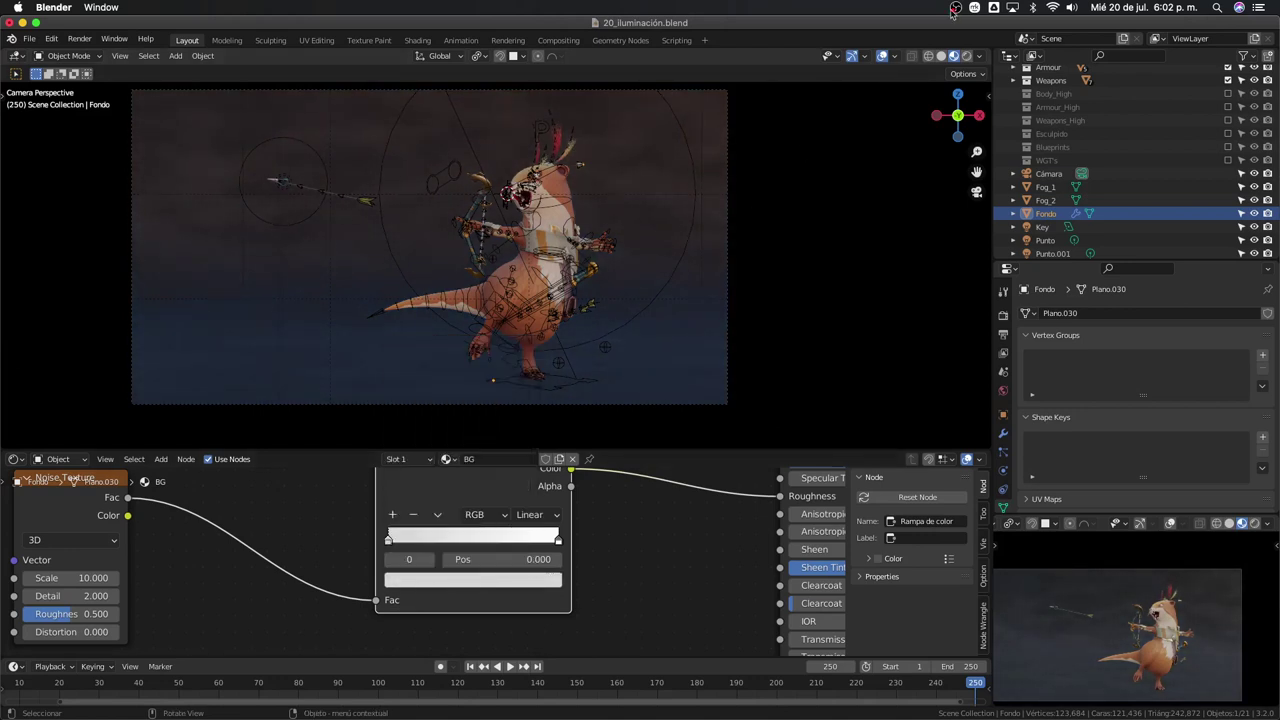
In Rendered view, set the ramp's light stop to a soft grey just below white
{"action": "left_click", "coordinate": [964, 57]}
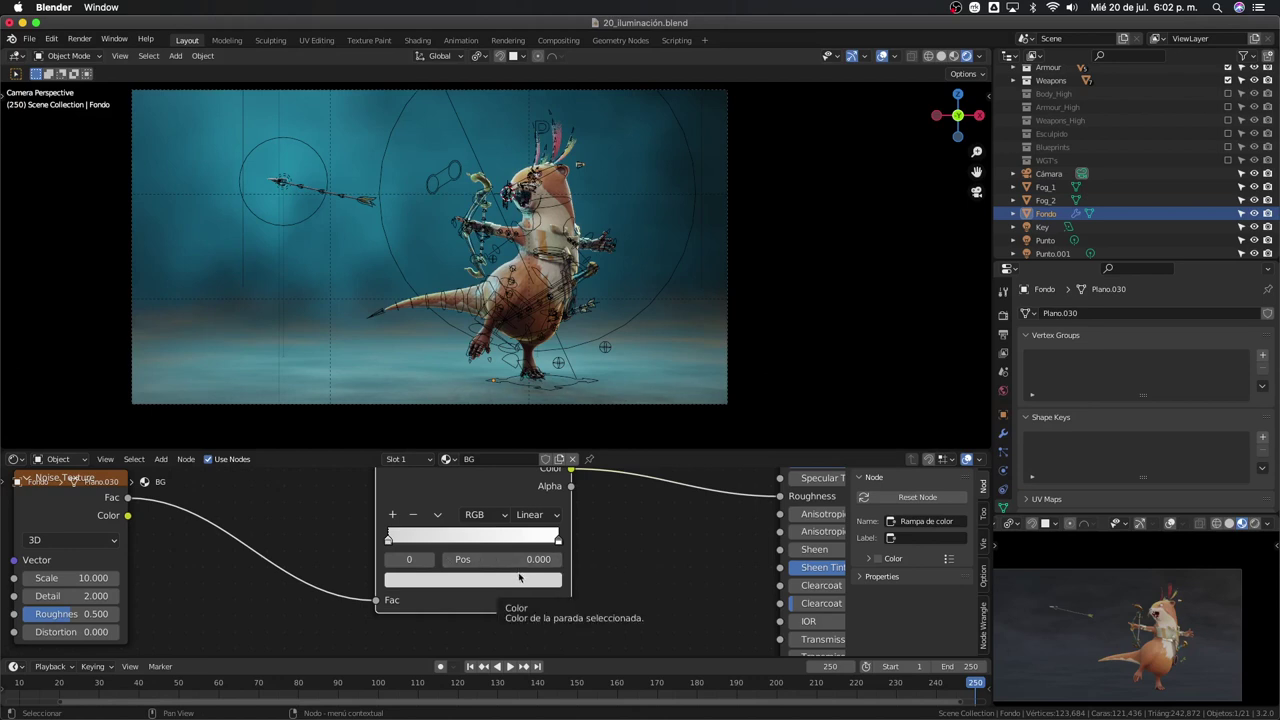
{"action": "left_click", "coordinate": [519, 578]}
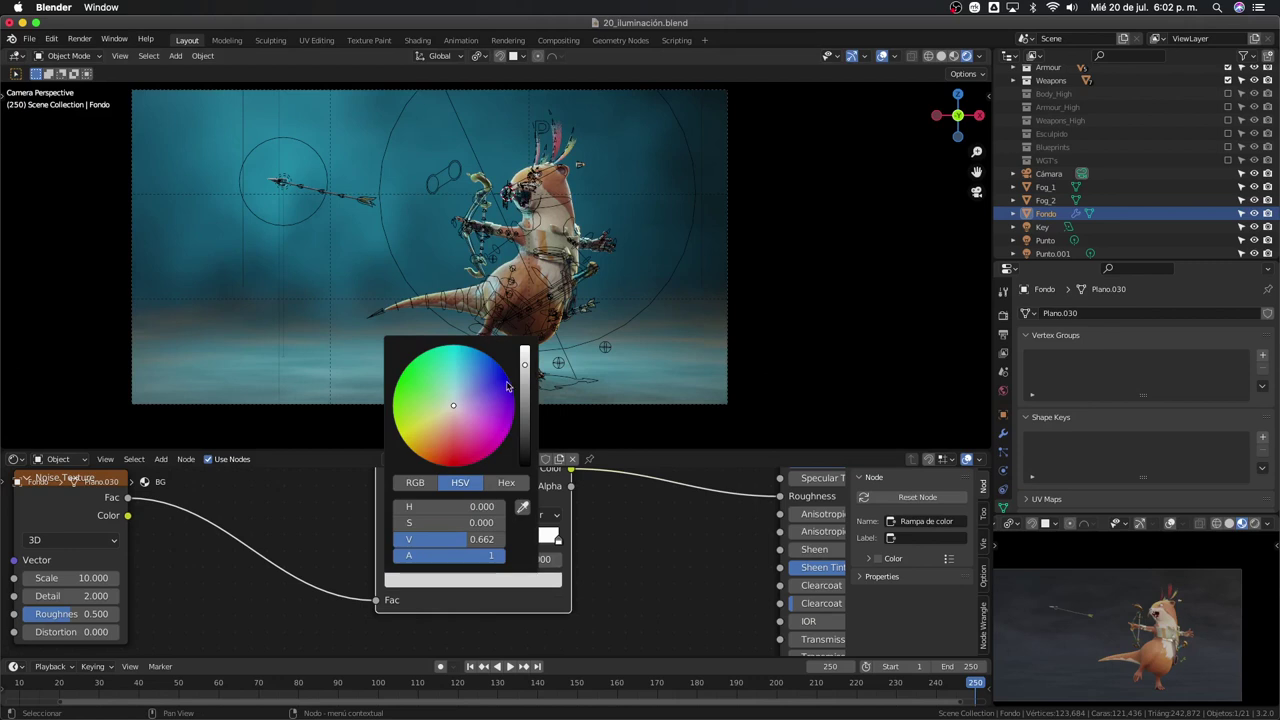
{"action": "left_click_drag", "start_coordinate": [524, 364], "coordinate": [524, 347]}
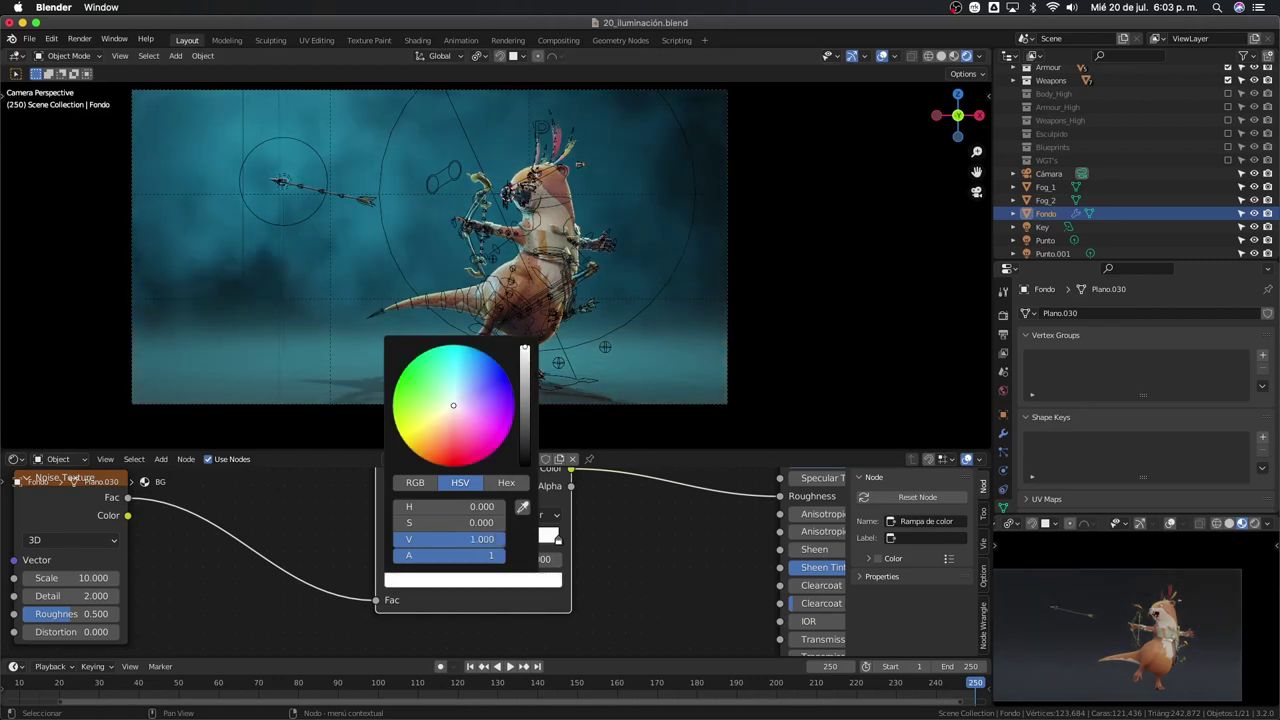
{"action": "mouse_move", "coordinate": [524, 347]}
{"action": "left_mouse_down"}
{"action": "mouse_move", "coordinate": [524, 363]}
{"action": "mouse_move", "coordinate": [524, 352]}
{"action": "left_mouse_up"}
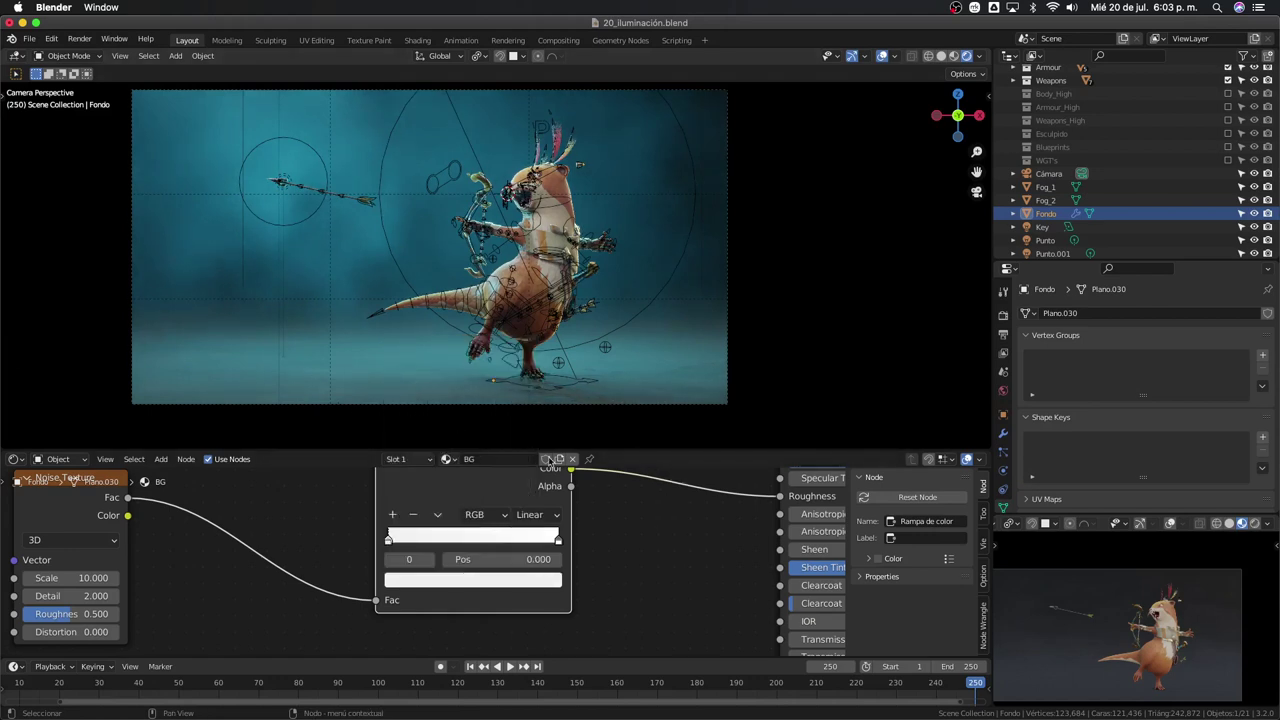
Hide overlays, return to Material Preview and orbit out of the camera view
{"action": "key", "text": "shift+alt+z"}
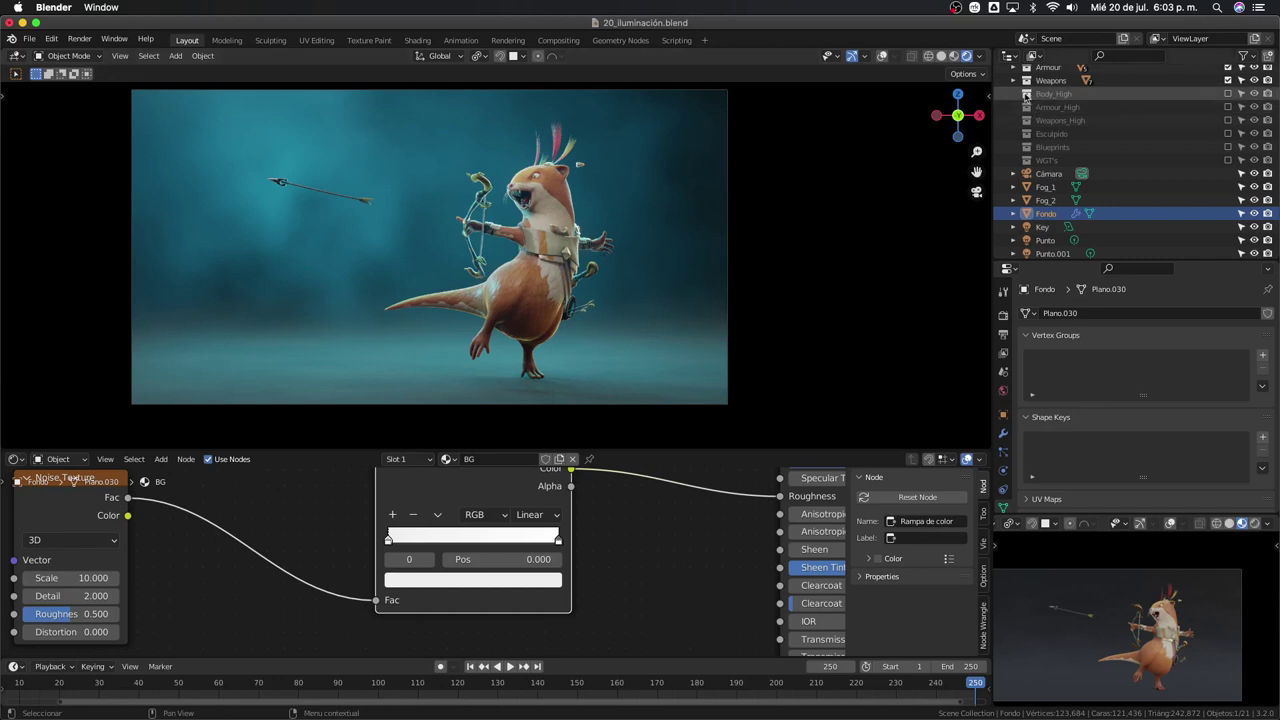
{"action": "left_click", "coordinate": [954, 57]}
{"action": "mouse_move", "coordinate": [820, 230]}
{"action": "middle_mouse_down"}
{"action": "mouse_move", "coordinate": [675, 296]}
{"action": "mouse_move", "coordinate": [744, 307]}
{"action": "mouse_move", "coordinate": [739, 260]}
{"action": "mouse_move", "coordinate": [666, 263]}
{"action": "mouse_move", "coordinate": [669, 277]}
{"action": "middle_mouse_up"}
Enable Depth of Field on the Cámara camera and display its viewport Limits
{"action": "left_click", "coordinate": [786, 232]}
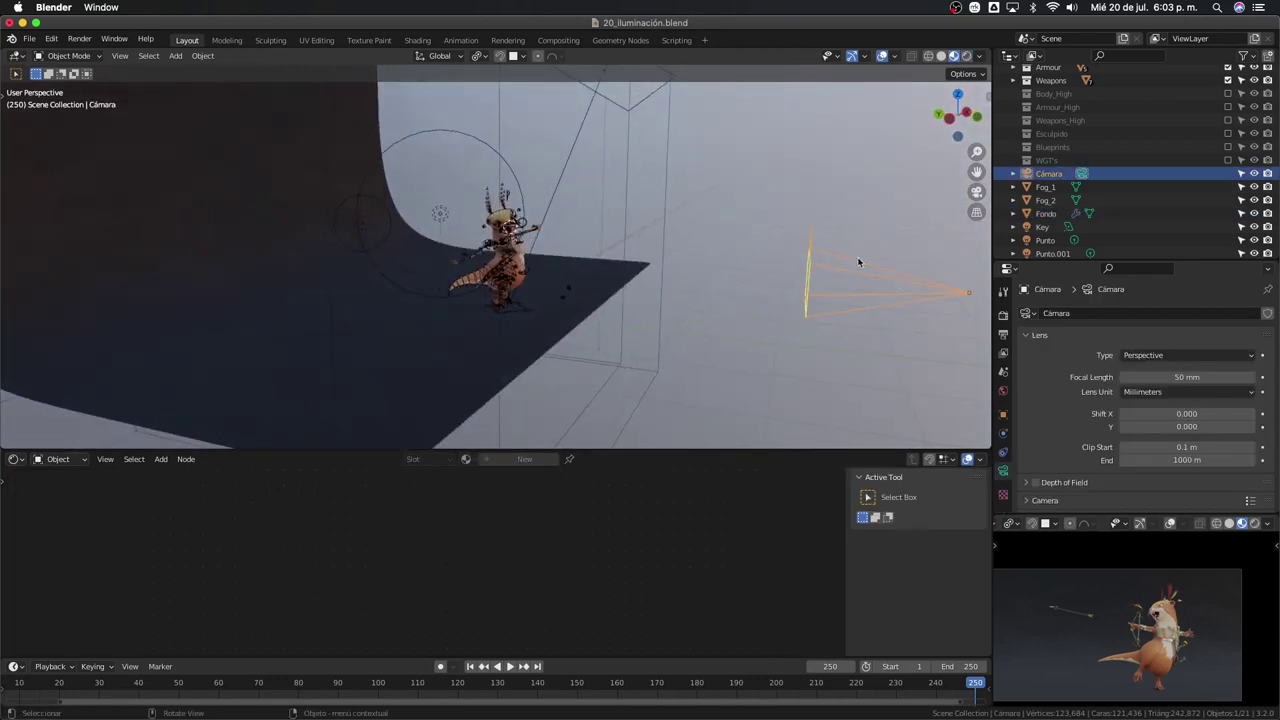
{"action": "scroll", "coordinate": [1100, 420], "scroll_direction": "down", "scroll_amount": 3}
{"action": "scroll", "coordinate": [1060, 400], "scroll_direction": "down", "scroll_amount": 3}
{"action": "left_click", "coordinate": [1035, 394]}
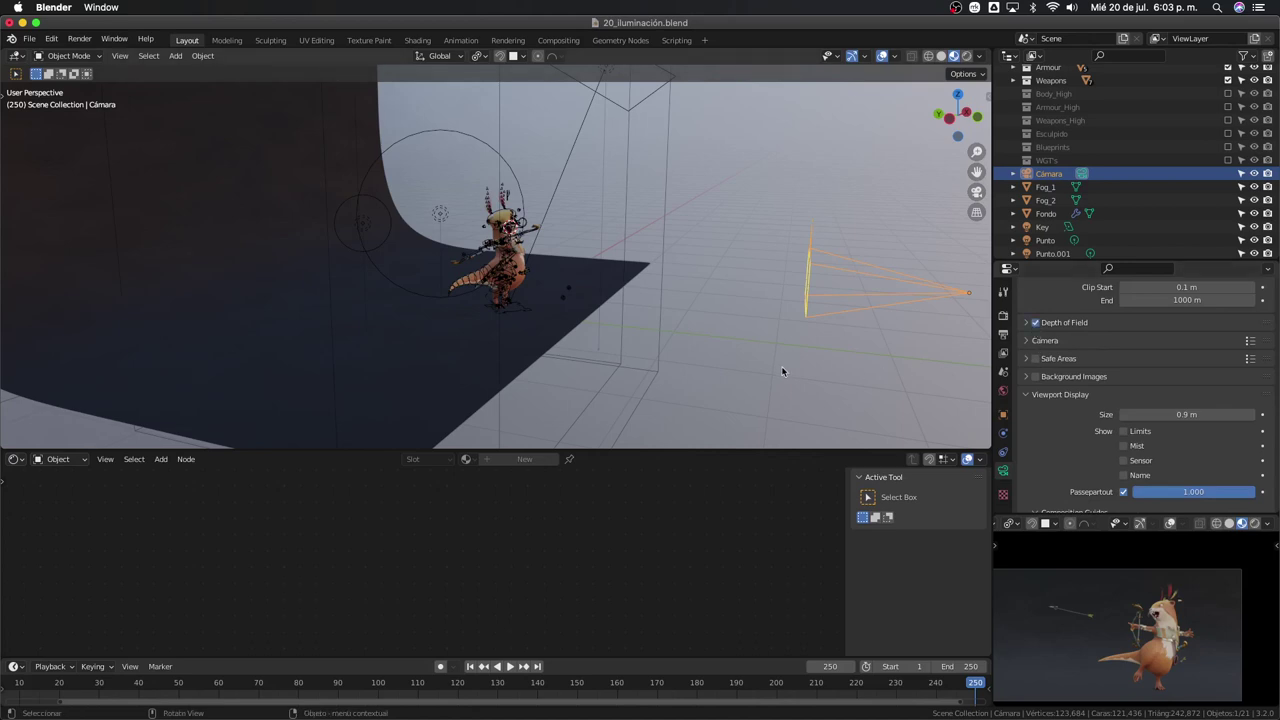
{"action": "scroll", "coordinate": [1020, 406], "scroll_direction": "down", "scroll_amount": 3}
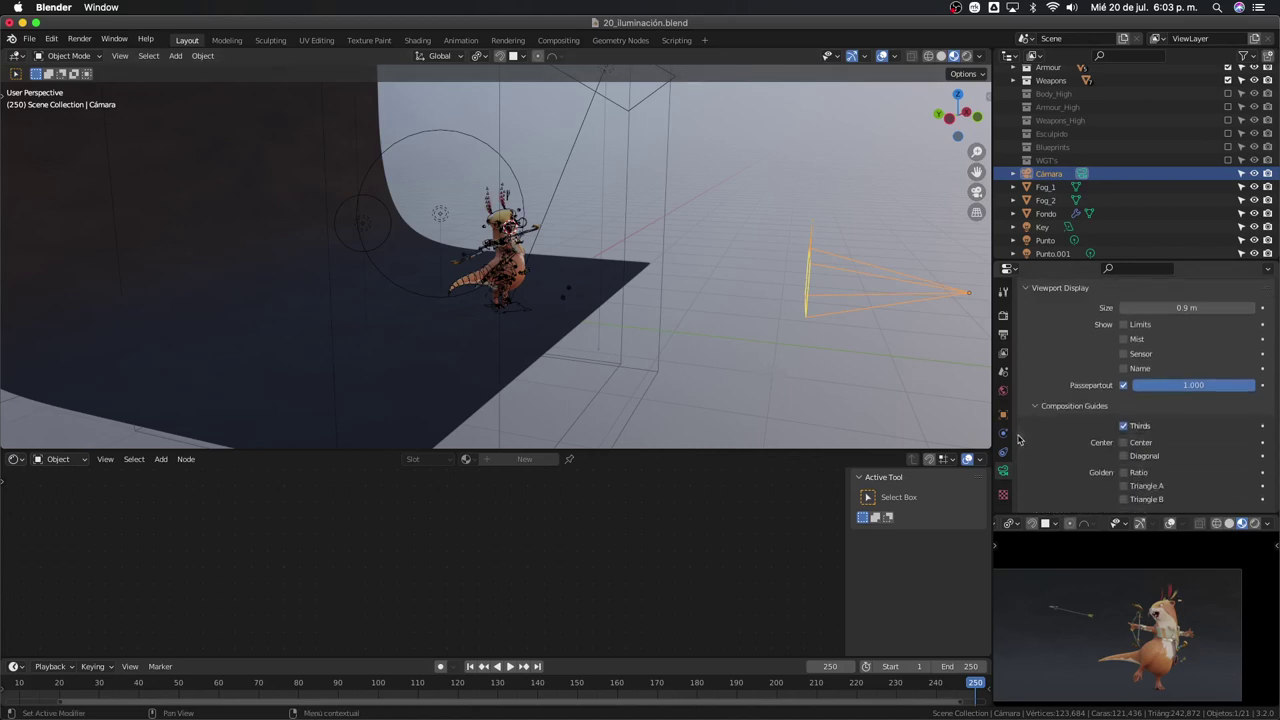
{"action": "scroll", "coordinate": [1022, 437], "scroll_direction": "up", "scroll_amount": 3}
{"action": "scroll", "coordinate": [1110, 448], "scroll_direction": "down", "scroll_amount": 2}
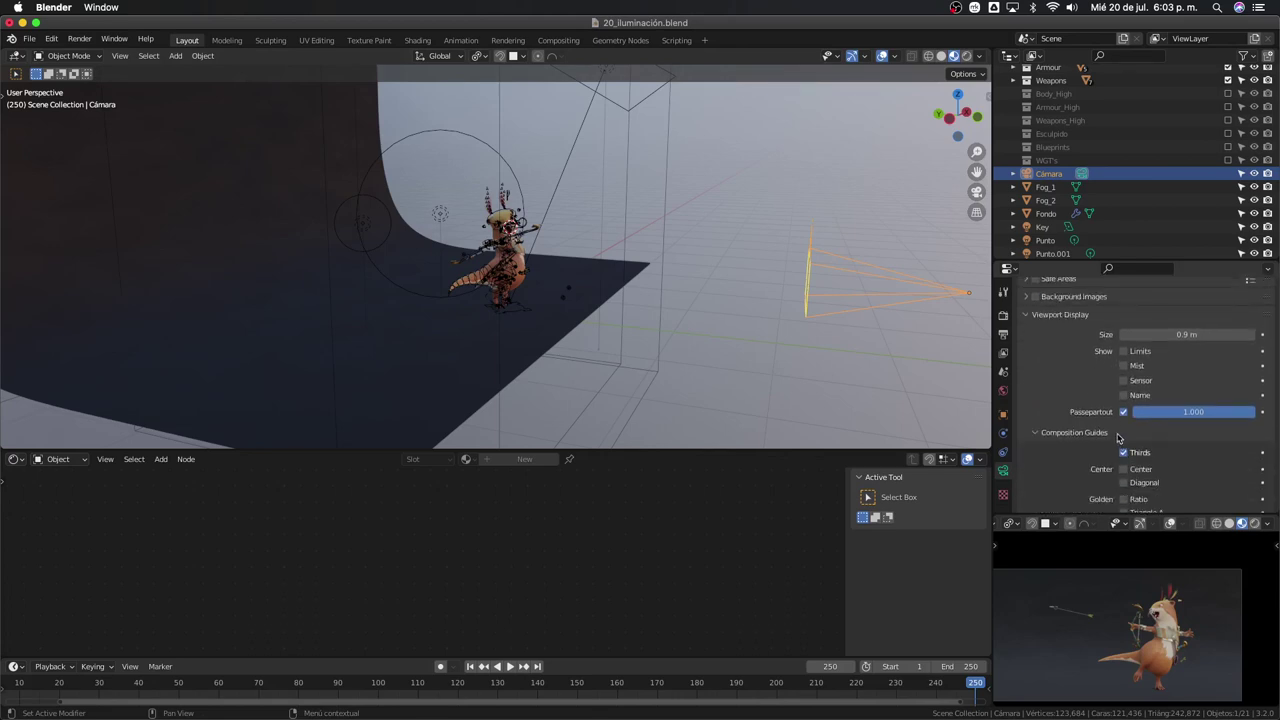
{"action": "scroll", "coordinate": [1110, 395], "scroll_direction": "up", "scroll_amount": 2}
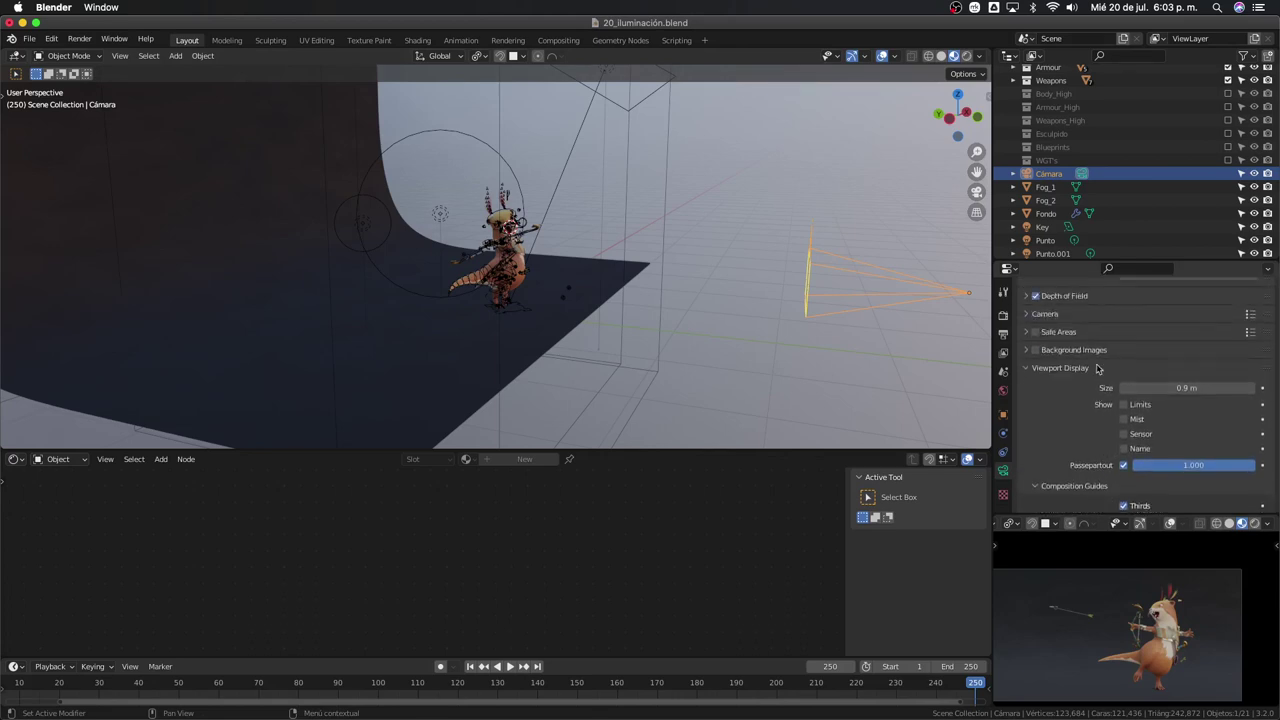
{"action": "left_click", "coordinate": [1123, 431]}
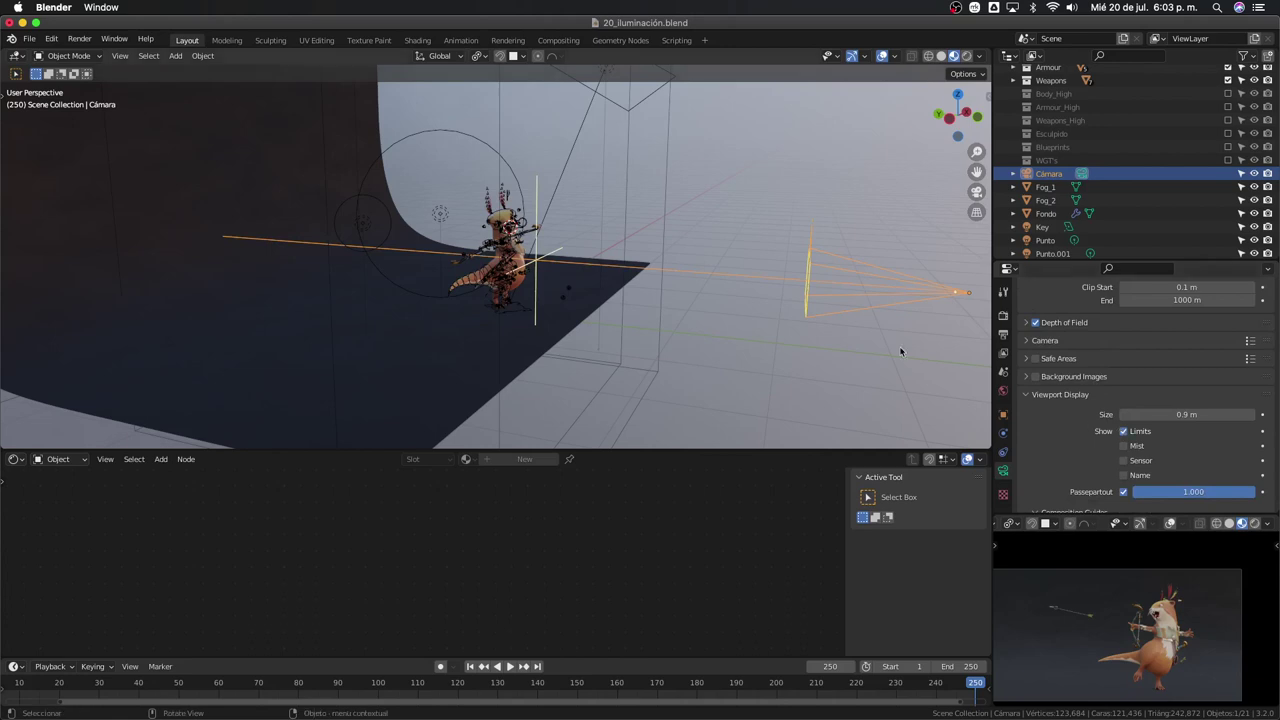
Set the focus distance to 4.4 m on the character and look through the camera
{"action": "middle_click_drag", "start_coordinate": [743, 302], "coordinate": [775, 312]}
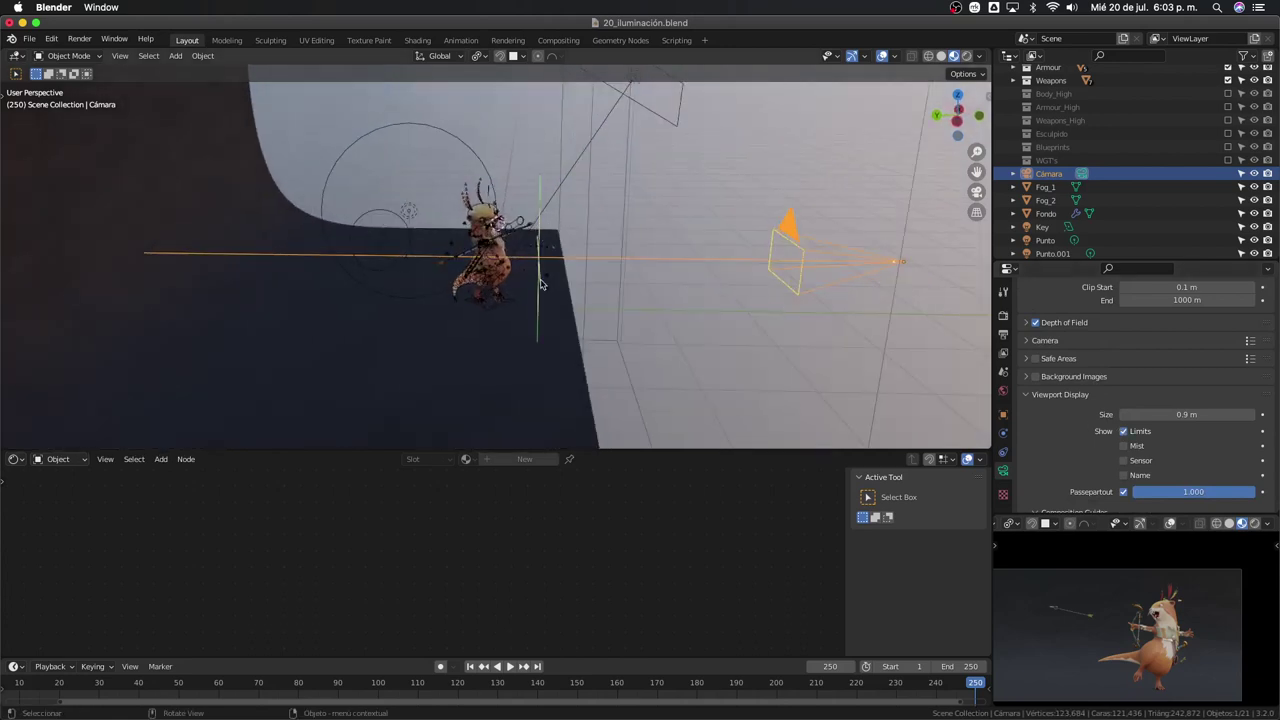
{"action": "middle_click_drag", "start_coordinate": [566, 256], "coordinate": [560, 275]}
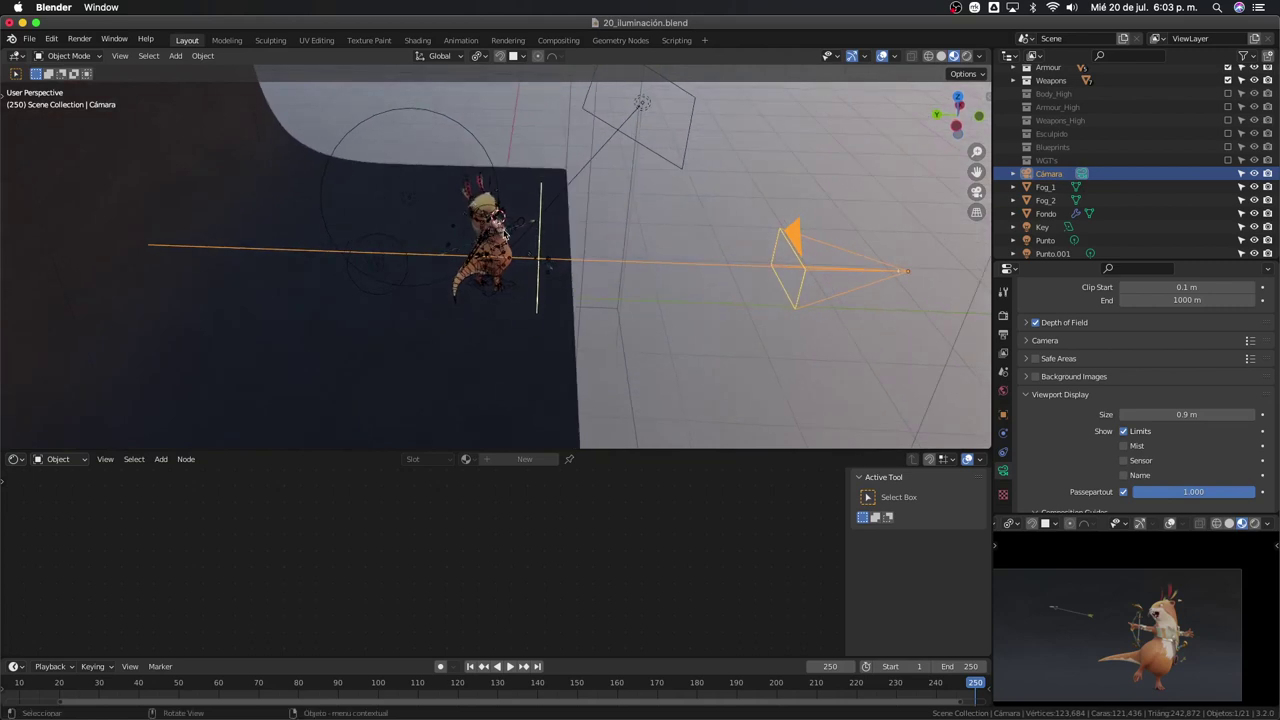
{"action": "mouse_move", "coordinate": [1170, 419]}
{"action": "left_mouse_down"}
{"action": "mouse_move", "coordinate": [1192, 419]}
{"action": "mouse_move", "coordinate": [1165, 414]}
{"action": "left_mouse_up"}
{"action": "scroll", "coordinate": [1160, 450], "scroll_direction": "down", "scroll_amount": 5}
{"action": "scroll", "coordinate": [1160, 450], "scroll_direction": "up", "scroll_amount": 2}
{"action": "scroll", "coordinate": [1155, 445], "scroll_direction": "up", "scroll_amount": 5}
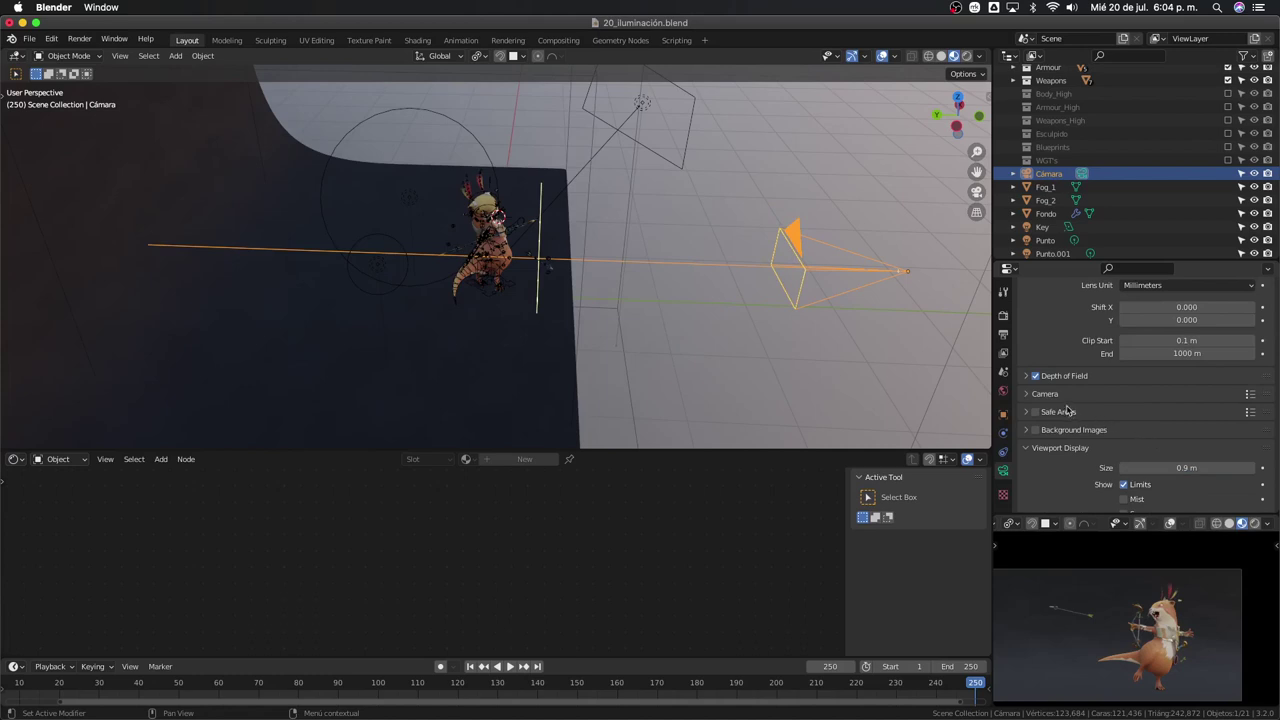
{"action": "left_click", "coordinate": [1025, 376]}
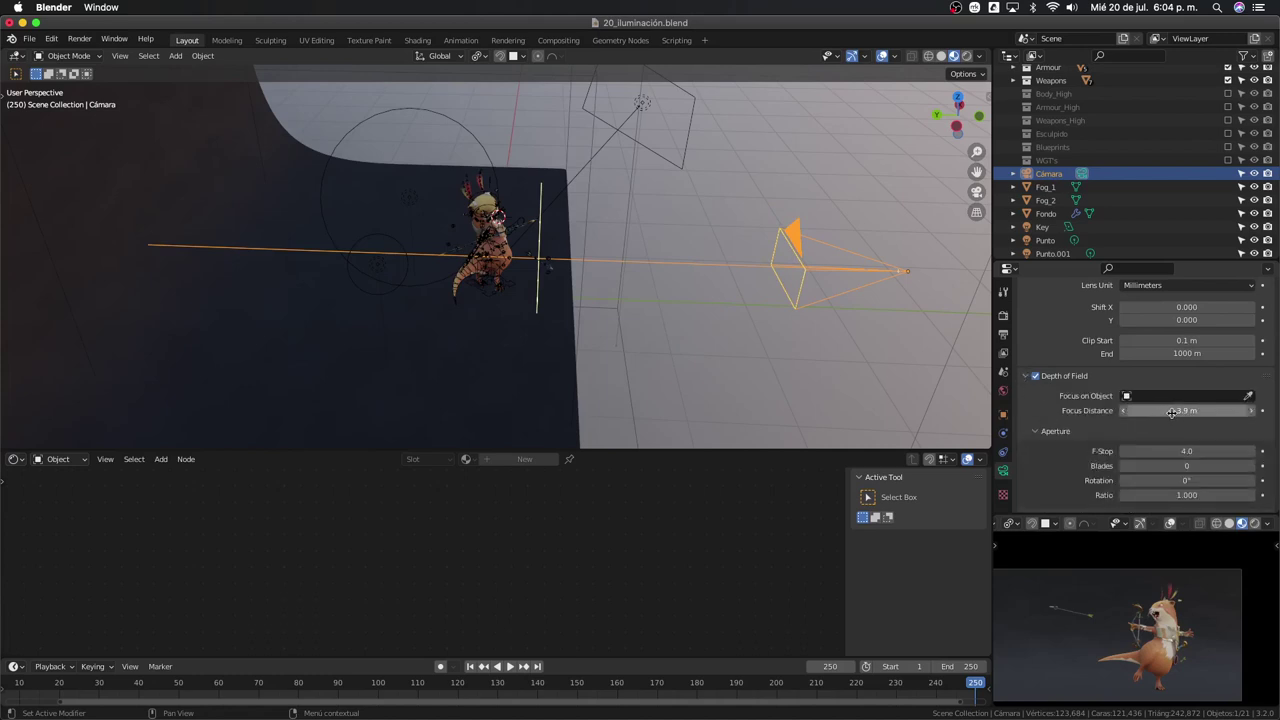
{"action": "left_click_drag", "start_coordinate": [1172, 413], "coordinate": [1192, 410]}
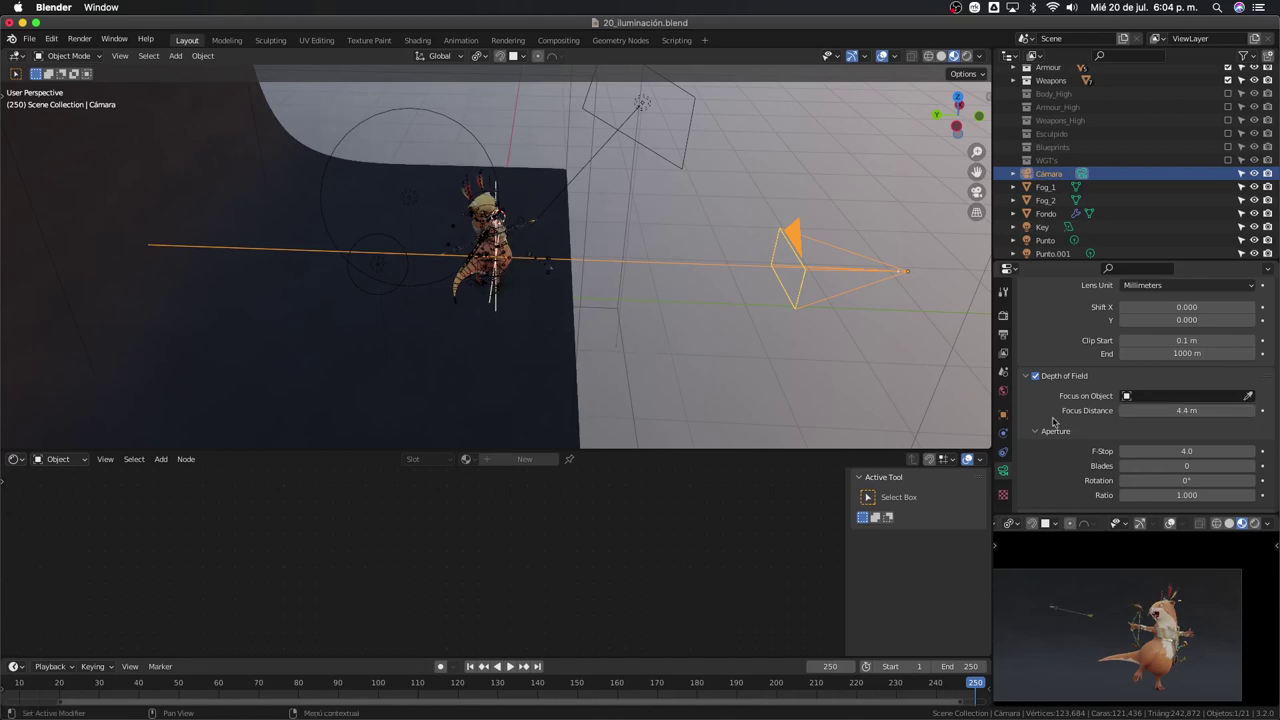
{"action": "scroll", "coordinate": [1095, 409], "scroll_direction": "down", "scroll_amount": 2}
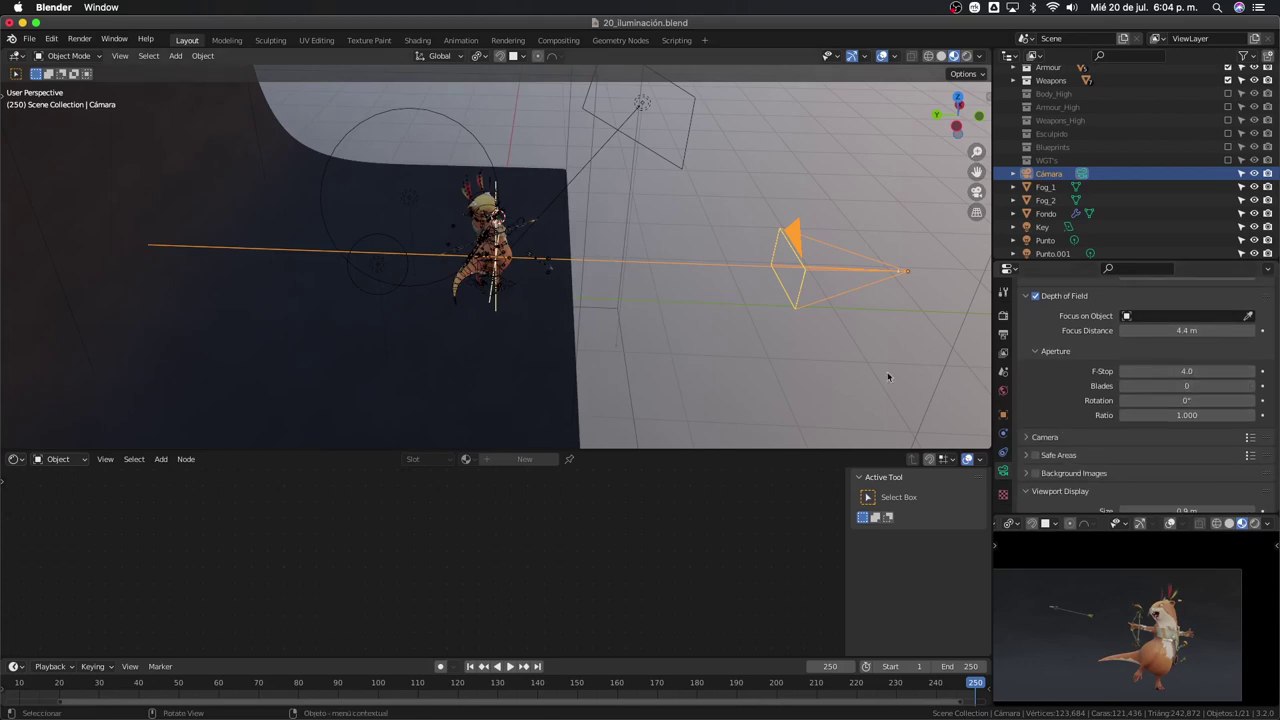
{"action": "key", "text": "KP_0"}
Lower the camera's F-Stop to 1.4 in the Aperture settings
{"action": "scroll", "coordinate": [762, 345], "scroll_direction": "up", "scroll_amount": 5}
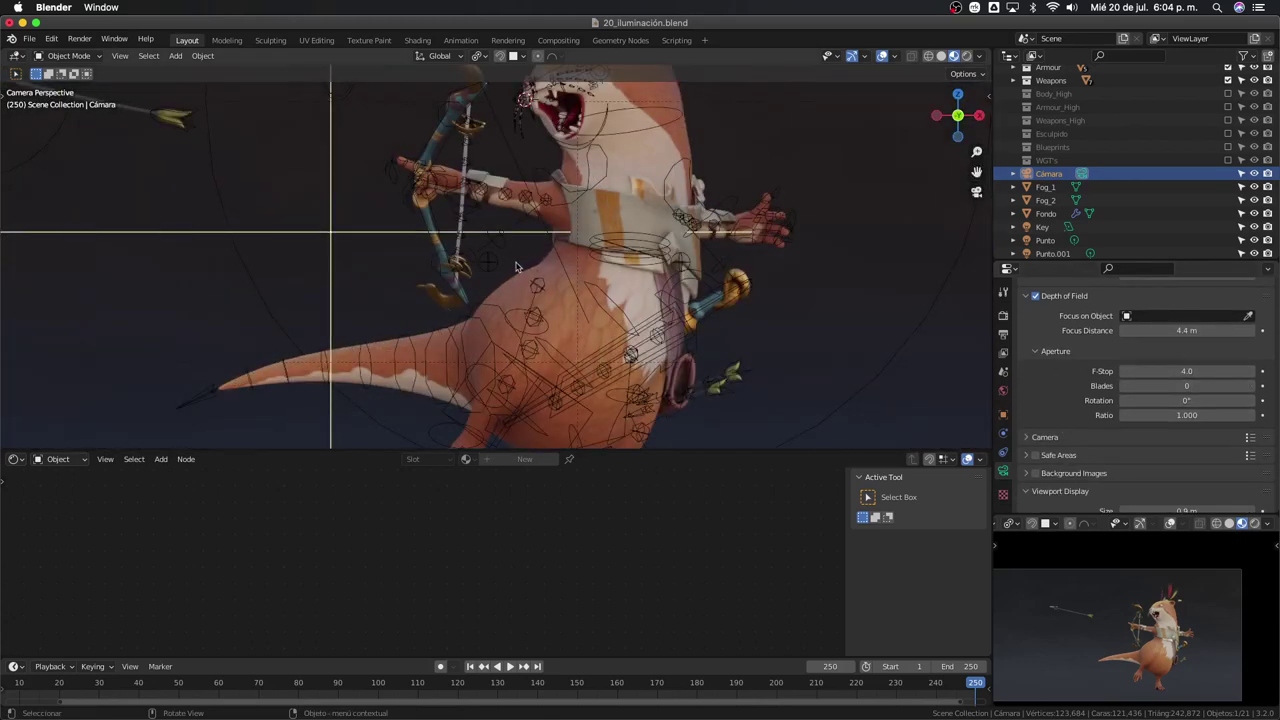
{"action": "scroll", "coordinate": [700, 344], "scroll_direction": "up", "scroll_amount": 2}
{"action": "scroll", "coordinate": [670, 343], "scroll_direction": "up", "scroll_amount": 1}
{"action": "scroll", "coordinate": [670, 343], "scroll_direction": "down", "scroll_amount": 4}
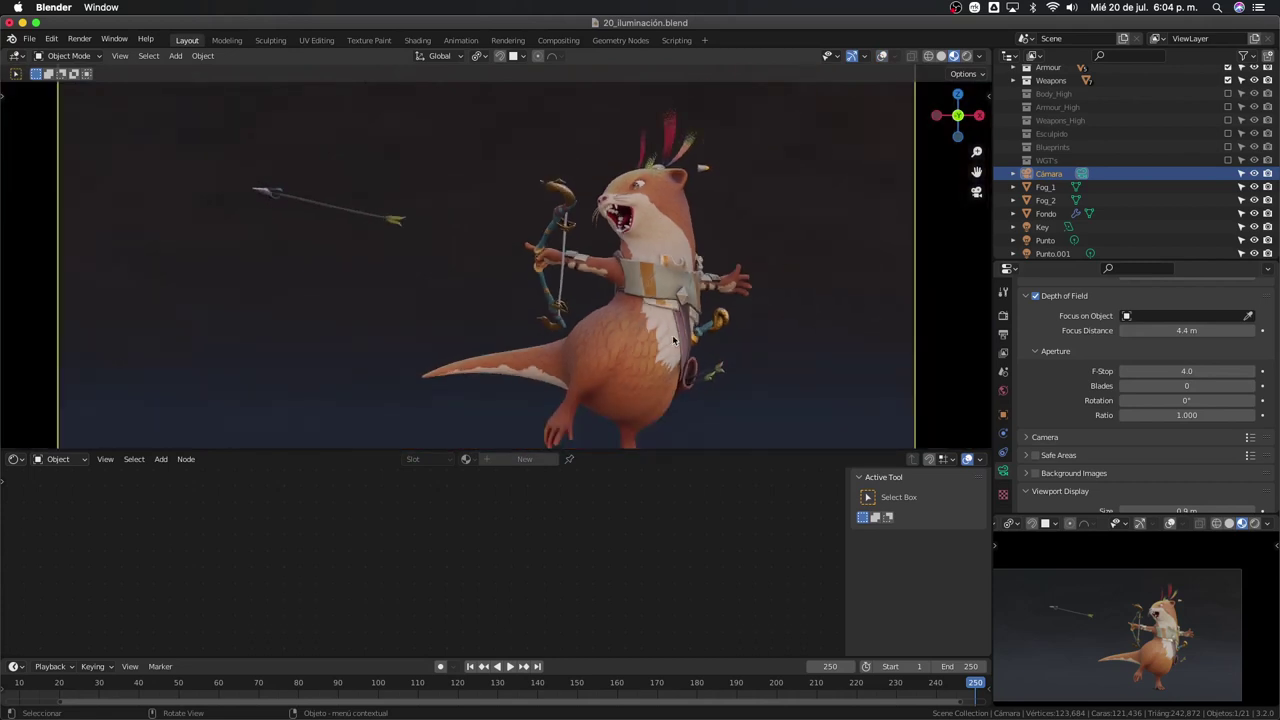
{"action": "scroll", "coordinate": [670, 343], "scroll_direction": "down", "scroll_amount": 3}
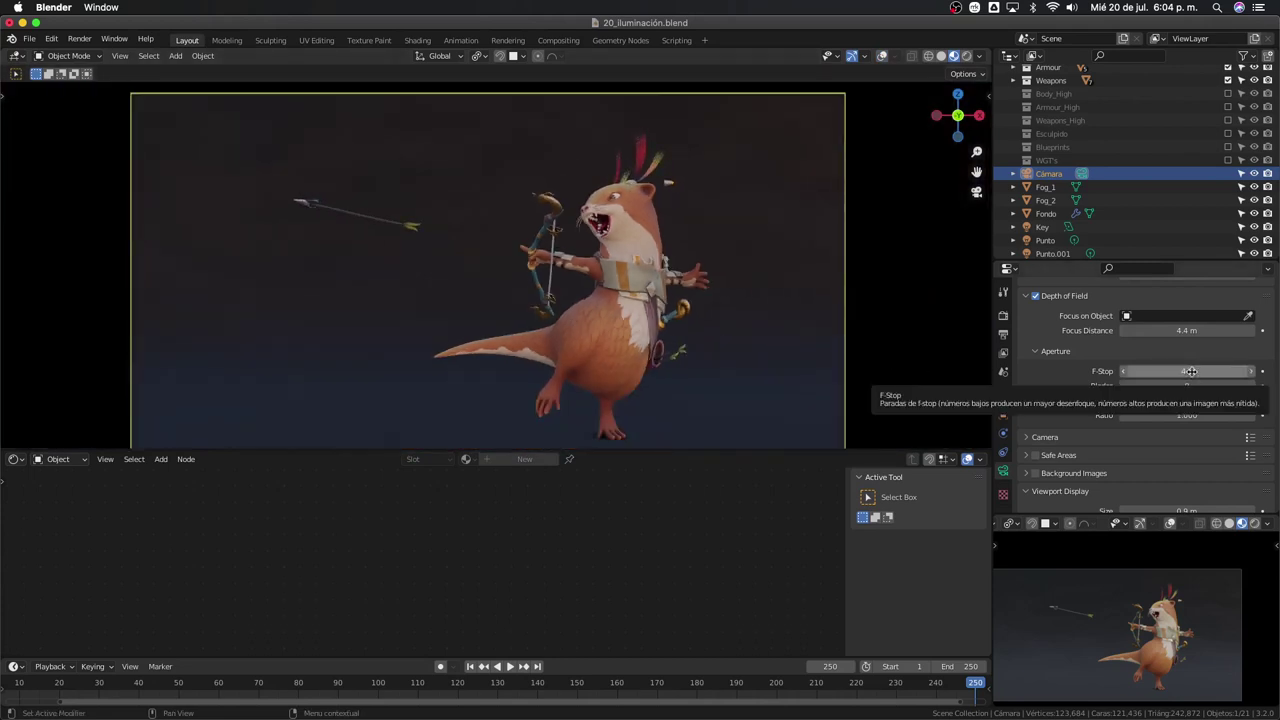
{"action": "left_click", "coordinate": [1190, 371]}
{"action": "type", "text": "1.4"}
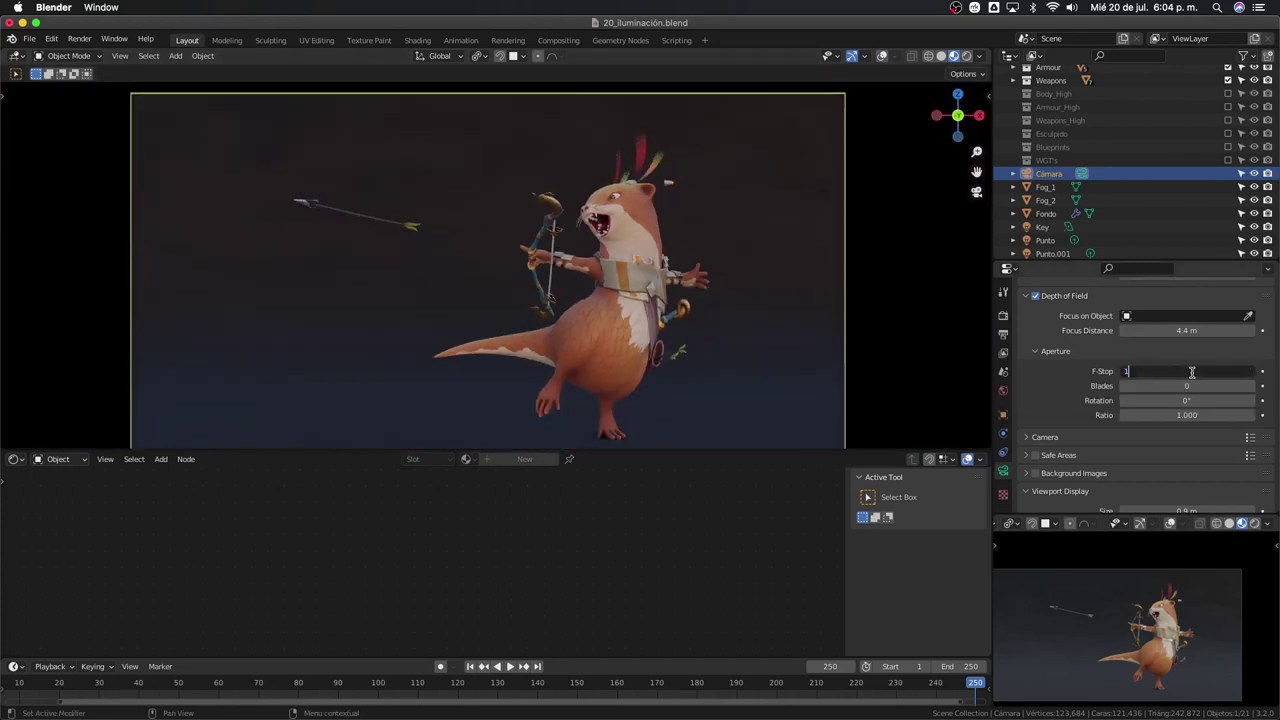
{"action": "key", "text": "Return"}
Settle the F-Stop at 0.6 for strong blur and view it in Rendered shading
{"action": "left_click", "coordinate": [1143, 371]}
{"action": "type", "text": "0.1"}
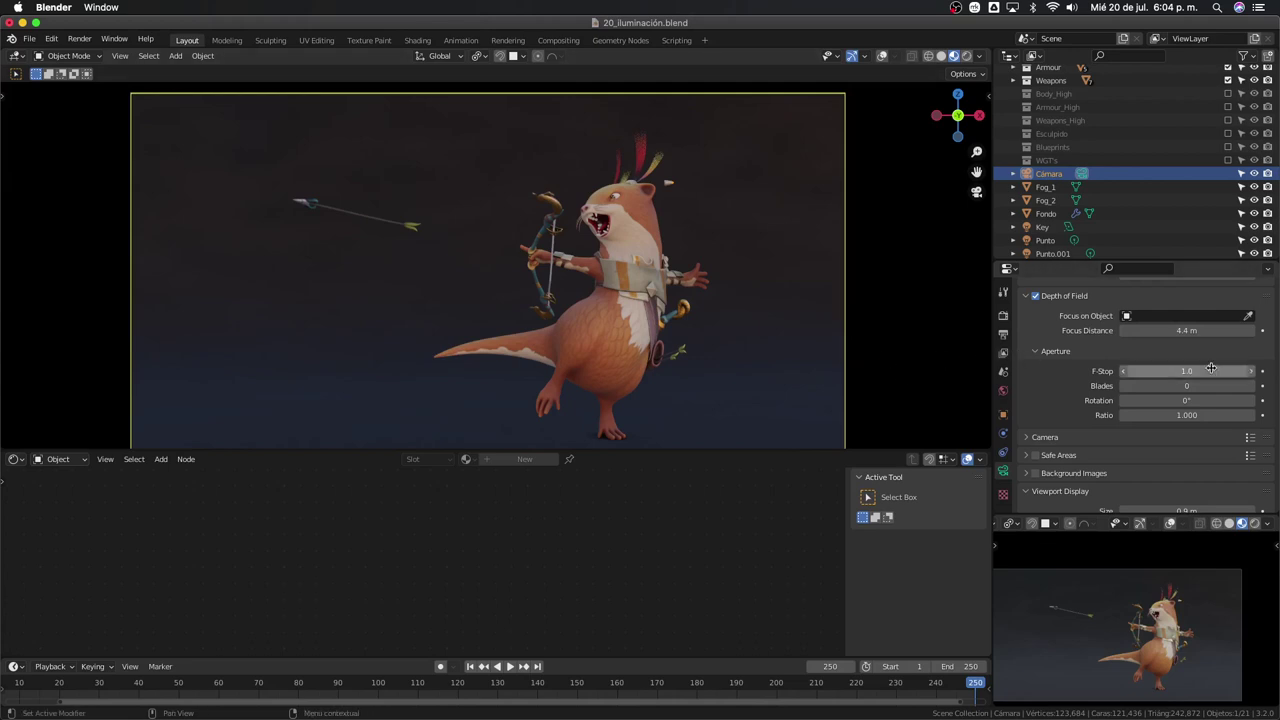
{"action": "key", "text": "Return"}
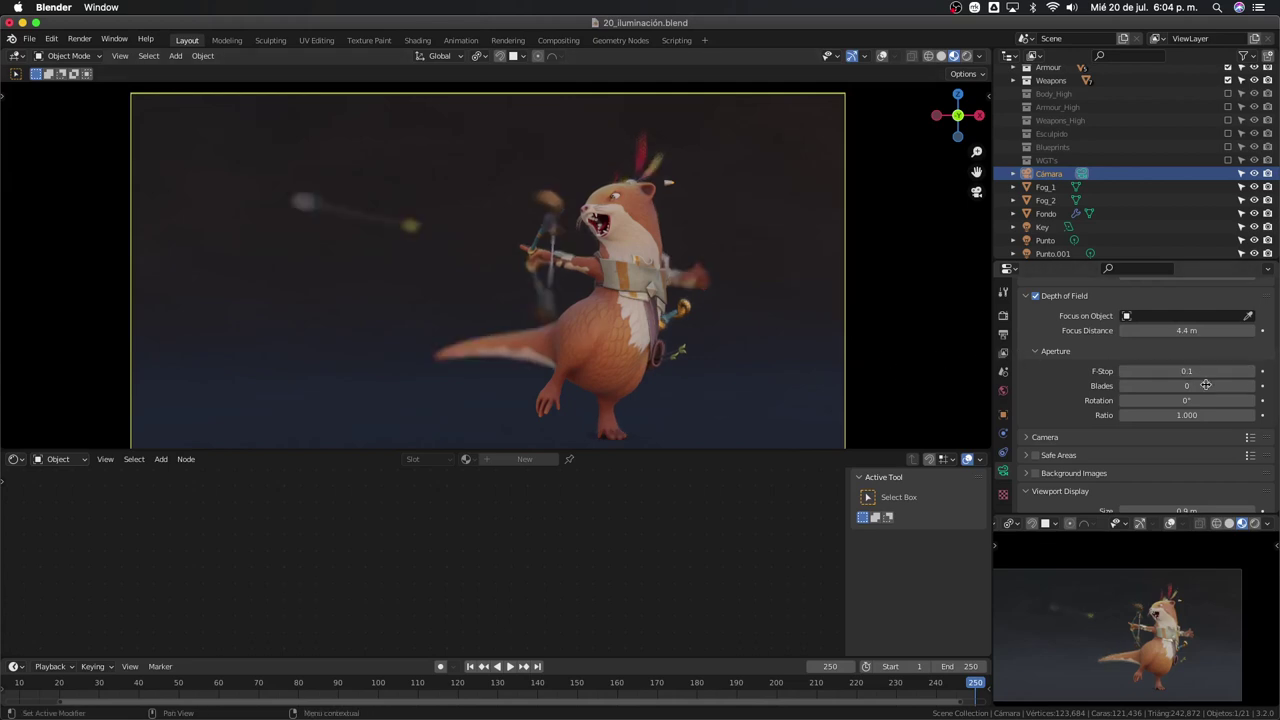
{"action": "left_click", "coordinate": [1251, 371]}
{"action": "type", "text": "0.6"}
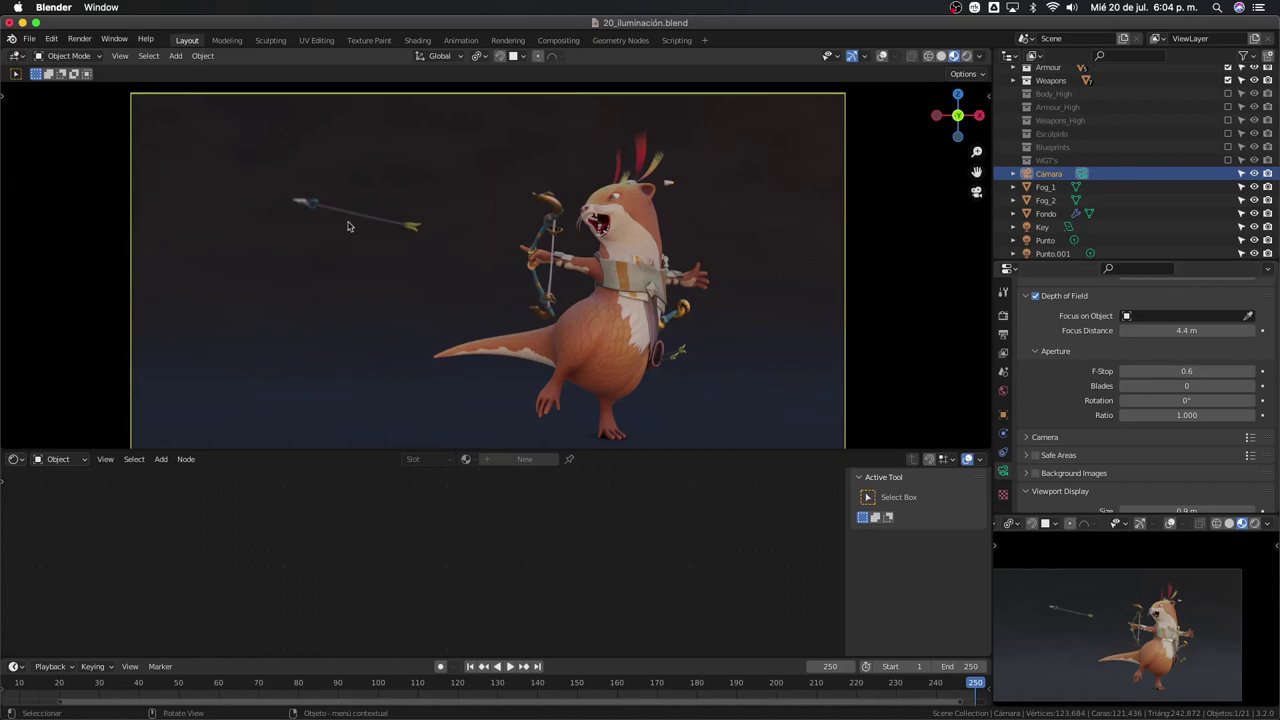
{"action": "left_click", "coordinate": [965, 57]}
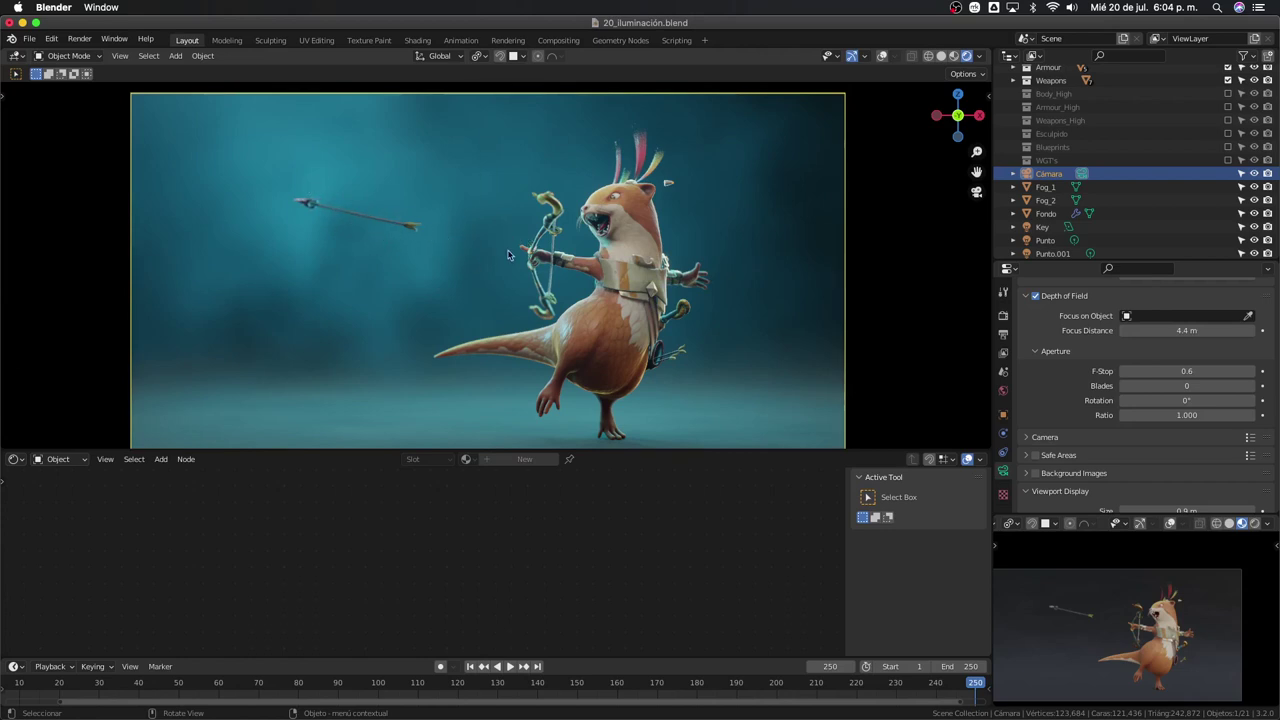
Show viewport overlays, switch to Material Preview shading, and select the arrow object
{"action": "scroll", "coordinate": [541, 258], "scroll_direction": "down", "scroll_amount": 2}
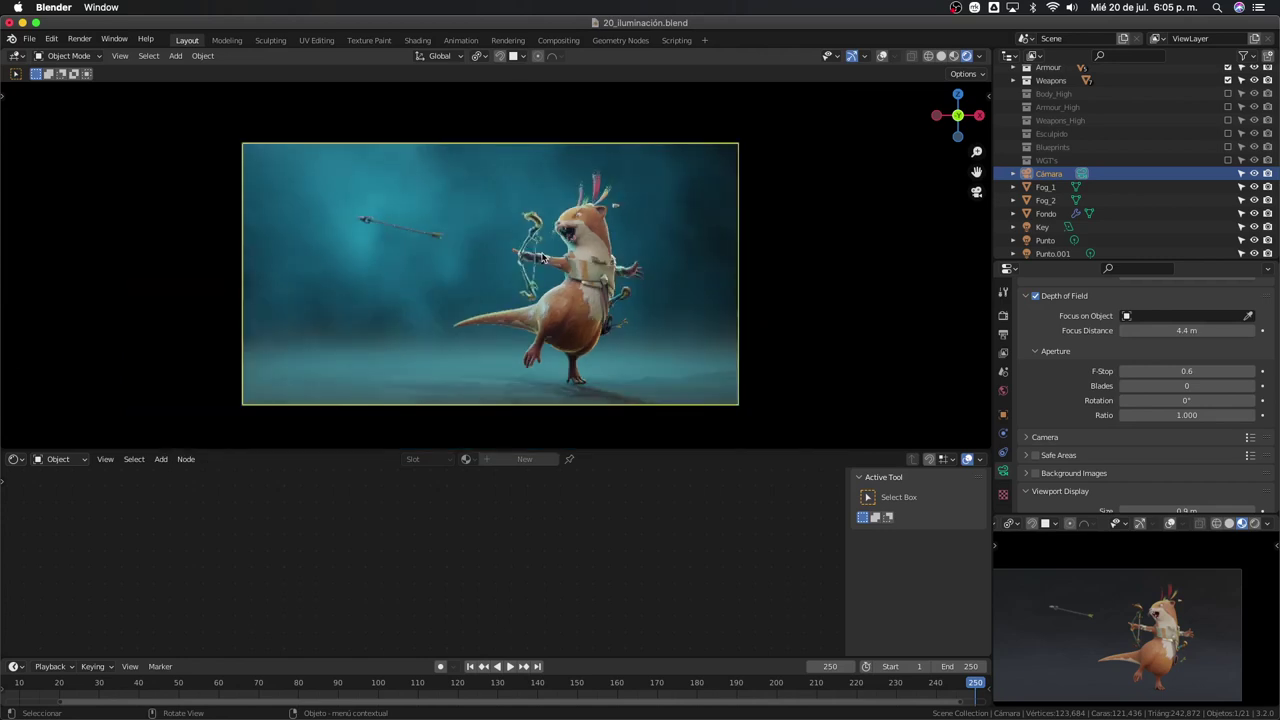
{"action": "scroll", "coordinate": [538, 241], "scroll_direction": "up", "scroll_amount": 2}
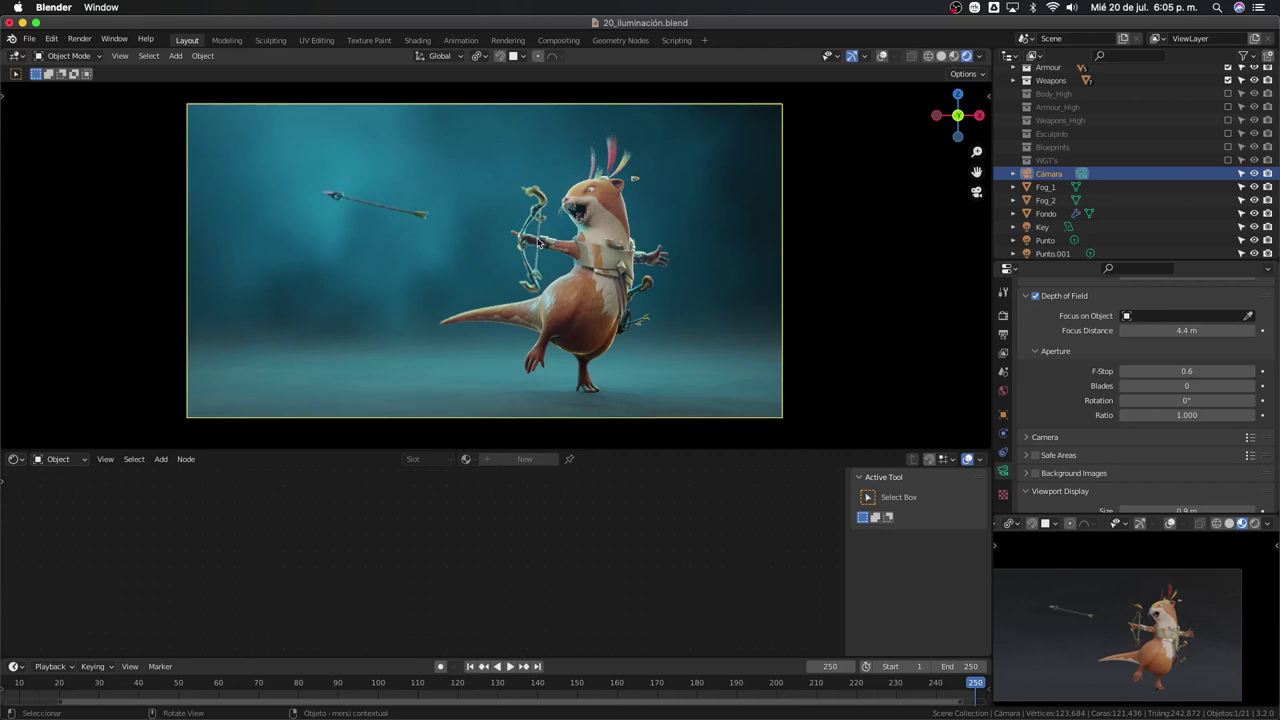
{"action": "key", "text": "shift+alt+z"}
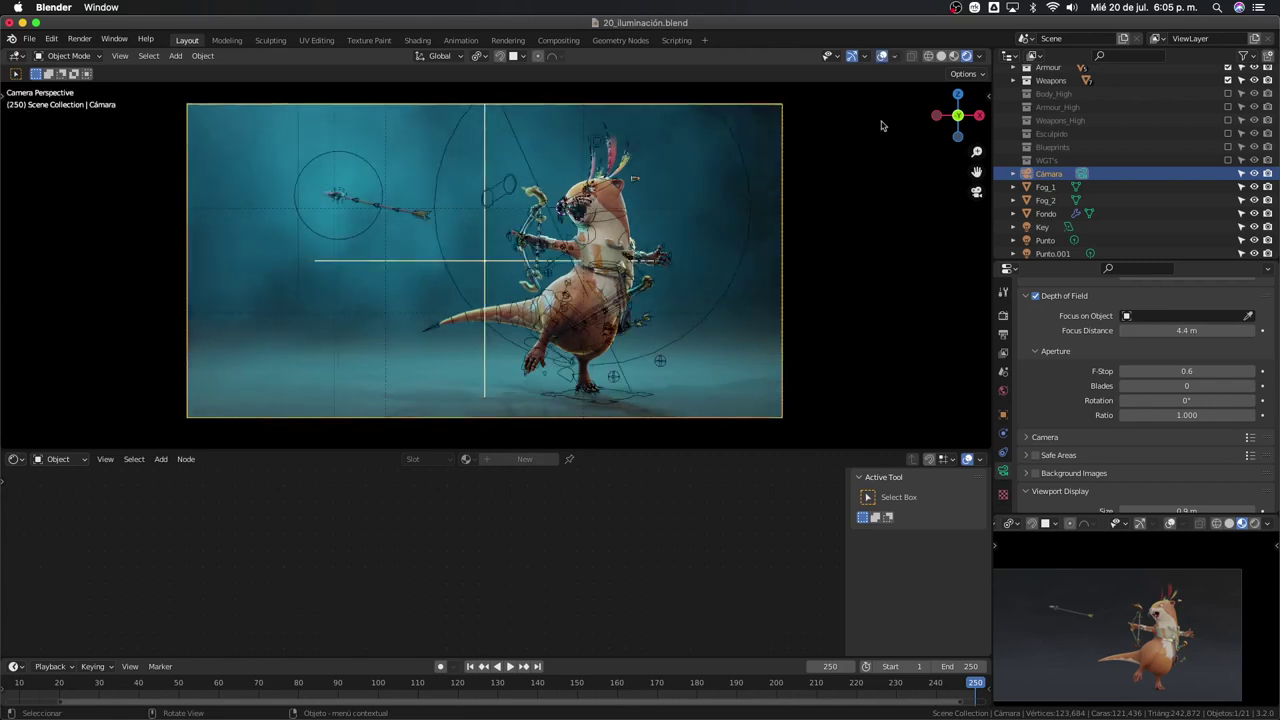
{"action": "left_click", "coordinate": [953, 56]}
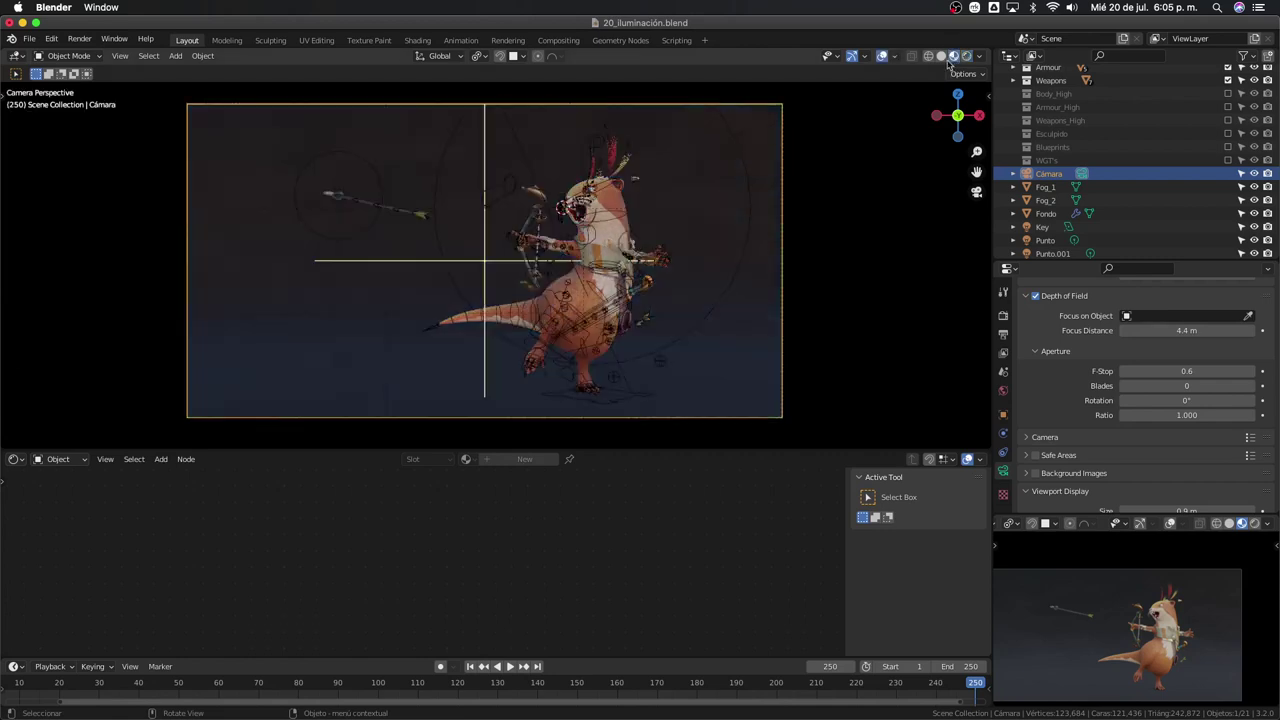
{"action": "left_click", "coordinate": [328, 201]}
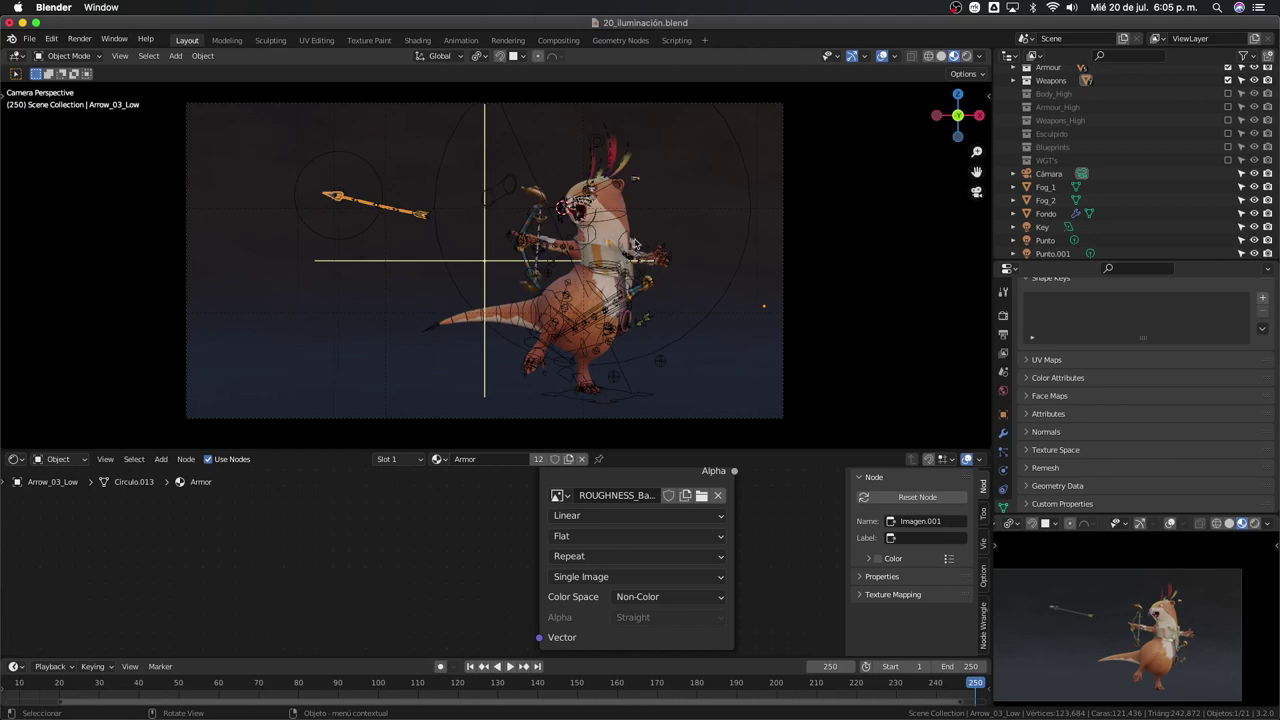
Isolate the arrow in local front view and disable the Esqueleto modifier in the viewport
{"action": "key", "text": "KP_Divide"}
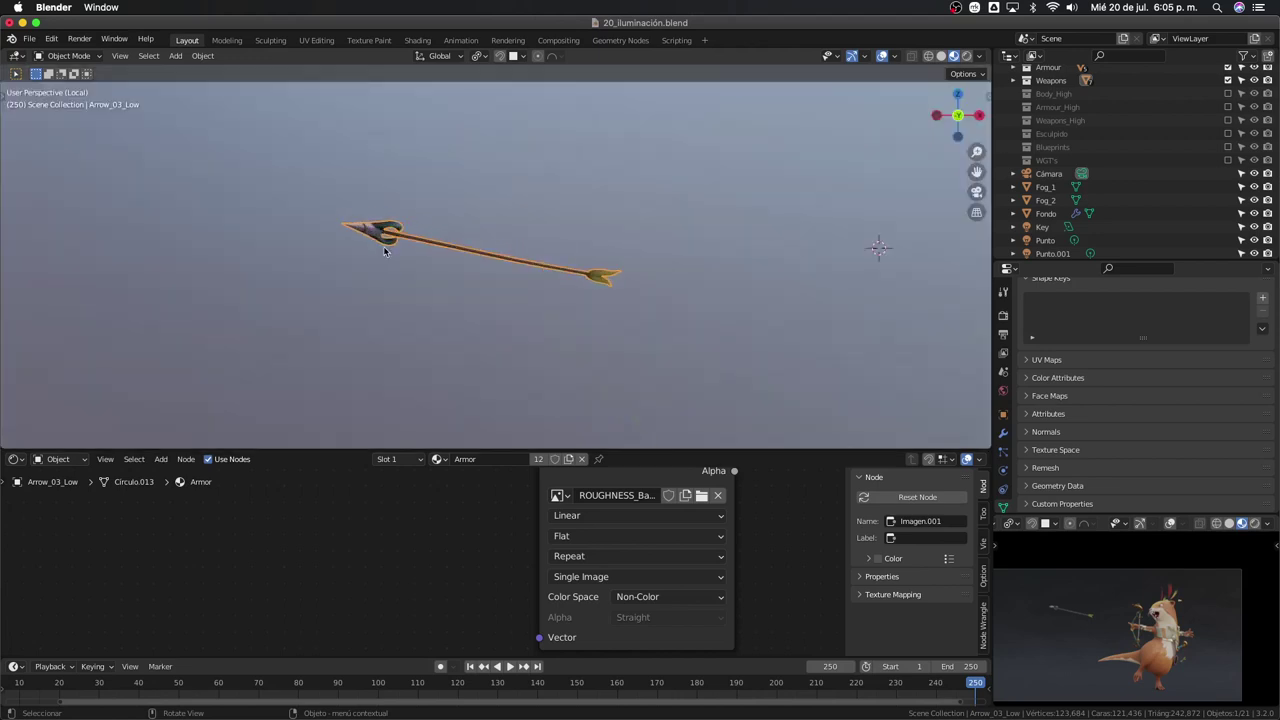
{"action": "key", "text": "KP_1"}
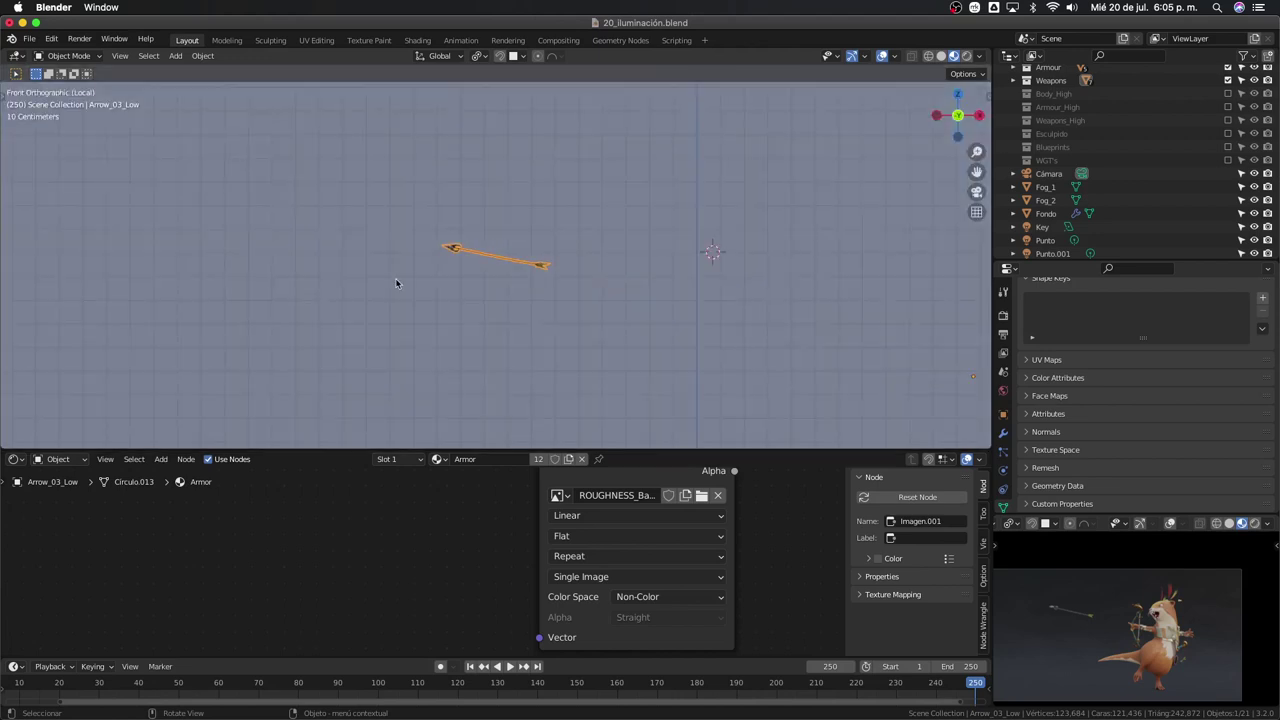
{"action": "left_click", "coordinate": [1003, 433]}
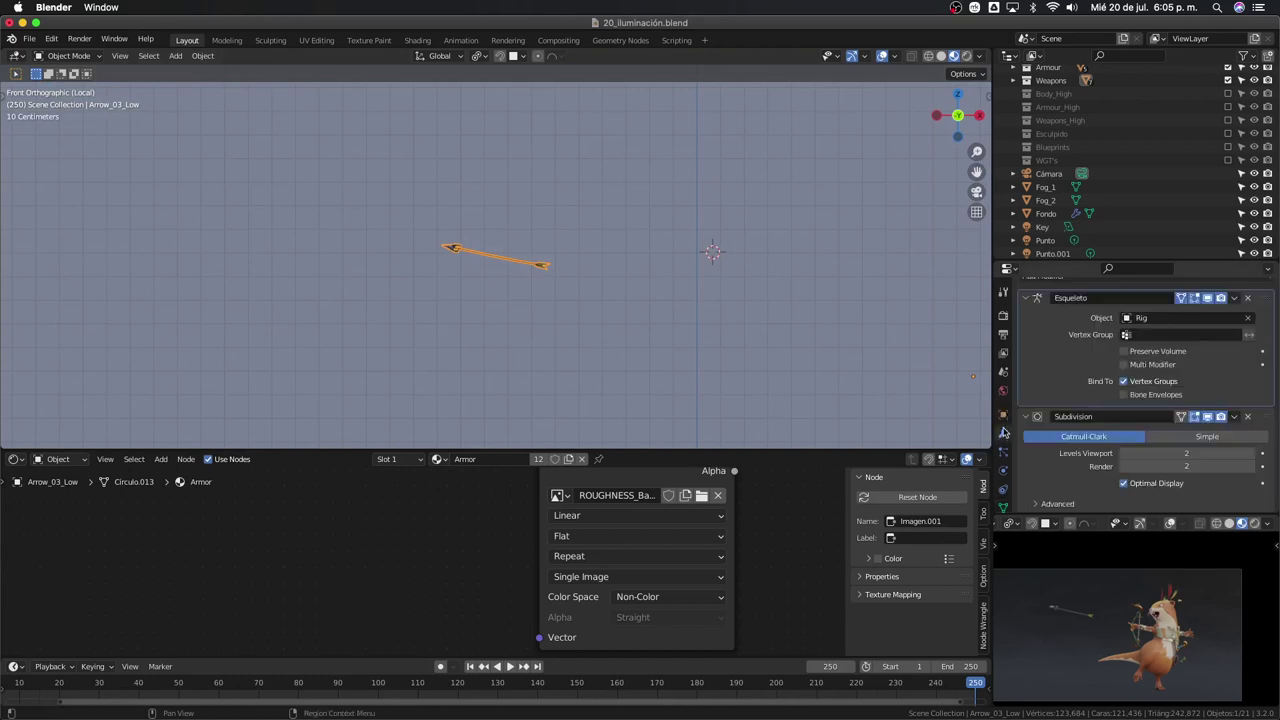
{"action": "left_click", "coordinate": [1208, 298]}
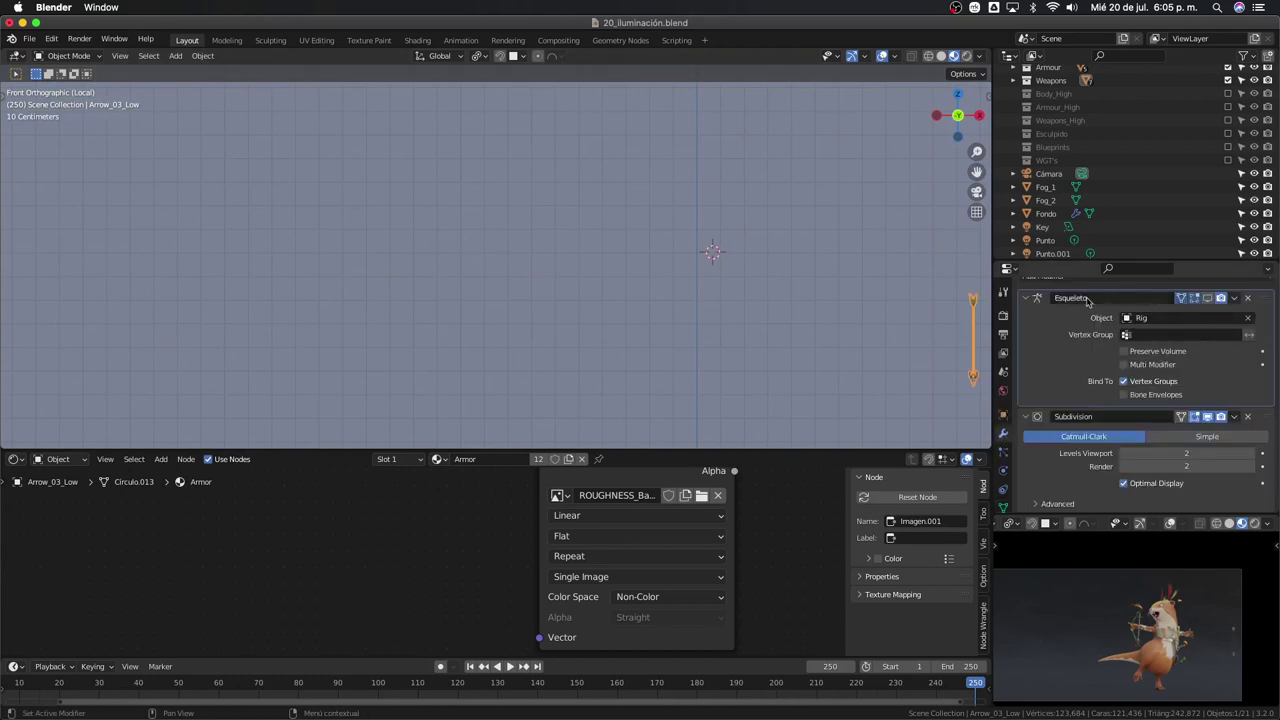
{"action": "key", "text": "KP_Decimal"}
Add Base and Clave 1 shape keys to the arrow and enter Edit Mode
{"action": "scroll", "coordinate": [853, 323], "scroll_direction": "down", "scroll_amount": 3}
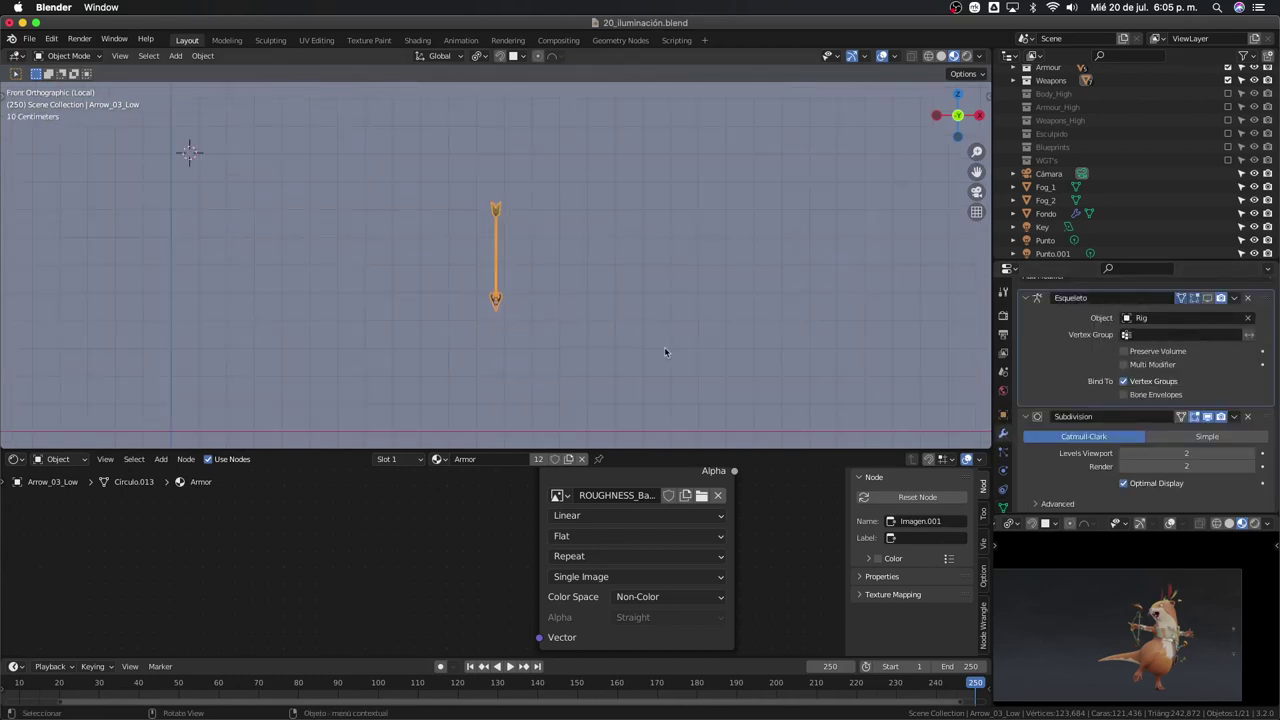
{"action": "scroll", "coordinate": [1004, 471], "scroll_direction": "down", "scroll_amount": 2}
{"action": "left_click", "coordinate": [1003, 457]}
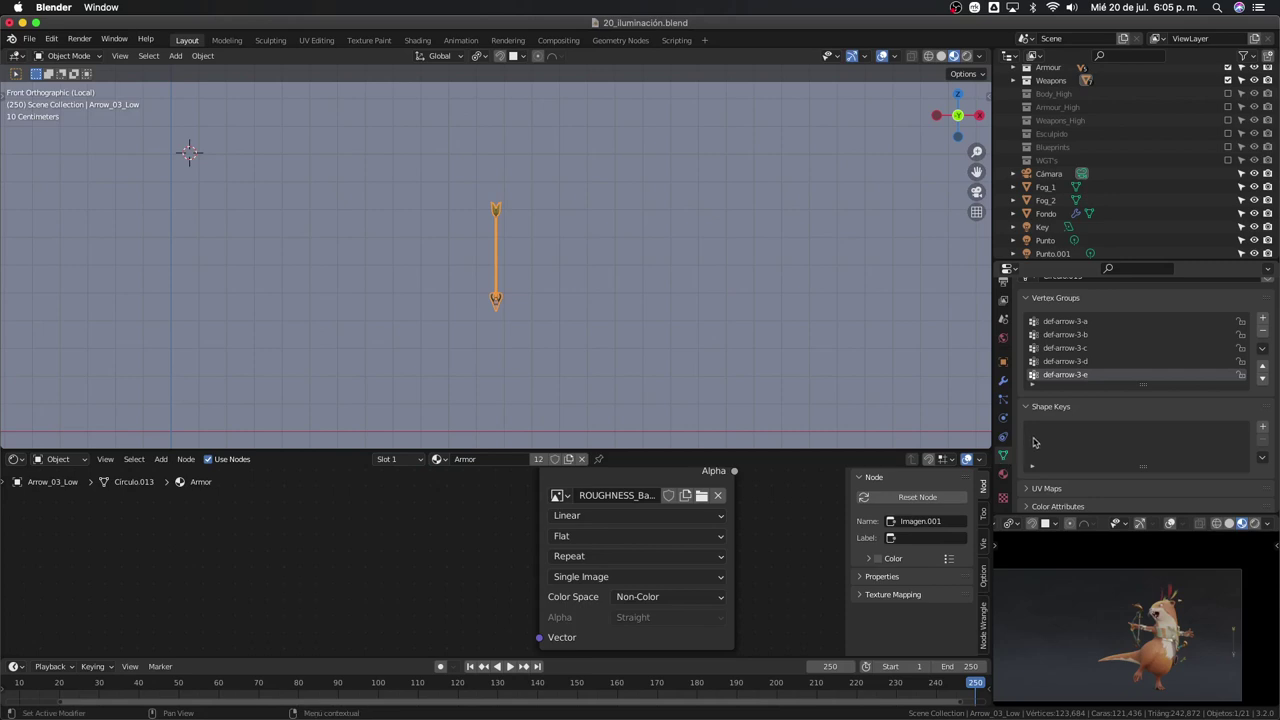
{"action": "left_click", "coordinate": [1262, 428]}
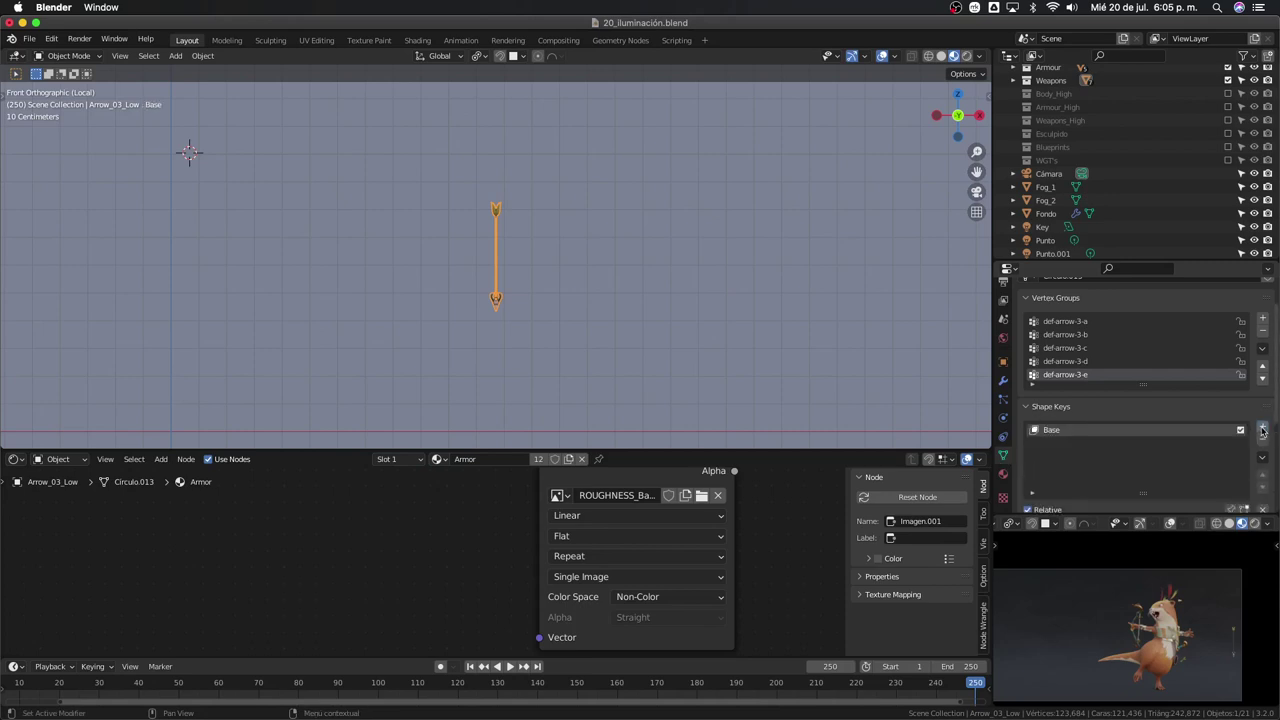
{"action": "left_click", "coordinate": [1262, 428]}
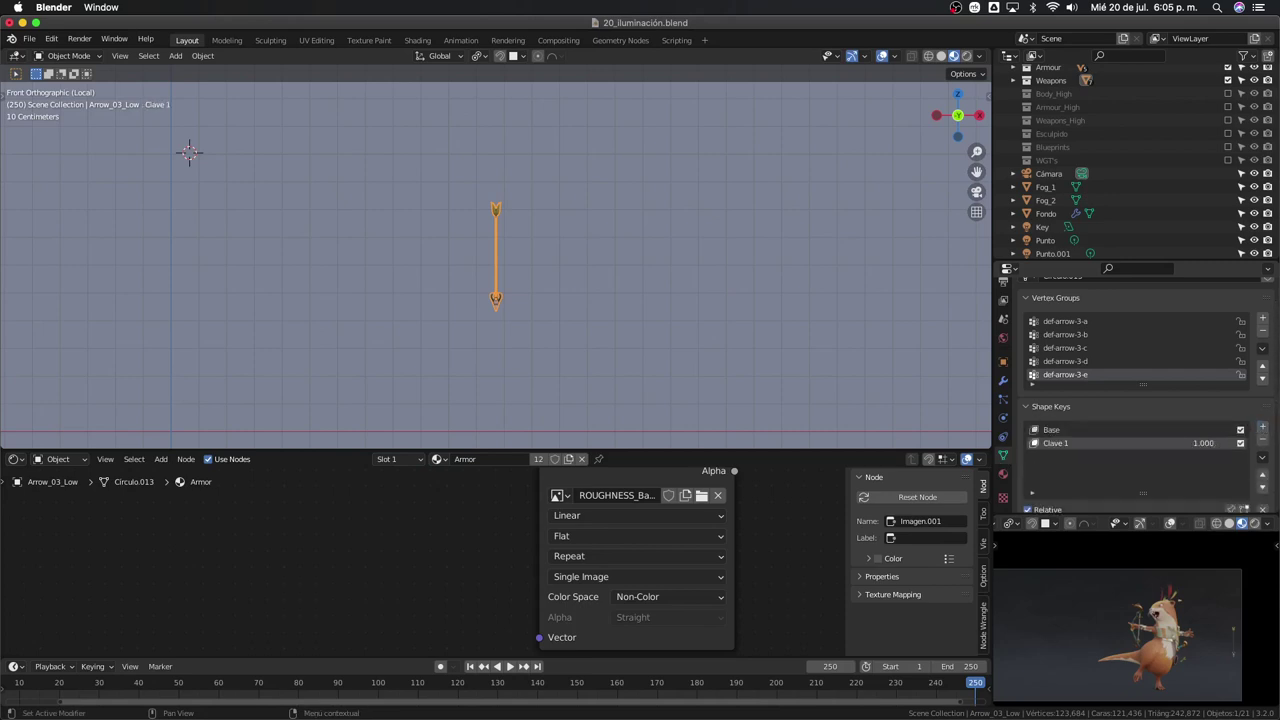
{"action": "scroll", "coordinate": [513, 223], "scroll_direction": "up", "scroll_amount": 3}
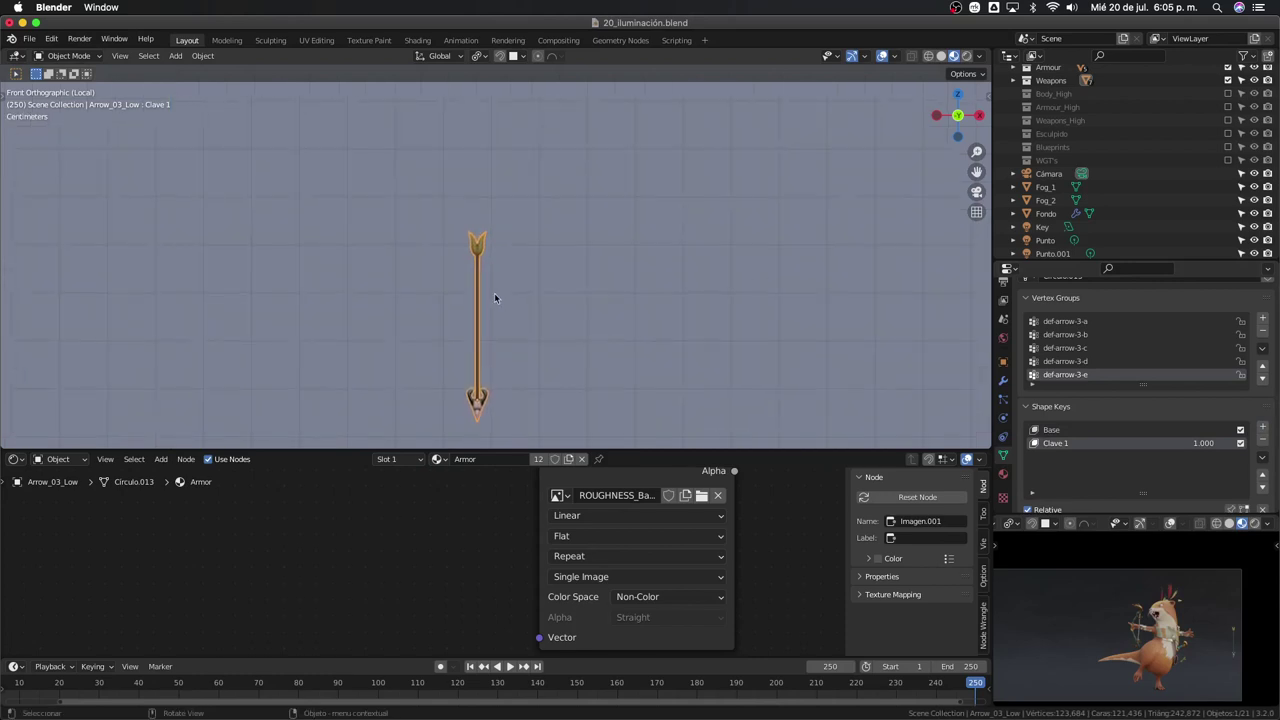
{"action": "key", "text": "Tab"}
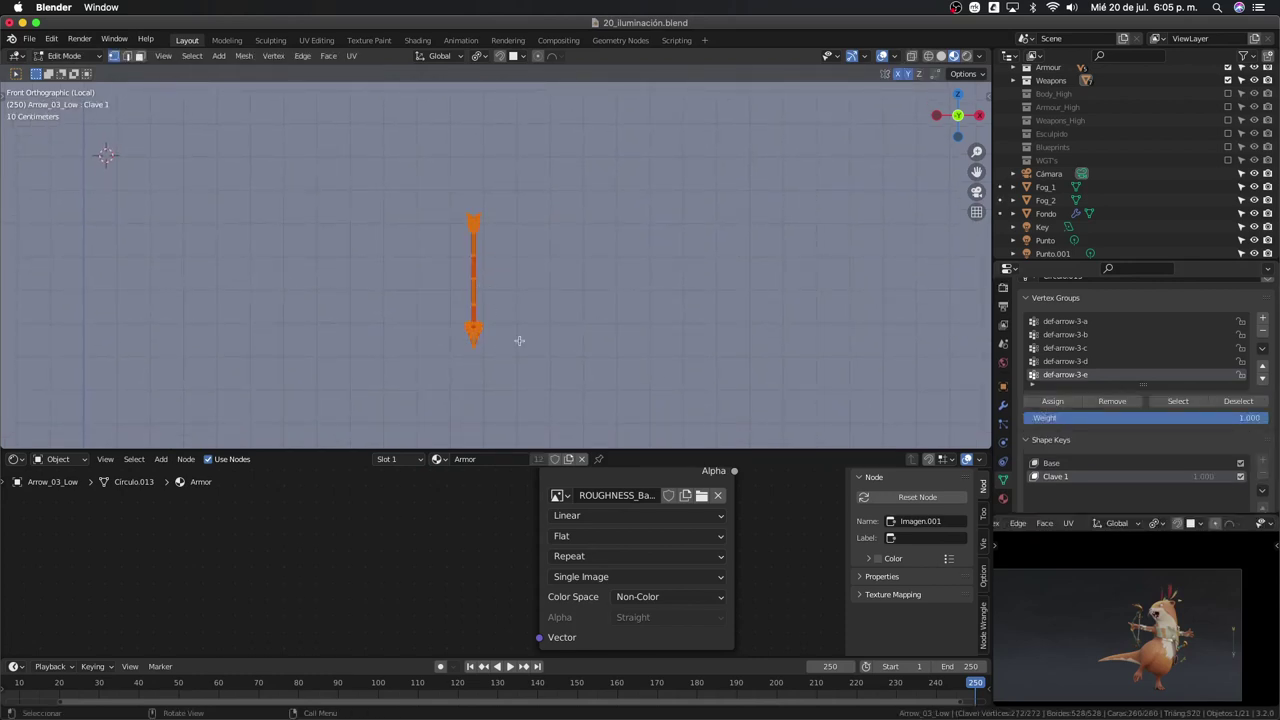
Rescale the arrow mesh and enlarge its linked bottom part to 1.222
{"action": "key", "text": "s"}
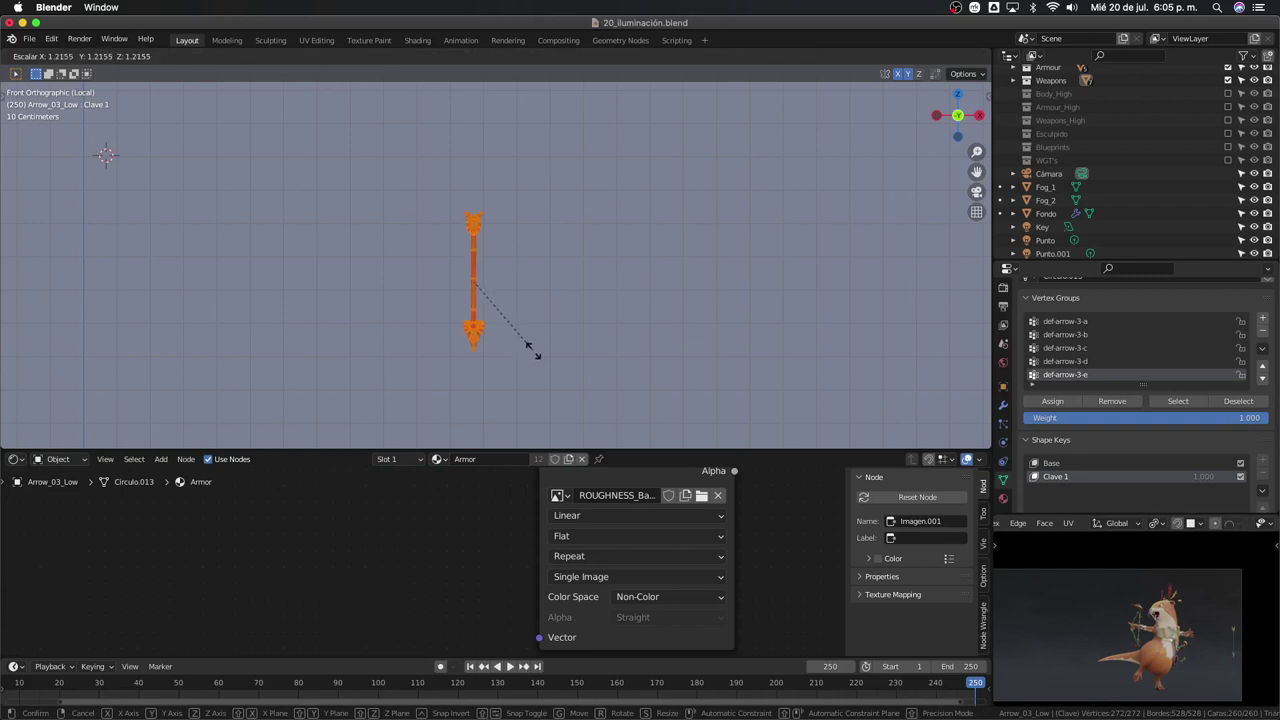
{"action": "left_click", "coordinate": [532, 349]}
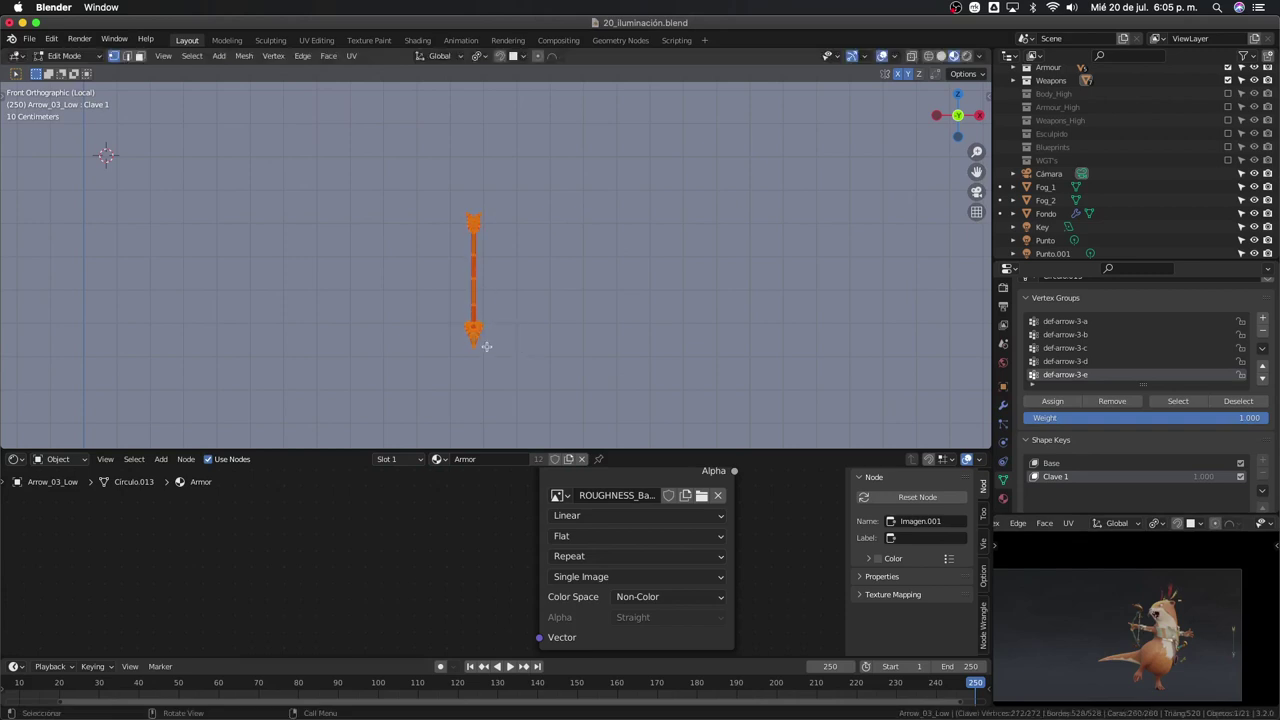
{"action": "left_click", "coordinate": [486, 346]}
{"action": "key", "text": "l"}
{"action": "key", "text": "s"}
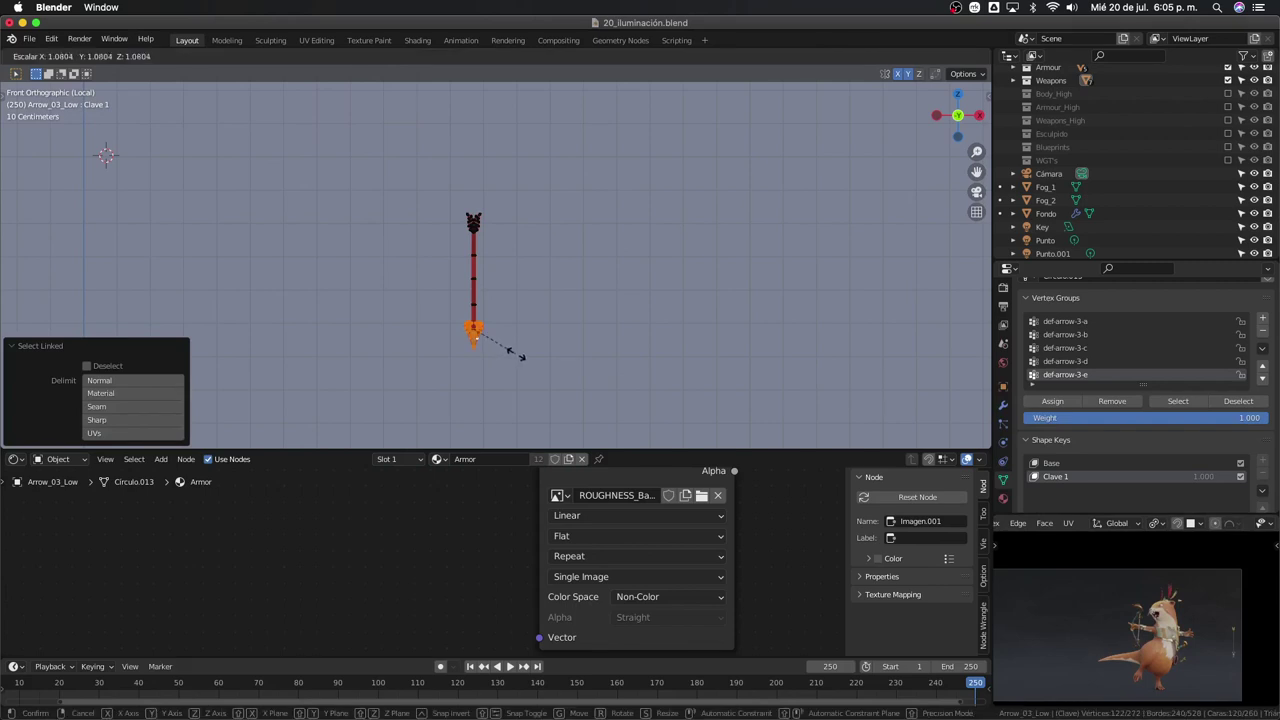
{"action": "left_click", "coordinate": [520, 358]}
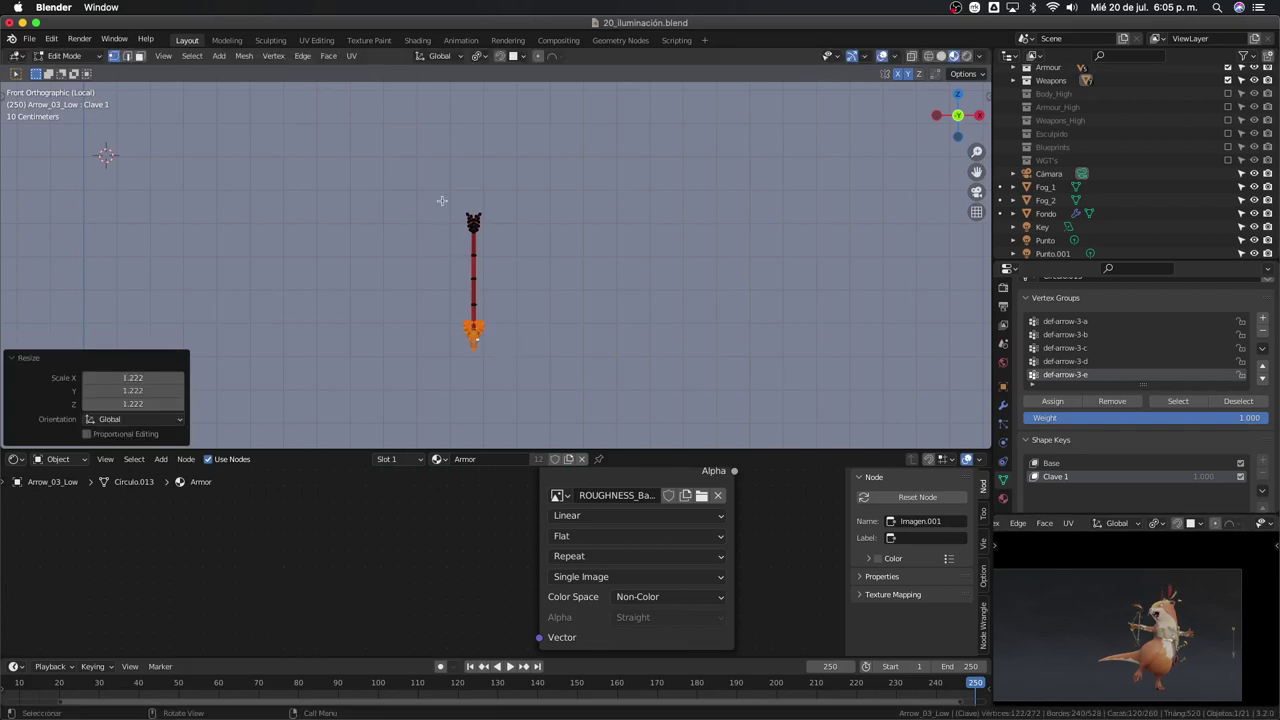
Select the arrow tip vertices and collapse them to zero scale
{"action": "left_click", "coordinate": [482, 236]}
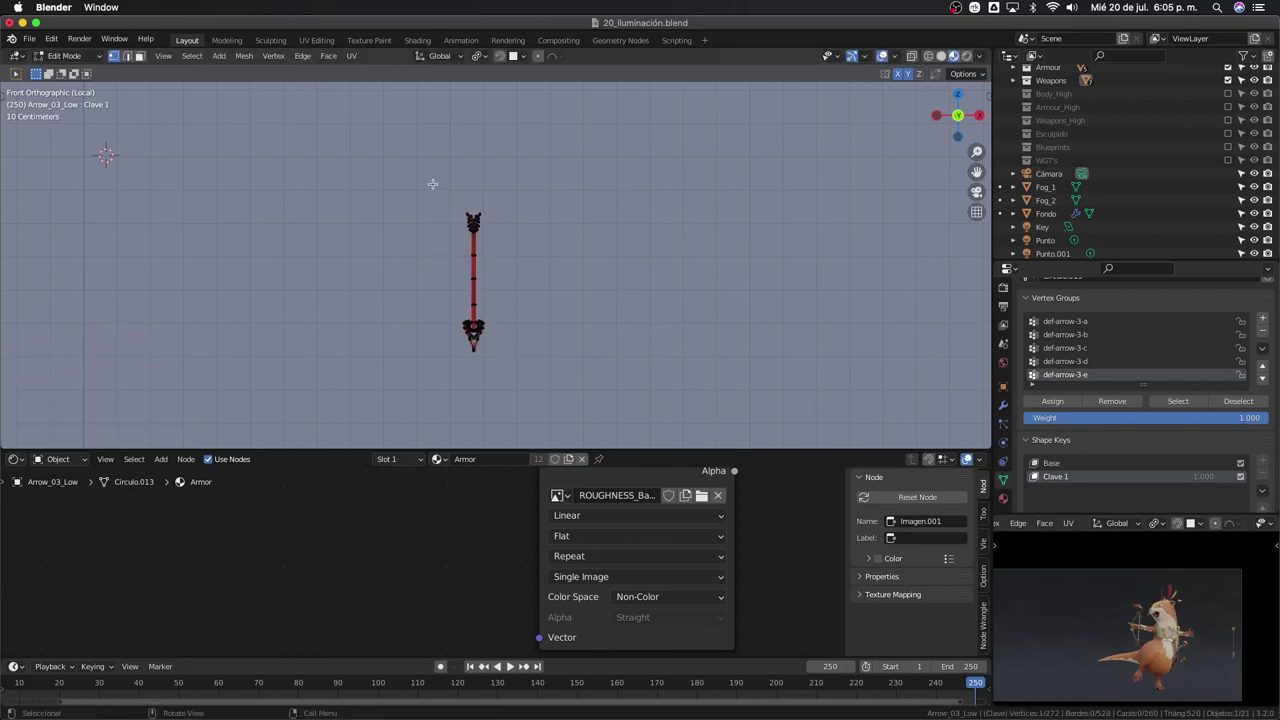
{"action": "key", "text": "l"}
{"action": "key", "text": "g"}
{"action": "right_click", "coordinate": [572, 239]}
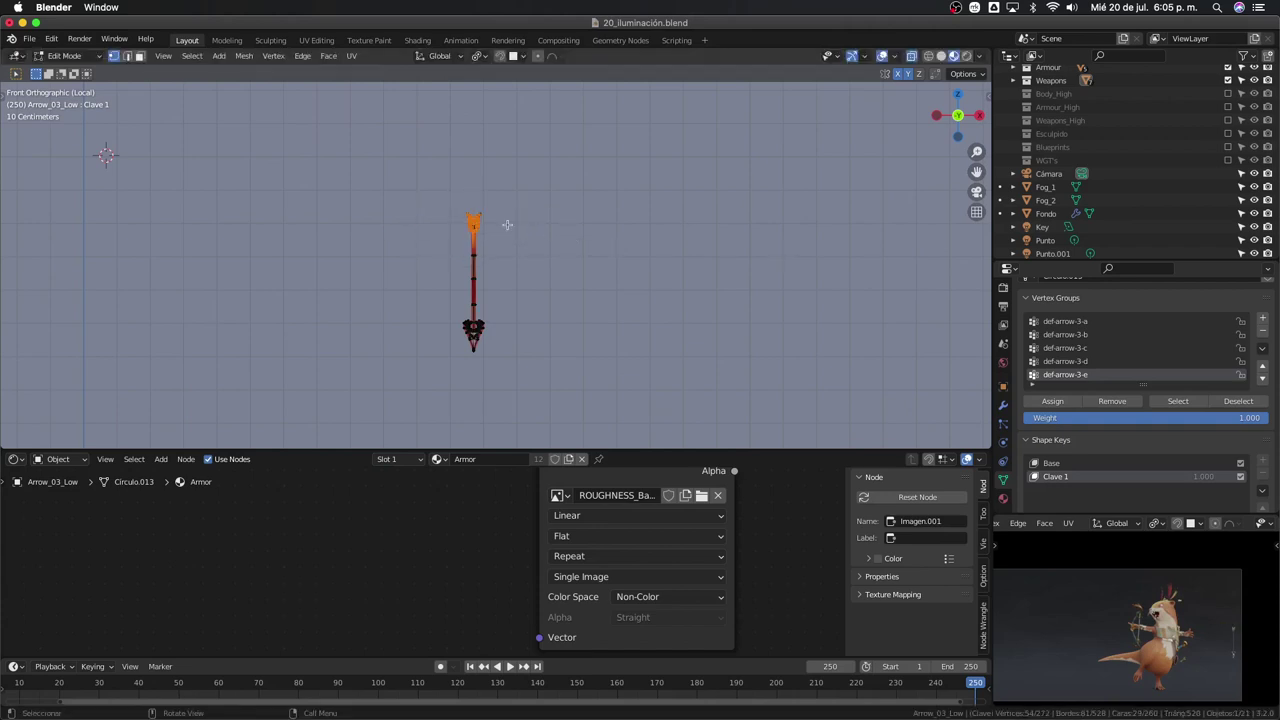
{"action": "key", "text": "ctrl+z"}
{"action": "left_click_drag", "start_coordinate": [507, 238], "coordinate": [508, 239]}
{"action": "key", "text": "s"}
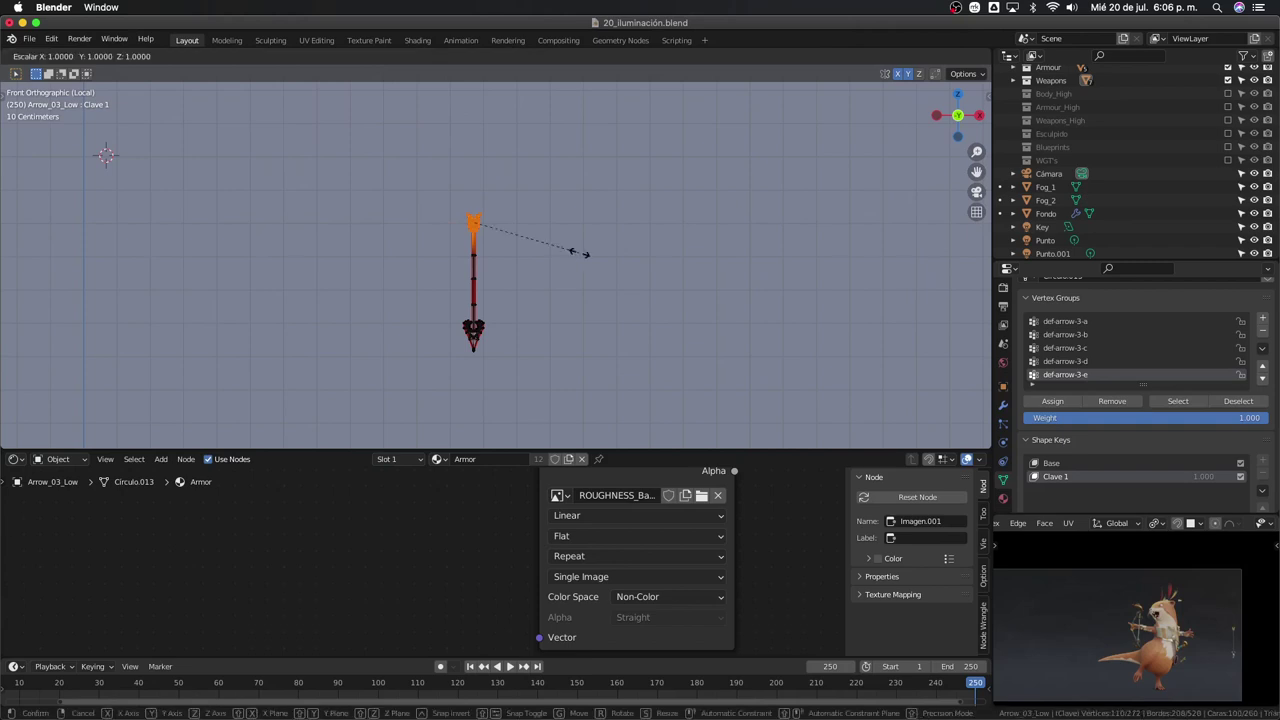
{"action": "key", "text": "0"}
{"action": "key", "text": "Return"}
Raise the arrow tip along Z with proportional editing enabled
{"action": "scroll", "coordinate": [433, 223], "scroll_direction": "up", "scroll_amount": 3}
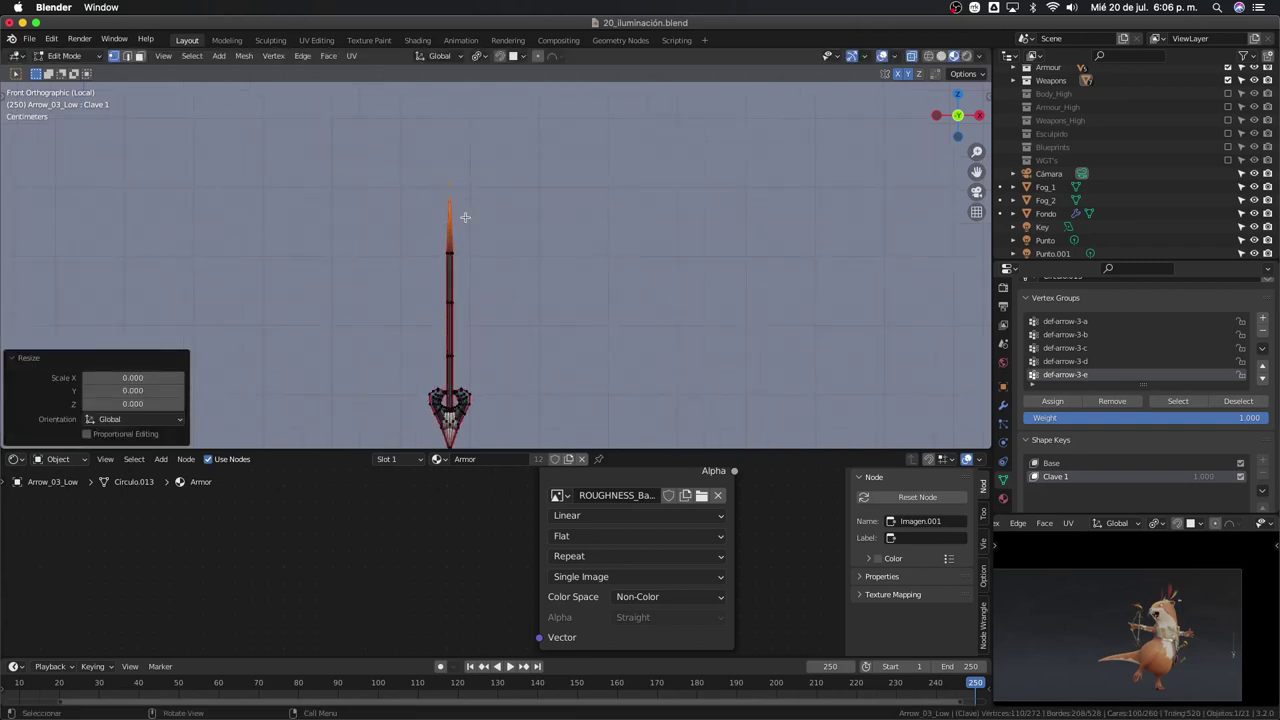
{"action": "scroll", "coordinate": [462, 216], "scroll_direction": "down", "scroll_amount": 1}
{"action": "scroll", "coordinate": [460, 220], "scroll_direction": "down", "scroll_amount": 1}
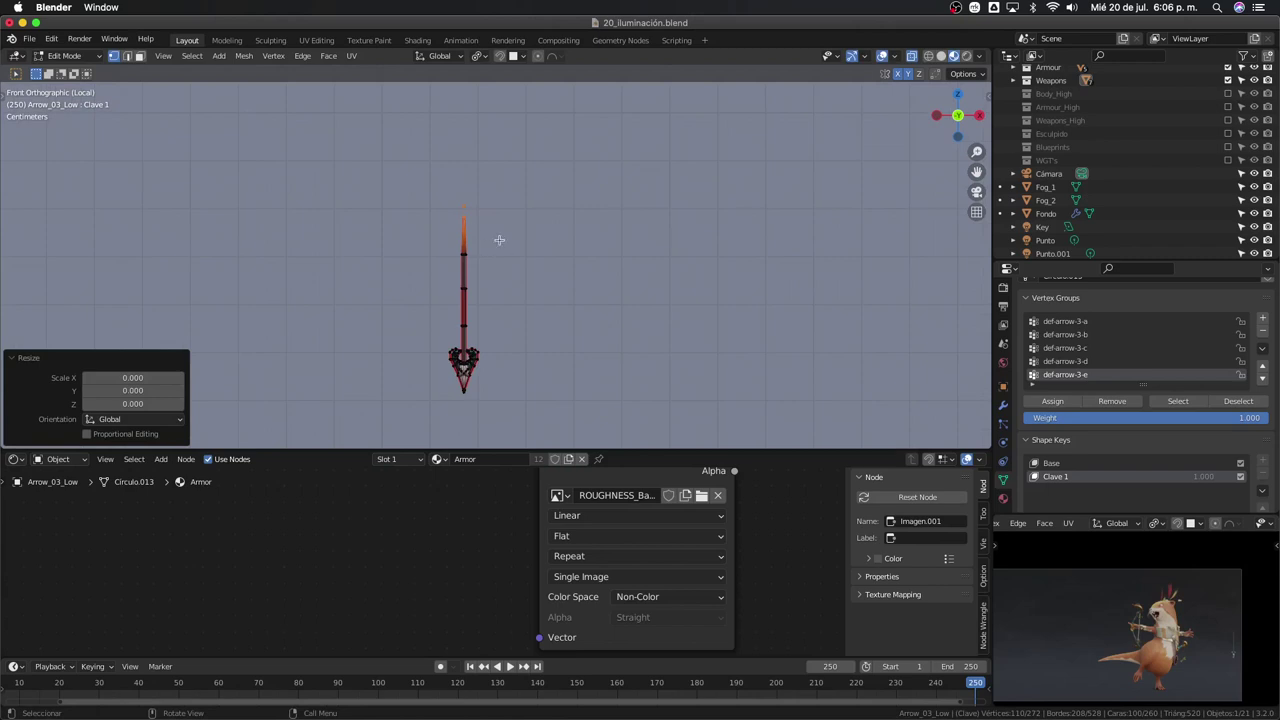
{"action": "scroll", "coordinate": [519, 81], "scroll_direction": "down", "scroll_amount": 1}
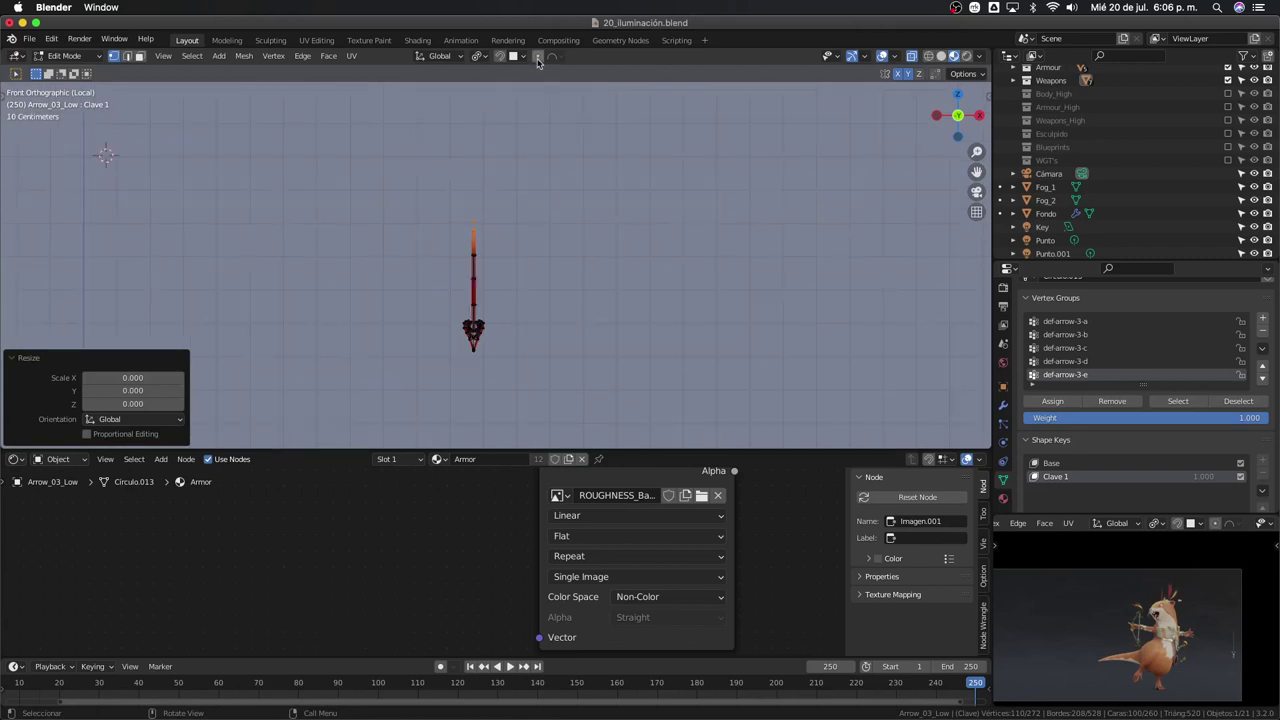
{"action": "left_click", "coordinate": [537, 57]}
{"action": "key", "text": "g"}
{"action": "key", "text": "z"}
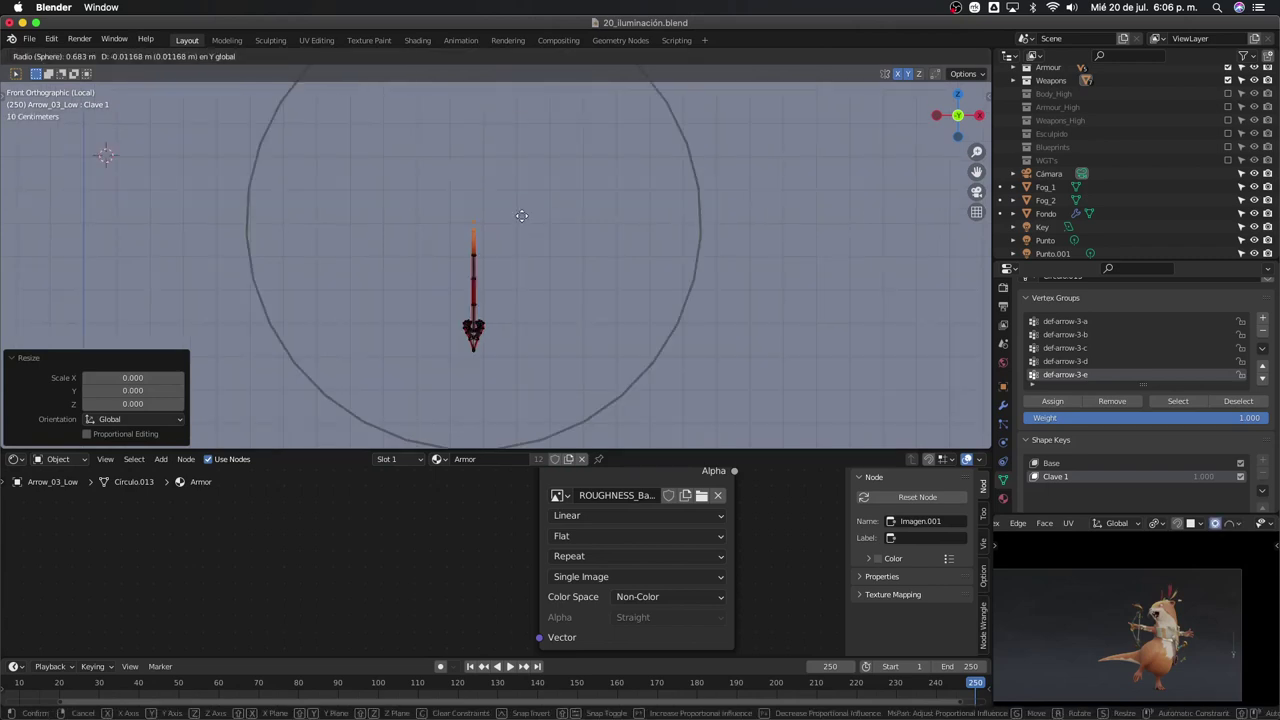
{"action": "scroll", "coordinate": [520, 220], "scroll_direction": "up", "scroll_amount": 6}
{"action": "scroll", "coordinate": [521, 212], "scroll_direction": "up", "scroll_amount": 3}
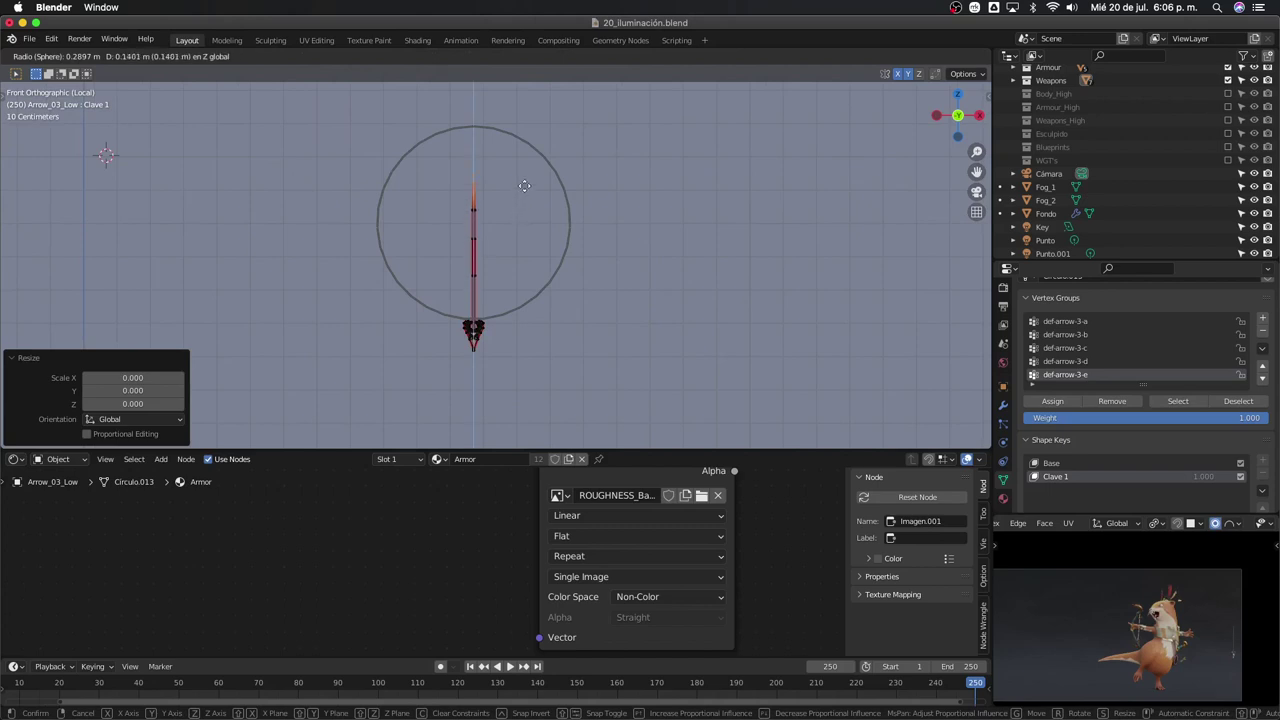
{"action": "key", "text": "Escape"}
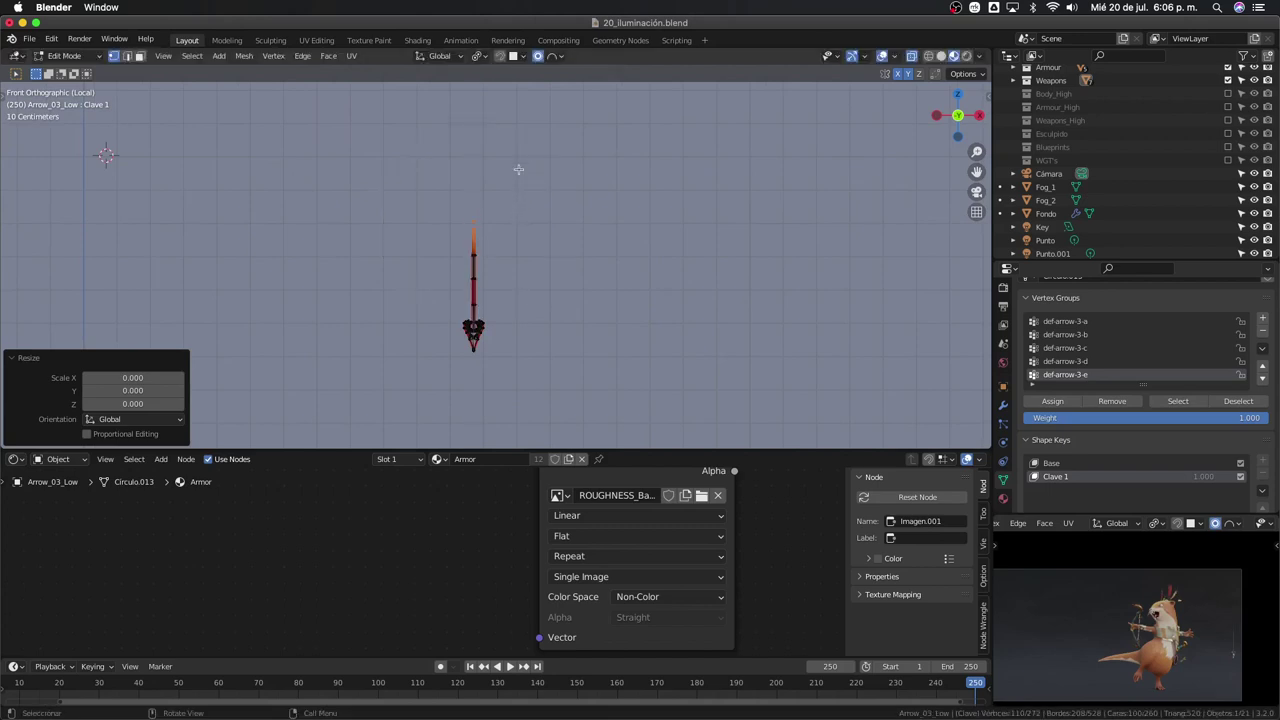
{"action": "key", "text": "g"}
{"action": "key", "text": "z"}
{"action": "scroll", "coordinate": [518, 166], "scroll_direction": "up", "scroll_amount": 7}
{"action": "scroll", "coordinate": [520, 158], "scroll_direction": "up", "scroll_amount": 5}
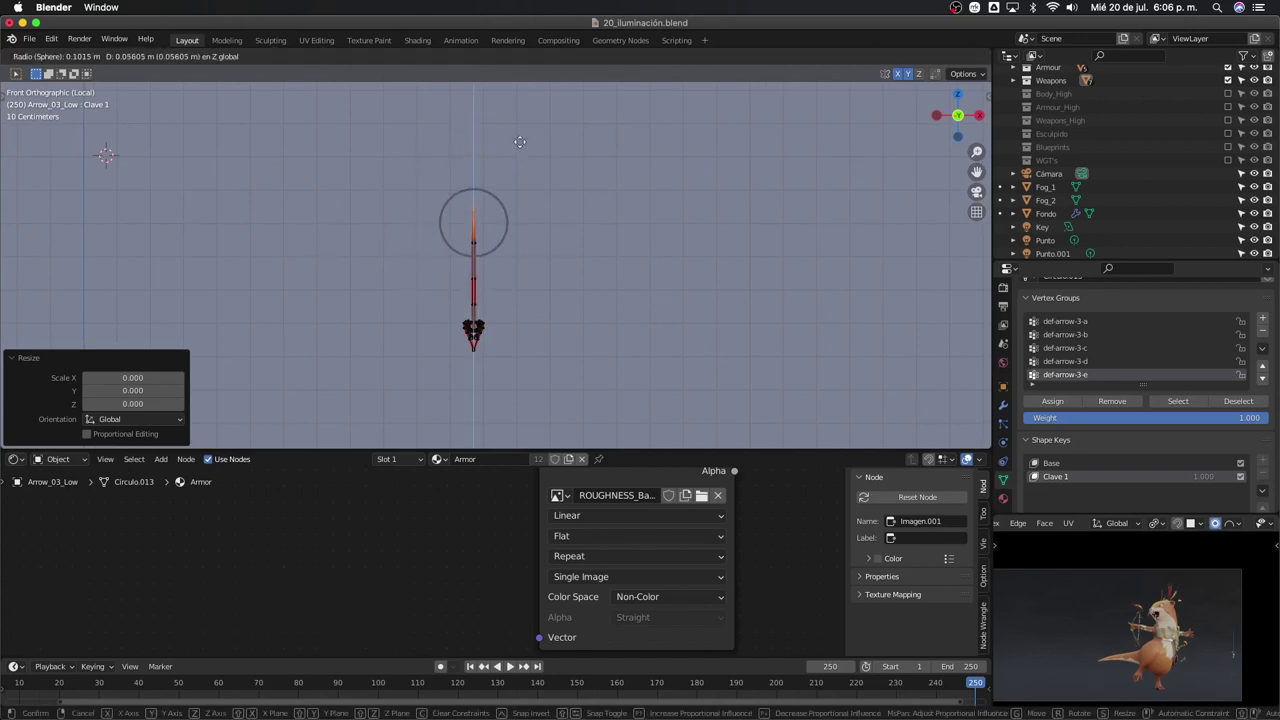
{"action": "left_click", "coordinate": [519, 109]}
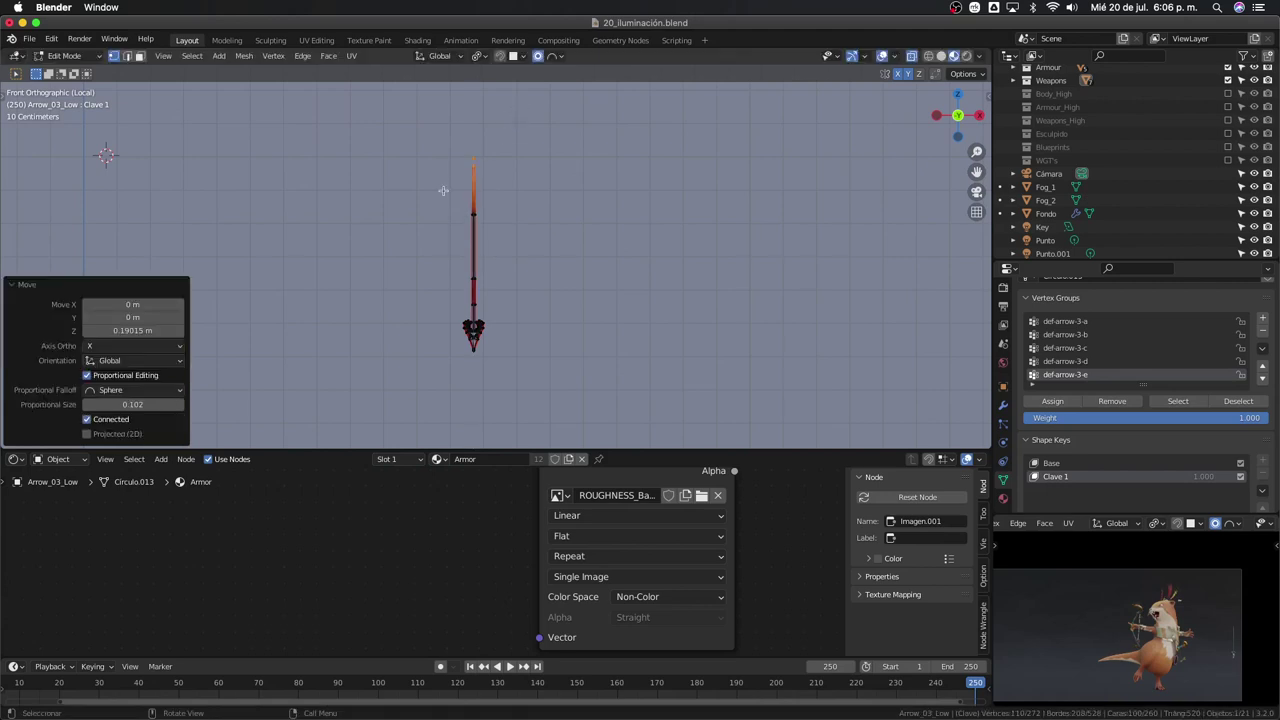
Edge-slide three shaft loops to rebalance them, then return to Object Mode
{"action": "left_click", "coordinate": [472, 236]}
{"action": "key", "text": "g"}
{"action": "key", "text": "g"}
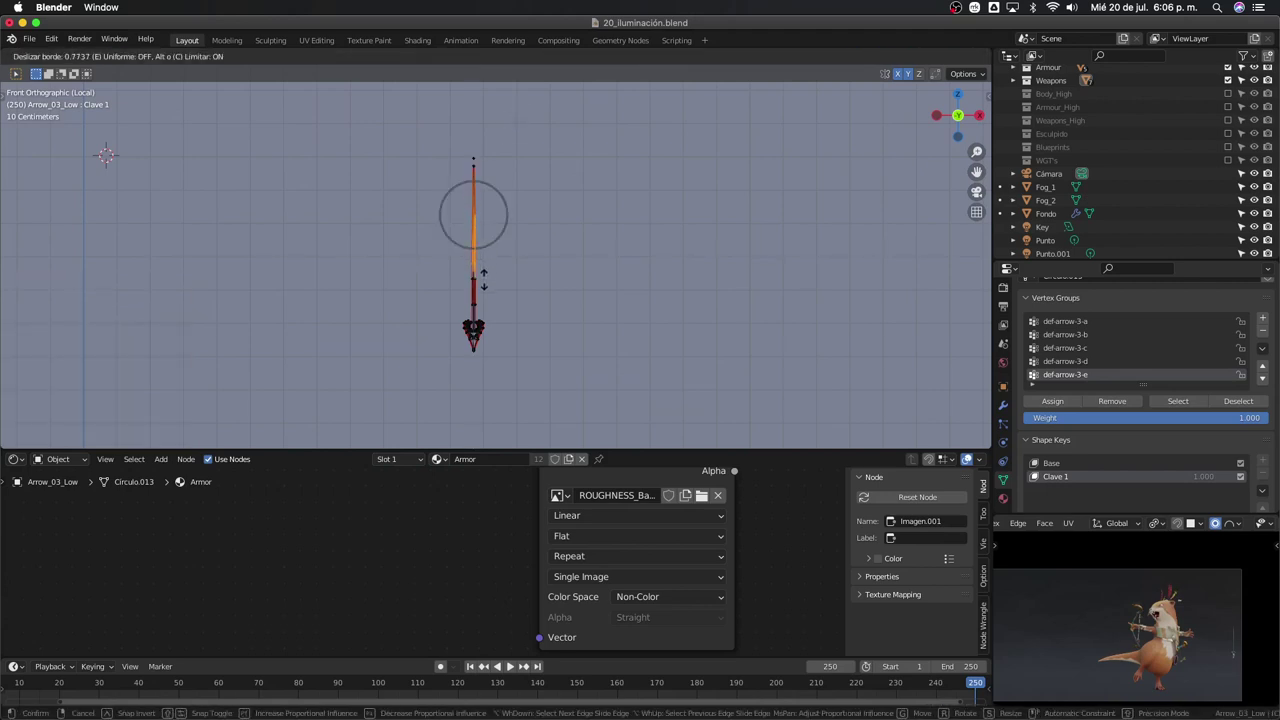
{"action": "left_click", "coordinate": [483, 280]}
{"action": "key", "text": "g"}
{"action": "key", "text": "g"}
{"action": "left_click", "coordinate": [481, 300]}
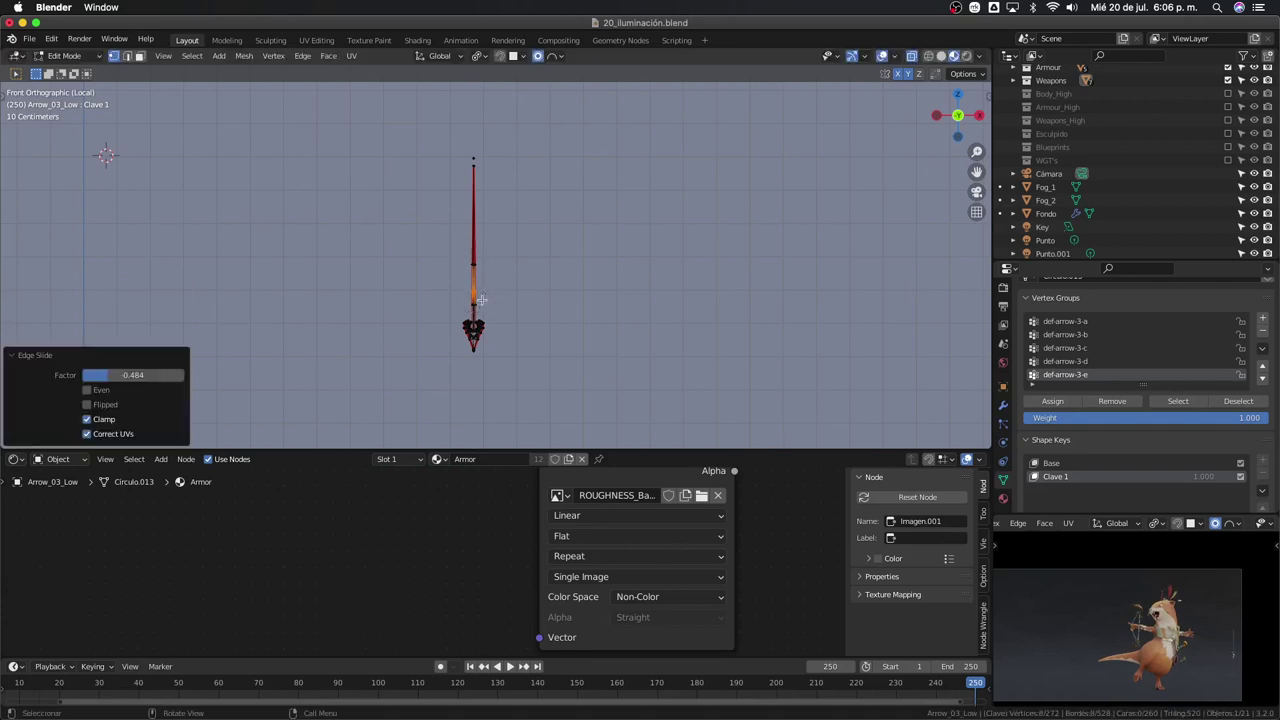
{"action": "left_click", "coordinate": [478, 310]}
{"action": "key", "text": "g"}
{"action": "key", "text": "g"}
{"action": "left_click", "coordinate": [480, 325]}
{"action": "key", "text": "Tab"}
{"action": "scroll", "coordinate": [451, 217], "scroll_direction": "up", "scroll_amount": 2}
Disable the arrow's Armature modifier in the viewport and switch to camera view
{"action": "scroll", "coordinate": [454, 221], "scroll_direction": "up", "scroll_amount": 1}
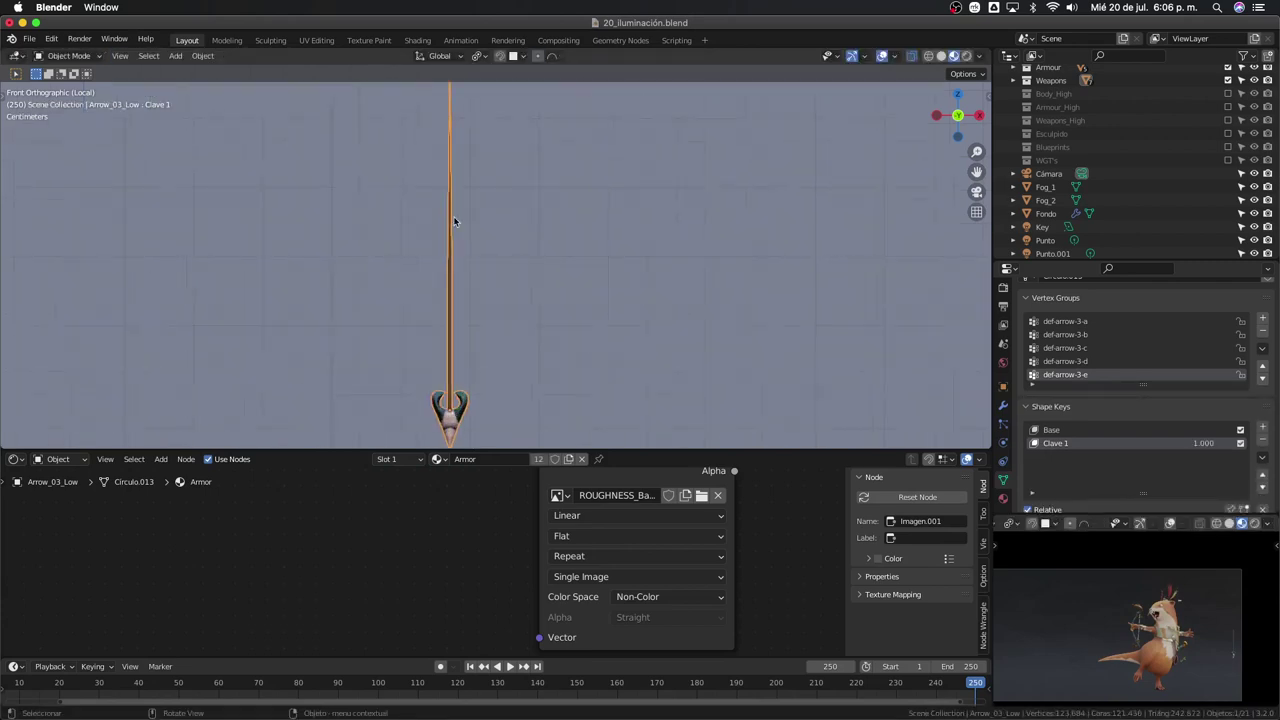
{"action": "scroll", "coordinate": [500, 252], "scroll_direction": "down", "scroll_amount": 2}
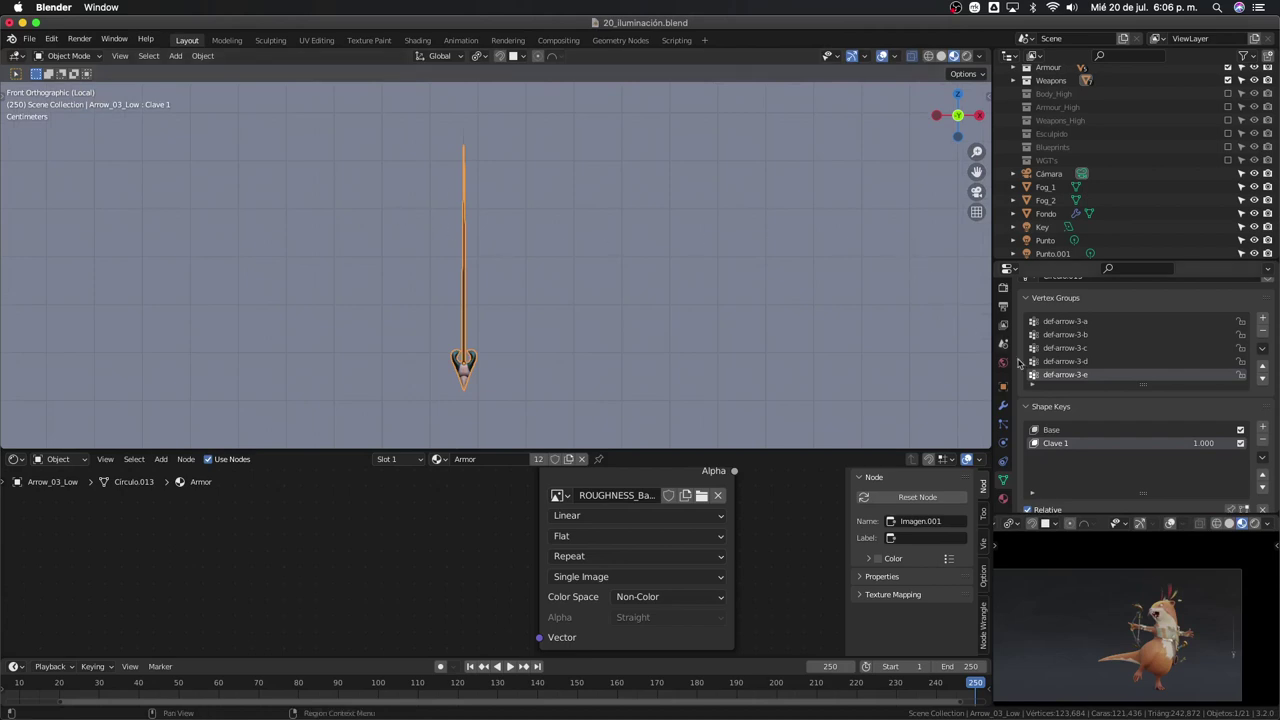
{"action": "left_click", "coordinate": [1003, 405]}
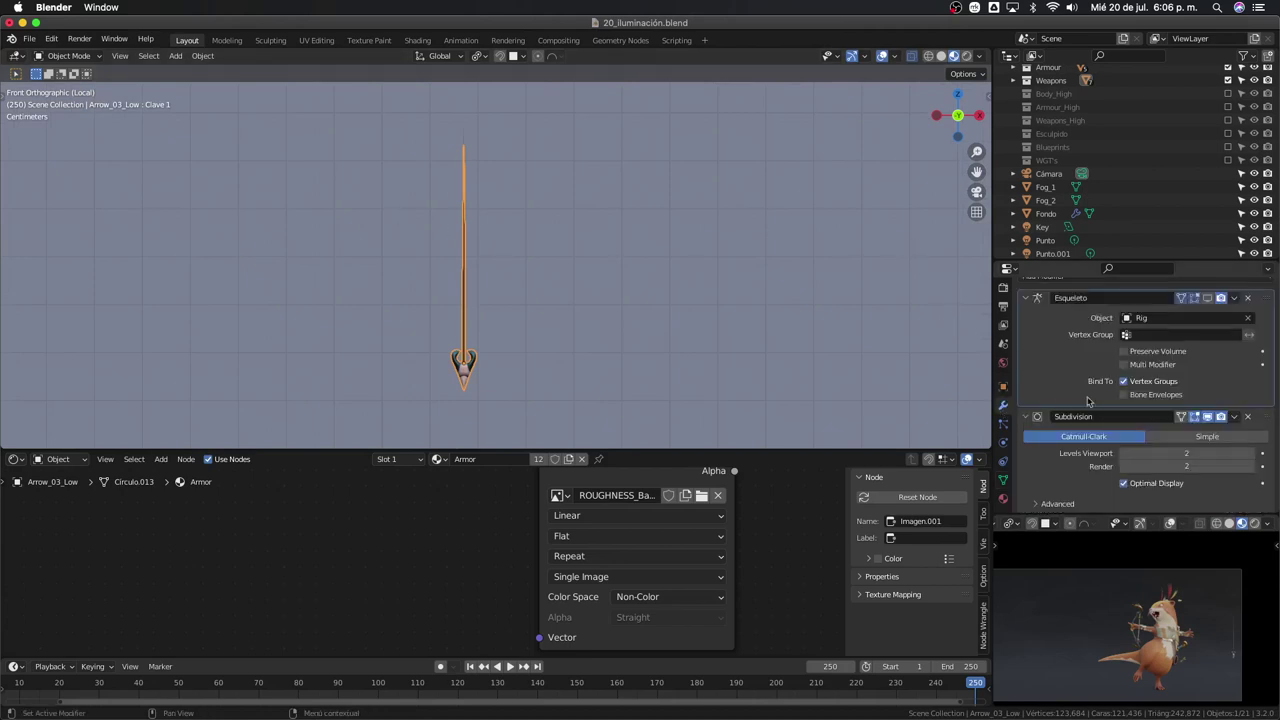
{"action": "left_click", "coordinate": [1207, 298]}
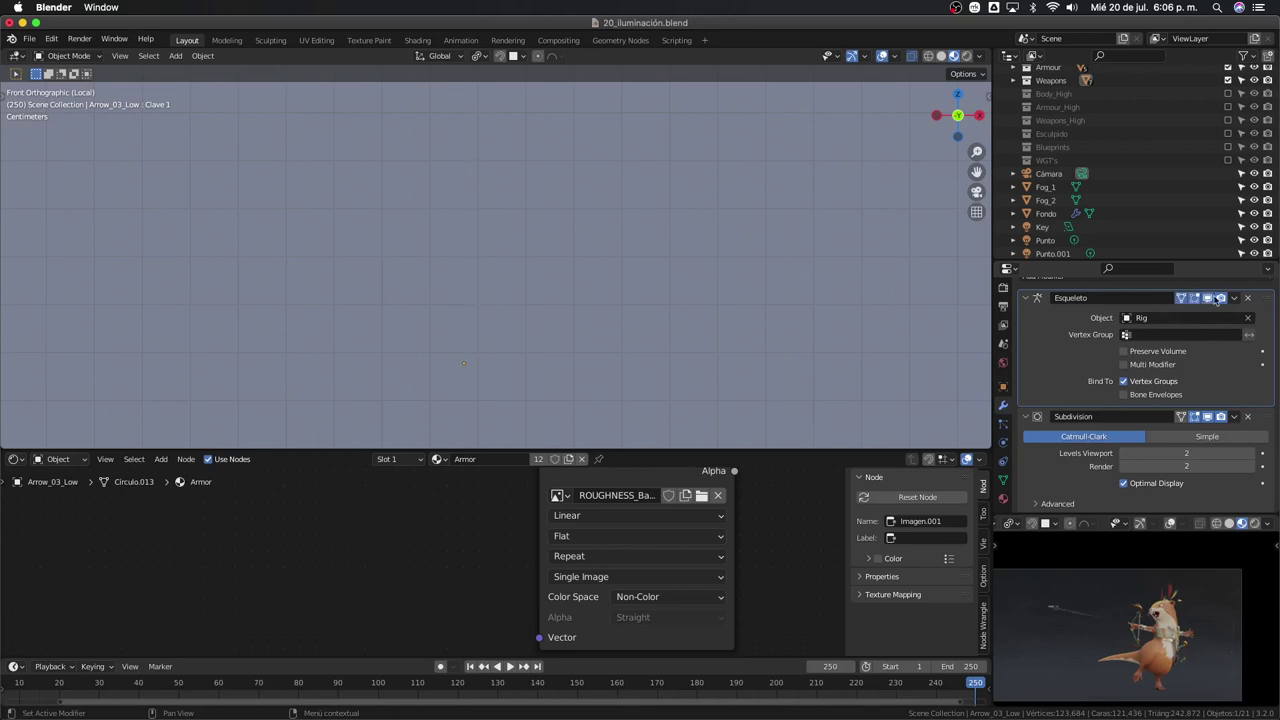
{"action": "key", "text": "KP_0"}
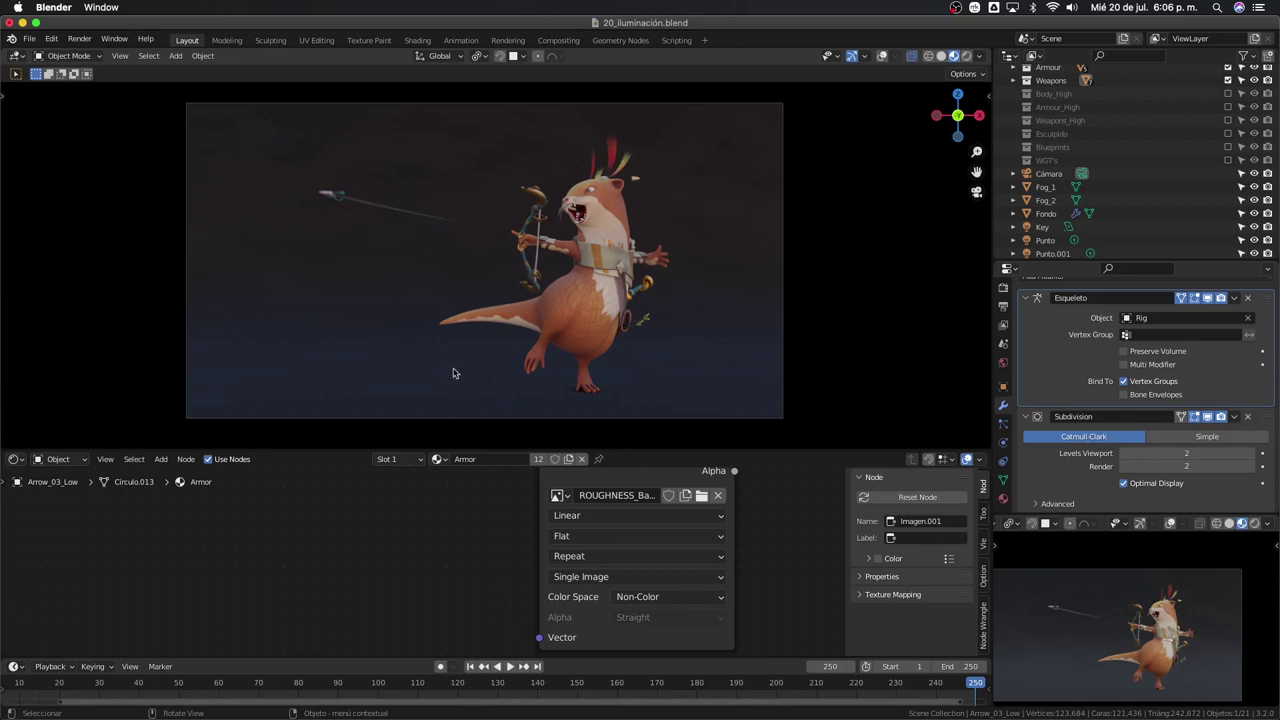
{"action": "scroll", "coordinate": [457, 493], "scroll_direction": "down", "scroll_amount": 2}
{"action": "scroll", "coordinate": [465, 505], "scroll_direction": "down", "scroll_amount": 3}
{"action": "scroll", "coordinate": [470, 512], "scroll_direction": "down", "scroll_amount": 2}
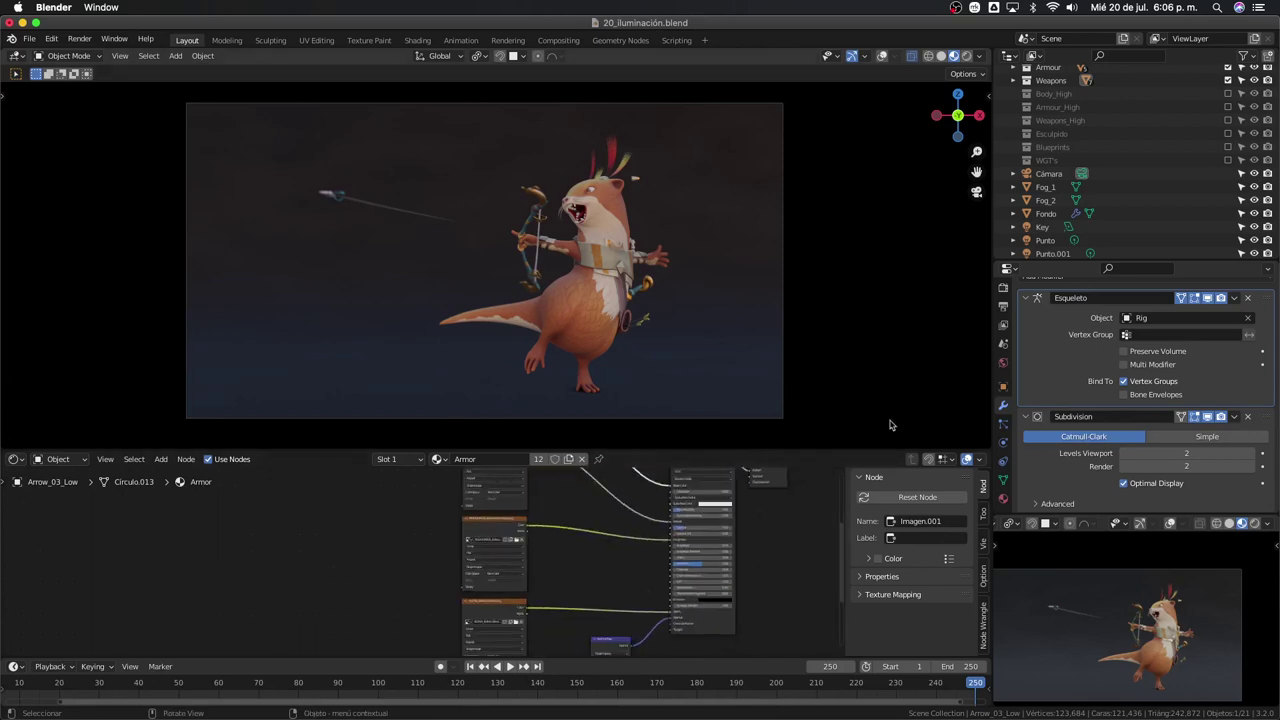
Replace the arrow's Armor material with a new material named Ice_Arrows
{"action": "left_click", "coordinate": [1003, 501]}
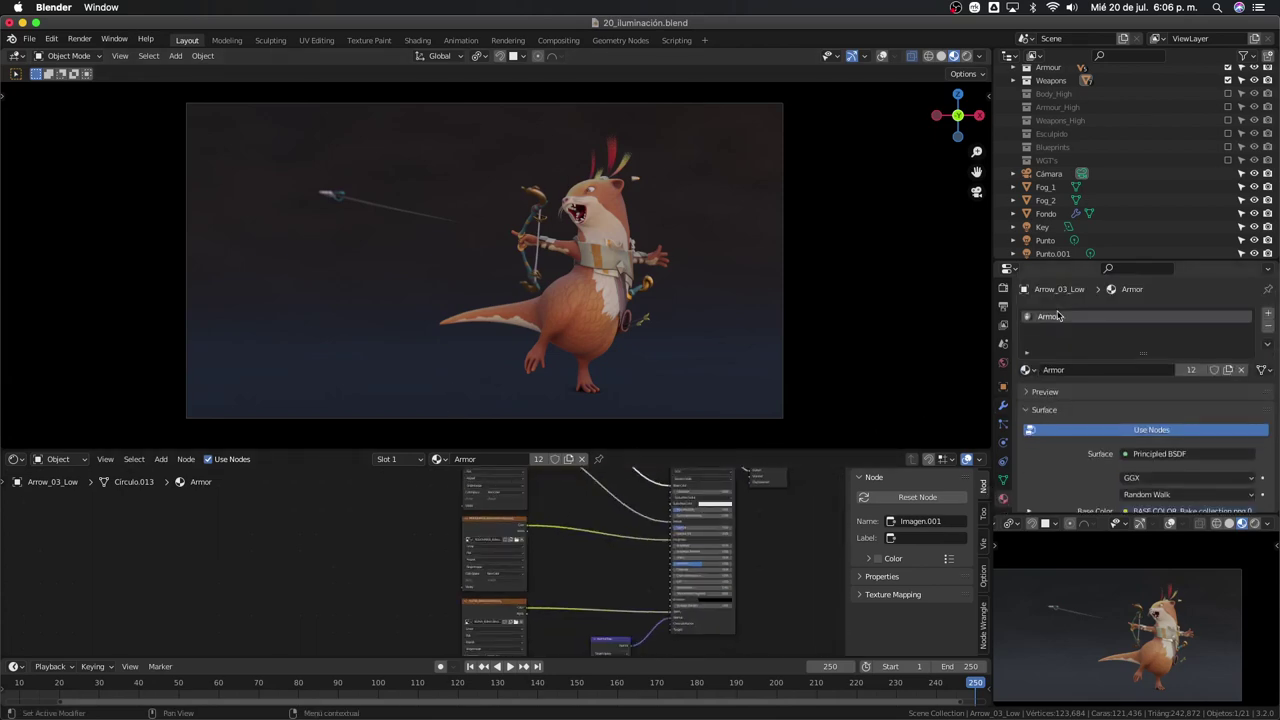
{"action": "left_click", "coordinate": [1267, 314]}
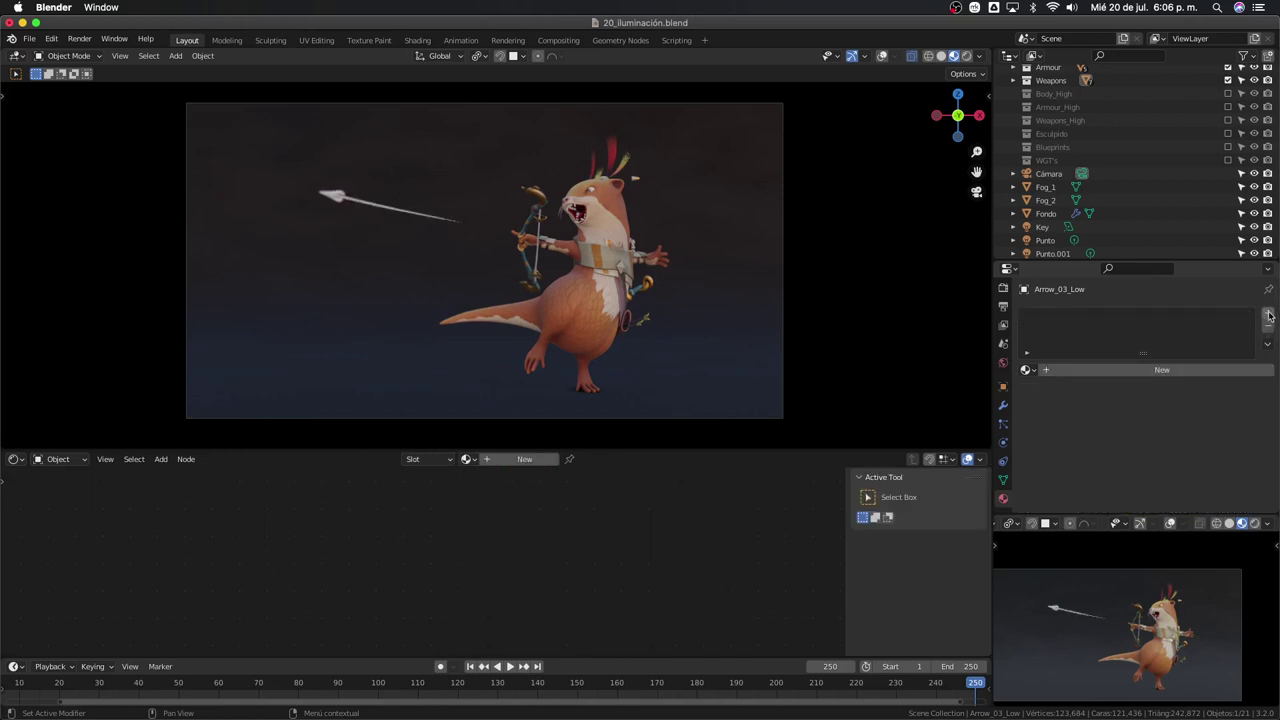
{"action": "left_click", "coordinate": [1150, 370]}
{"action": "double_click", "coordinate": [1118, 369]}
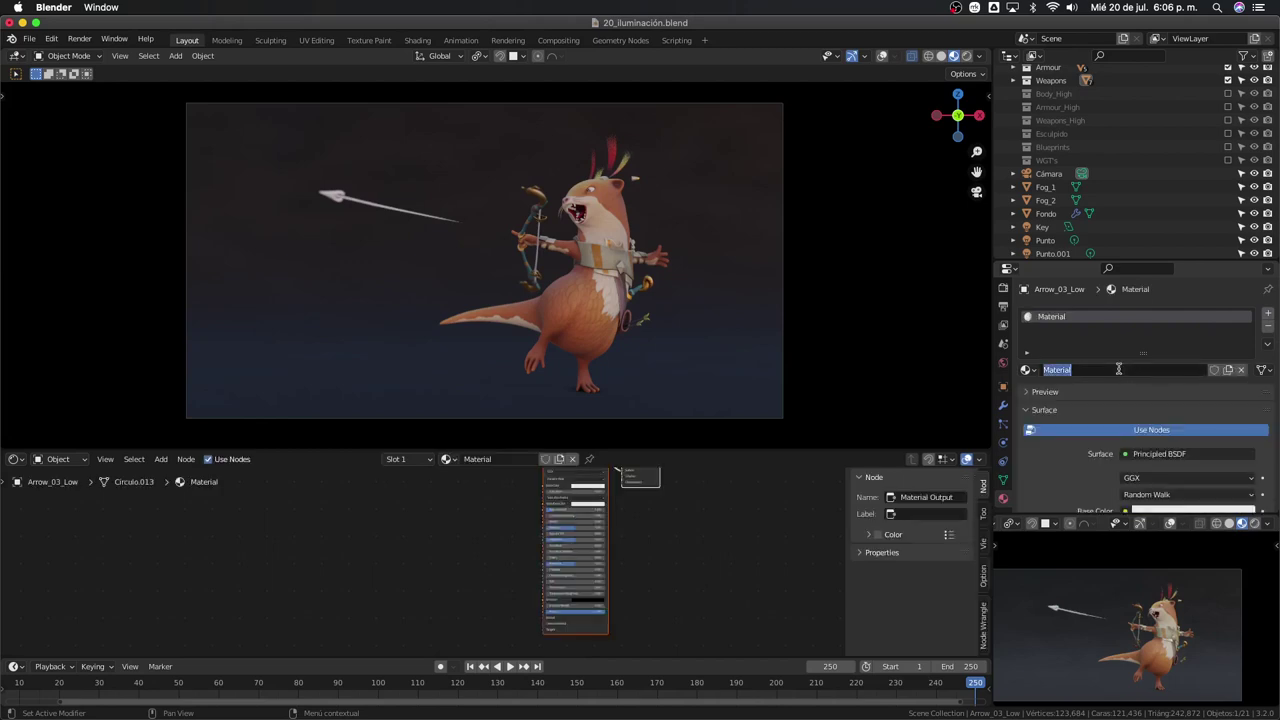
{"action": "type", "text": "Flechas"}
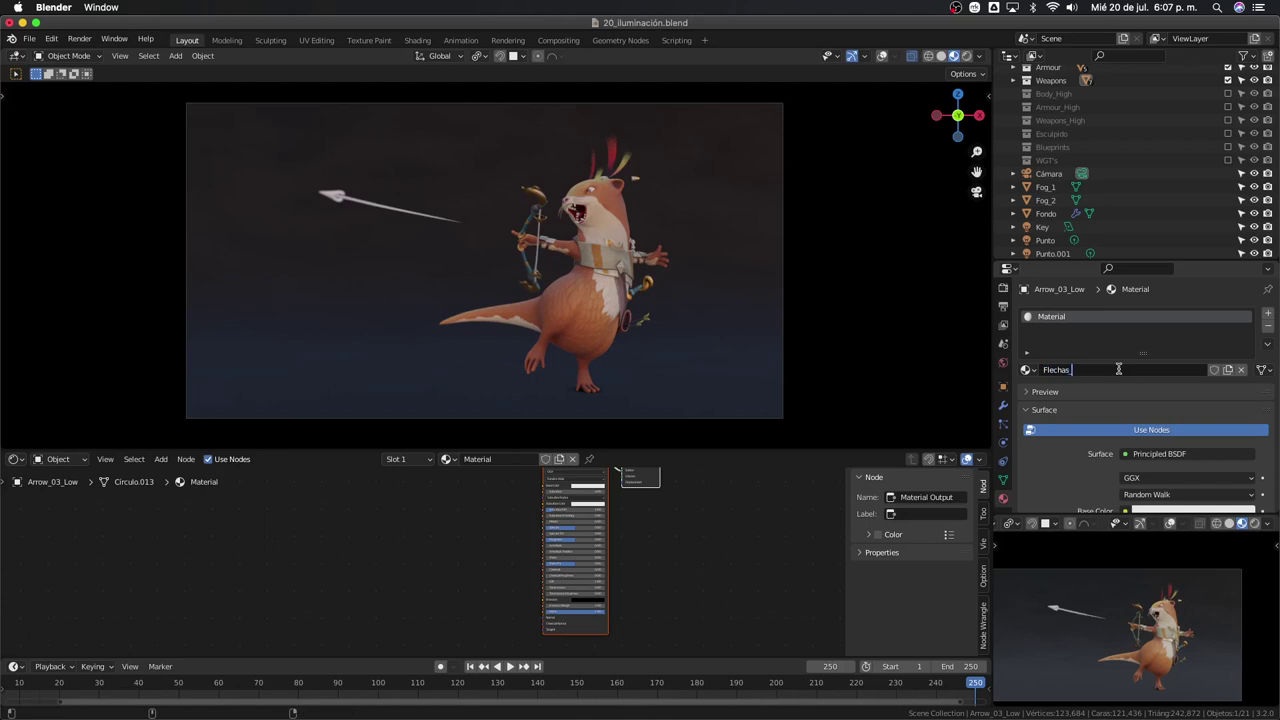
{"action": "type", "text": "H"}
{"action": "type", "text": "Ice_"}
{"action": "type", "text": "AR"}
{"action": "type", "text": "s"}
{"action": "key", "text": "Return"}
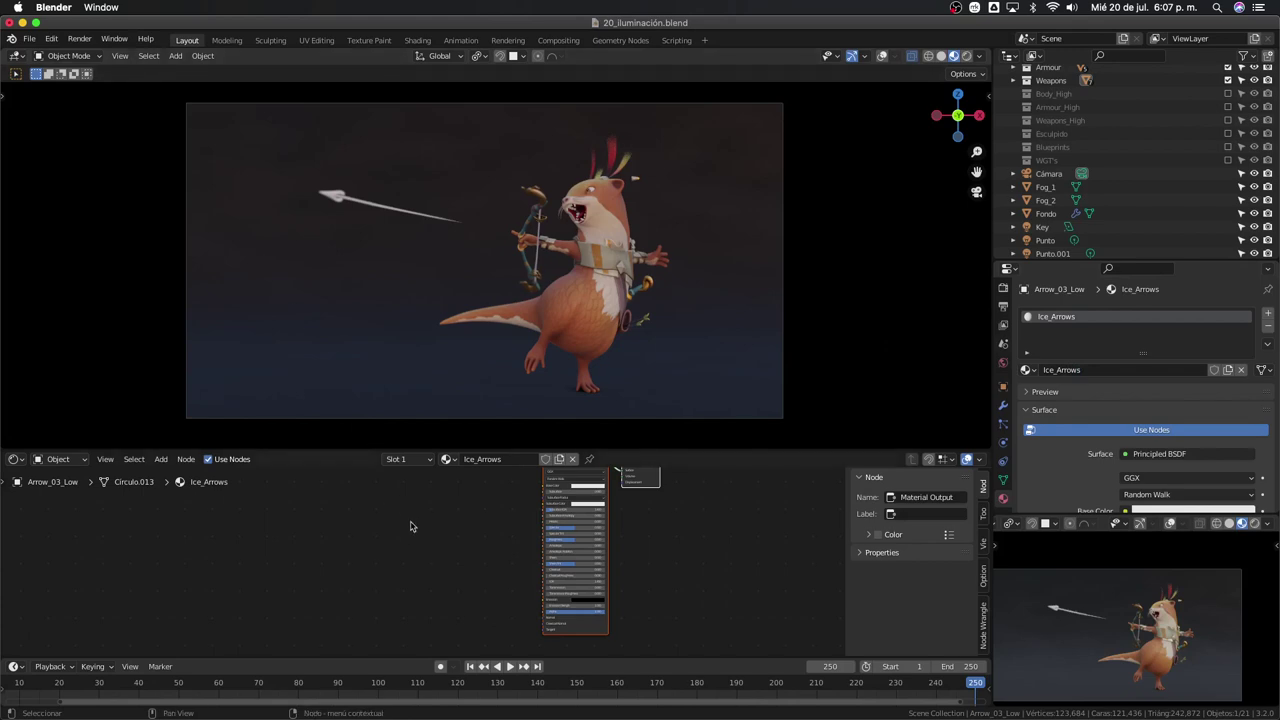
Bring the Ice_Arrows nodes into view and select the Principled BSDF node
{"action": "scroll", "coordinate": [409, 523], "scroll_direction": "up", "scroll_amount": 2}
{"action": "scroll", "coordinate": [471, 517], "scroll_direction": "up", "scroll_amount": 2}
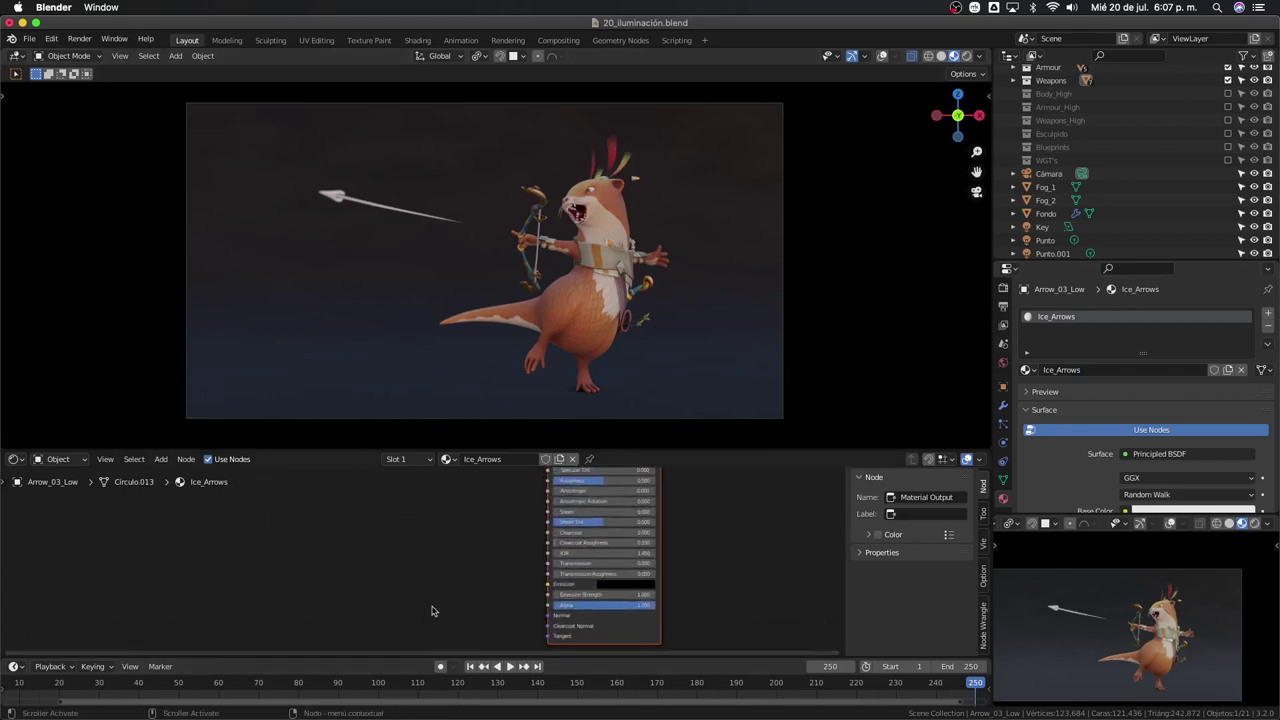
{"action": "scroll", "coordinate": [480, 560], "scroll_direction": "up", "scroll_amount": 2}
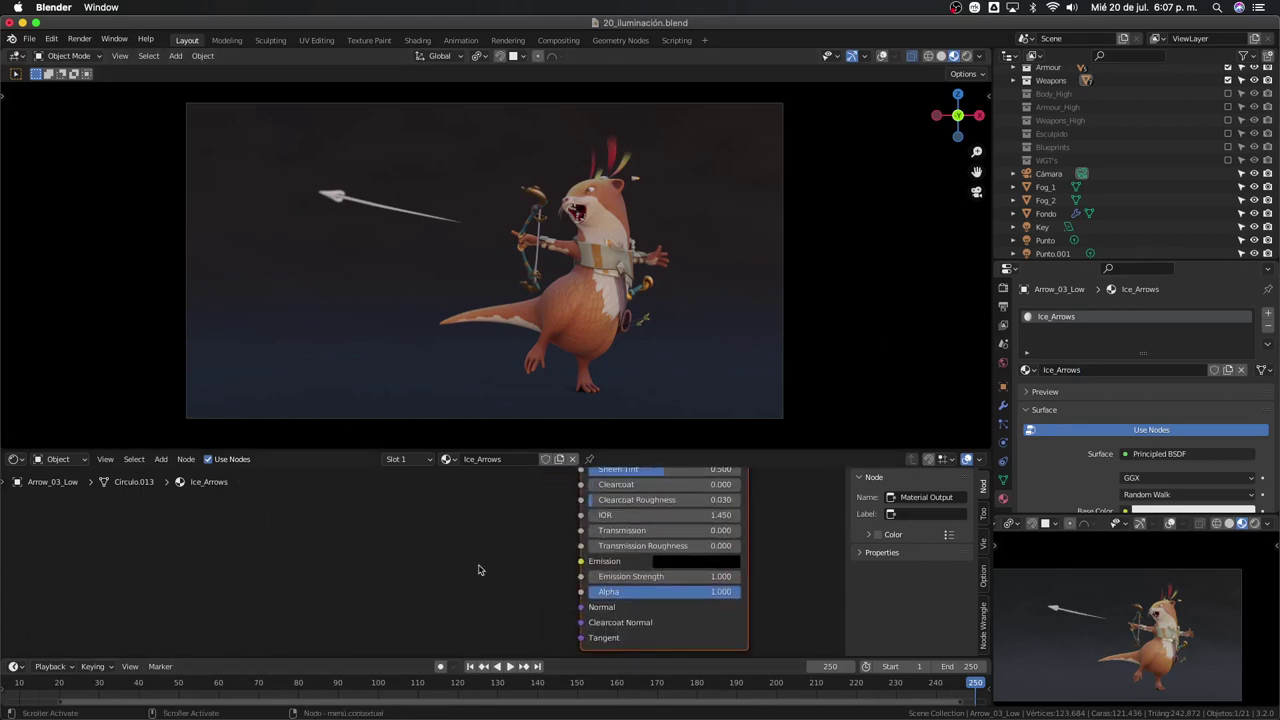
{"action": "scroll", "coordinate": [478, 570], "scroll_direction": "down", "scroll_amount": 2}
{"action": "scroll", "coordinate": [486, 566], "scroll_direction": "down", "scroll_amount": 2}
{"action": "scroll", "coordinate": [486, 575], "scroll_direction": "down", "scroll_amount": 1}
{"action": "scroll", "coordinate": [503, 591], "scroll_direction": "down", "scroll_amount": 2}
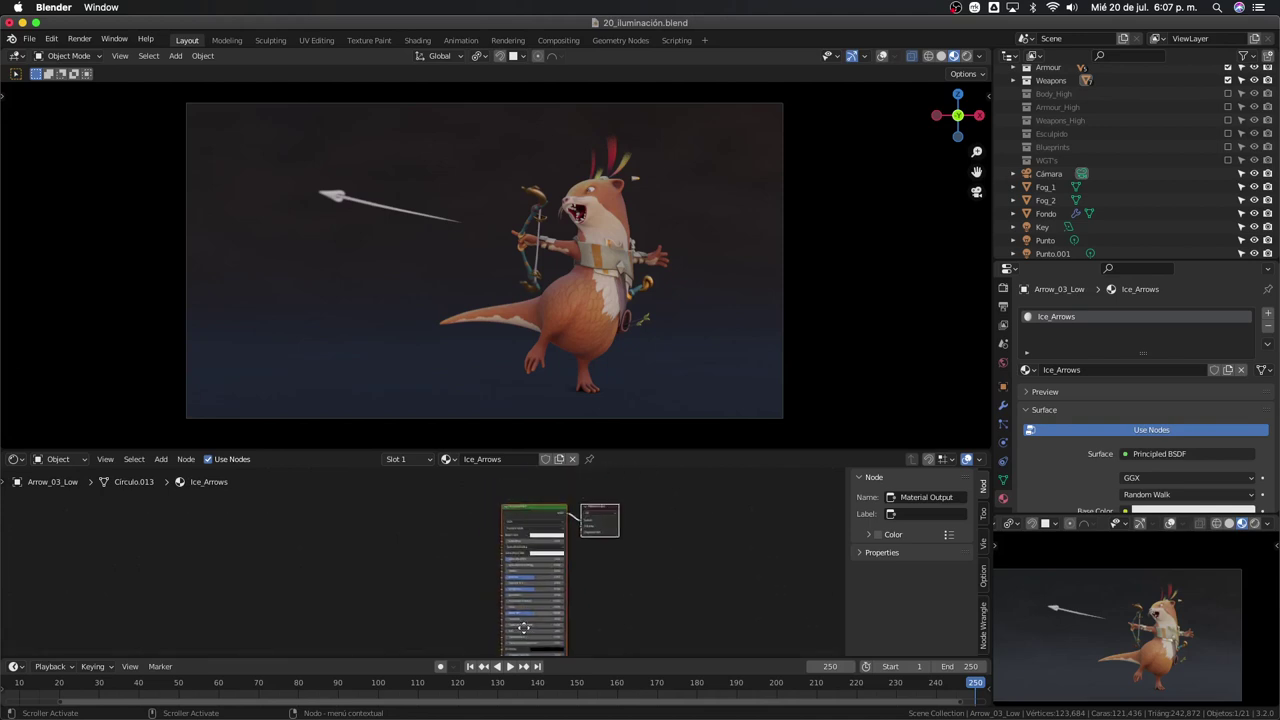
{"action": "middle_click_drag", "start_coordinate": [523, 628], "coordinate": [532, 646]}
{"action": "left_click", "coordinate": [530, 536]}
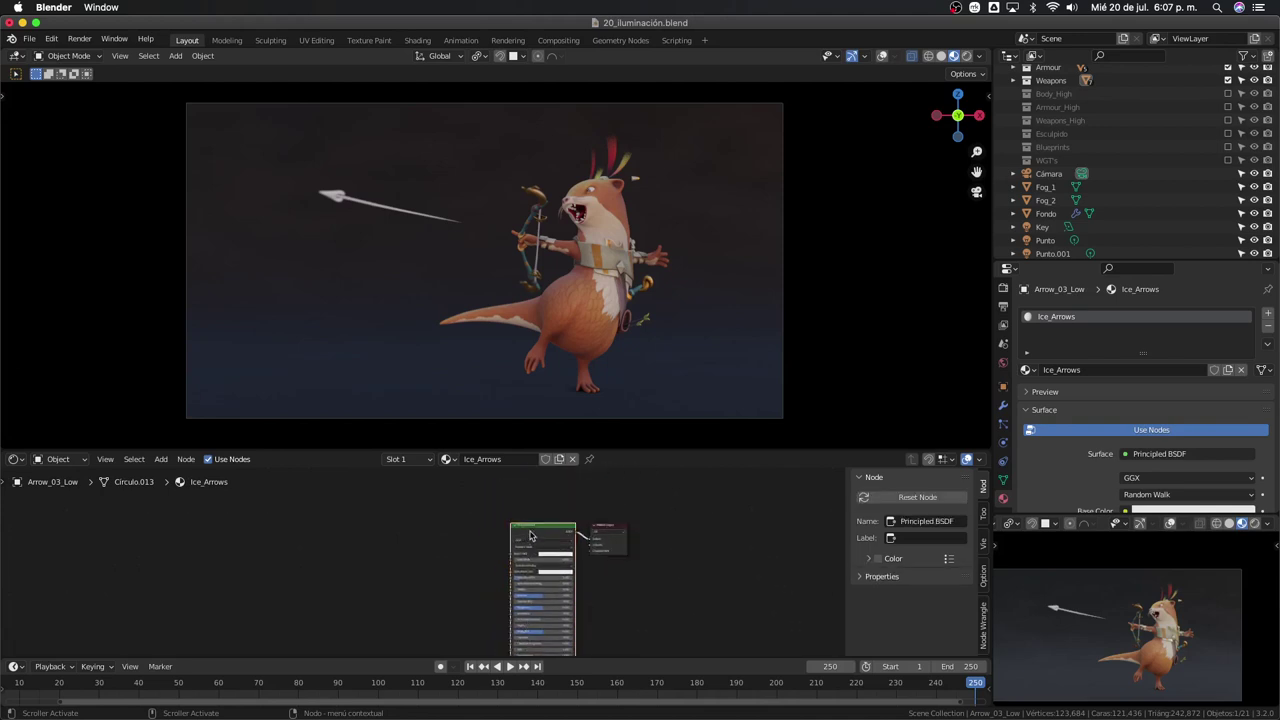
Delete the Principled BSDF node from the Ice_Arrows material
{"action": "scroll", "coordinate": [450, 540], "scroll_direction": "up", "scroll_amount": 1}
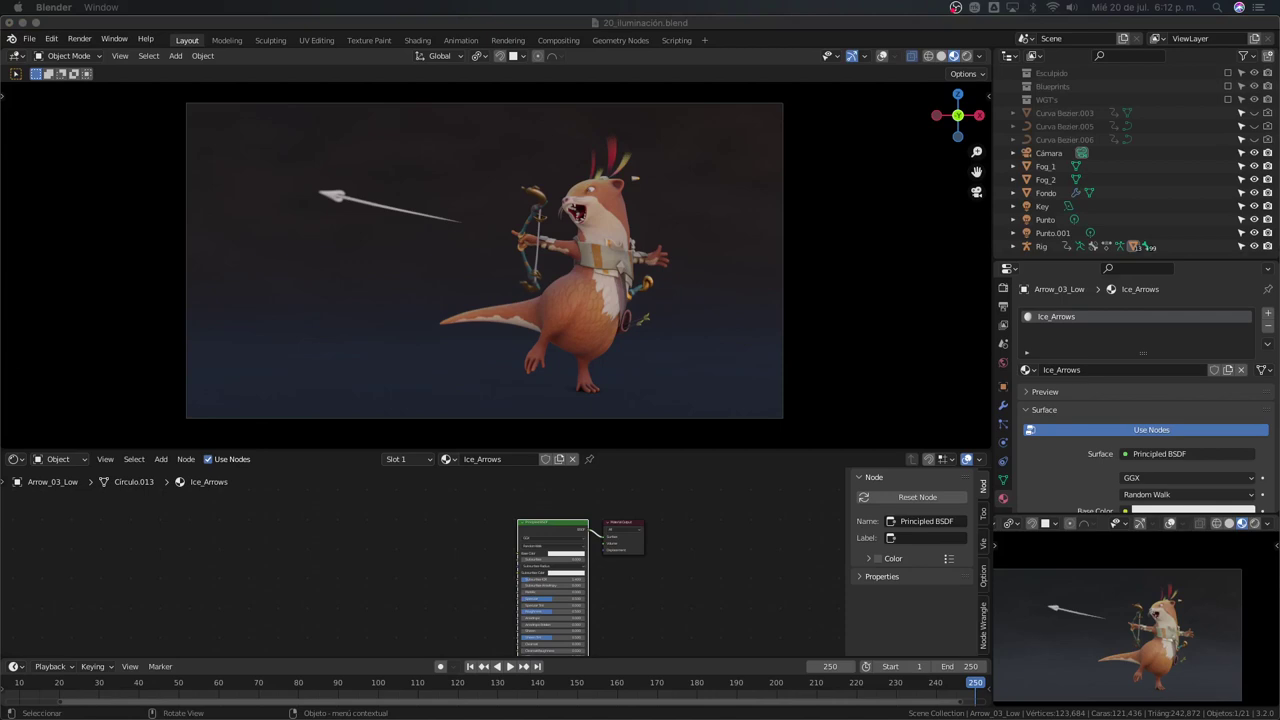
{"action": "left_click", "coordinate": [405, 571]}
{"action": "scroll", "coordinate": [400, 572], "scroll_direction": "up", "scroll_amount": 1}
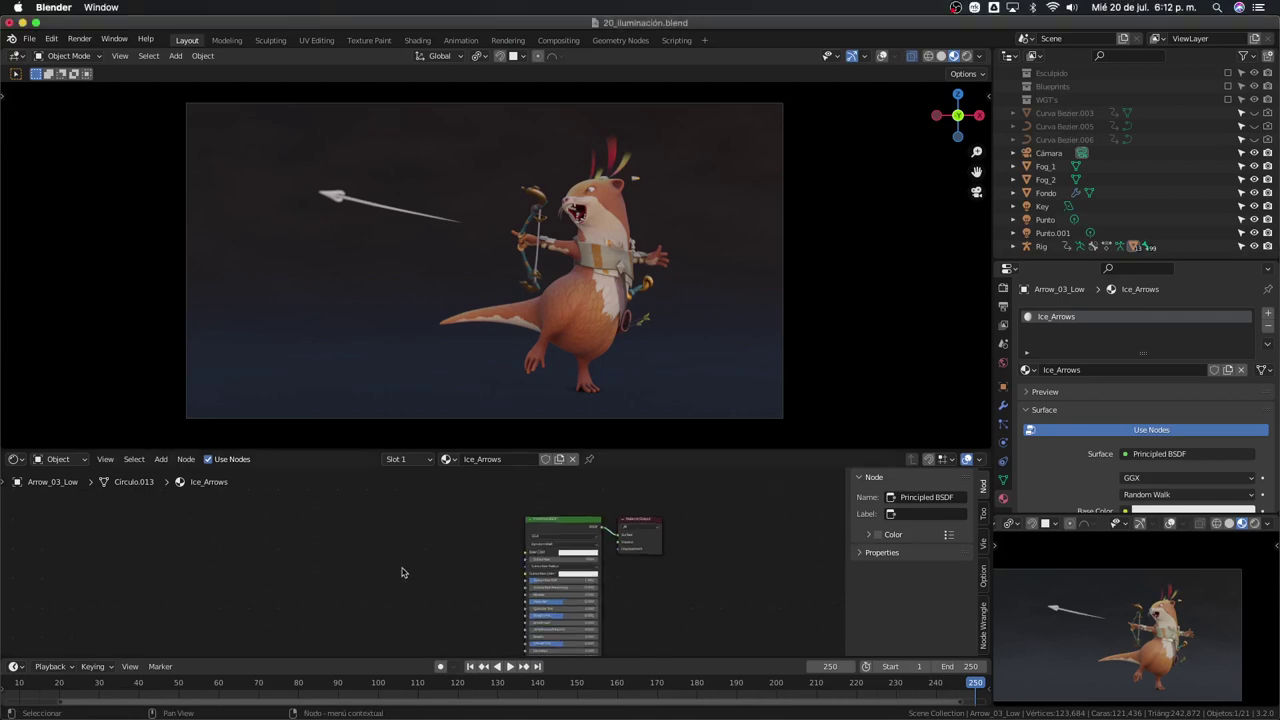
{"action": "scroll", "coordinate": [430, 576], "scroll_direction": "up", "scroll_amount": 2}
{"action": "scroll", "coordinate": [397, 517], "scroll_direction": "down", "scroll_amount": 1}
{"action": "scroll", "coordinate": [440, 546], "scroll_direction": "down", "scroll_amount": 1}
{"action": "scroll", "coordinate": [454, 566], "scroll_direction": "down", "scroll_amount": 1}
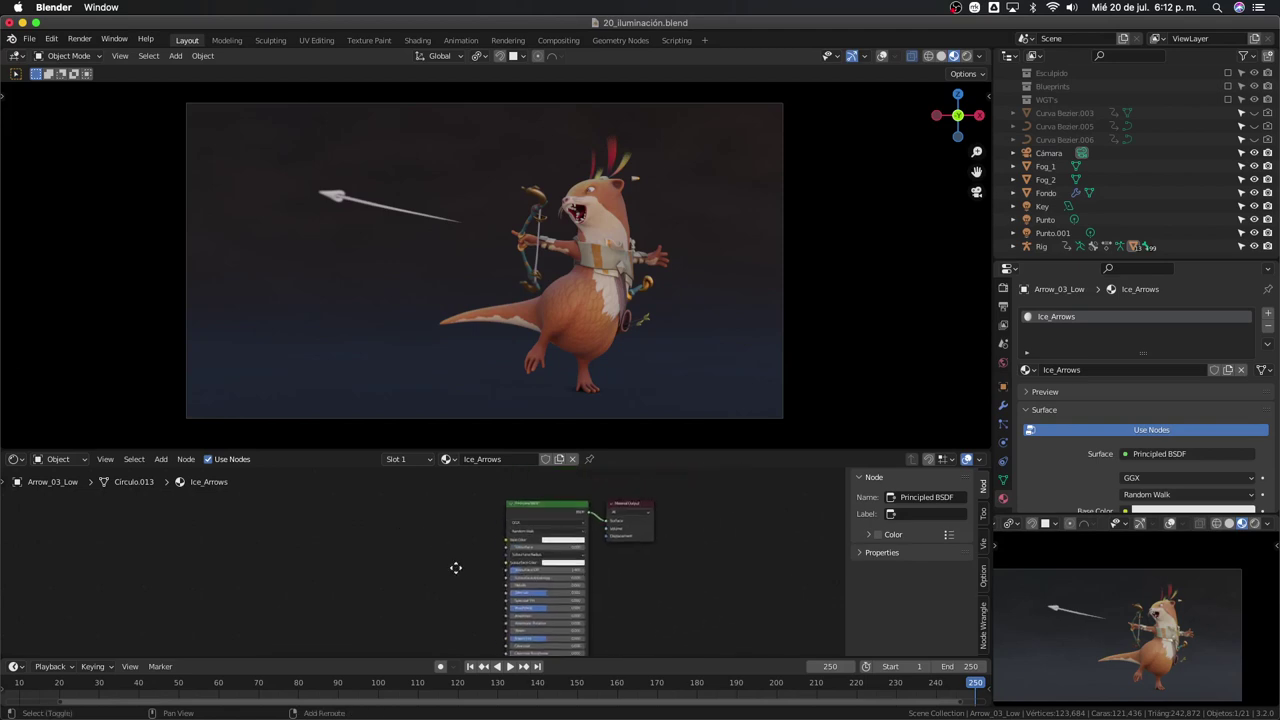
{"action": "scroll", "coordinate": [510, 545], "scroll_direction": "down", "scroll_amount": 1}
{"action": "middle_click_drag", "start_coordinate": [510, 545], "coordinate": [560, 495]}
{"action": "left_click", "coordinate": [566, 488]}
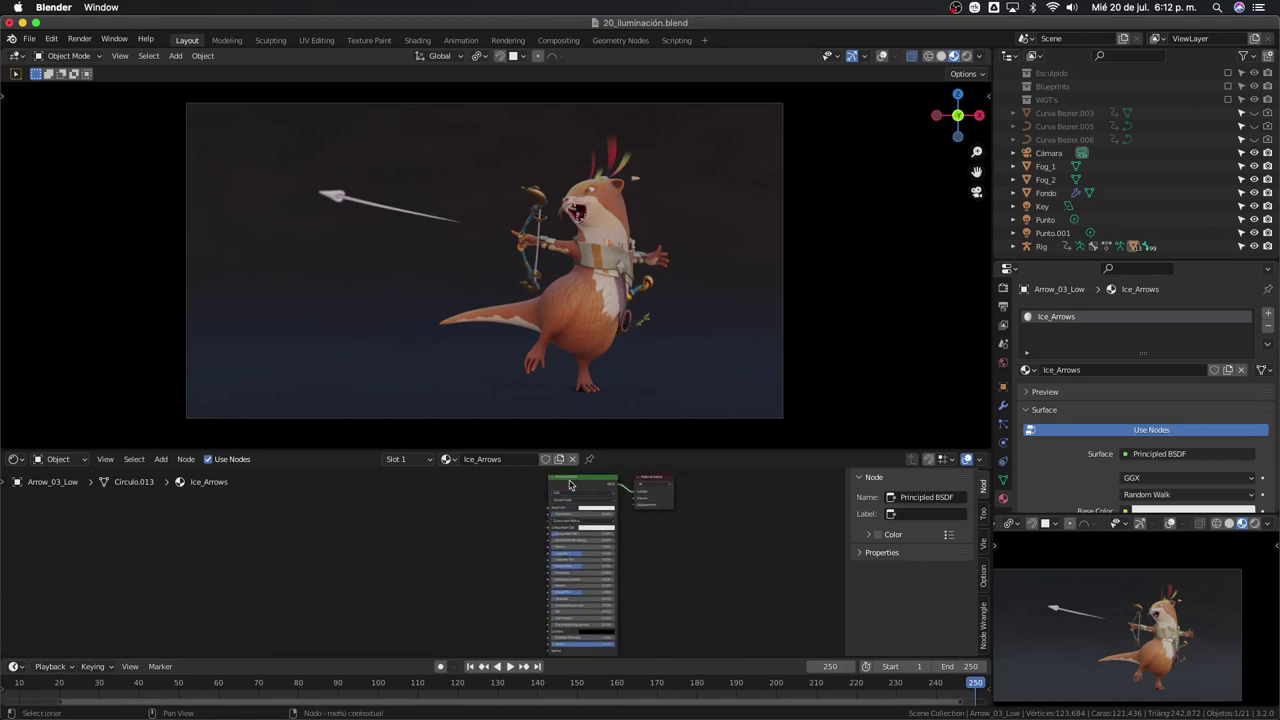
{"action": "key", "text": "x"}
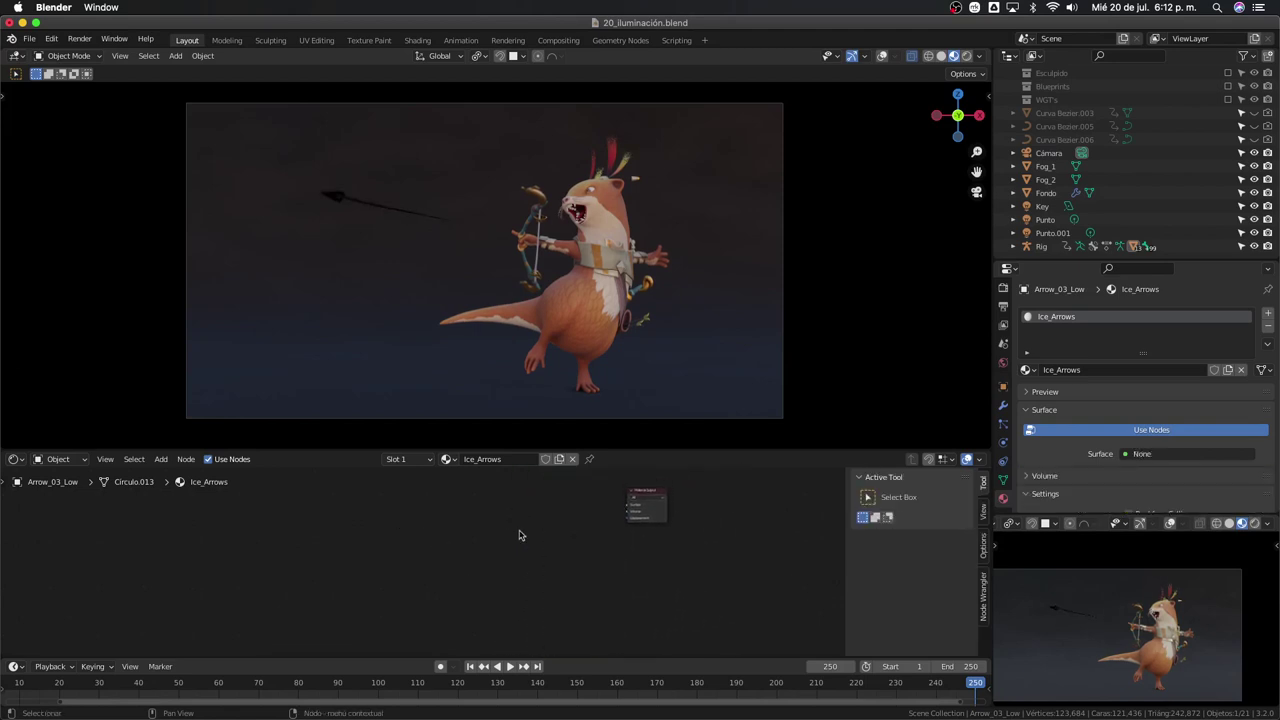
Add Emission and Transparent BSDF nodes and maximize the node editor
{"action": "key", "text": "shift+a"}
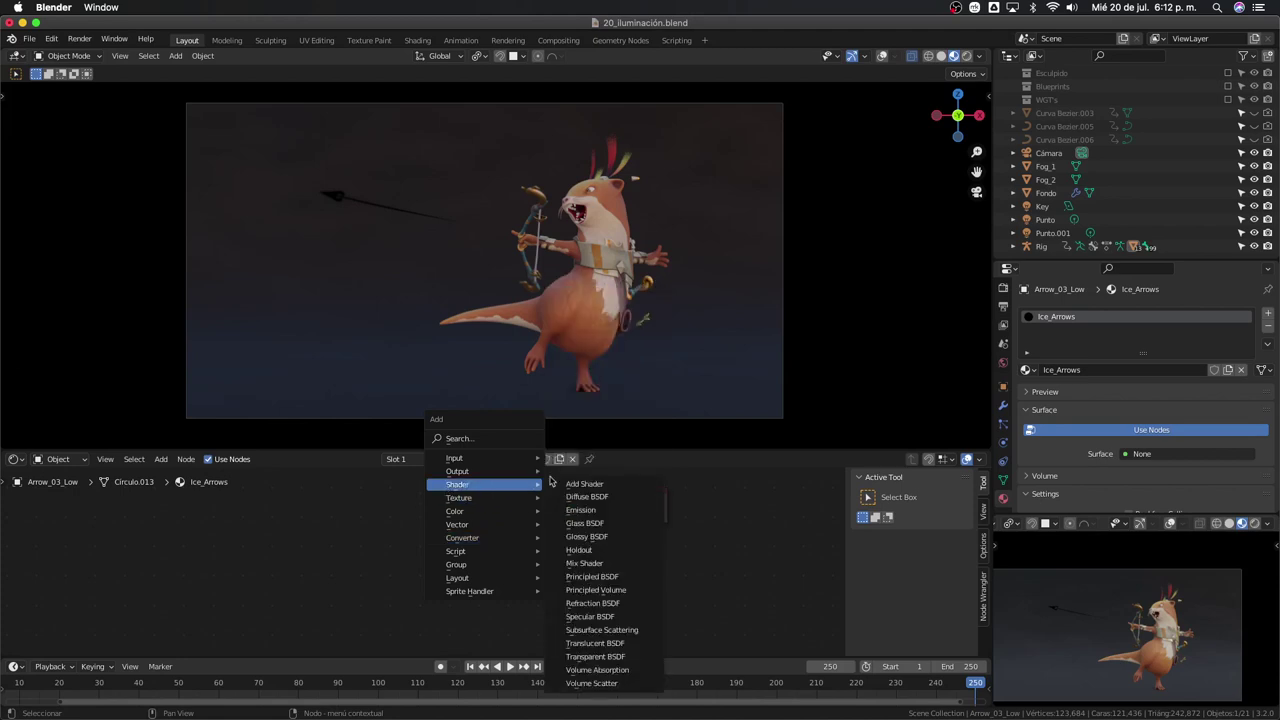
{"action": "left_click", "coordinate": [606, 515]}
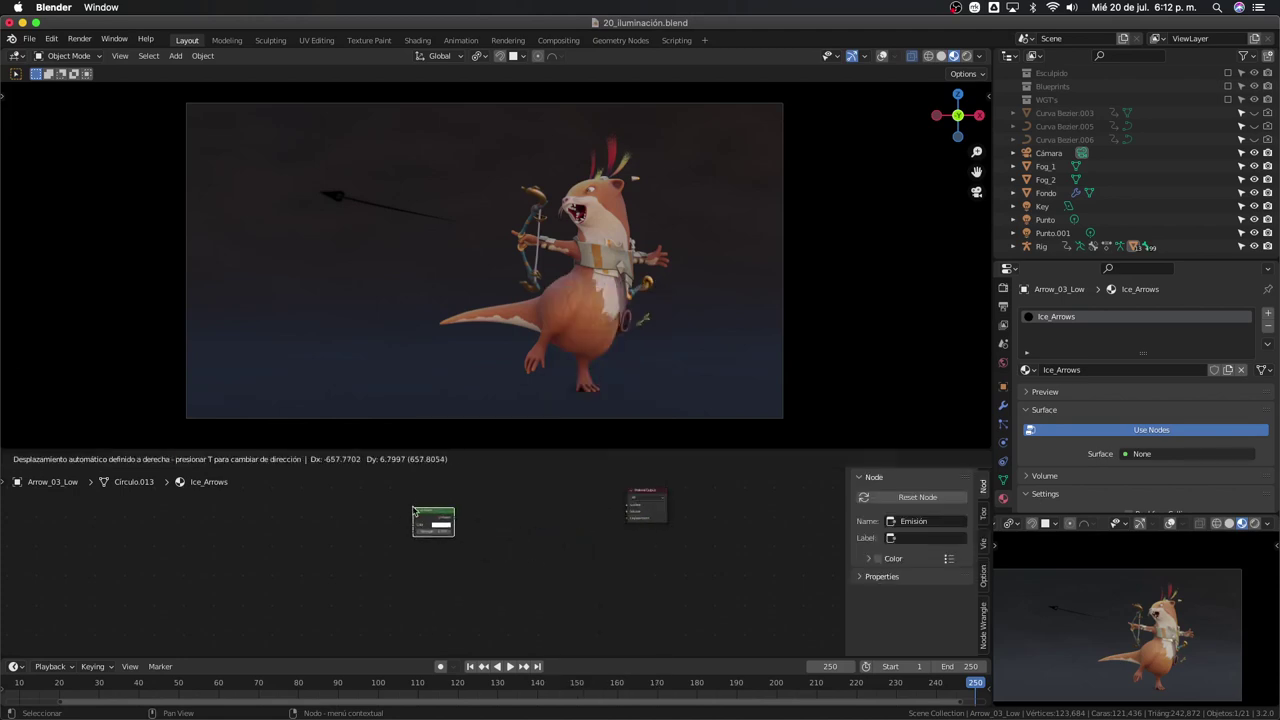
{"action": "left_click", "coordinate": [372, 532]}
{"action": "key", "text": "shift+a"}
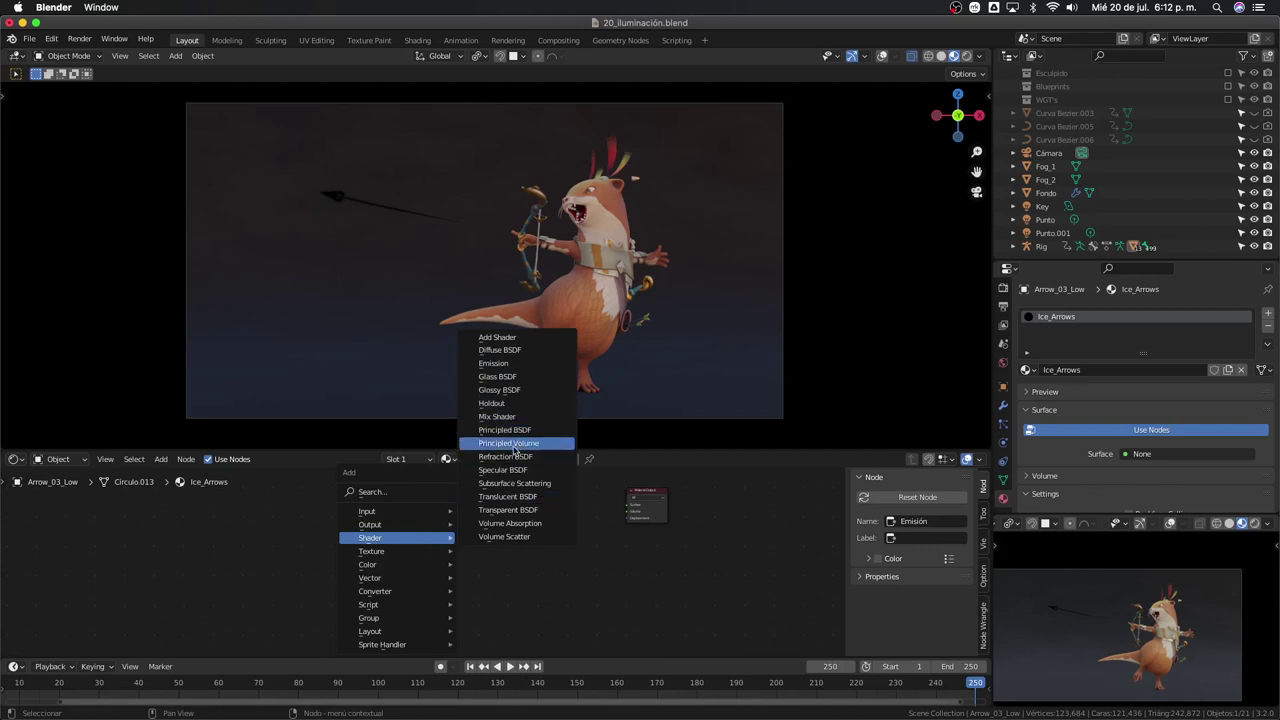
{"action": "left_click", "coordinate": [526, 511]}
{"action": "left_click", "coordinate": [455, 554]}
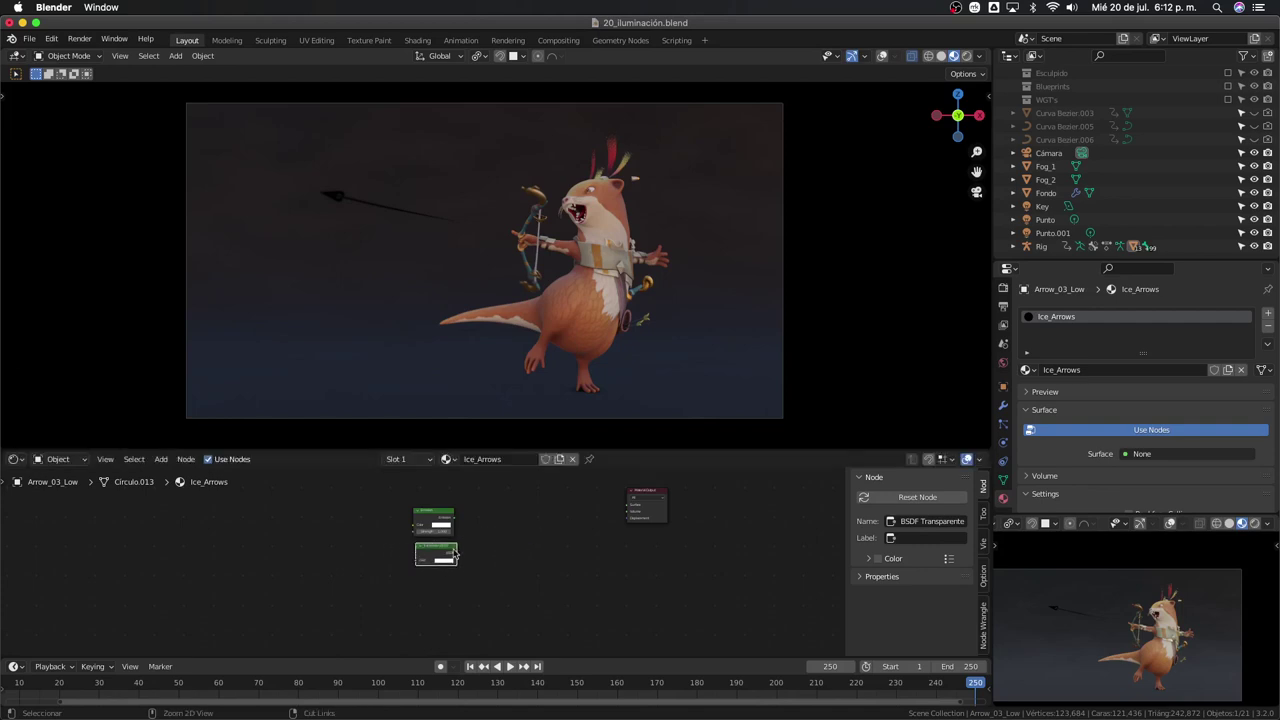
{"action": "key", "text": "ctrl+space"}
{"action": "scroll", "coordinate": [560, 471], "scroll_direction": "up", "scroll_amount": 2}
{"action": "scroll", "coordinate": [606, 409], "scroll_direction": "up", "scroll_amount": 2}
Add a Mix Shader joining Emission and Transparent BSDF into the Material Output surface
{"action": "scroll", "coordinate": [534, 451], "scroll_direction": "up", "scroll_amount": 3}
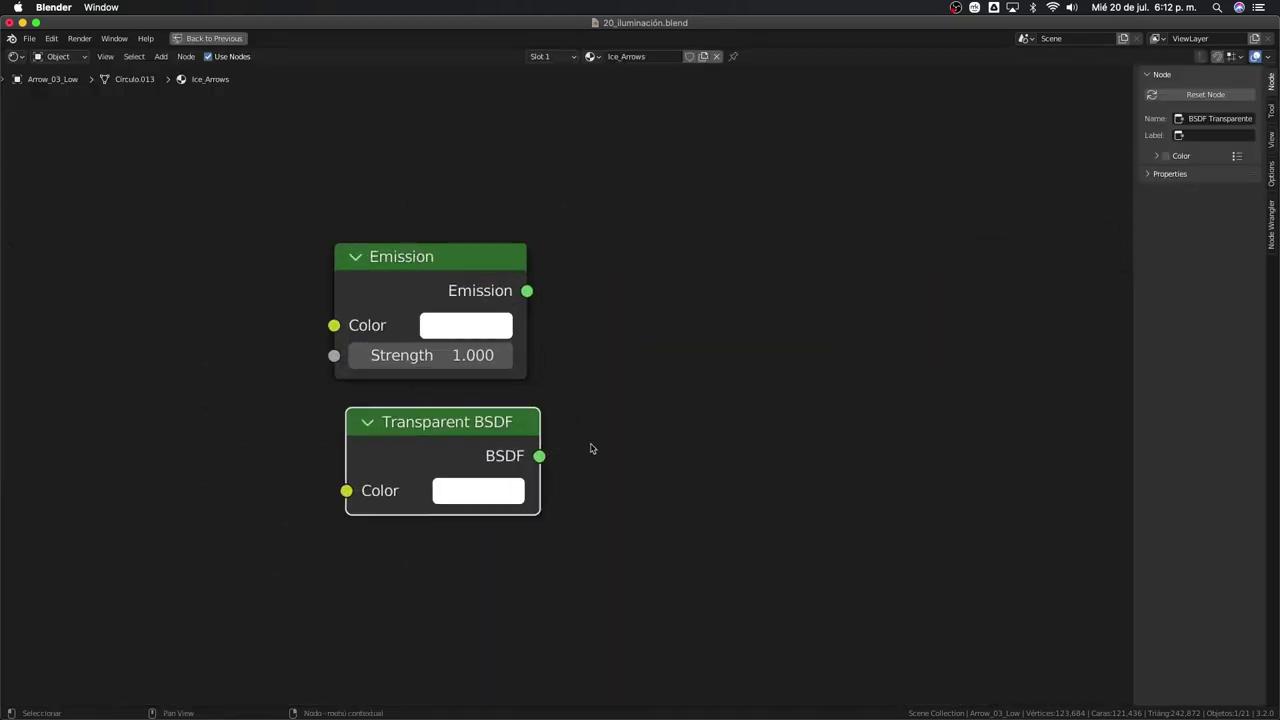
{"action": "key", "text": "Home"}
{"action": "key", "text": "shift+a"}
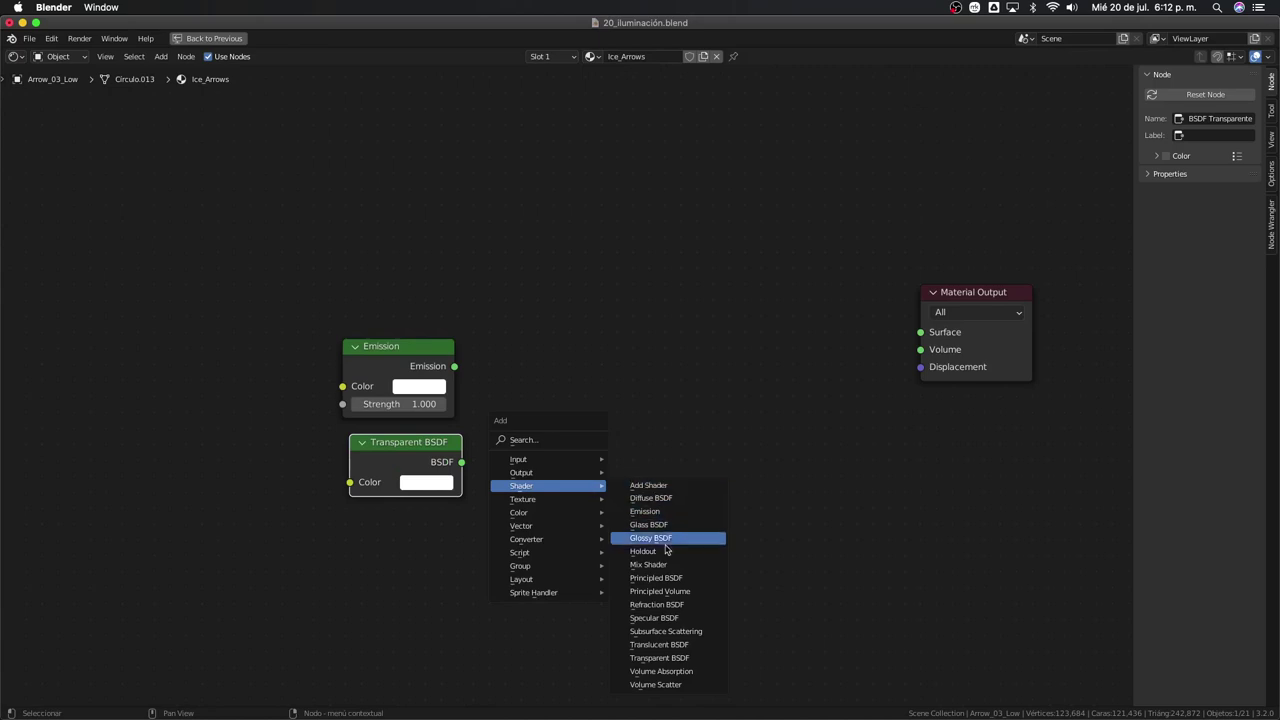
{"action": "left_click", "coordinate": [650, 564]}
{"action": "left_click", "coordinate": [624, 280]}
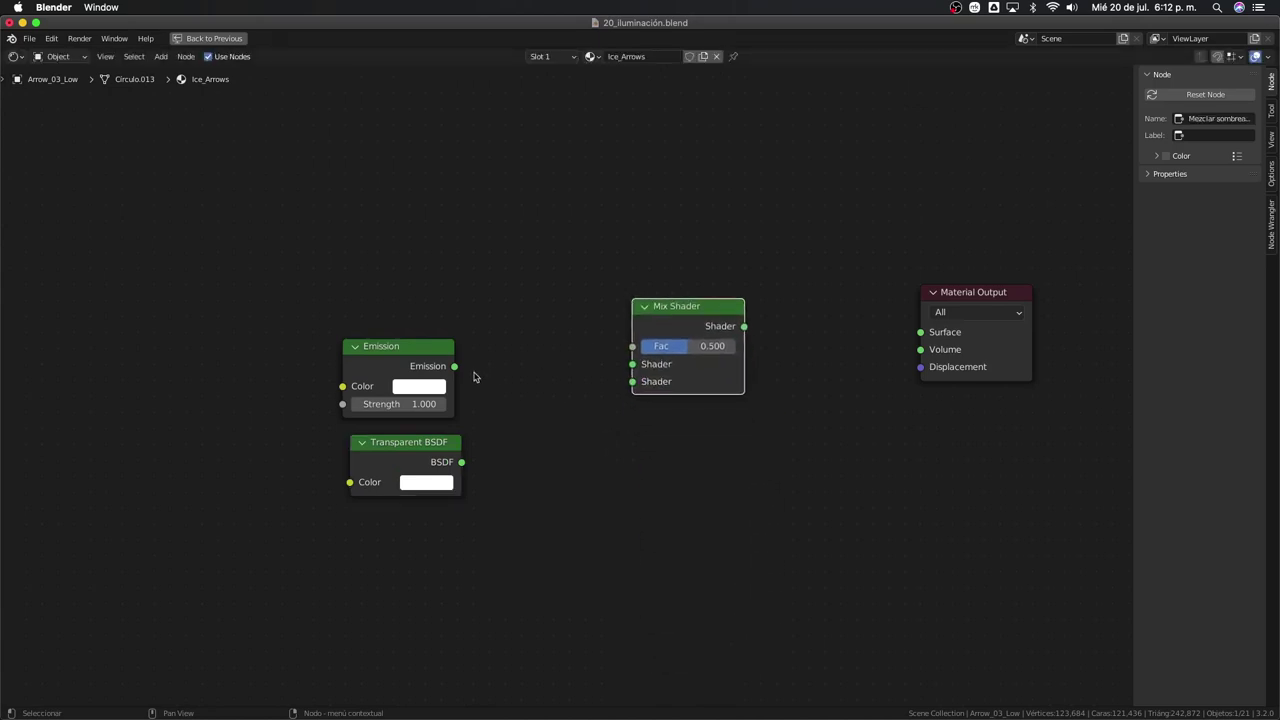
{"action": "left_click_drag", "start_coordinate": [455, 366], "coordinate": [632, 364]}
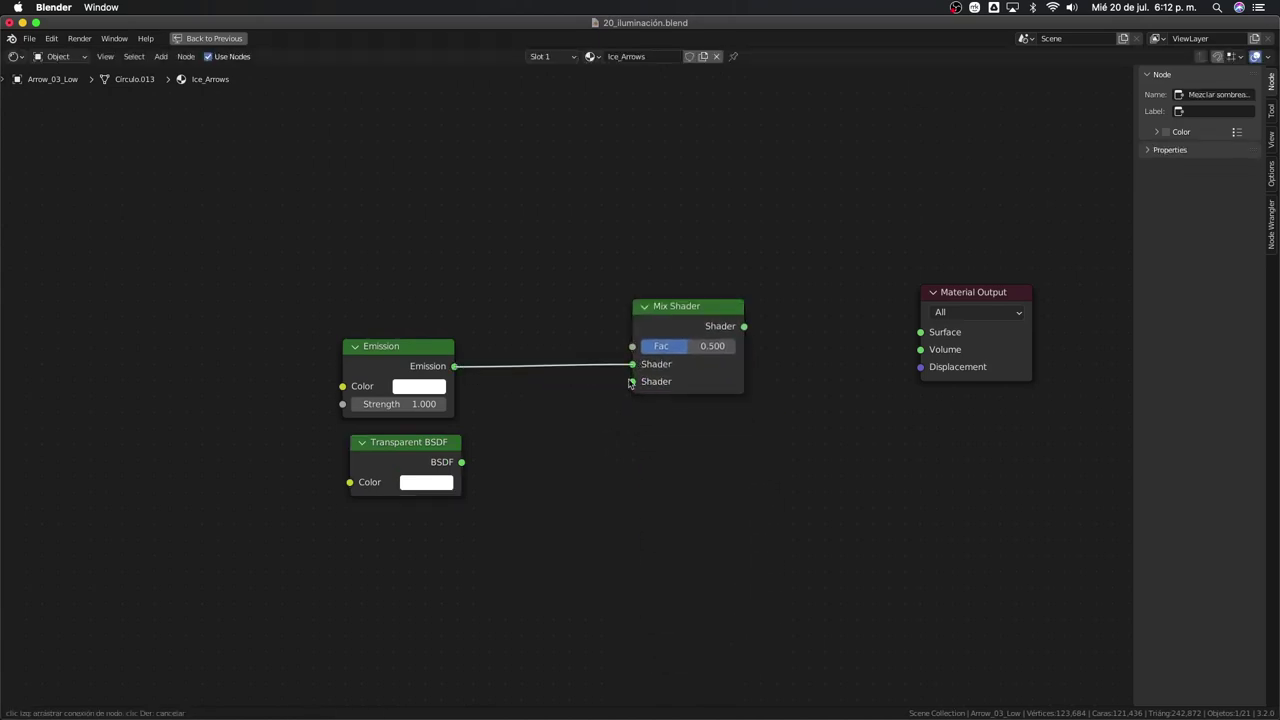
{"action": "left_click_drag", "start_coordinate": [461, 462], "coordinate": [628, 389]}
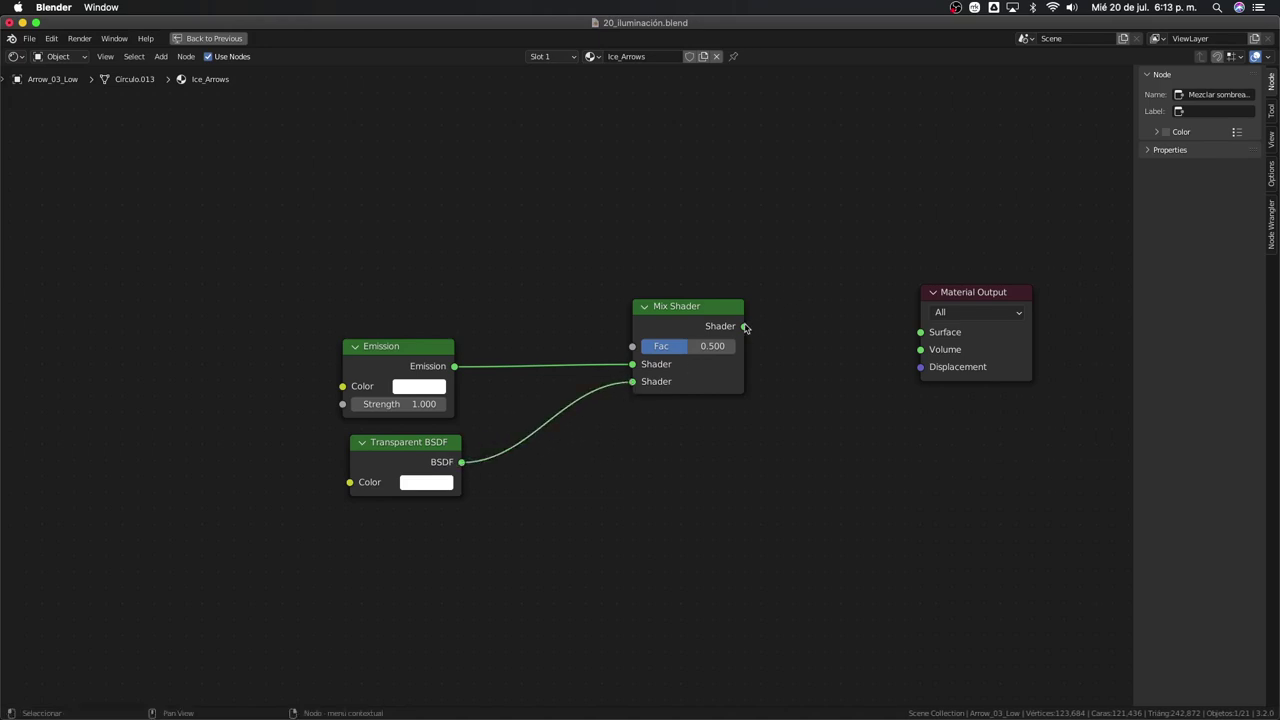
{"action": "left_click_drag", "start_coordinate": [744, 326], "coordinate": [940, 330]}
{"action": "key", "text": "ctrl+space"}
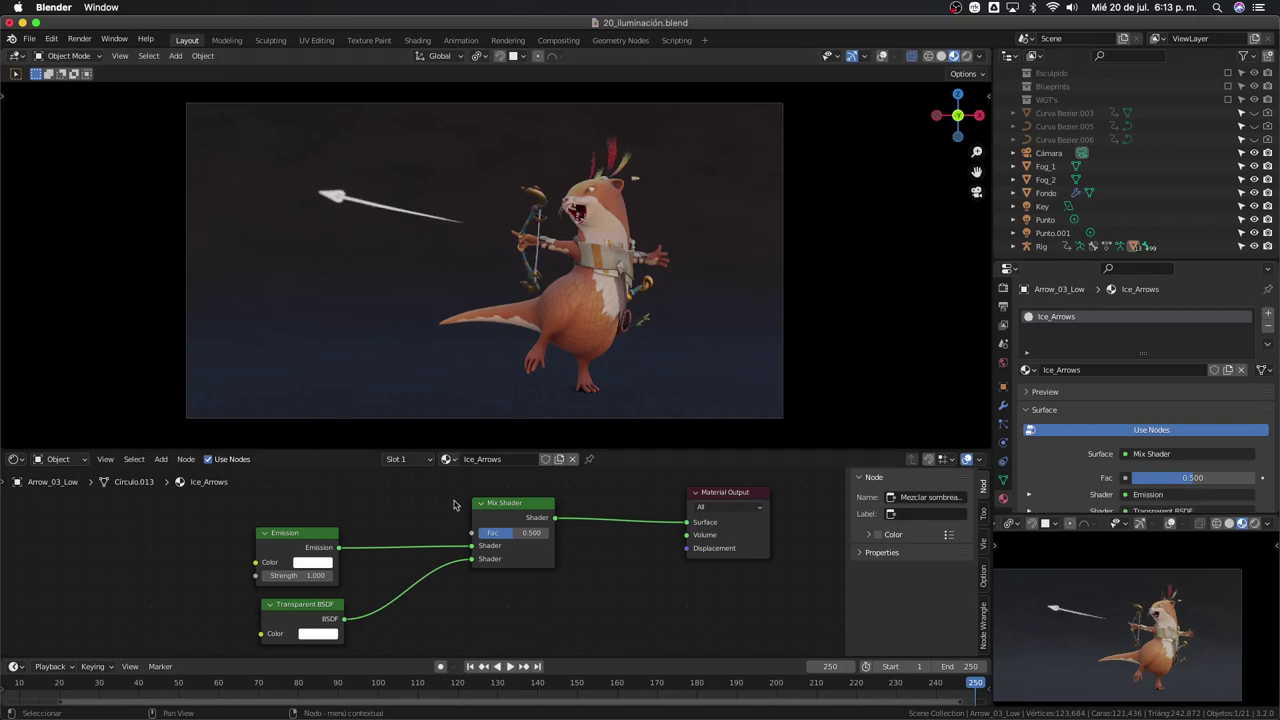
Set the Emission node's Strength to 100
{"action": "middle_click_drag", "start_coordinate": [380, 522], "coordinate": [466, 508]}
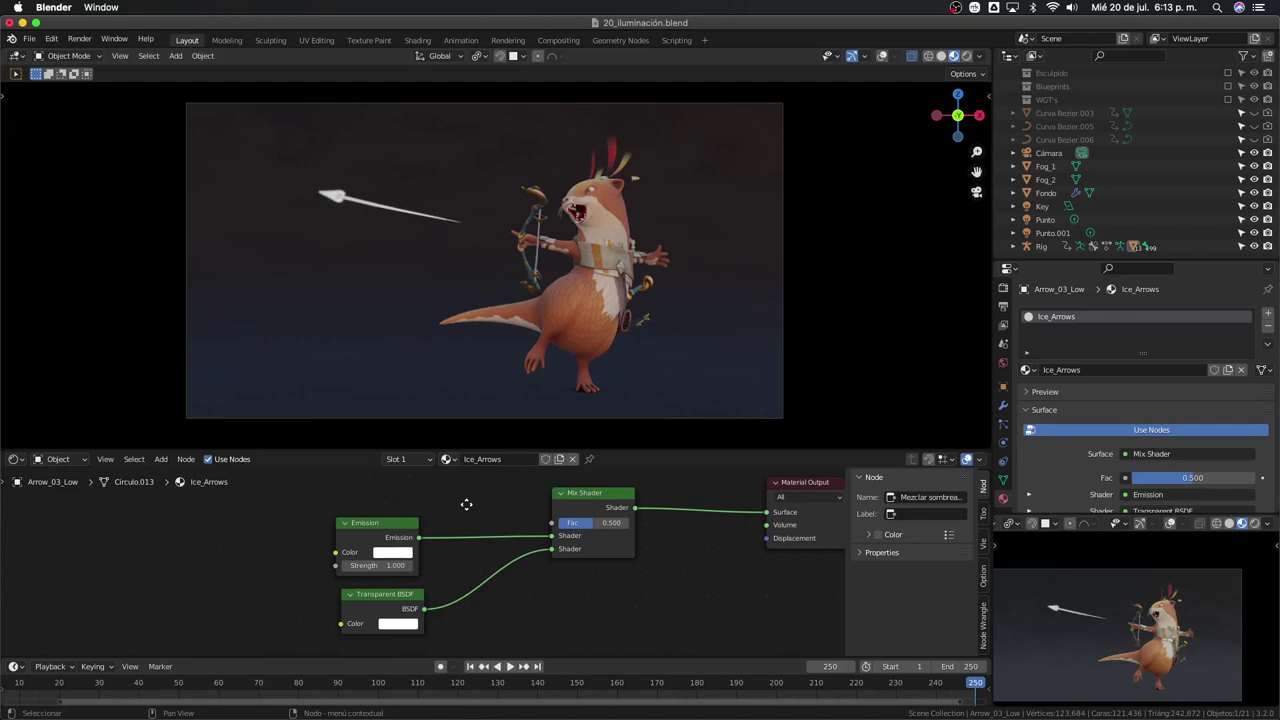
{"action": "scroll", "coordinate": [395, 558], "scroll_direction": "up", "scroll_amount": 2}
{"action": "left_click", "coordinate": [394, 556]}
{"action": "type", "text": "1"}
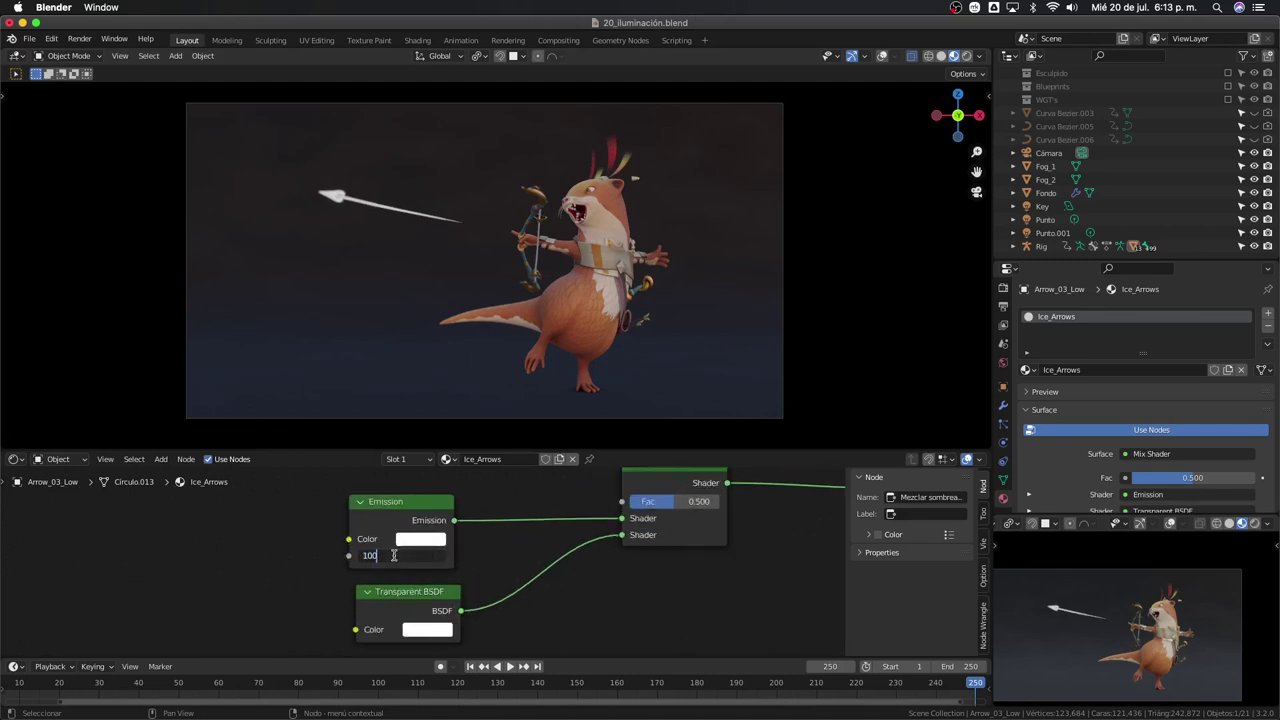
{"action": "key", "text": "Return"}
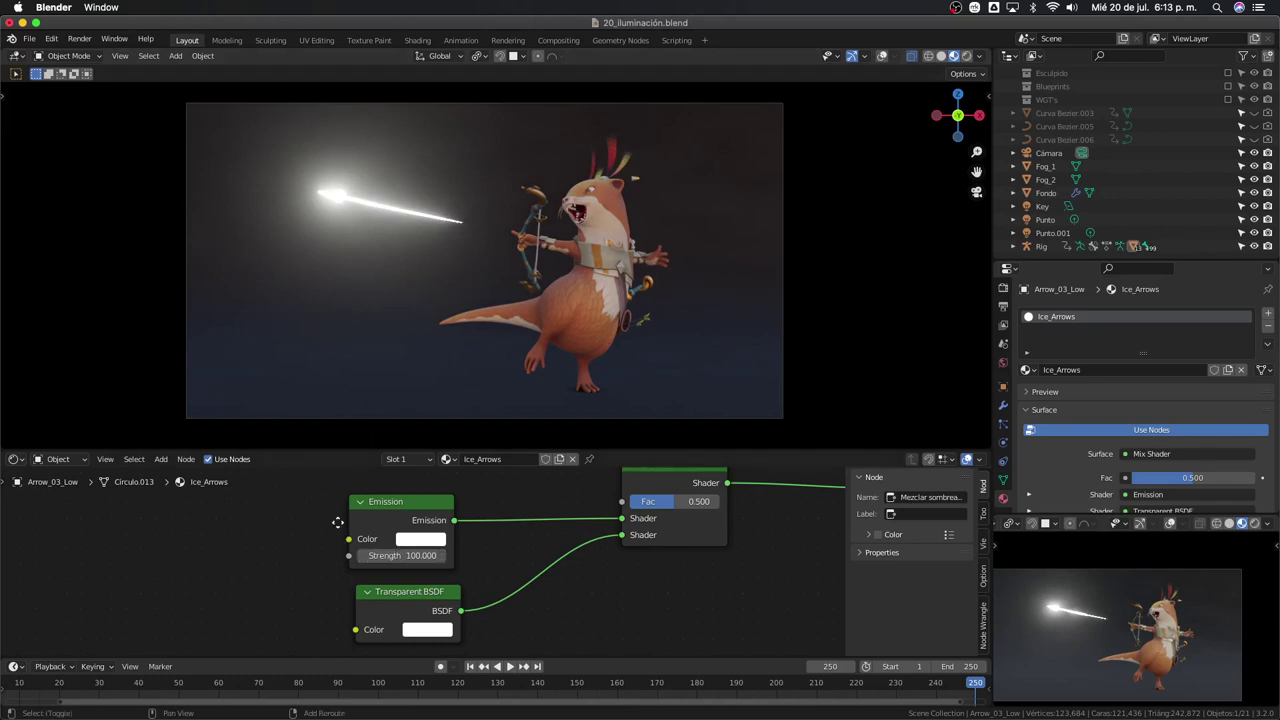
{"action": "mouse_move", "coordinate": [338, 521]}
{"action": "middle_mouse_down"}
{"action": "mouse_move", "coordinate": [412, 491]}
{"action": "mouse_move", "coordinate": [413, 512]}
{"action": "middle_mouse_up"}
{"action": "key", "text": "shift+a"}
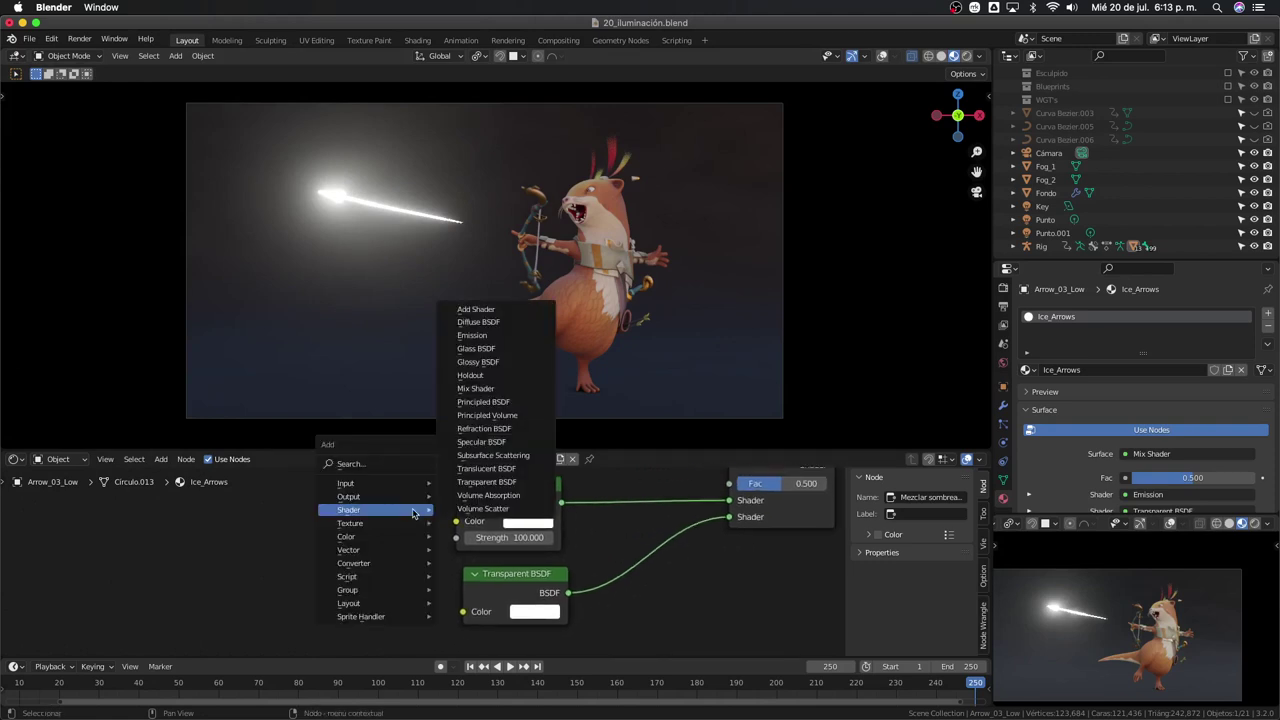
{"action": "mouse_move", "coordinate": [348, 550]}
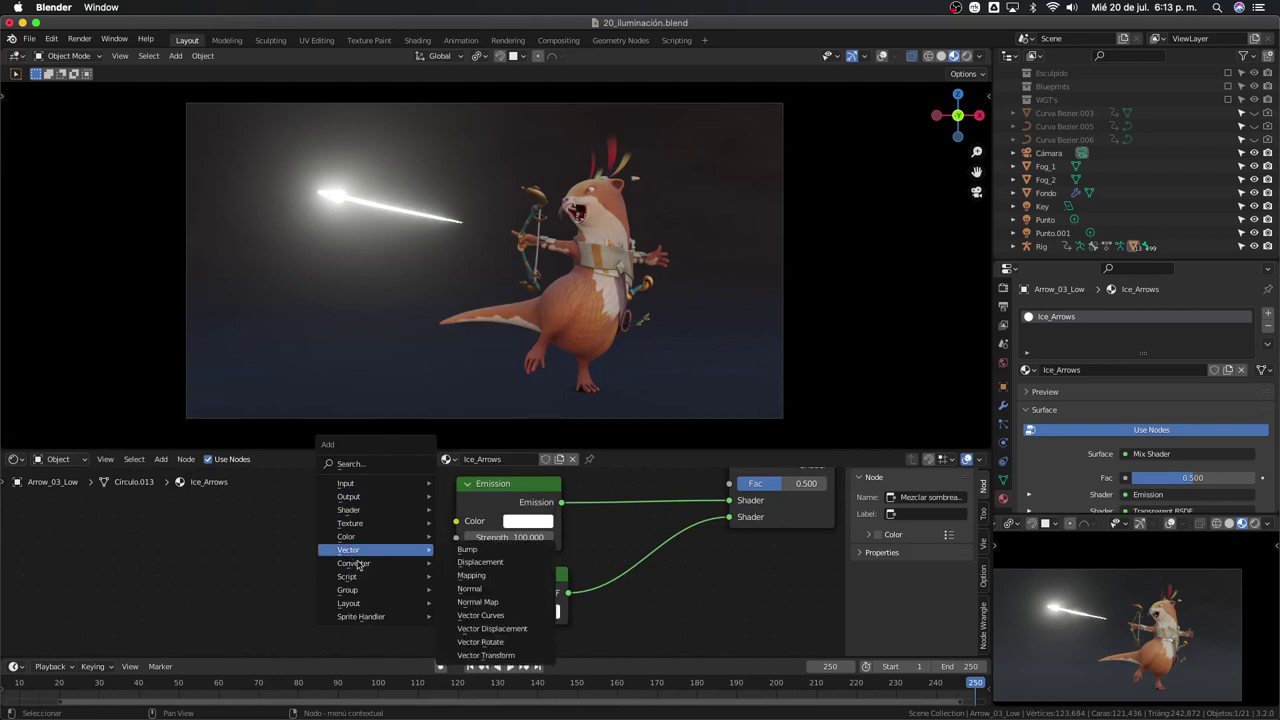
Add a ColorRamp node and connect its Color to the Emission colour
{"action": "left_click", "coordinate": [359, 565]}
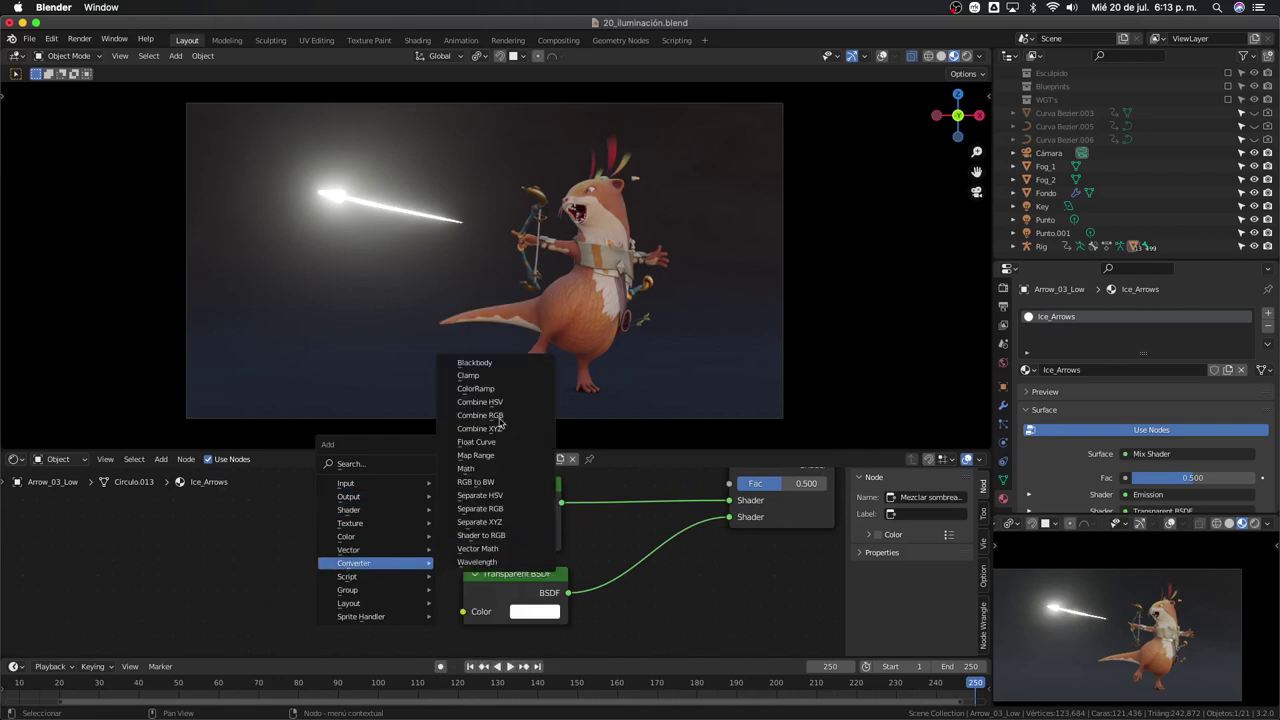
{"action": "left_click", "coordinate": [504, 387]}
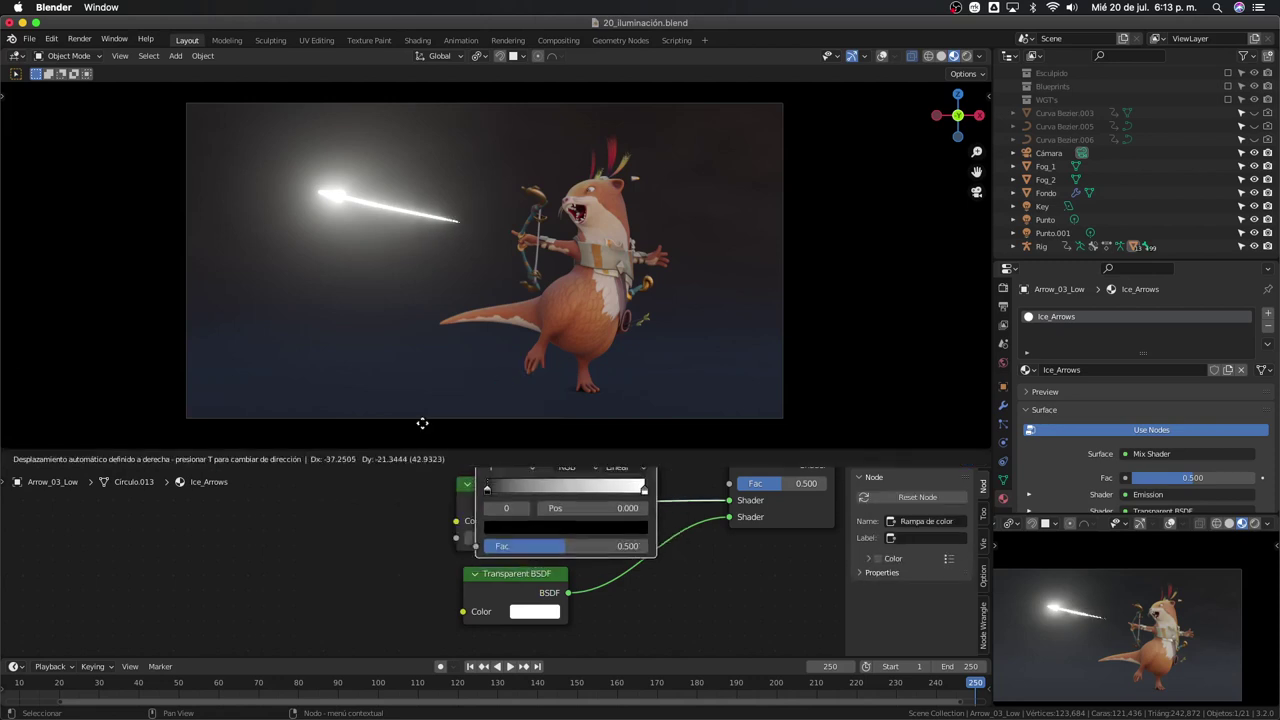
{"action": "left_click", "coordinate": [192, 502]}
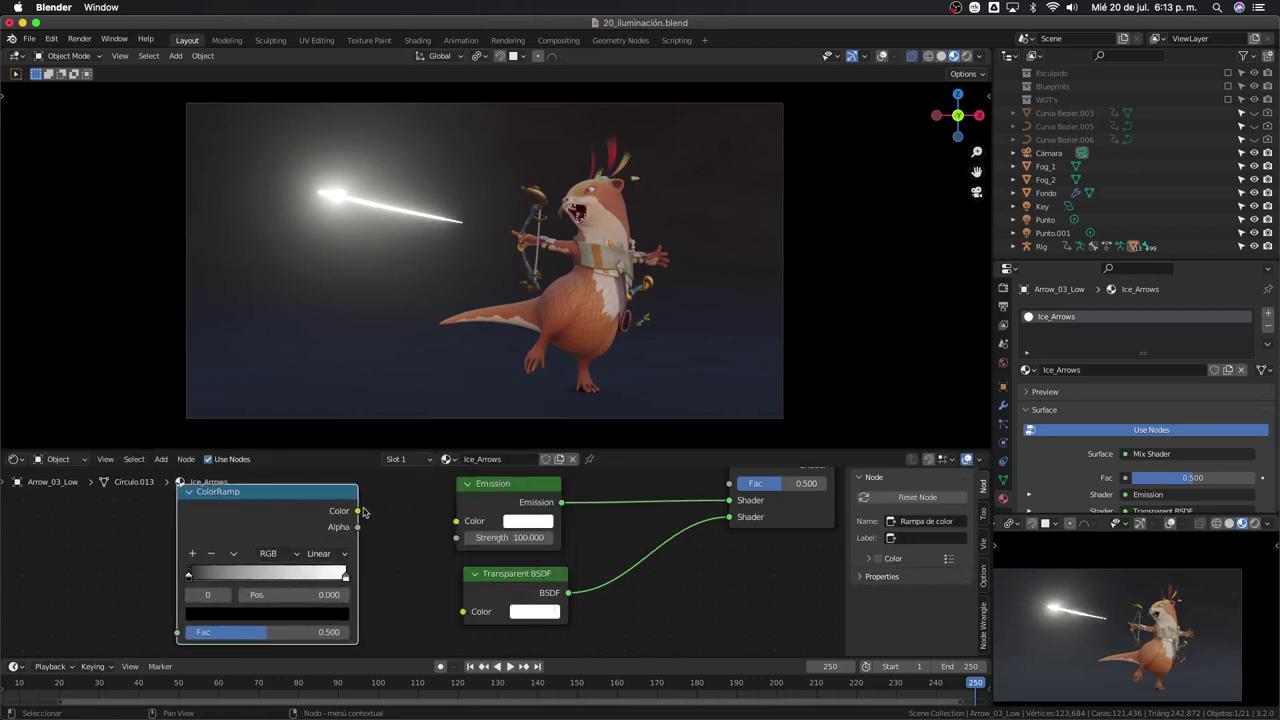
{"action": "left_click_drag", "start_coordinate": [358, 511], "coordinate": [456, 521]}
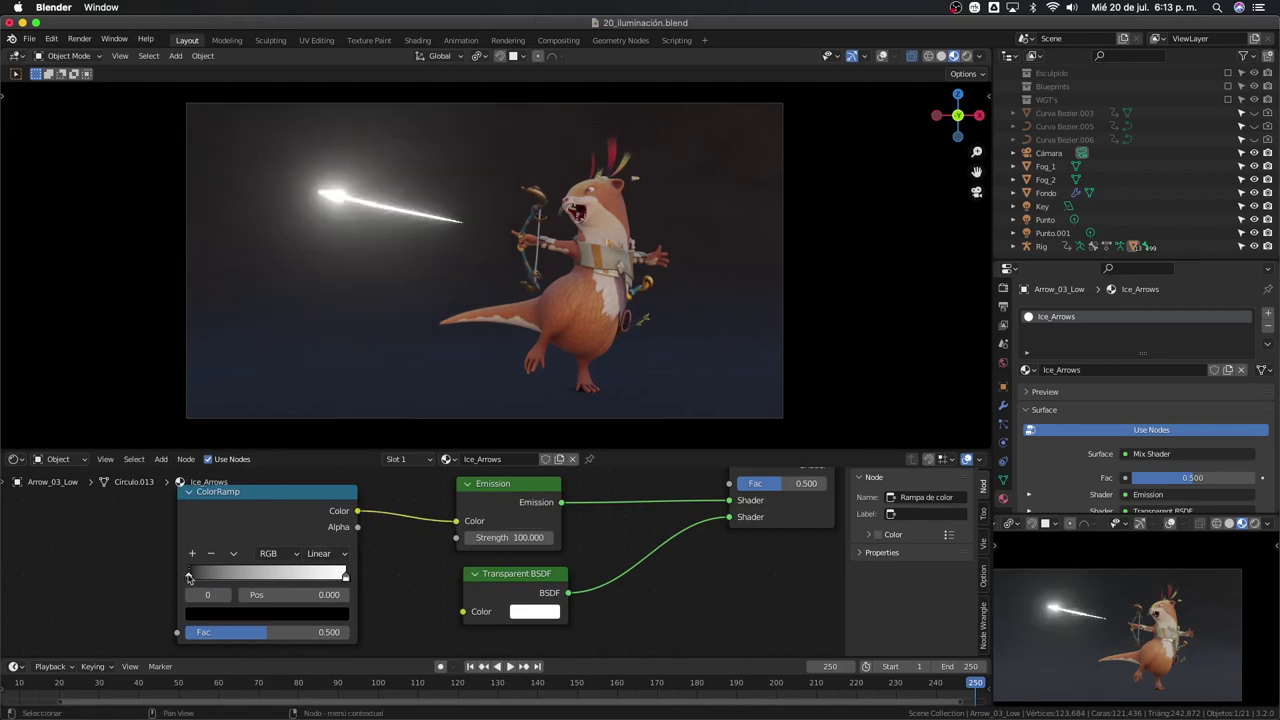
Set the ColorRamp's left stop to deep dark blue and its right stop to cyan
{"action": "left_click", "coordinate": [250, 619]}
{"action": "left_click", "coordinate": [316, 487]}
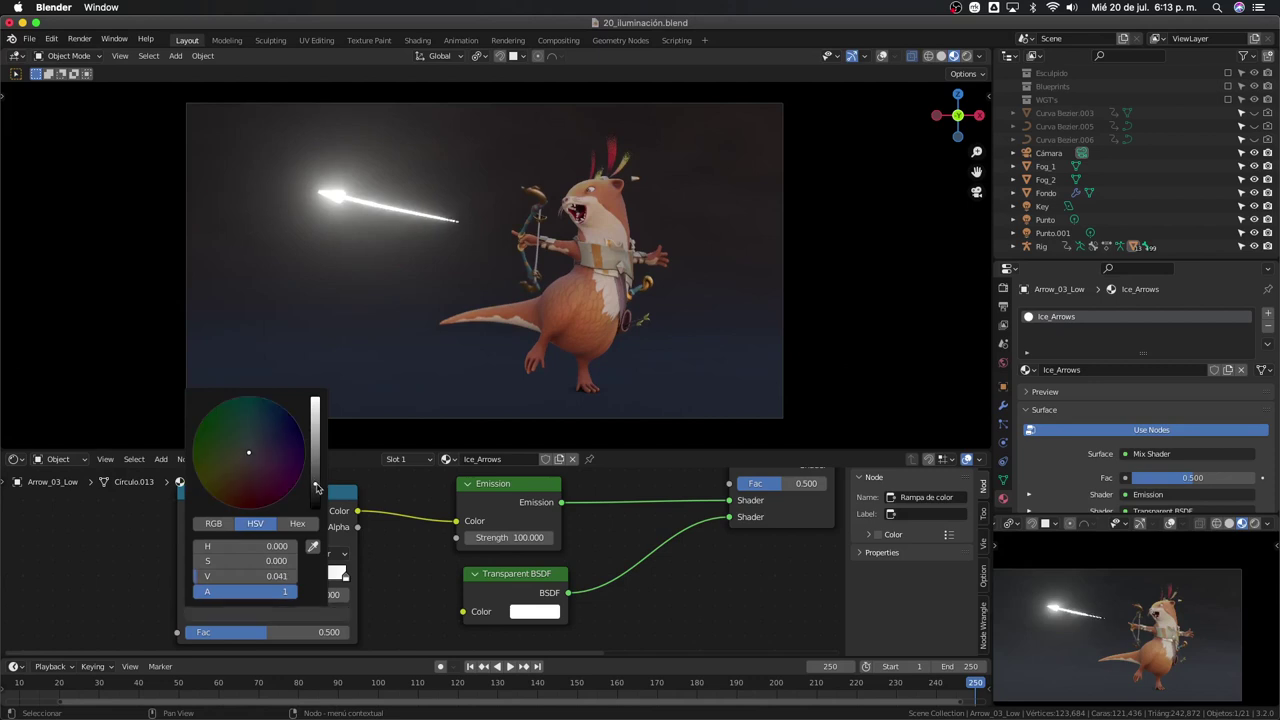
{"action": "left_click_drag", "start_coordinate": [249, 452], "coordinate": [295, 420]}
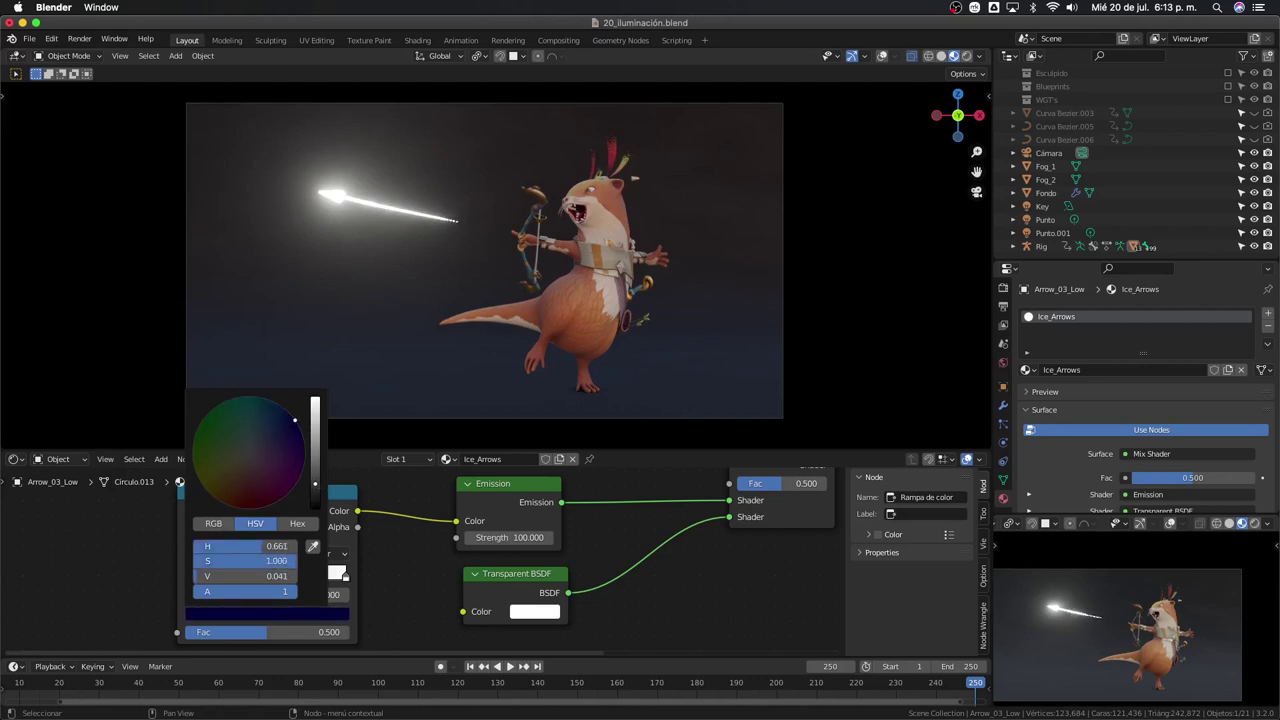
{"action": "left_click", "coordinate": [315, 492]}
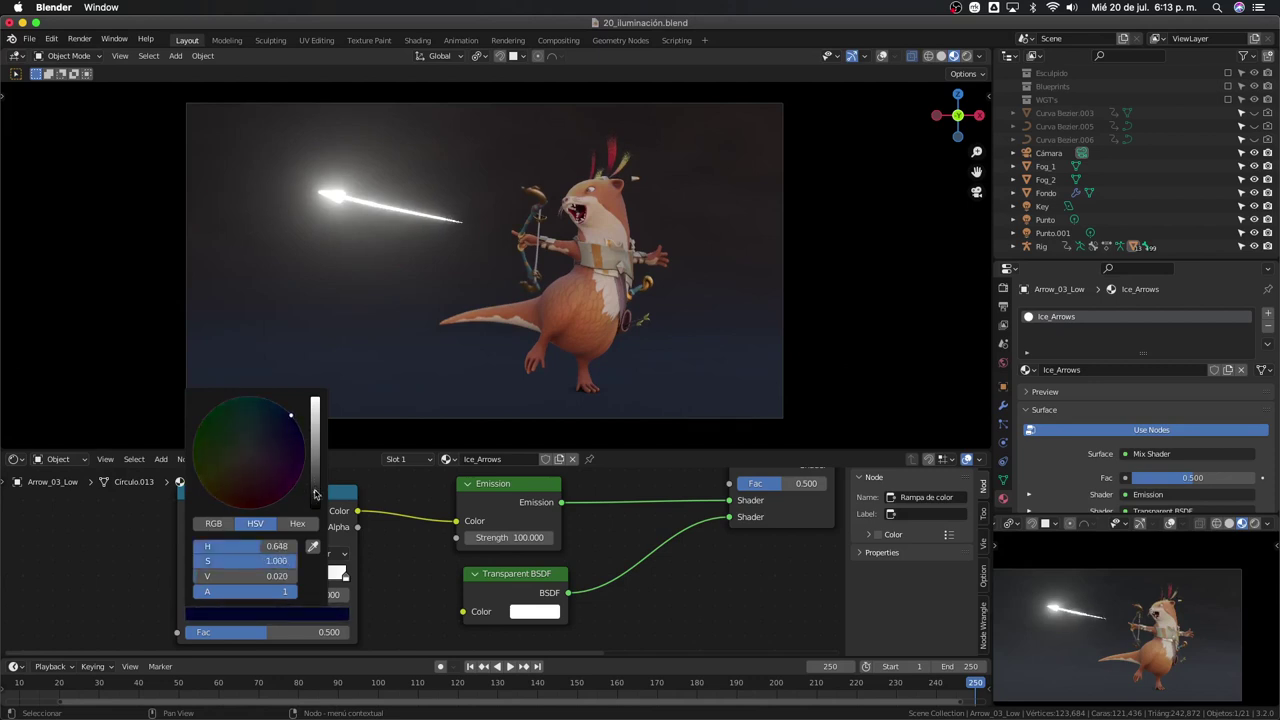
{"action": "left_click_drag", "start_coordinate": [286, 423], "coordinate": [277, 404]}
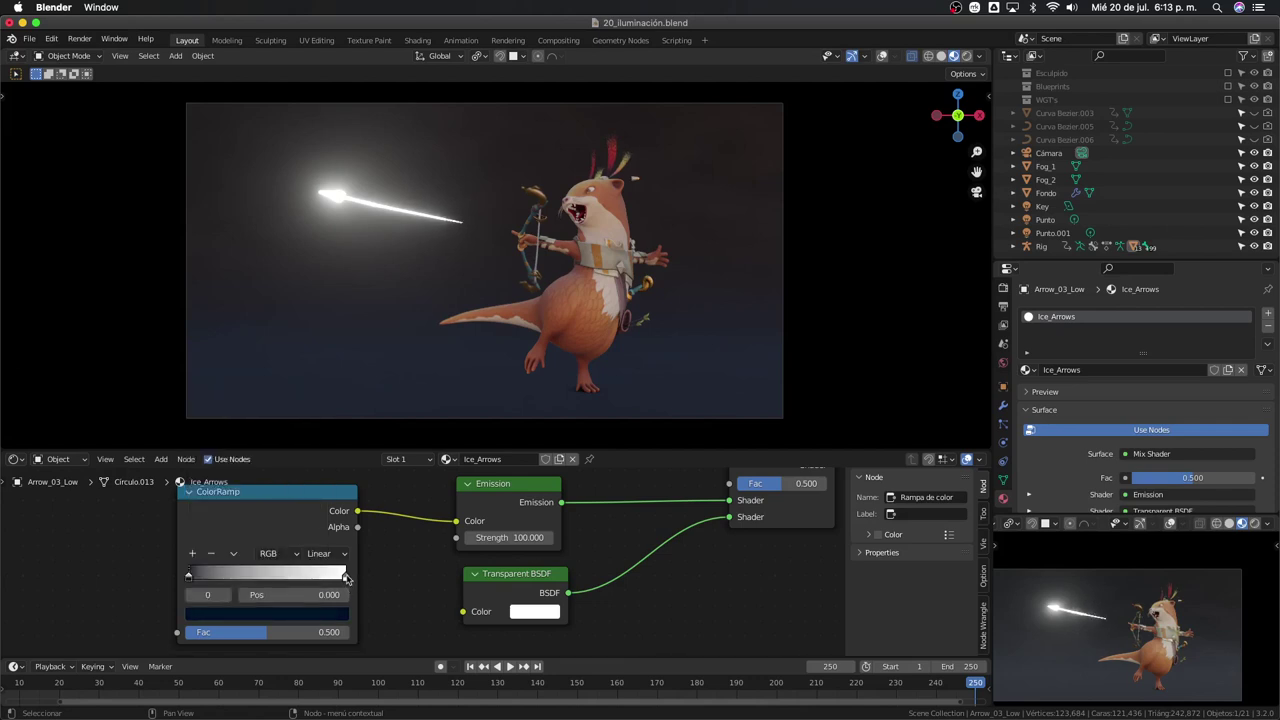
{"action": "left_click", "coordinate": [346, 577]}
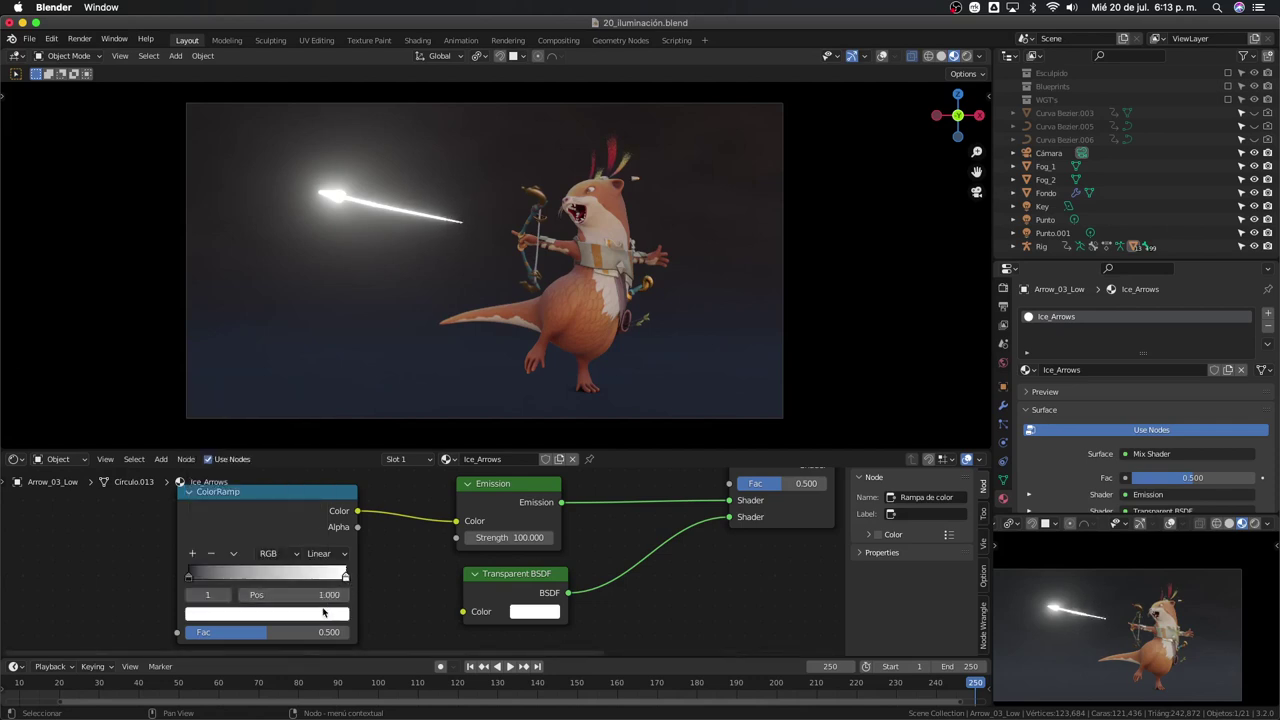
{"action": "left_click", "coordinate": [323, 612]}
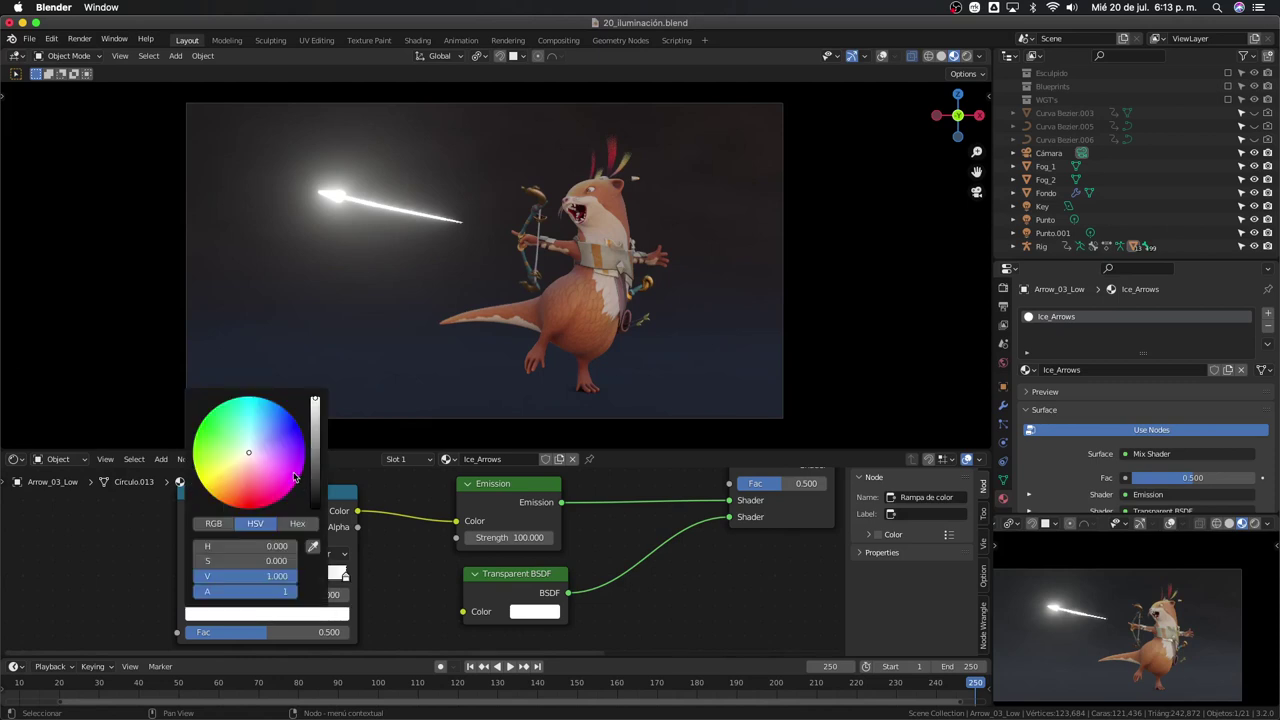
{"action": "left_click_drag", "start_coordinate": [270, 436], "coordinate": [262, 398]}
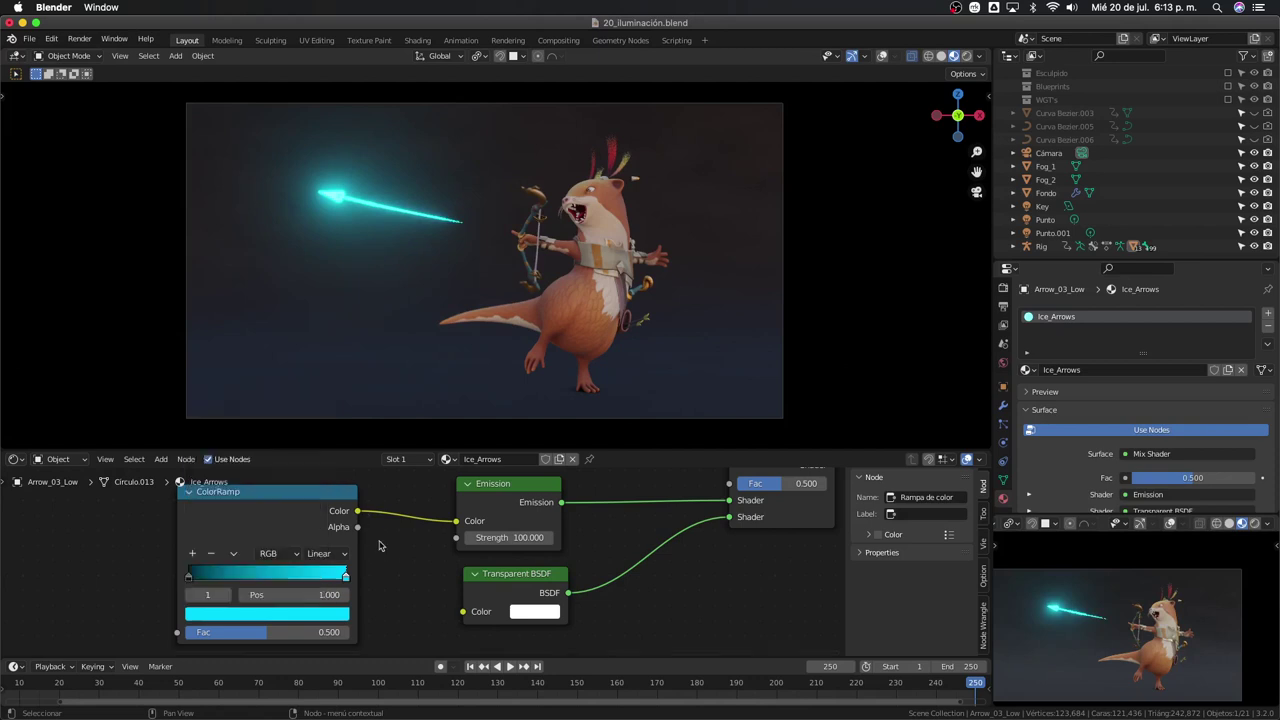
Add a blue middle stop to the ColorRamp at about 0.673
{"action": "left_click", "coordinate": [192, 554]}
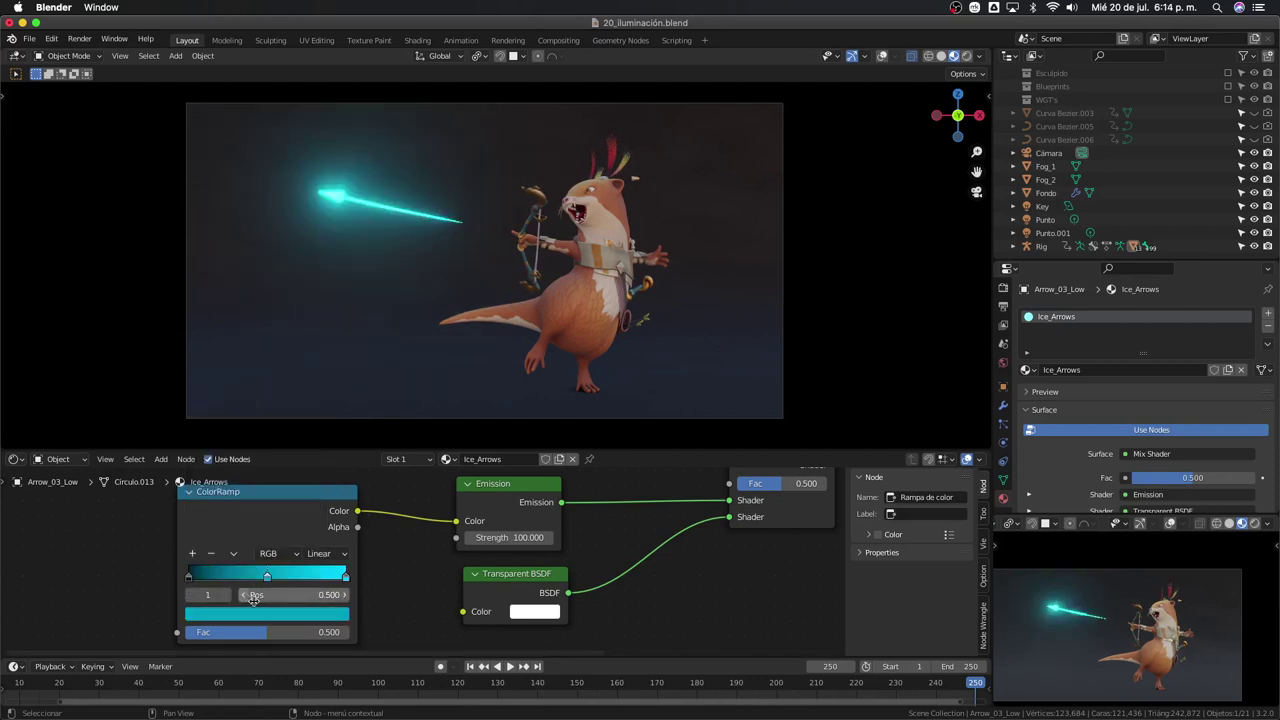
{"action": "left_click_drag", "start_coordinate": [268, 579], "coordinate": [299, 590]}
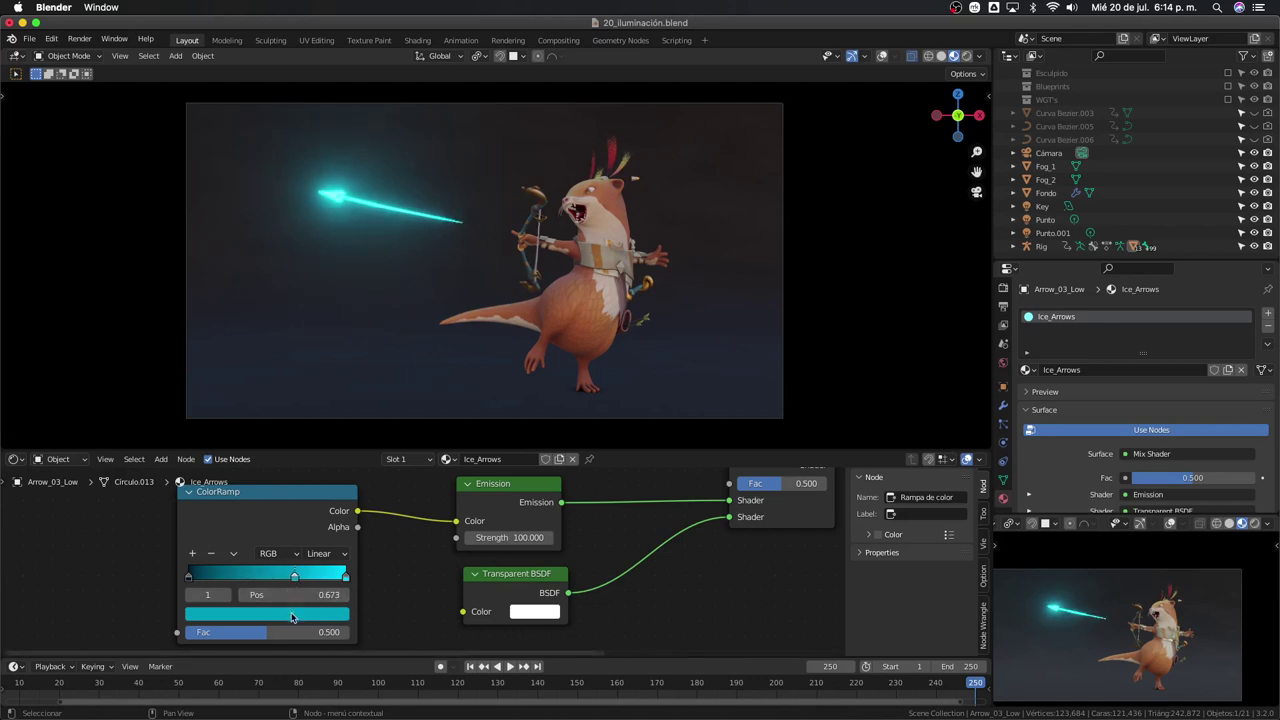
{"action": "left_click", "coordinate": [292, 617]}
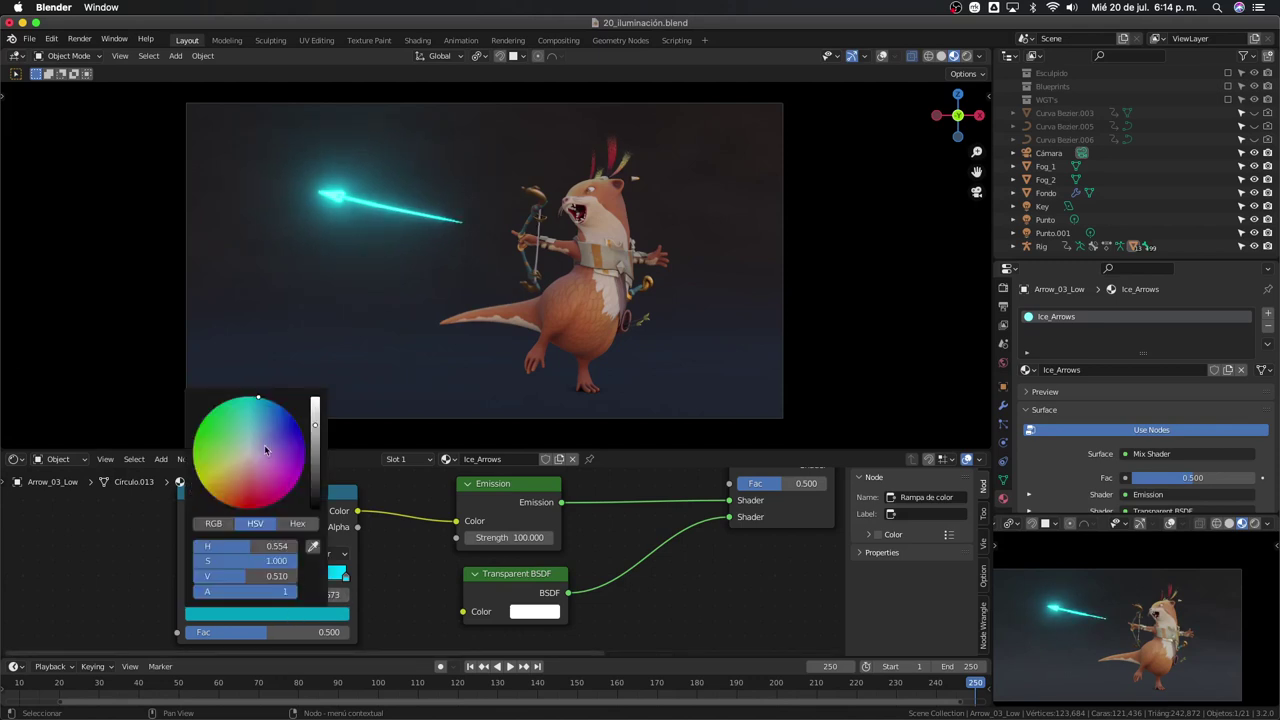
{"action": "left_click_drag", "start_coordinate": [266, 414], "coordinate": [280, 406]}
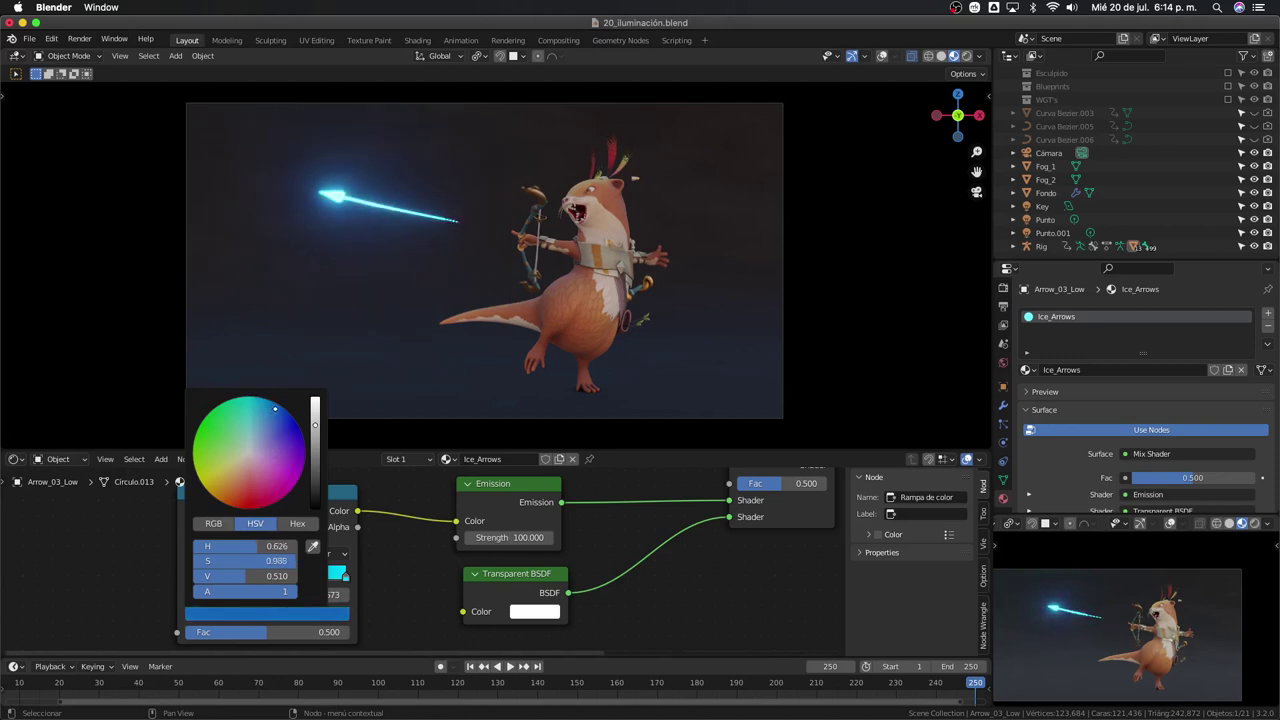
{"action": "left_click", "coordinate": [270, 402]}
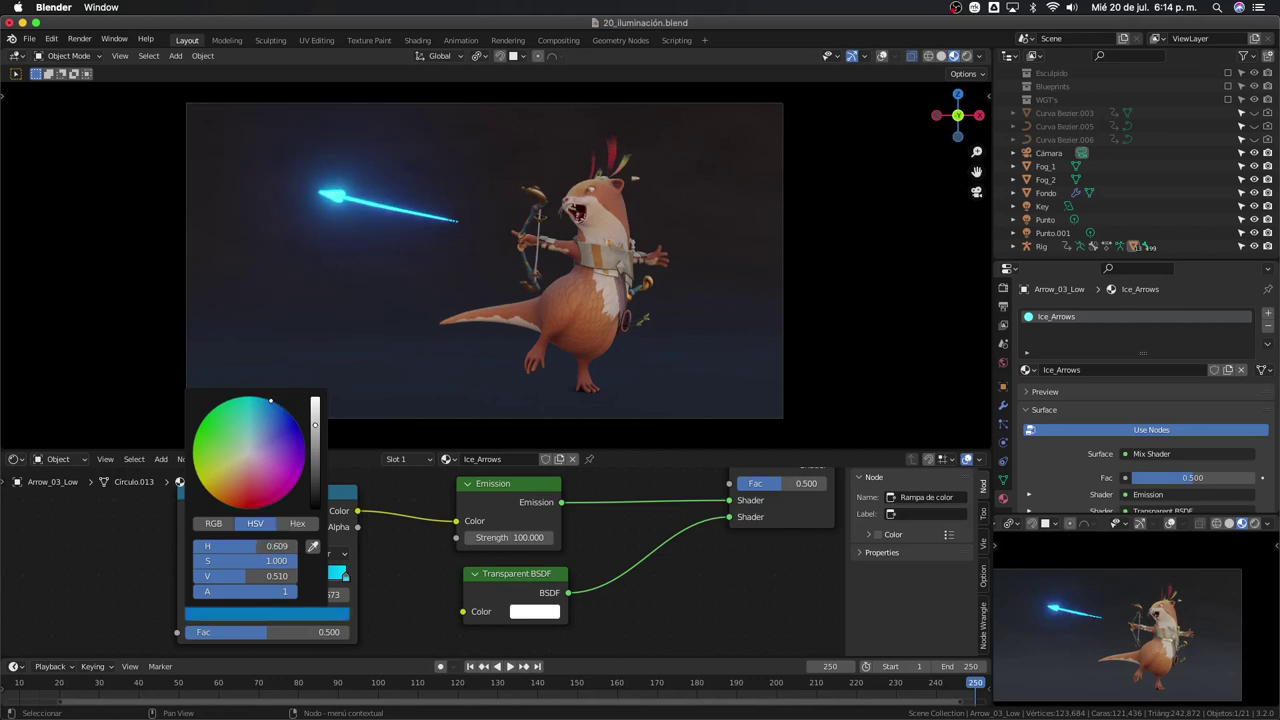
Desaturate the ramp's end stop to a pale icy cyan-white
{"action": "left_click", "coordinate": [343, 578]}
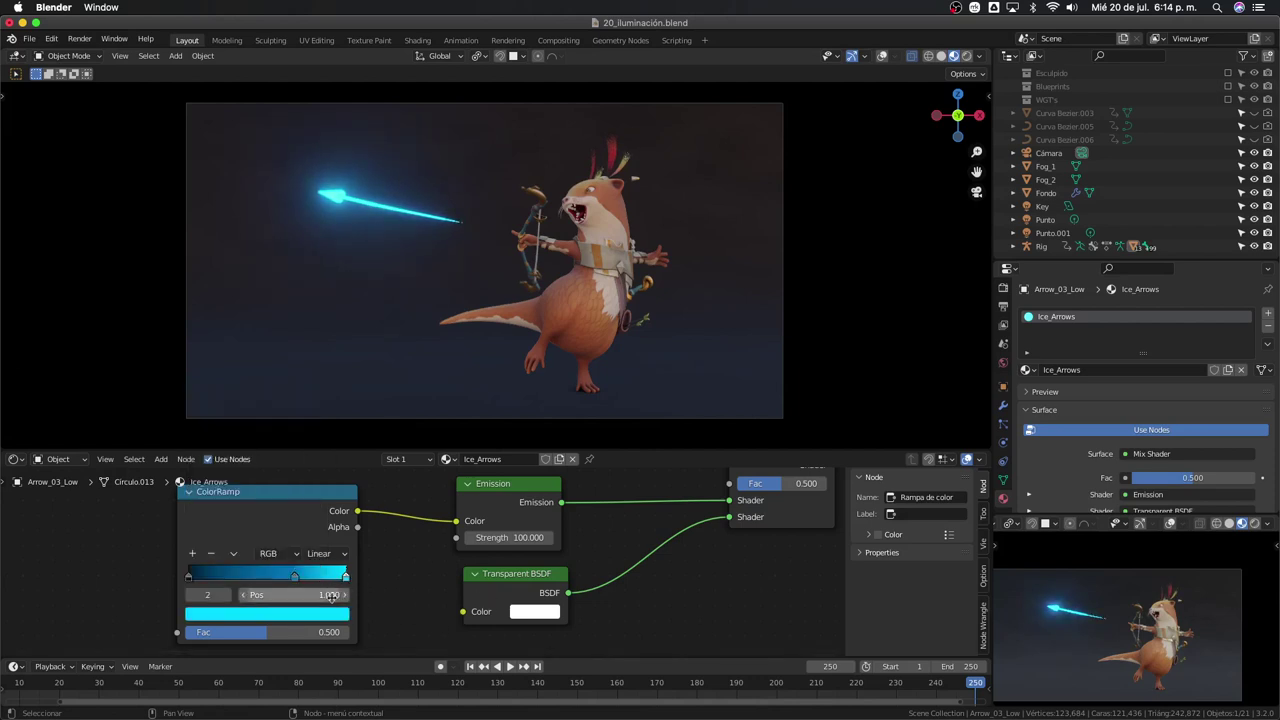
{"action": "left_click", "coordinate": [329, 610]}
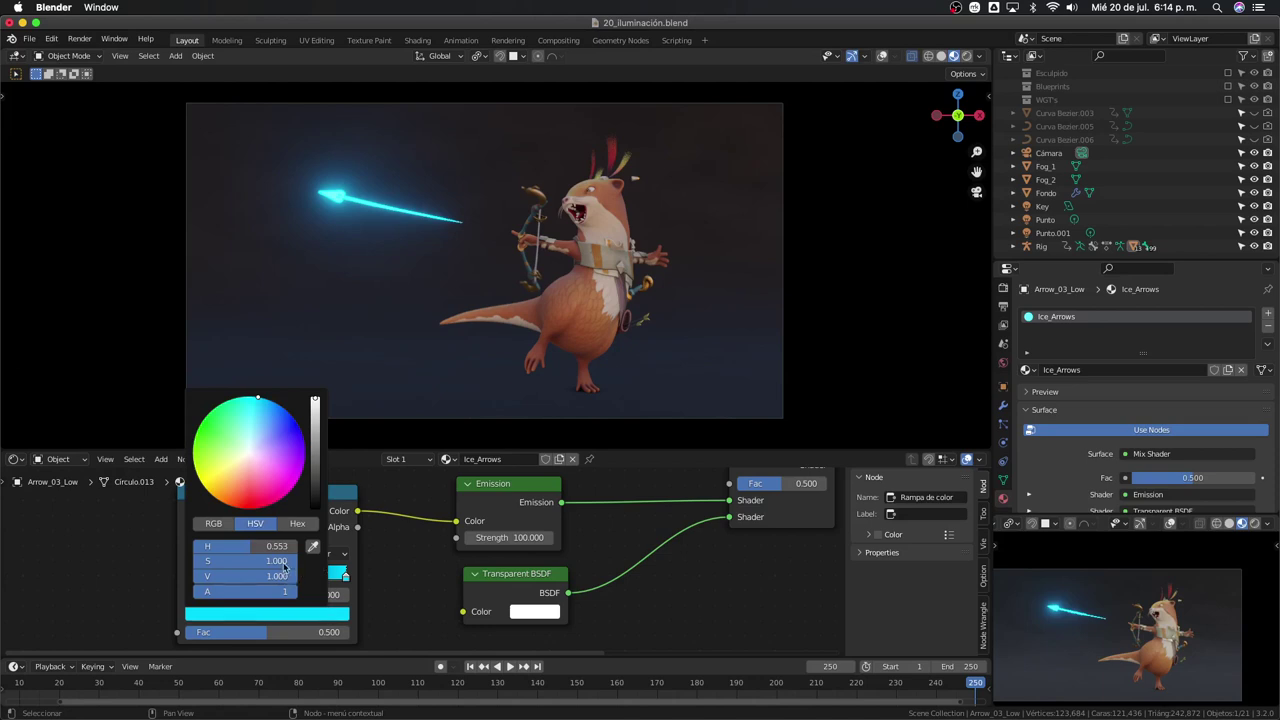
{"action": "mouse_move", "coordinate": [272, 561]}
{"action": "left_mouse_down"}
{"action": "mouse_move", "coordinate": [200, 561]}
{"action": "mouse_move", "coordinate": [257, 561]}
{"action": "left_mouse_up"}
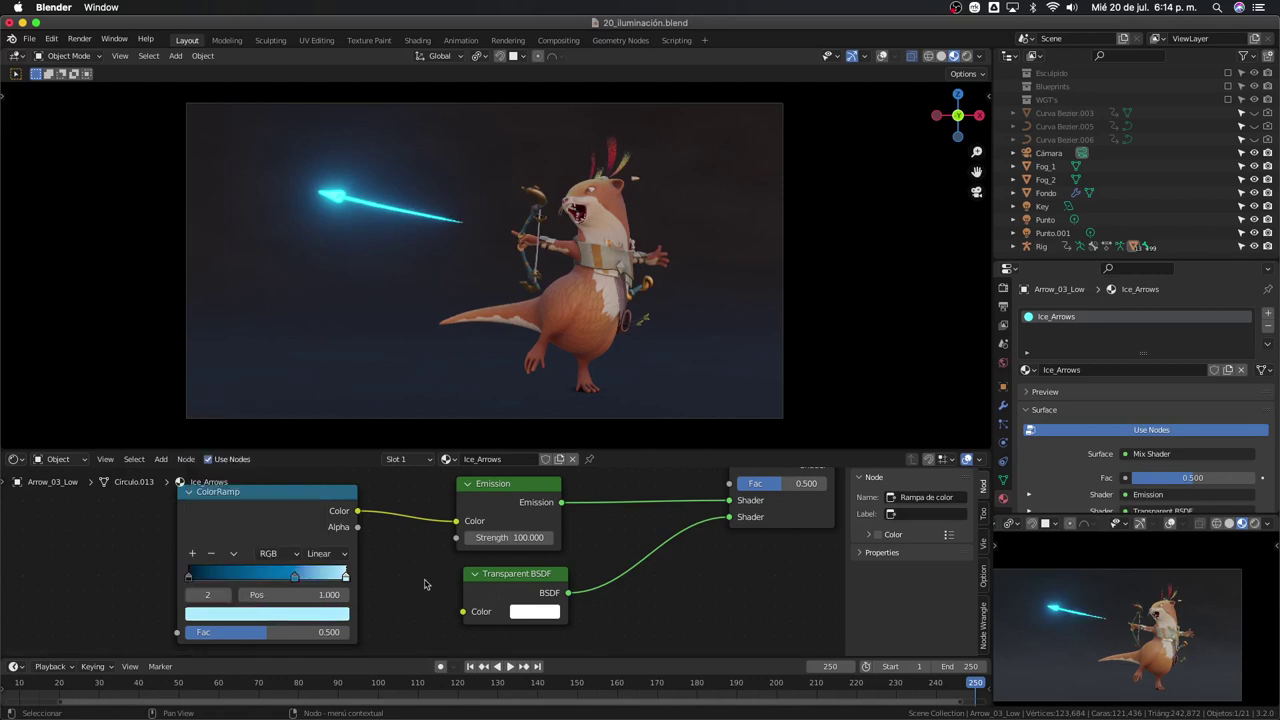
Slide the Mix Shader Fac to 0 and then to 1.000, turning the arrow dark
{"action": "scroll", "coordinate": [531, 576], "scroll_direction": "down", "scroll_amount": 2}
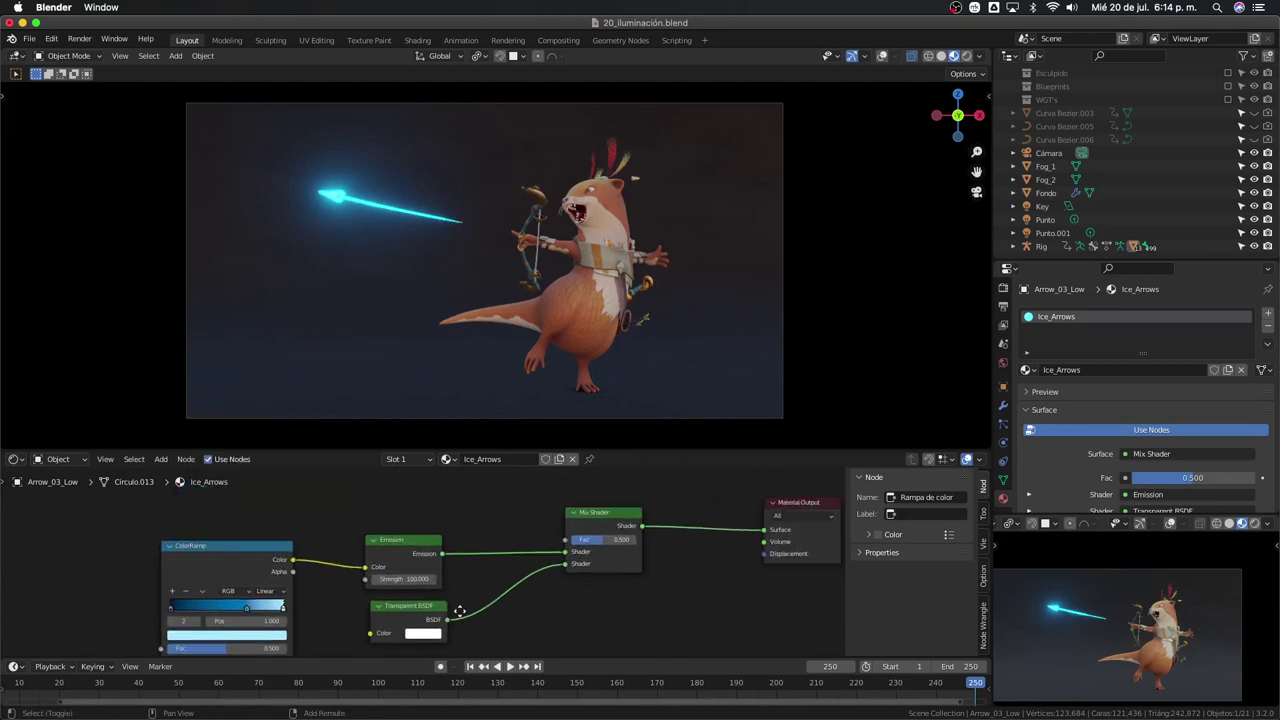
{"action": "scroll", "coordinate": [543, 580], "scroll_direction": "right", "scroll_amount": 3}
{"action": "scroll", "coordinate": [543, 580], "scroll_direction": "up", "scroll_amount": 1}
{"action": "left_click_drag", "start_coordinate": [604, 542], "coordinate": [560, 542]}
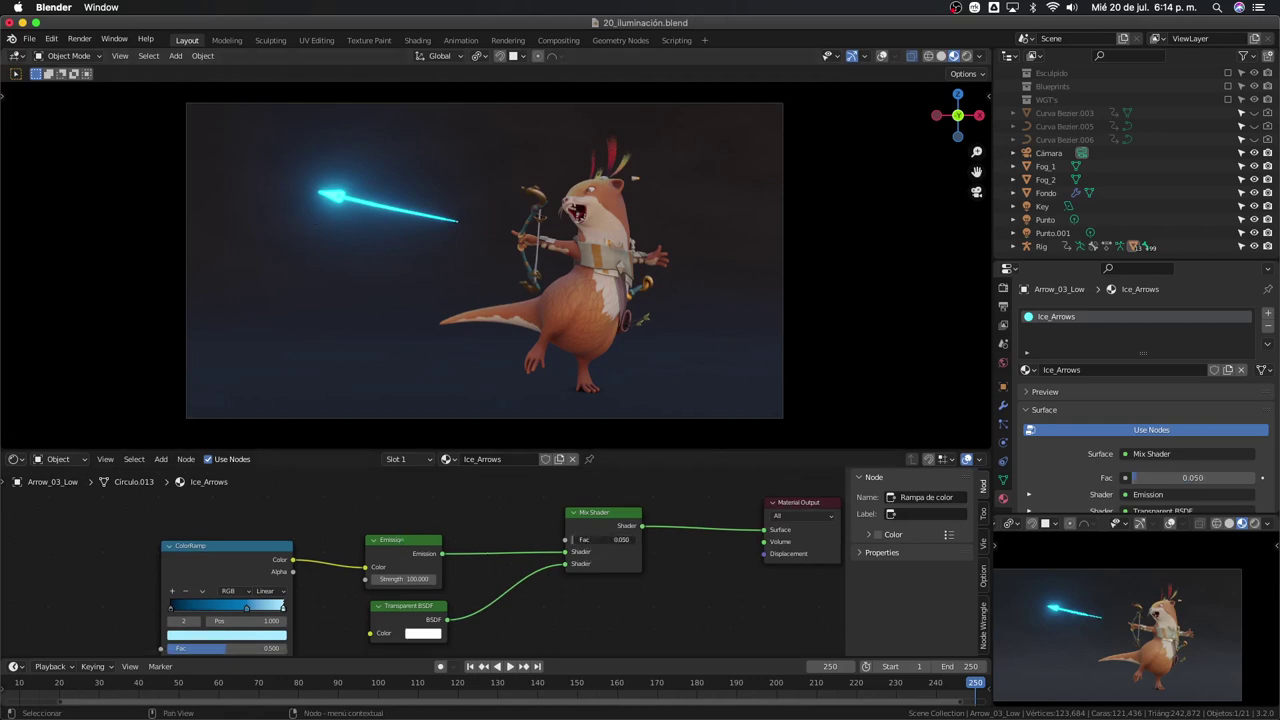
{"action": "left_click_drag", "start_coordinate": [604, 540], "coordinate": [650, 540]}
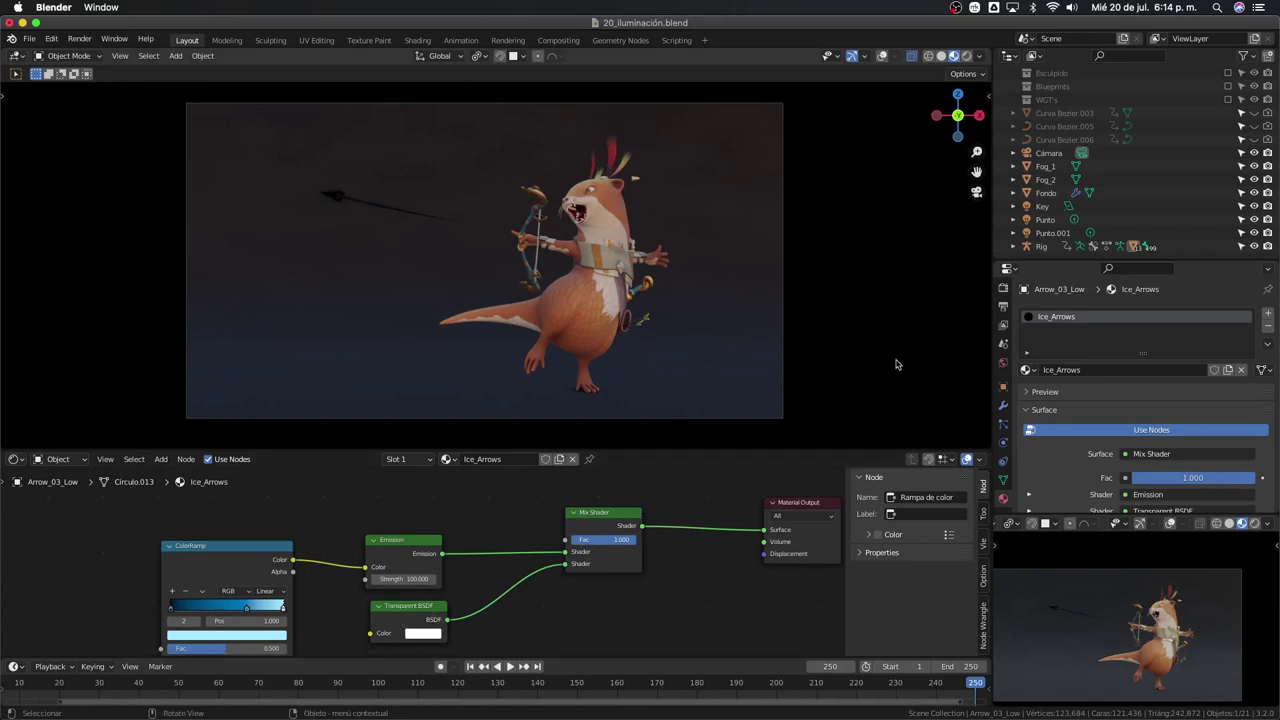
{"action": "scroll", "coordinate": [1025, 420], "scroll_direction": "down", "scroll_amount": 2}
{"action": "scroll", "coordinate": [1025, 420], "scroll_direction": "down", "scroll_amount": 2}
{"action": "scroll", "coordinate": [1025, 420], "scroll_direction": "down", "scroll_amount": 2}
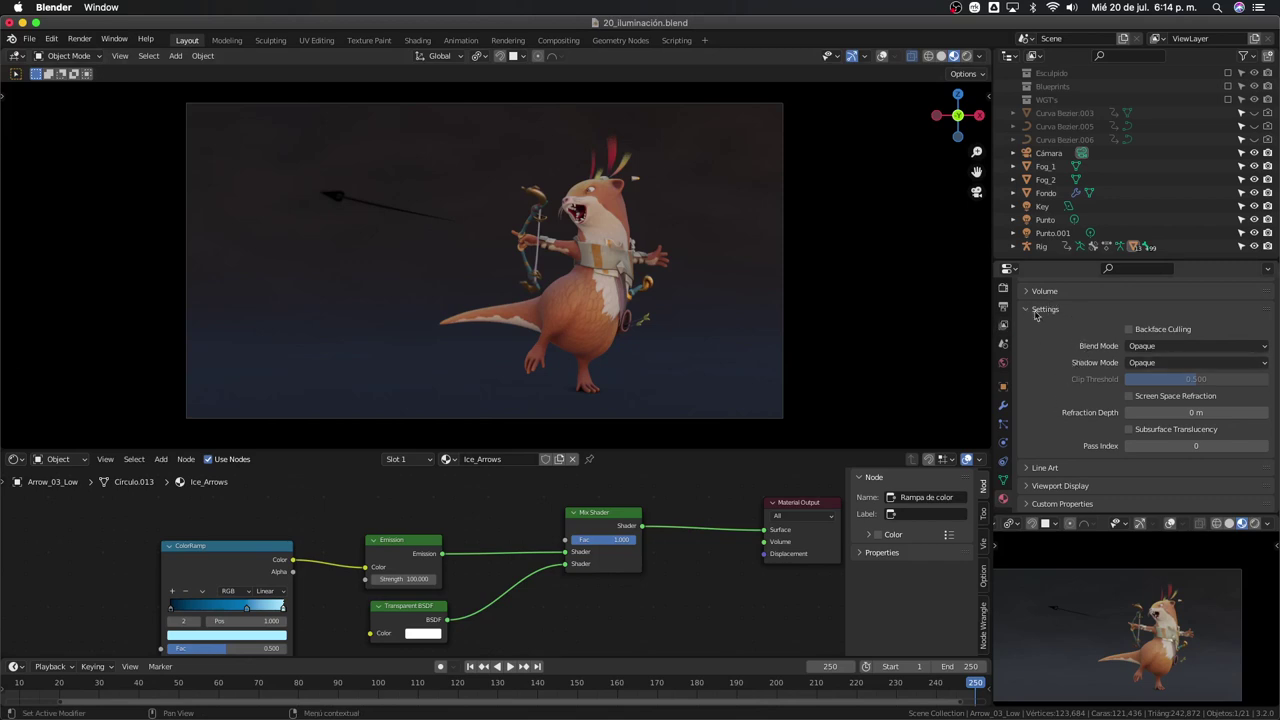
Set the arrow material's Blend Mode to Alpha Hashed and lower the Mix Shader Fac to about 0.458
{"action": "left_click", "coordinate": [1145, 347]}
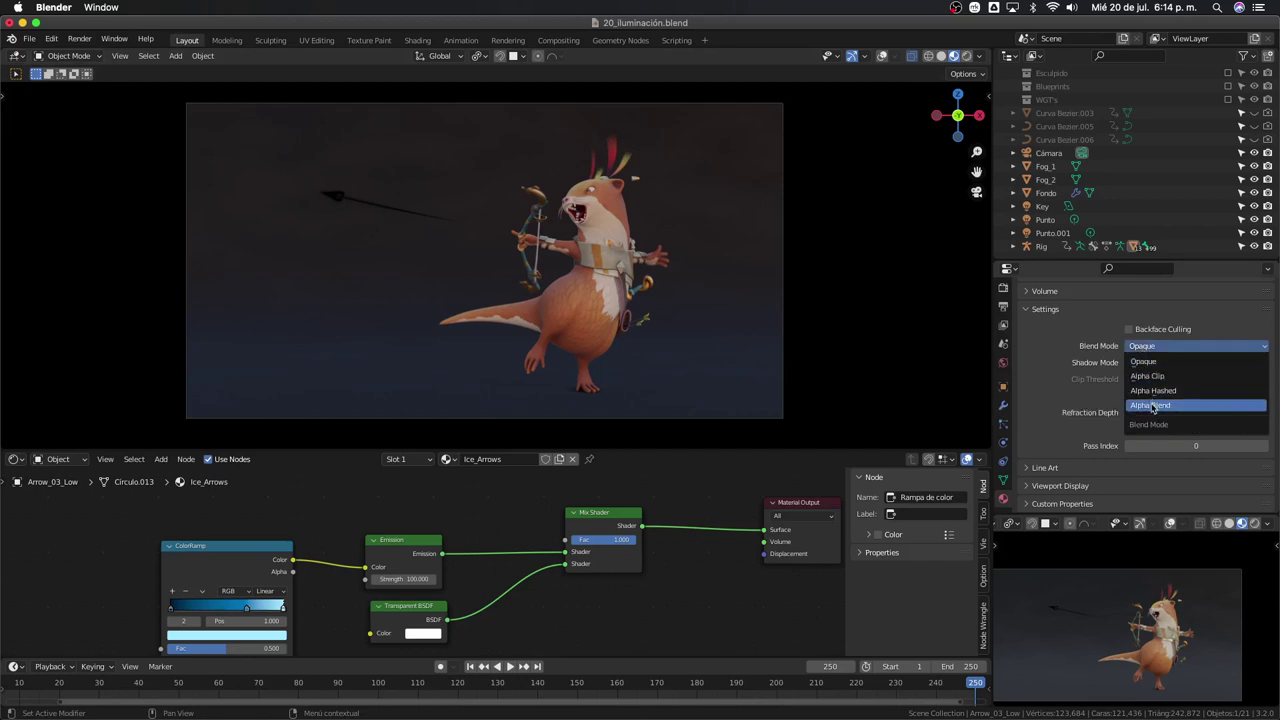
{"action": "left_click", "coordinate": [1152, 406]}
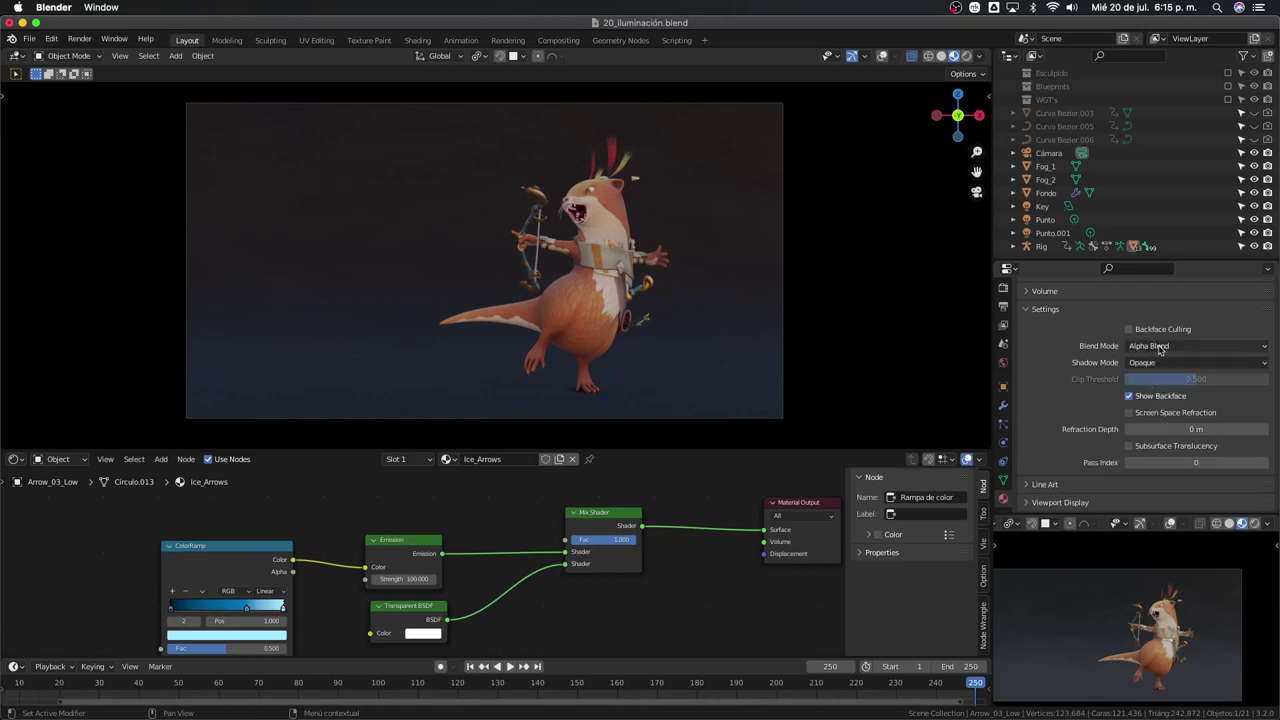
{"action": "left_click", "coordinate": [1162, 347]}
{"action": "left_click", "coordinate": [1153, 390]}
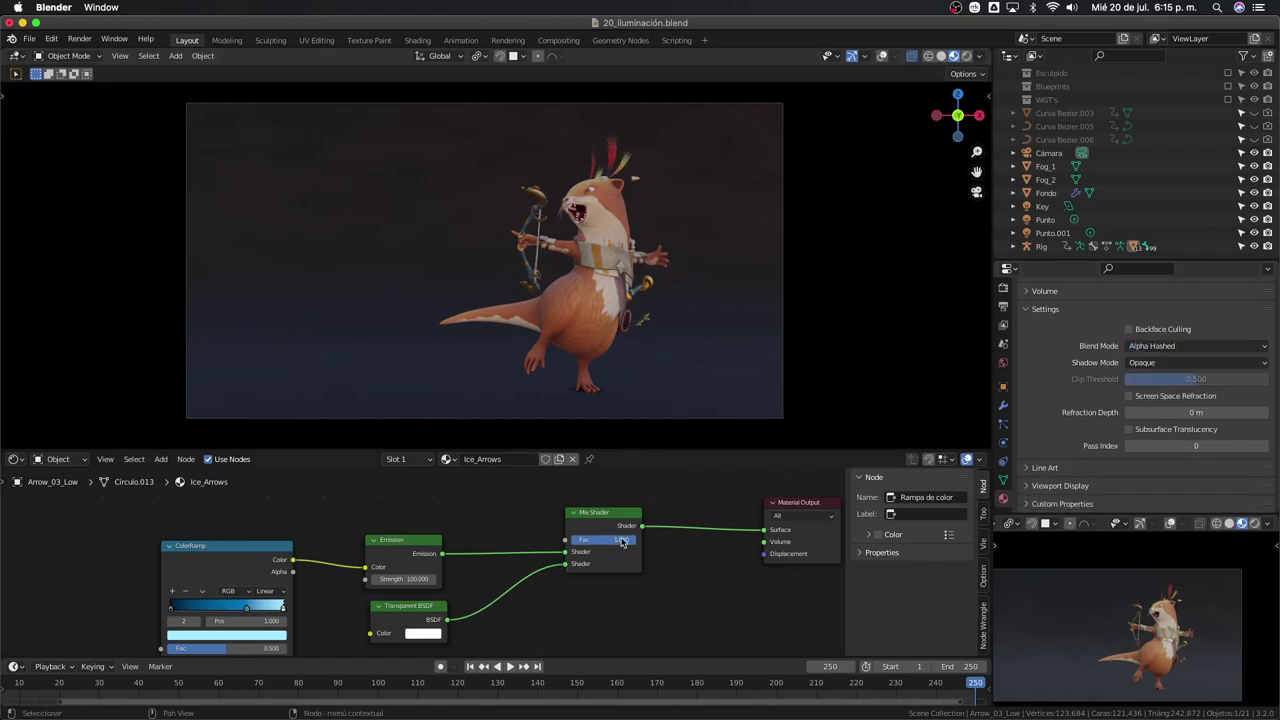
{"action": "mouse_move", "coordinate": [620, 540]}
{"action": "left_mouse_down"}
{"action": "mouse_move", "coordinate": [600, 540]}
{"action": "mouse_move", "coordinate": [640, 540]}
{"action": "mouse_move", "coordinate": [594, 552]}
{"action": "left_mouse_up"}
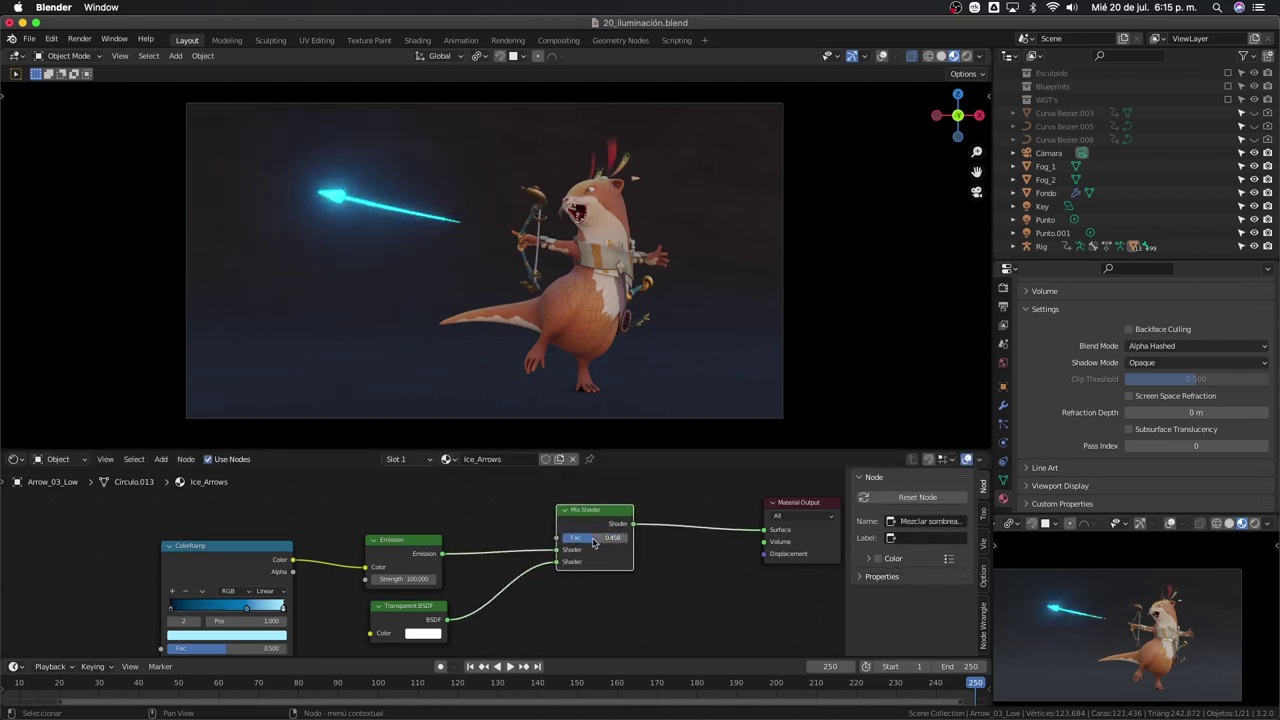
{"action": "scroll", "coordinate": [594, 552], "scroll_direction": "down", "scroll_amount": 1}
Add a Gradient Texture node to the Ice_Arrows material
{"action": "scroll", "coordinate": [596, 554], "scroll_direction": "up", "scroll_amount": 1}
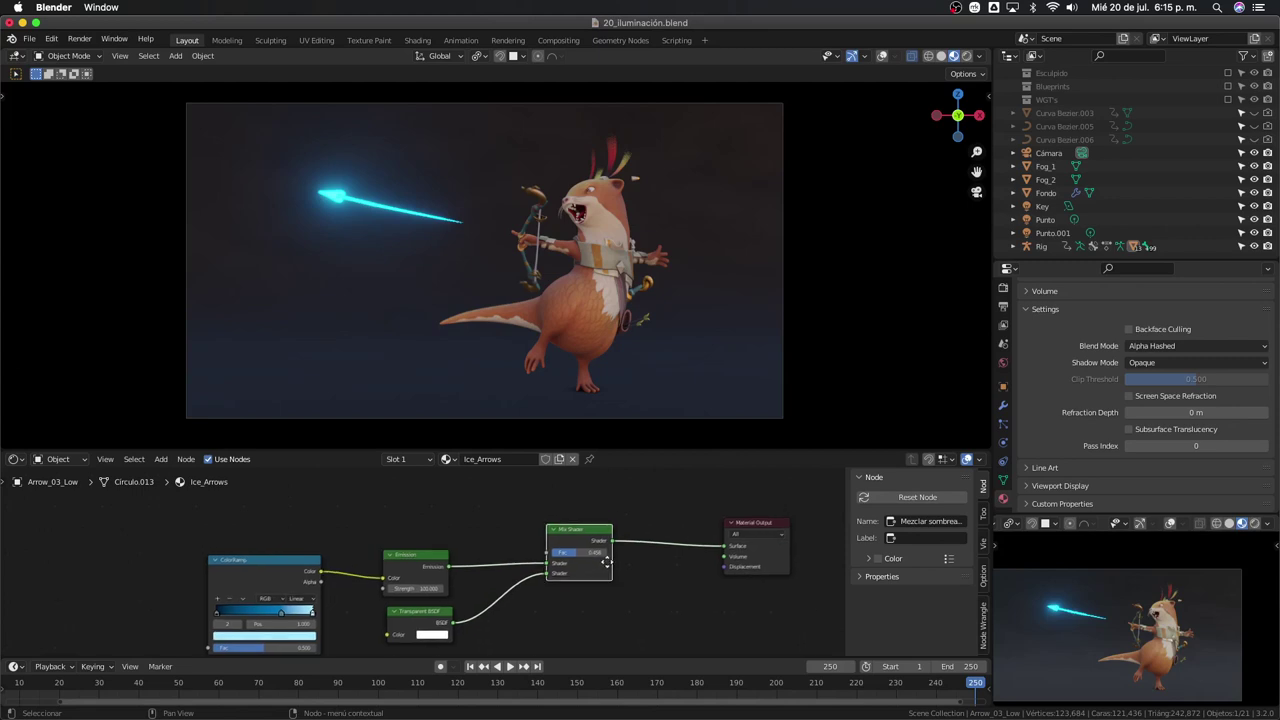
{"action": "scroll", "coordinate": [605, 562], "scroll_direction": "down", "scroll_amount": 1}
{"action": "scroll", "coordinate": [610, 568], "scroll_direction": "down", "scroll_amount": 2}
{"action": "scroll", "coordinate": [607, 566], "scroll_direction": "down", "scroll_amount": 1}
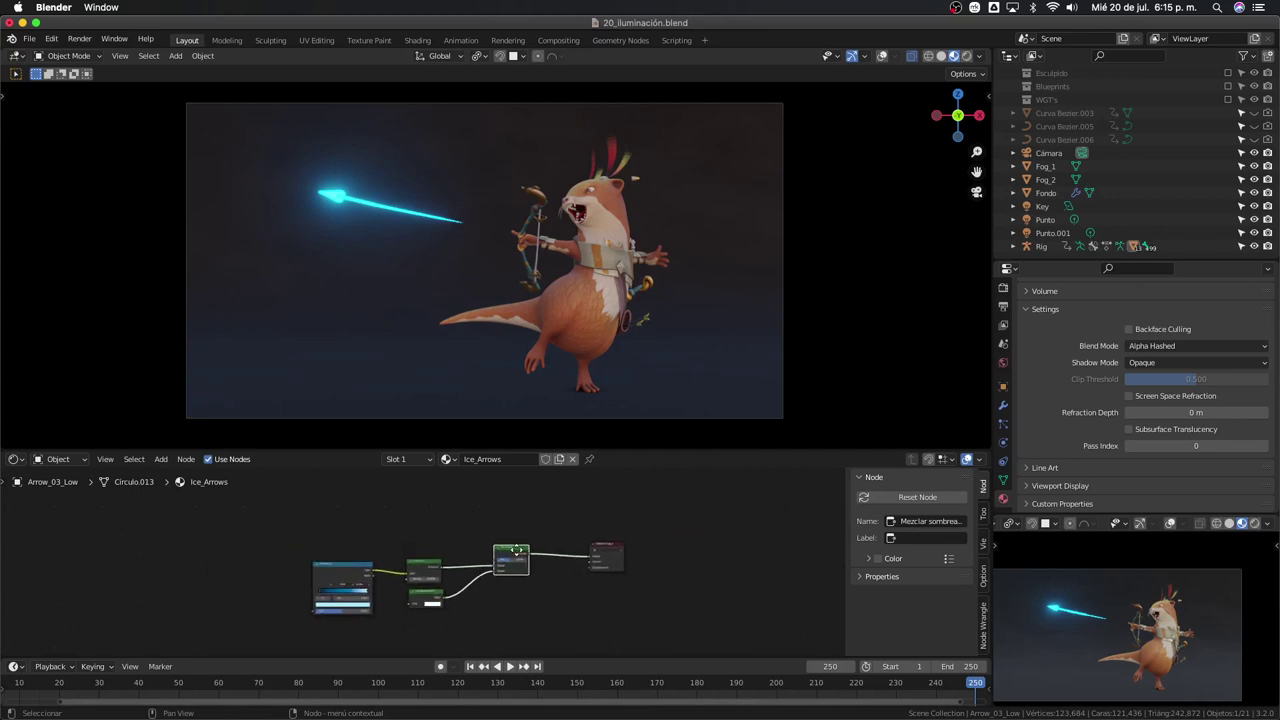
{"action": "middle_click_drag", "start_coordinate": [512, 548], "coordinate": [622, 563]}
{"action": "scroll", "coordinate": [355, 521], "scroll_direction": "up", "scroll_amount": 1}
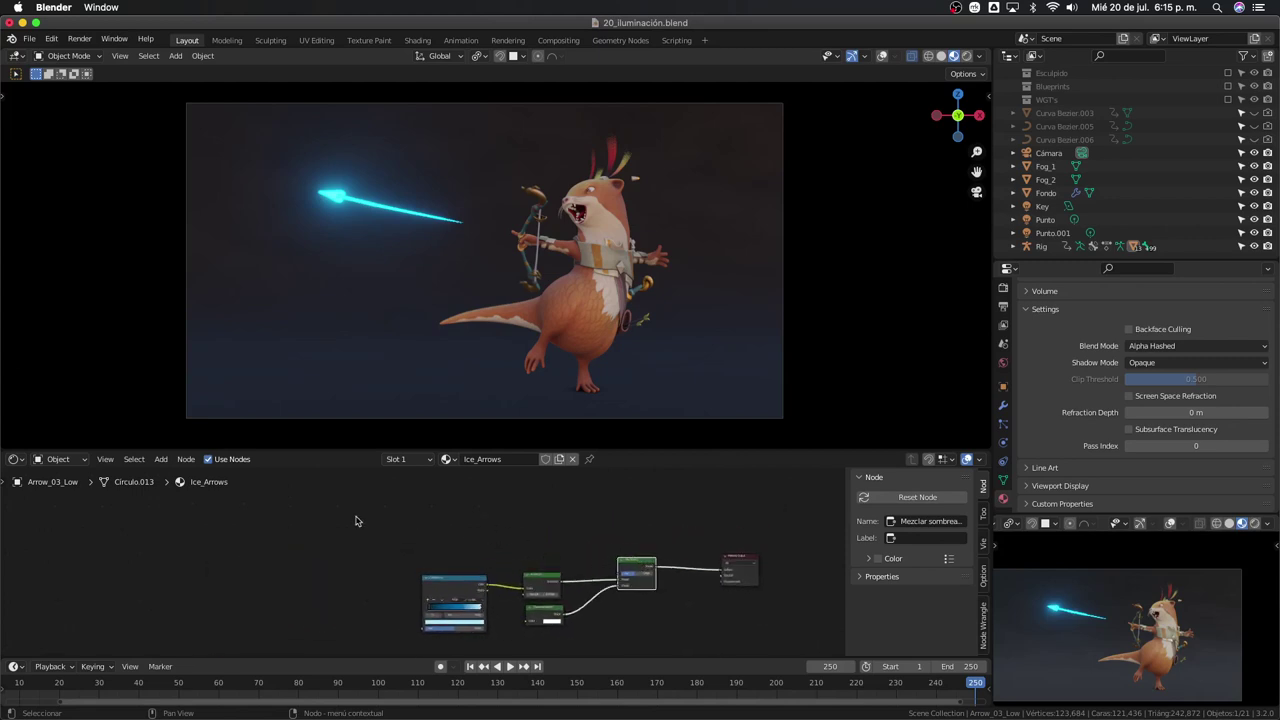
{"action": "left_click", "coordinate": [357, 506]}
{"action": "key", "text": "shift+a"}
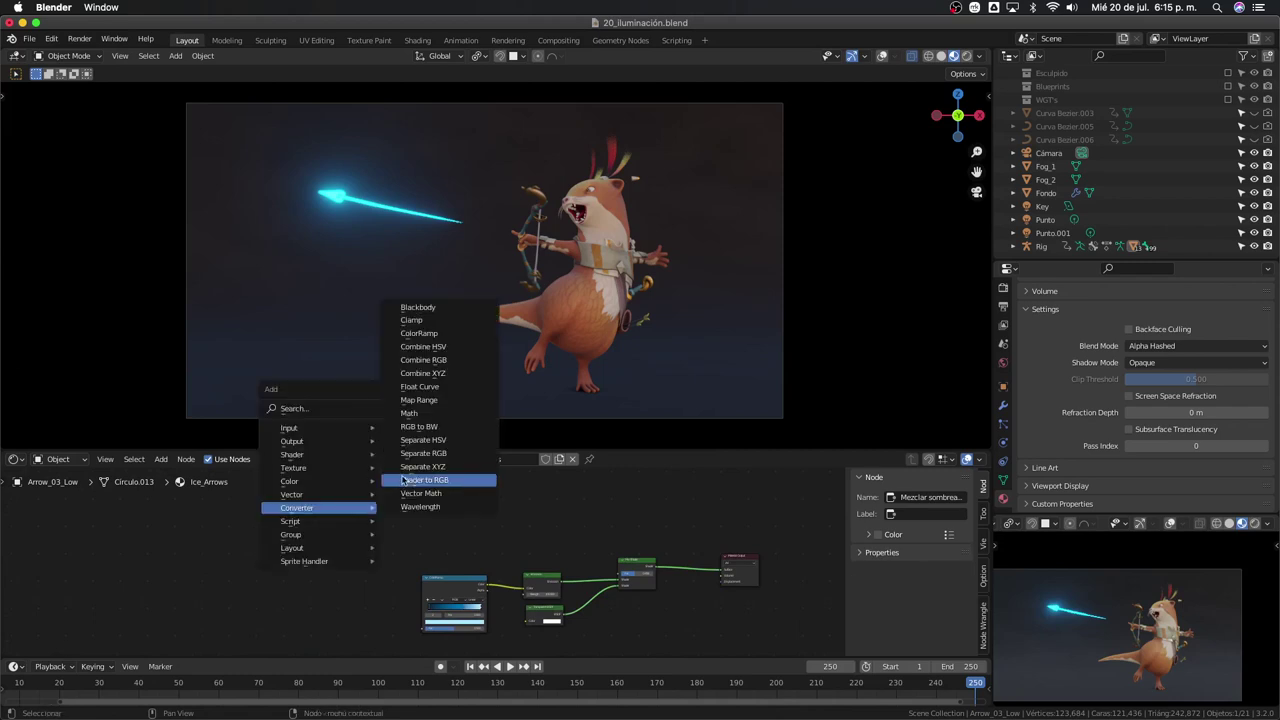
{"action": "mouse_move", "coordinate": [294, 468]}
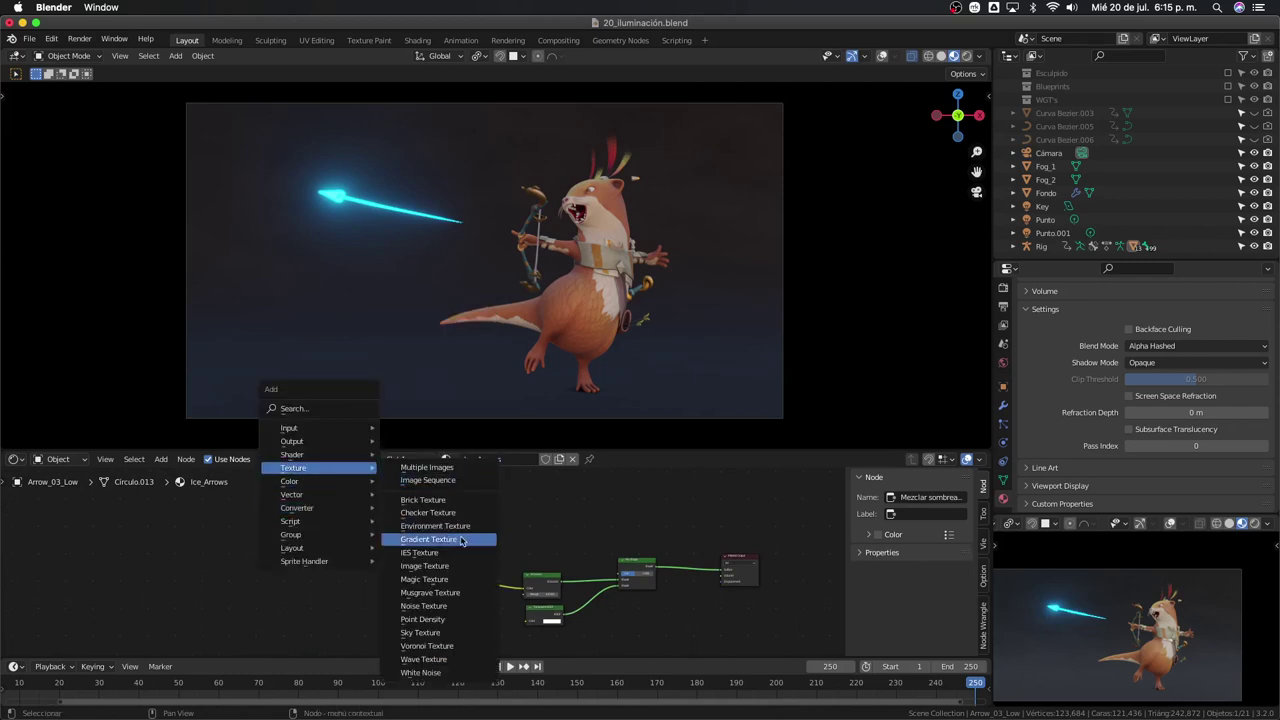
{"action": "left_click", "coordinate": [458, 536]}
{"action": "left_click", "coordinate": [390, 542]}
Drive the gradient with Object texture coordinates through a Mapping node rotated 90° on Z
{"action": "scroll", "coordinate": [425, 557], "scroll_direction": "up", "scroll_amount": 1}
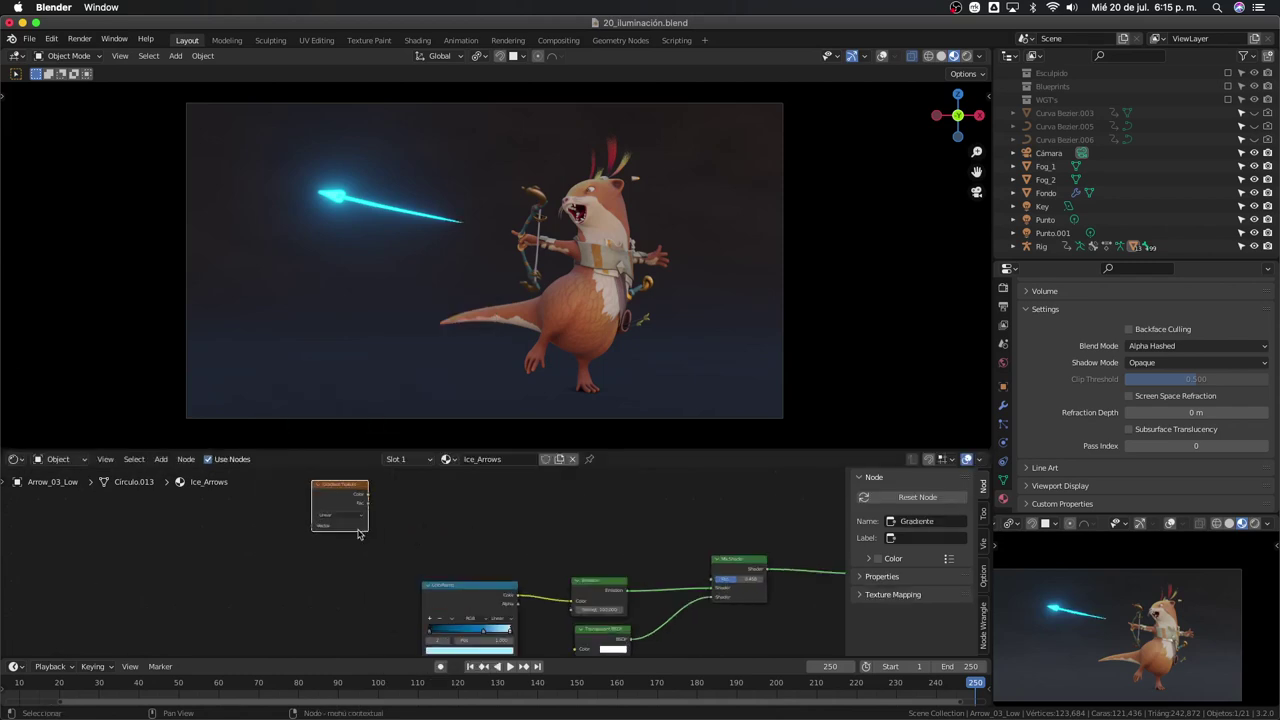
{"action": "scroll", "coordinate": [425, 557], "scroll_direction": "up", "scroll_amount": 2}
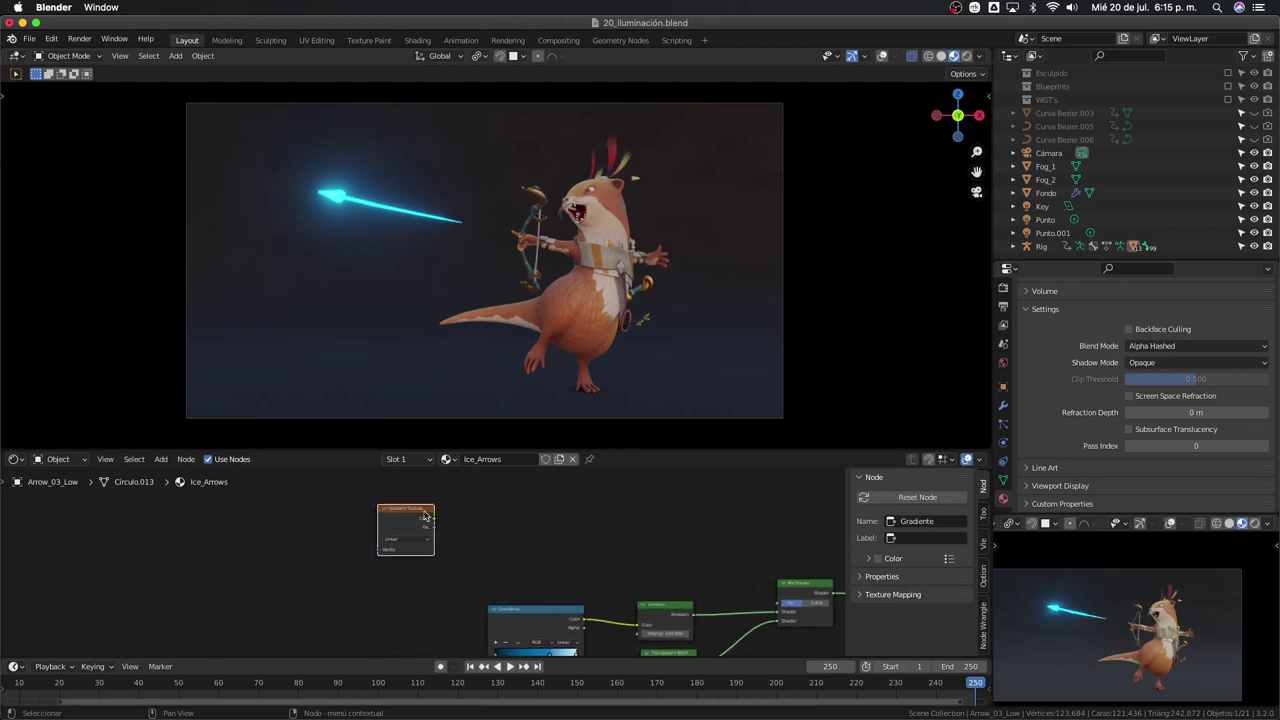
{"action": "key", "text": "ctrl+t"}
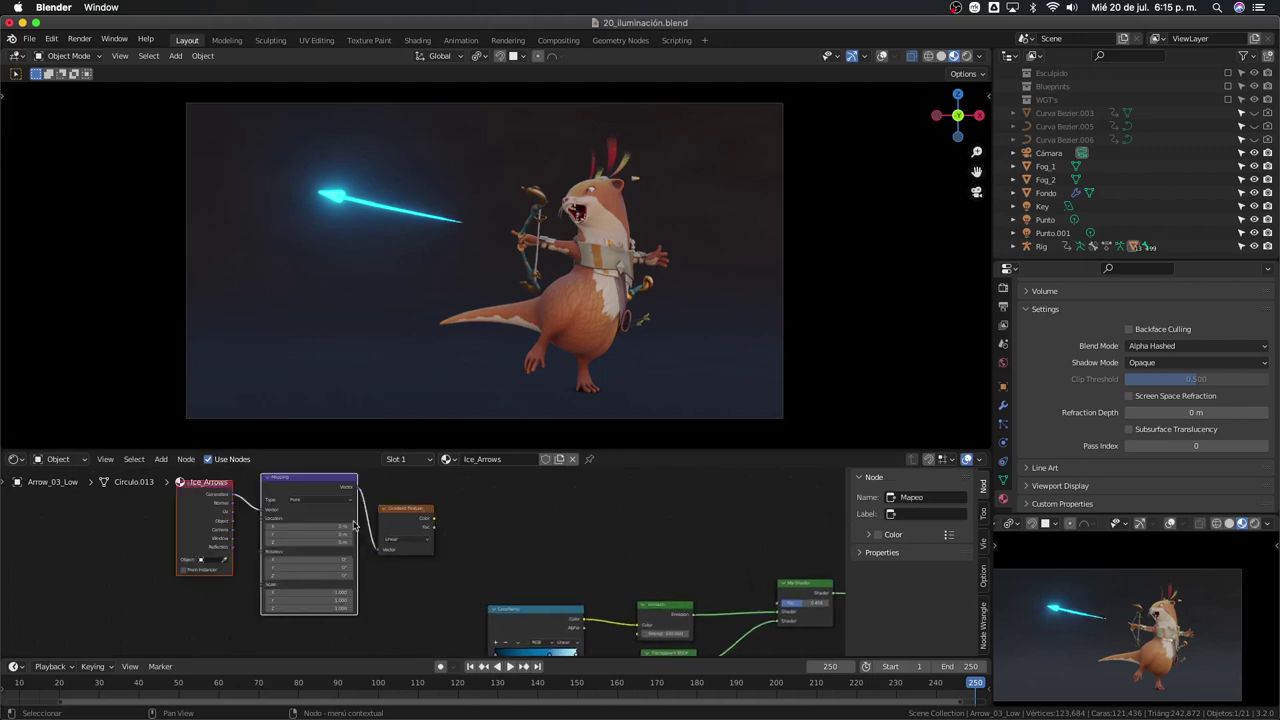
{"action": "scroll", "coordinate": [333, 522], "scroll_direction": "down", "scroll_amount": 1}
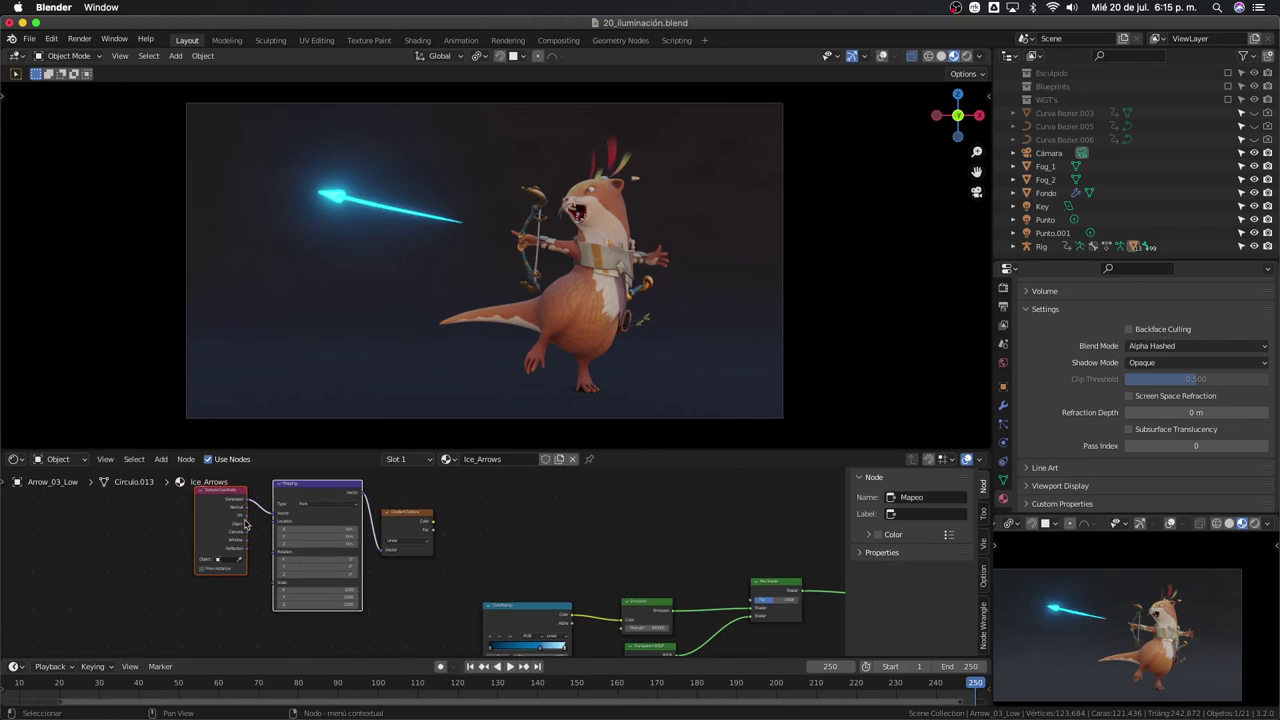
{"action": "left_click_drag", "start_coordinate": [249, 527], "coordinate": [272, 521]}
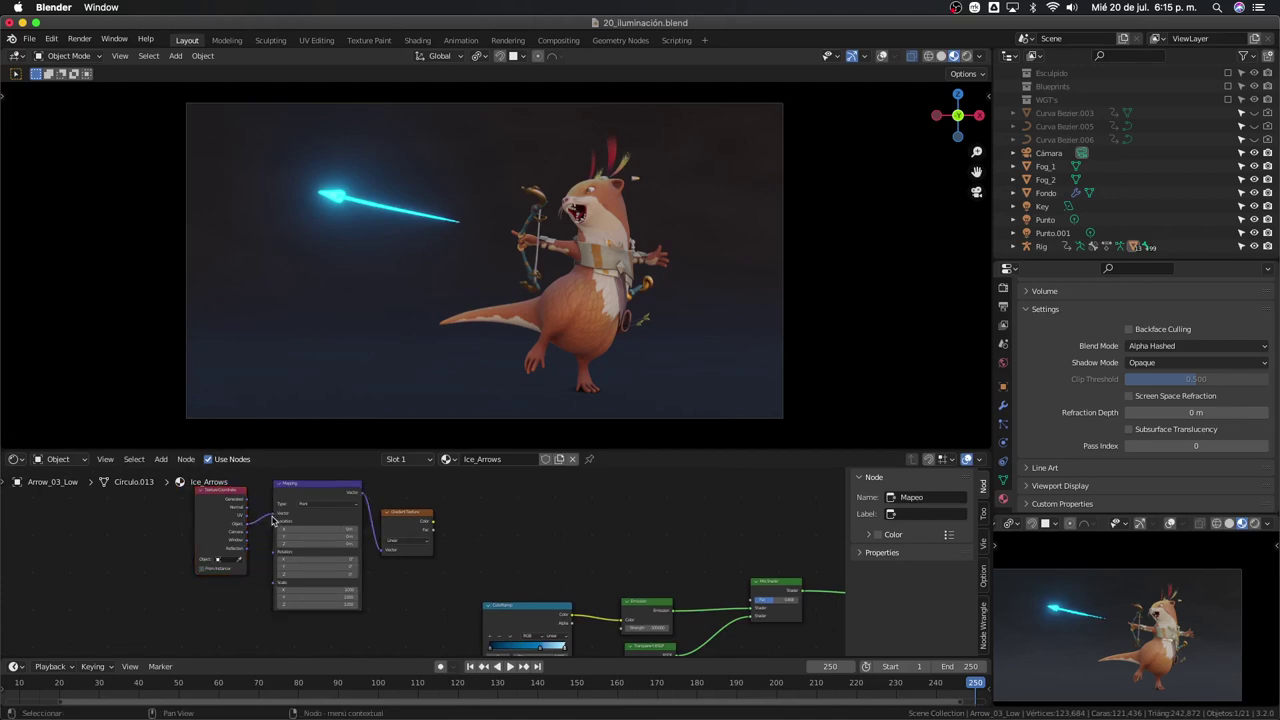
{"action": "left_click", "coordinate": [306, 575]}
{"action": "type", "text": "90"}
{"action": "key", "text": "Return"}
Preview the Gradient Texture output on the arrow
{"action": "left_click", "coordinate": [424, 526], "text": "ctrl+shift"}
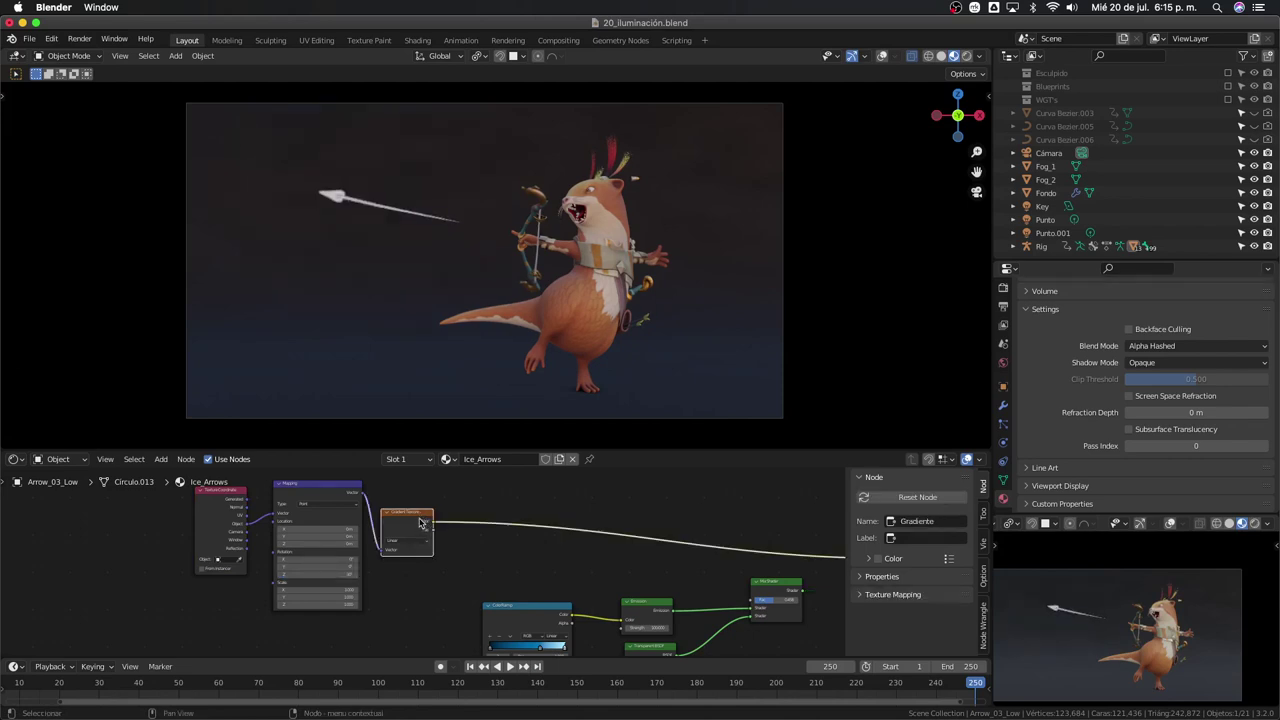
{"action": "left_click_drag", "start_coordinate": [421, 522], "coordinate": [441, 522]}
{"action": "key", "text": "shift+a"}
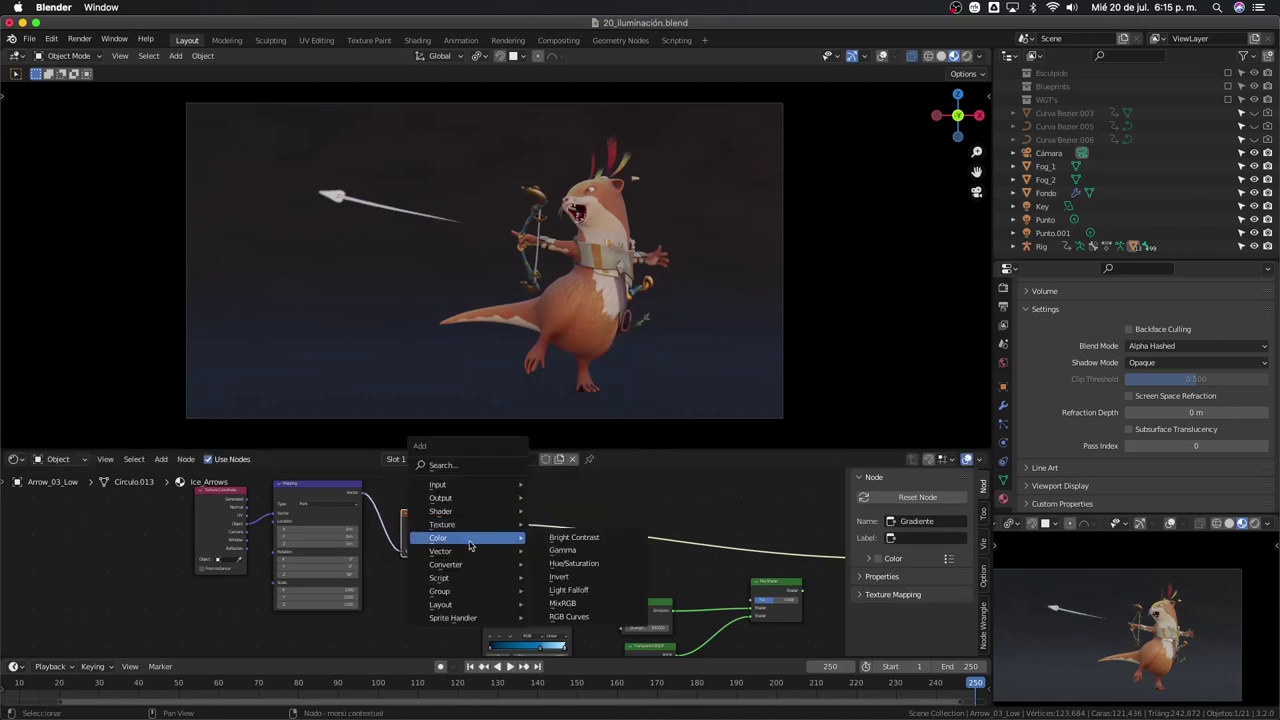
{"action": "mouse_move", "coordinate": [446, 564]}
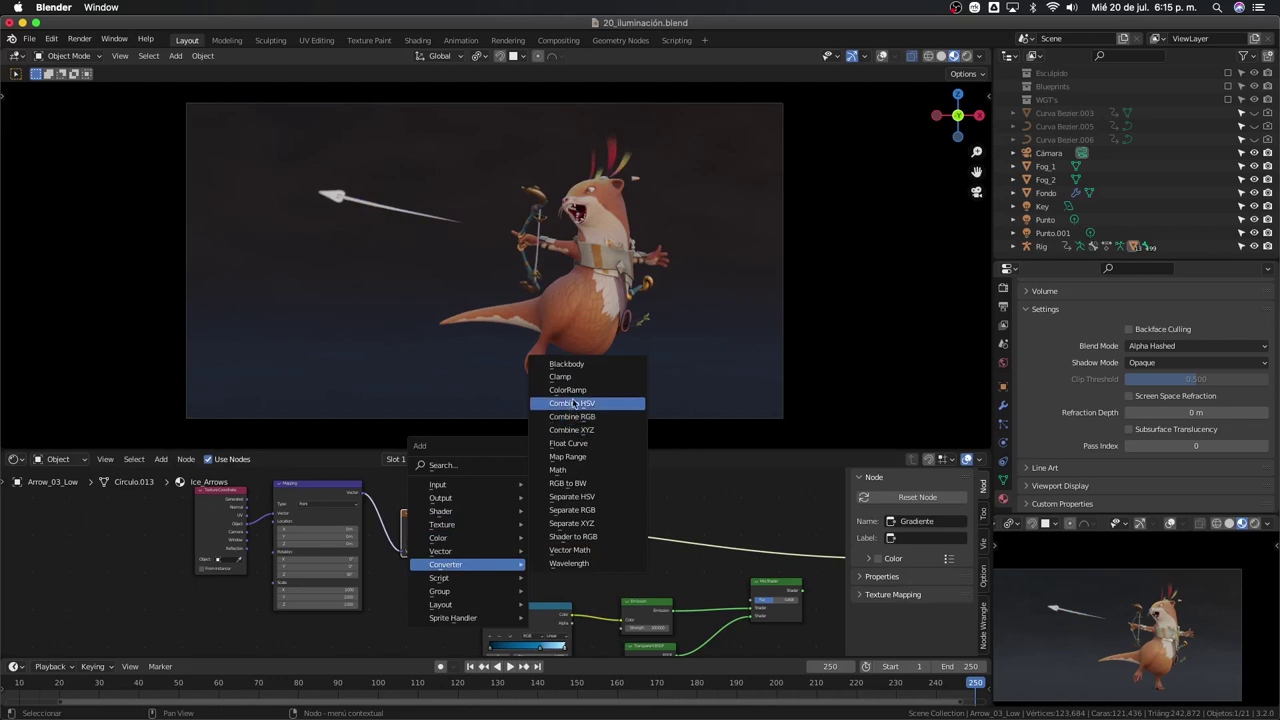
Insert a ColorRamp after the Gradient Texture and slide its stops to fade the arrow
{"action": "left_click", "coordinate": [567, 389]}
{"action": "left_click", "coordinate": [518, 471]}
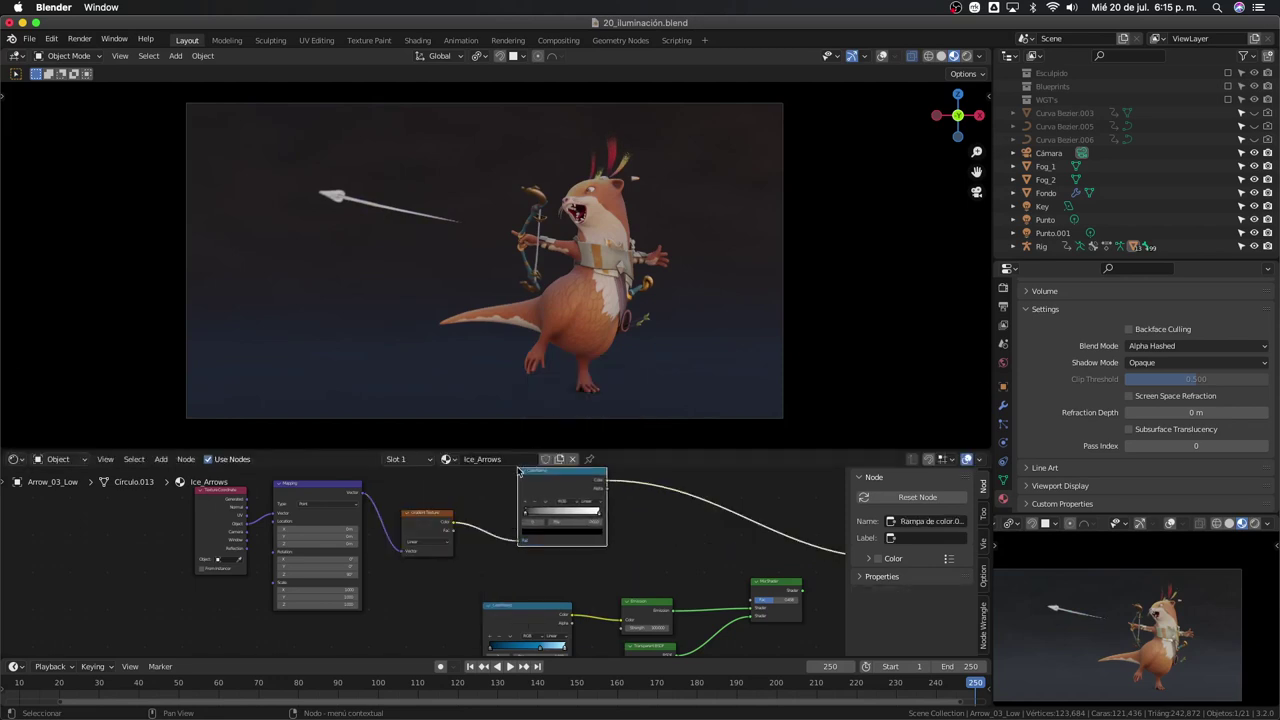
{"action": "mouse_move", "coordinate": [549, 513]}
{"action": "left_mouse_down"}
{"action": "mouse_move", "coordinate": [530, 516]}
{"action": "mouse_move", "coordinate": [564, 516]}
{"action": "mouse_move", "coordinate": [528, 512]}
{"action": "mouse_move", "coordinate": [585, 520]}
{"action": "left_mouse_up"}
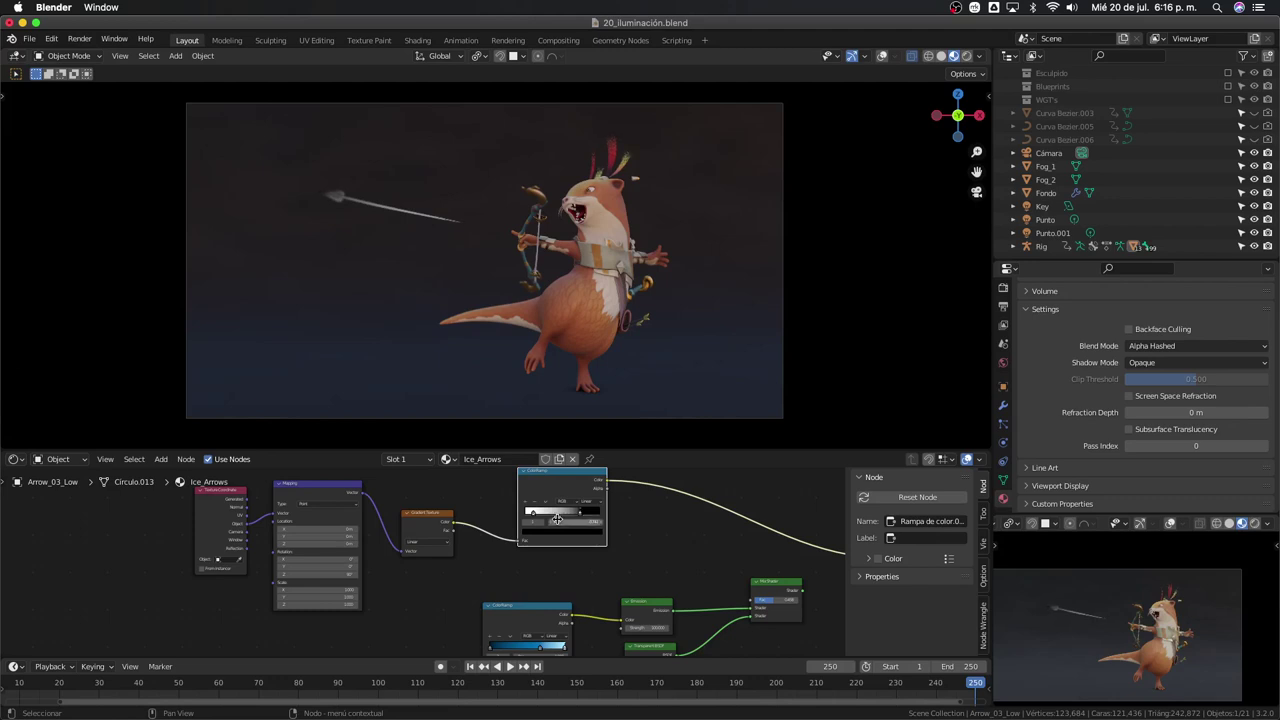
{"action": "mouse_move", "coordinate": [532, 512]}
{"action": "left_mouse_down"}
{"action": "mouse_move", "coordinate": [558, 525]}
{"action": "mouse_move", "coordinate": [521, 523]}
{"action": "mouse_move", "coordinate": [535, 520]}
{"action": "left_mouse_up"}
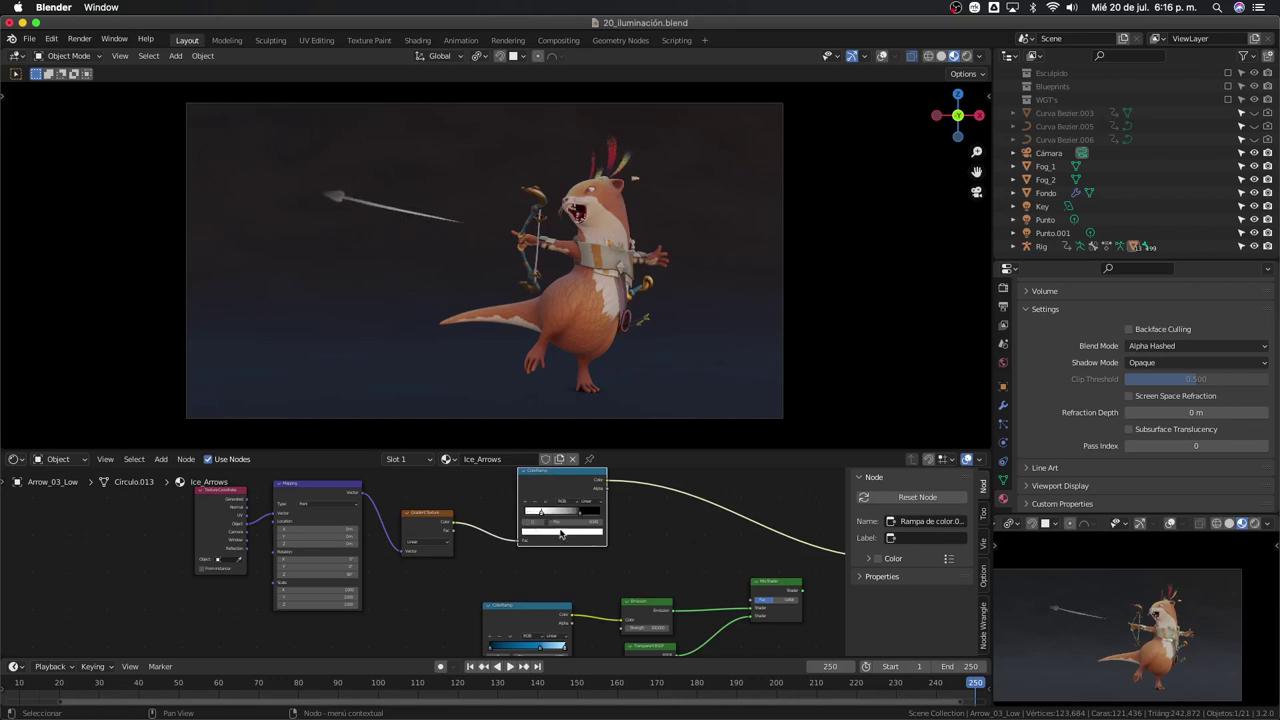
{"action": "left_click_drag", "start_coordinate": [584, 518], "coordinate": [569, 520]}
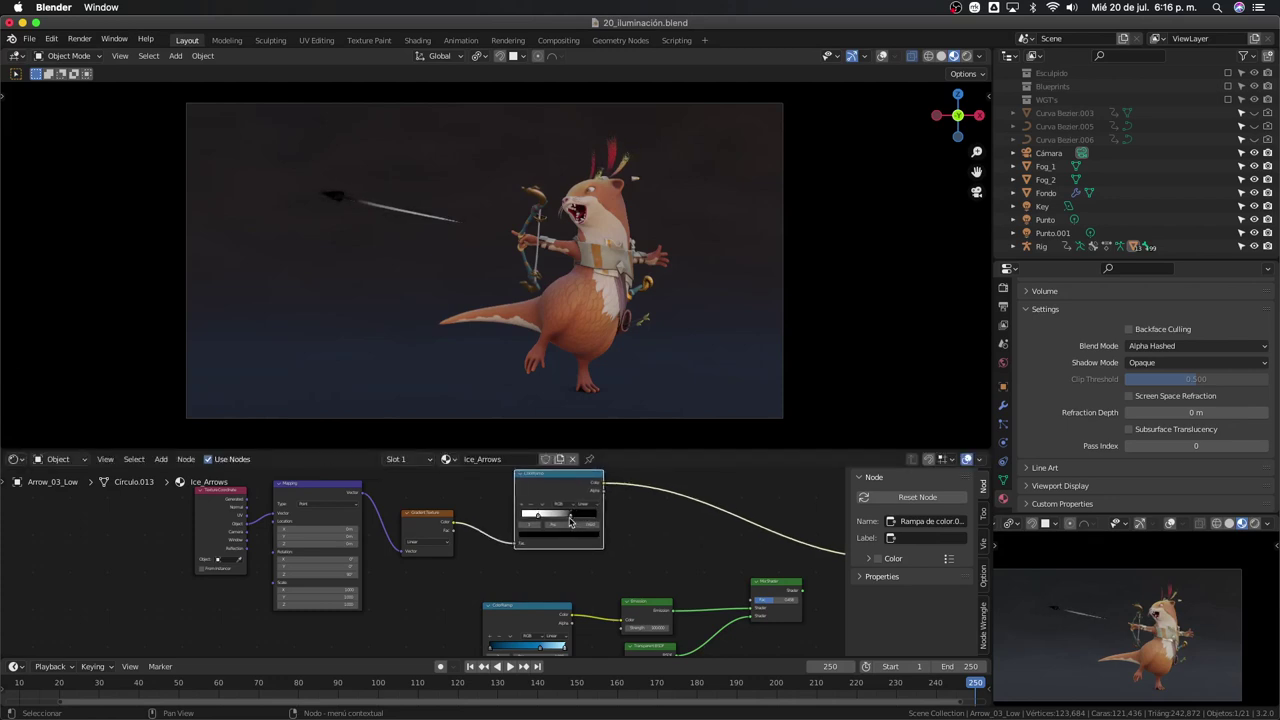
{"action": "left_click_drag", "start_coordinate": [571, 521], "coordinate": [579, 522]}
Move the Texture Coordinate and Mapping nodes up-left to tidy the node layout
{"action": "scroll", "coordinate": [624, 537], "scroll_direction": "down", "scroll_amount": 1}
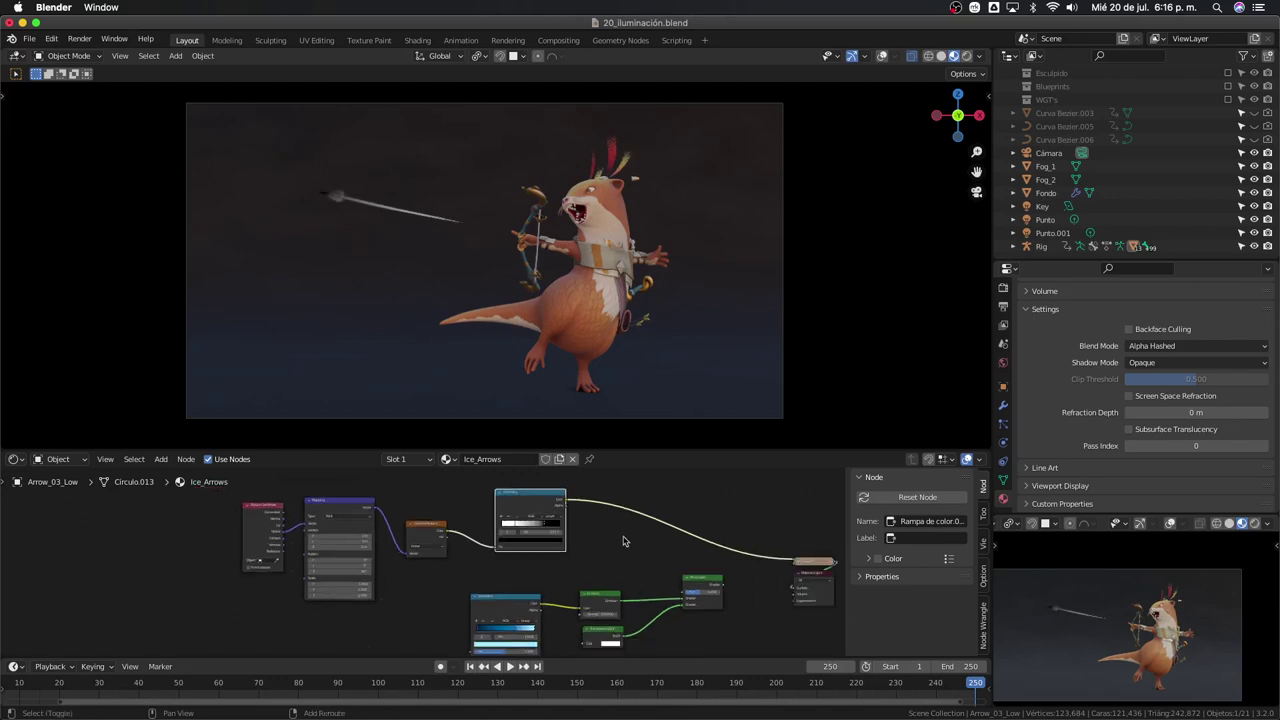
{"action": "scroll", "coordinate": [615, 530], "scroll_direction": "down", "scroll_amount": 2}
{"action": "scroll", "coordinate": [609, 523], "scroll_direction": "down", "scroll_amount": 2}
{"action": "scroll", "coordinate": [609, 523], "scroll_direction": "down", "scroll_amount": 1}
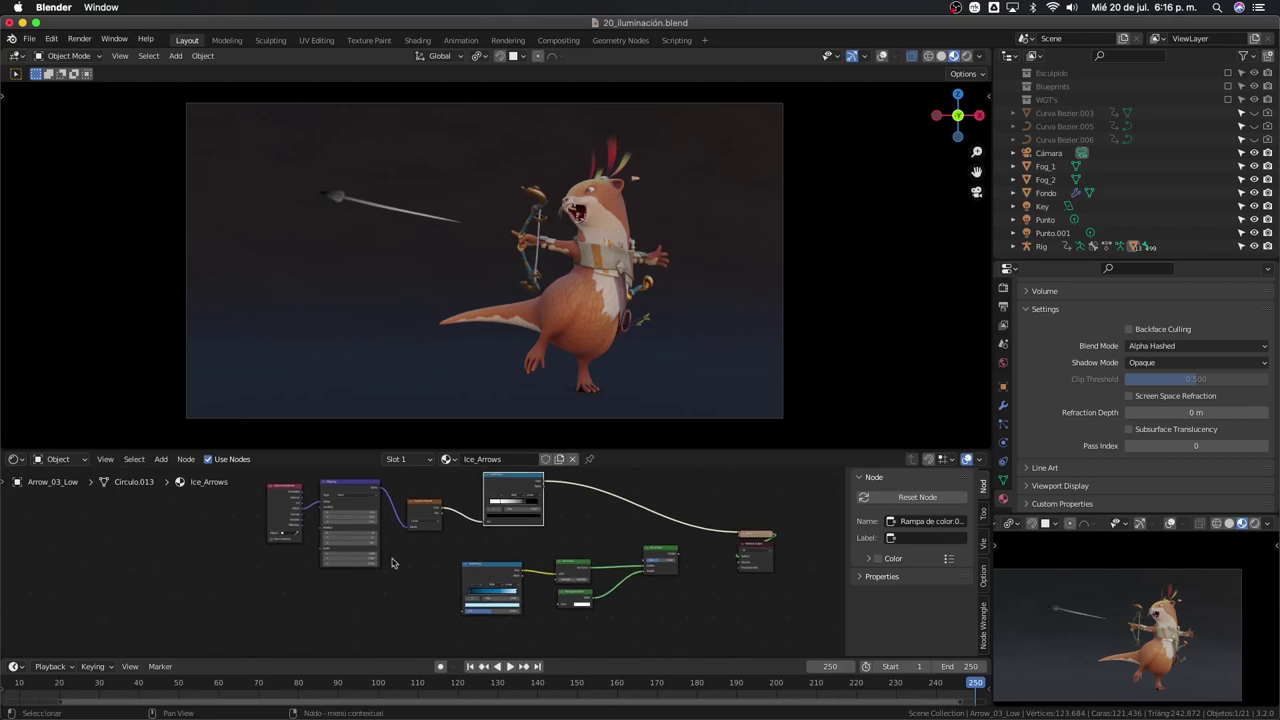
{"action": "scroll", "coordinate": [450, 520], "scroll_direction": "down", "scroll_amount": 1}
{"action": "mouse_move", "coordinate": [297, 512]}
{"action": "left_mouse_down"}
{"action": "mouse_move", "coordinate": [286, 519]}
{"action": "mouse_move", "coordinate": [455, 575]}
{"action": "left_mouse_up"}
{"action": "key", "text": "g"}
{"action": "left_click", "coordinate": [395, 565]}
{"action": "scroll", "coordinate": [395, 565], "scroll_direction": "up", "scroll_amount": 1}
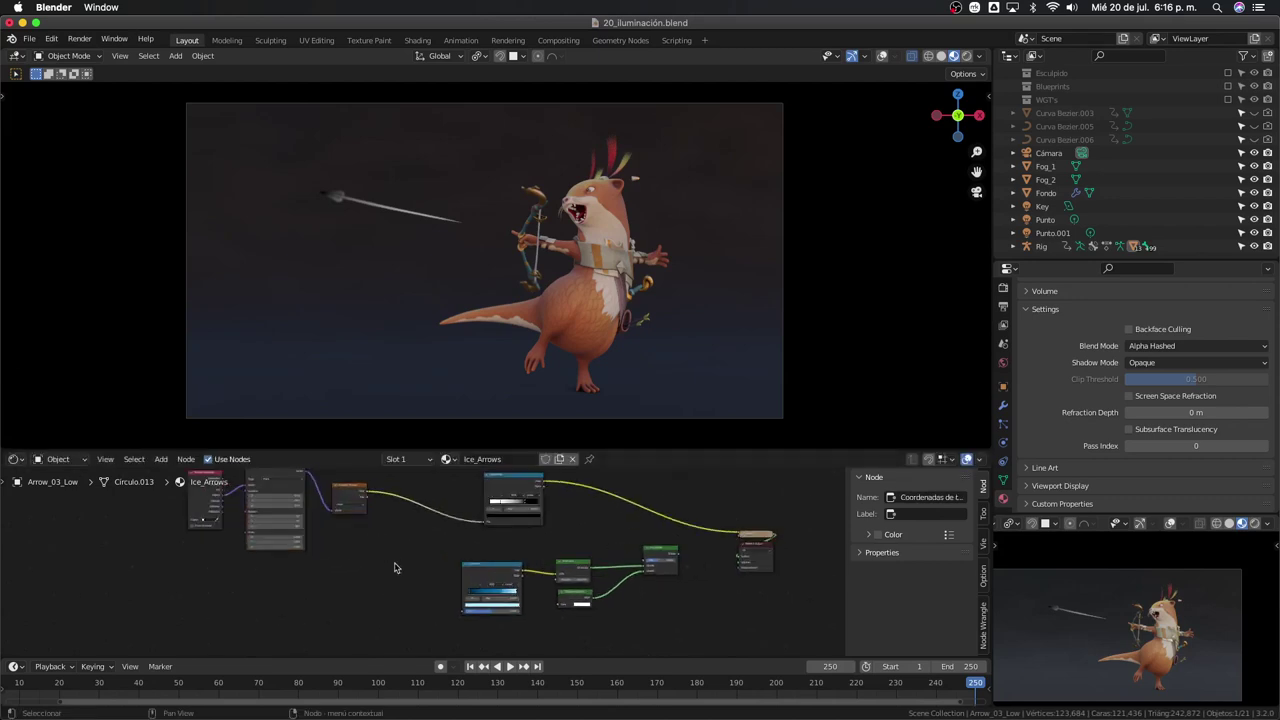
{"action": "key", "text": "shift+a"}
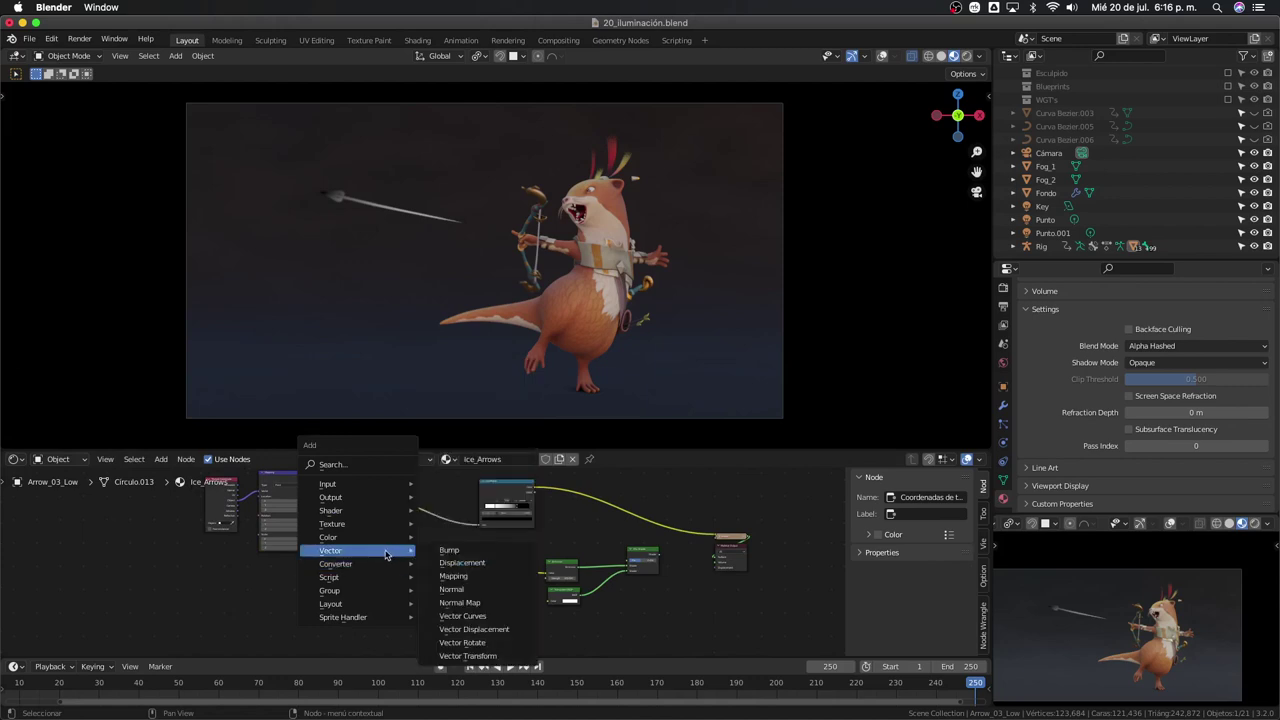
{"action": "mouse_move", "coordinate": [333, 524]}
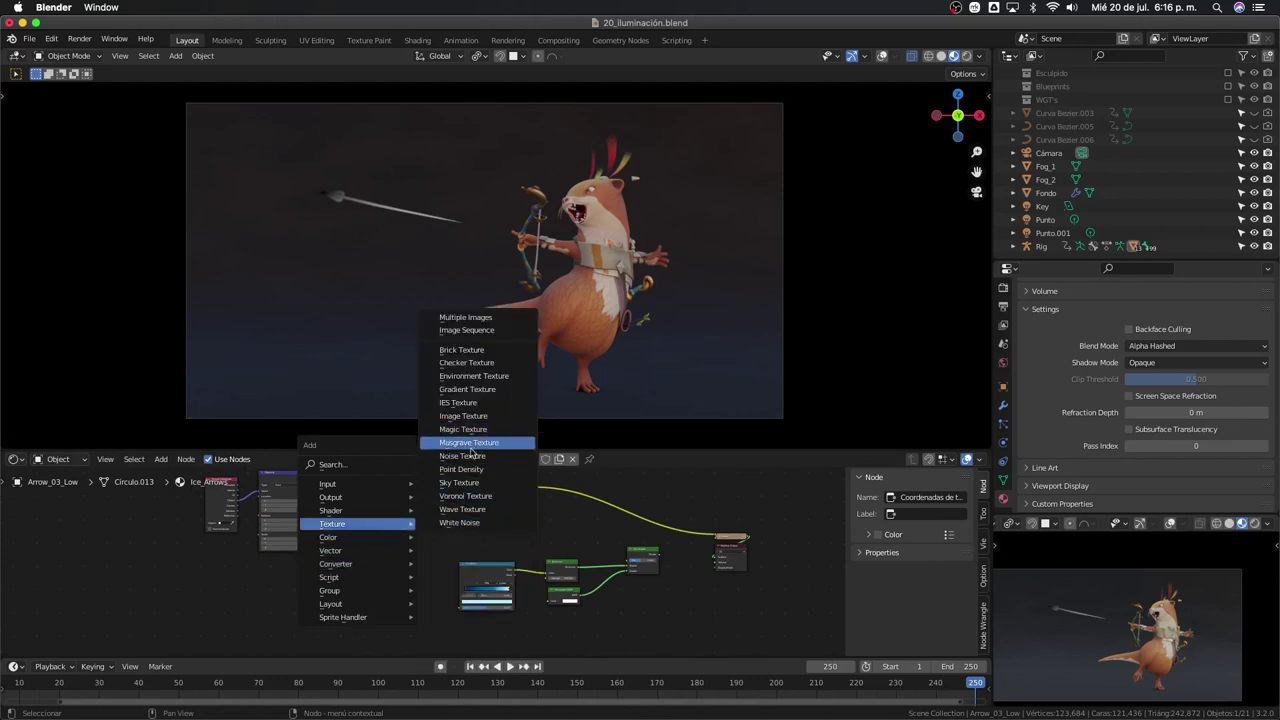
Add a Noise Texture fed by the texture coordinates and preview it on the arrow
{"action": "left_click", "coordinate": [470, 456]}
{"action": "left_click", "coordinate": [368, 525]}
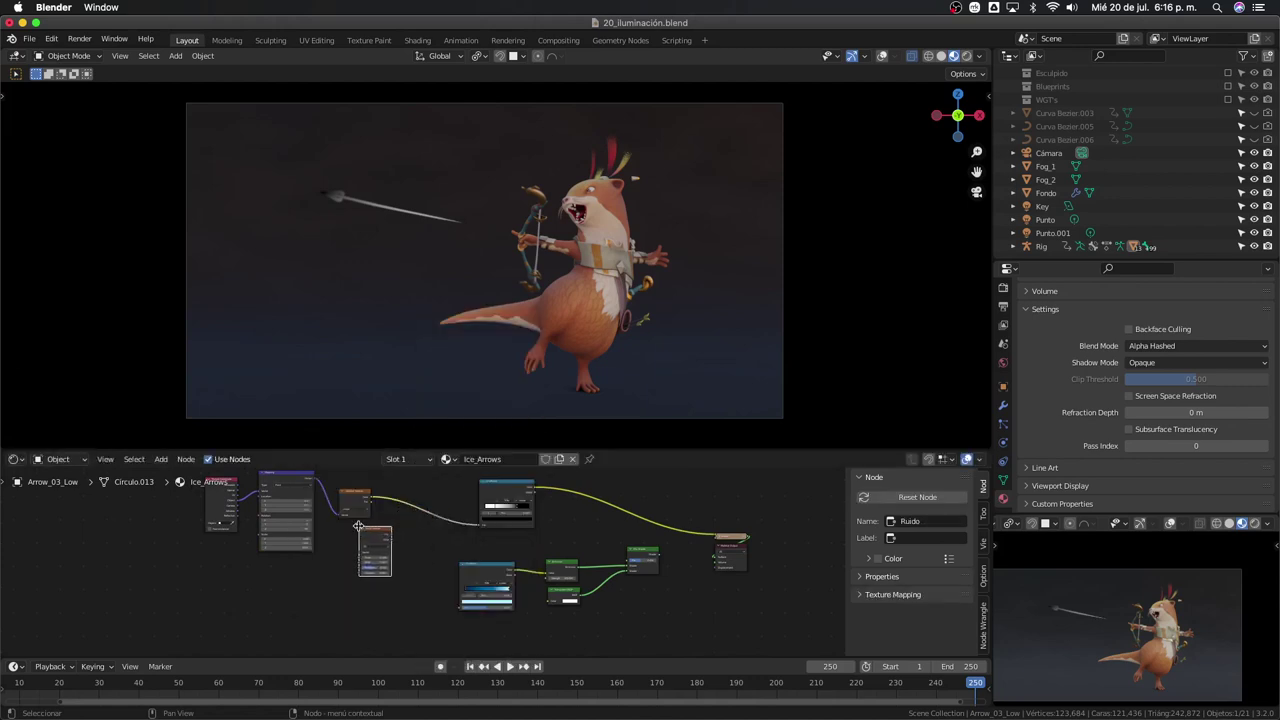
{"action": "scroll", "coordinate": [370, 530], "scroll_direction": "up", "scroll_amount": 2}
{"action": "key", "text": "g"}
{"action": "left_click", "coordinate": [355, 552]}
{"action": "middle_click_drag", "start_coordinate": [355, 552], "coordinate": [436, 591]}
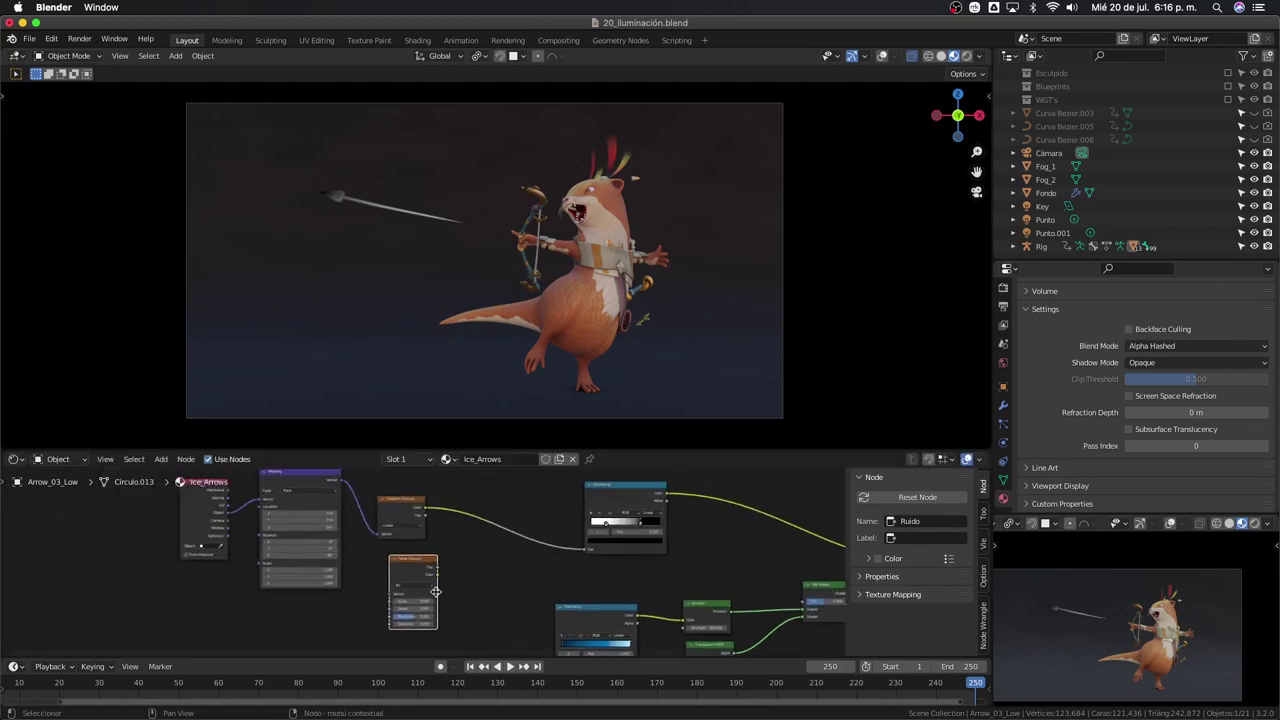
{"action": "mouse_move", "coordinate": [229, 513]}
{"action": "left_mouse_down"}
{"action": "mouse_move", "coordinate": [389, 598]}
{"action": "mouse_move", "coordinate": [388, 565]}
{"action": "left_mouse_up"}
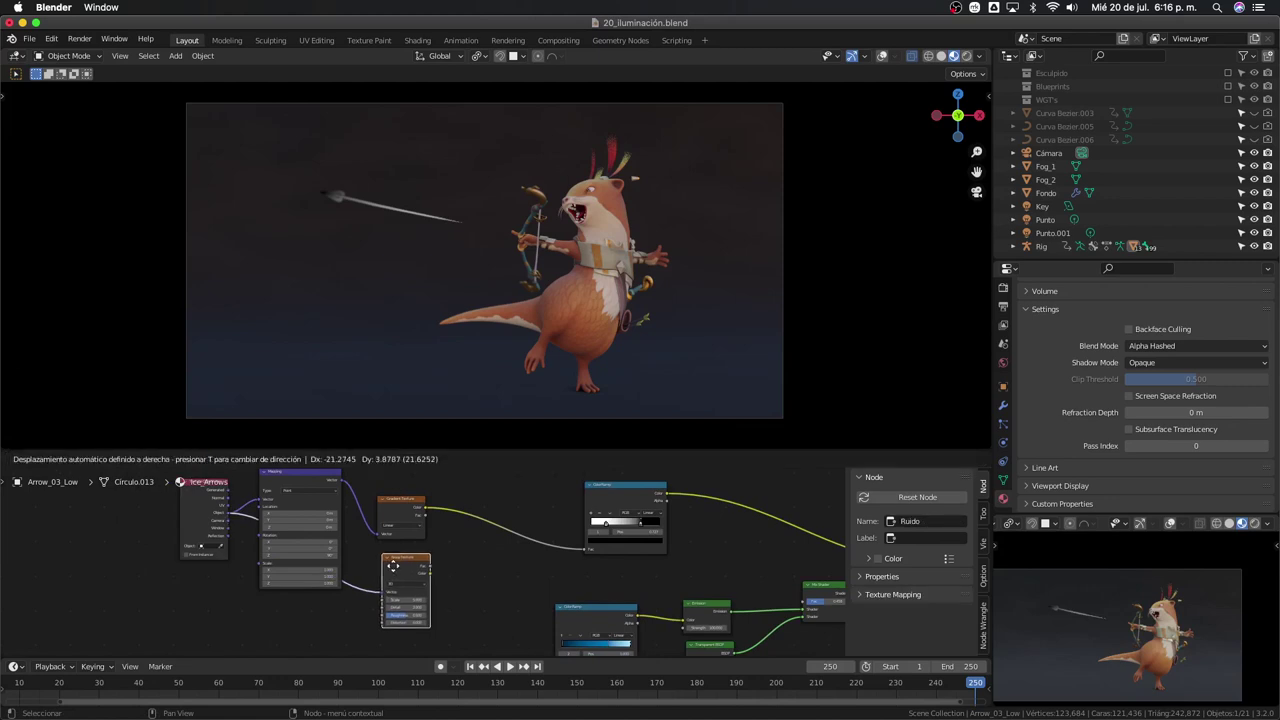
{"action": "left_click", "coordinate": [400, 568], "text": "ctrl+shift"}
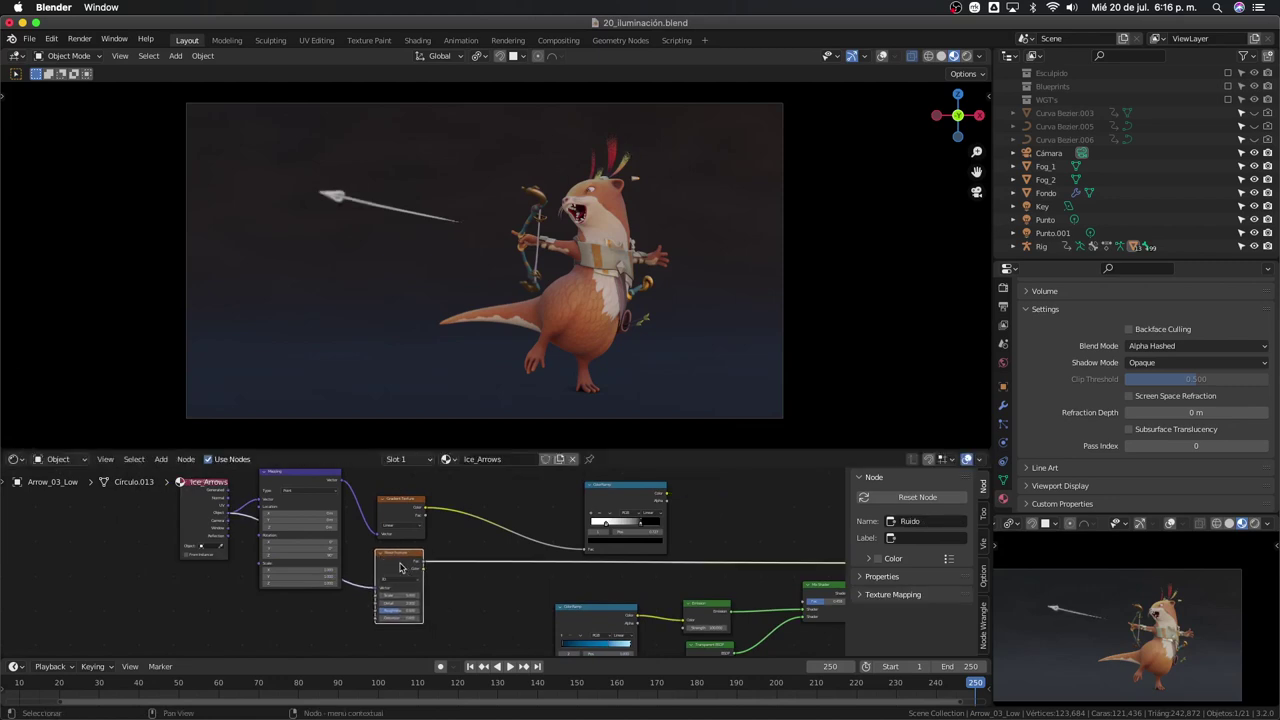
Duplicate the ColorRamp onto the Noise Texture's output link
{"action": "middle_click_drag", "start_coordinate": [480, 565], "coordinate": [465, 540]}
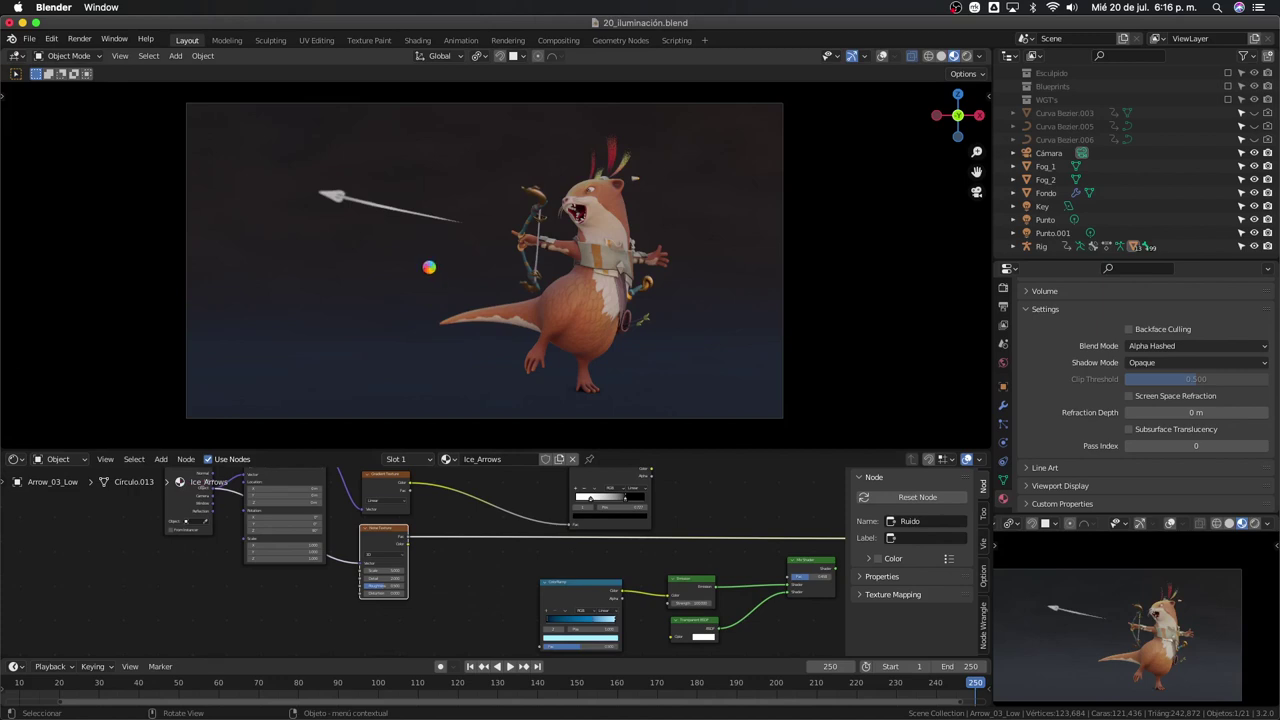
{"action": "middle_click_drag", "start_coordinate": [429, 269], "coordinate": [410, 277]}
{"action": "scroll", "coordinate": [410, 277], "scroll_direction": "up", "scroll_amount": 3}
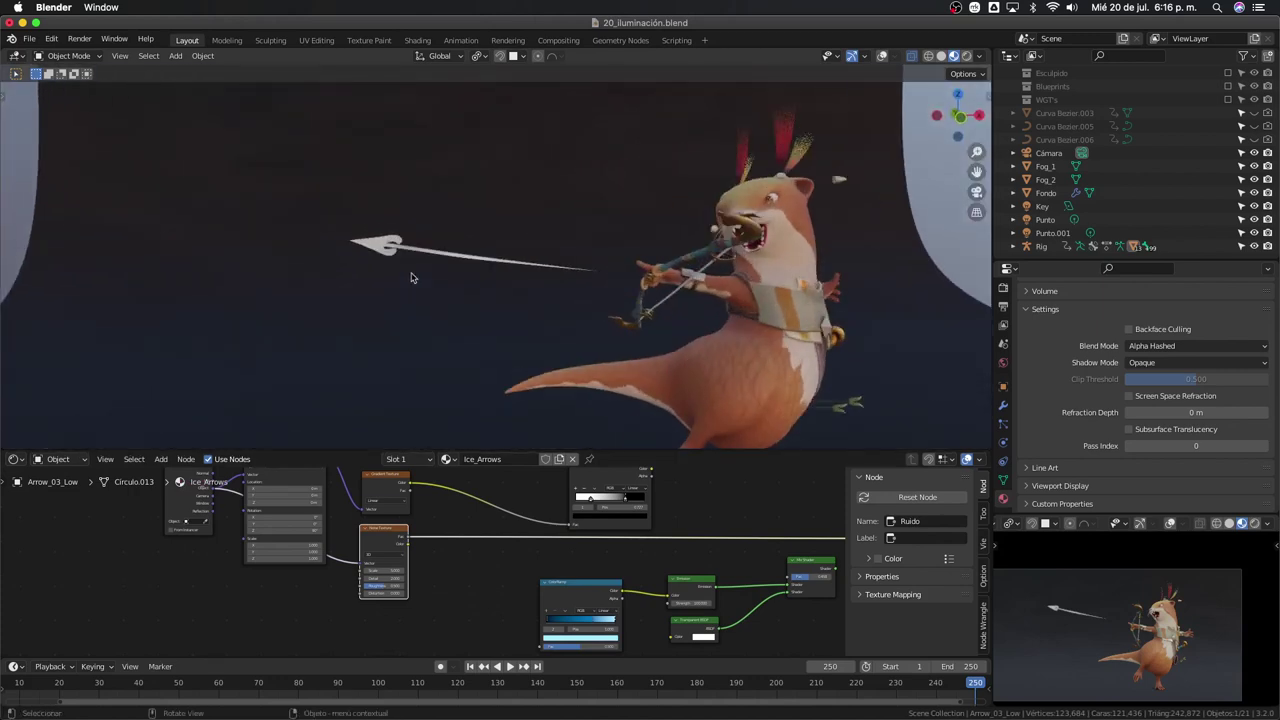
{"action": "scroll", "coordinate": [428, 277], "scroll_direction": "up", "scroll_amount": 2}
{"action": "scroll", "coordinate": [443, 291], "scroll_direction": "up", "scroll_amount": 2}
{"action": "scroll", "coordinate": [429, 286], "scroll_direction": "up", "scroll_amount": 2}
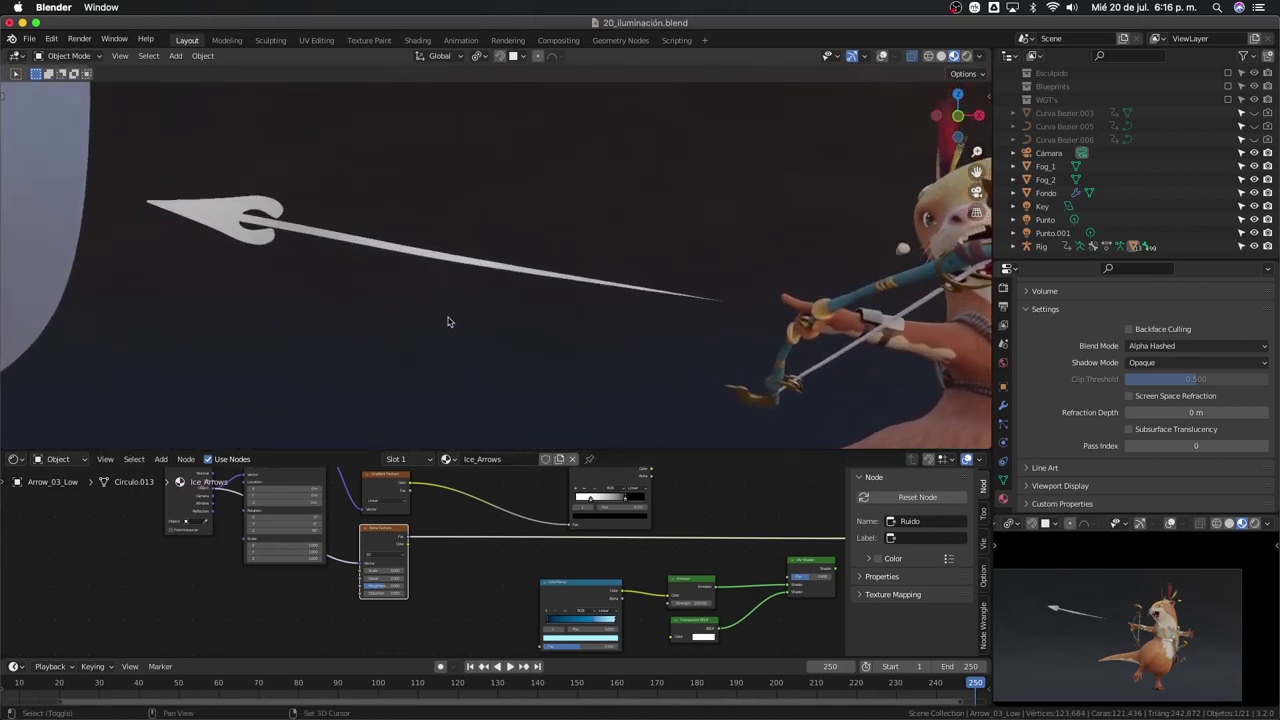
{"action": "scroll", "coordinate": [535, 513], "scroll_direction": "down", "scroll_amount": 1}
{"action": "scroll", "coordinate": [521, 546], "scroll_direction": "down", "scroll_amount": 2}
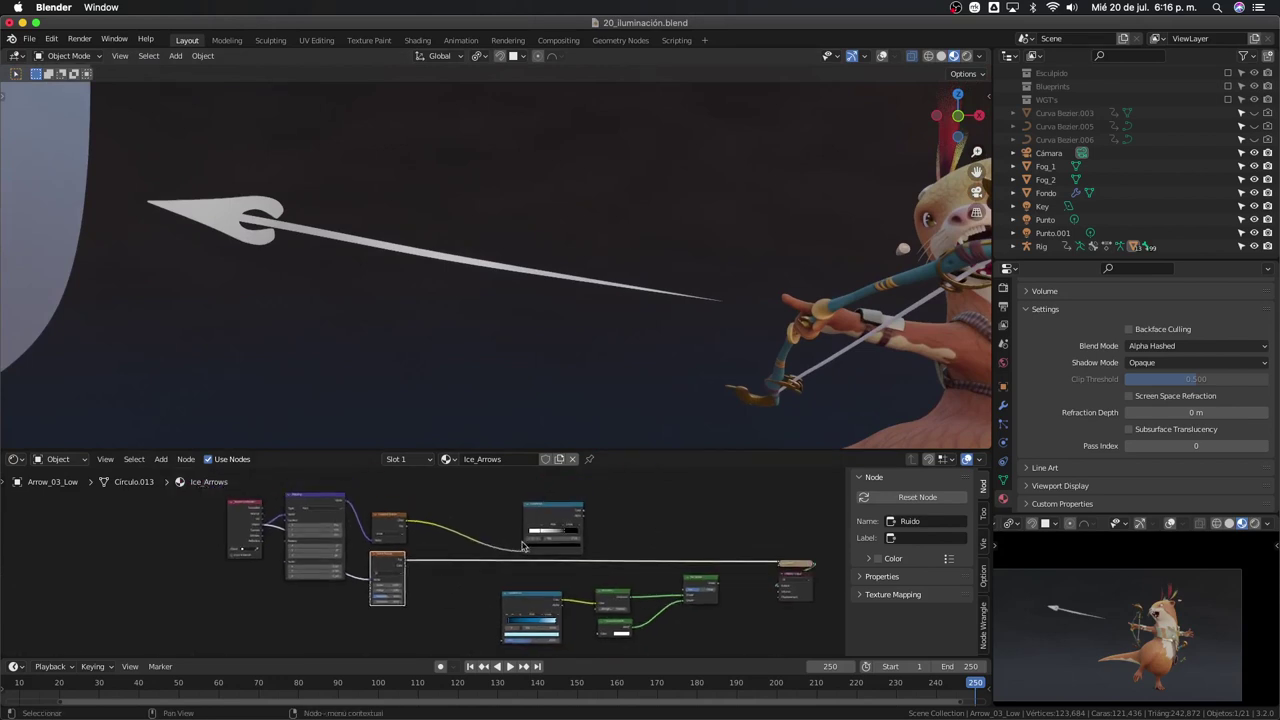
{"action": "left_click_drag", "start_coordinate": [539, 519], "coordinate": [505, 497]}
{"action": "key", "text": "shift+d"}
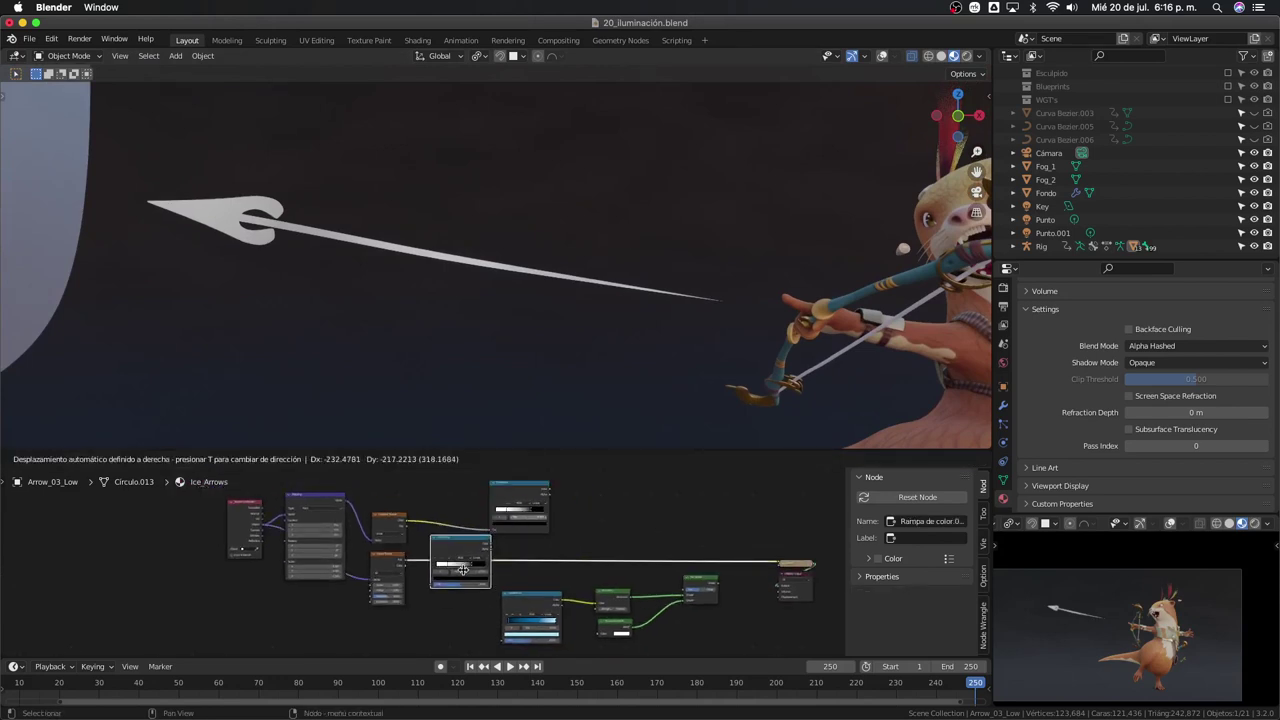
{"action": "left_click", "coordinate": [462, 577]}
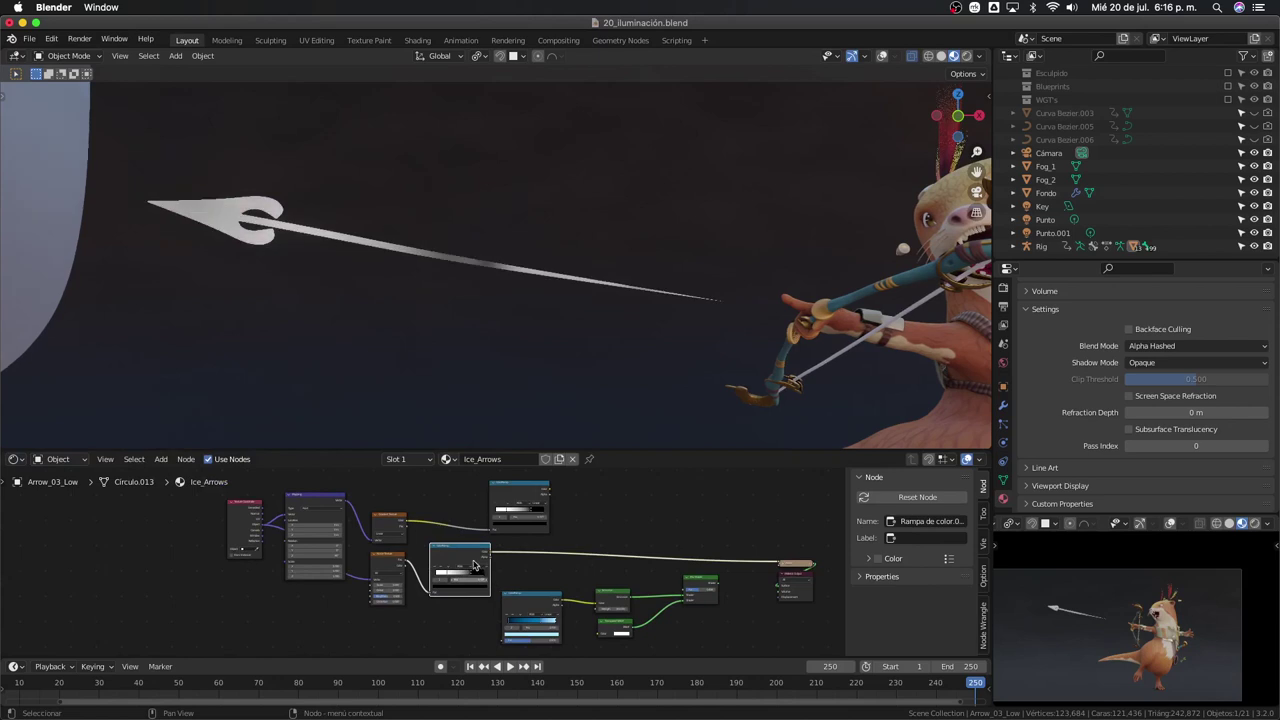
Set the Noise Texture Scale to 30
{"action": "scroll", "coordinate": [432, 566], "scroll_direction": "up", "scroll_amount": 1}
{"action": "scroll", "coordinate": [432, 566], "scroll_direction": "up", "scroll_amount": 2}
{"action": "scroll", "coordinate": [420, 562], "scroll_direction": "up", "scroll_amount": 2}
{"action": "scroll", "coordinate": [390, 556], "scroll_direction": "up", "scroll_amount": 2}
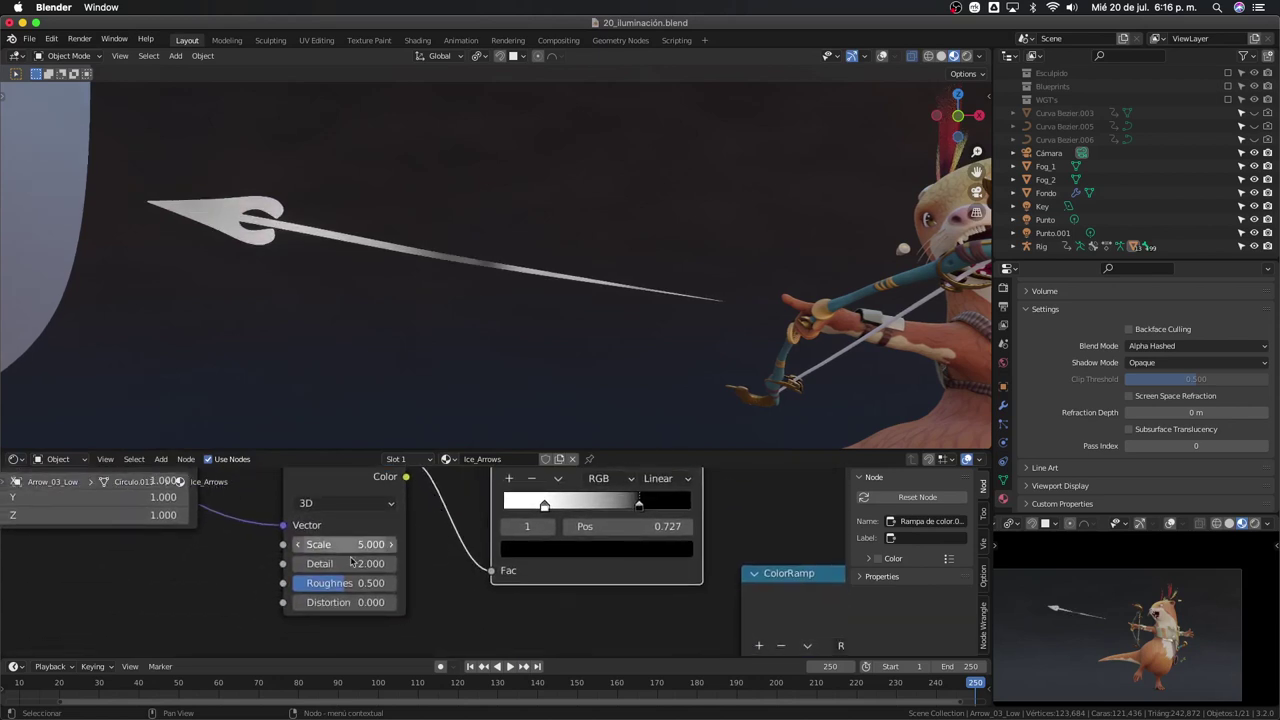
{"action": "scroll", "coordinate": [338, 549], "scroll_direction": "up", "scroll_amount": 1}
{"action": "left_click", "coordinate": [338, 548]}
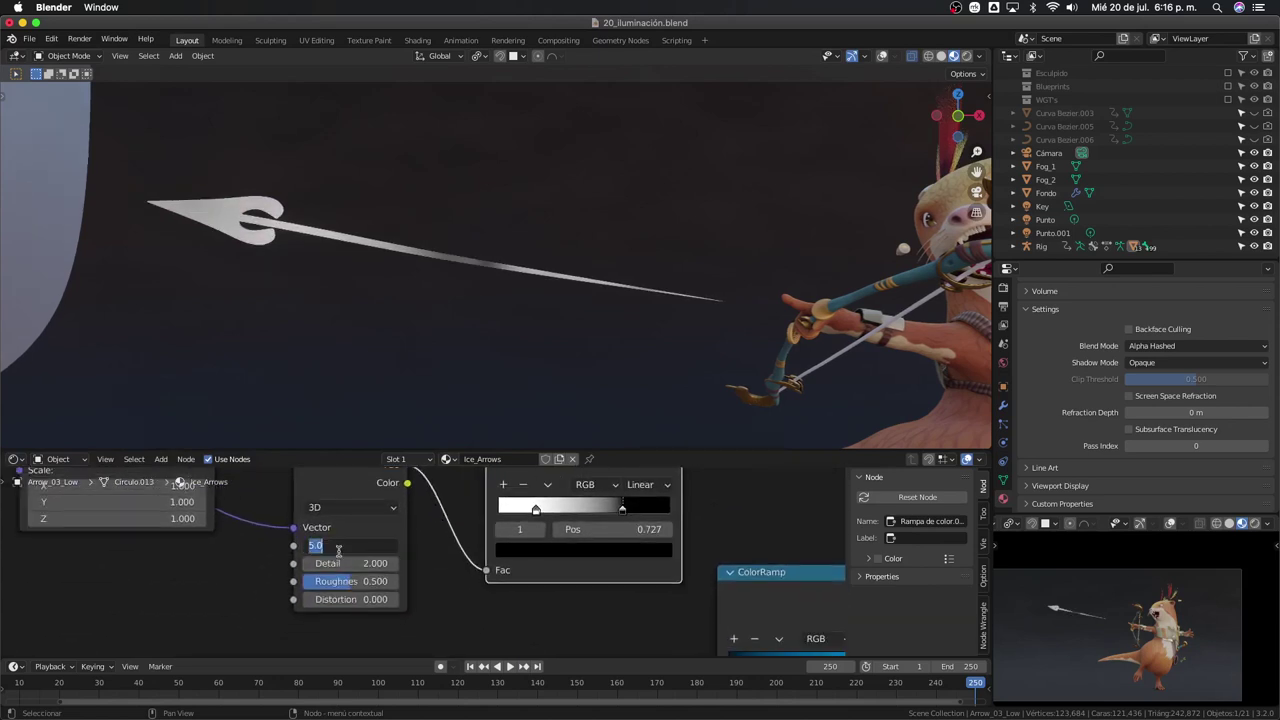
{"action": "type", "text": "30"}
{"action": "key", "text": "Return"}
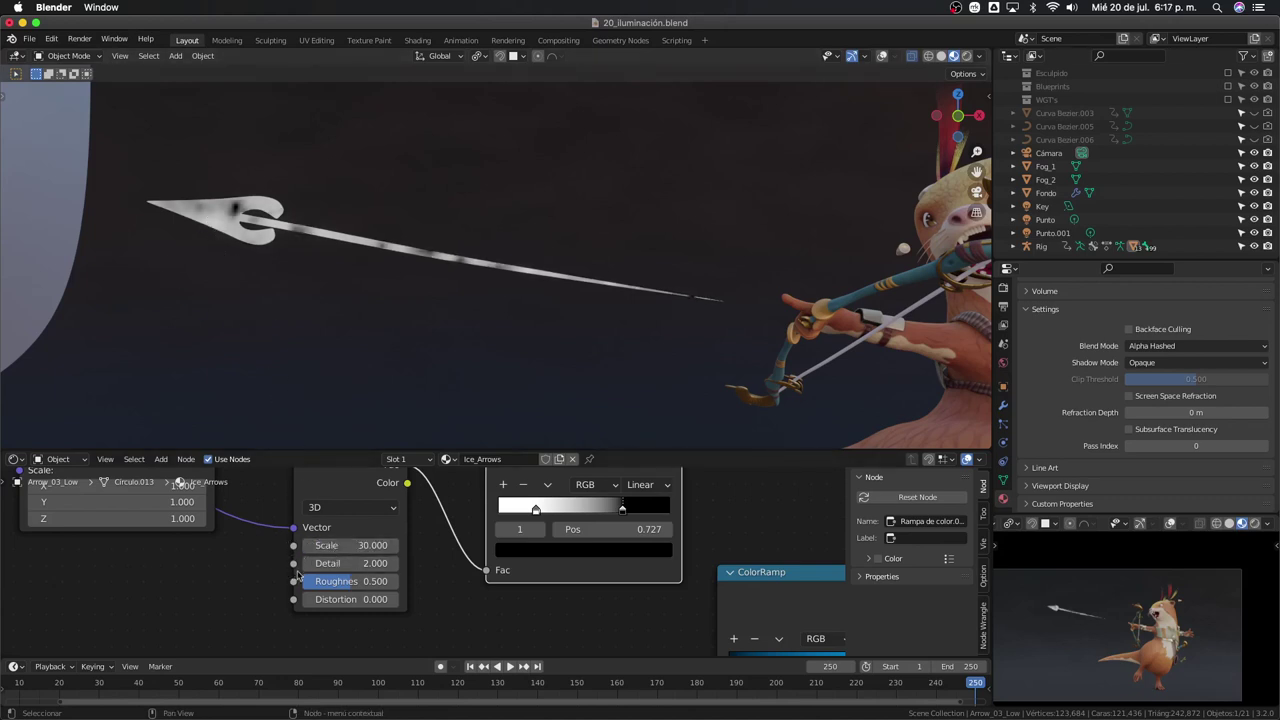
Slide the noise ColorRamp's stops to get fine dark speckles
{"action": "middle_click_drag", "start_coordinate": [527, 522], "coordinate": [503, 547]}
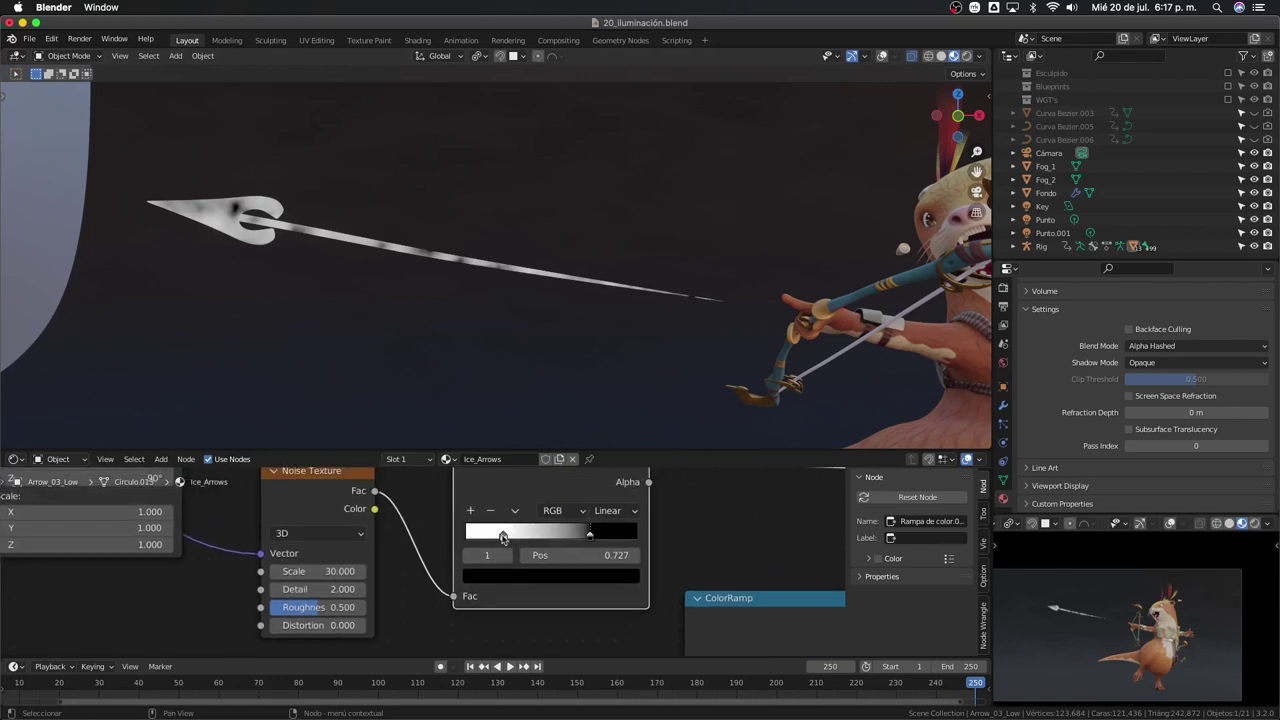
{"action": "mouse_move", "coordinate": [503, 537]}
{"action": "left_mouse_down"}
{"action": "mouse_move", "coordinate": [586, 537]}
{"action": "mouse_move", "coordinate": [472, 537]}
{"action": "mouse_move", "coordinate": [588, 541]}
{"action": "mouse_move", "coordinate": [576, 541]}
{"action": "left_mouse_up"}
{"action": "scroll", "coordinate": [598, 570], "scroll_direction": "down", "scroll_amount": 2}
{"action": "scroll", "coordinate": [598, 570], "scroll_direction": "down", "scroll_amount": 2}
{"action": "middle_click_drag", "start_coordinate": [597, 565], "coordinate": [499, 576]}
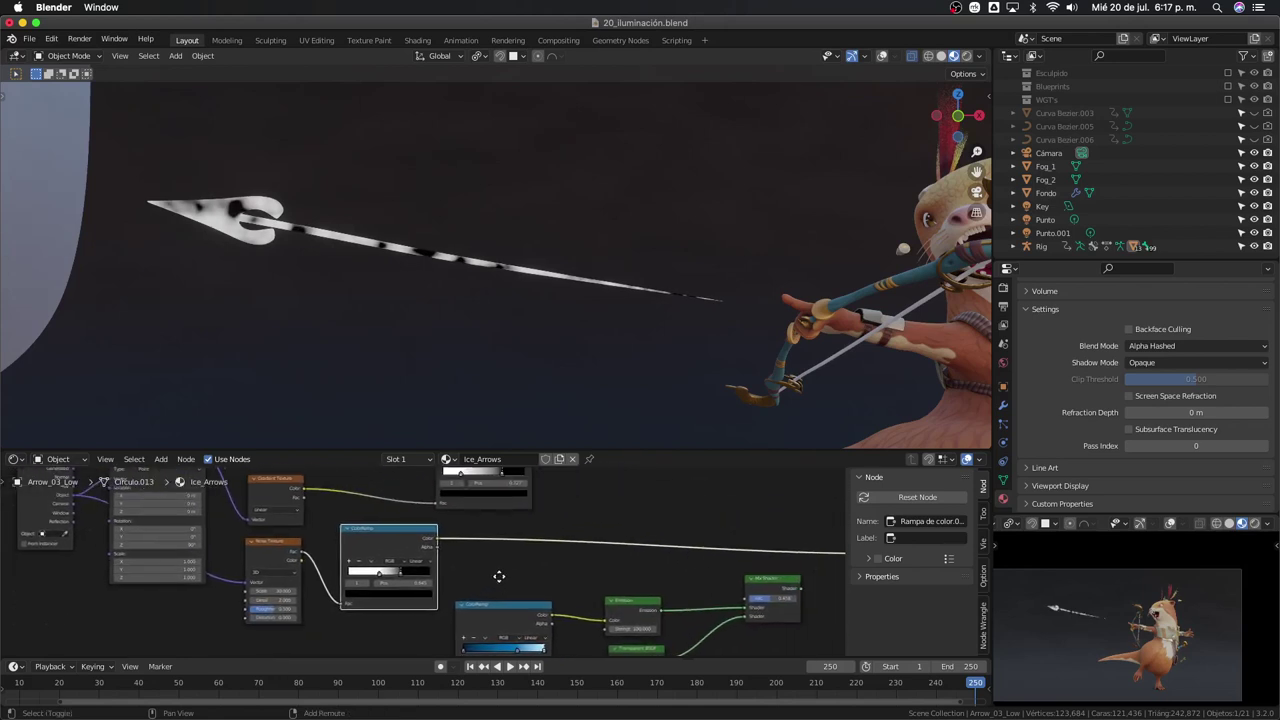
{"action": "scroll", "coordinate": [499, 576], "scroll_direction": "down", "scroll_amount": 2}
Insert a MixRGB node on the link and wire the top ColorRamp into Color1
{"action": "key", "text": "shift+a"}
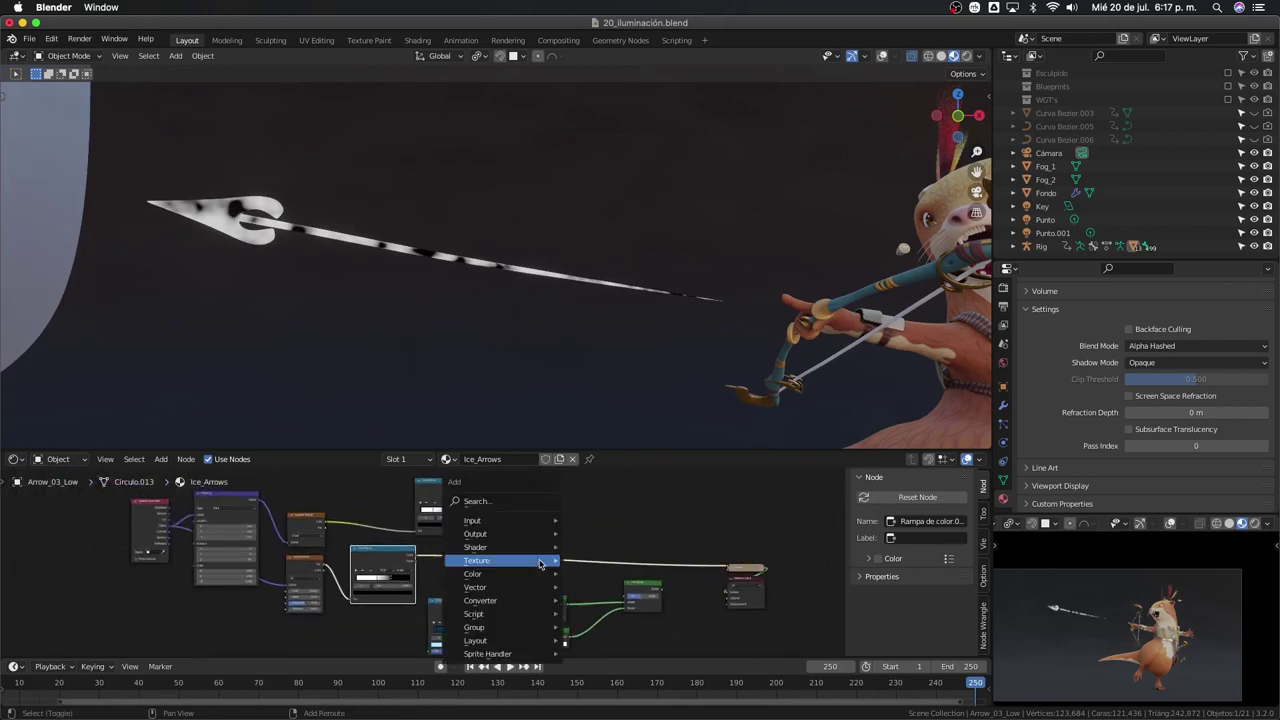
{"action": "mouse_move", "coordinate": [500, 574]}
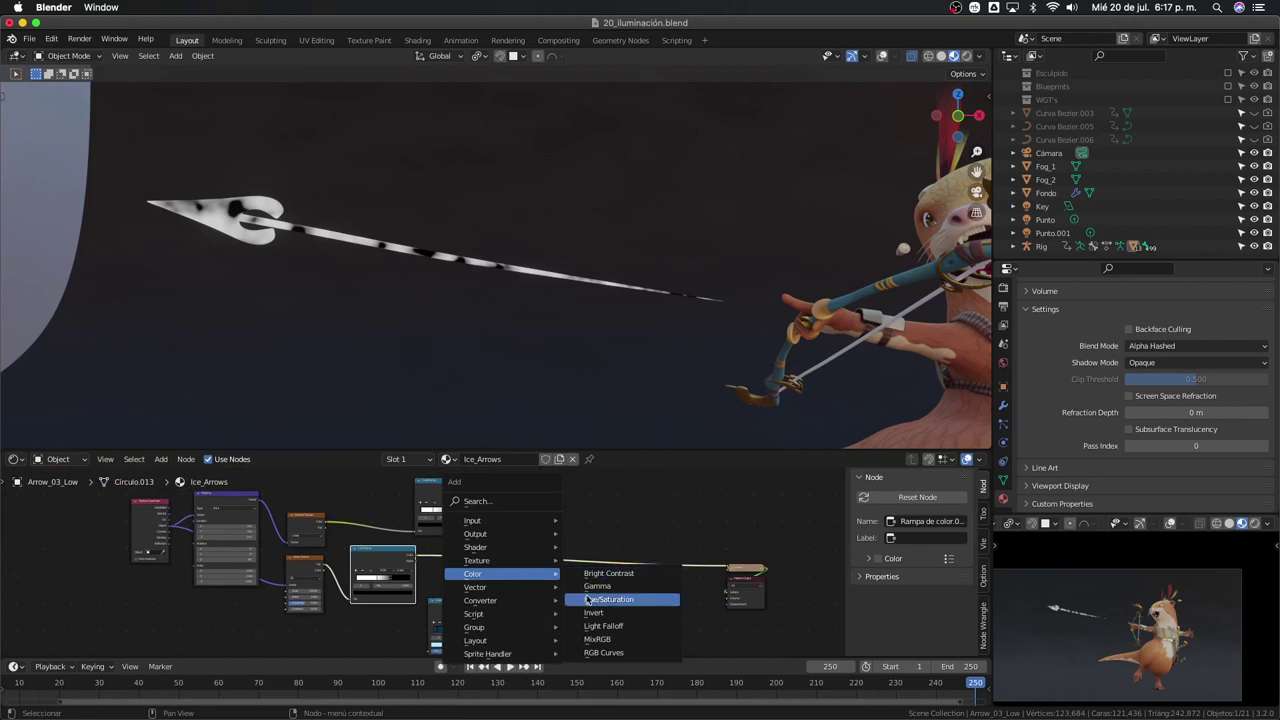
{"action": "left_click", "coordinate": [598, 641]}
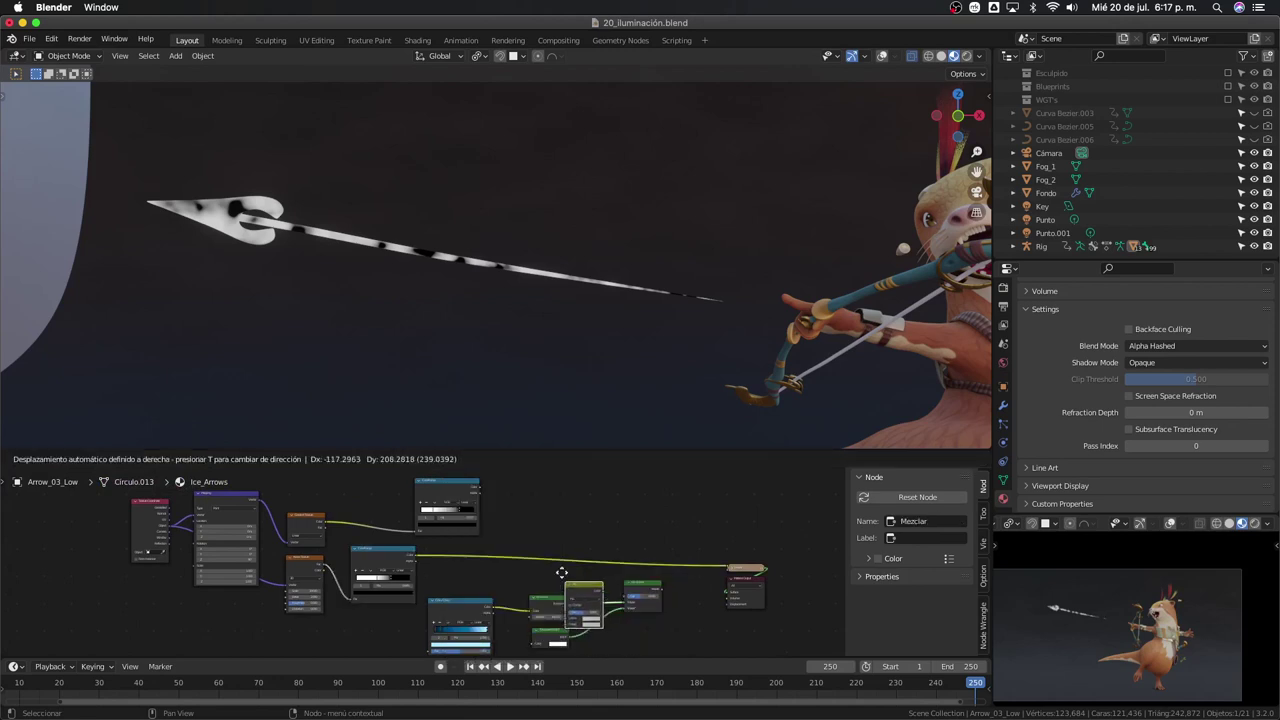
{"action": "left_click", "coordinate": [568, 545]}
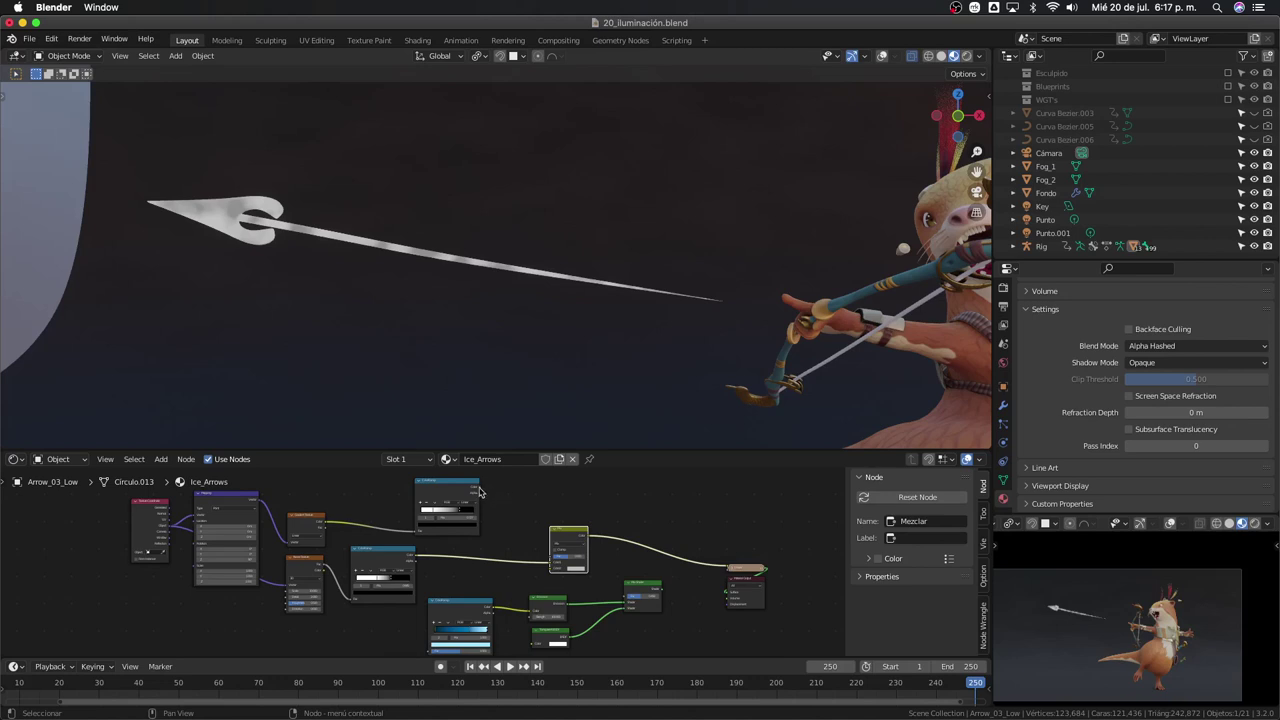
{"action": "right_click", "coordinate": [528, 544]}
{"action": "key", "text": "Escape"}
{"action": "key", "text": "ctrl+space"}
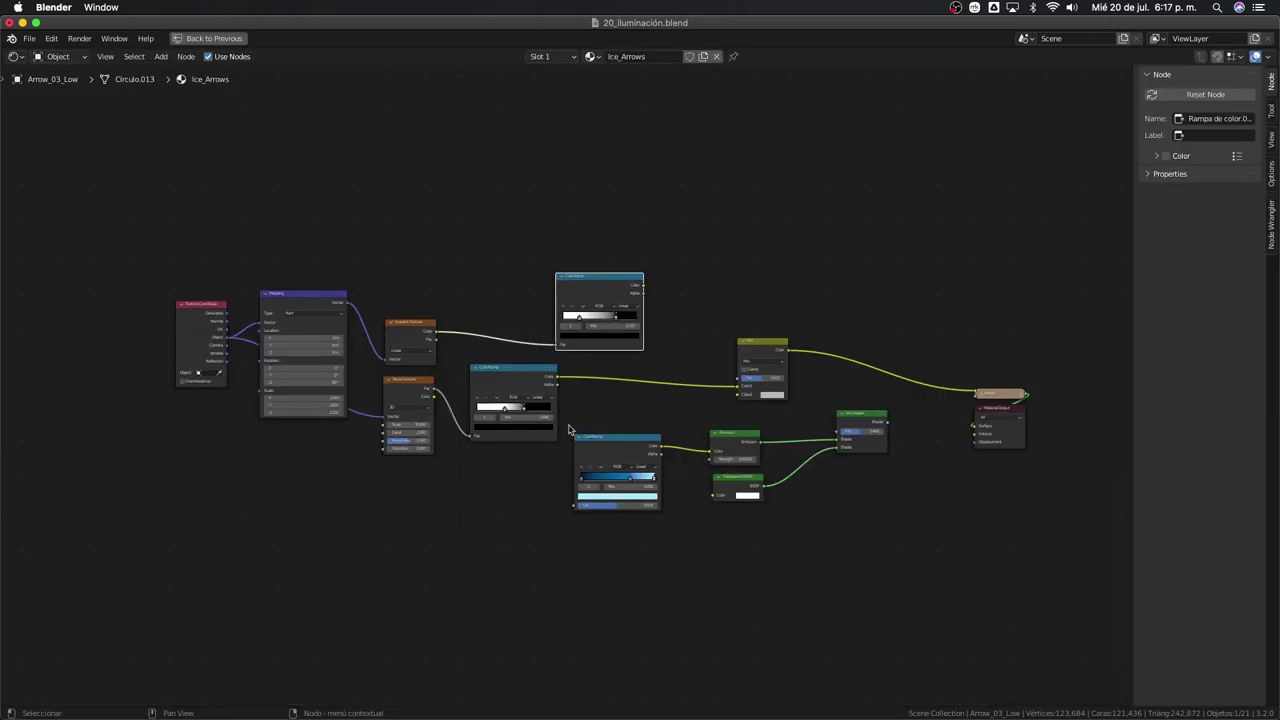
{"action": "scroll", "coordinate": [568, 430], "scroll_direction": "up", "scroll_amount": 2}
{"action": "scroll", "coordinate": [568, 430], "scroll_direction": "up", "scroll_amount": 1}
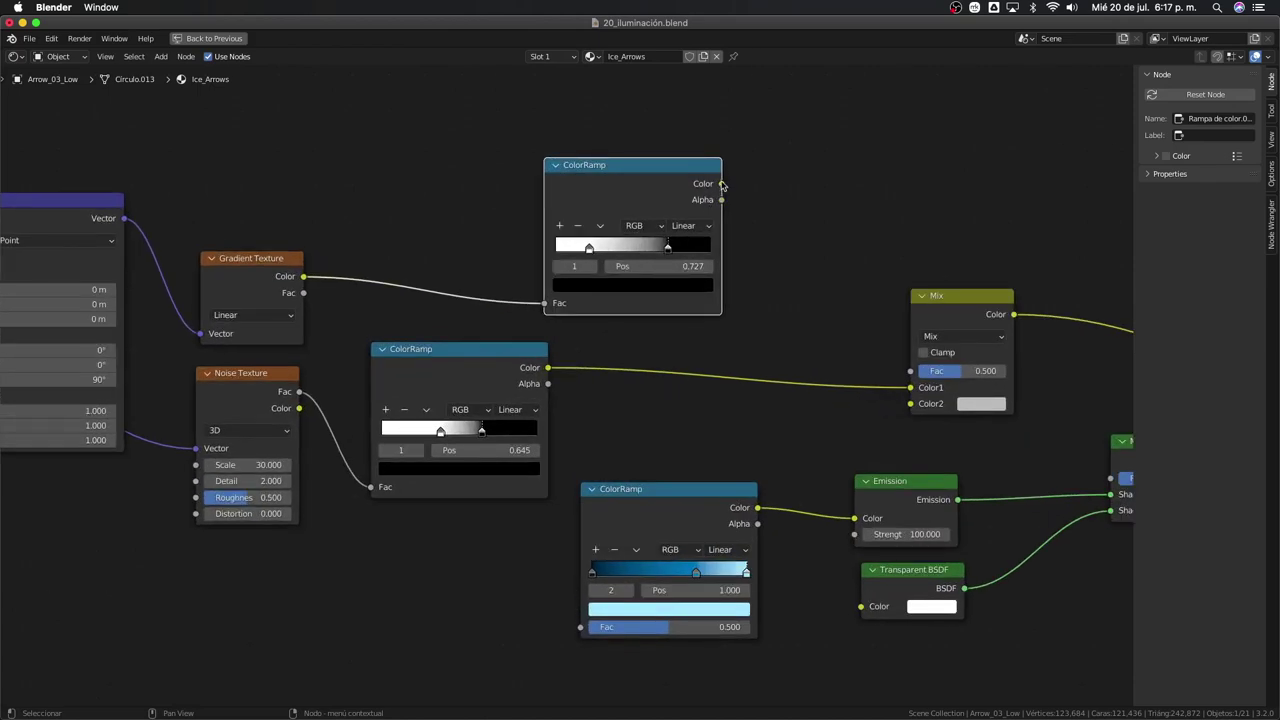
{"action": "left_click_drag", "start_coordinate": [721, 185], "coordinate": [908, 387]}
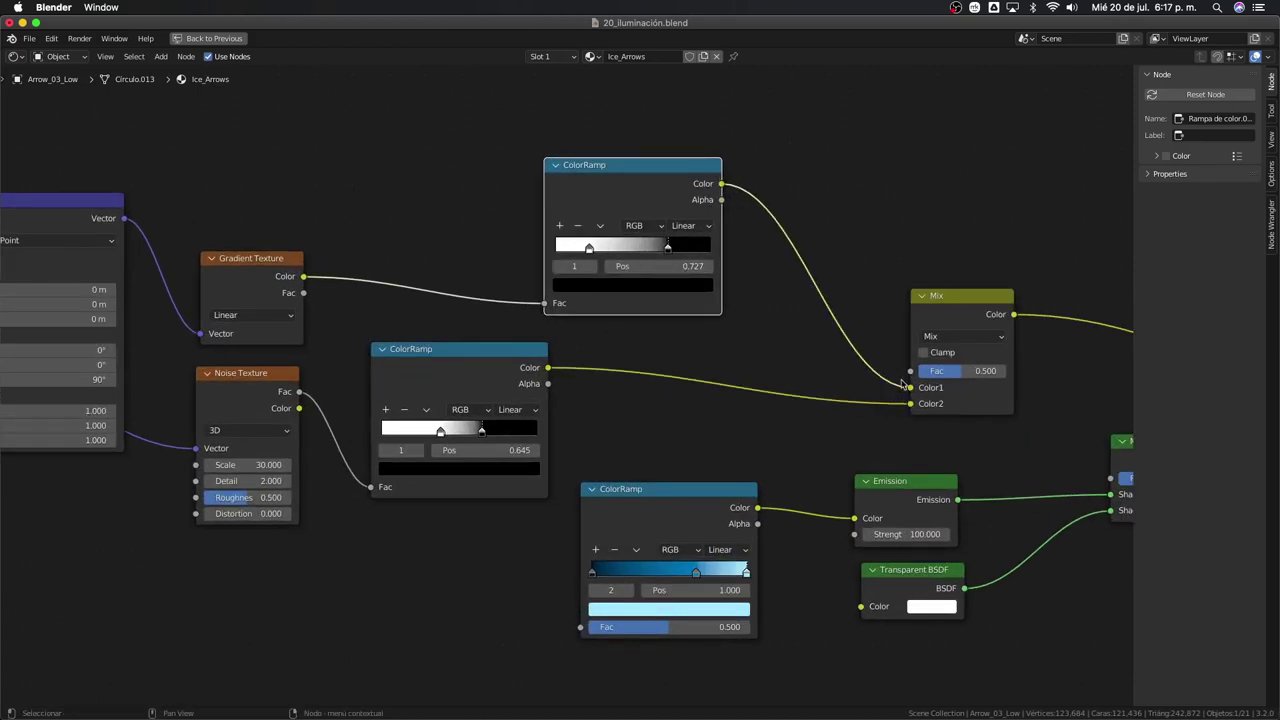
Set the MixRGB factor to 1.000 and its blend mode to Screen
{"action": "middle_click_drag", "start_coordinate": [879, 400], "coordinate": [685, 417]}
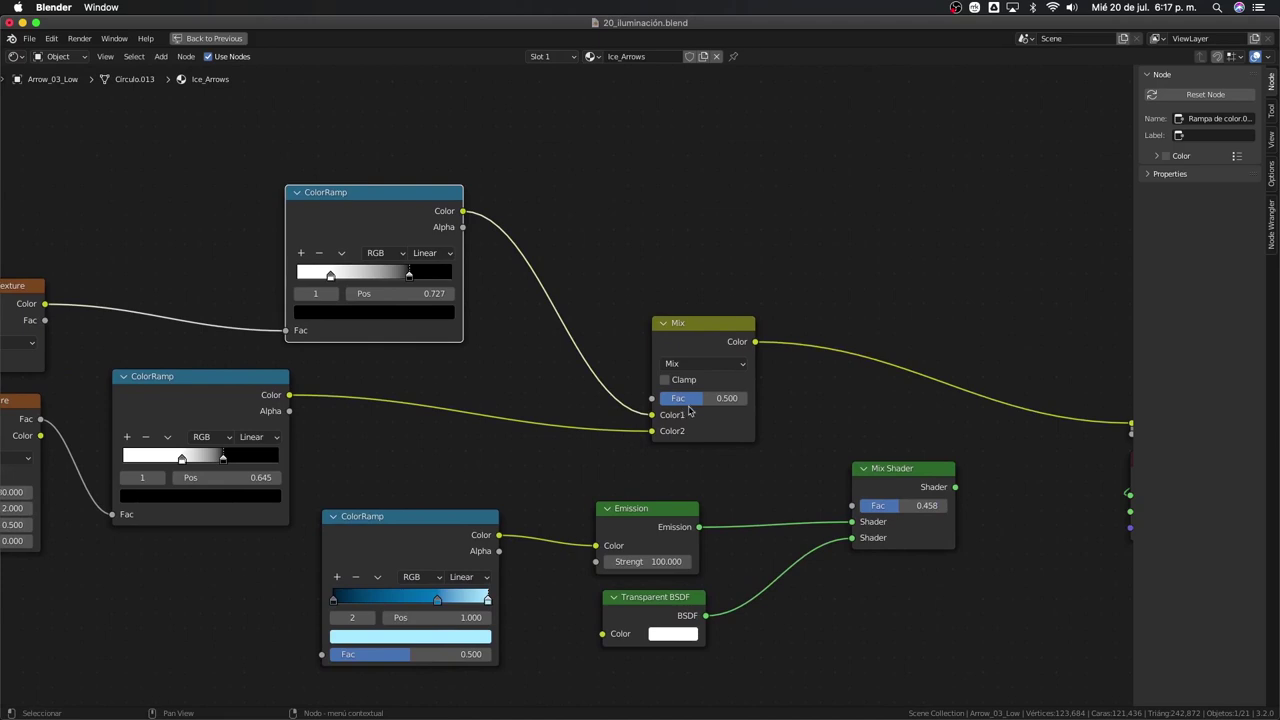
{"action": "left_click", "coordinate": [685, 348]}
{"action": "scroll", "coordinate": [390, 328], "scroll_direction": "down", "scroll_amount": 2}
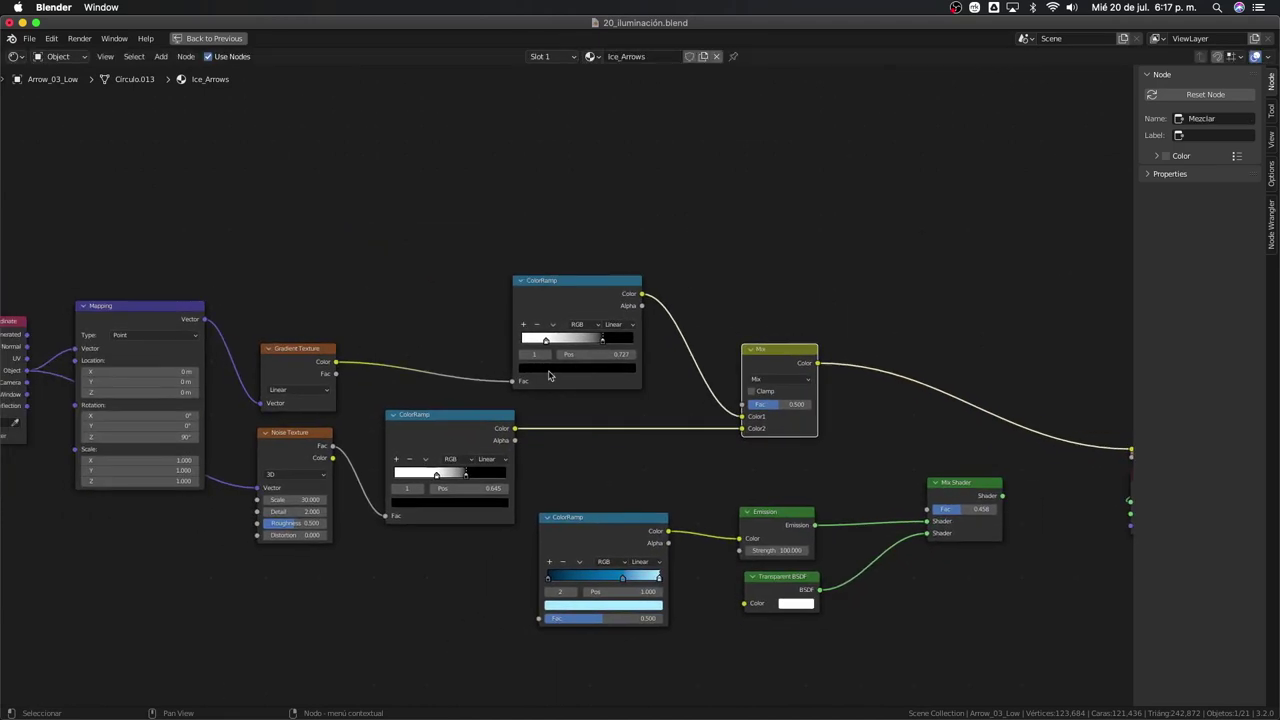
{"action": "left_click_drag", "start_coordinate": [558, 280], "coordinate": [442, 281]}
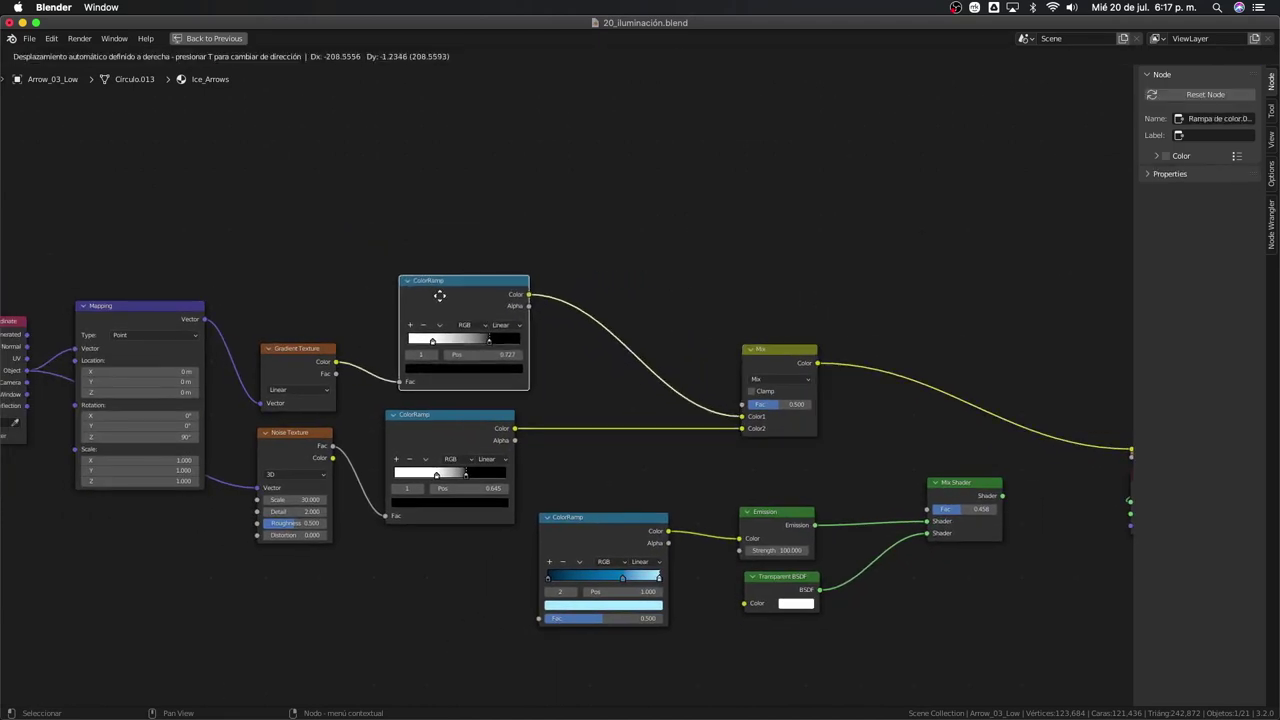
{"action": "left_click_drag", "start_coordinate": [776, 404], "coordinate": [850, 404]}
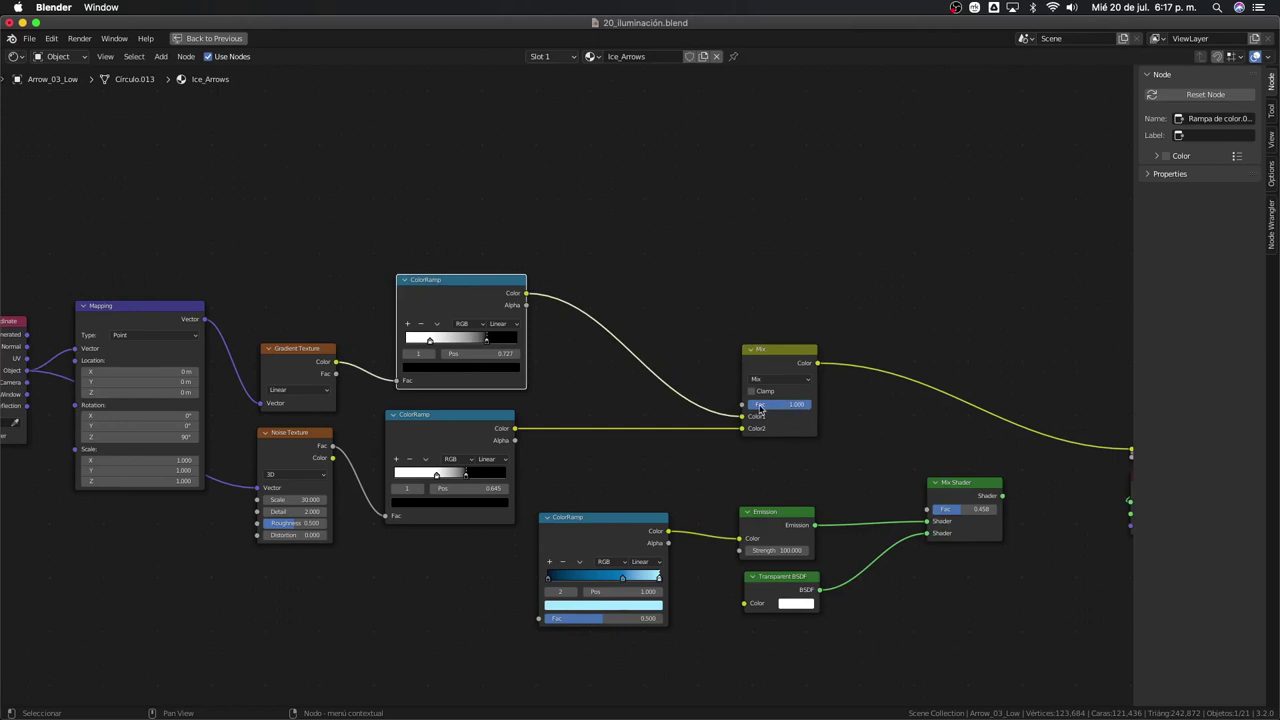
{"action": "left_click", "coordinate": [776, 380]}
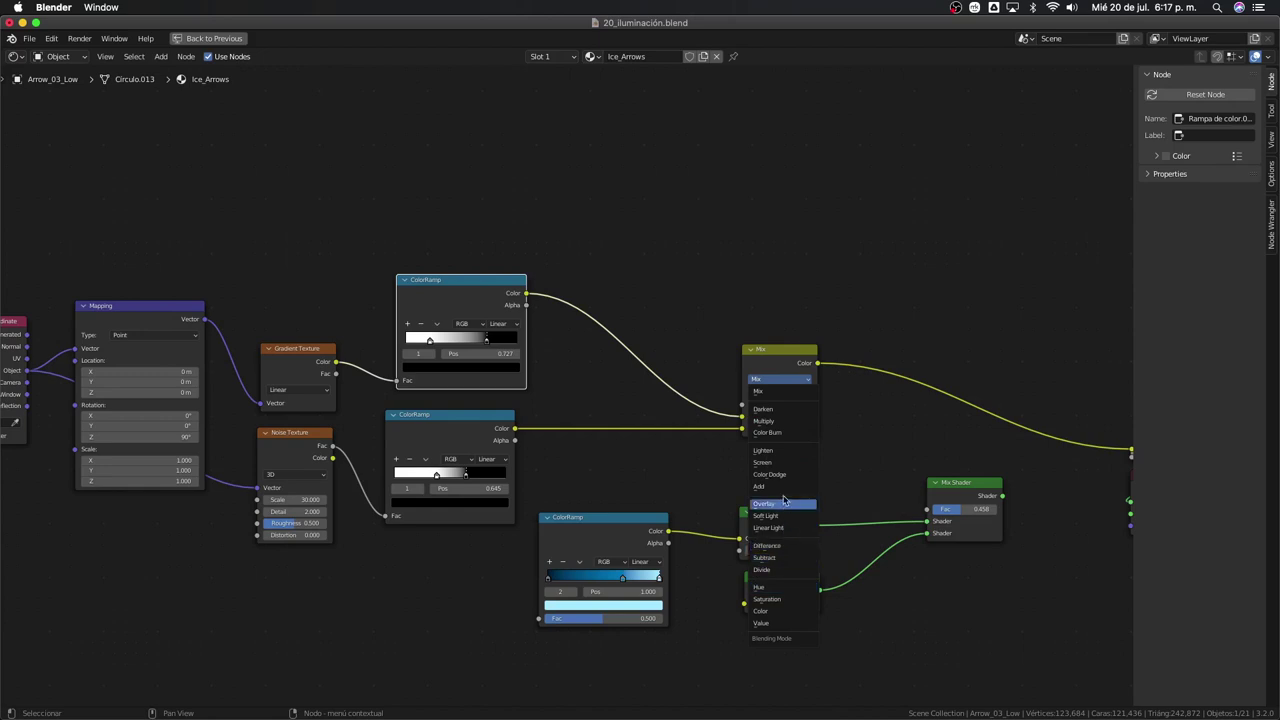
{"action": "left_click", "coordinate": [770, 463]}
Connect the Screen mix result to the Mix Shader's Fac input
{"action": "key", "text": "ctrl+space"}
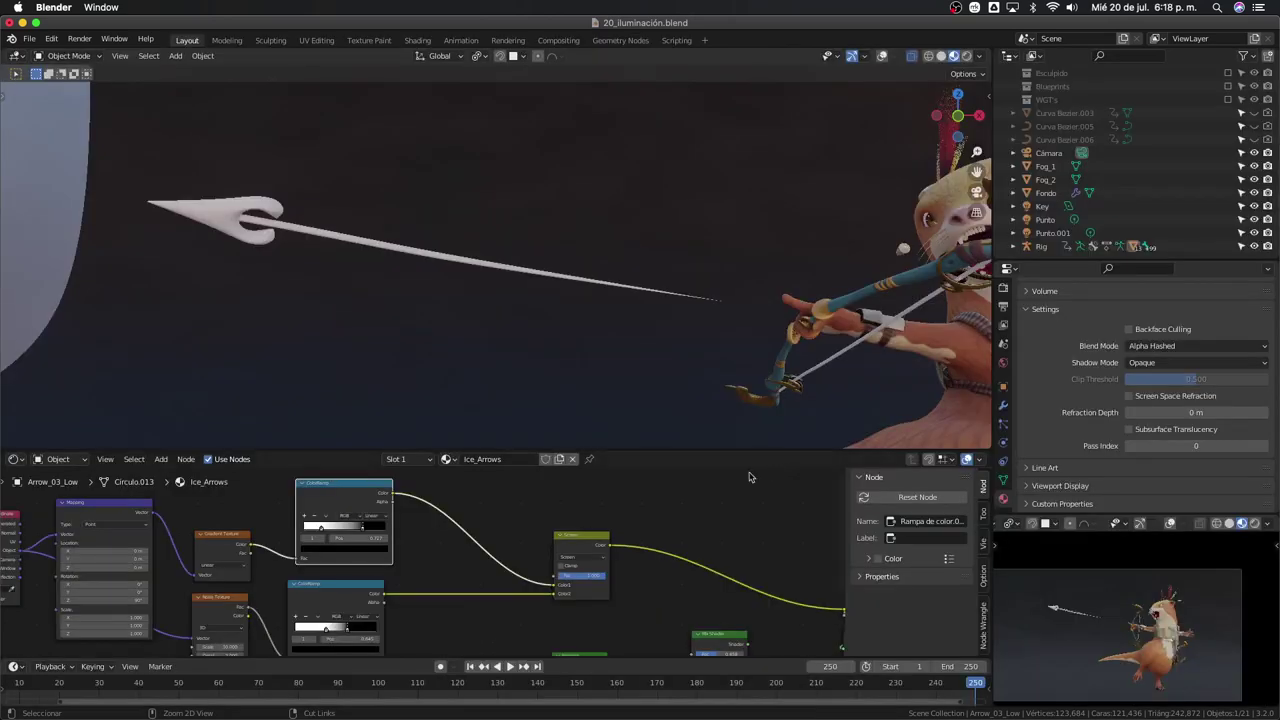
{"action": "scroll", "coordinate": [595, 550], "scroll_direction": "down", "scroll_amount": 1}
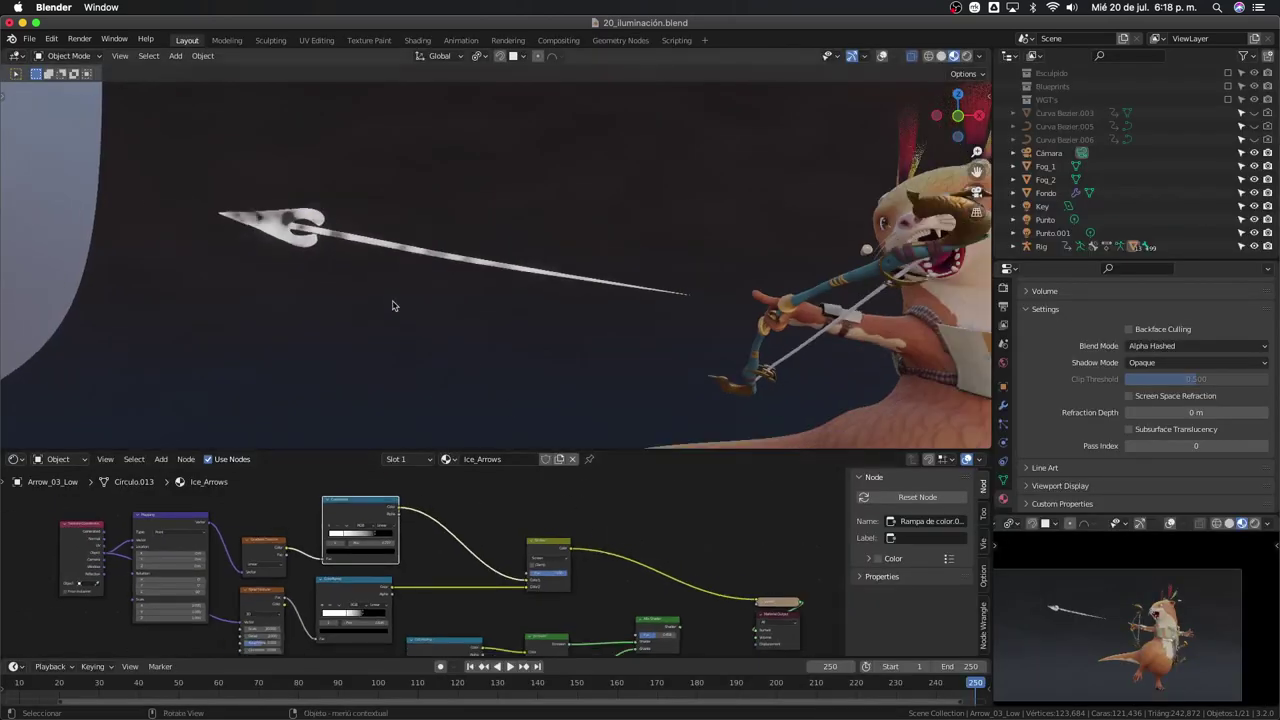
{"action": "mouse_move", "coordinate": [600, 550]}
{"action": "middle_mouse_down"}
{"action": "mouse_move", "coordinate": [549, 511]}
{"action": "mouse_move", "coordinate": [486, 537]}
{"action": "mouse_move", "coordinate": [491, 563]}
{"action": "middle_mouse_up"}
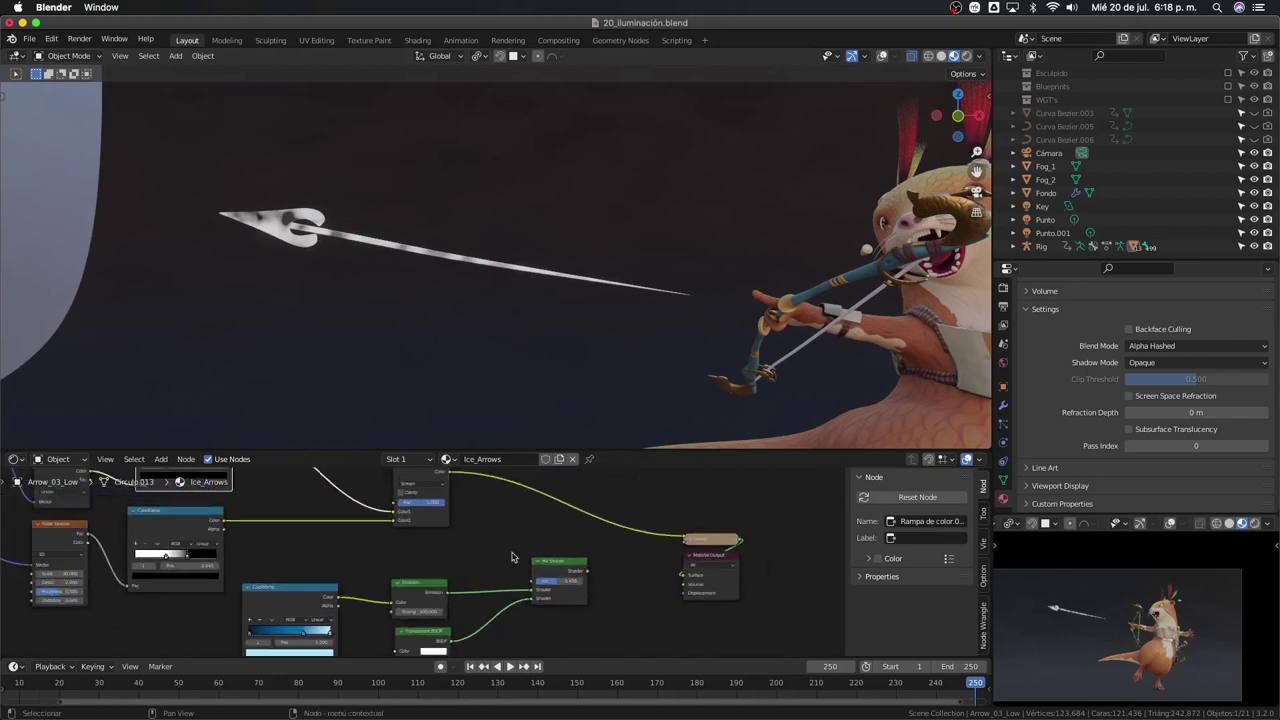
{"action": "middle_click_drag", "start_coordinate": [470, 503], "coordinate": [460, 523]}
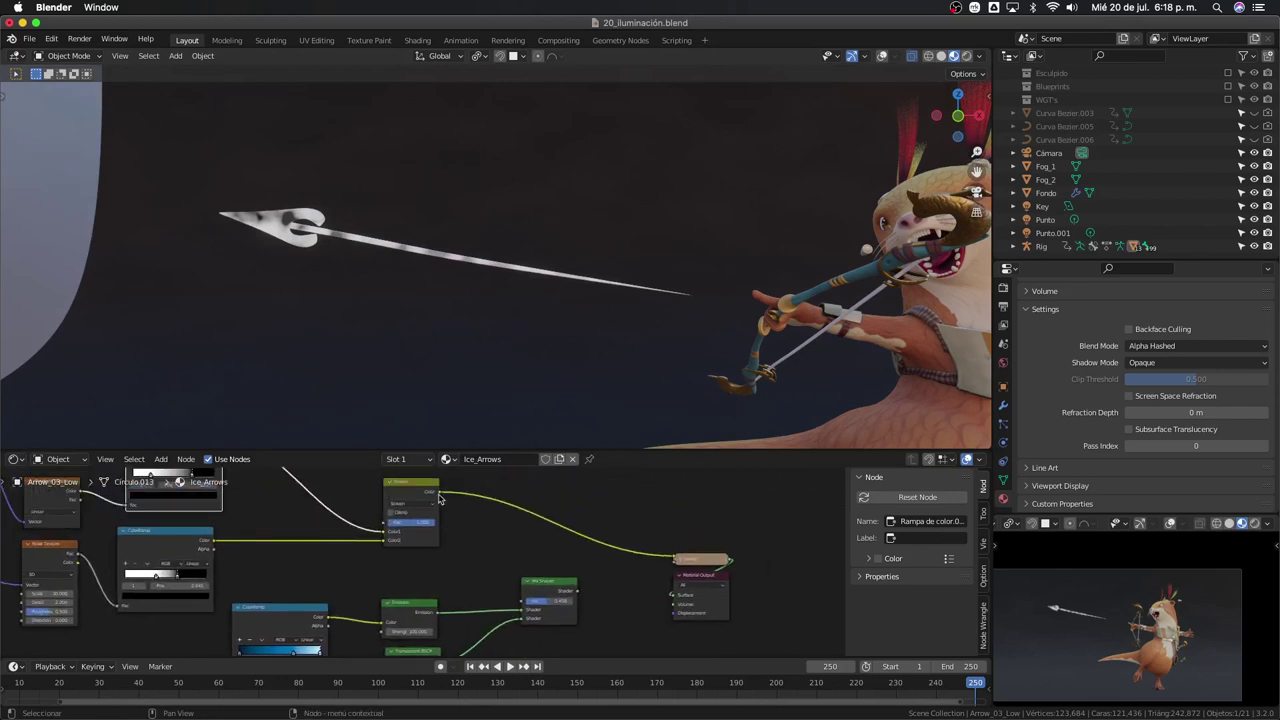
{"action": "left_click_drag", "start_coordinate": [432, 492], "coordinate": [523, 600]}
{"action": "left_click", "coordinate": [538, 590]}
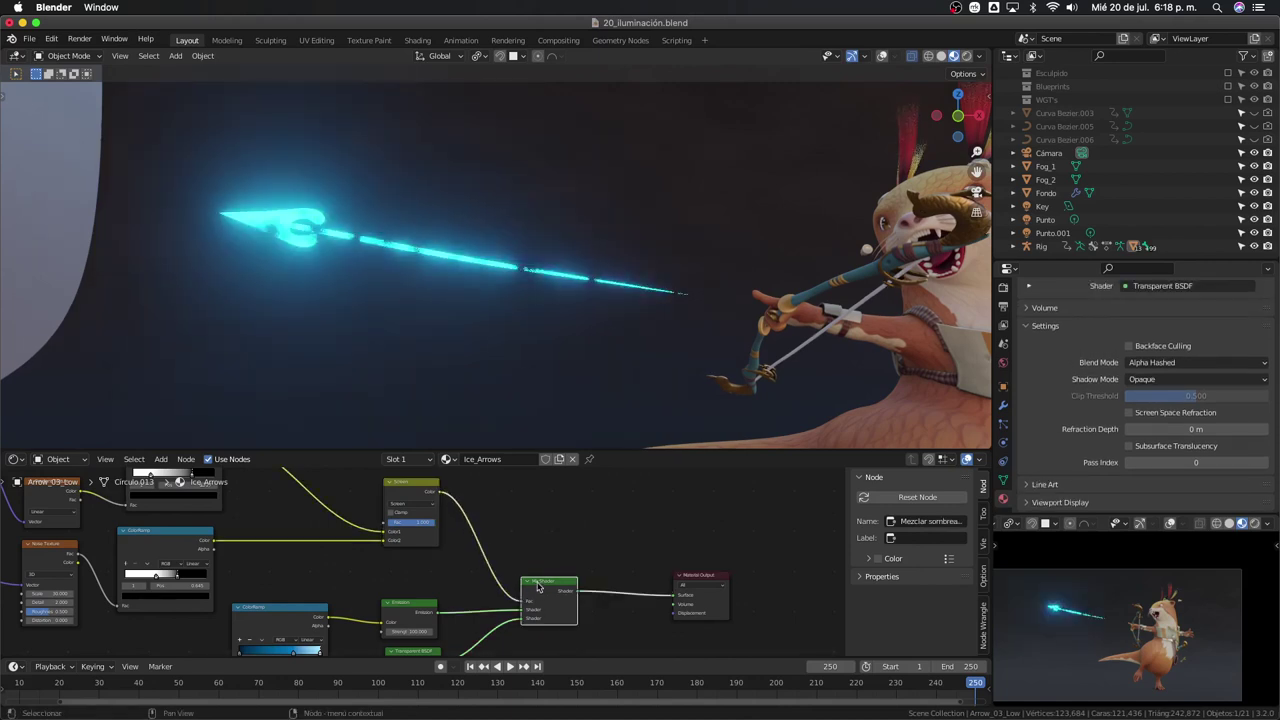
{"action": "scroll", "coordinate": [525, 568], "scroll_direction": "up", "scroll_amount": 5}
Retune the Noise Texture scale to about 37.3 to reshape the ice pattern
{"action": "mouse_move", "coordinate": [571, 551]}
{"action": "middle_mouse_down"}
{"action": "mouse_move", "coordinate": [648, 560]}
{"action": "mouse_move", "coordinate": [744, 519]}
{"action": "middle_mouse_up"}
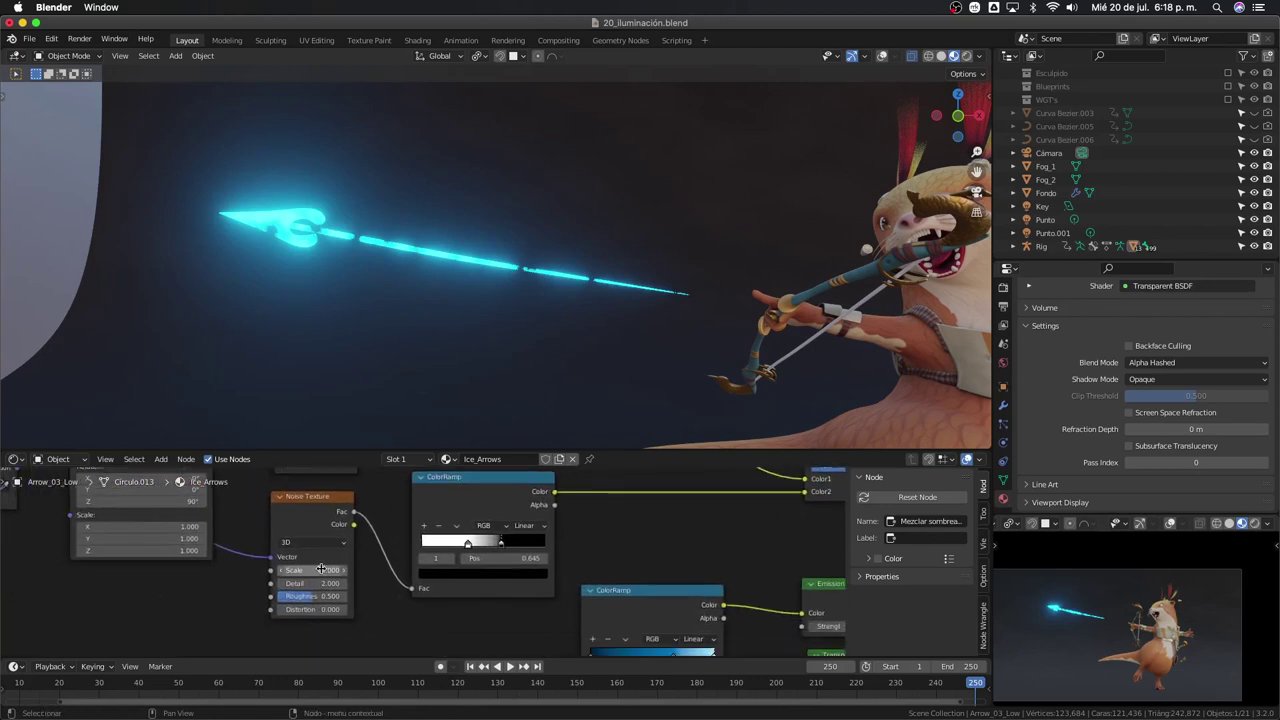
{"action": "left_click_drag", "start_coordinate": [314, 569], "coordinate": [322, 569]}
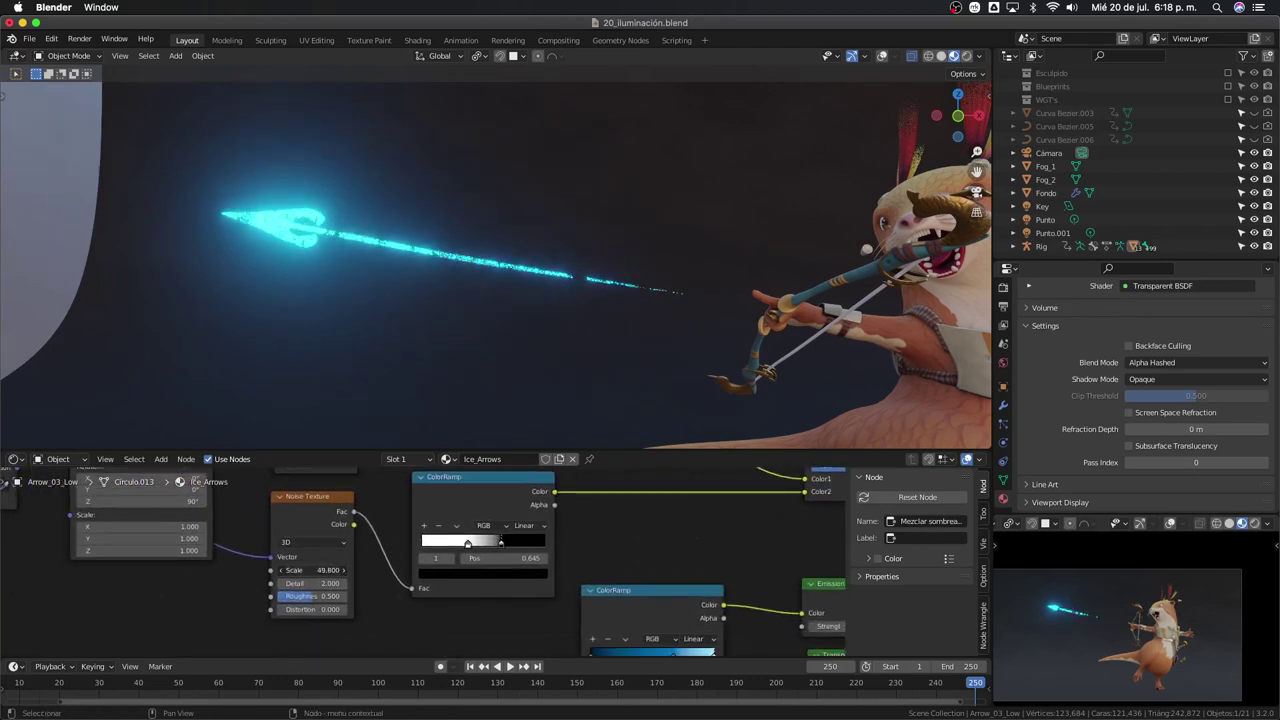
{"action": "mouse_move", "coordinate": [314, 569]}
{"action": "left_mouse_down"}
{"action": "mouse_move", "coordinate": [300, 569]}
{"action": "mouse_move", "coordinate": [340, 569]}
{"action": "left_mouse_up"}
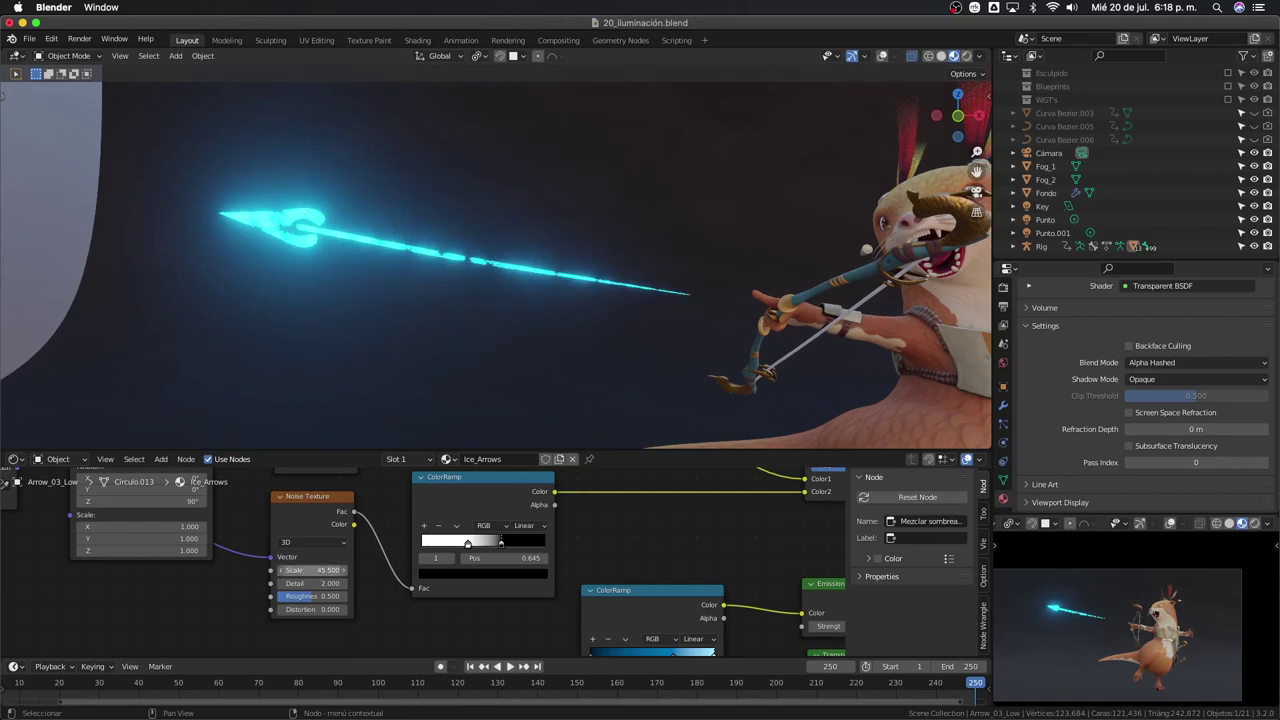
{"action": "mouse_move", "coordinate": [314, 569]}
{"action": "left_mouse_down"}
{"action": "mouse_move", "coordinate": [345, 569]}
{"action": "mouse_move", "coordinate": [260, 569]}
{"action": "left_mouse_up"}
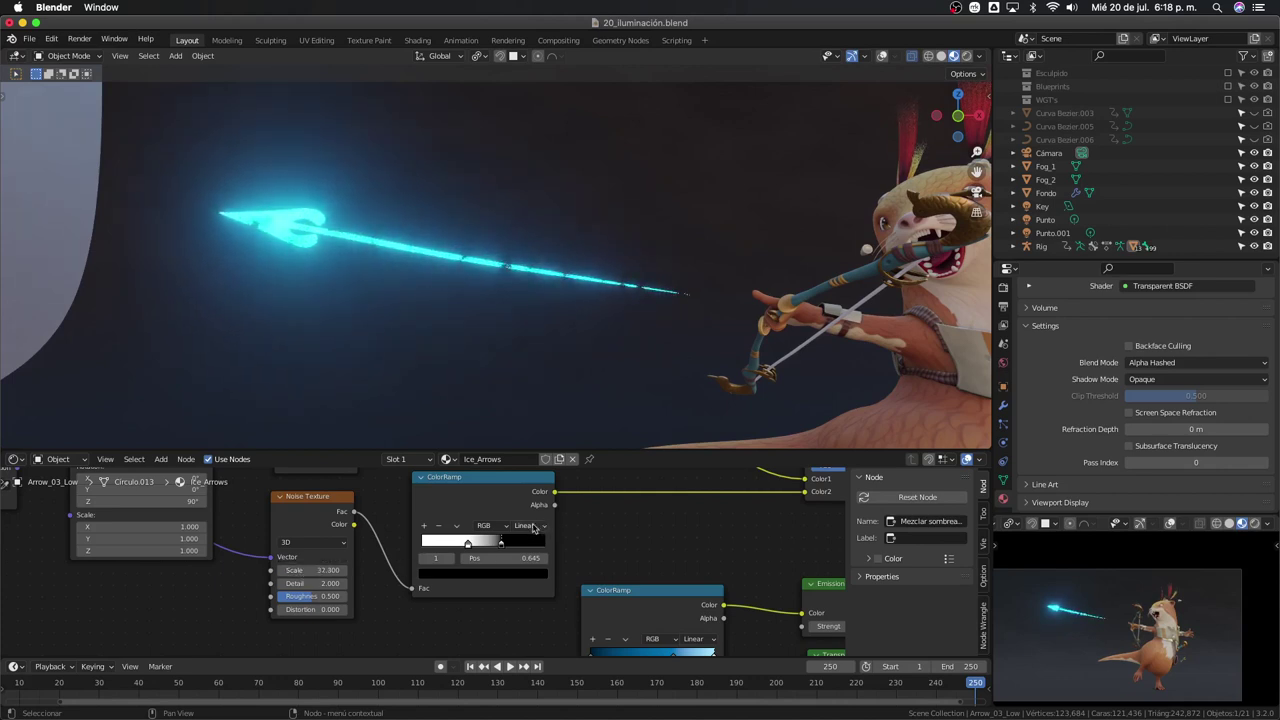
{"action": "mouse_move", "coordinate": [496, 550]}
{"action": "left_mouse_down"}
{"action": "mouse_move", "coordinate": [545, 551]}
{"action": "mouse_move", "coordinate": [483, 547]}
{"action": "left_mouse_up"}
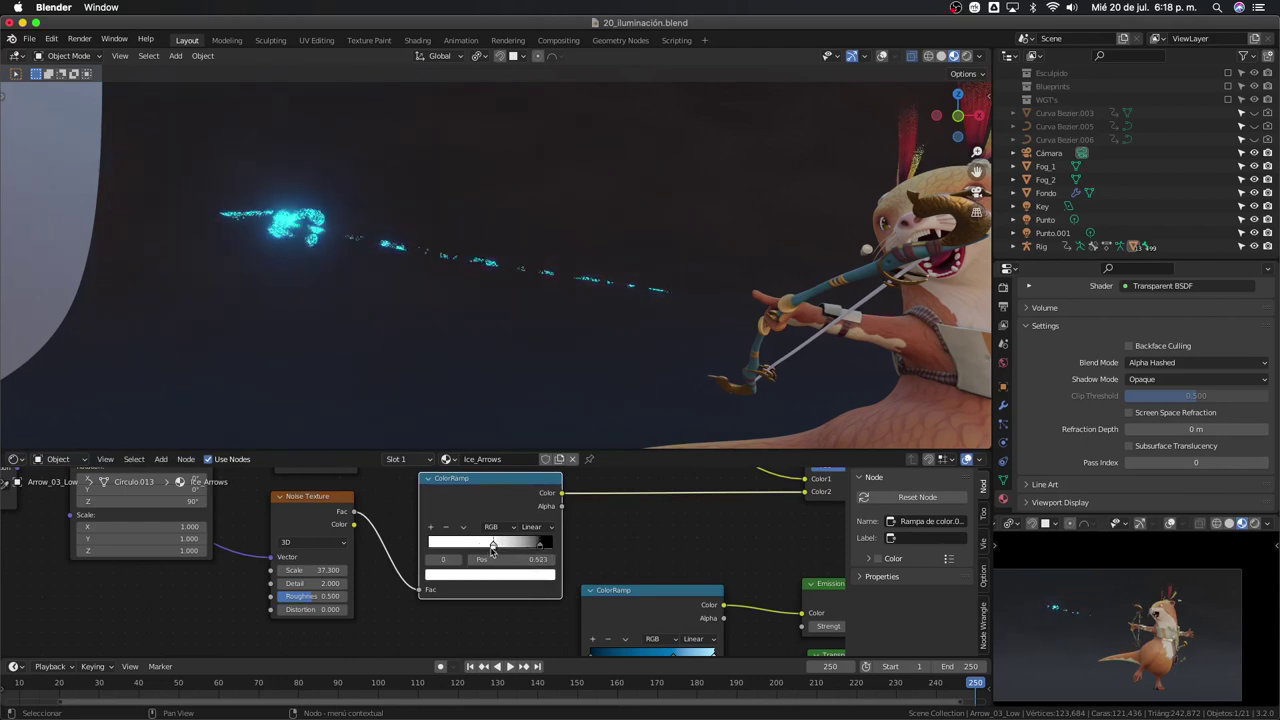
Move the trail ColorRamp's left stop to 0.441, then back to about 0.350
{"action": "scroll", "coordinate": [589, 540], "scroll_direction": "down", "scroll_amount": 1}
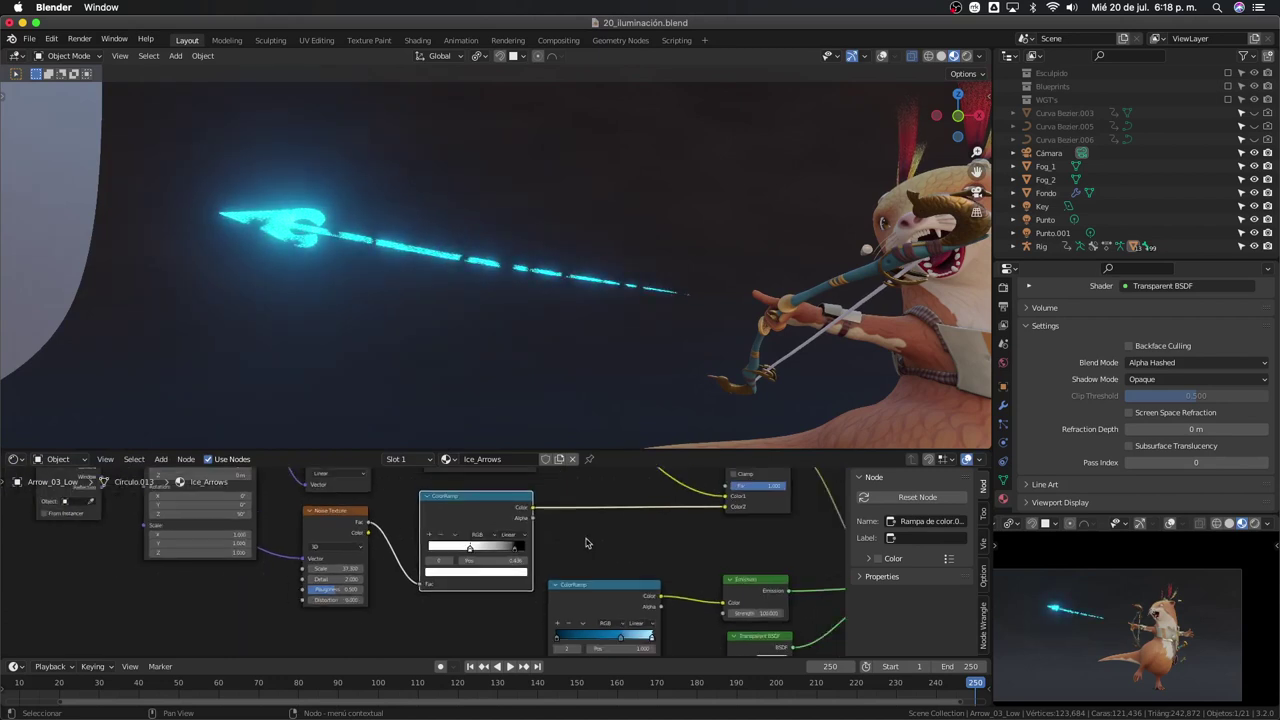
{"action": "middle_click_drag", "start_coordinate": [589, 540], "coordinate": [562, 626]}
{"action": "scroll", "coordinate": [513, 555], "scroll_direction": "up", "scroll_amount": 2}
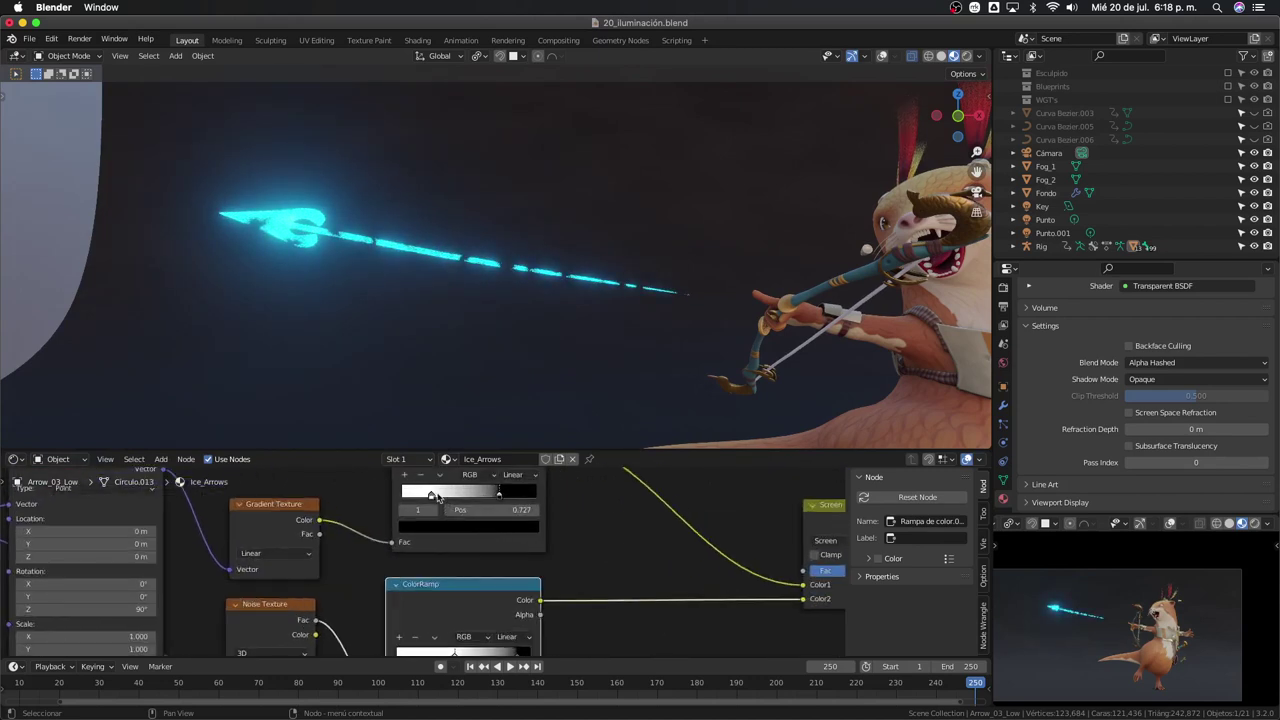
{"action": "left_click", "coordinate": [437, 497]}
{"action": "left_click_drag", "start_coordinate": [437, 497], "coordinate": [463, 509]}
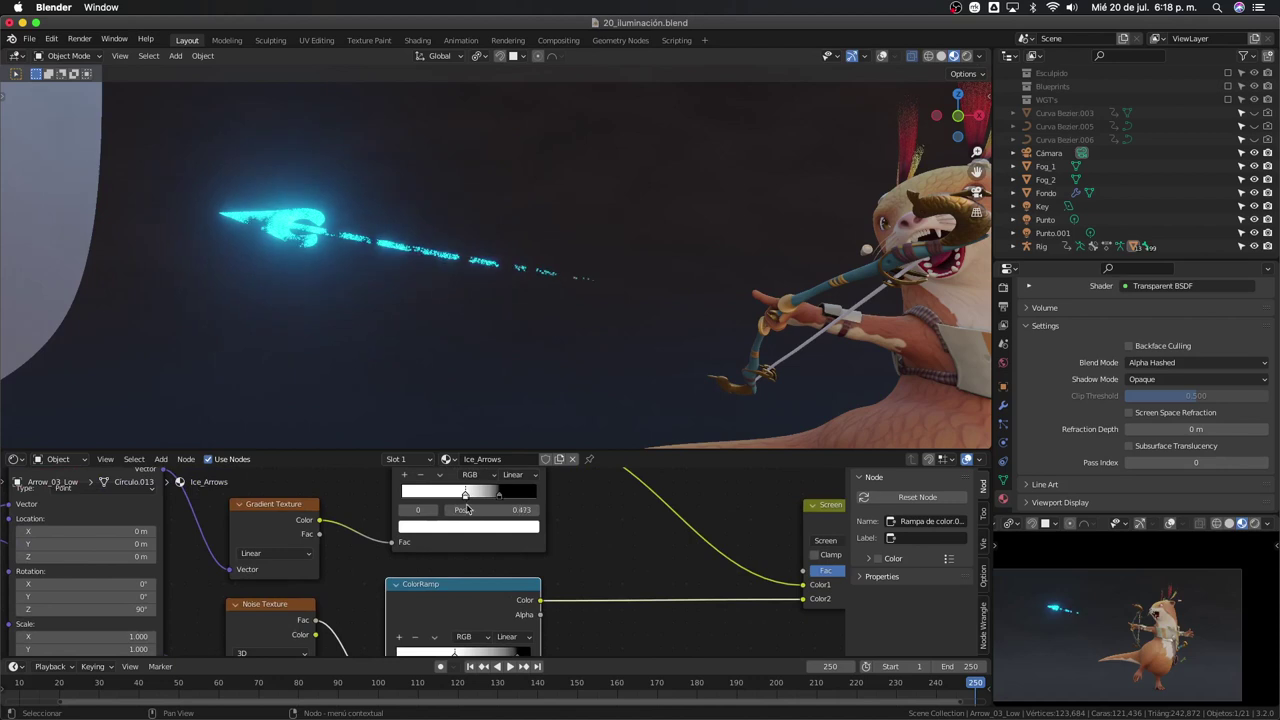
{"action": "left_click_drag", "start_coordinate": [463, 509], "coordinate": [447, 497]}
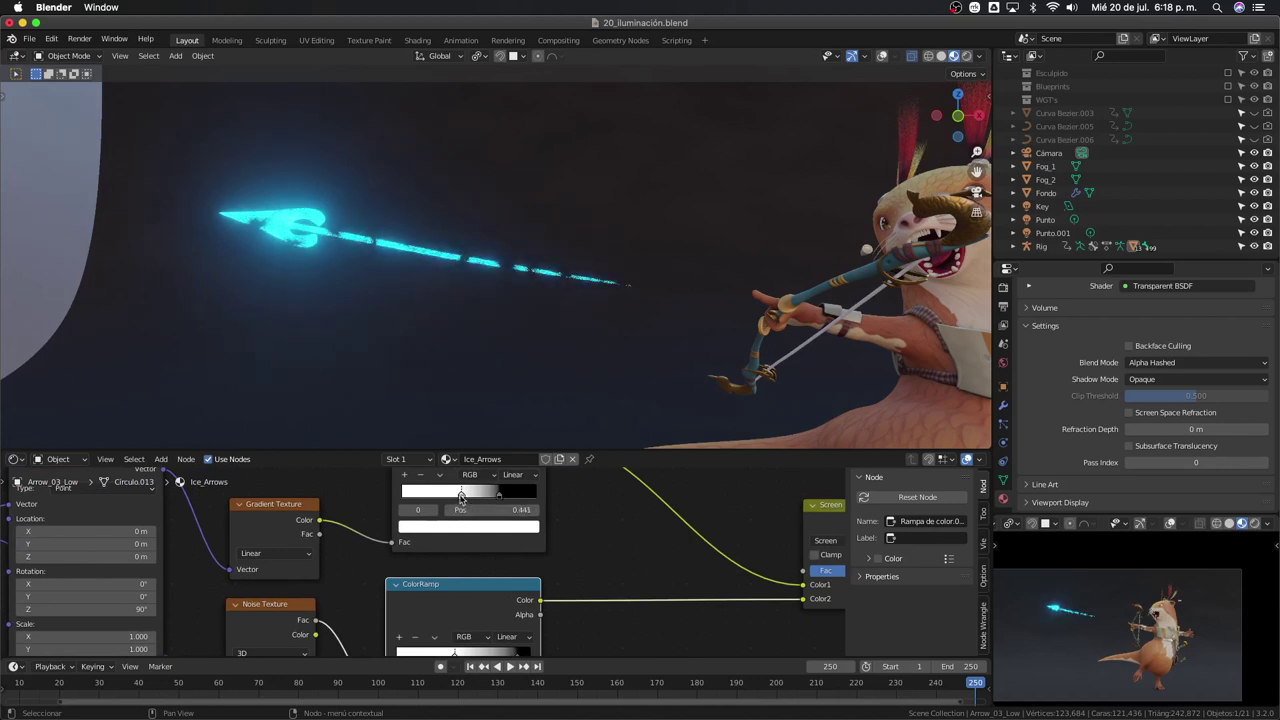
{"action": "scroll", "coordinate": [517, 569], "scroll_direction": "down", "scroll_amount": 2}
Set the ice arrow's Emission Strength to 50
{"action": "scroll", "coordinate": [520, 568], "scroll_direction": "down", "scroll_amount": 2}
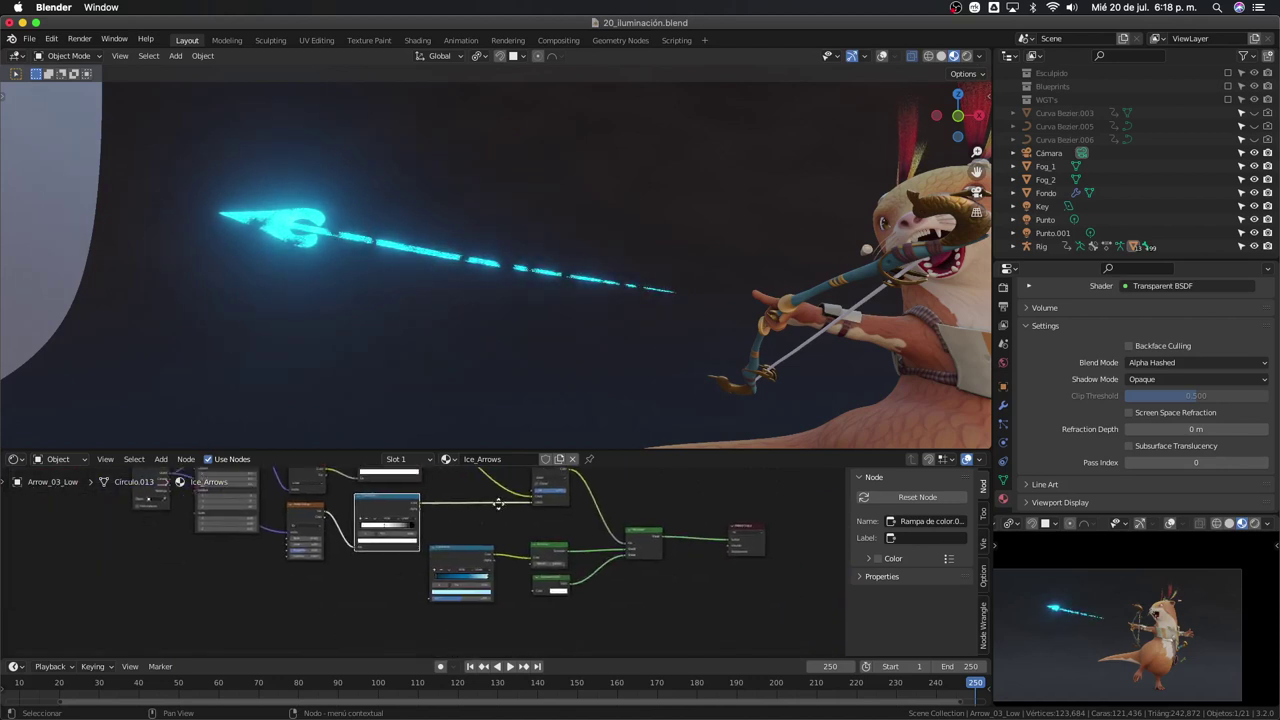
{"action": "scroll", "coordinate": [547, 566], "scroll_direction": "down", "scroll_amount": 2}
{"action": "scroll", "coordinate": [547, 566], "scroll_direction": "up", "scroll_amount": 3}
{"action": "scroll", "coordinate": [547, 566], "scroll_direction": "up", "scroll_amount": 2}
{"action": "left_click", "coordinate": [757, 545]}
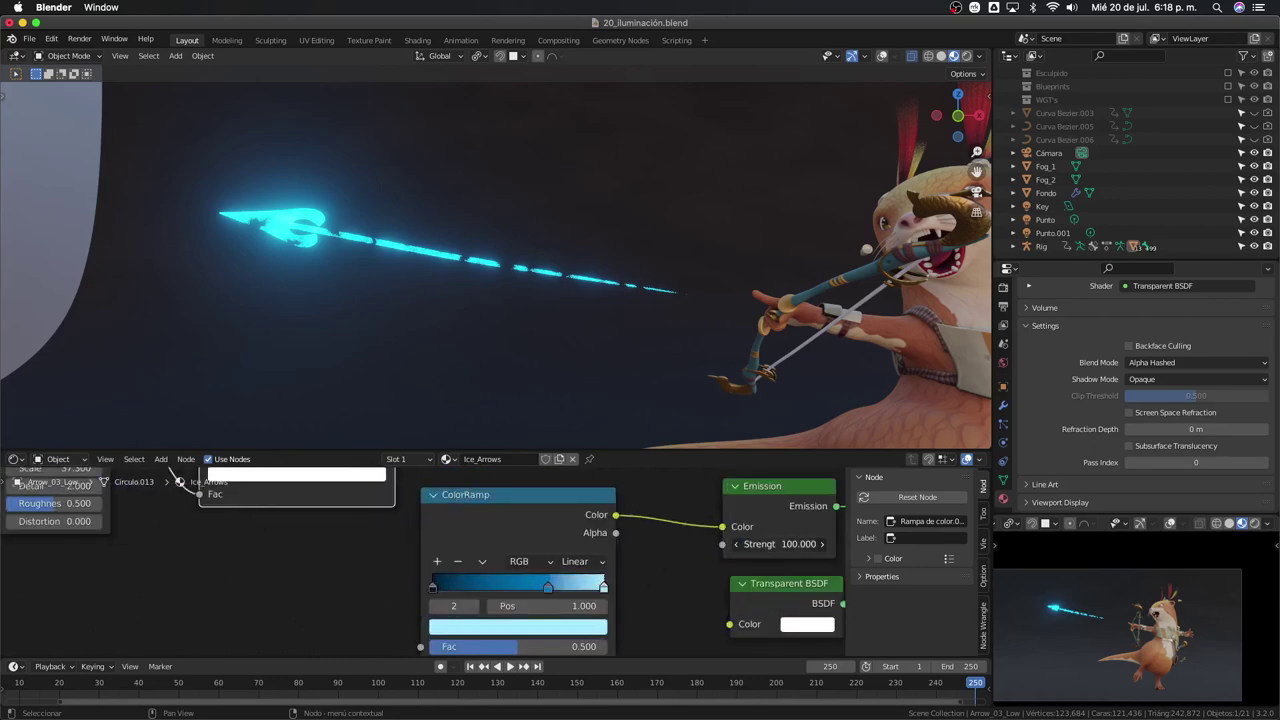
{"action": "type", "text": "50"}
{"action": "key", "text": "Return"}
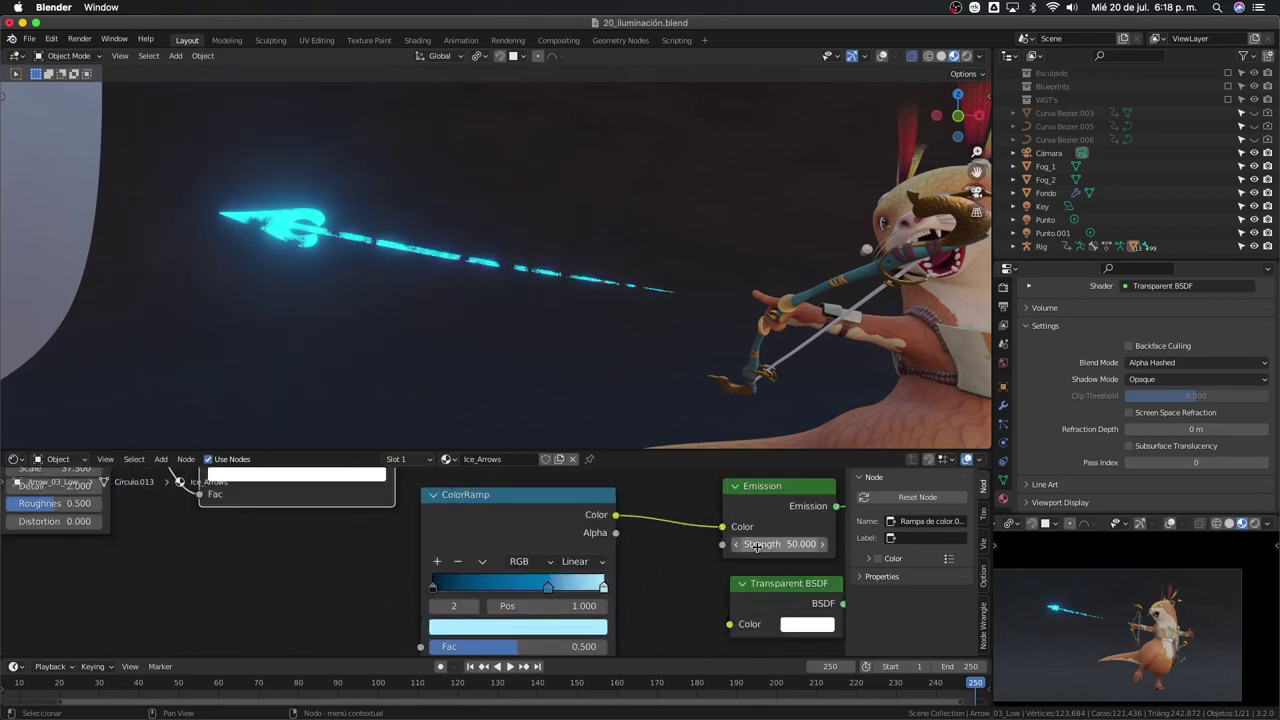
Switch the 3D viewport to the camera view with Numpad 0
{"action": "scroll", "coordinate": [585, 340], "scroll_direction": "down", "scroll_amount": 3}
{"action": "scroll", "coordinate": [585, 340], "scroll_direction": "down", "scroll_amount": 3}
{"action": "key", "text": "KP_0"}
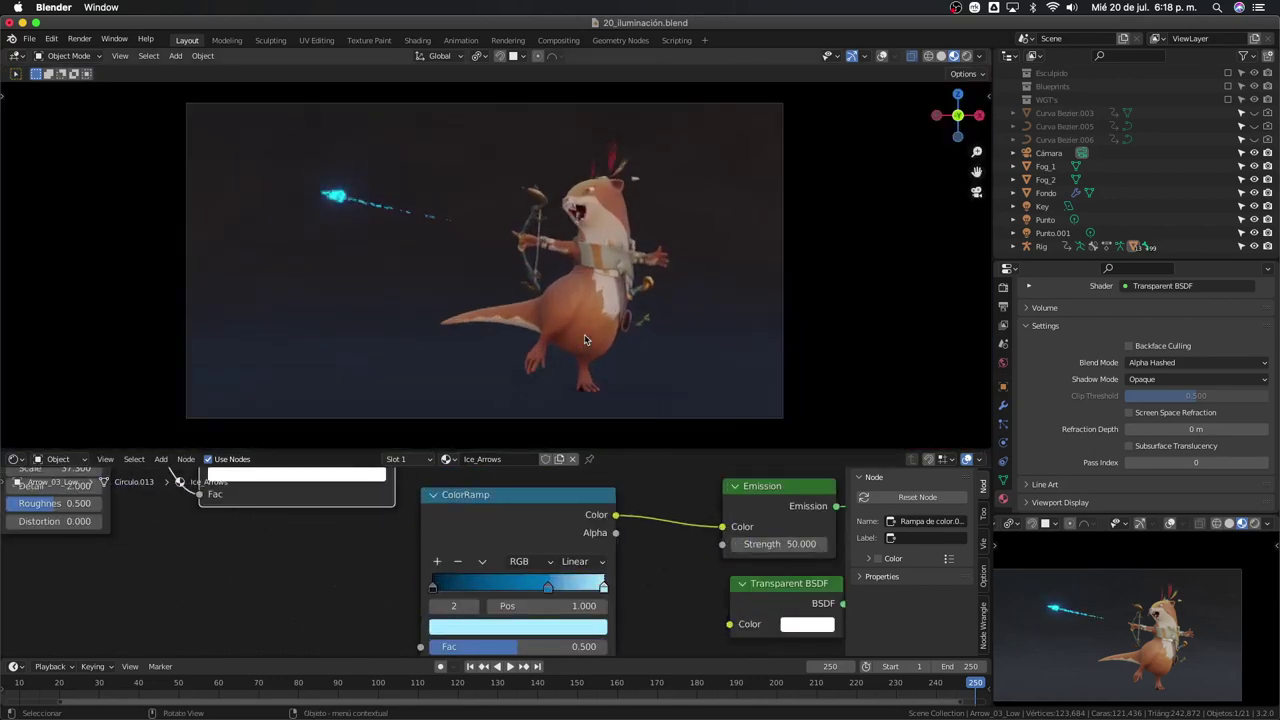
{"action": "scroll", "coordinate": [577, 546], "scroll_direction": "down", "scroll_amount": 2}
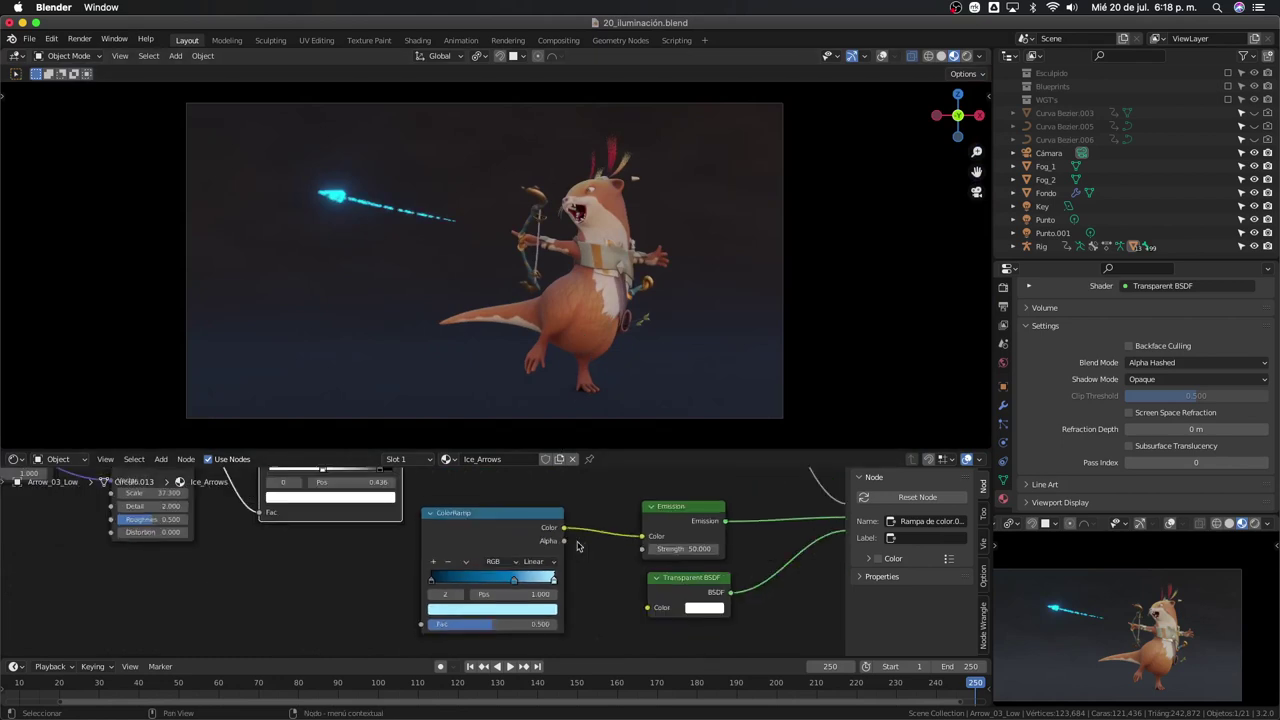
{"action": "scroll", "coordinate": [578, 549], "scroll_direction": "up", "scroll_amount": 1}
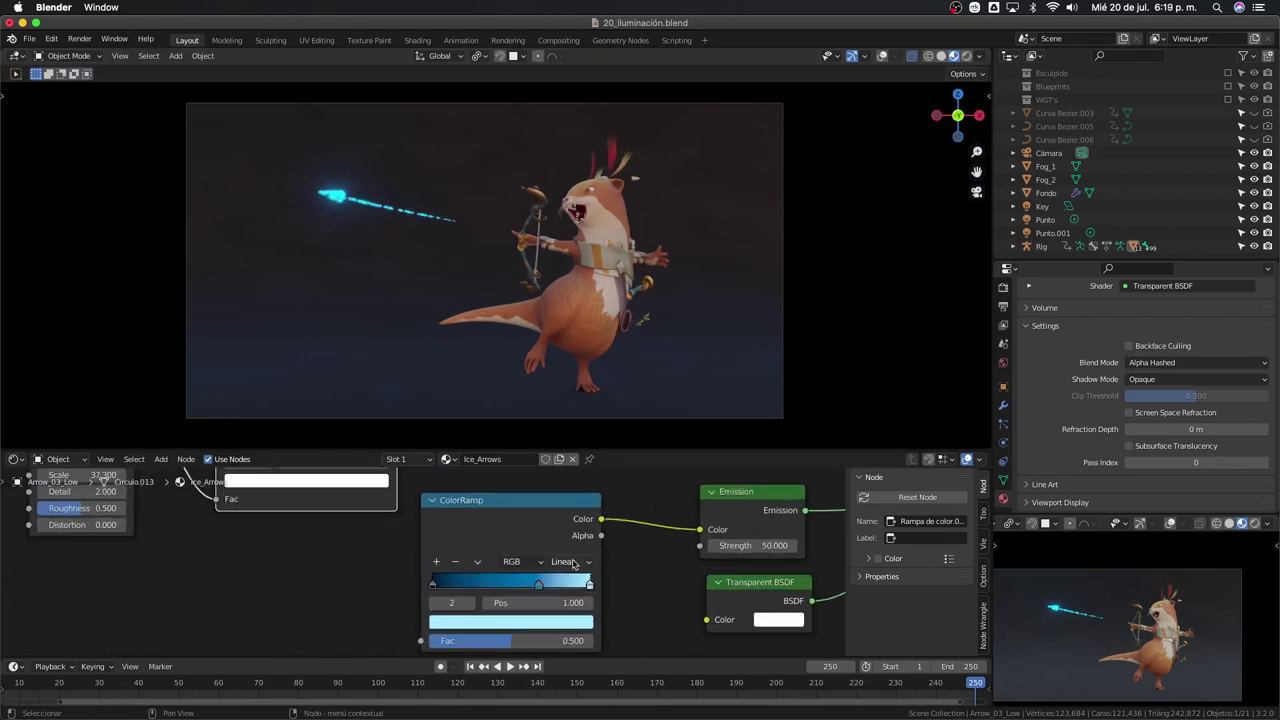
Move the ramp's middle blue stop to 0.536 and lower its saturation to 0.962
{"action": "left_click", "coordinate": [538, 585]}
{"action": "left_click_drag", "start_coordinate": [538, 585], "coordinate": [516, 585]}
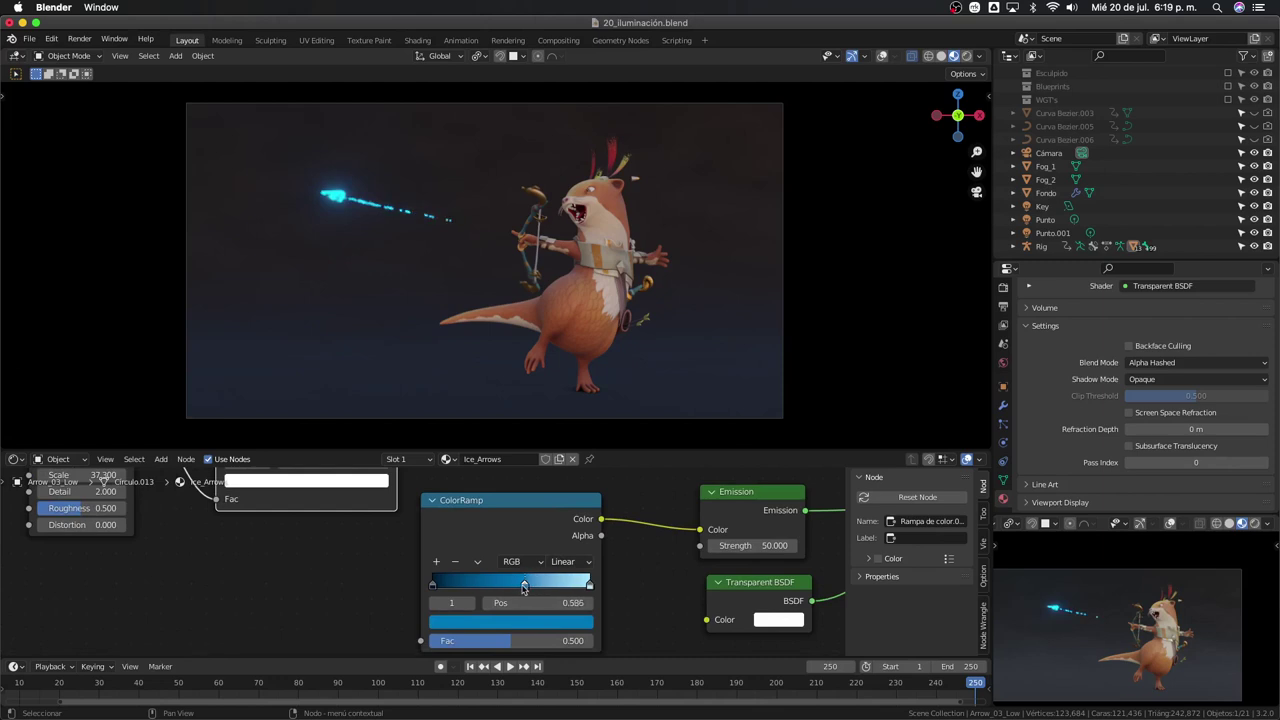
{"action": "left_click", "coordinate": [522, 623]}
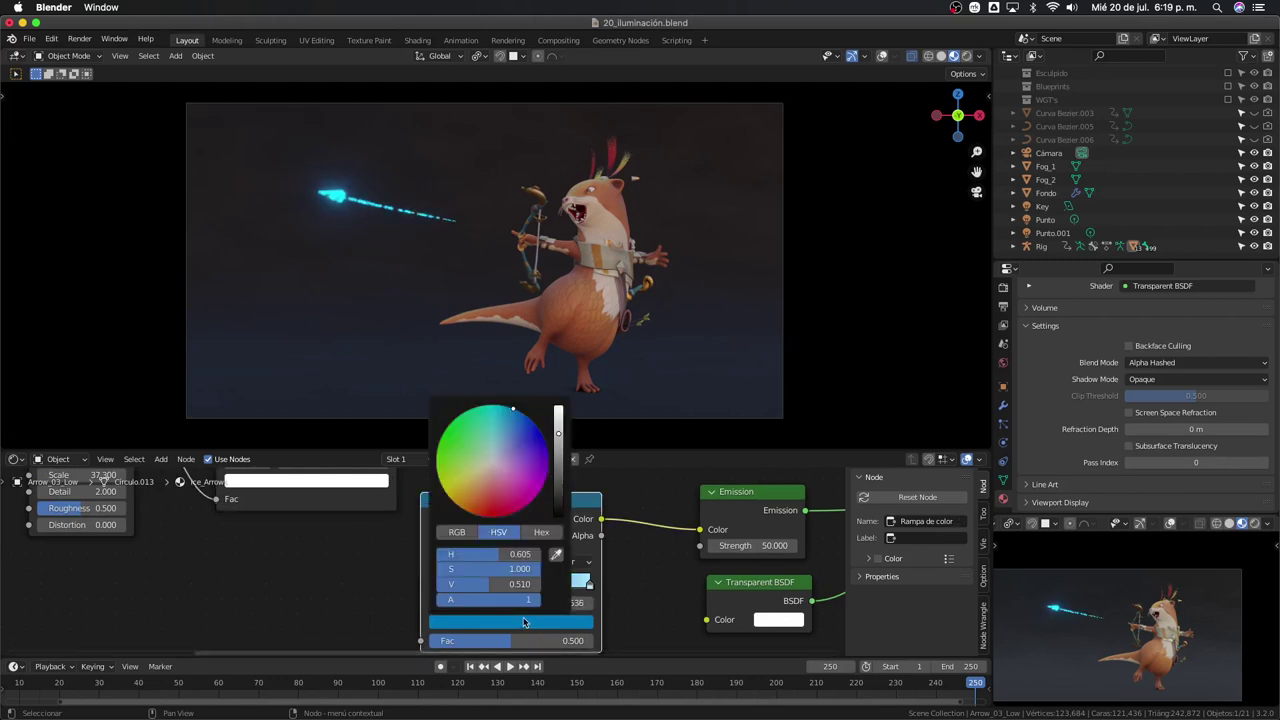
{"action": "left_click_drag", "start_coordinate": [520, 568], "coordinate": [505, 568]}
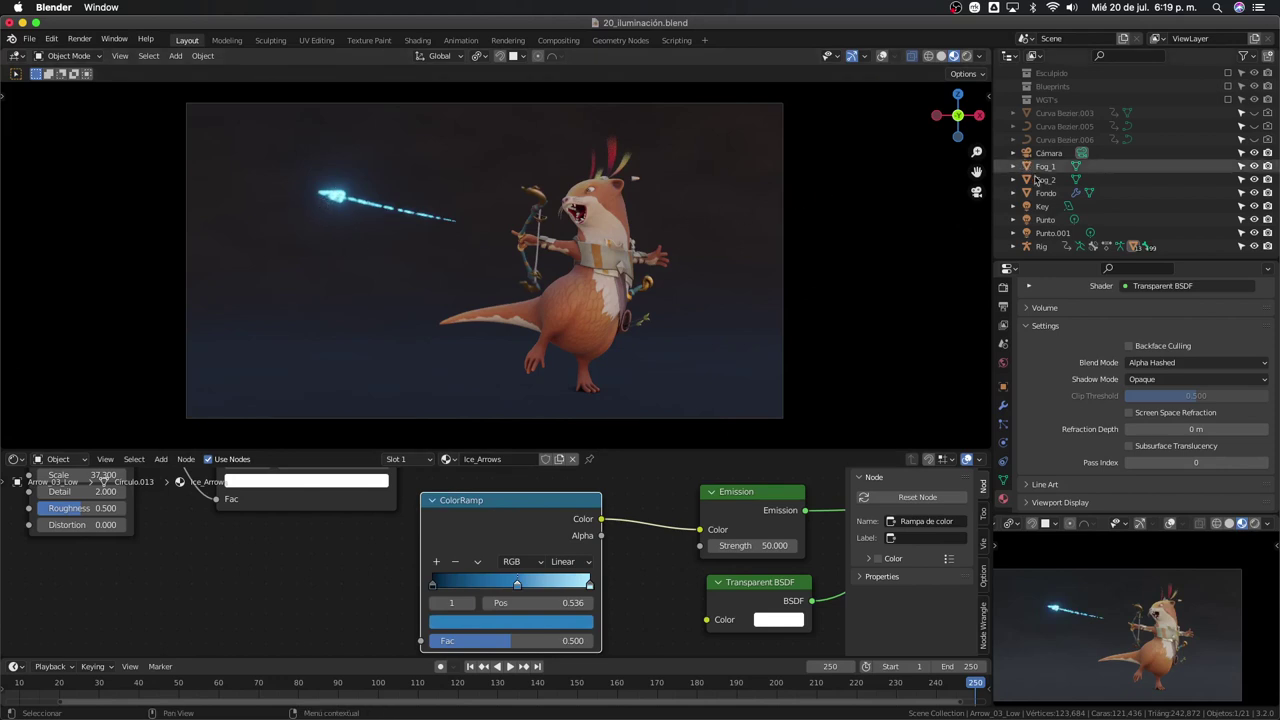
{"action": "scroll", "coordinate": [1041, 192], "scroll_direction": "up", "scroll_amount": 2}
{"action": "scroll", "coordinate": [1041, 192], "scroll_direction": "down", "scroll_amount": 2}
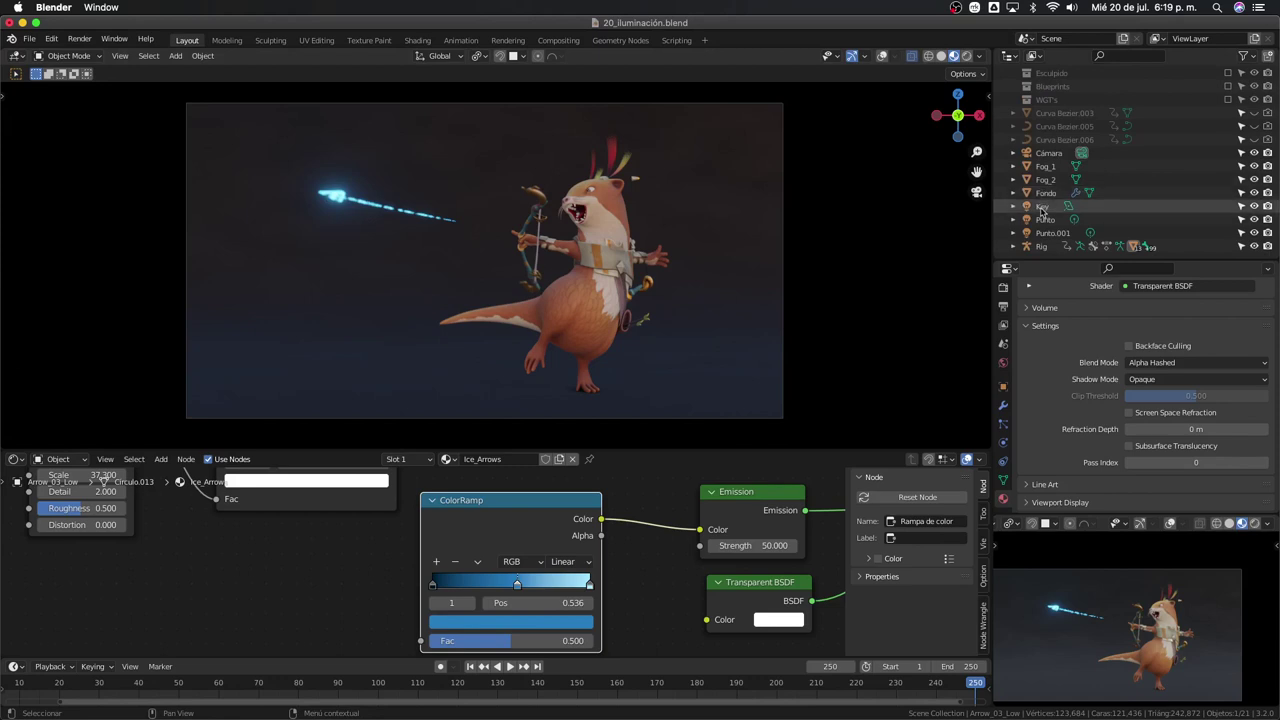
Raise the Cámara depth-of-field F-Stop to 1.7, then show the Render Properties
{"action": "left_click", "coordinate": [1048, 153]}
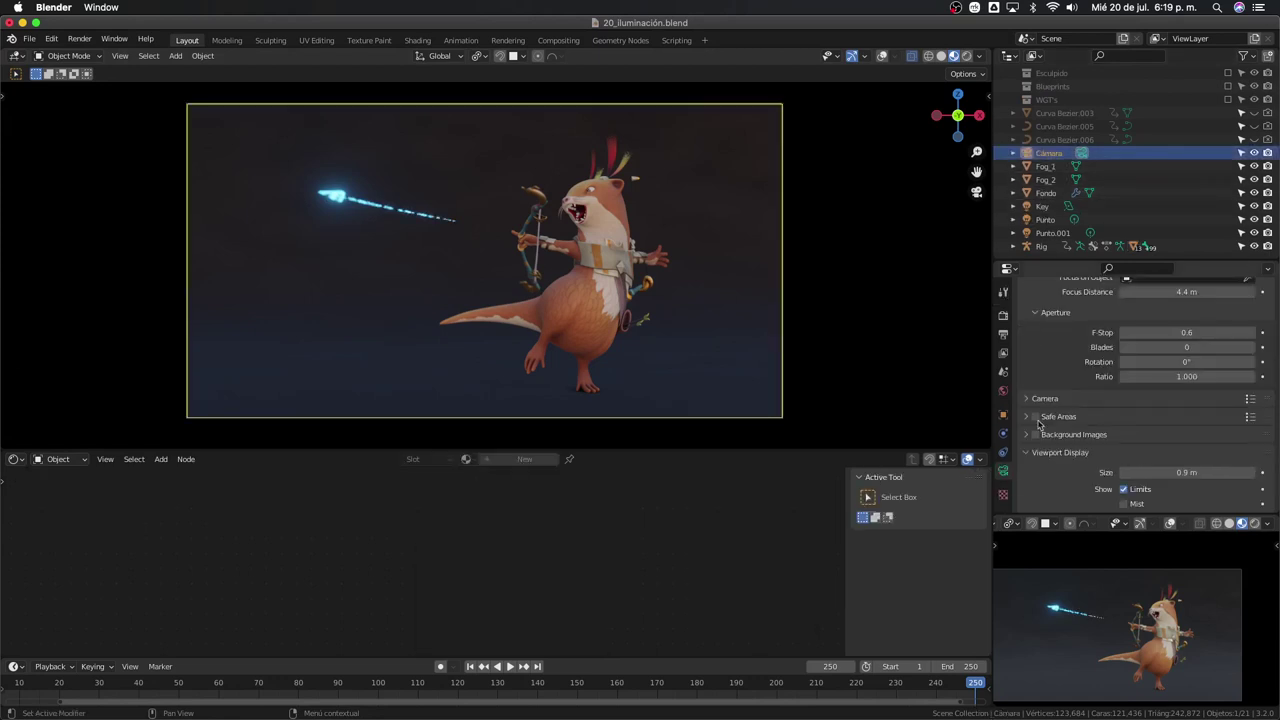
{"action": "scroll", "coordinate": [1180, 330], "scroll_direction": "up", "scroll_amount": 3}
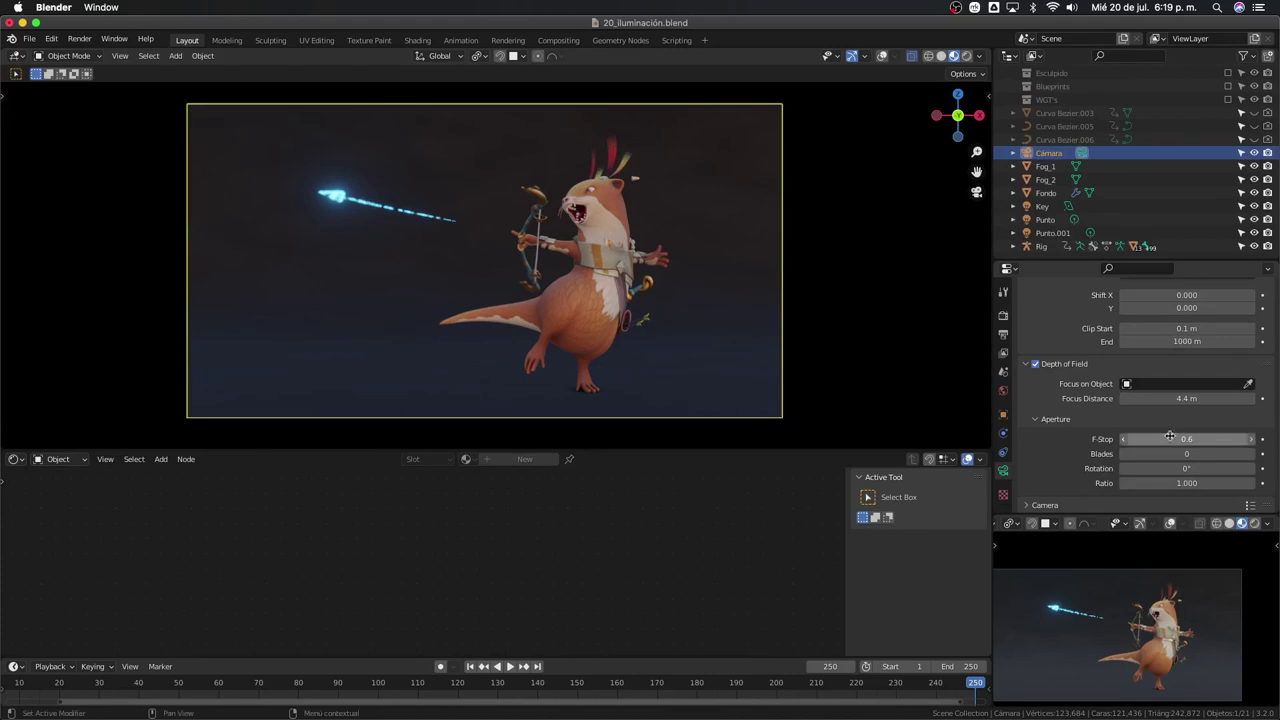
{"action": "left_click_drag", "start_coordinate": [1170, 435], "coordinate": [1200, 439]}
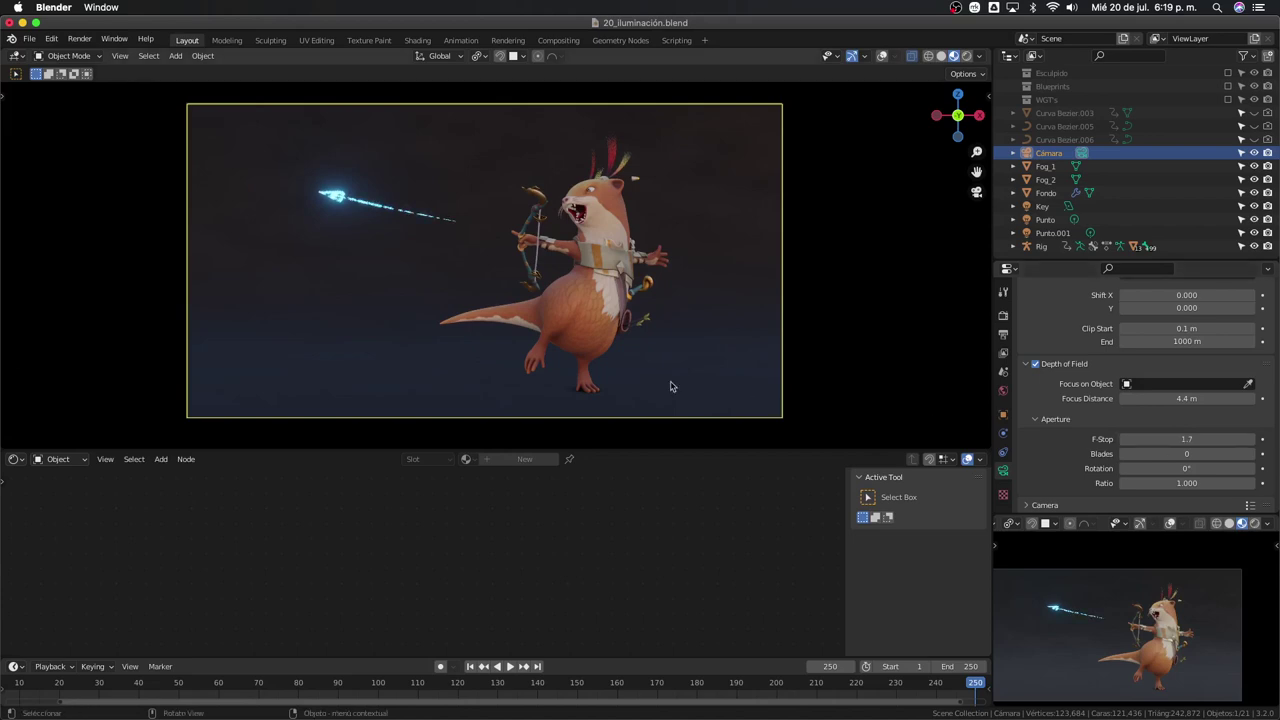
{"action": "left_click", "coordinate": [1004, 316]}
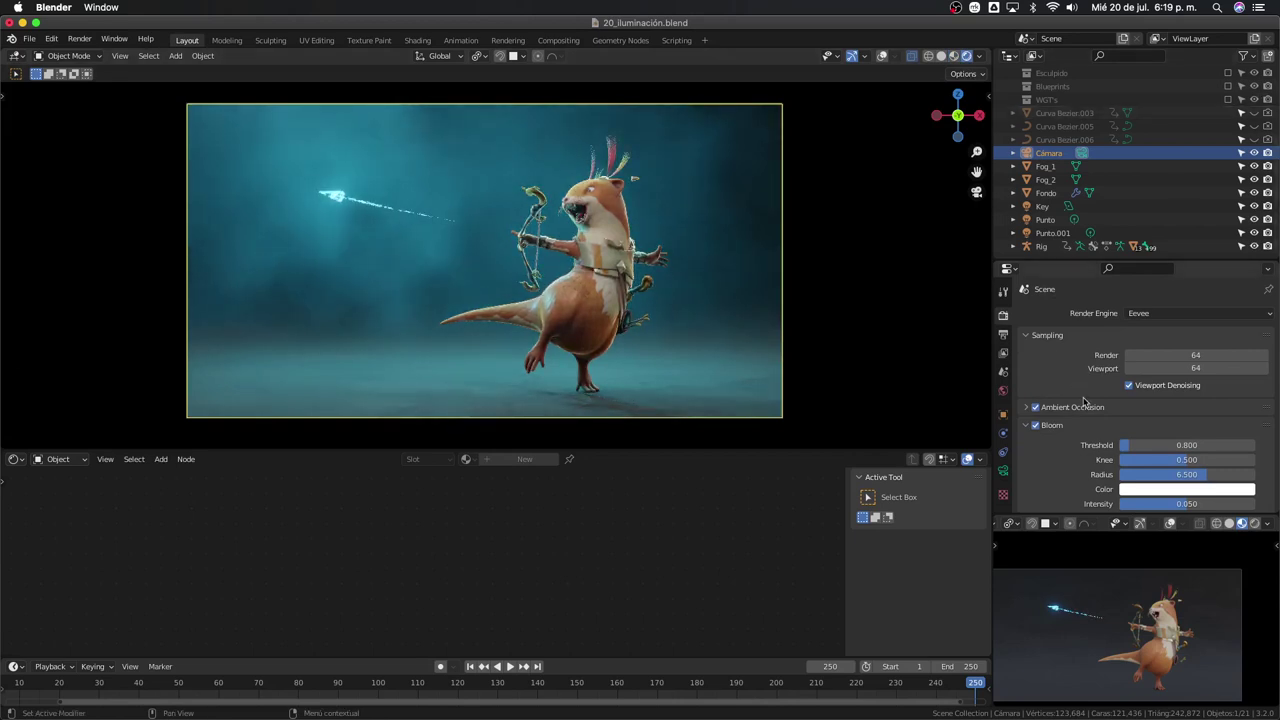
Lower the dark stop of Fog_2's ColorRamp from value 0.111 to 0.029
{"action": "scroll", "coordinate": [1086, 399], "scroll_direction": "down", "scroll_amount": 2}
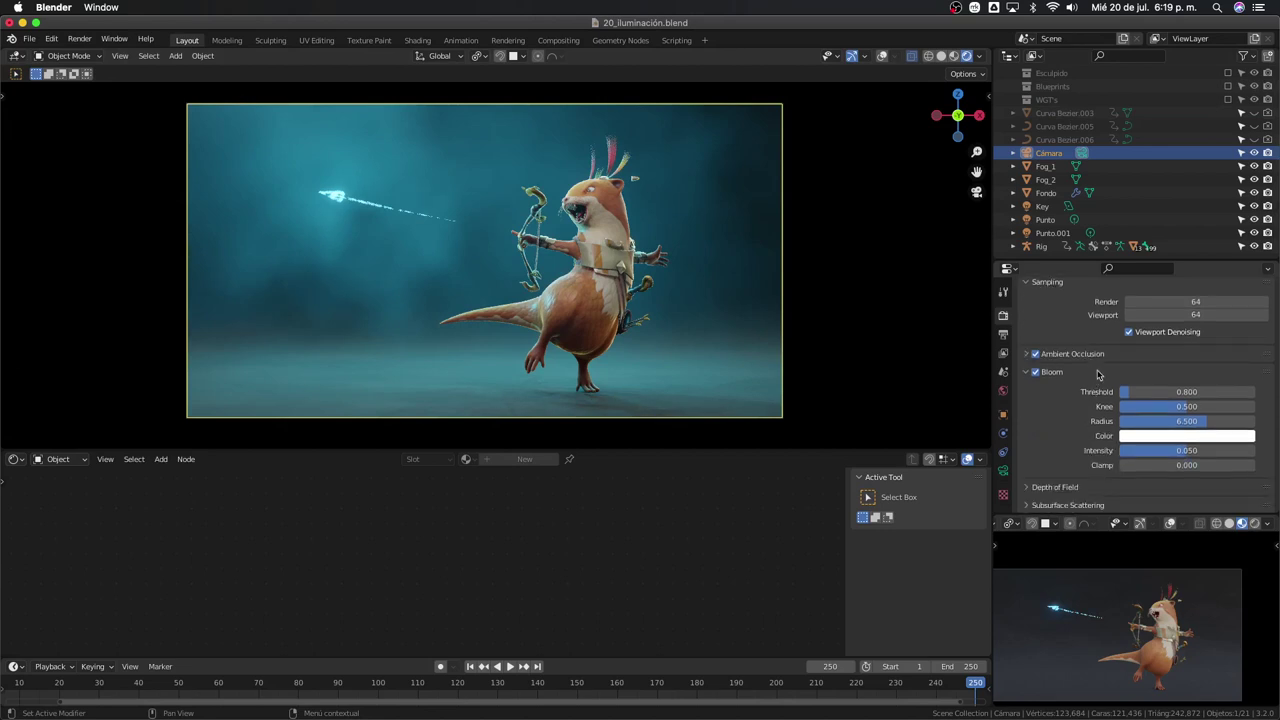
{"action": "scroll", "coordinate": [1098, 374], "scroll_direction": "down", "scroll_amount": 1}
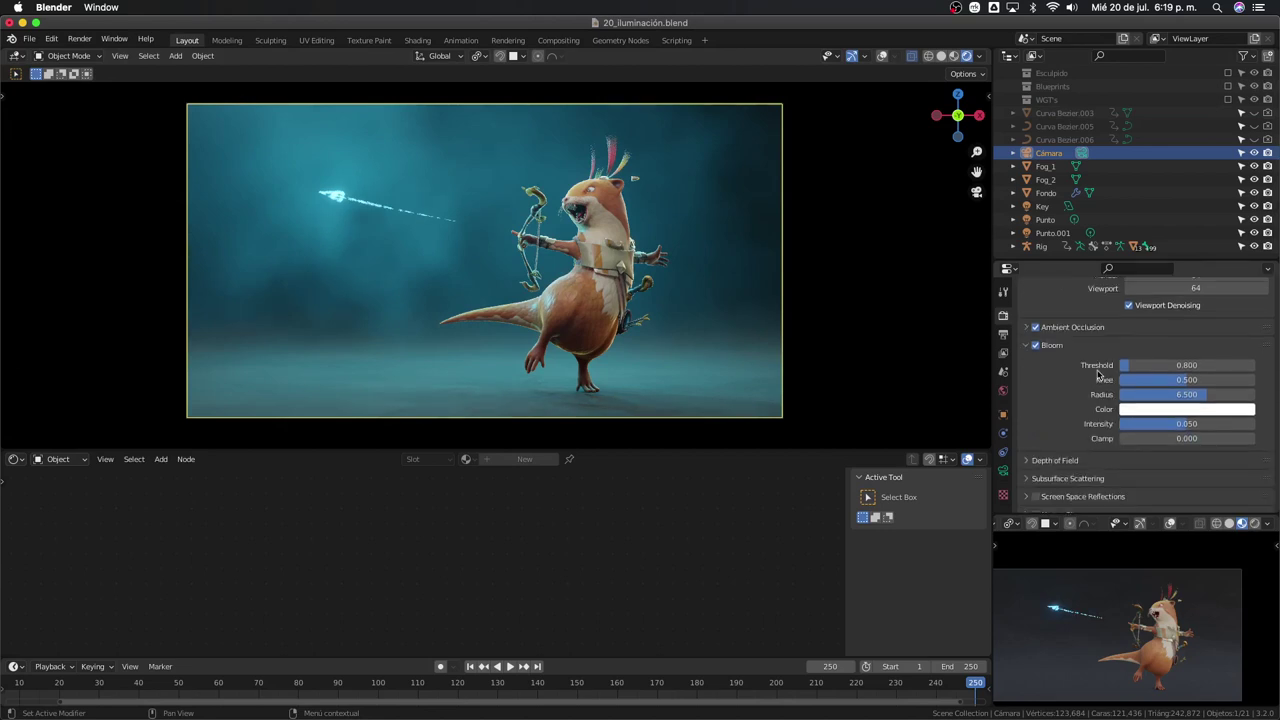
{"action": "scroll", "coordinate": [1098, 374], "scroll_direction": "up", "scroll_amount": 2}
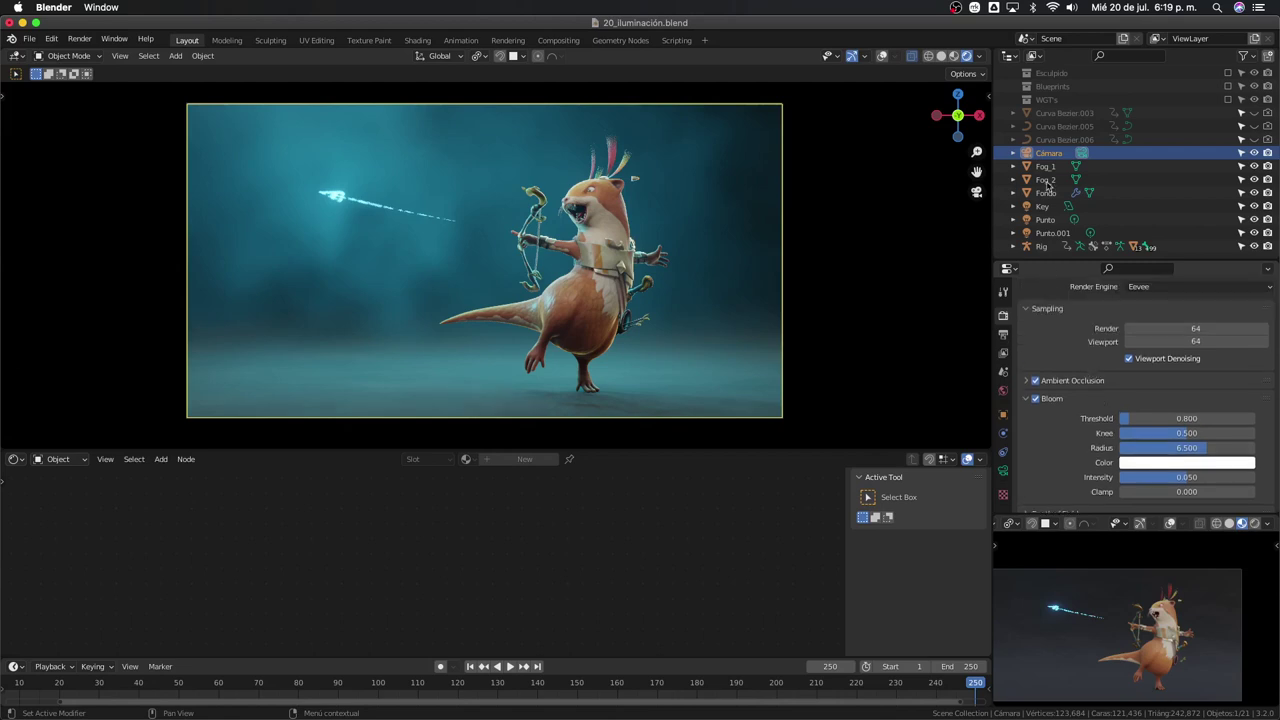
{"action": "left_click", "coordinate": [1045, 180]}
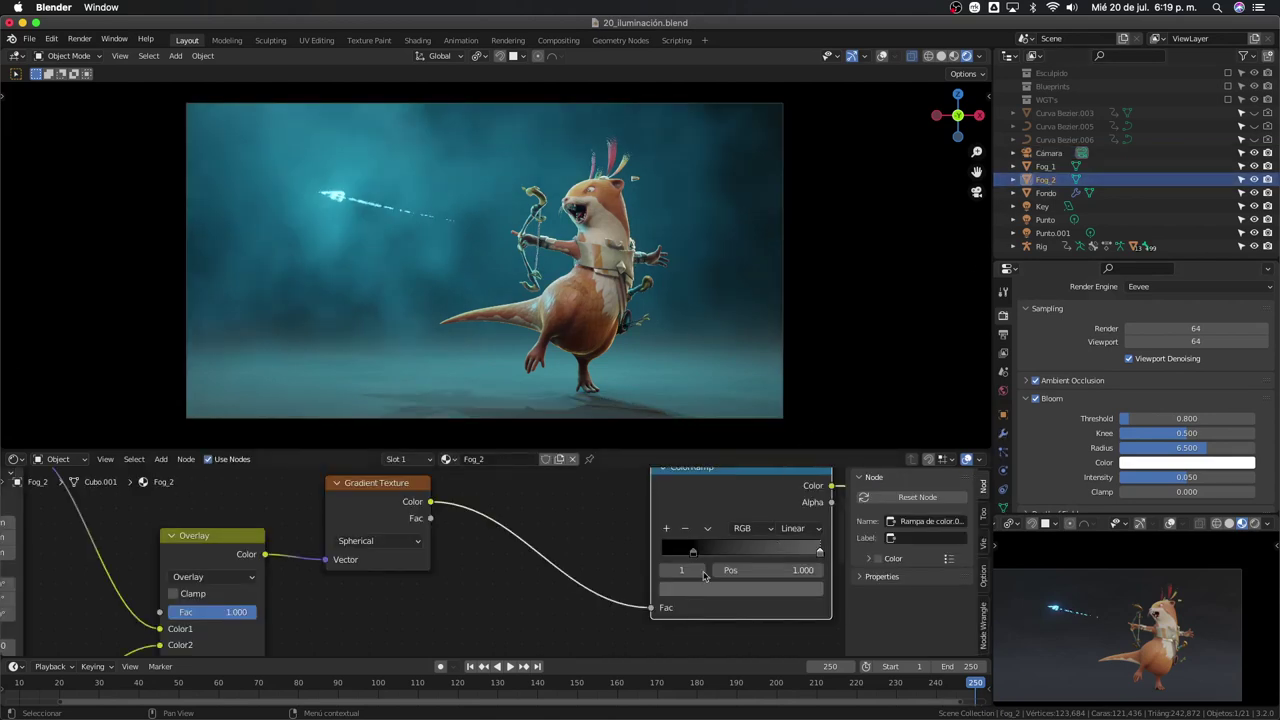
{"action": "left_click", "coordinate": [760, 591]}
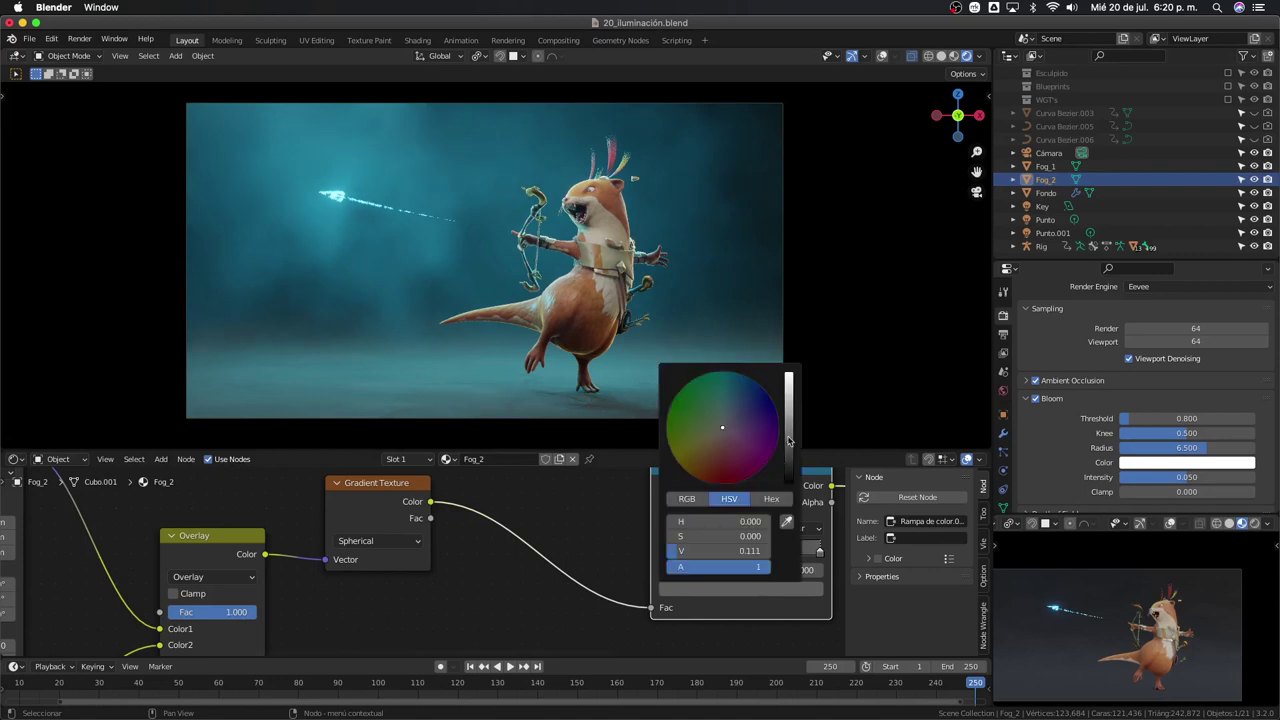
{"action": "left_click_drag", "start_coordinate": [788, 441], "coordinate": [788, 462]}
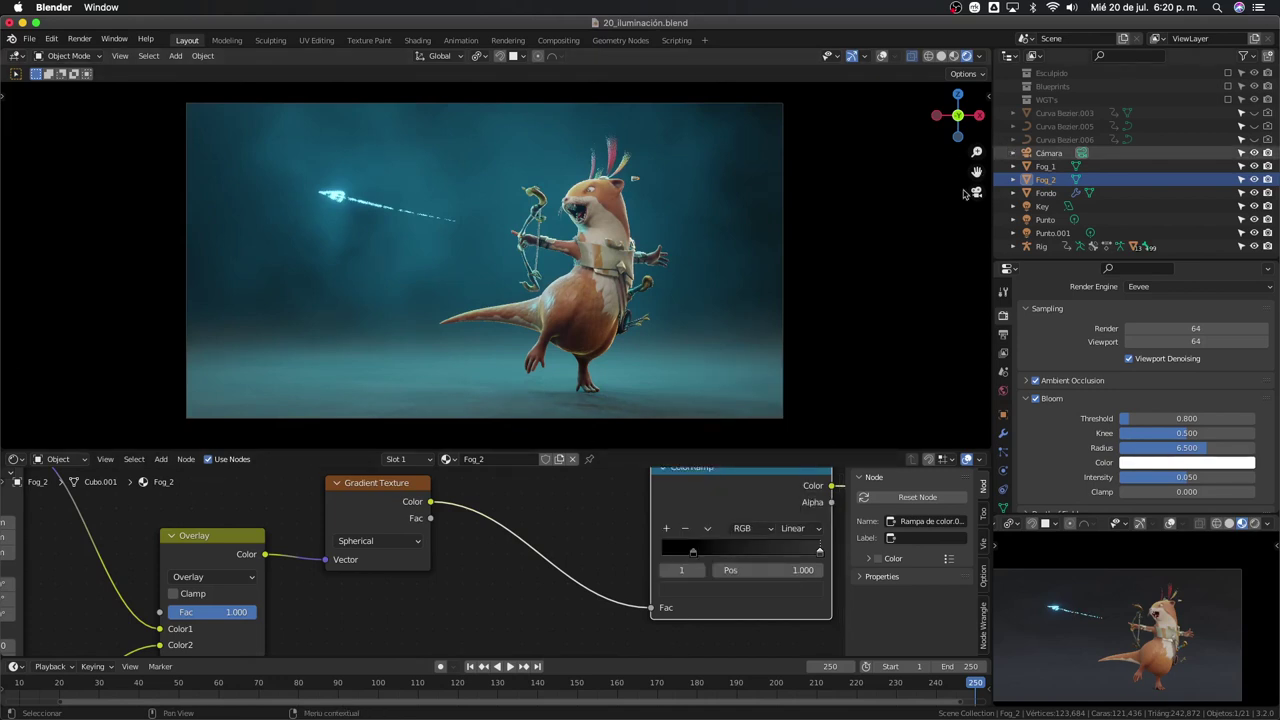
Scale Fog_1 down to 1.725, shift it slightly right and down, then show Render Properties
{"action": "left_click", "coordinate": [1040, 167]}
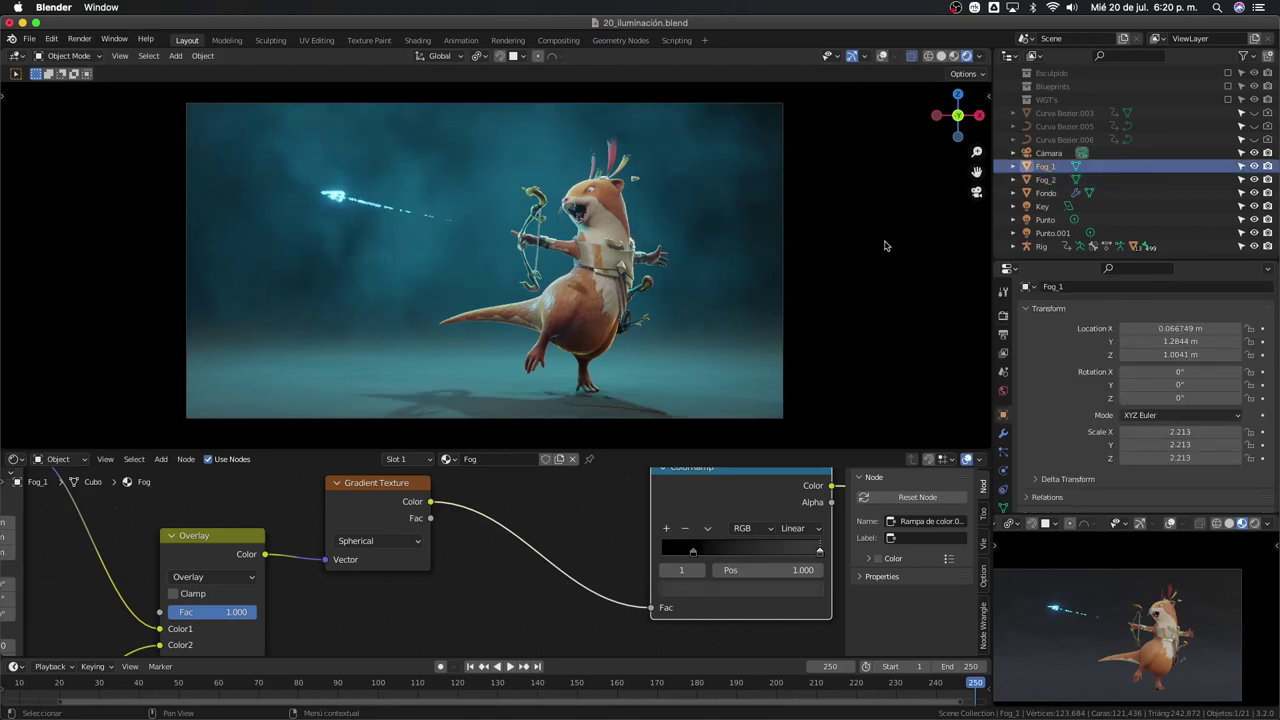
{"action": "key", "text": "s"}
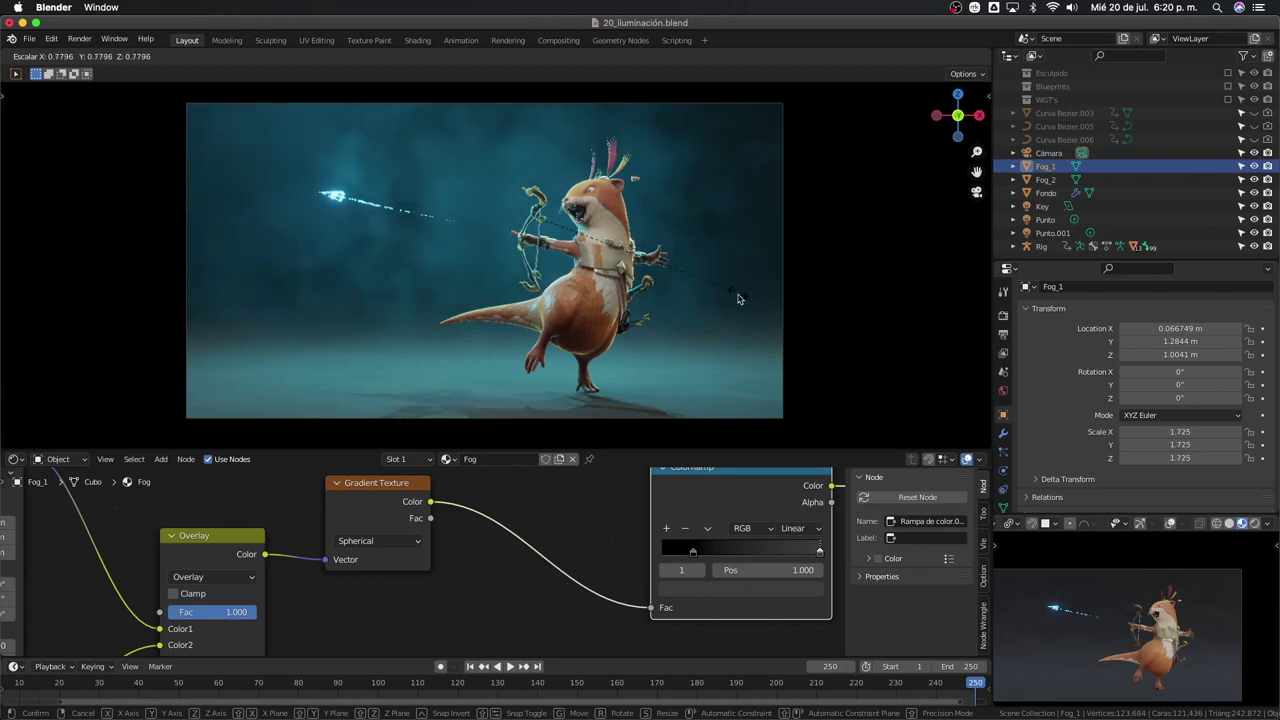
{"action": "left_click", "coordinate": [744, 306]}
{"action": "key", "text": "g"}
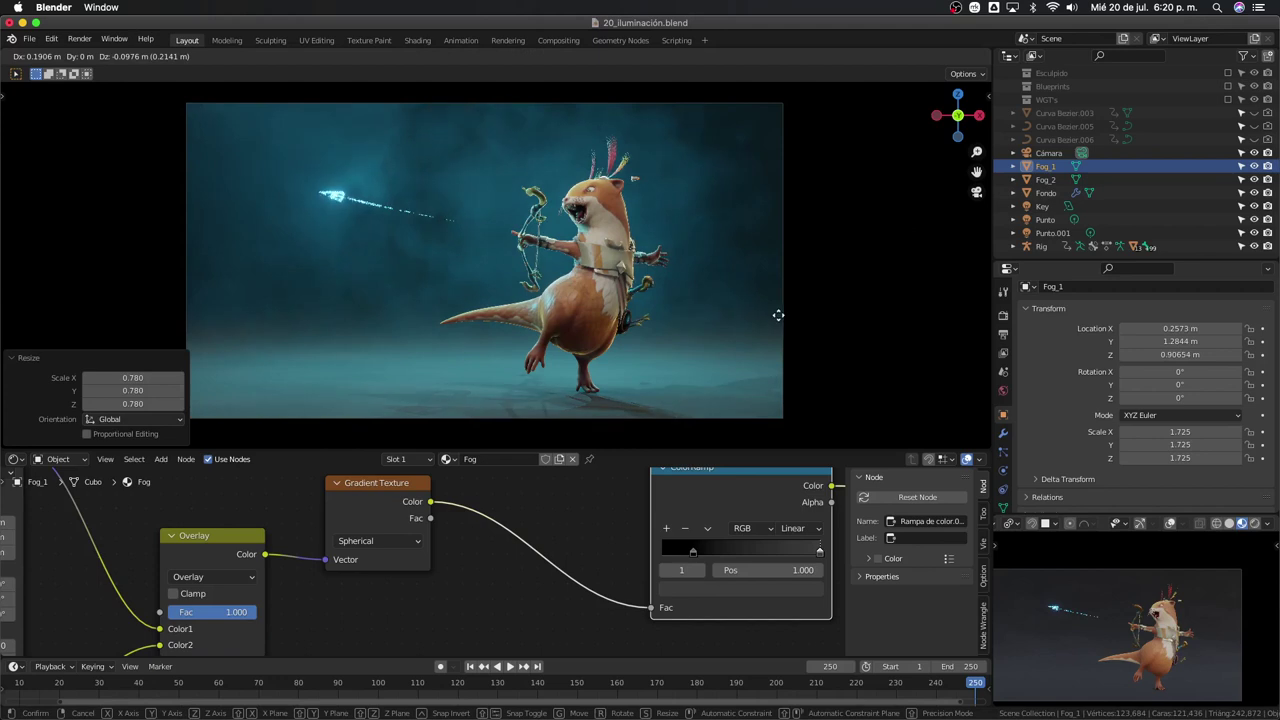
{"action": "left_click", "coordinate": [726, 193]}
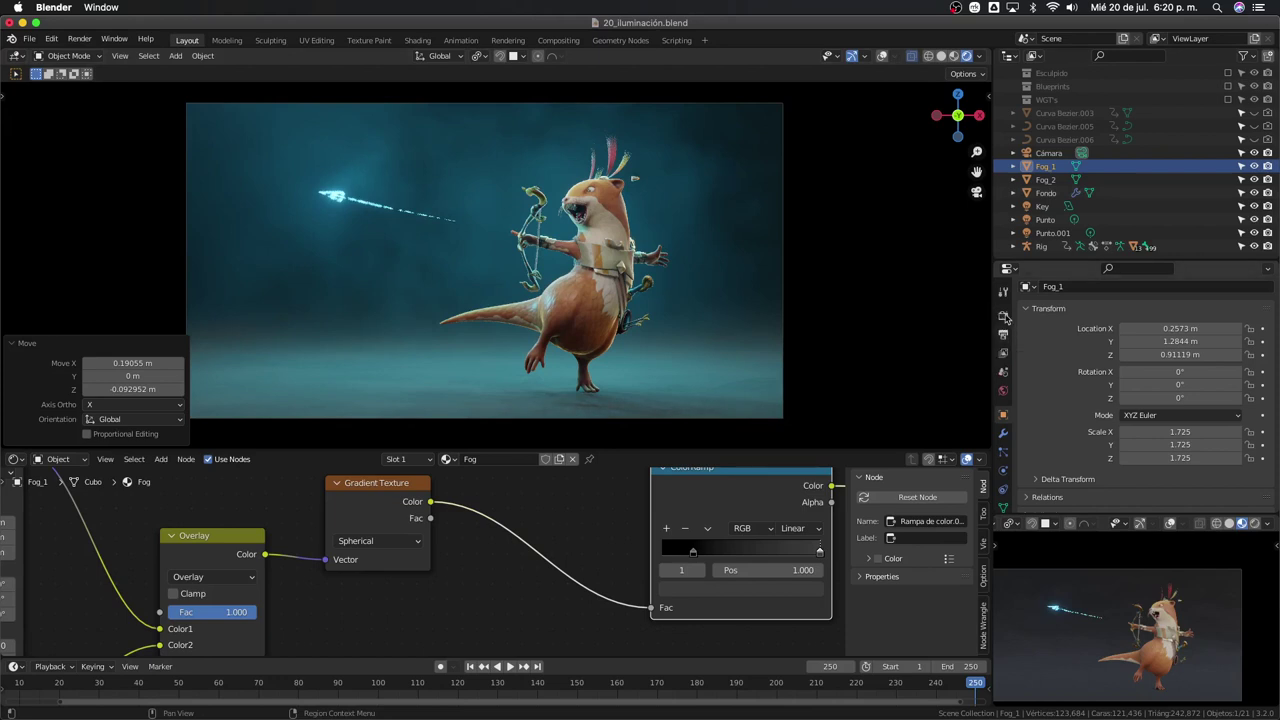
{"action": "left_click", "coordinate": [1004, 317]}
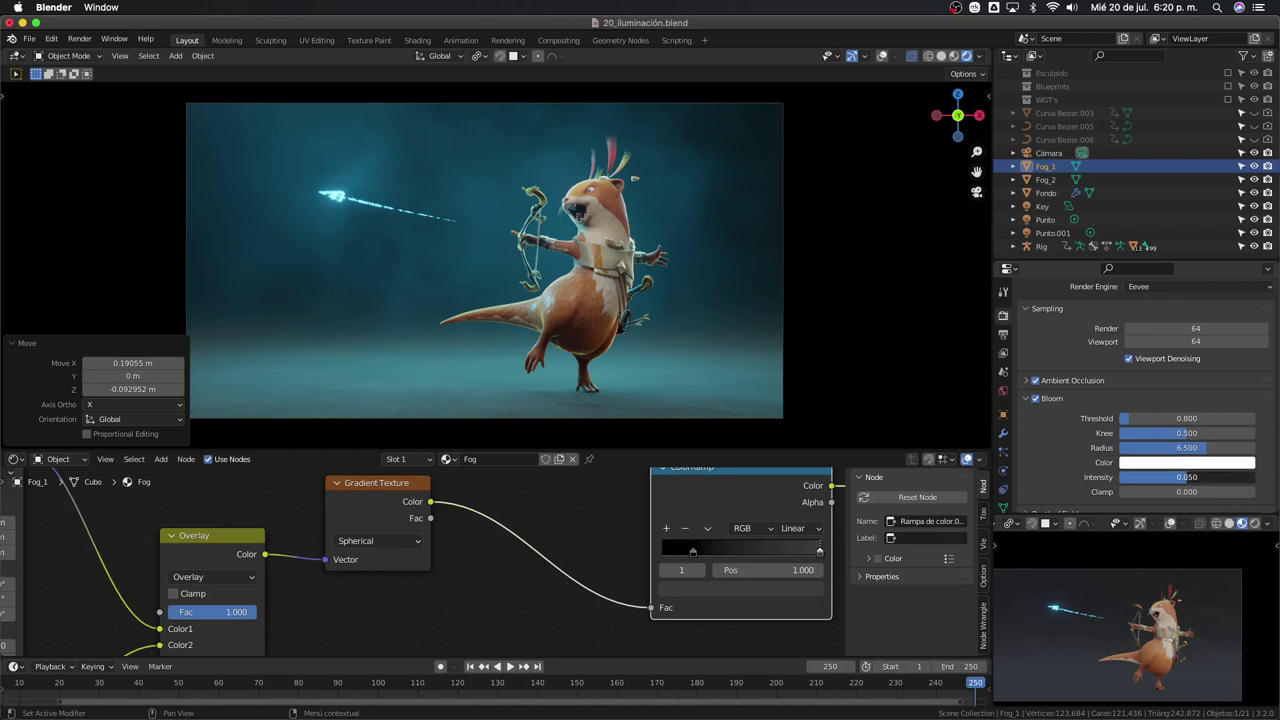
Set Bloom intensity to 1, then 0.25, and settle on 0.15
{"action": "left_click", "coordinate": [1213, 470]}
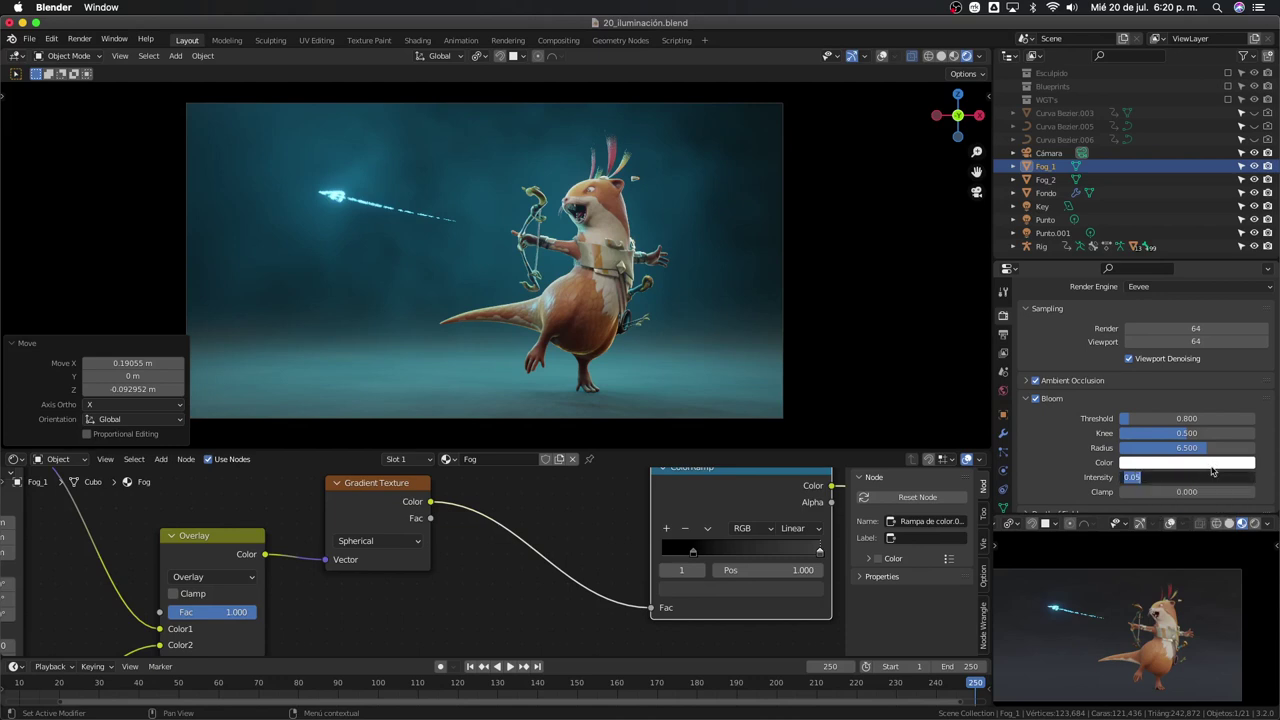
{"action": "type", "text": "1"}
{"action": "key", "text": "Return"}
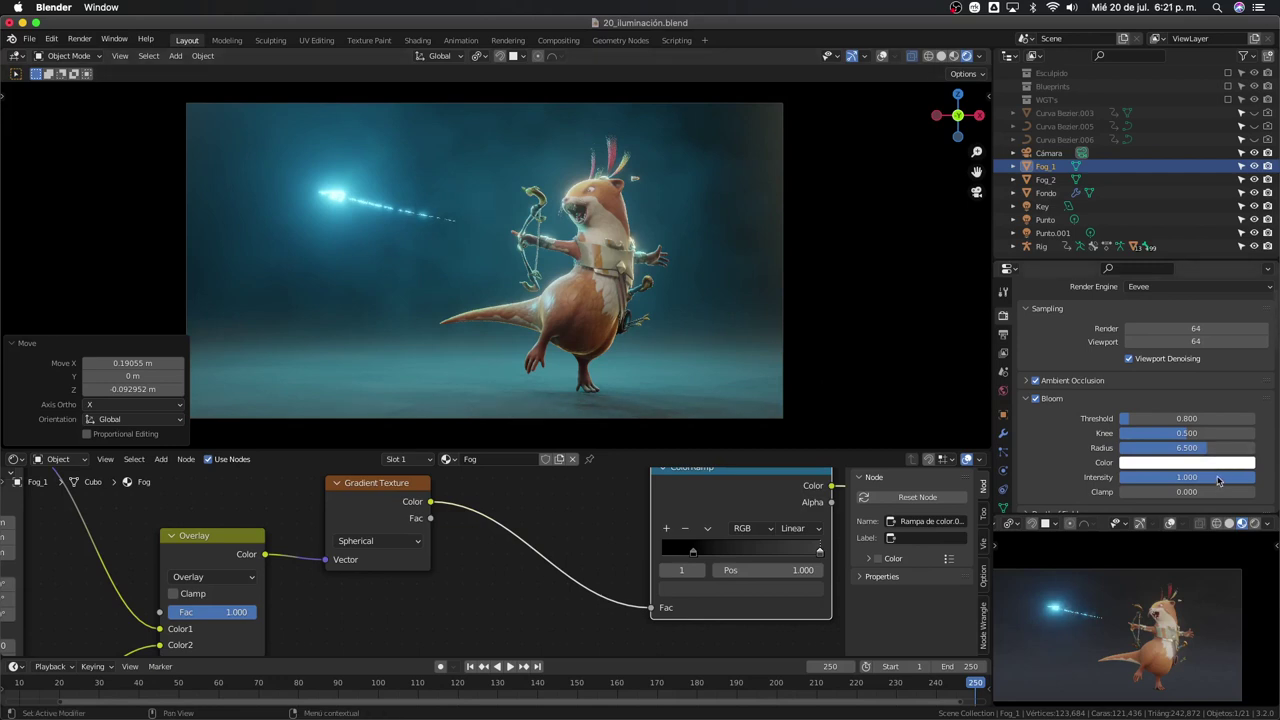
{"action": "left_click", "coordinate": [1217, 477]}
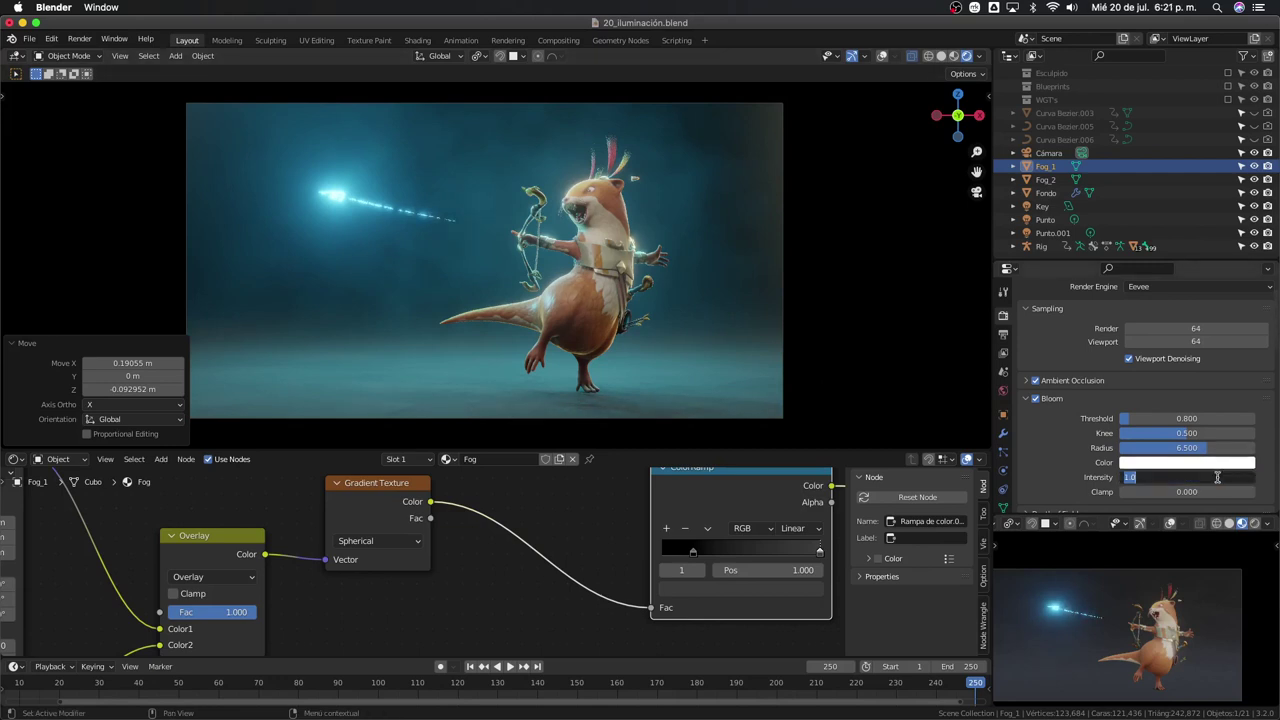
{"action": "type", "text": "0.25"}
{"action": "key", "text": "Return"}
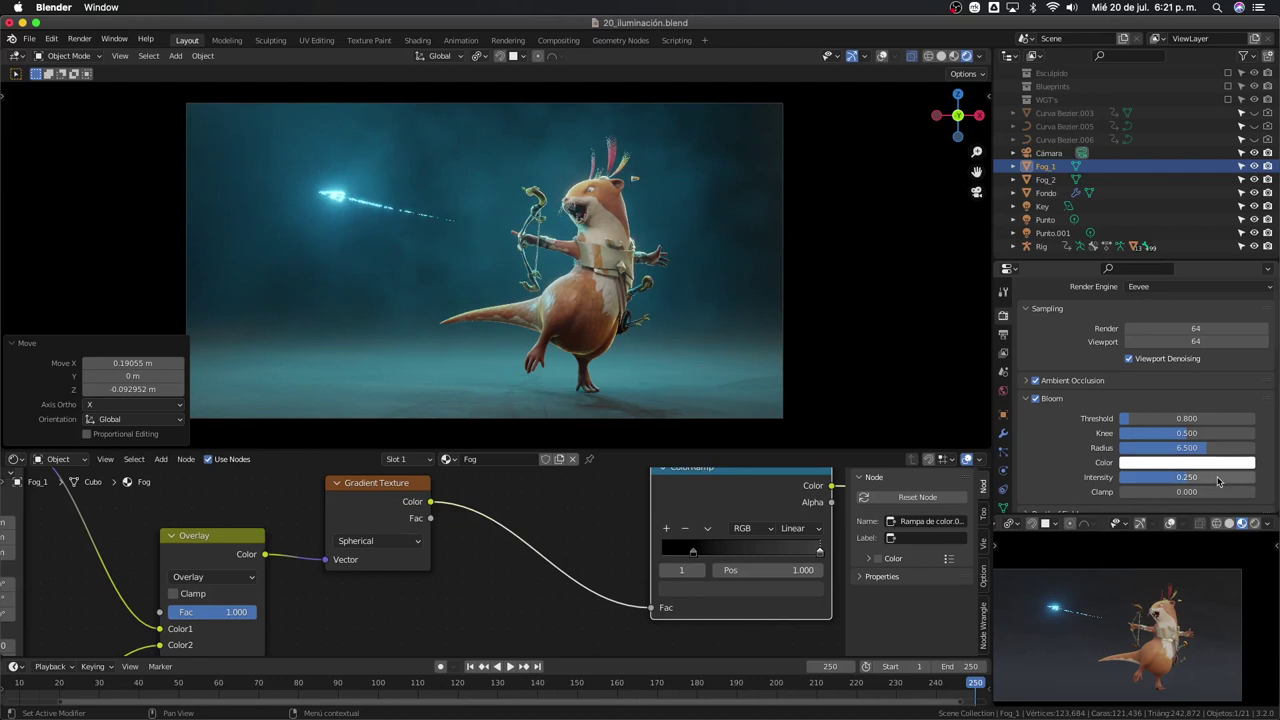
{"action": "left_click", "coordinate": [1217, 477]}
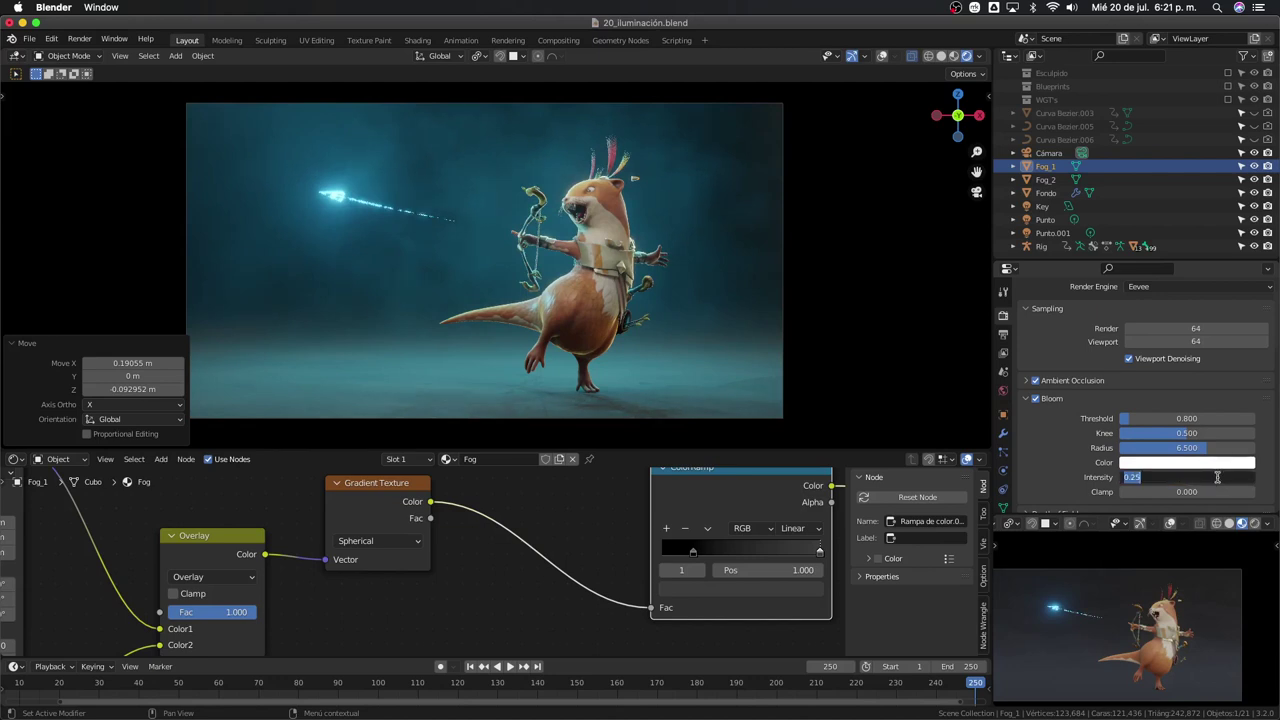
{"action": "type", "text": ".15"}
{"action": "key", "text": "Return"}
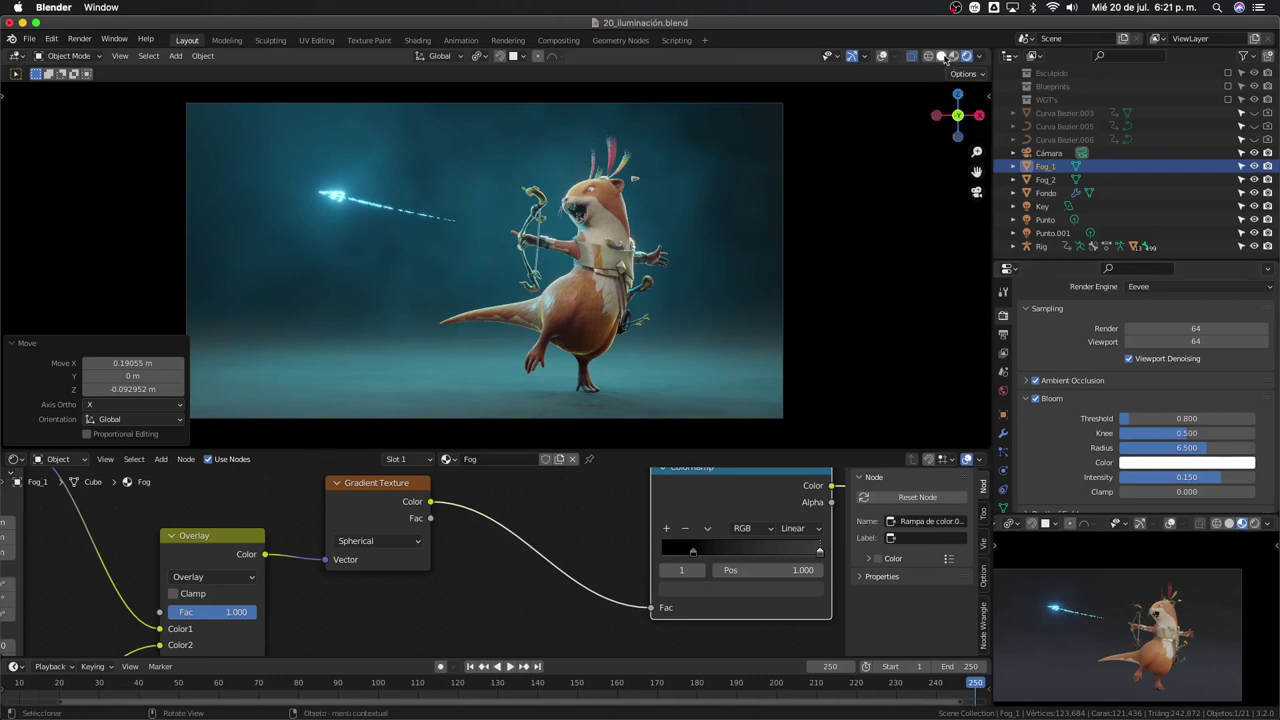
Switch to Solid shading and unhide Curva Bezier.006 and Curva Bezier.005, viewing from the front
{"action": "left_click", "coordinate": [942, 57]}
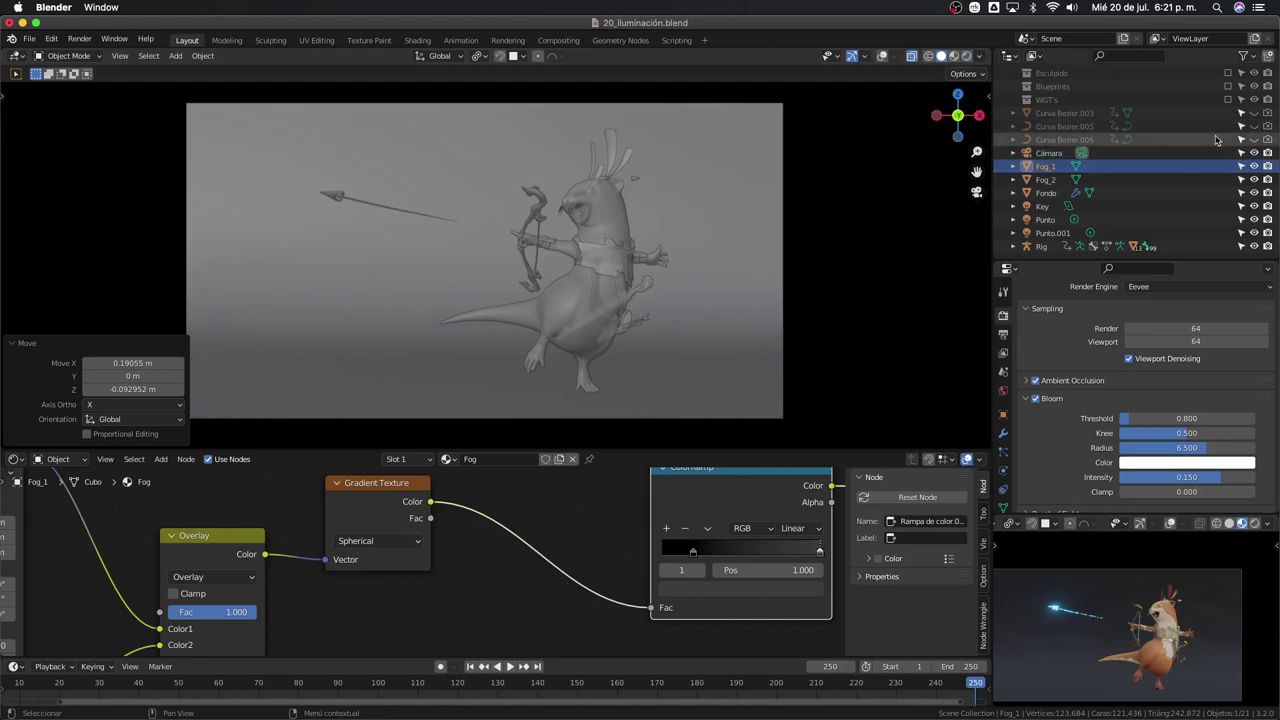
{"action": "left_click", "coordinate": [1254, 140]}
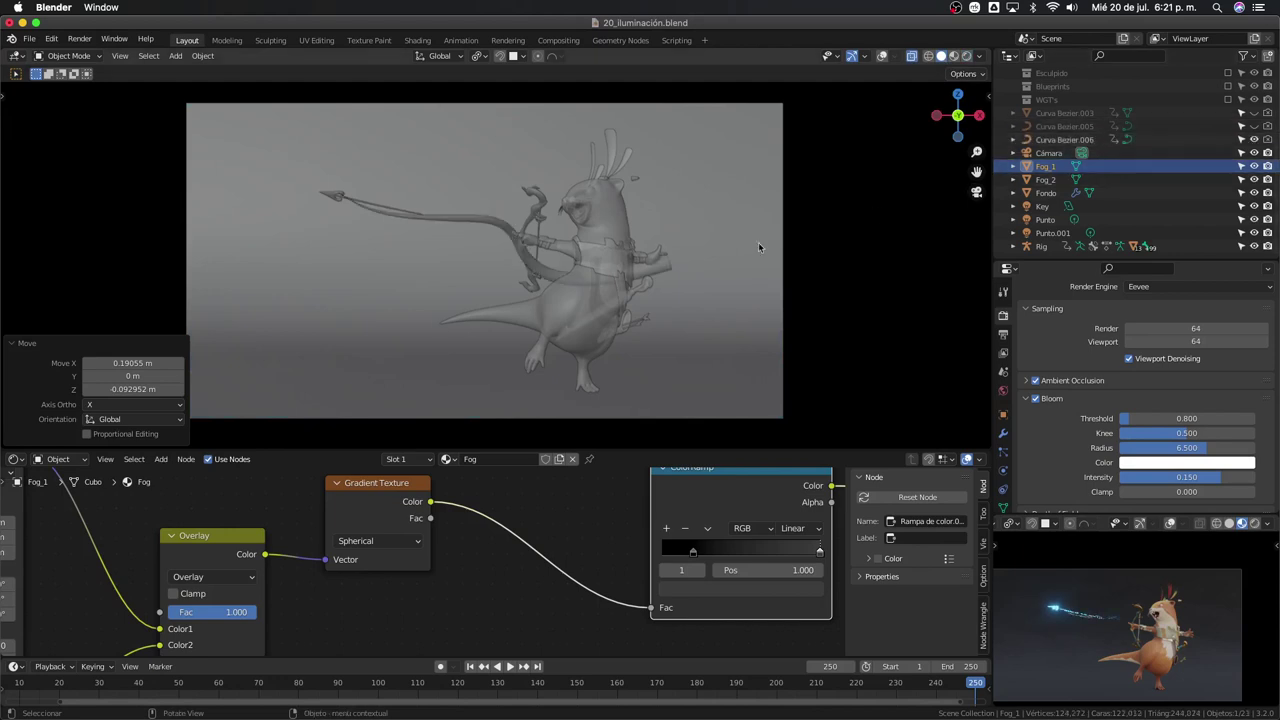
{"action": "left_click", "coordinate": [1254, 126]}
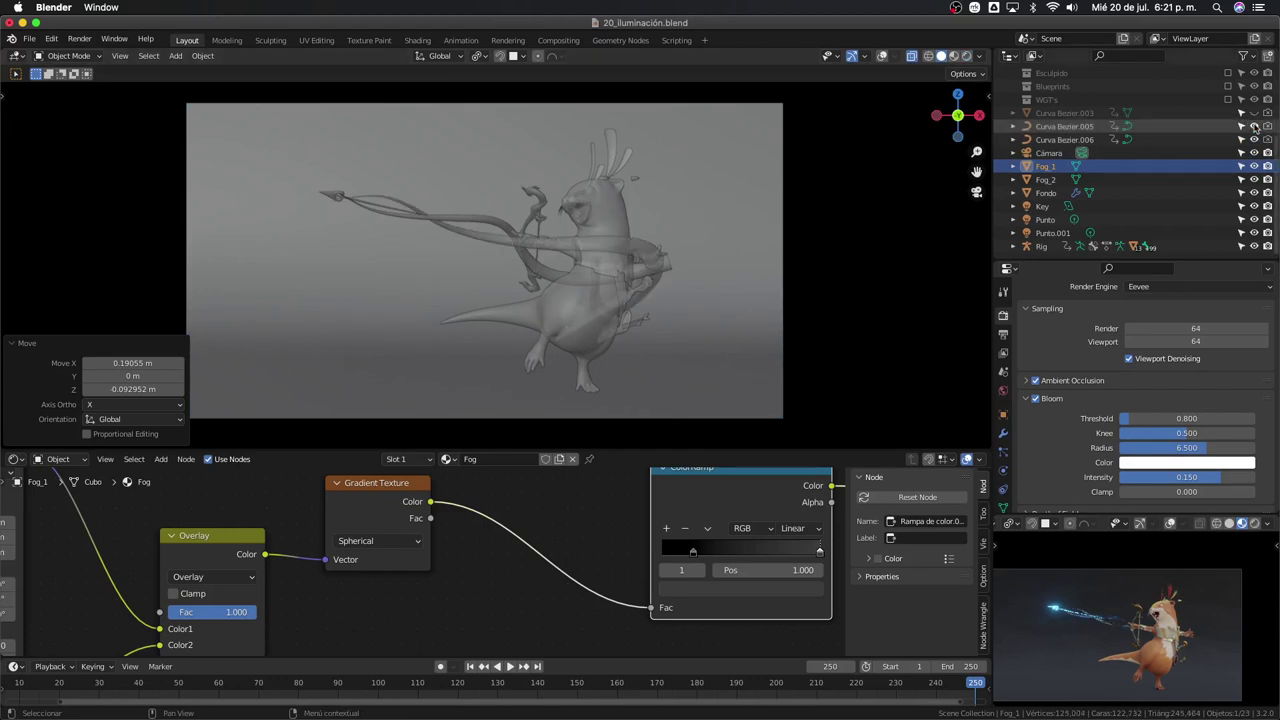
{"action": "scroll", "coordinate": [1204, 567], "scroll_direction": "up", "scroll_amount": 3}
{"action": "scroll", "coordinate": [1204, 567], "scroll_direction": "up", "scroll_amount": 2}
{"action": "scroll", "coordinate": [1204, 567], "scroll_direction": "up", "scroll_amount": 3}
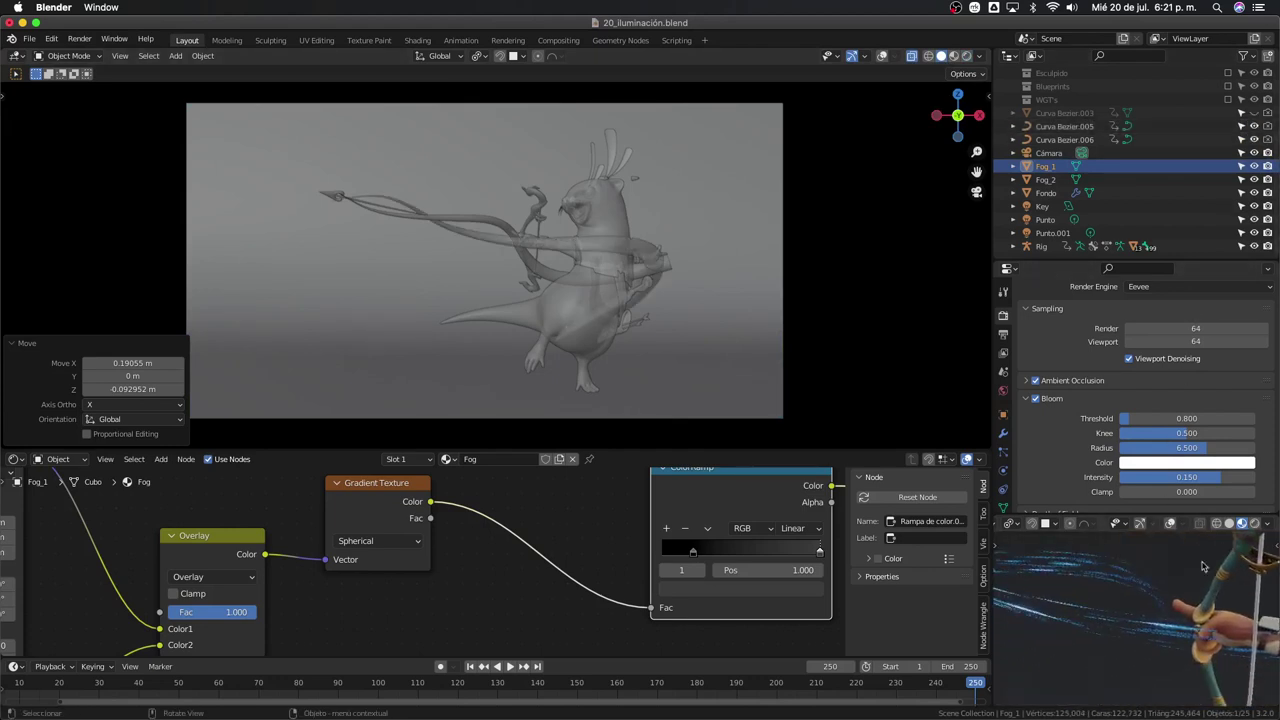
{"action": "scroll", "coordinate": [1204, 567], "scroll_direction": "down", "scroll_amount": 3}
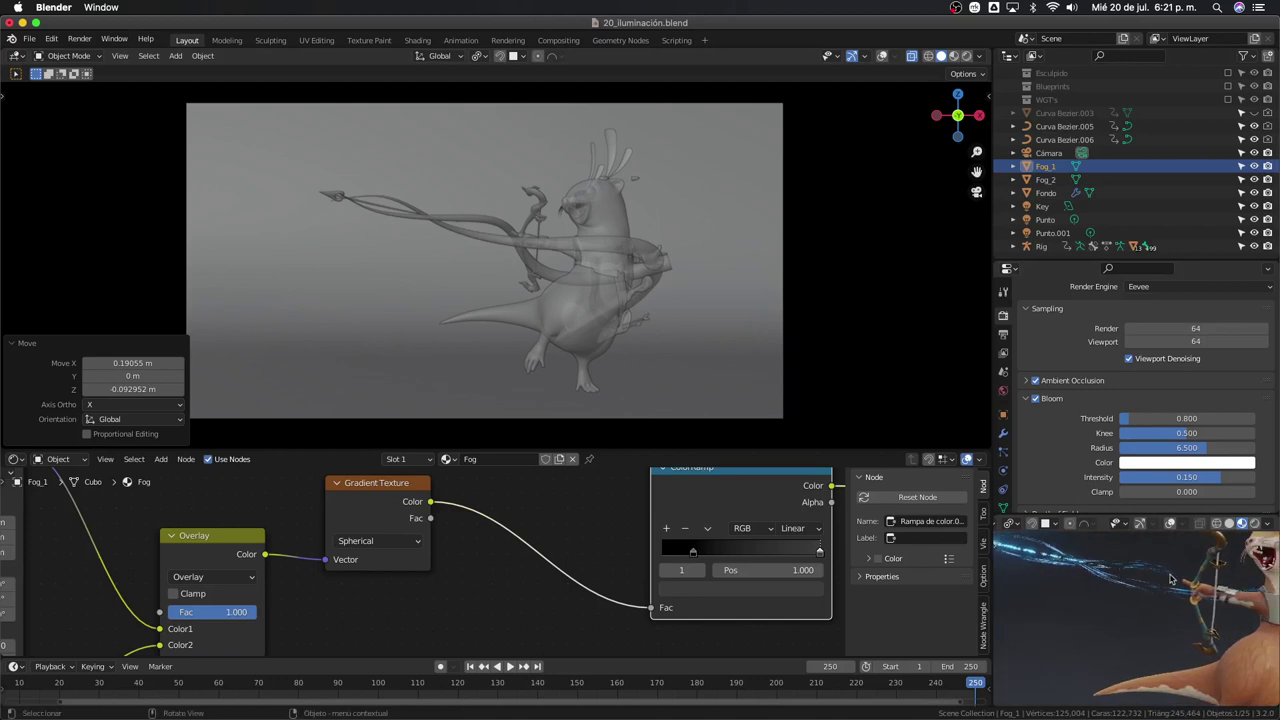
{"action": "mouse_move", "coordinate": [1170, 578]}
{"action": "middle_mouse_down"}
{"action": "mouse_move", "coordinate": [1183, 610]}
{"action": "mouse_move", "coordinate": [1120, 600]}
{"action": "middle_mouse_up"}
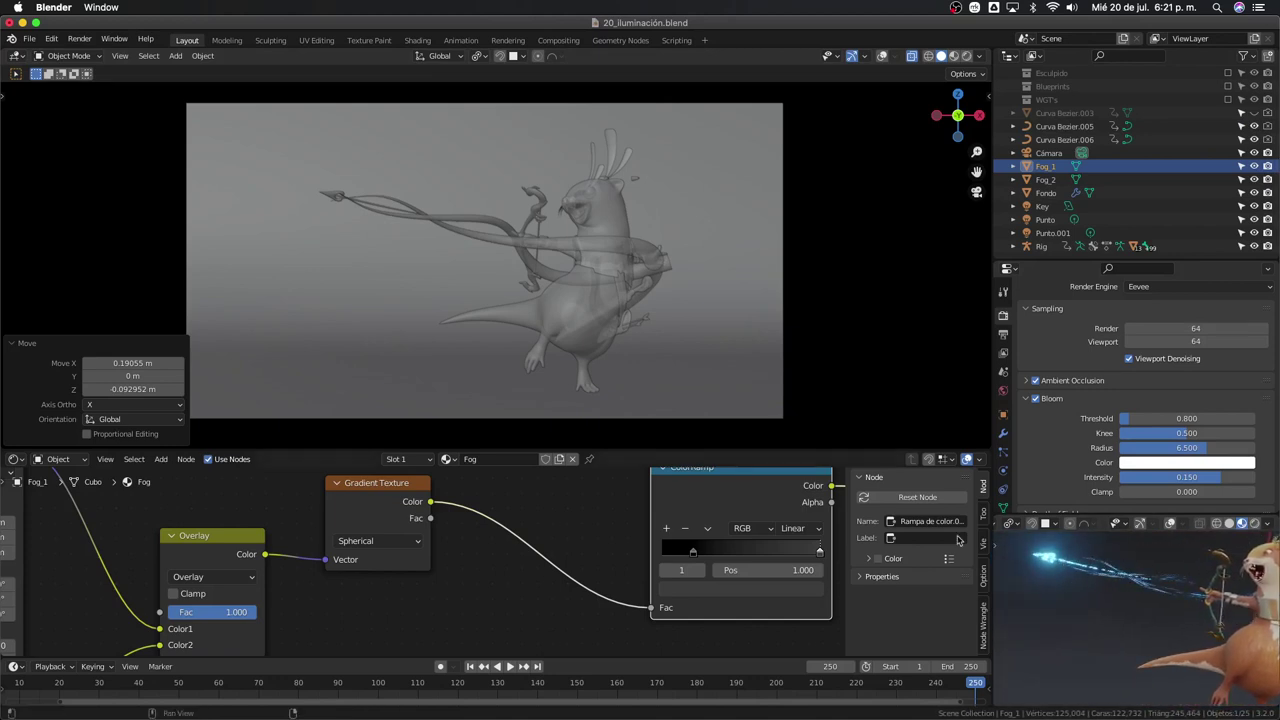
Select Curva Bezier.005, enter Edit Mode and turn on X-ray
{"action": "left_click", "coordinate": [376, 201]}
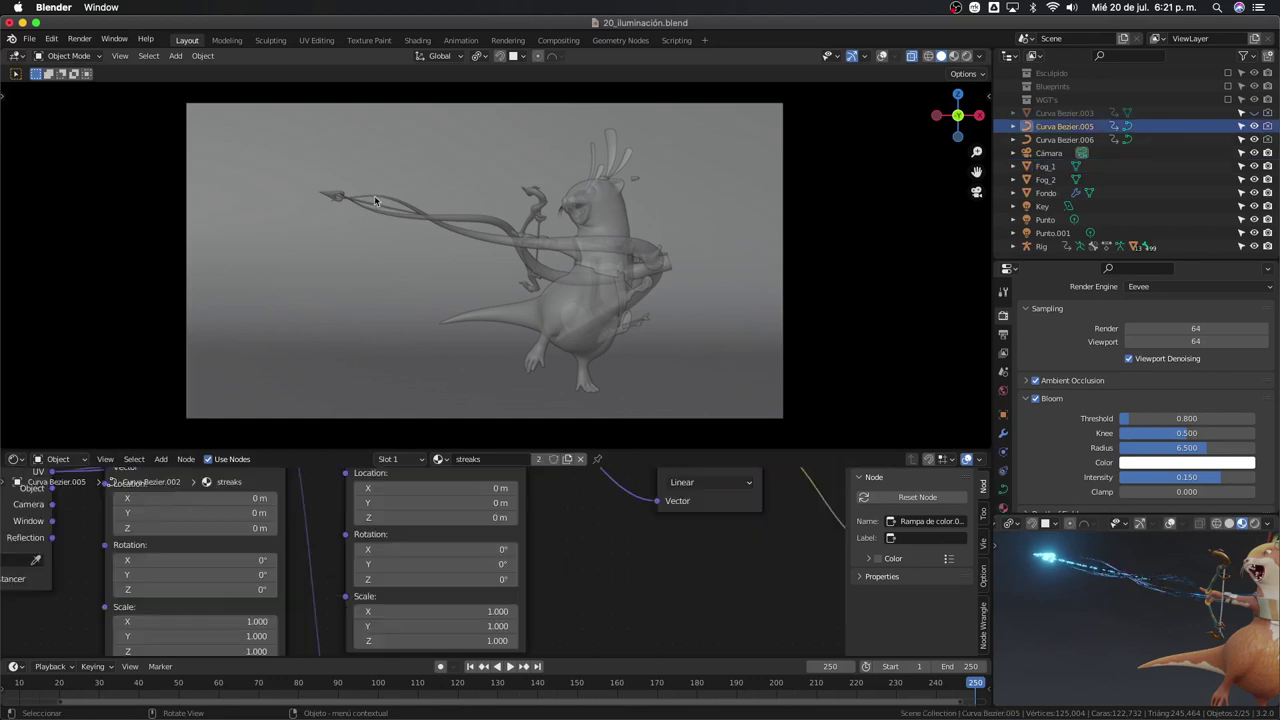
{"action": "scroll", "coordinate": [376, 201], "scroll_direction": "up", "scroll_amount": 3}
{"action": "key", "text": "Tab"}
{"action": "scroll", "coordinate": [469, 243], "scroll_direction": "up", "scroll_amount": 3}
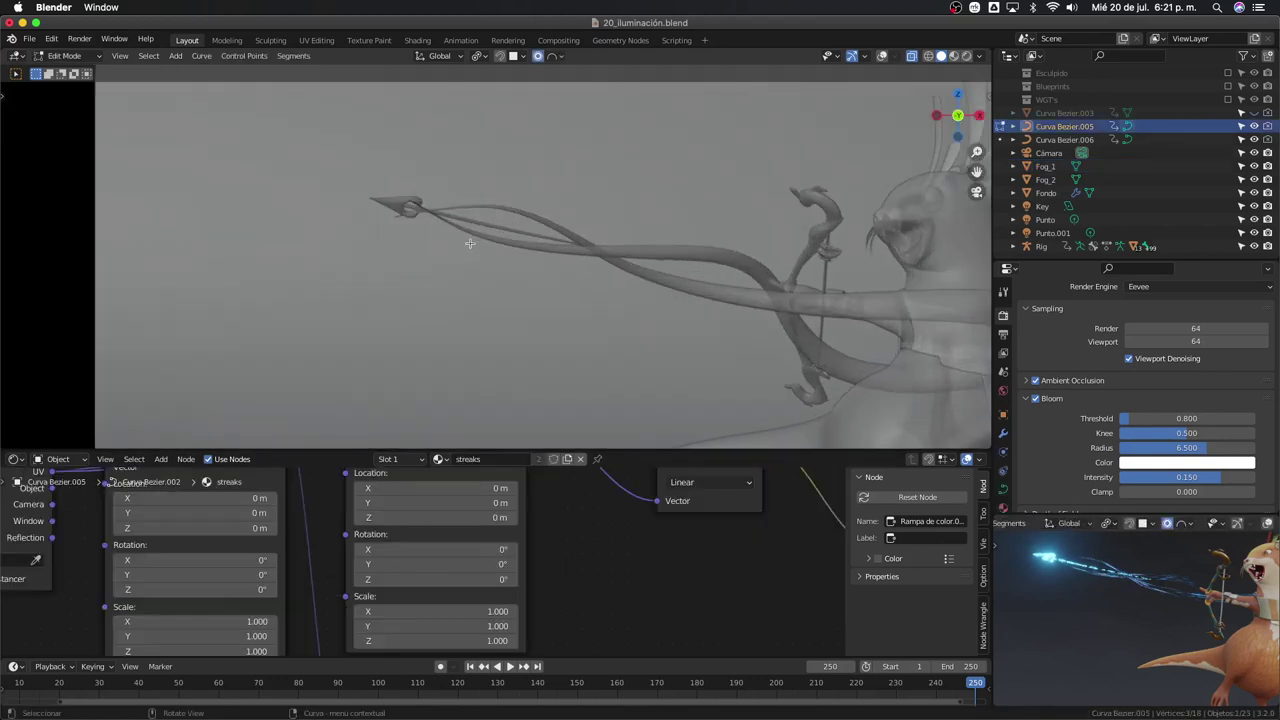
{"action": "key", "text": "f"}
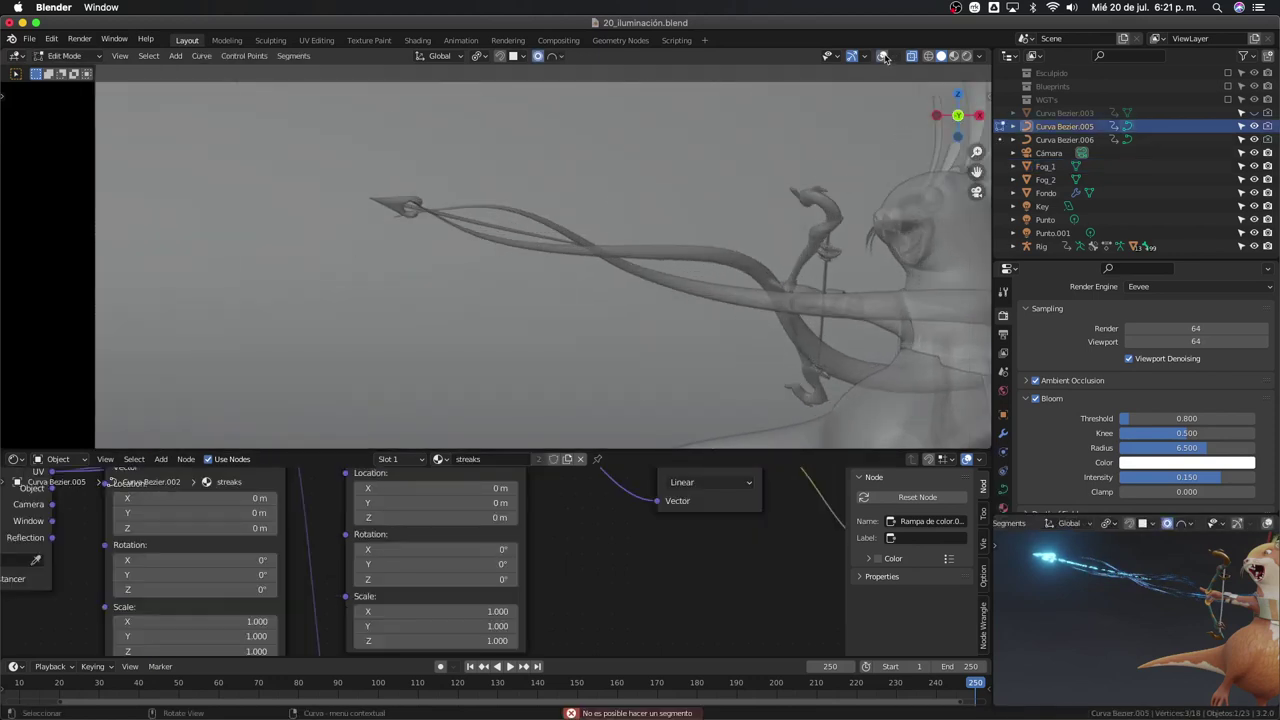
{"action": "left_click", "coordinate": [882, 56]}
Move and rotate the streak points near the arrow tip 11.5° to follow the arrow
{"action": "key", "text": "g"}
{"action": "left_click", "coordinate": [417, 259]}
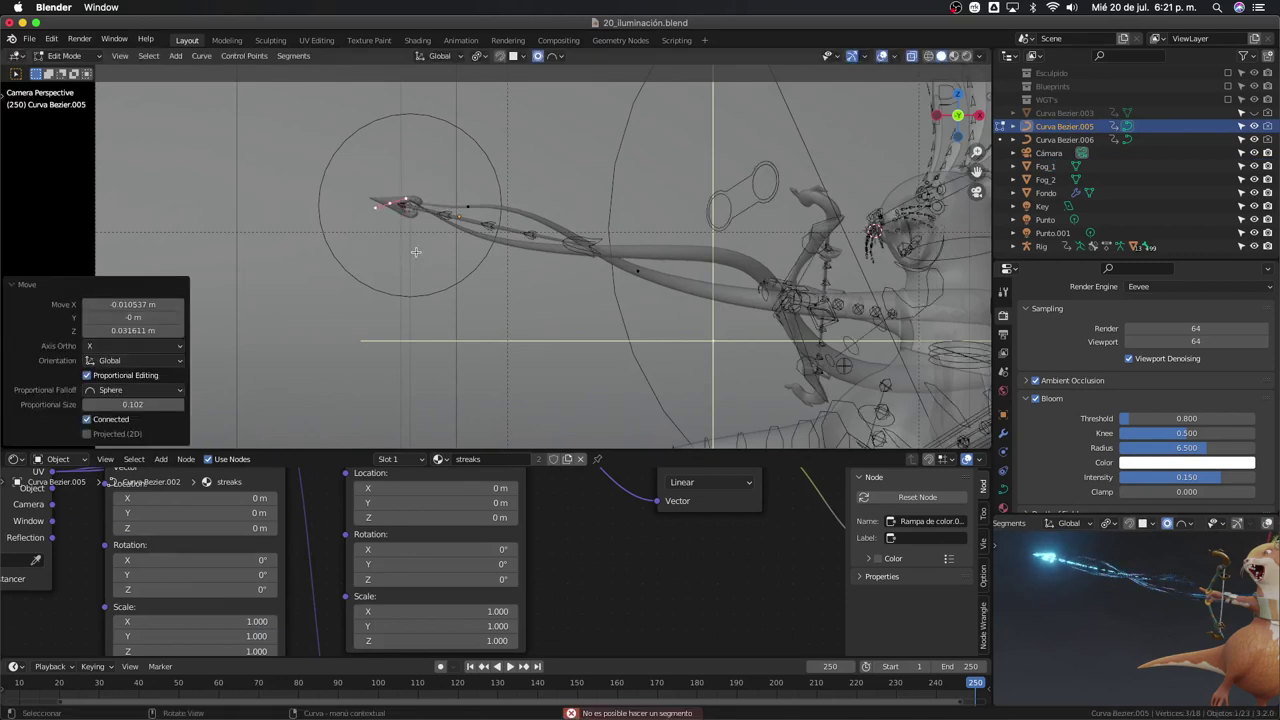
{"action": "key", "text": "r"}
{"action": "left_click", "coordinate": [453, 254]}
{"action": "left_click", "coordinate": [462, 217]}
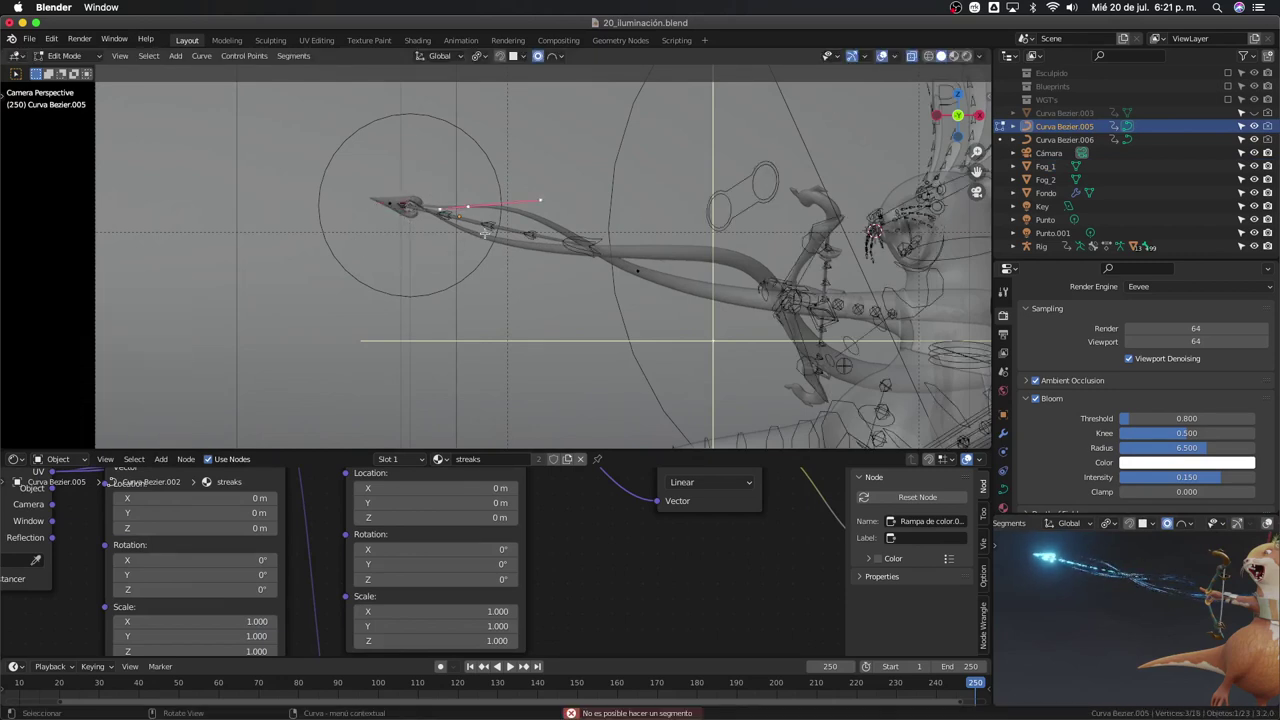
{"action": "key", "text": "r"}
{"action": "left_click", "coordinate": [477, 243]}
{"action": "scroll", "coordinate": [522, 586], "scroll_direction": "down", "scroll_amount": 2}
{"action": "scroll", "coordinate": [522, 586], "scroll_direction": "down", "scroll_amount": 2}
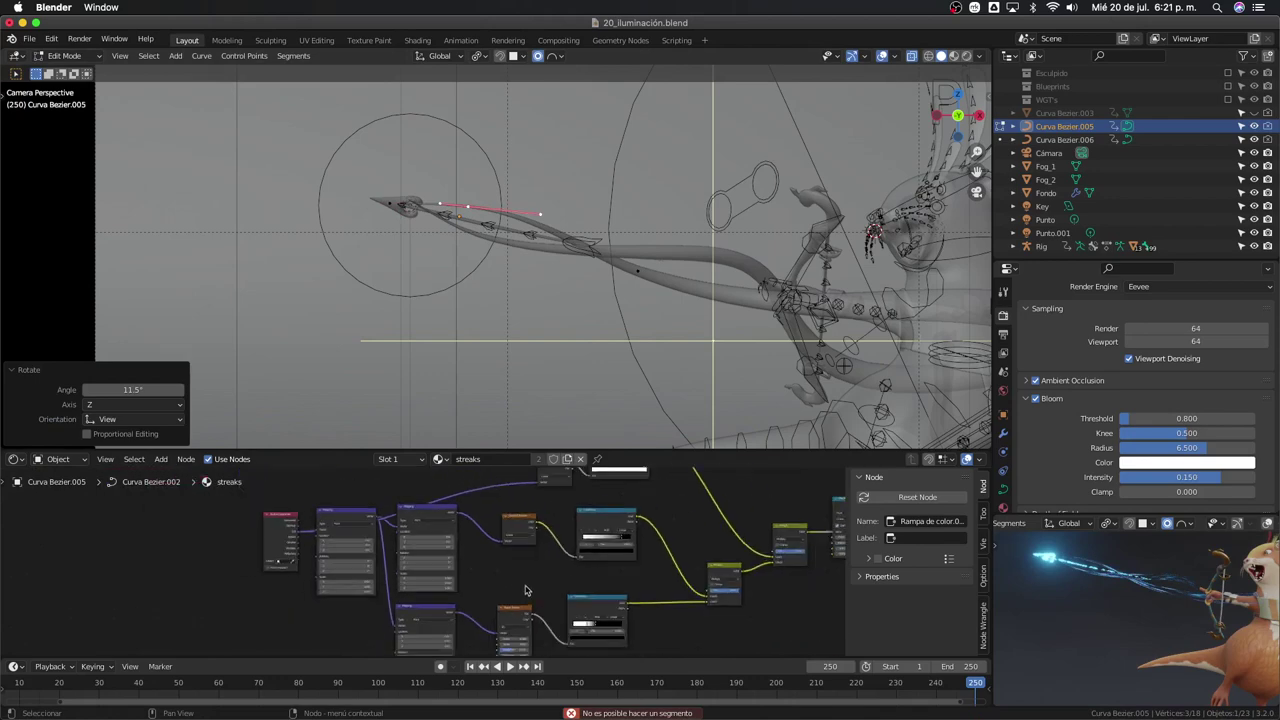
{"action": "scroll", "coordinate": [500, 583], "scroll_direction": "down", "scroll_amount": 1}
{"action": "scroll", "coordinate": [470, 580], "scroll_direction": "down", "scroll_amount": 2}
{"action": "scroll", "coordinate": [449, 578], "scroll_direction": "down", "scroll_amount": 2}
{"action": "scroll", "coordinate": [449, 578], "scroll_direction": "up", "scroll_amount": 1}
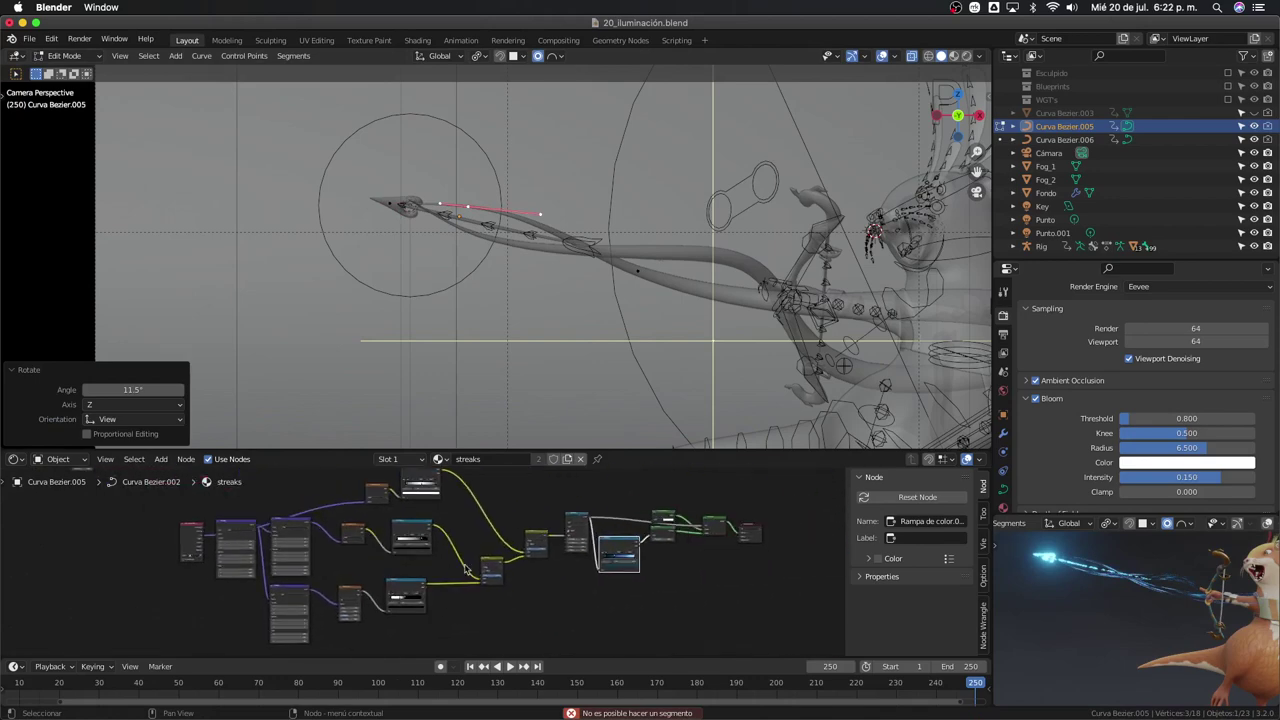
{"action": "scroll", "coordinate": [445, 577], "scroll_direction": "up", "scroll_amount": 1}
{"action": "scroll", "coordinate": [432, 576], "scroll_direction": "up", "scroll_amount": 1}
{"action": "scroll", "coordinate": [416, 575], "scroll_direction": "up", "scroll_amount": 2}
Inspect the full-window streaks node tree, restore the normal layout, and return to Object Mode
{"action": "key", "text": "ctrl+space"}
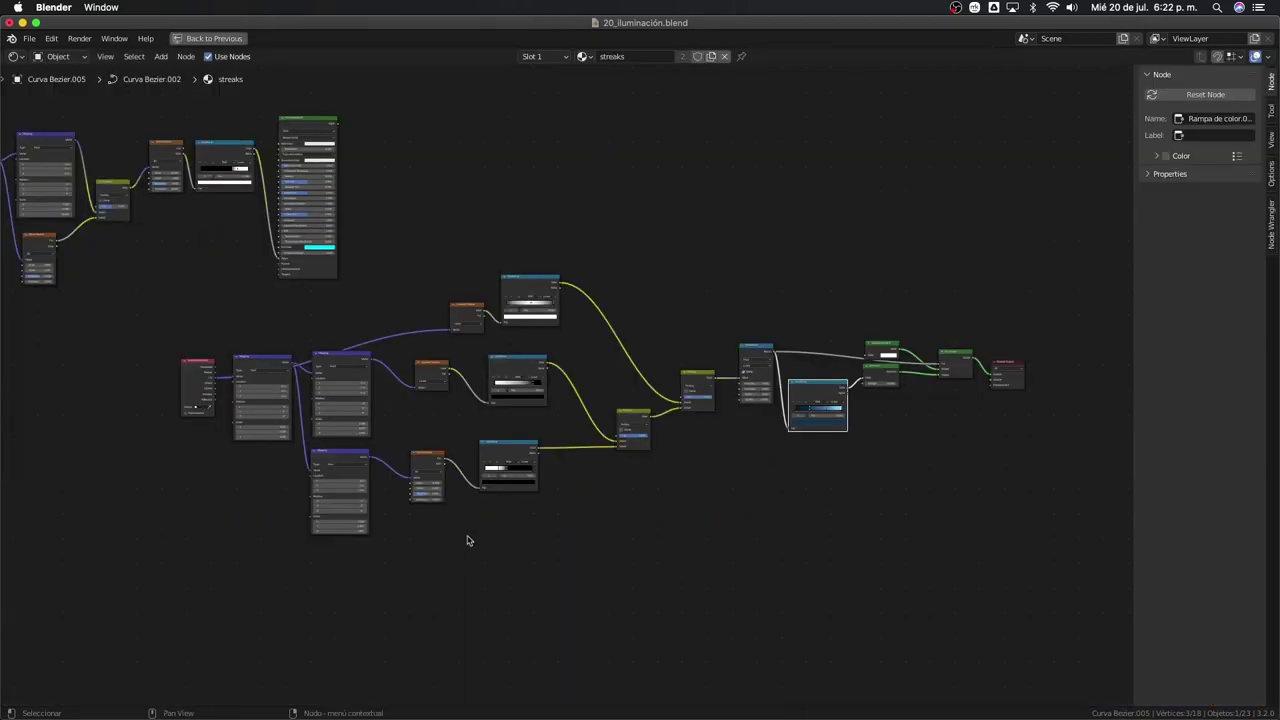
{"action": "scroll", "coordinate": [470, 540], "scroll_direction": "up", "scroll_amount": 2}
{"action": "mouse_move", "coordinate": [476, 490]}
{"action": "middle_mouse_down"}
{"action": "mouse_move", "coordinate": [434, 449]}
{"action": "mouse_move", "coordinate": [450, 425]}
{"action": "middle_mouse_up"}
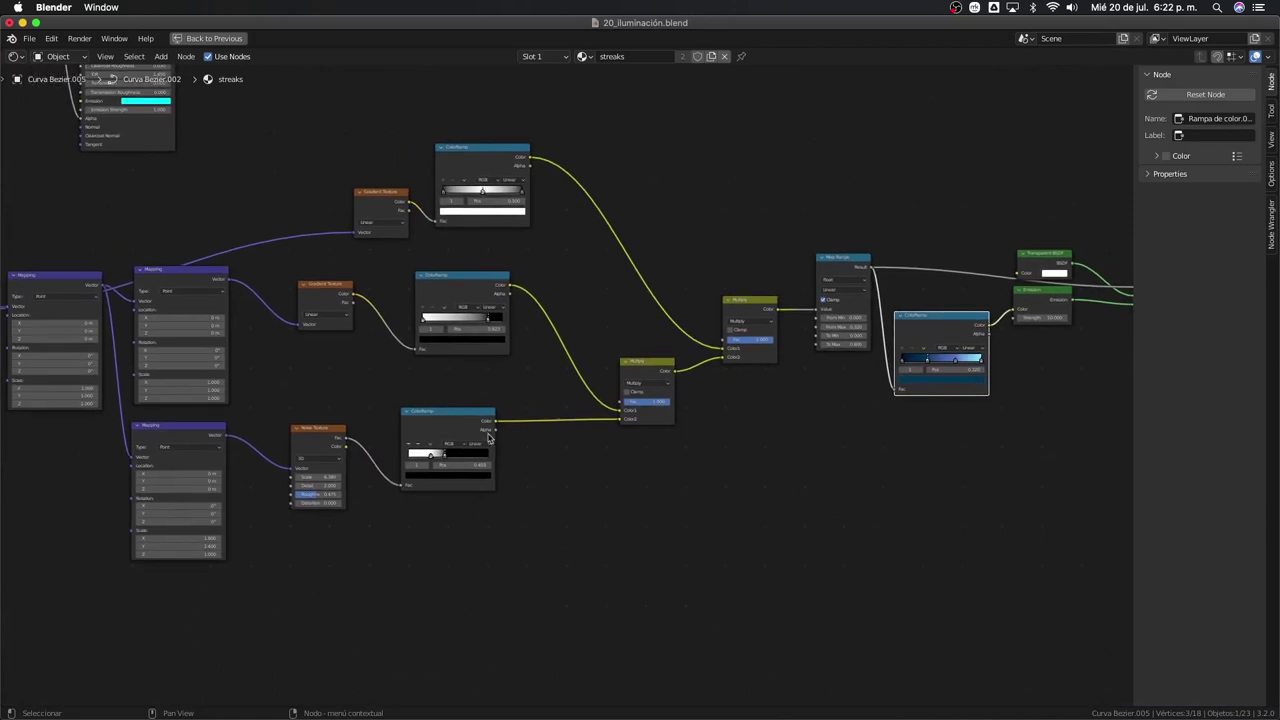
{"action": "scroll", "coordinate": [618, 444], "scroll_direction": "down", "scroll_amount": 1}
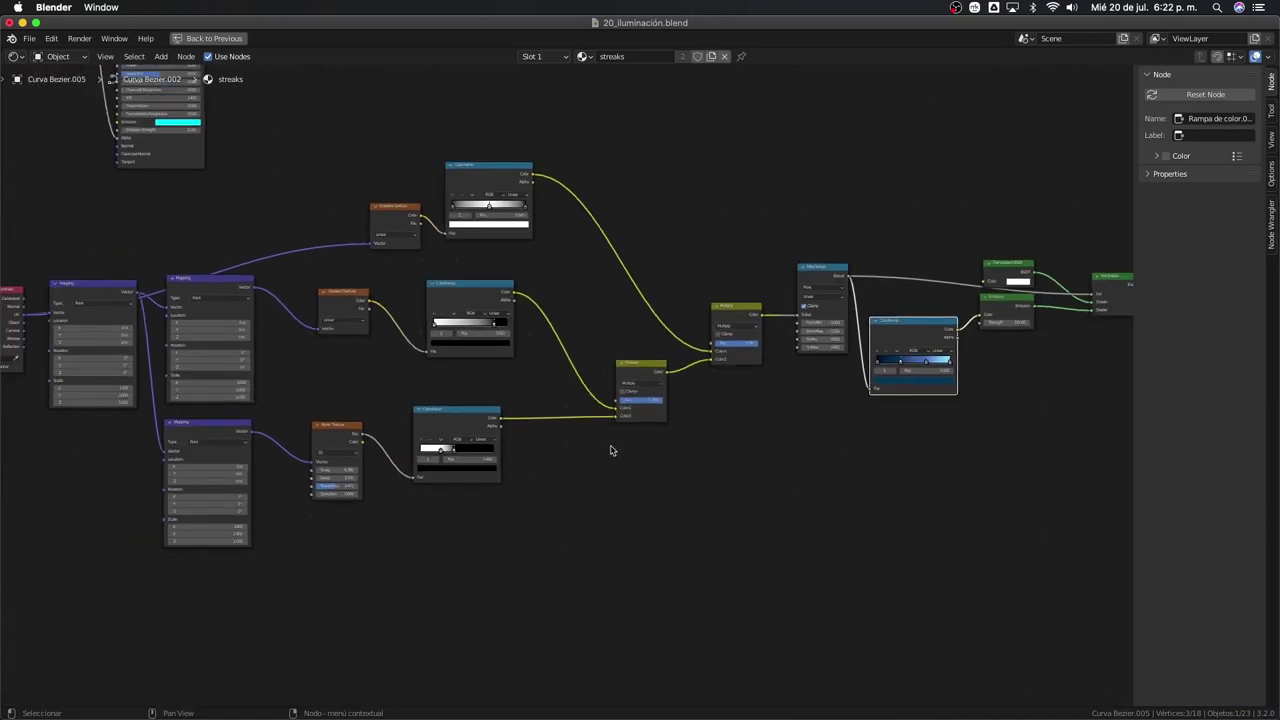
{"action": "key", "text": "ctrl"}
{"action": "middle_click_drag", "start_coordinate": [612, 450], "coordinate": [637, 451], "text": "ctrl"}
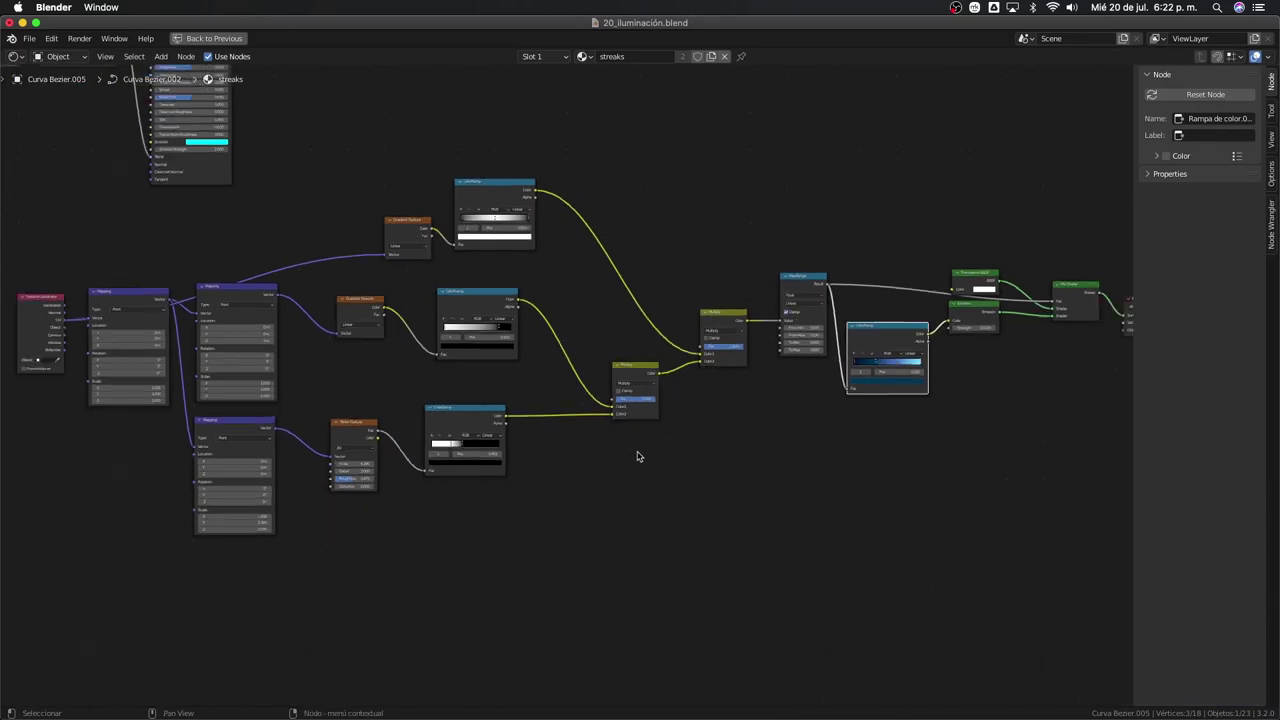
{"action": "key", "text": "ctrl+space"}
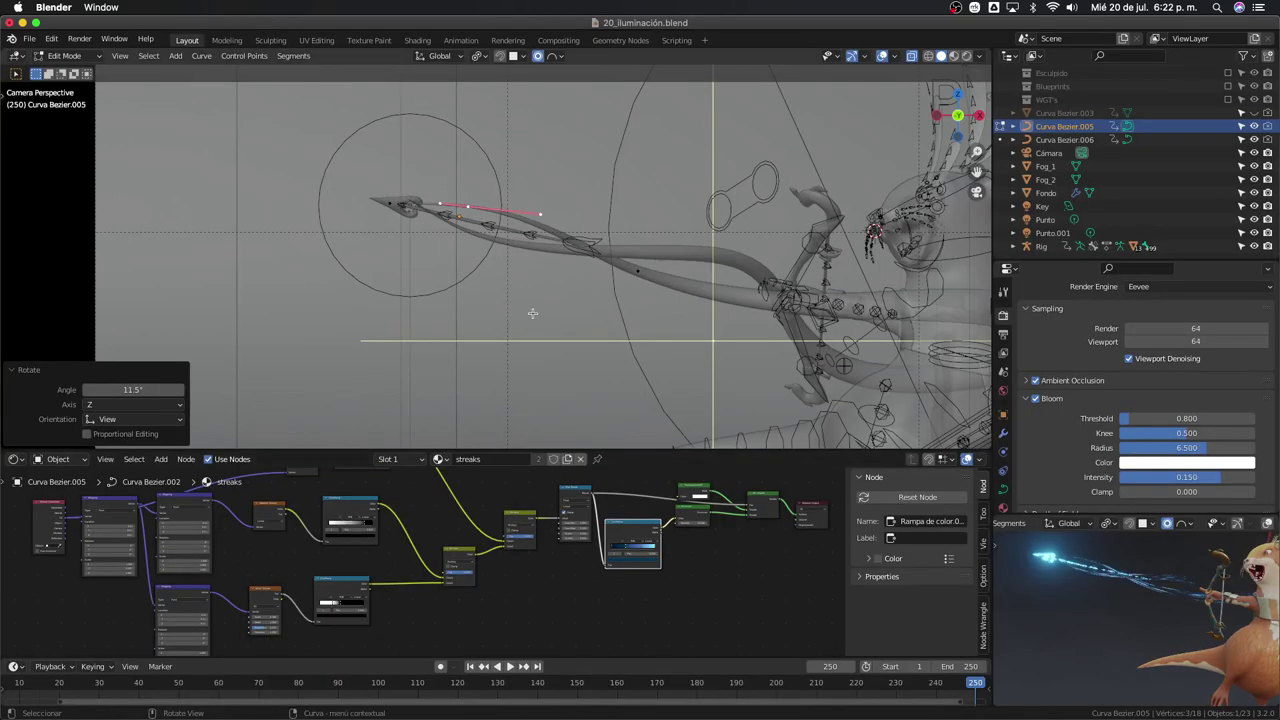
{"action": "key", "text": "Tab"}
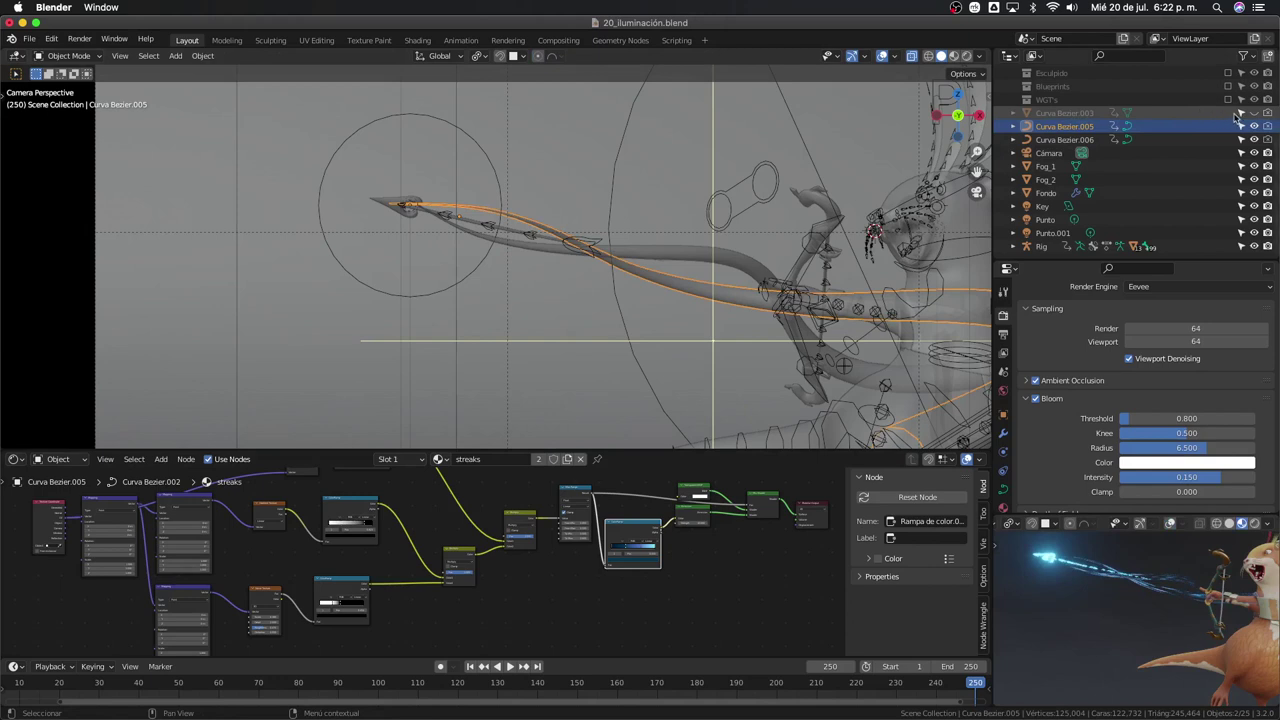
Unhide Curva Bezier.003 and return to the Render Properties
{"action": "left_click", "coordinate": [1253, 113]}
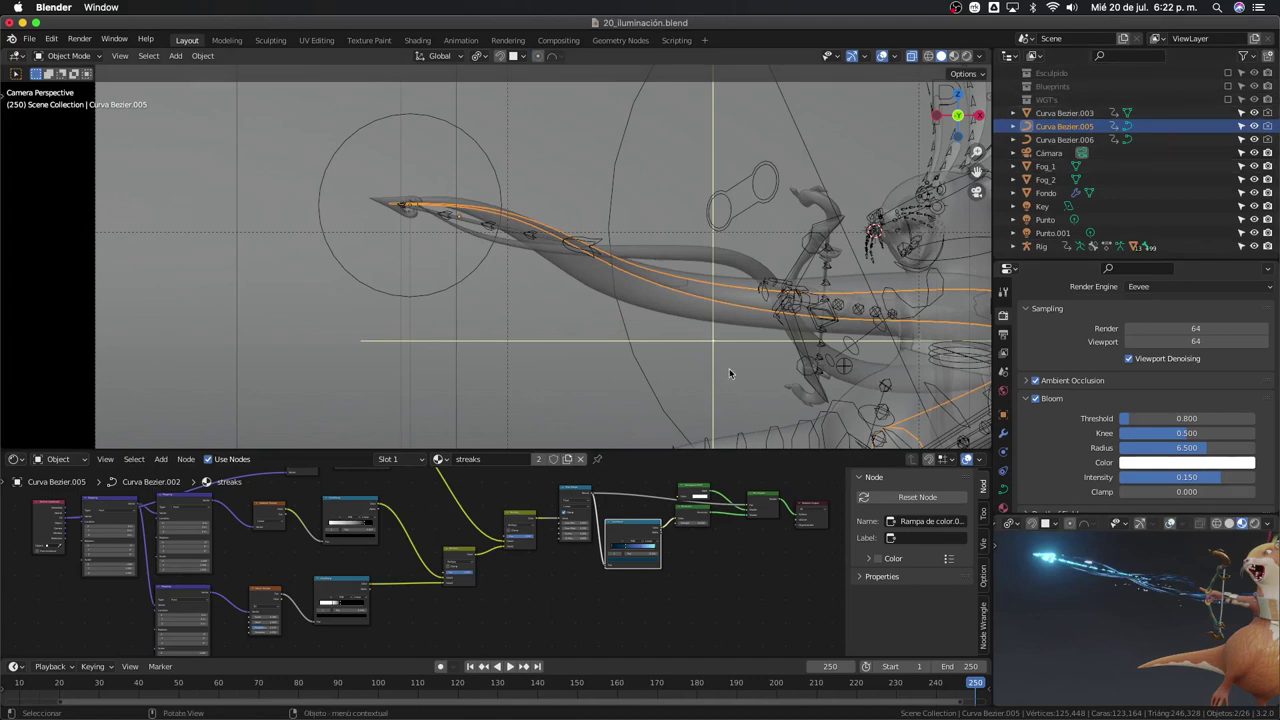
{"action": "scroll", "coordinate": [730, 373], "scroll_direction": "down", "scroll_amount": 3}
{"action": "left_click", "coordinate": [1003, 334]}
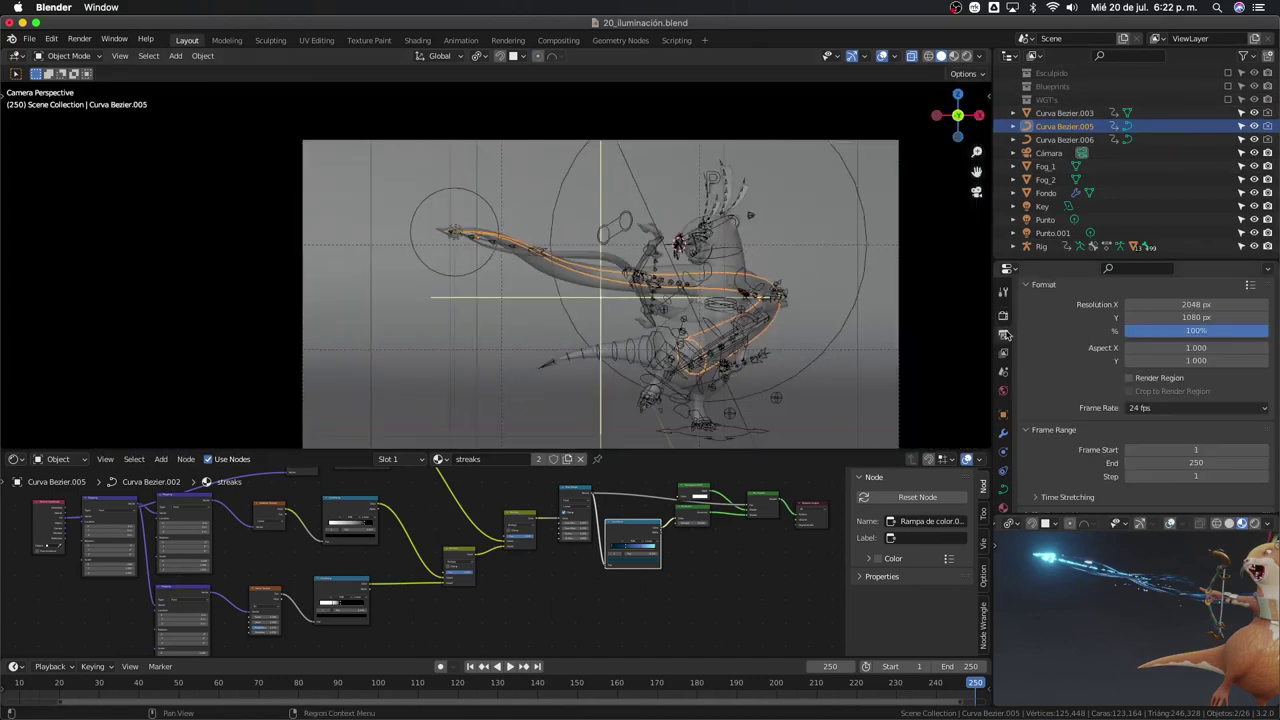
{"action": "left_click", "coordinate": [1003, 315]}
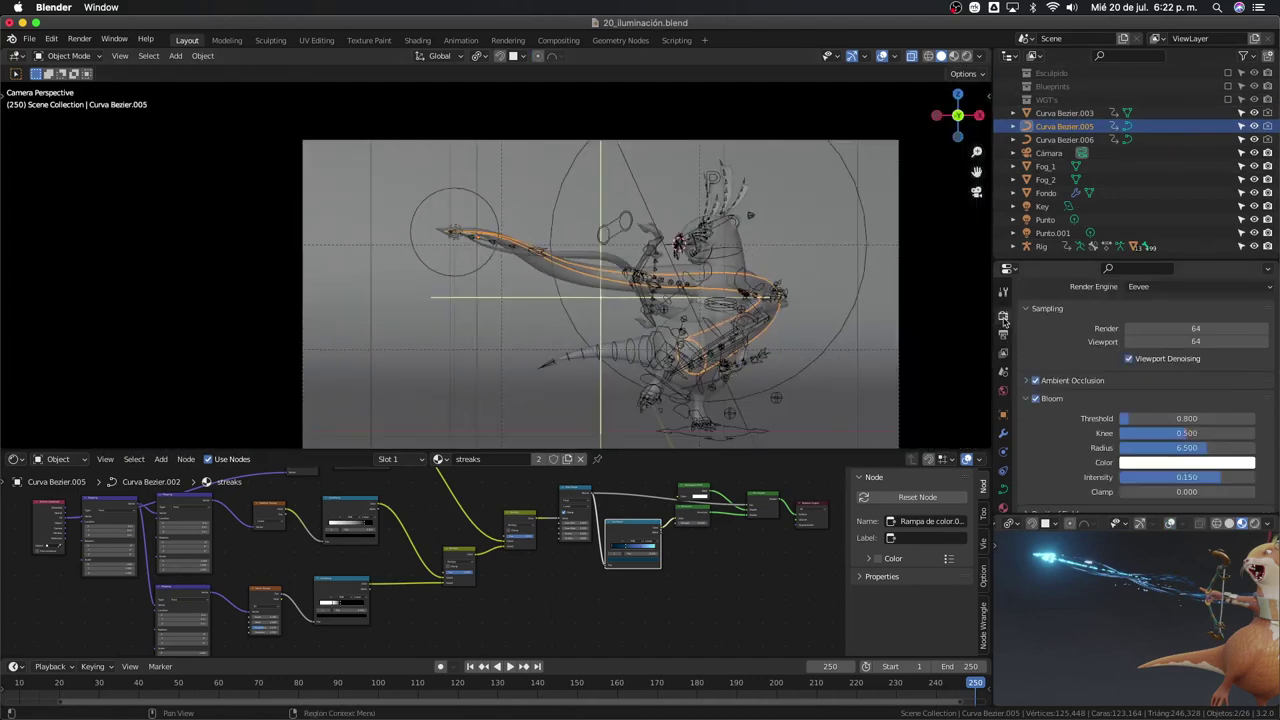
Change the Volumetrics tile size from 8 px to 2 px
{"action": "scroll", "coordinate": [1116, 372], "scroll_direction": "down", "scroll_amount": 2}
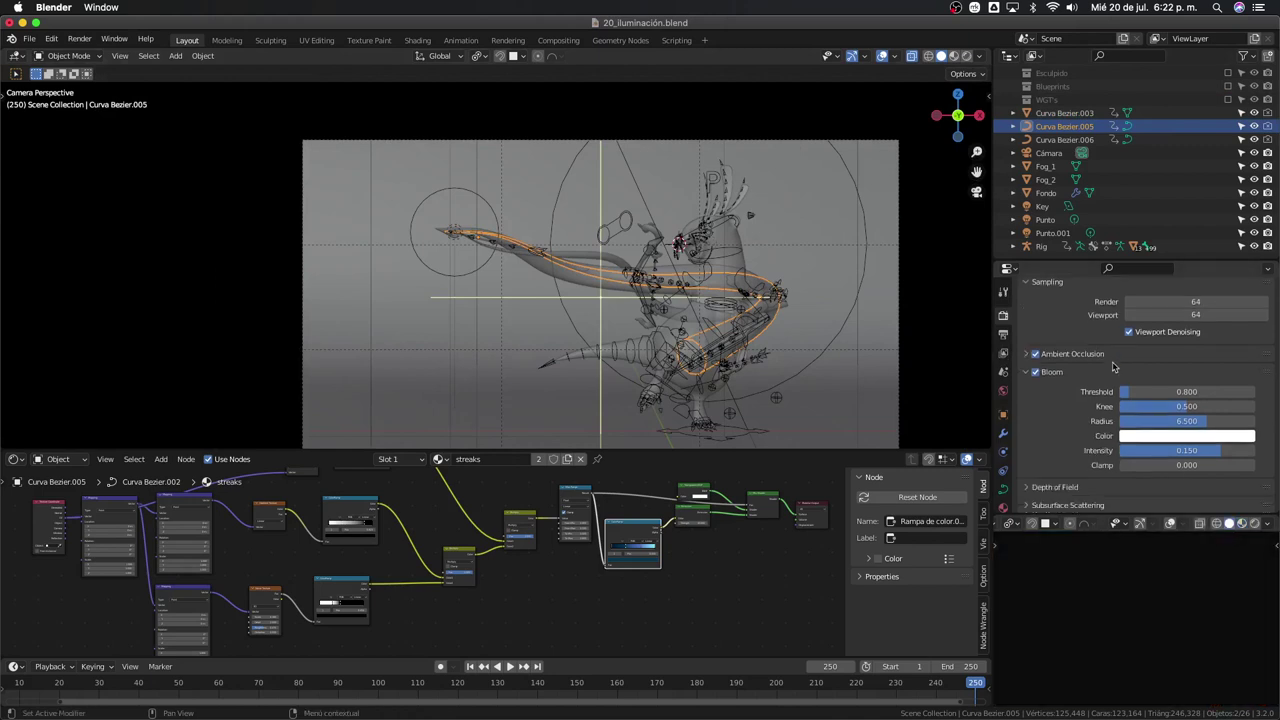
{"action": "scroll", "coordinate": [1090, 374], "scroll_direction": "up", "scroll_amount": 3}
{"action": "scroll", "coordinate": [1070, 390], "scroll_direction": "down", "scroll_amount": 4}
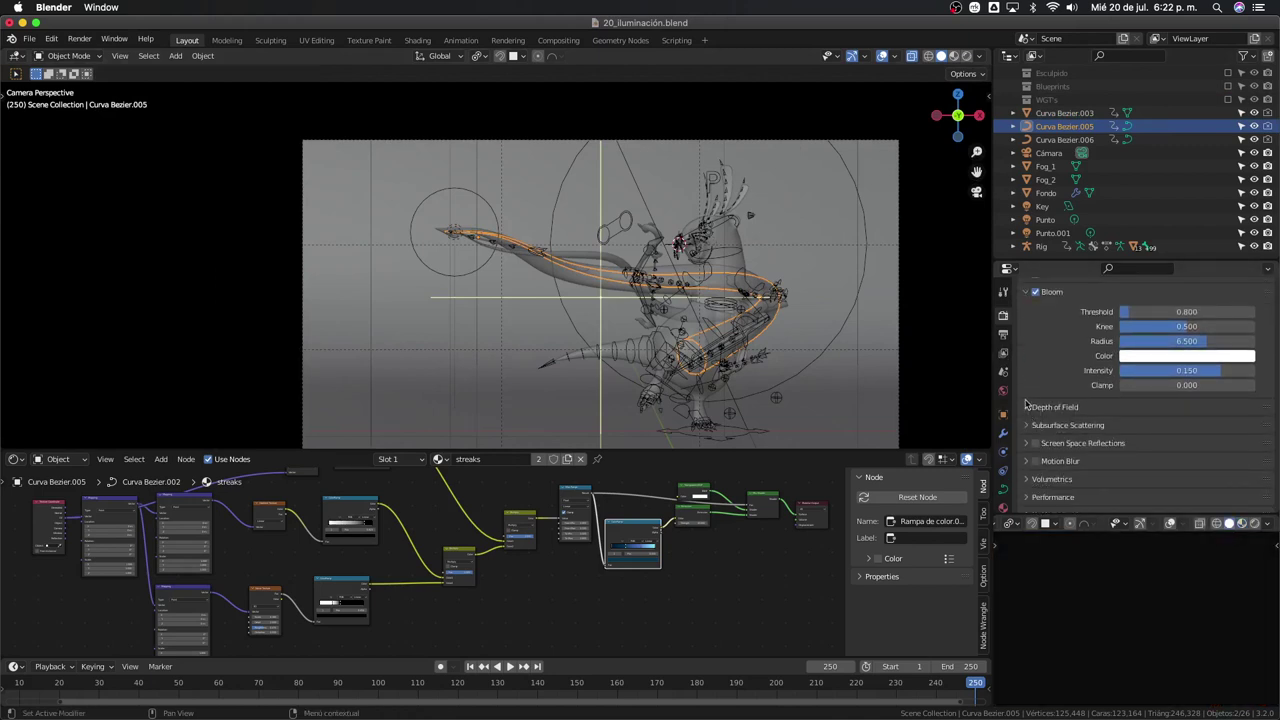
{"action": "scroll", "coordinate": [1028, 432], "scroll_direction": "up", "scroll_amount": 2}
{"action": "scroll", "coordinate": [1028, 430], "scroll_direction": "up", "scroll_amount": 2}
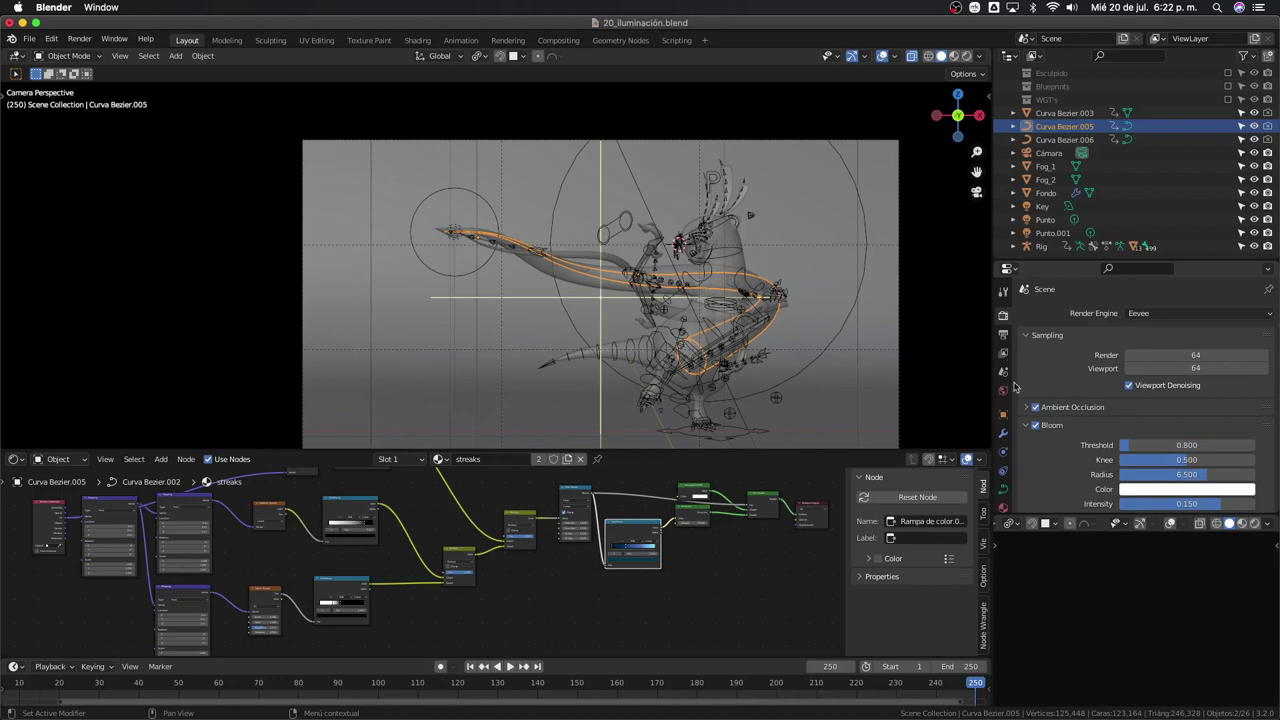
{"action": "scroll", "coordinate": [1050, 428], "scroll_direction": "down", "scroll_amount": 5}
{"action": "scroll", "coordinate": [1054, 425], "scroll_direction": "down", "scroll_amount": 2}
{"action": "scroll", "coordinate": [1054, 425], "scroll_direction": "up", "scroll_amount": 2}
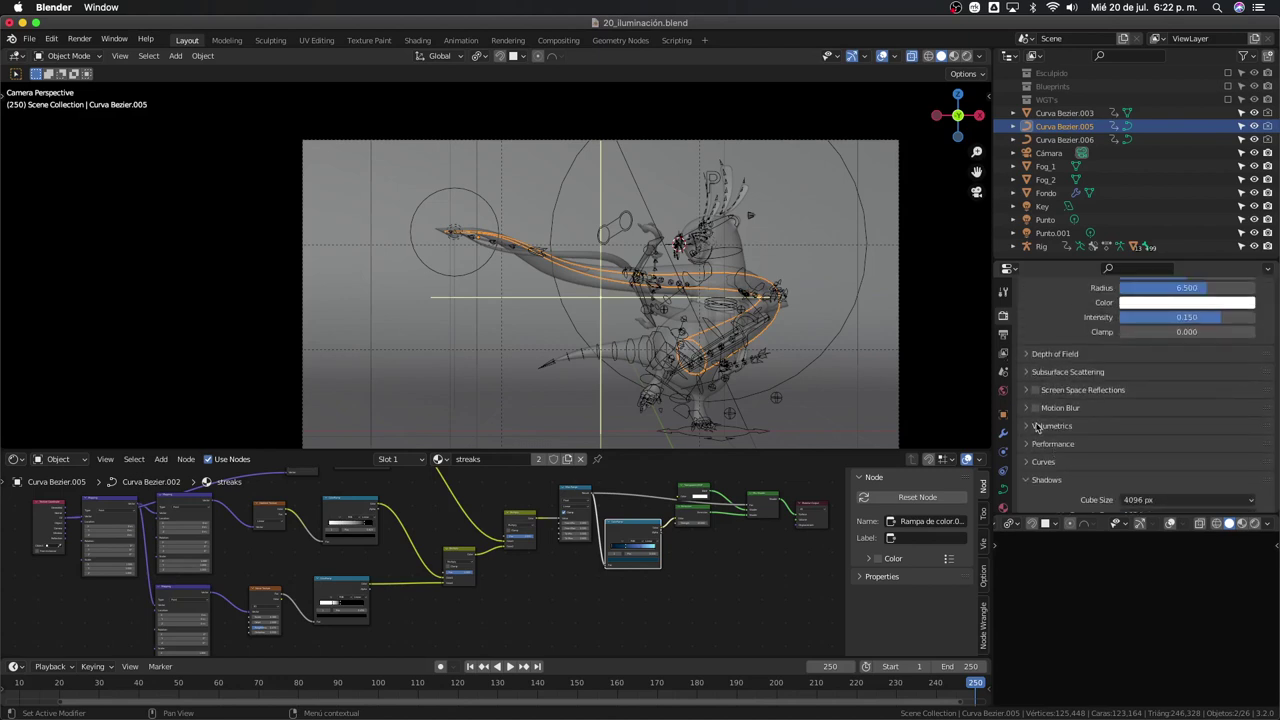
{"action": "left_click", "coordinate": [1062, 452]}
{"action": "scroll", "coordinate": [1068, 445], "scroll_direction": "down", "scroll_amount": 2}
{"action": "scroll", "coordinate": [1072, 435], "scroll_direction": "down", "scroll_amount": 3}
{"action": "scroll", "coordinate": [1080, 412], "scroll_direction": "up", "scroll_amount": 3}
{"action": "scroll", "coordinate": [1085, 412], "scroll_direction": "down", "scroll_amount": 2}
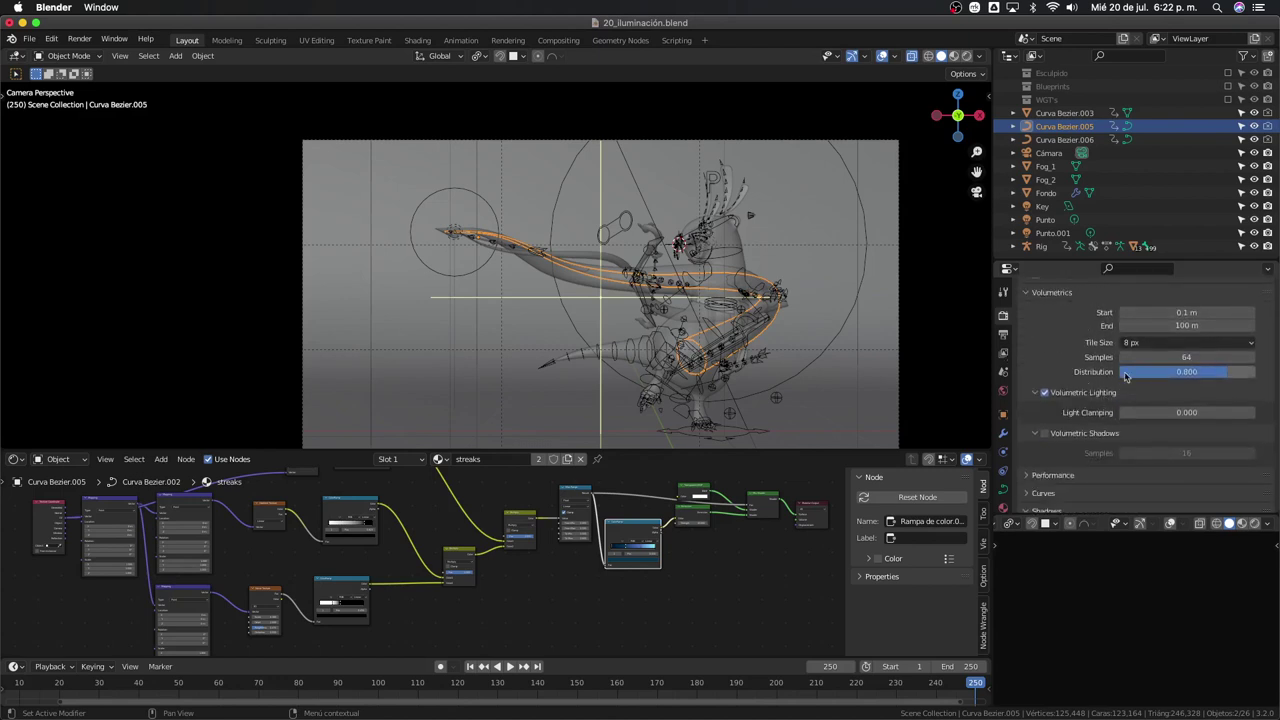
{"action": "left_click", "coordinate": [1134, 345]}
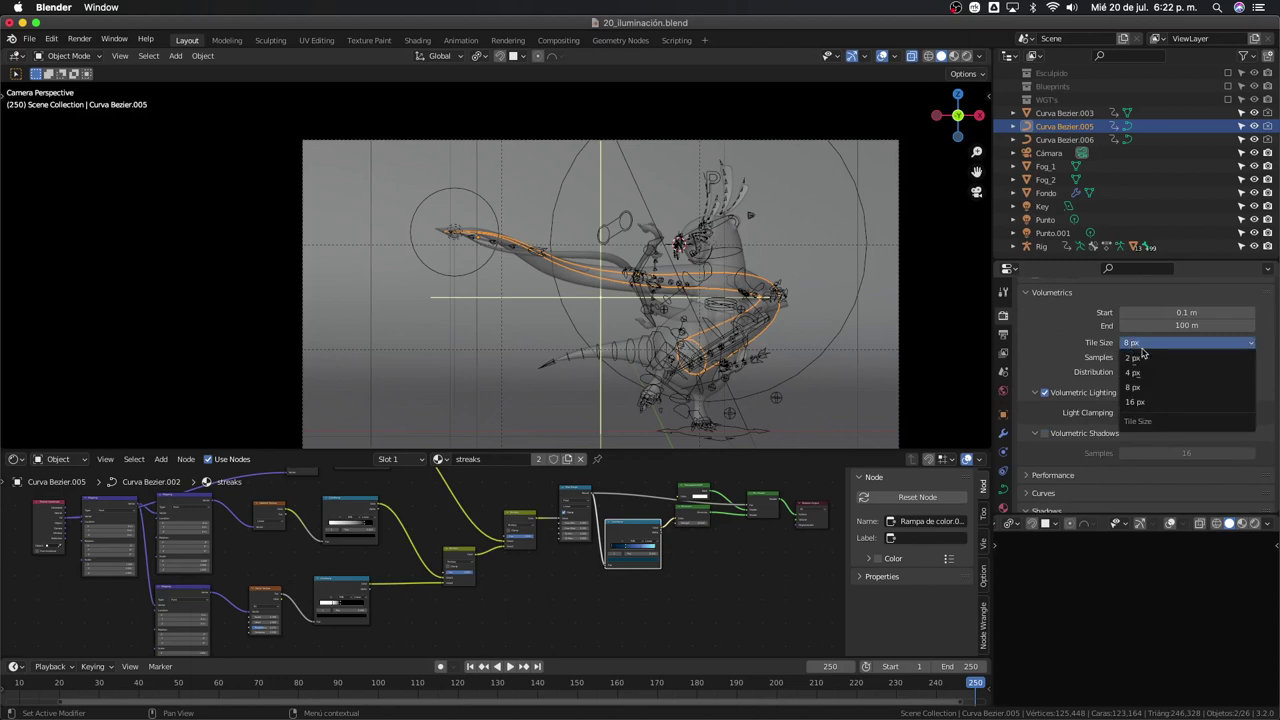
{"action": "left_click", "coordinate": [1146, 360]}
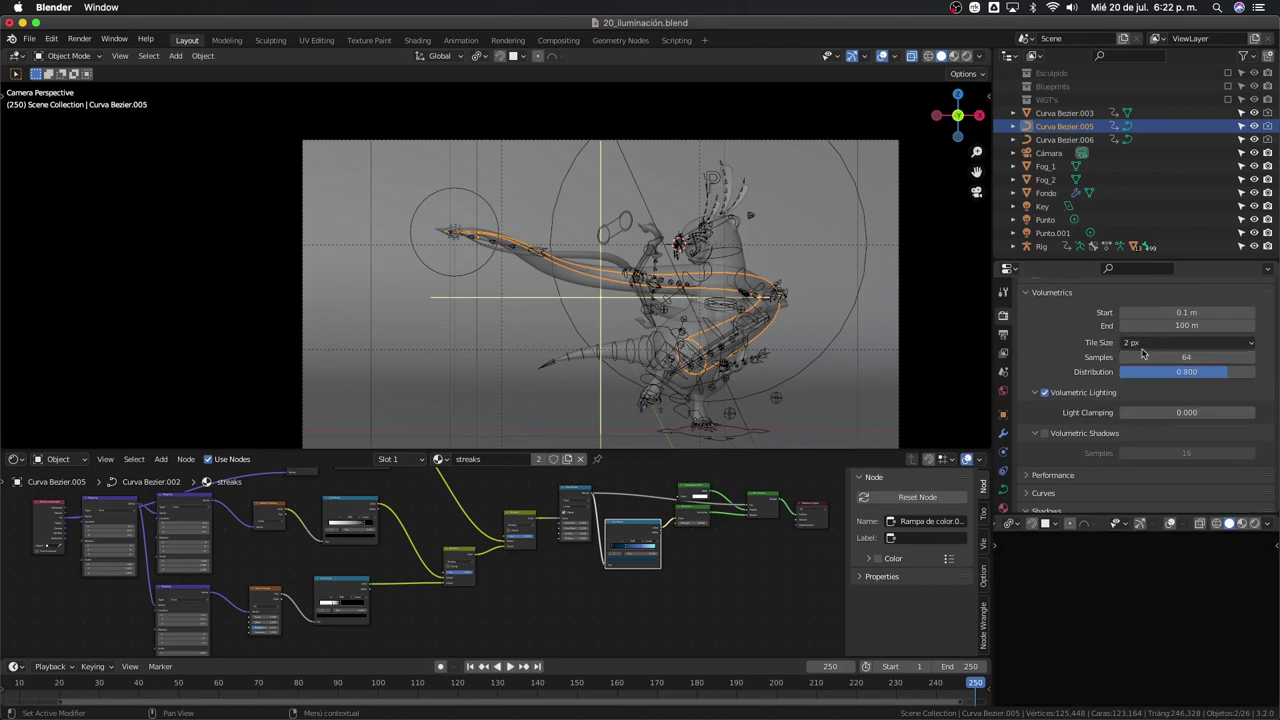
{"action": "scroll", "coordinate": [1144, 350], "scroll_direction": "up", "scroll_amount": 1}
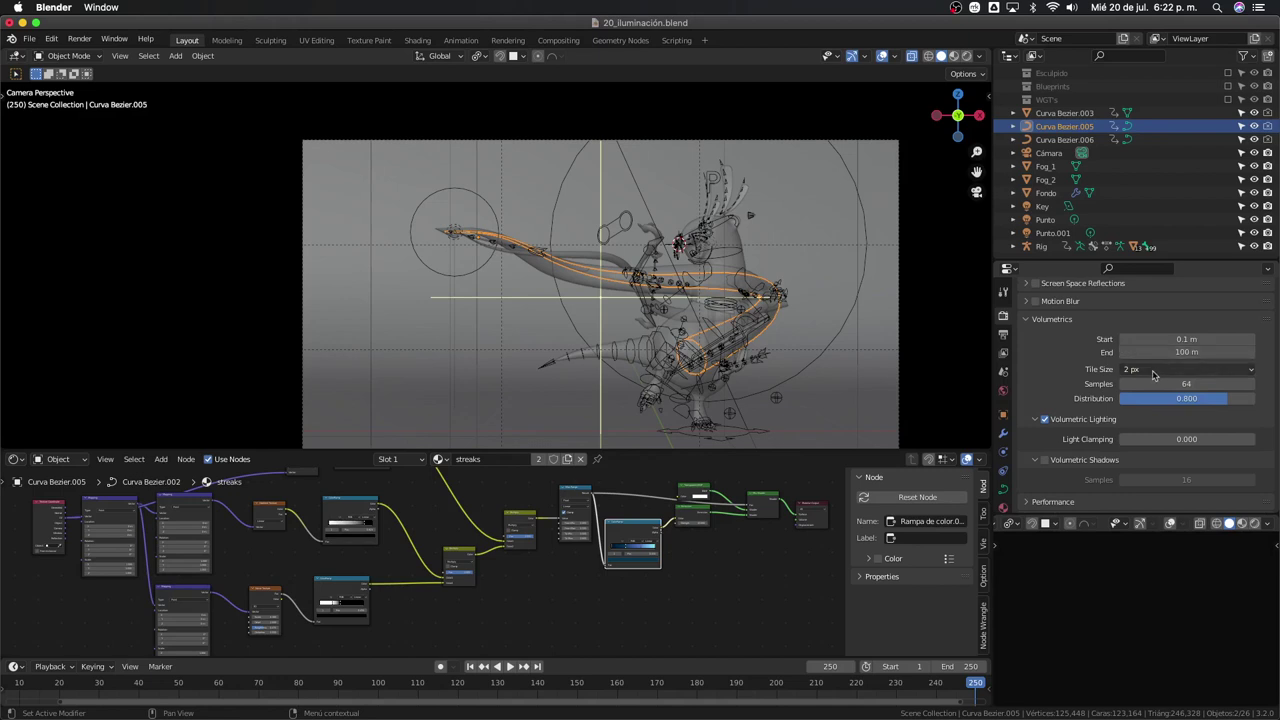
{"action": "mouse_move", "coordinate": [1186, 369]}
{"action": "scroll", "coordinate": [1150, 360], "scroll_direction": "up", "scroll_amount": 5}
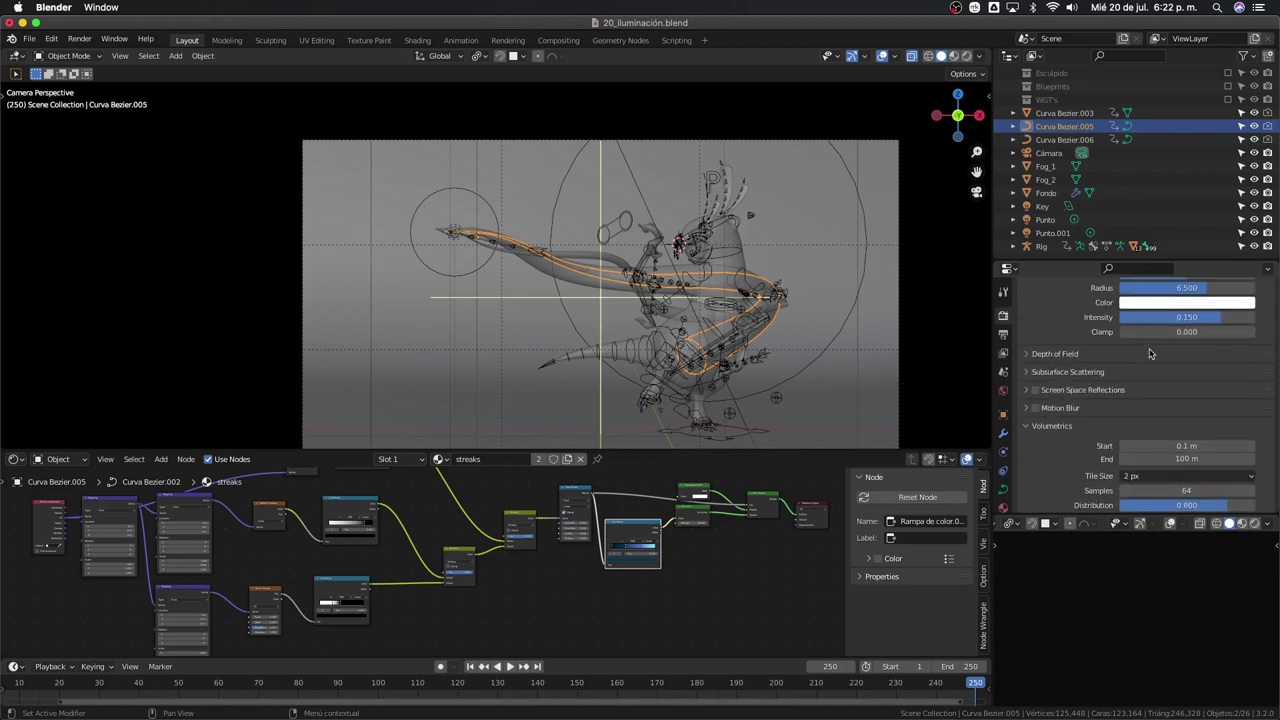
{"action": "scroll", "coordinate": [1150, 358], "scroll_direction": "up", "scroll_amount": 5}
{"action": "scroll", "coordinate": [1152, 355], "scroll_direction": "up", "scroll_amount": 5}
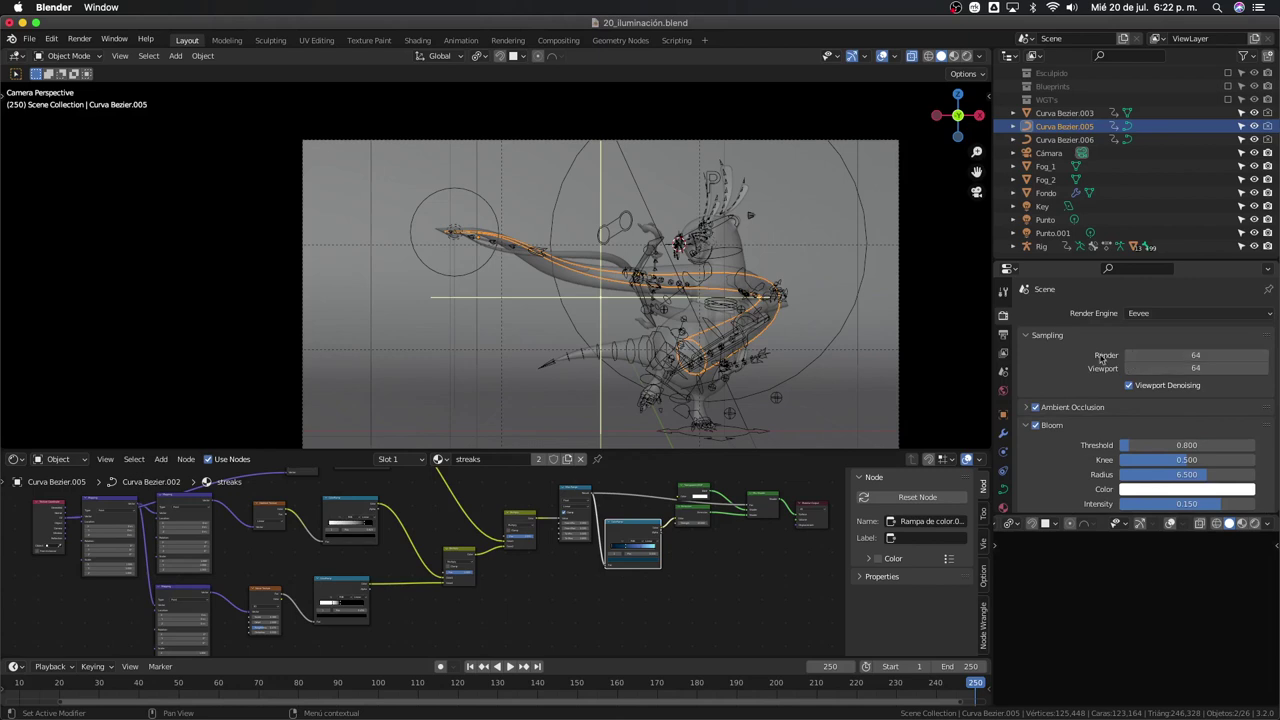
Set the final render samples to 128
{"action": "left_click", "coordinate": [1211, 355]}
{"action": "type", "text": "128"}
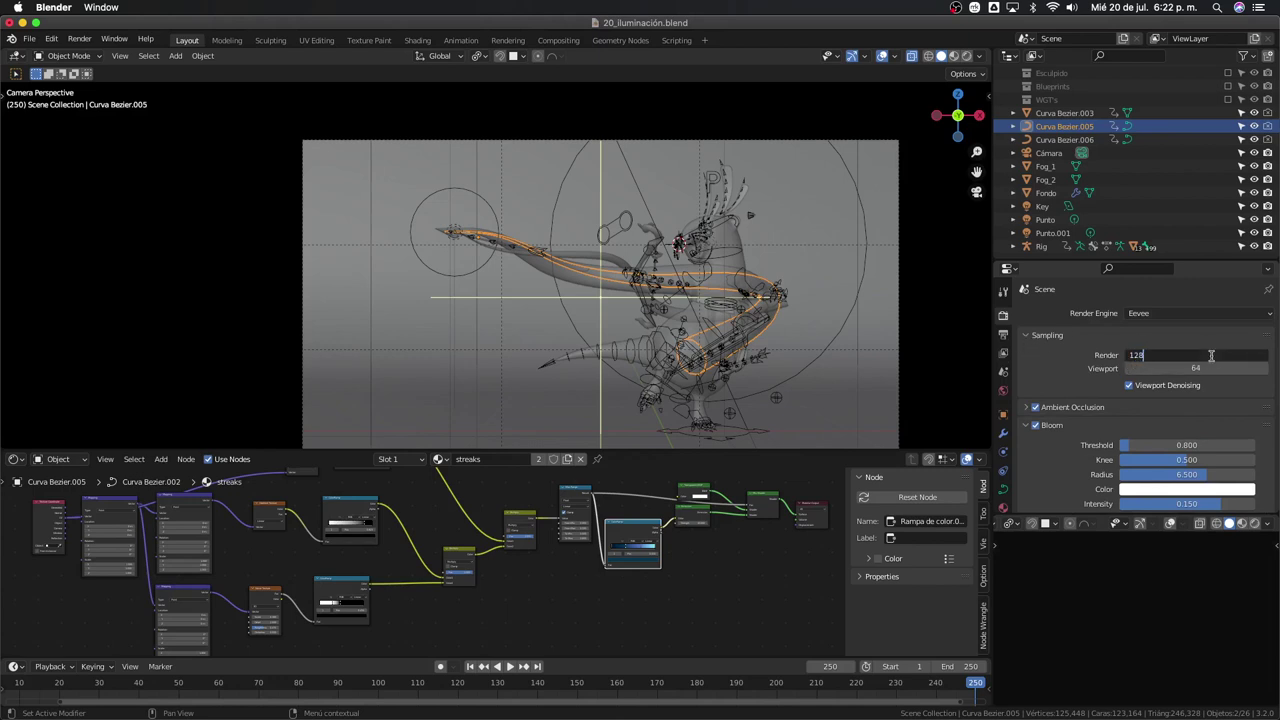
{"action": "key", "text": "Return"}
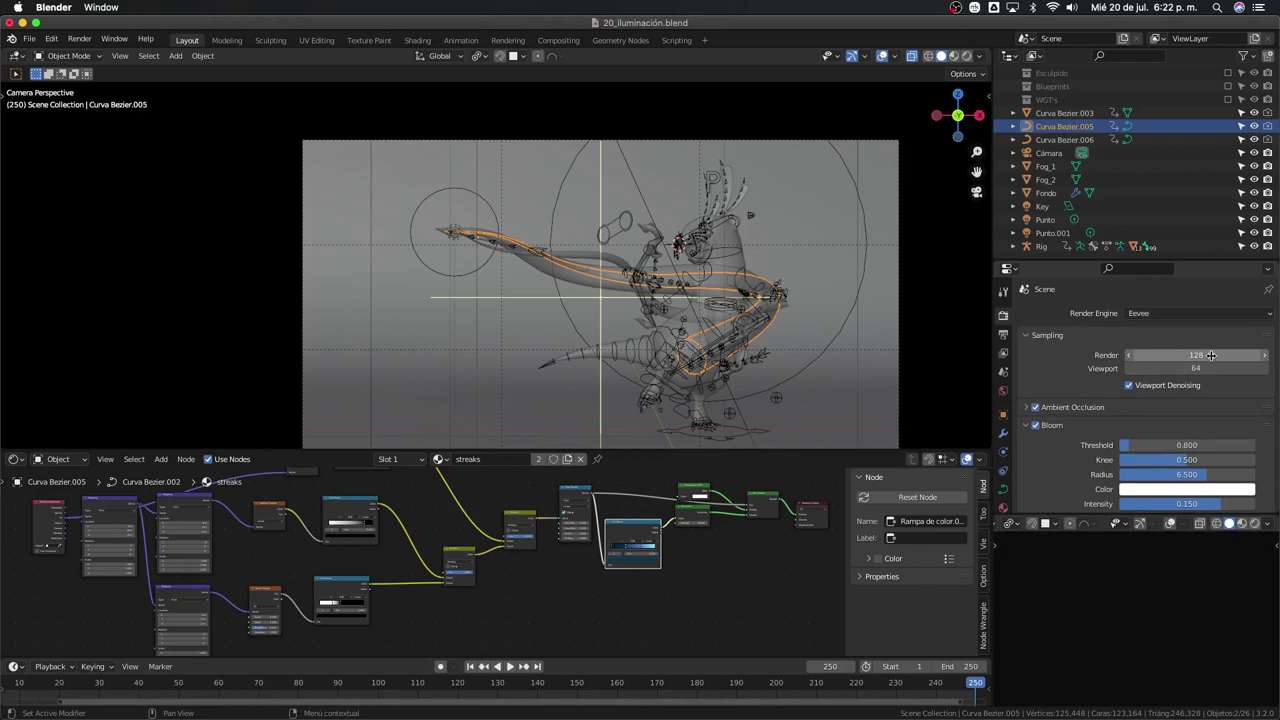
{"action": "left_click", "coordinate": [1211, 355]}
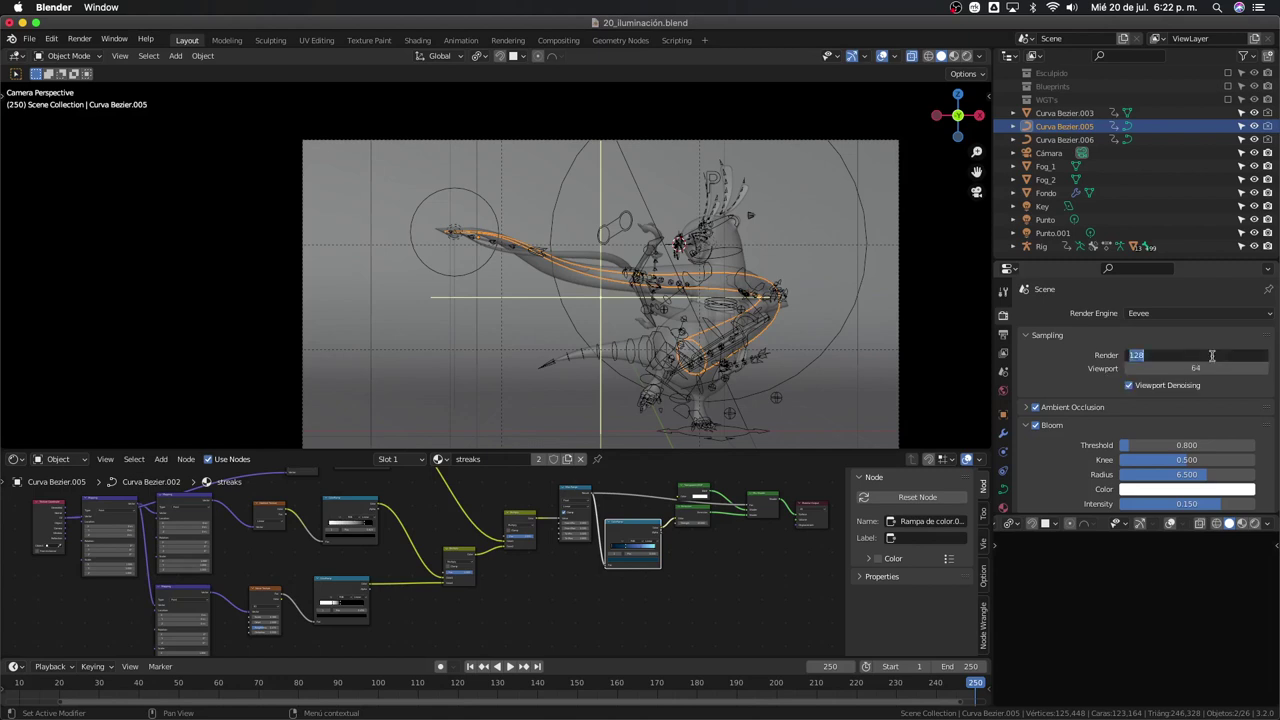
{"action": "type", "text": "32"}
{"action": "key", "text": "Return"}
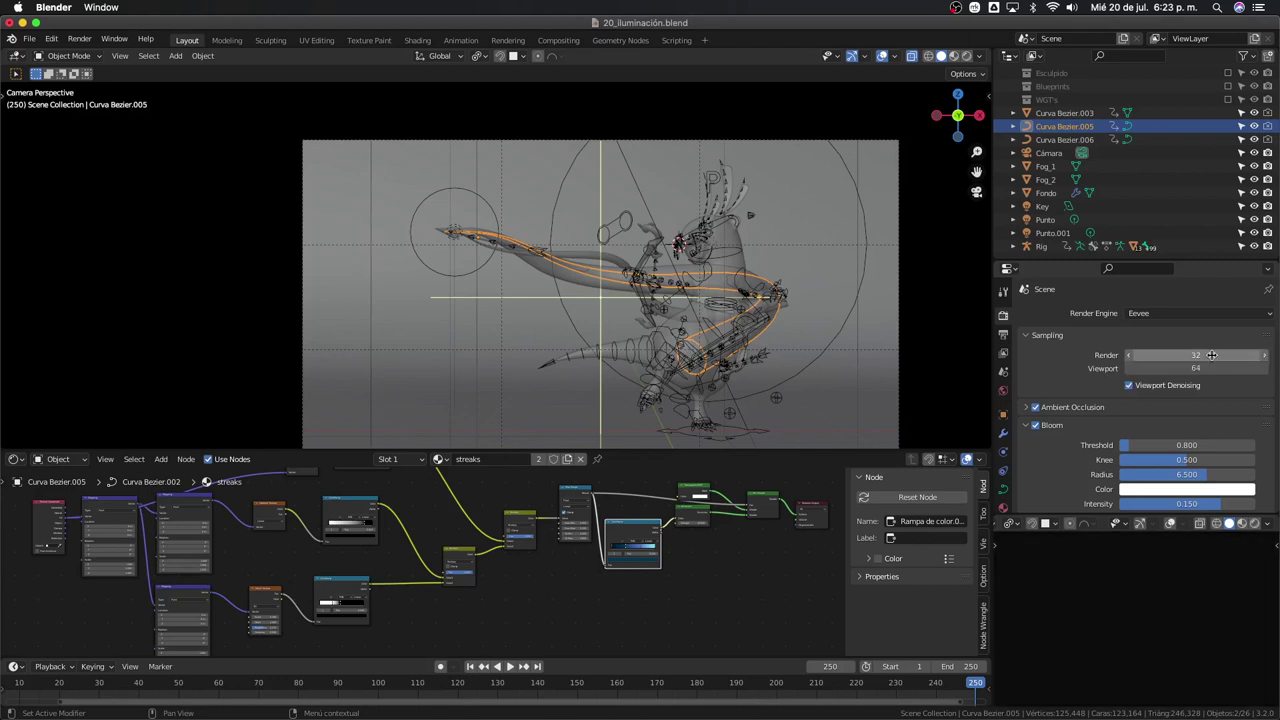
{"action": "scroll", "coordinate": [1220, 380], "scroll_direction": "down", "scroll_amount": 3}
{"action": "scroll", "coordinate": [1181, 437], "scroll_direction": "down", "scroll_amount": 2}
{"action": "scroll", "coordinate": [1181, 437], "scroll_direction": "down", "scroll_amount": 4}
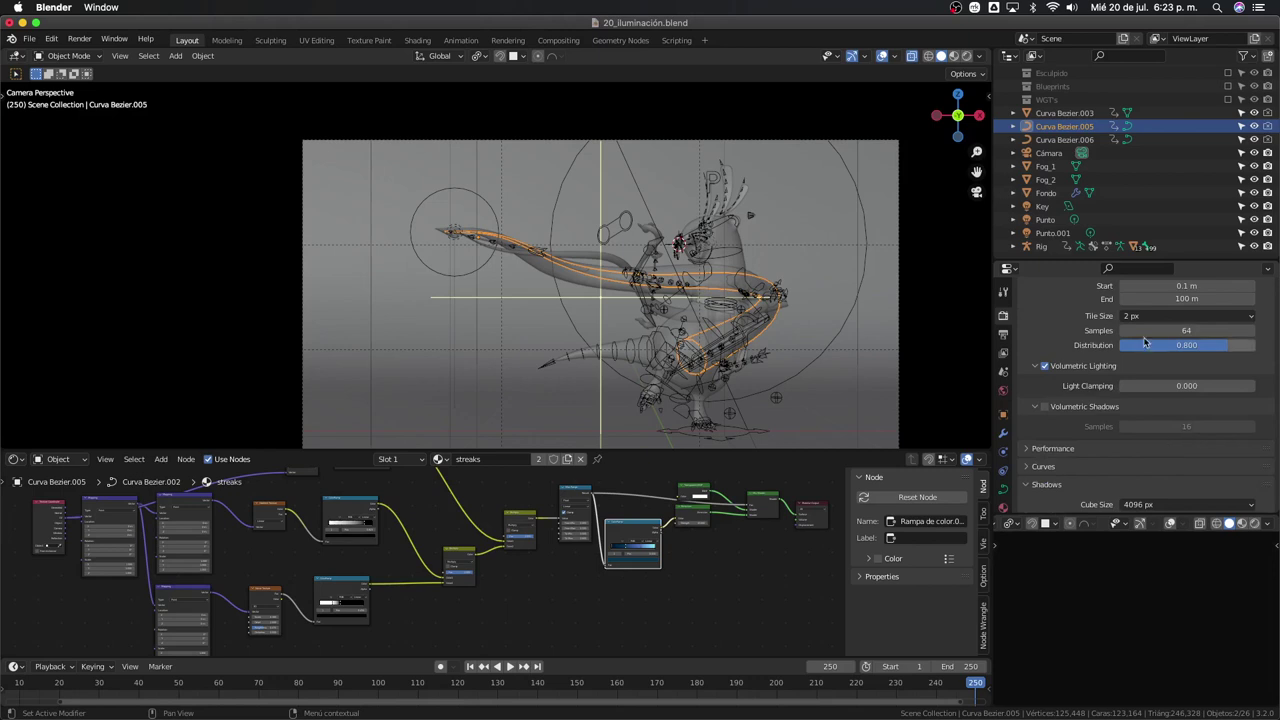
{"action": "scroll", "coordinate": [1146, 323], "scroll_direction": "up", "scroll_amount": 2}
{"action": "scroll", "coordinate": [1146, 323], "scroll_direction": "up", "scroll_amount": 5}
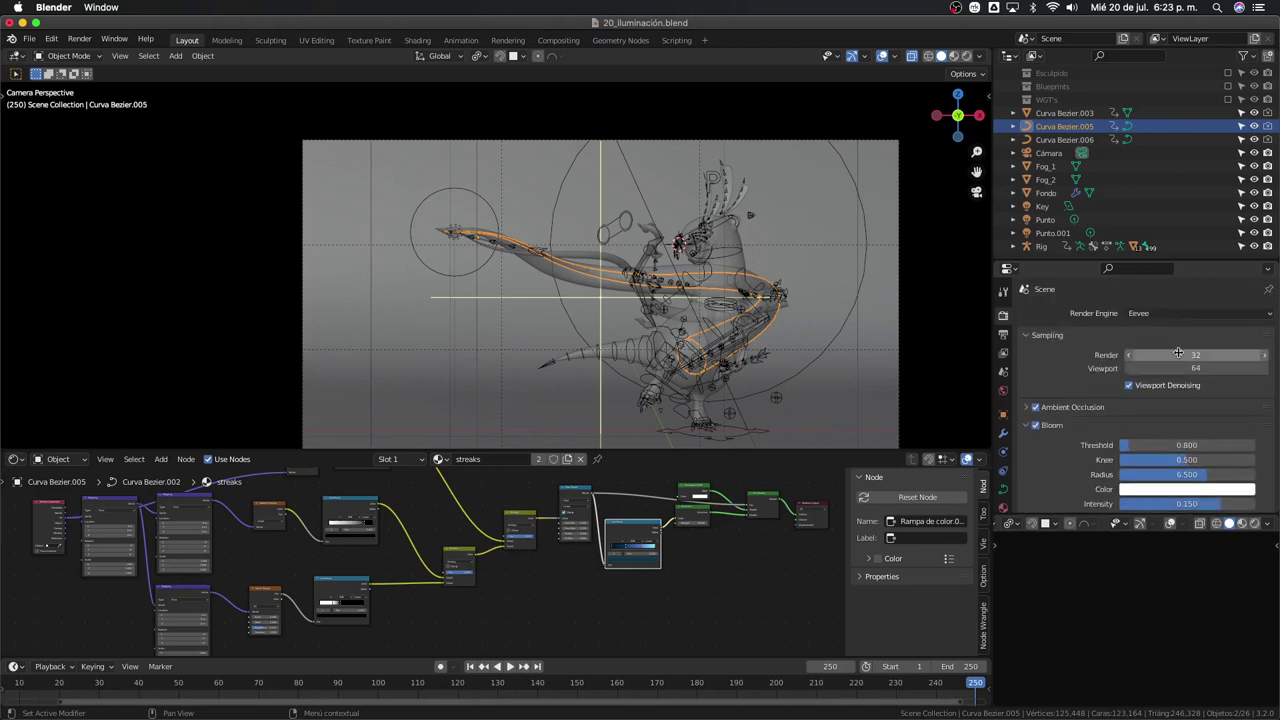
{"action": "left_click", "coordinate": [1178, 355]}
{"action": "type", "text": "128"}
{"action": "key", "text": "Return"}
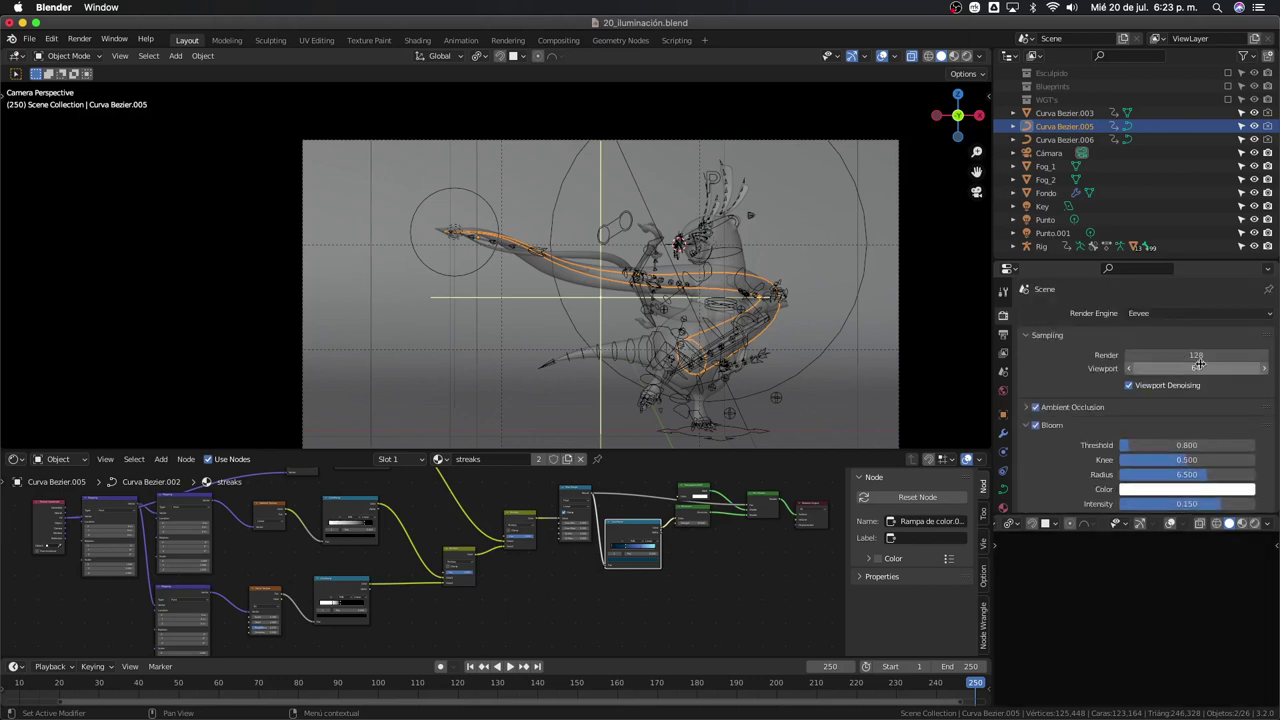
Show the Output Properties with the format and frame range settings
{"action": "scroll", "coordinate": [960, 370], "scroll_direction": "down", "scroll_amount": 1}
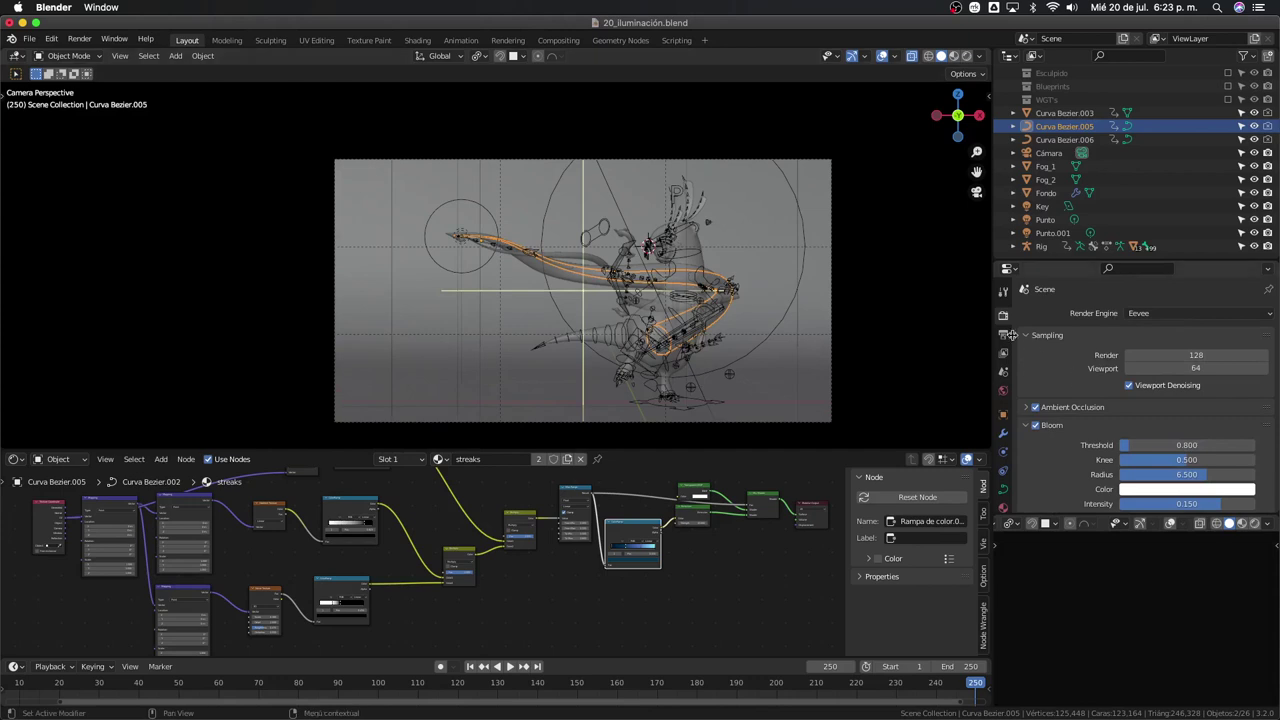
{"action": "left_click", "coordinate": [1005, 335]}
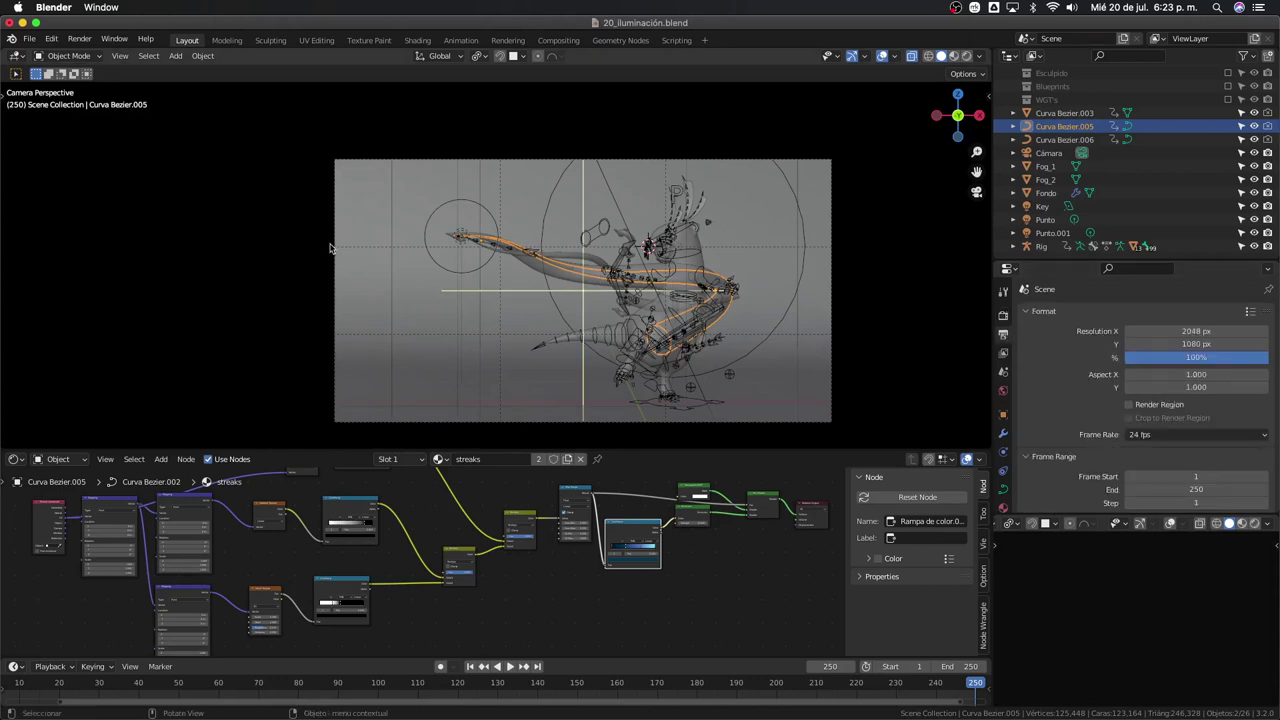
{"action": "key", "text": "ctrl"}
Save 20_iluminación.blend, render the final image, and close the Render Result window
{"action": "key", "text": "ctrl+s"}
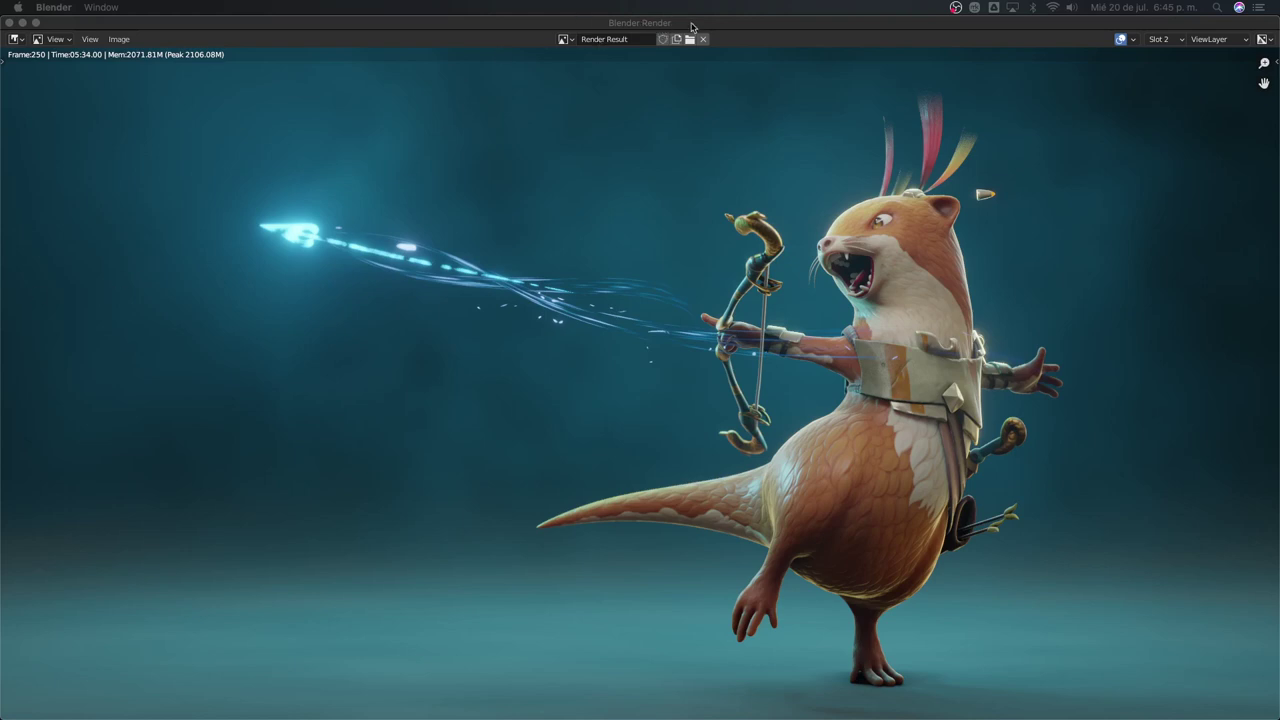
{"action": "left_click_drag", "start_coordinate": [689, 29], "coordinate": [268, 2]}
{"action": "key", "text": "Escape"}
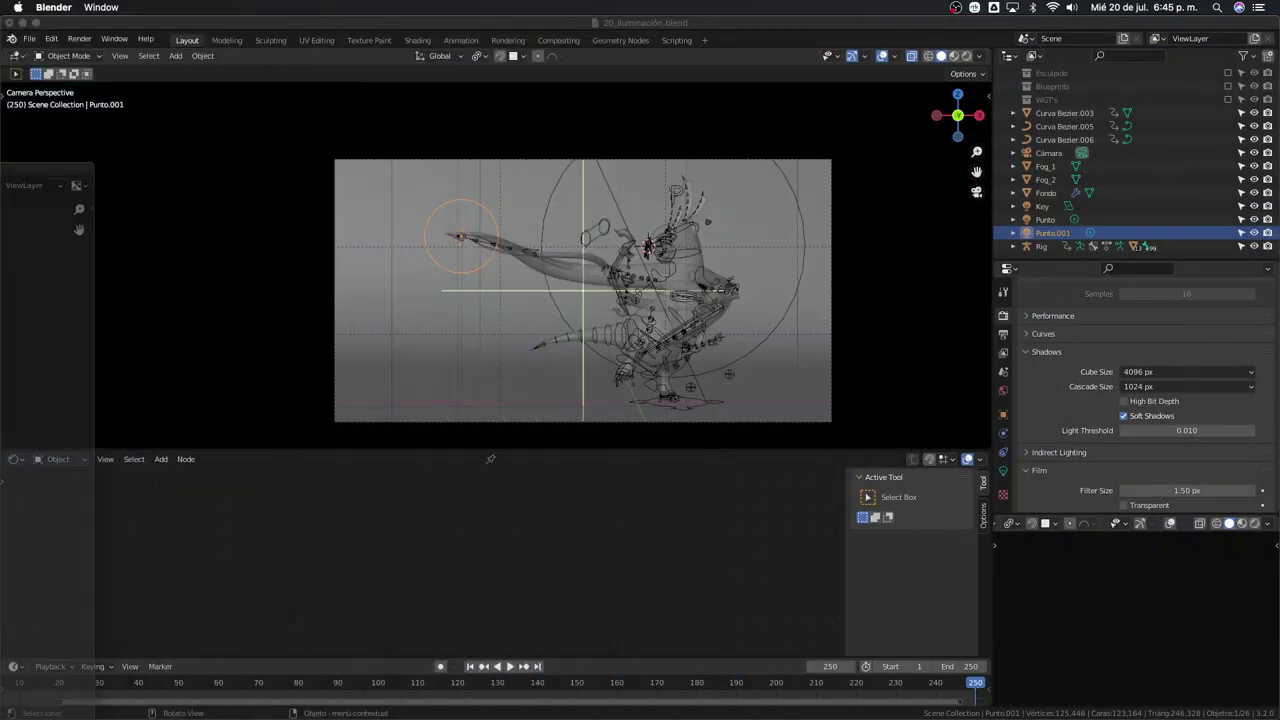
Enable Contact Shadows in the Shadow settings of the cyan 500 W Punto light
{"action": "left_click", "coordinate": [1046, 219]}
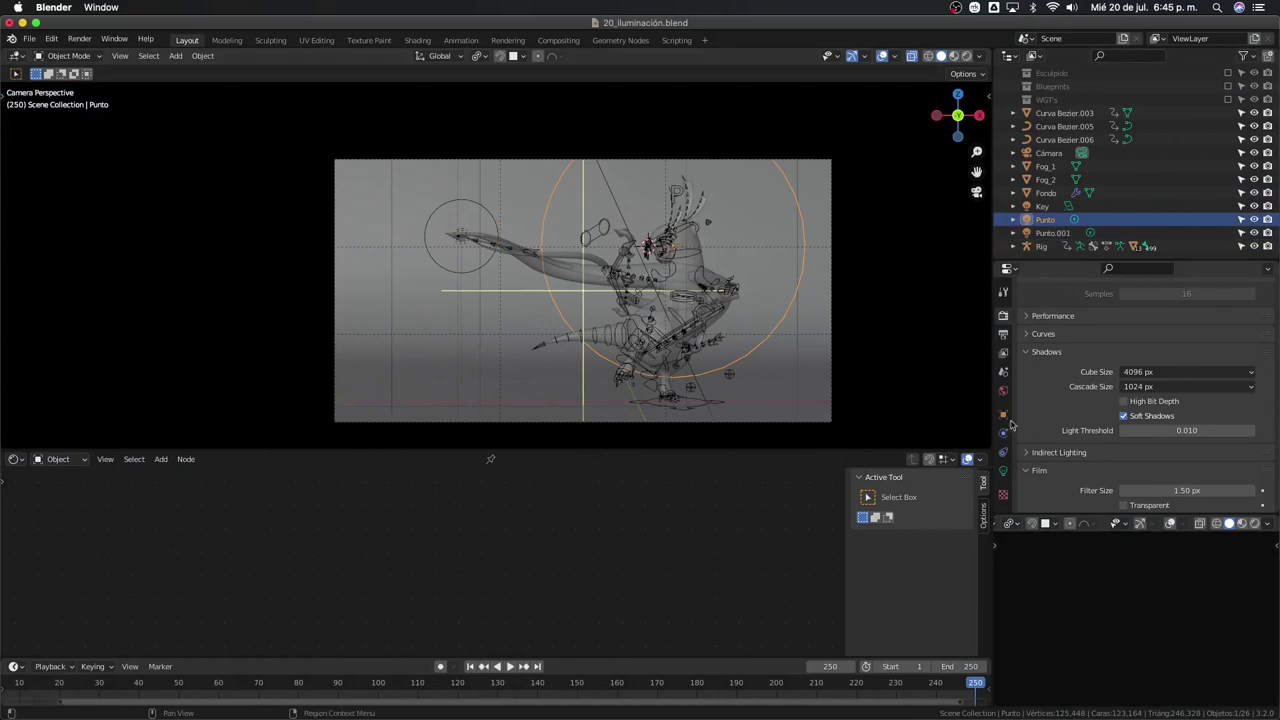
{"action": "left_click", "coordinate": [1003, 471]}
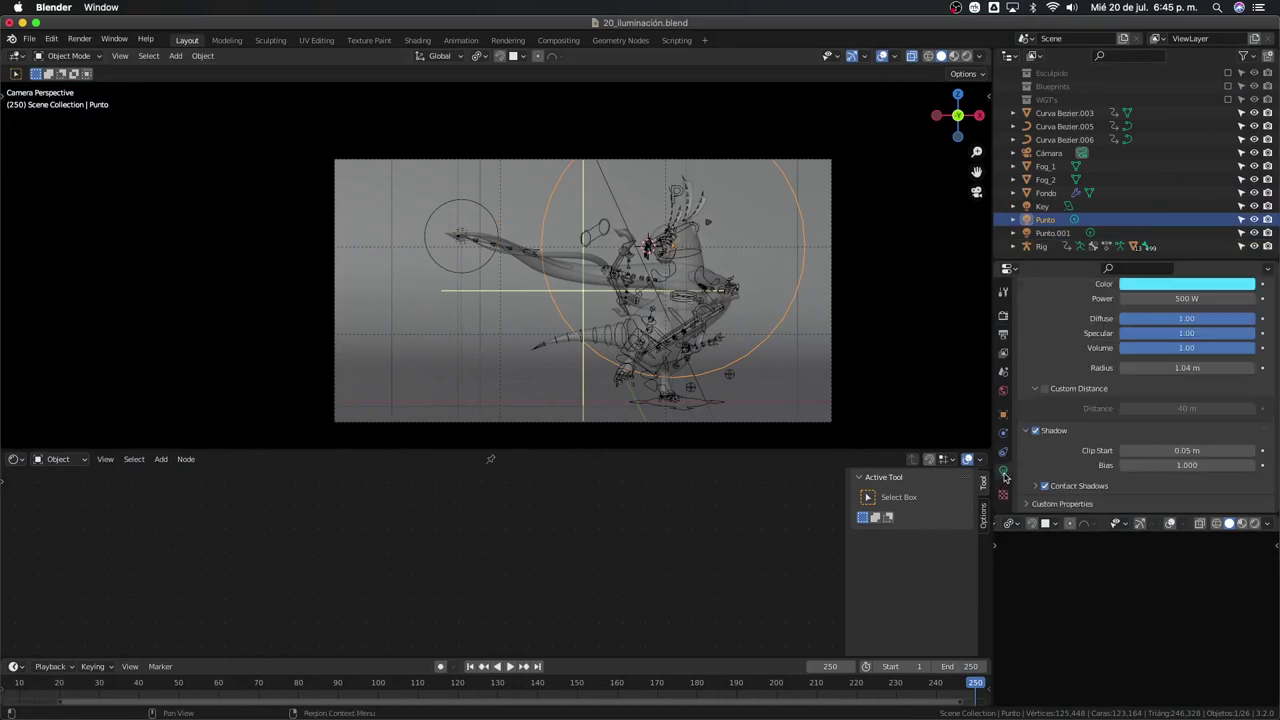
{"action": "left_click", "coordinate": [1044, 486]}
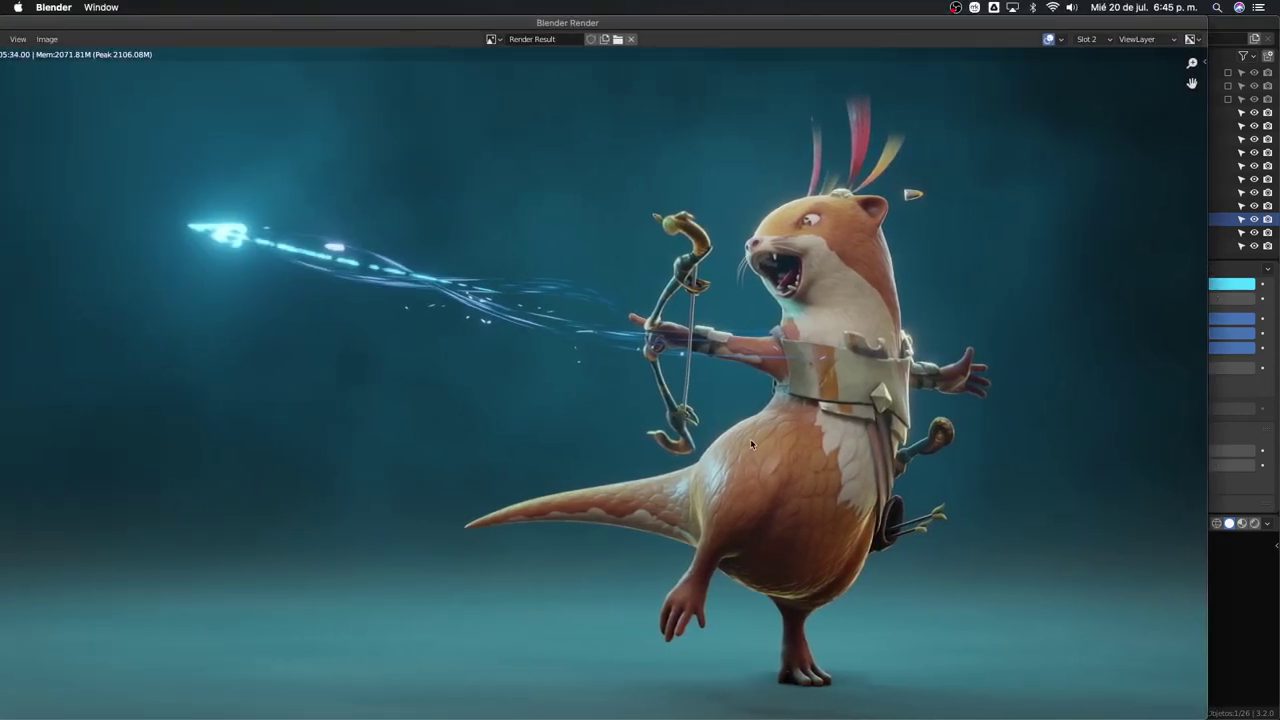
Toggle between the Slot 1 and Slot 2 renders, then maximize the Slot 2 render window
{"action": "key", "text": "j"}
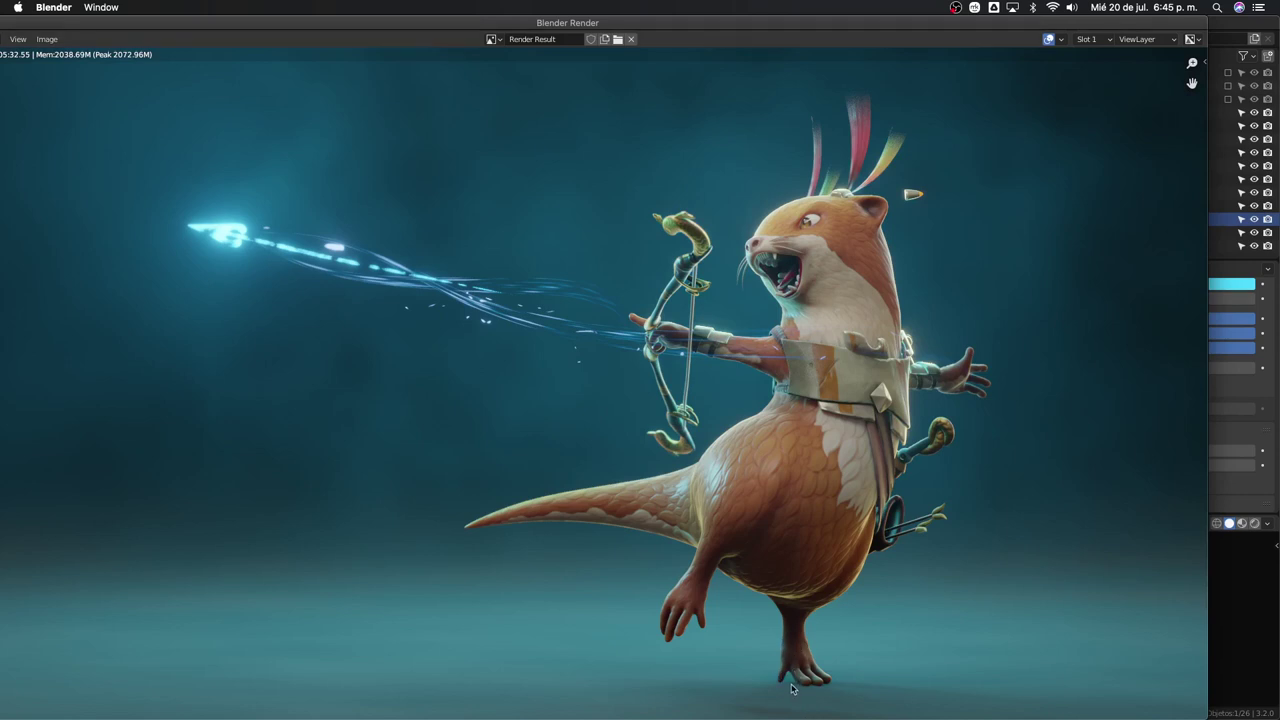
{"action": "key", "text": "j"}
{"action": "key", "text": "j"}
{"action": "key", "text": "j"}
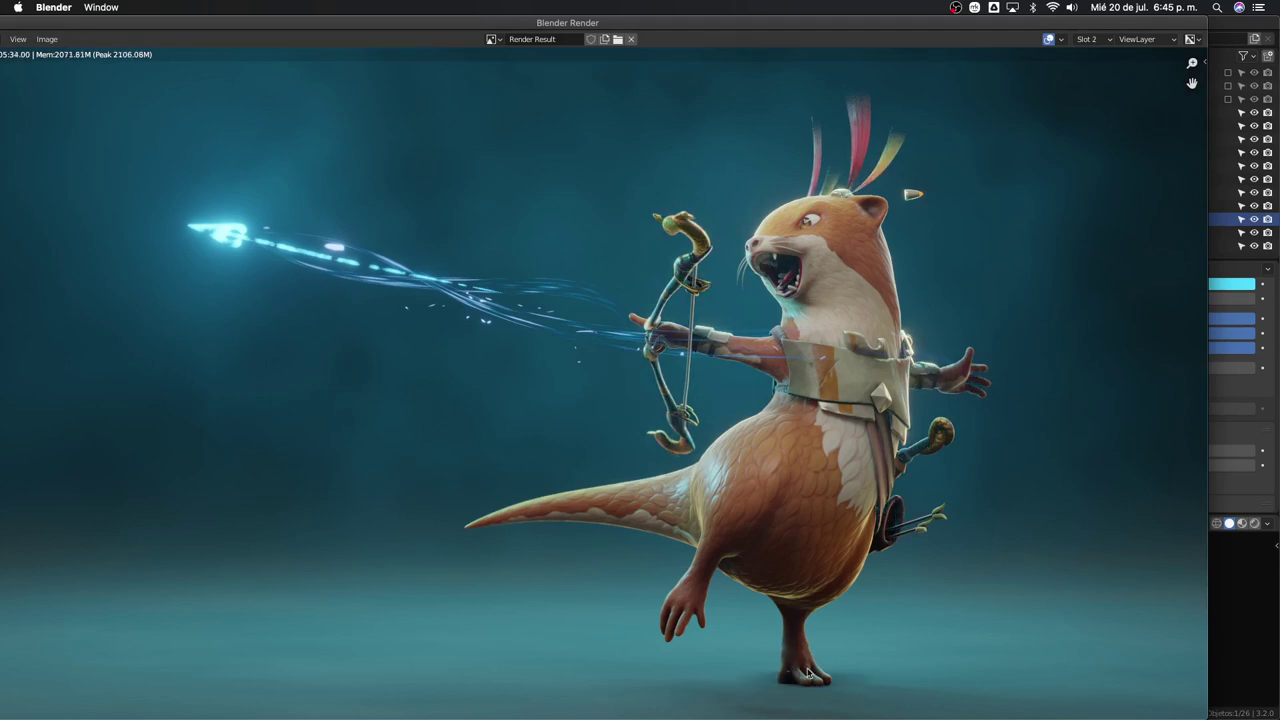
{"action": "key", "text": "j"}
{"action": "key", "text": "j"}
{"action": "left_click_drag", "start_coordinate": [848, 30], "coordinate": [858, 30]}
{"action": "double_click", "coordinate": [858, 30]}
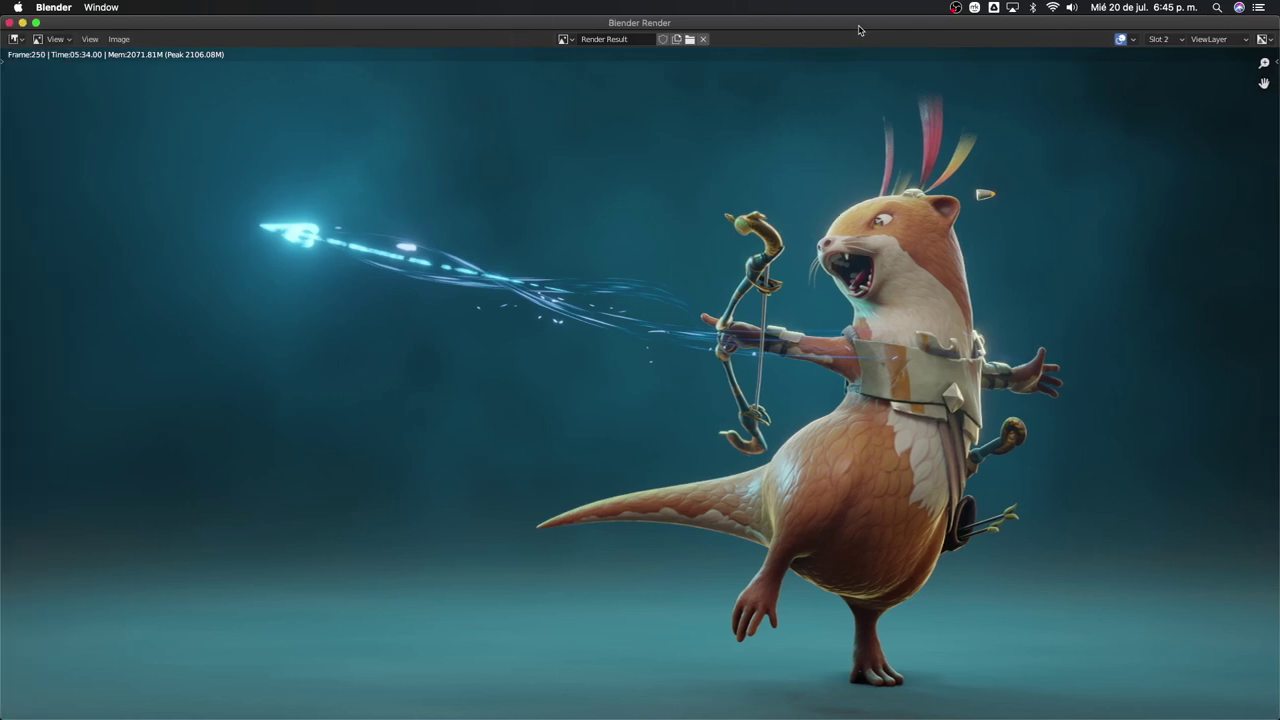